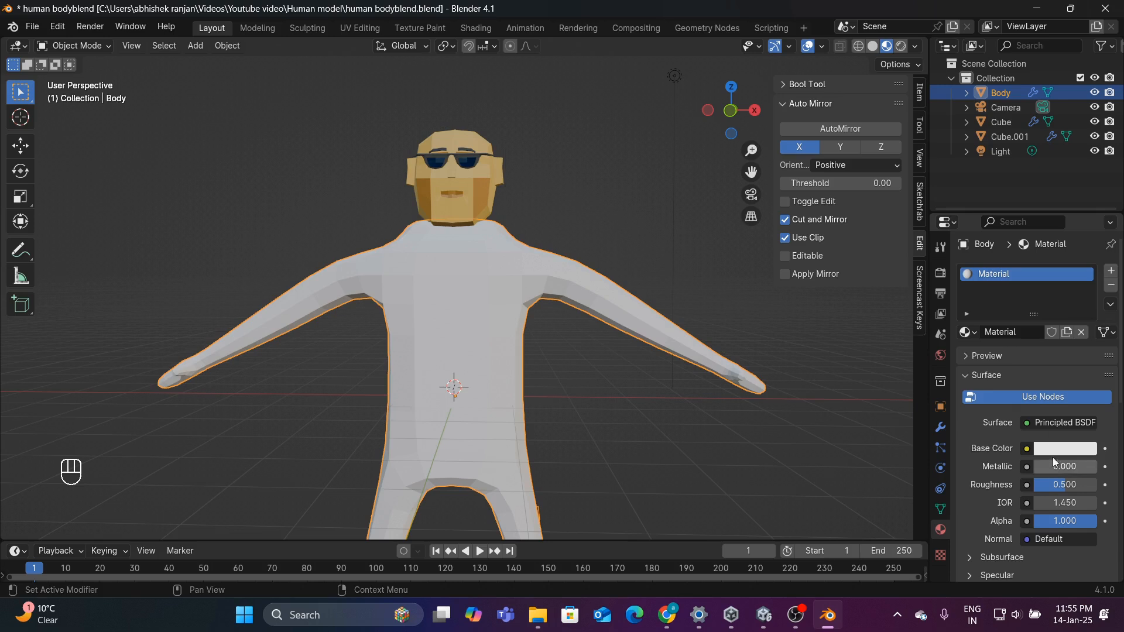
# - Give the Body's material a golden-yellow base colour and set its subsurface method to Random Walk (Skin)
pyautogui.click(1047, 452)
pyautogui.moveTo(1006, 277); pyautogui.dragTo(978, 309)
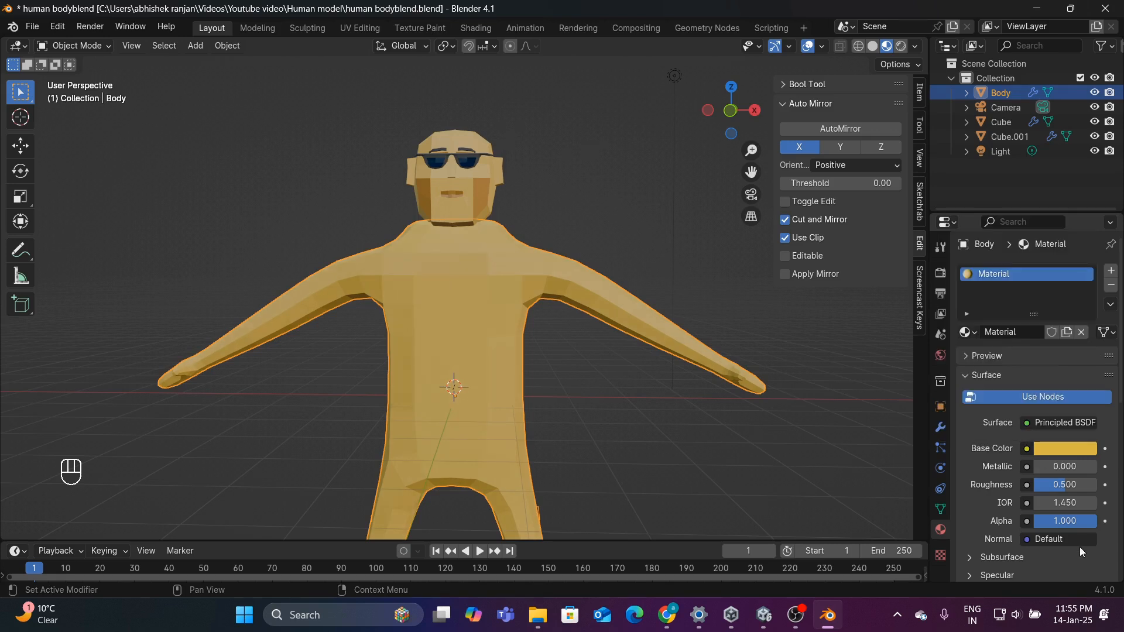
pyautogui.scroll(-5, 1069, 525)
pyautogui.click(1001, 440)
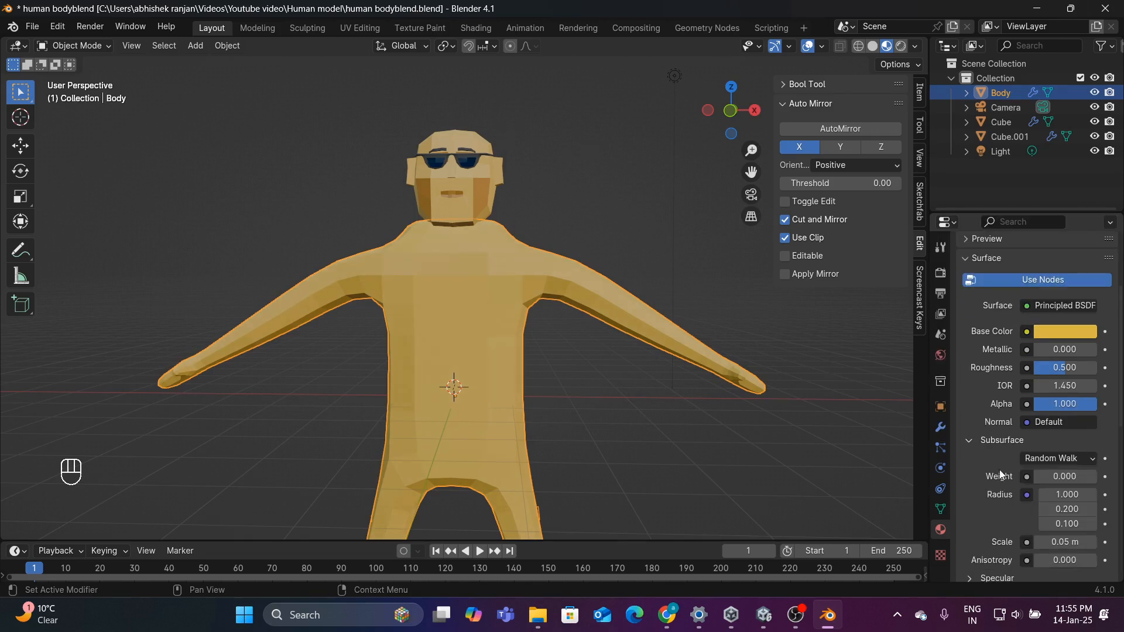
pyautogui.click(1039, 462)
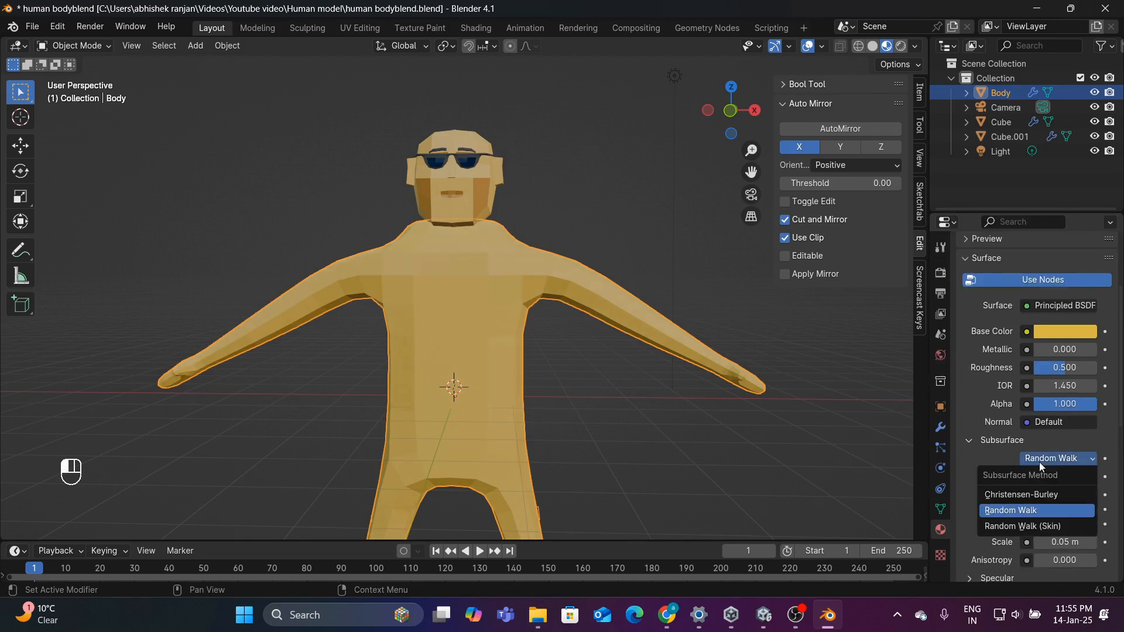
pyautogui.click(1031, 525)
pyautogui.scroll(-3, 498, 366)
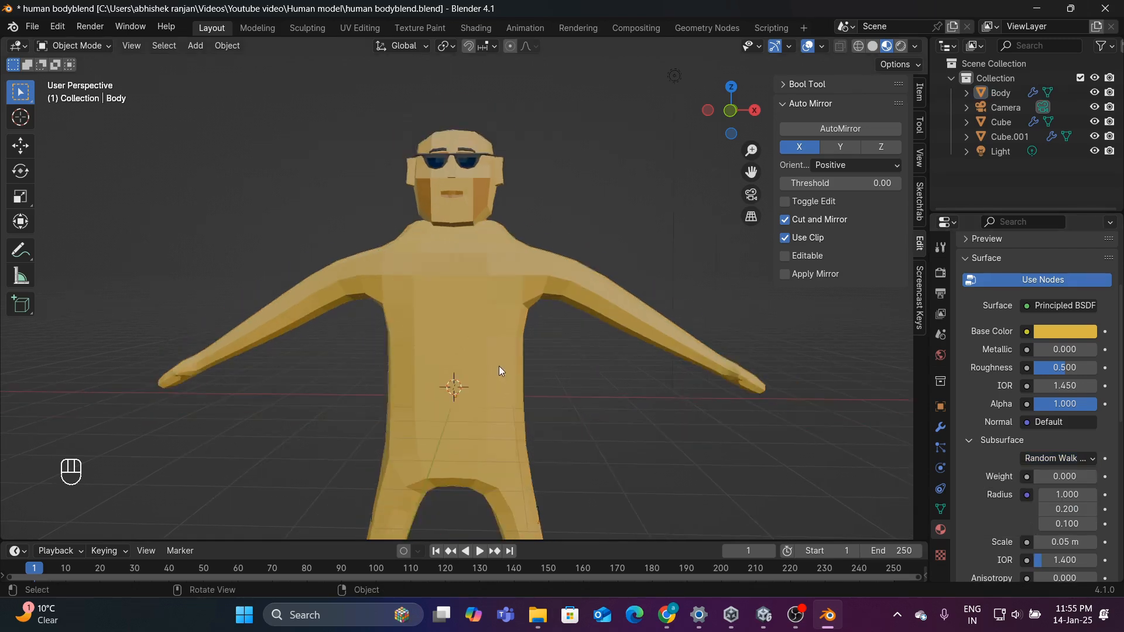
# - Switch the Body to Edit Mode
pyautogui.click(61, 46)
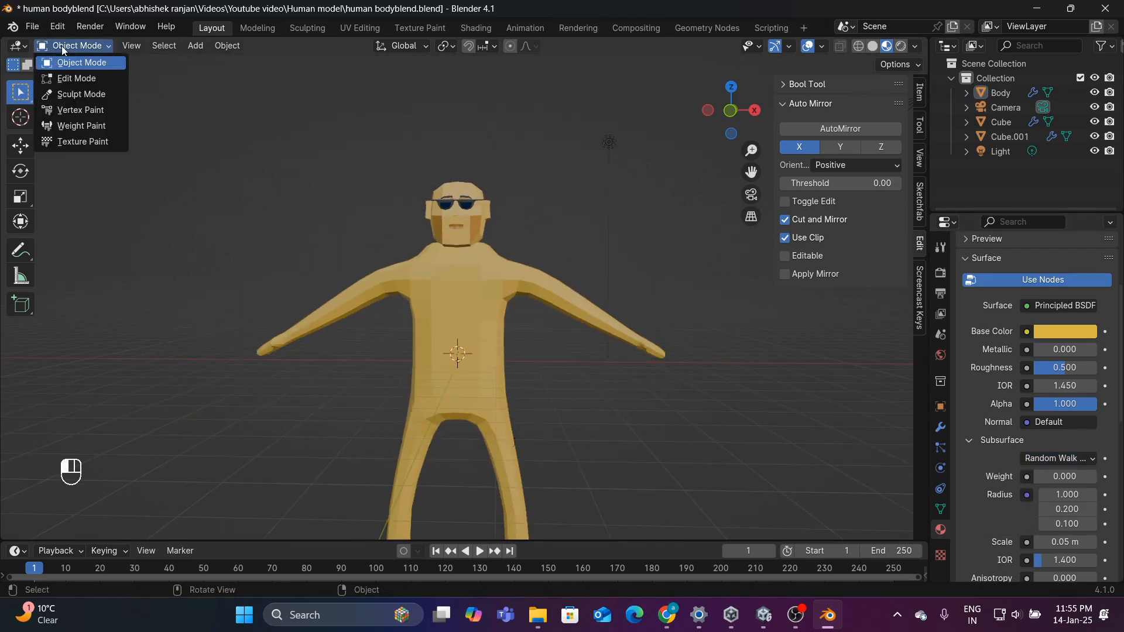
pyautogui.click(72, 80)
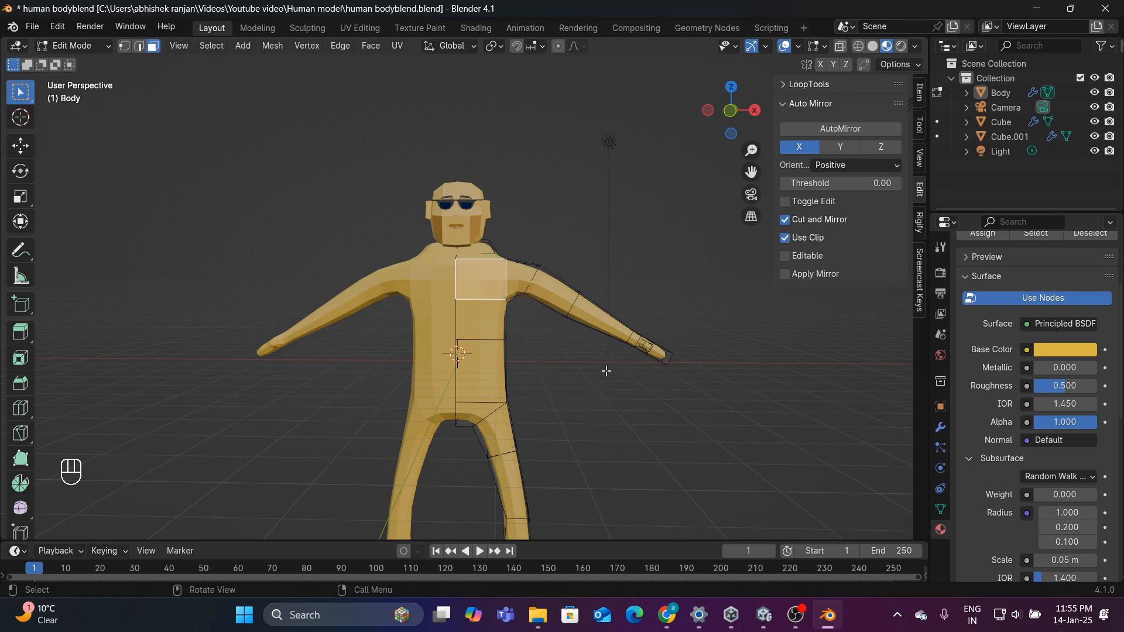
pyautogui.click(805, 619)
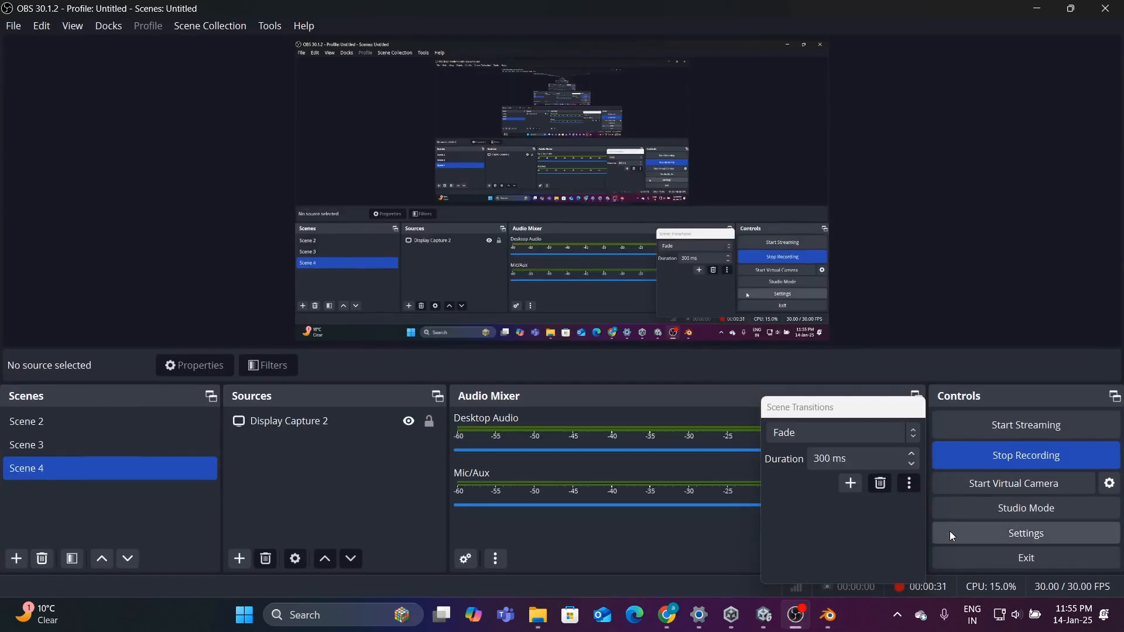
pyautogui.click(1031, 15)
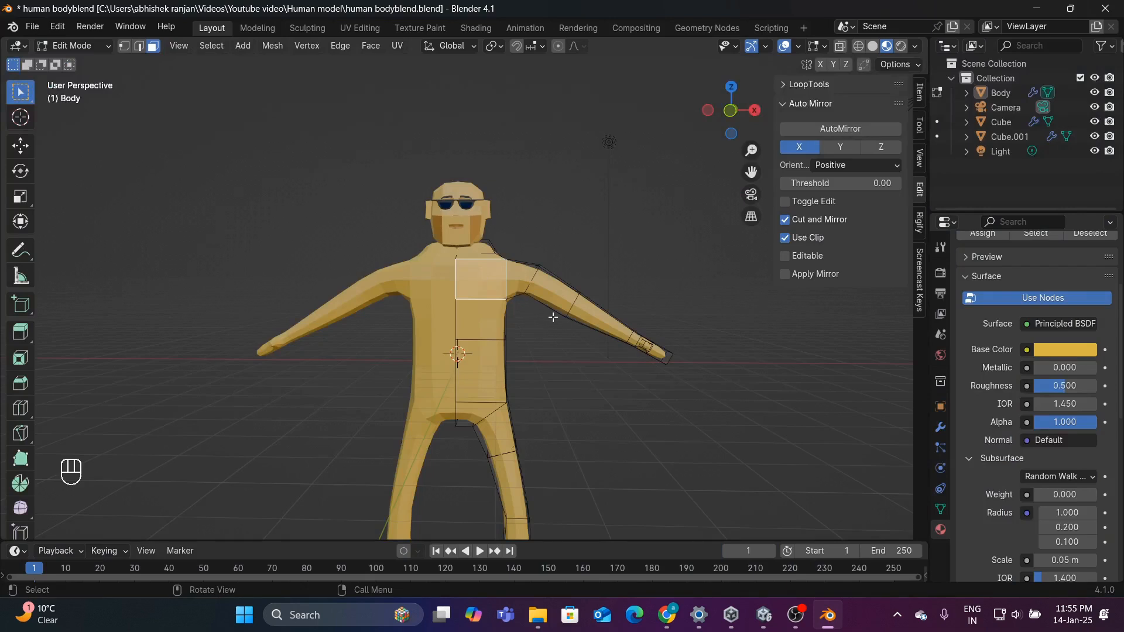
# - In front view with X-ray on, select the Body's torso faces and the arm faces down to the wrist
pyautogui.moveTo(553, 316); pyautogui.dragTo(556, 323, button='middle')
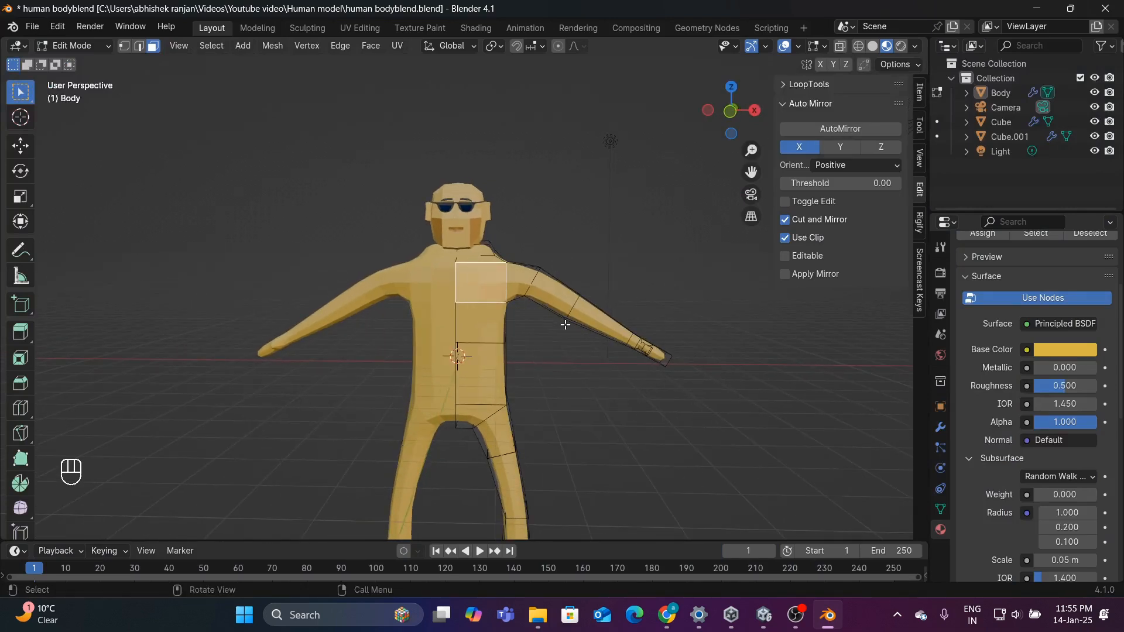
pyautogui.press('KP_1')
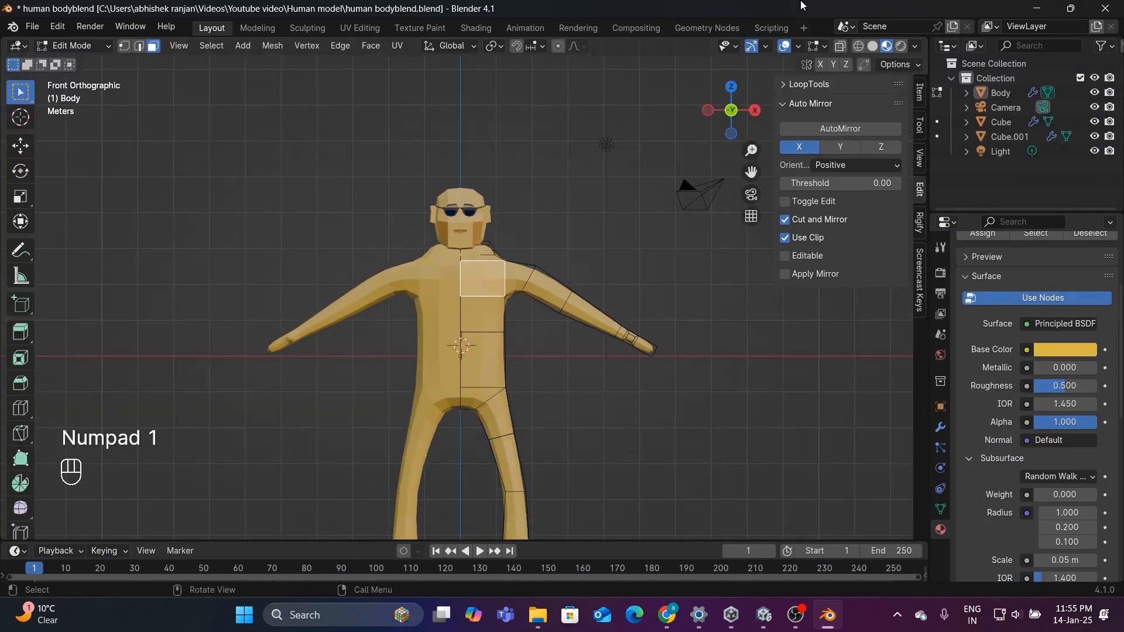
pyautogui.click(125, 46)
pyautogui.moveTo(476, 226); pyautogui.dragTo(494, 379)
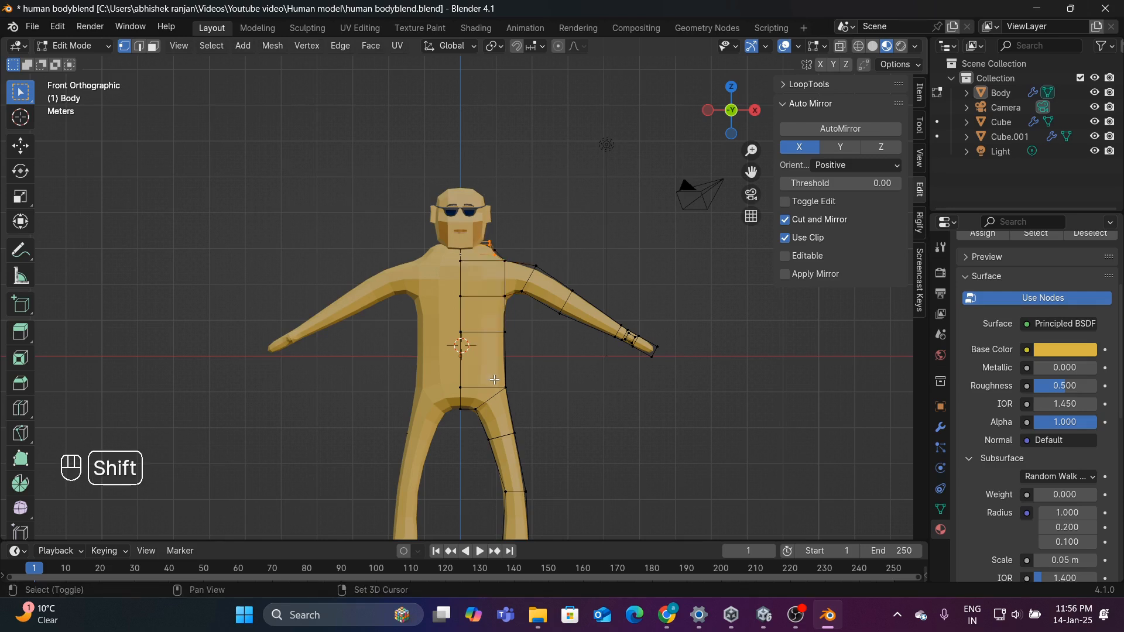
pyautogui.click(153, 45)
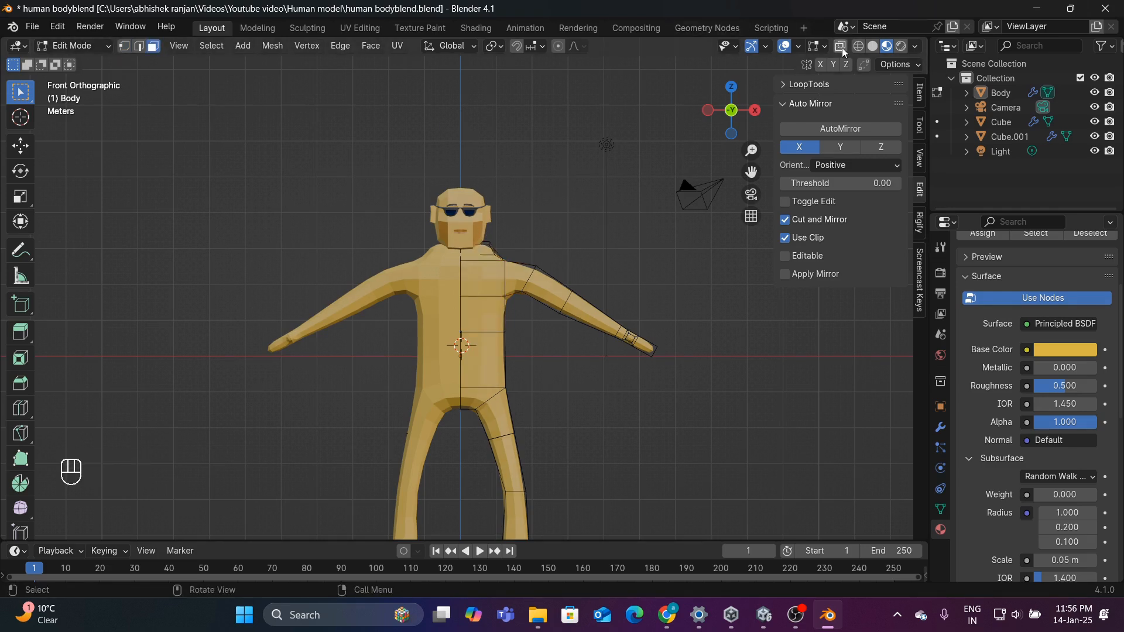
pyautogui.keyDown('shift'); pyautogui.moveTo(483, 176); pyautogui.dragTo(548, 368); pyautogui.keyUp('shift')
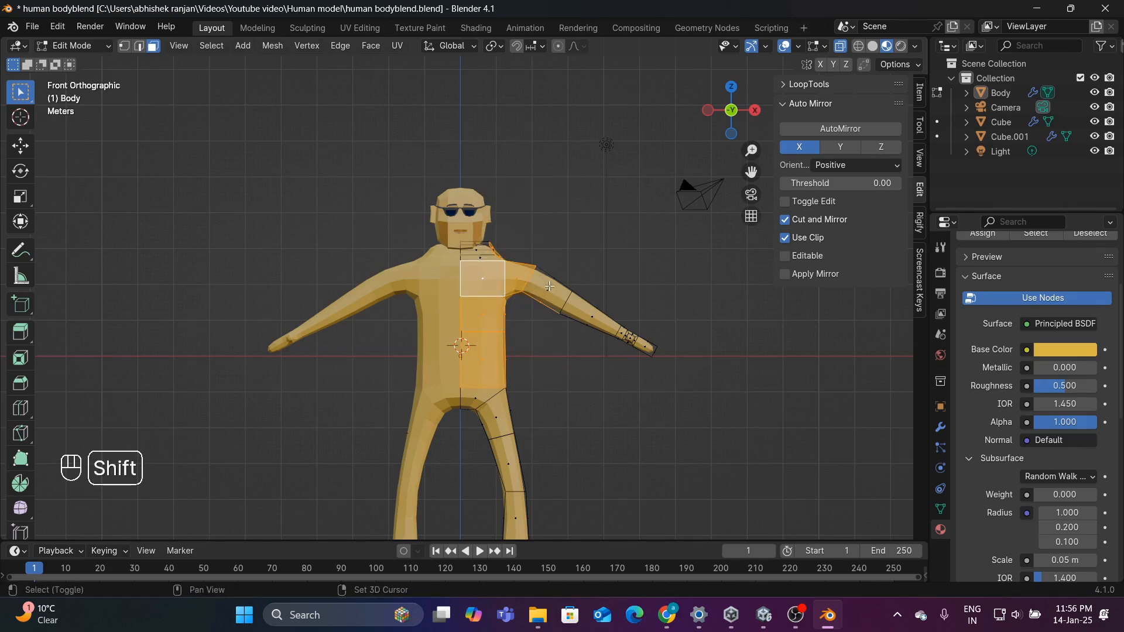
pyautogui.keyDown('shift'); pyautogui.click(554, 309); pyautogui.keyUp('shift')
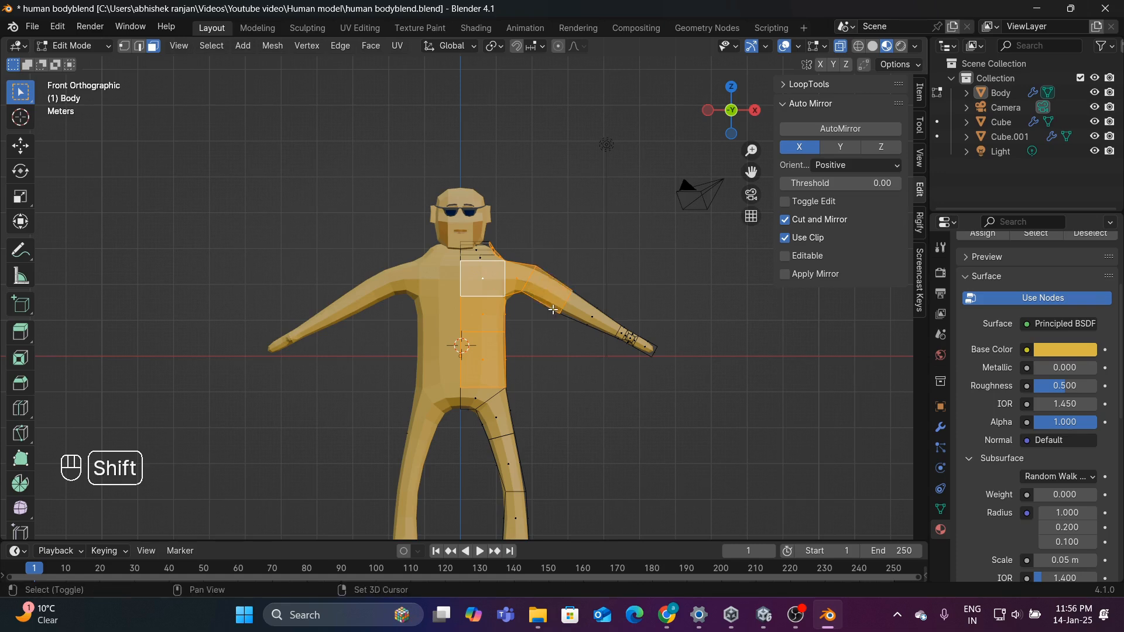
pyautogui.keyDown('shift'); pyautogui.click(580, 312); pyautogui.keyUp('shift')
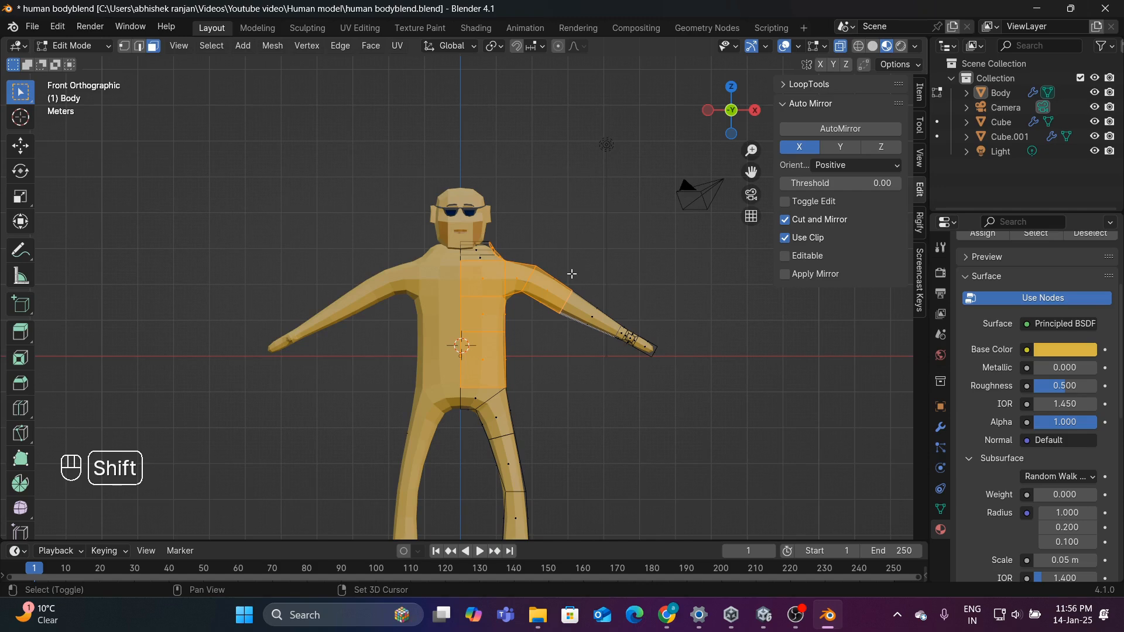
pyautogui.keyDown('shift'); pyautogui.click(591, 315); pyautogui.keyUp('shift')
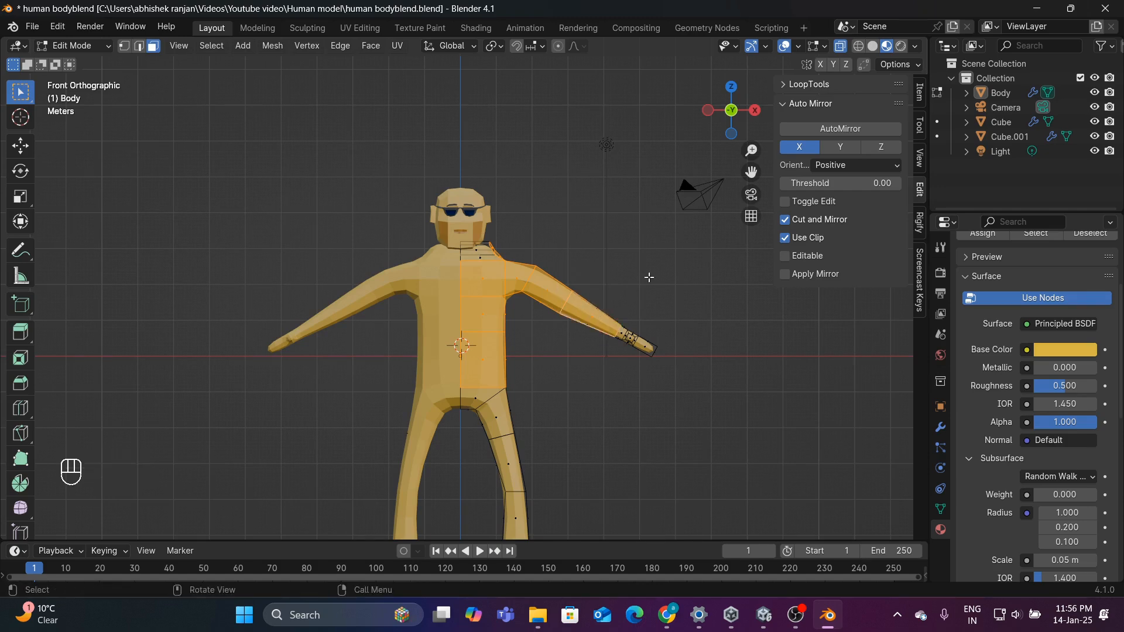
# - Add a second material with a light-blue base colour to the Body and assign it to the selected shirt faces
pyautogui.moveTo(648, 277)
pyautogui.mouseDown(button='middle')
pyautogui.moveTo(527, 268)
pyautogui.moveTo(646, 273)
pyautogui.mouseUp(button='middle')
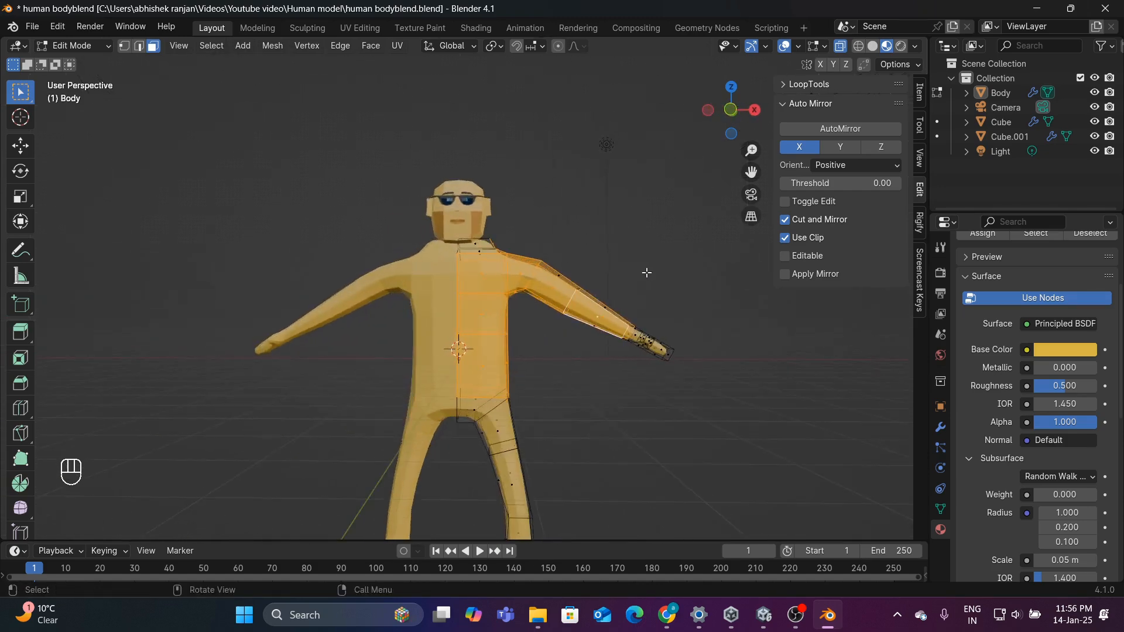
pyautogui.scroll(-2, 647, 272)
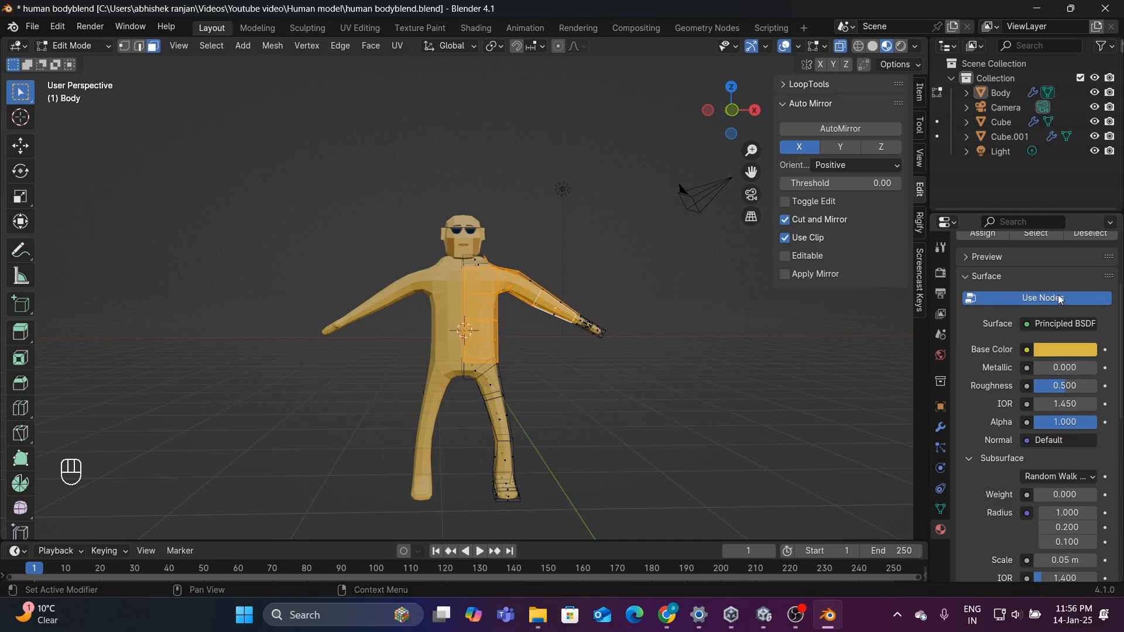
pyautogui.scroll(5, 1060, 299)
pyautogui.click(1111, 271)
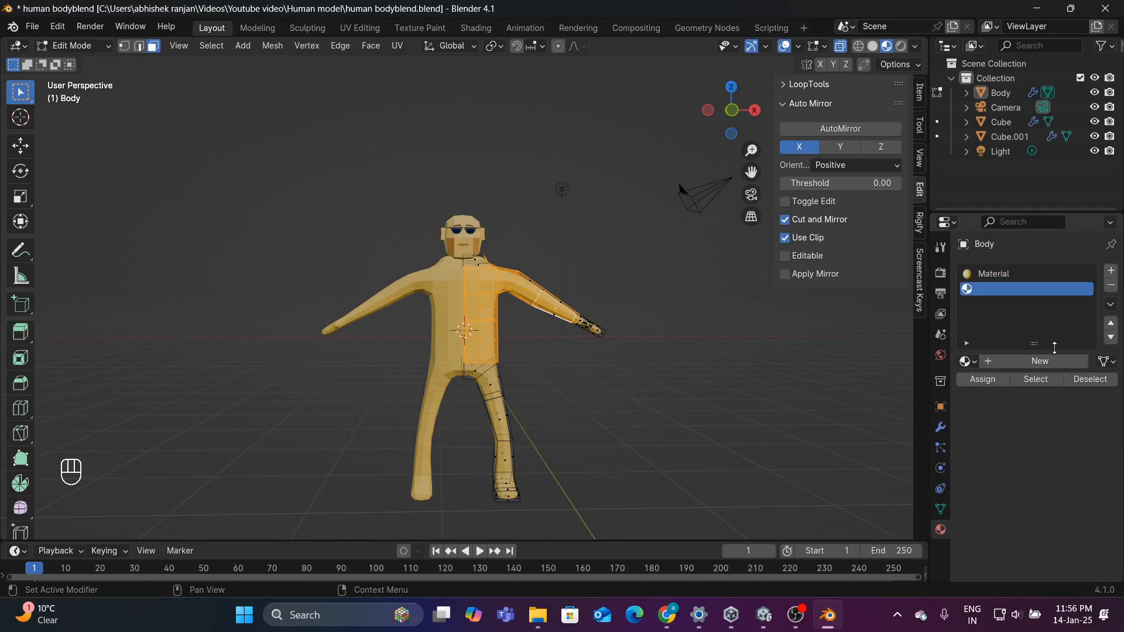
pyautogui.click(1027, 363)
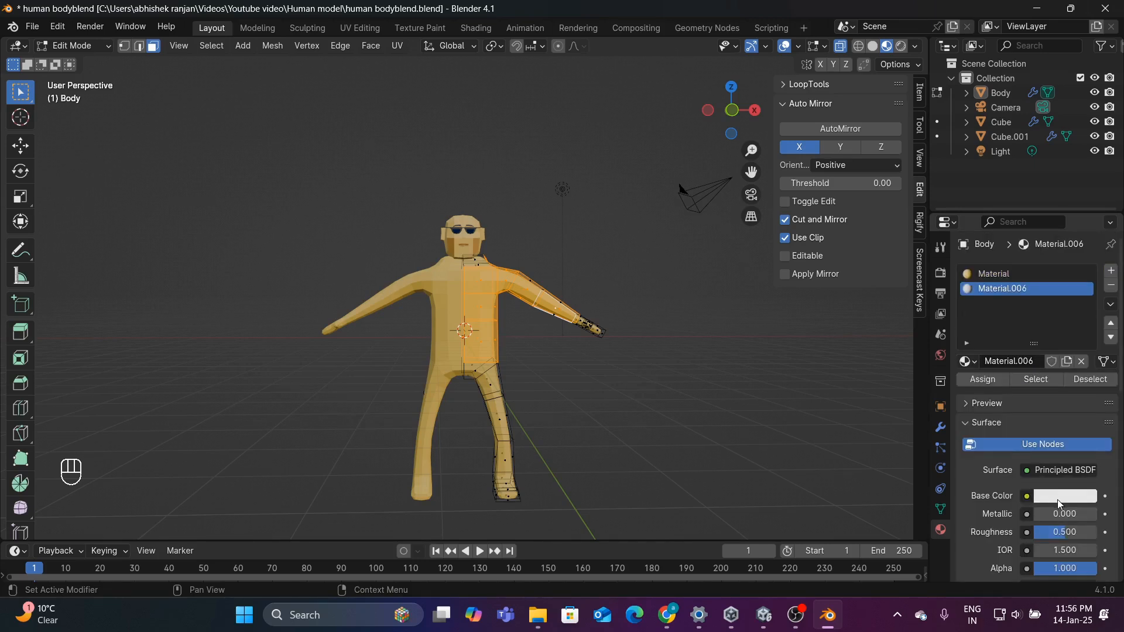
pyautogui.click(1057, 499)
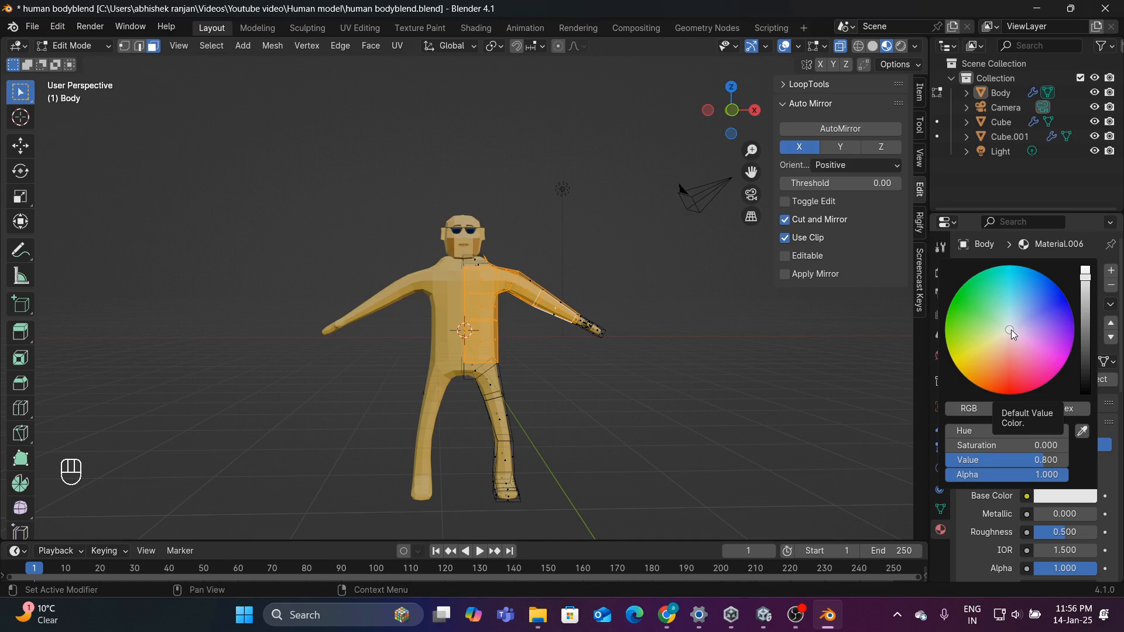
pyautogui.moveTo(1010, 329); pyautogui.dragTo(1021, 282)
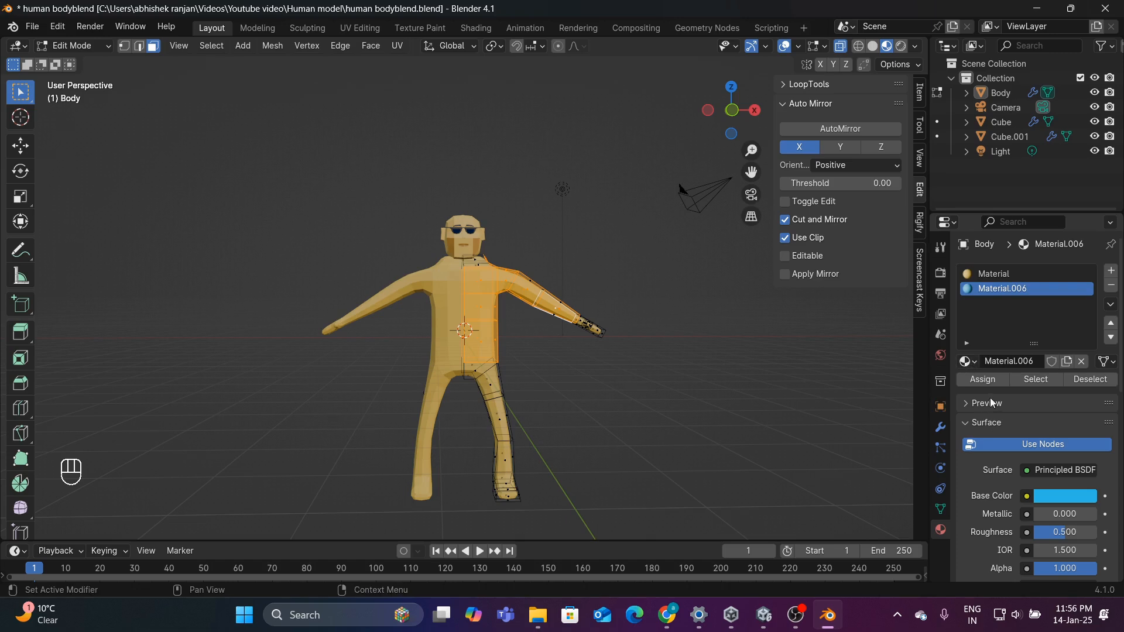
pyautogui.click(992, 385)
pyautogui.click(620, 362)
# - Assign the blue Material.006 to the remaining skin-coloured faces along the top of the arm
pyautogui.moveTo(621, 362); pyautogui.dragTo(663, 379, button='middle')
pyautogui.scroll(1, 663, 380)
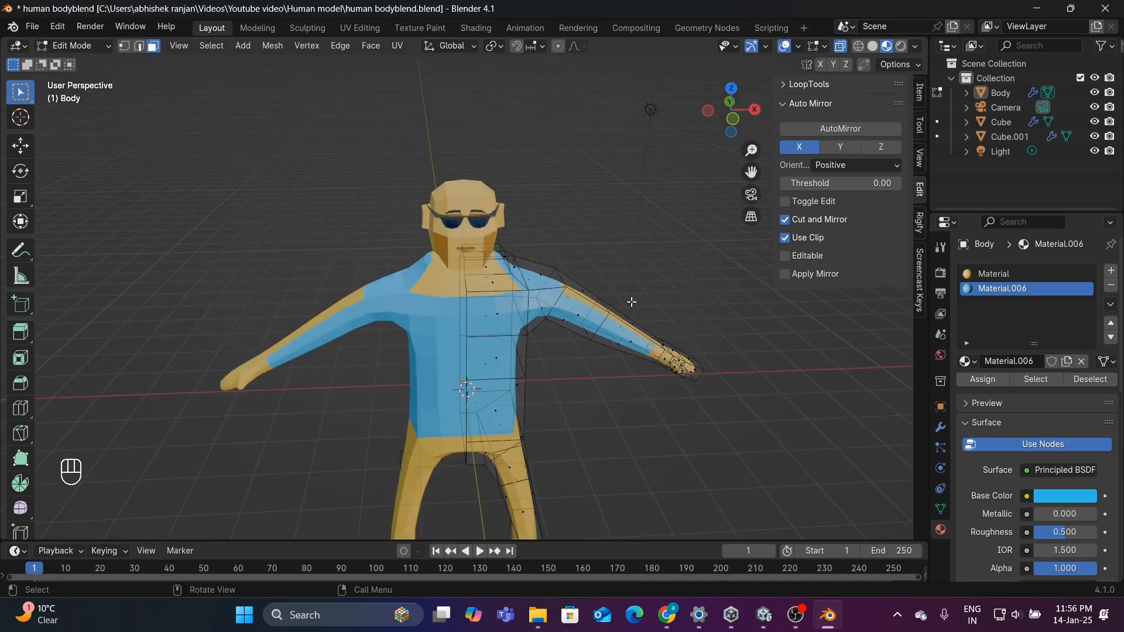
pyautogui.moveTo(631, 302); pyautogui.dragTo(613, 329, button='middle')
pyautogui.keyDown('shift'); pyautogui.click(536, 338); pyautogui.keyUp('shift')
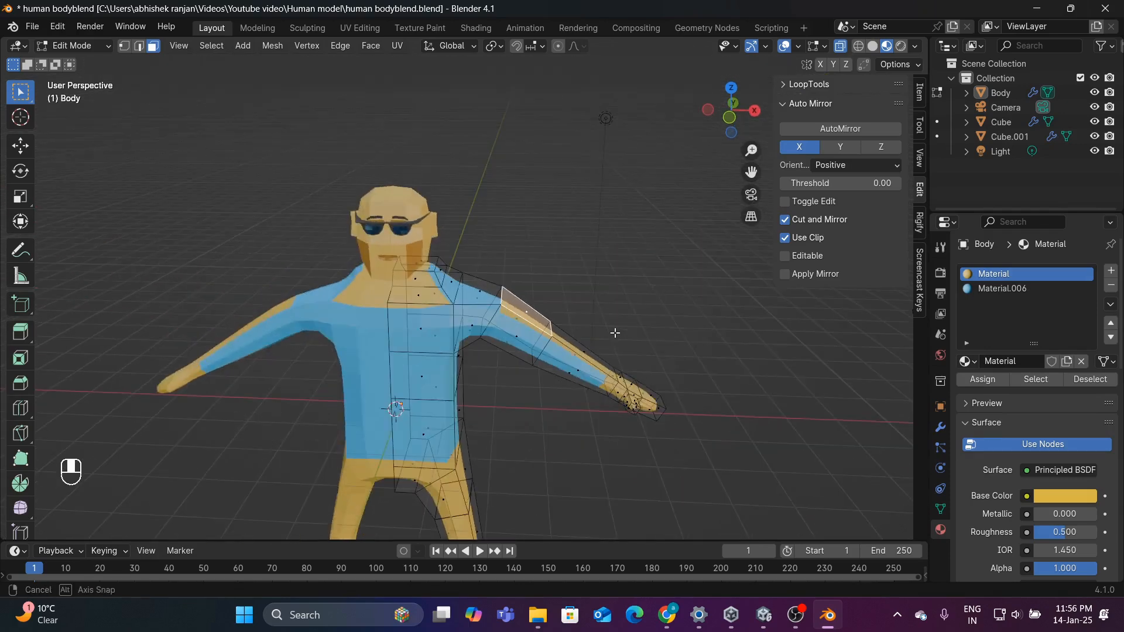
pyautogui.keyDown('shift'); pyautogui.moveTo(525, 281); pyautogui.dragTo(570, 373); pyautogui.keyUp('shift')
pyautogui.keyDown('shift'); pyautogui.click(581, 356); pyautogui.keyUp('shift')
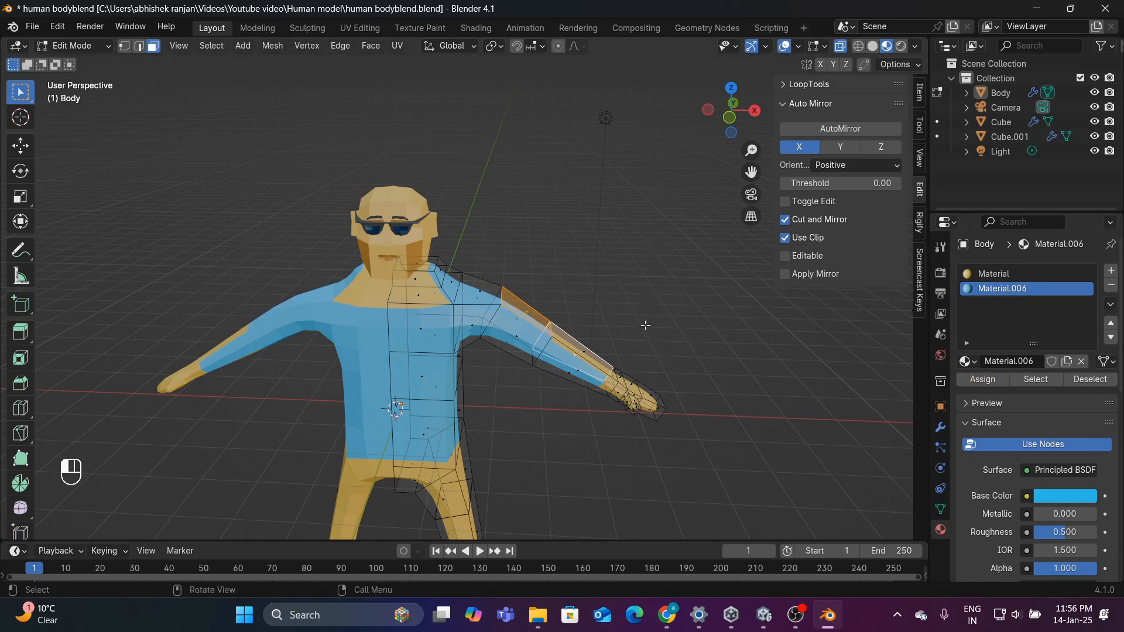
pyautogui.moveTo(645, 324); pyautogui.dragTo(610, 356, button='middle')
pyautogui.keyDown('shift'); pyautogui.click(382, 359); pyautogui.keyUp('shift')
pyautogui.keyDown('shift'); pyautogui.moveTo(486, 368); pyautogui.dragTo(411, 361, button='middle'); pyautogui.keyUp('shift')
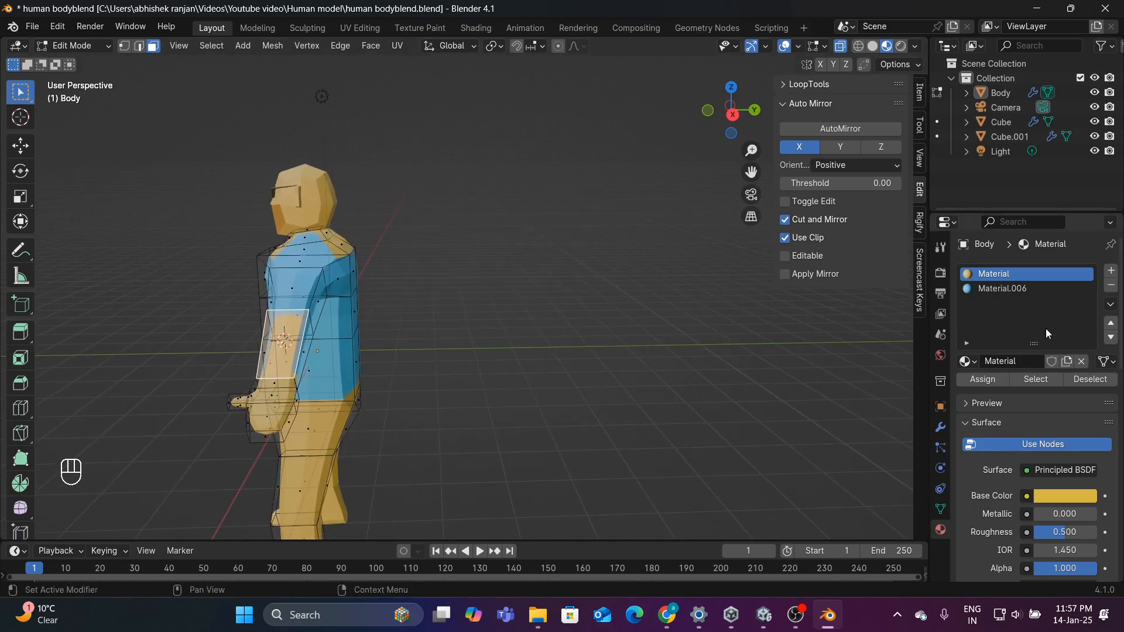
pyautogui.click(1009, 290)
pyautogui.click(980, 379)
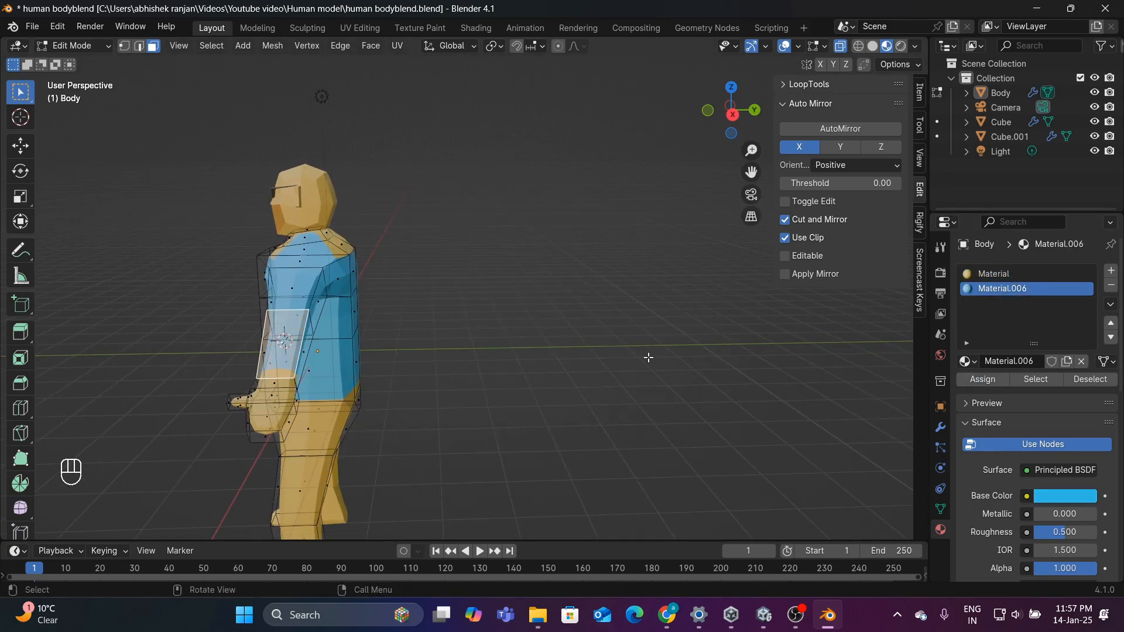
# - Assign the blue Material.006 to the skin-coloured face on the underside of the forearm
pyautogui.moveTo(647, 357); pyautogui.dragTo(558, 213, button='middle')
pyautogui.keyDown('shift'); pyautogui.click(557, 213); pyautogui.keyUp('shift')
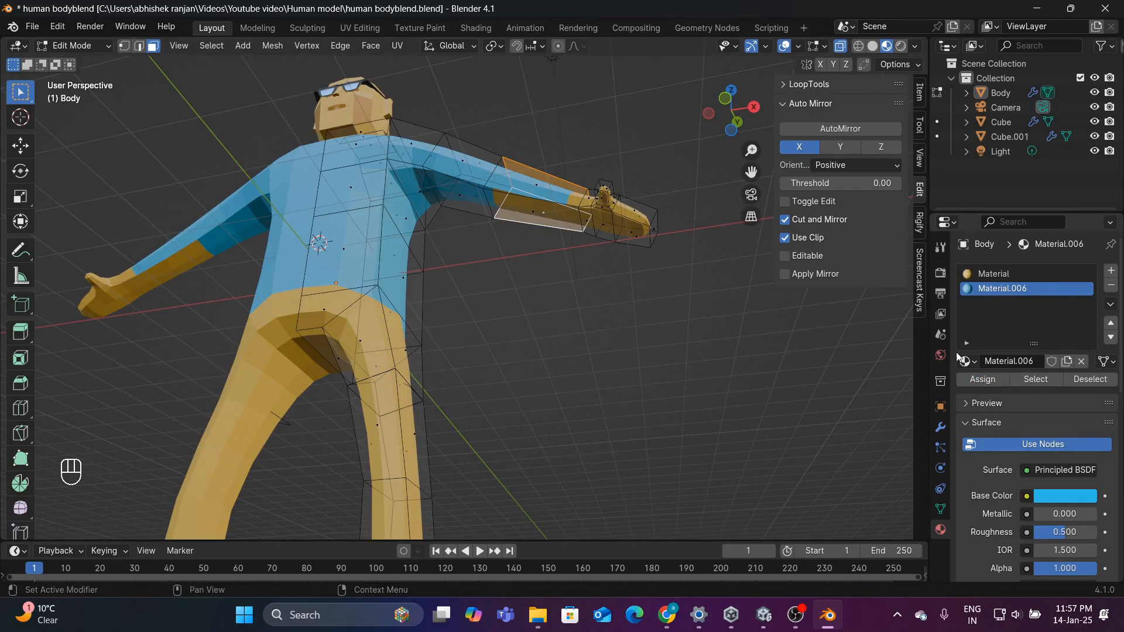
pyautogui.click(970, 375)
pyautogui.click(539, 228)
pyautogui.moveTo(539, 266); pyautogui.dragTo(565, 313, button='middle')
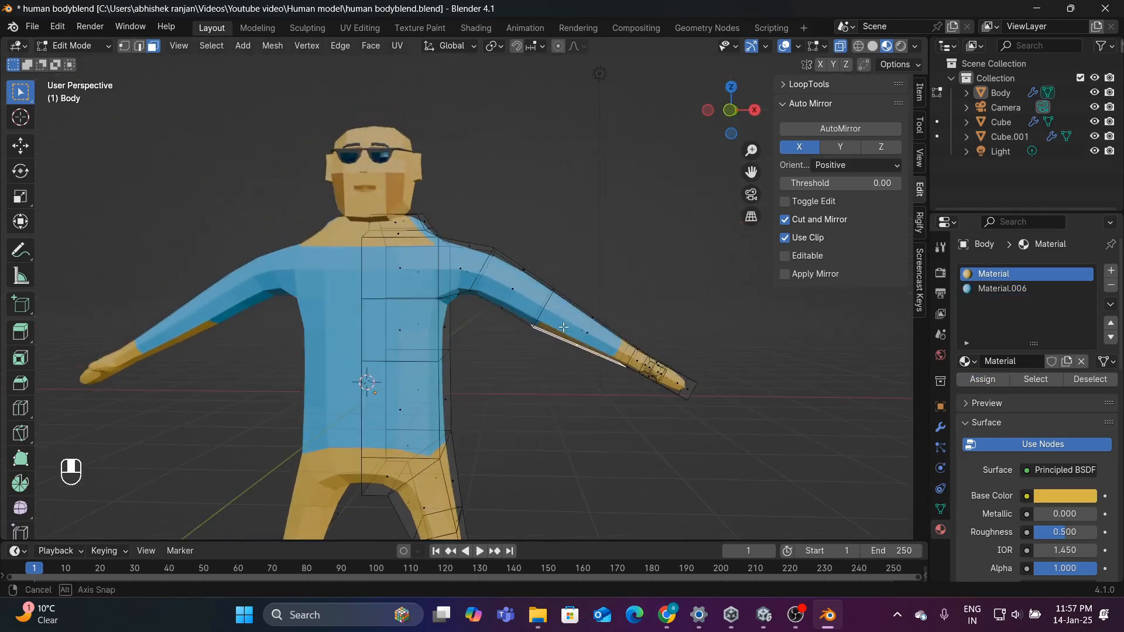
pyautogui.click(642, 178)
pyautogui.moveTo(642, 179); pyautogui.dragTo(539, 225, button='middle')
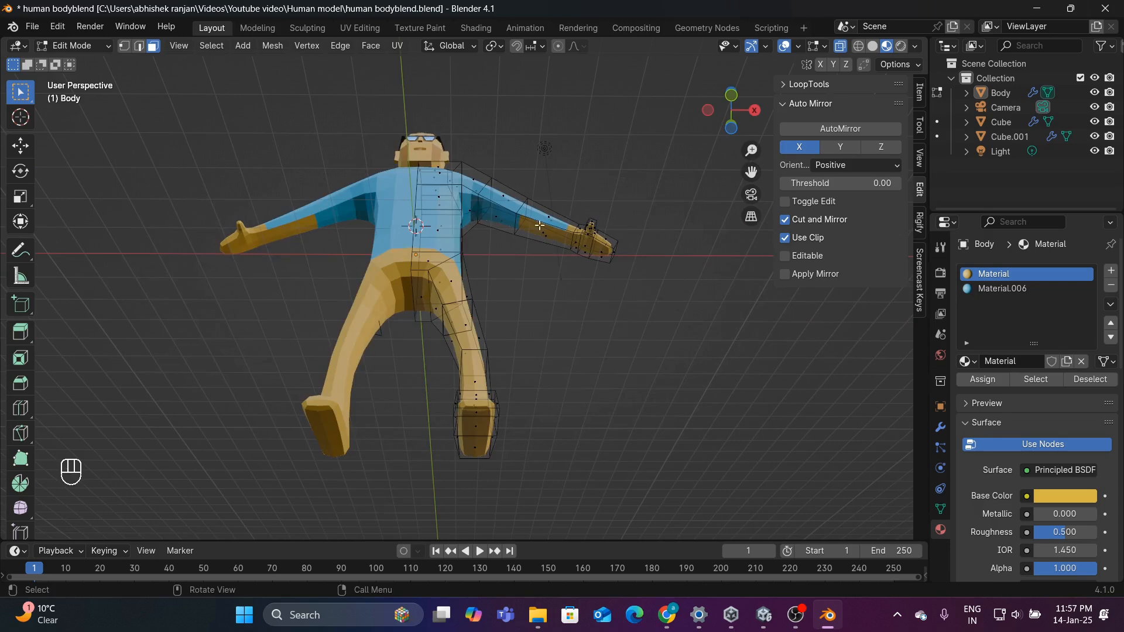
pyautogui.click(537, 229)
pyautogui.click(989, 290)
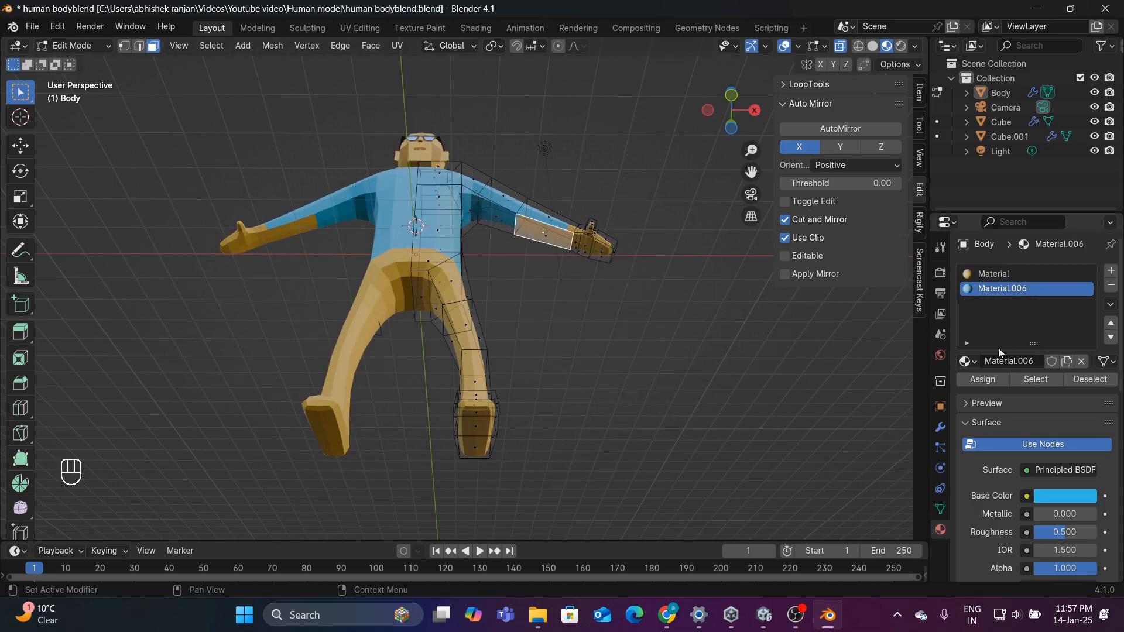
pyautogui.click(982, 379)
pyautogui.click(677, 370)
# - Assign the blue Material.006 to the skin-coloured faces around the shoulder, neckline and upper back
pyautogui.moveTo(677, 370); pyautogui.dragTo(680, 413, button='middle')
pyautogui.scroll(8, 681, 413)
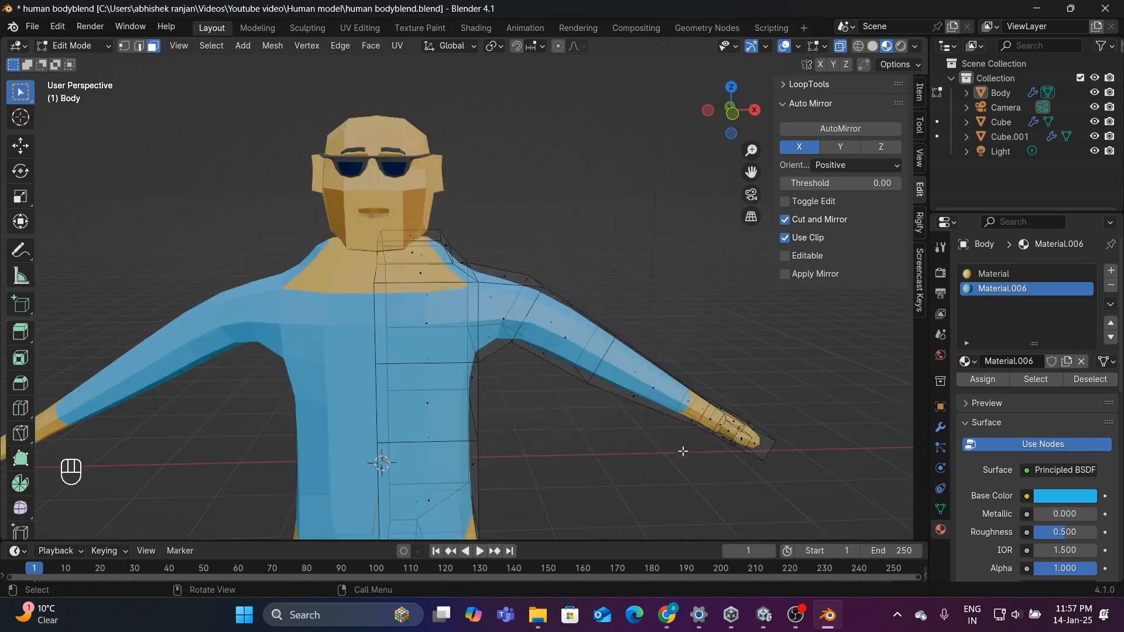
pyautogui.moveTo(679, 451); pyautogui.dragTo(868, 483, button='middle')
pyautogui.moveTo(871, 363); pyautogui.dragTo(760, 358, button='middle')
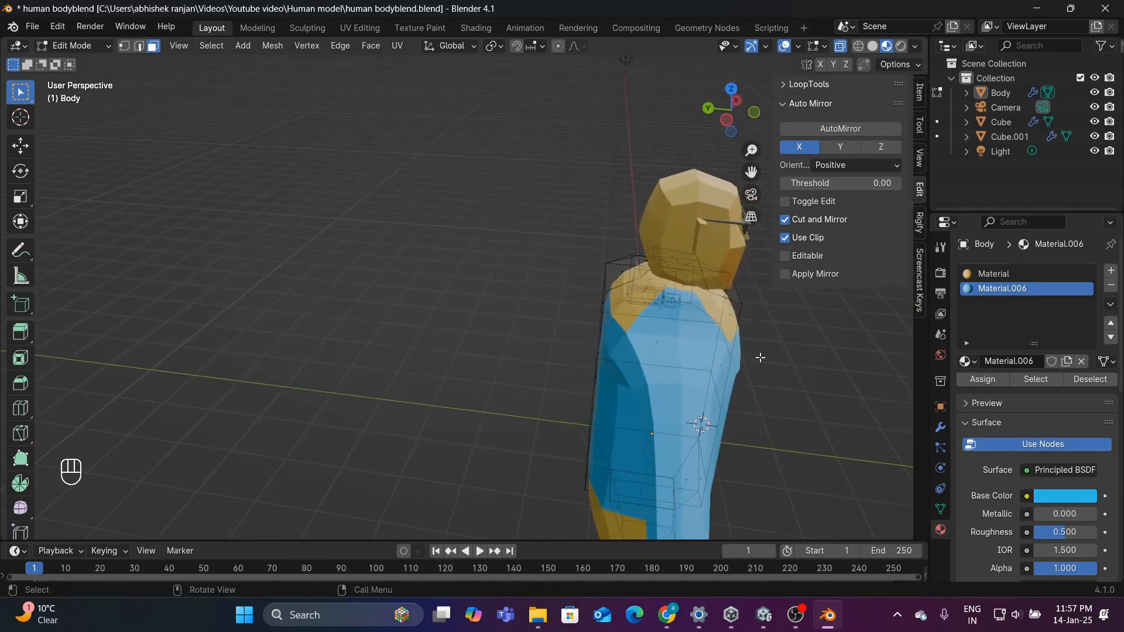
pyautogui.keyDown('shift'); pyautogui.click(631, 286); pyautogui.keyUp('shift')
pyautogui.moveTo(582, 332); pyautogui.dragTo(731, 363, button='middle')
pyautogui.moveTo(540, 215); pyautogui.dragTo(709, 288)
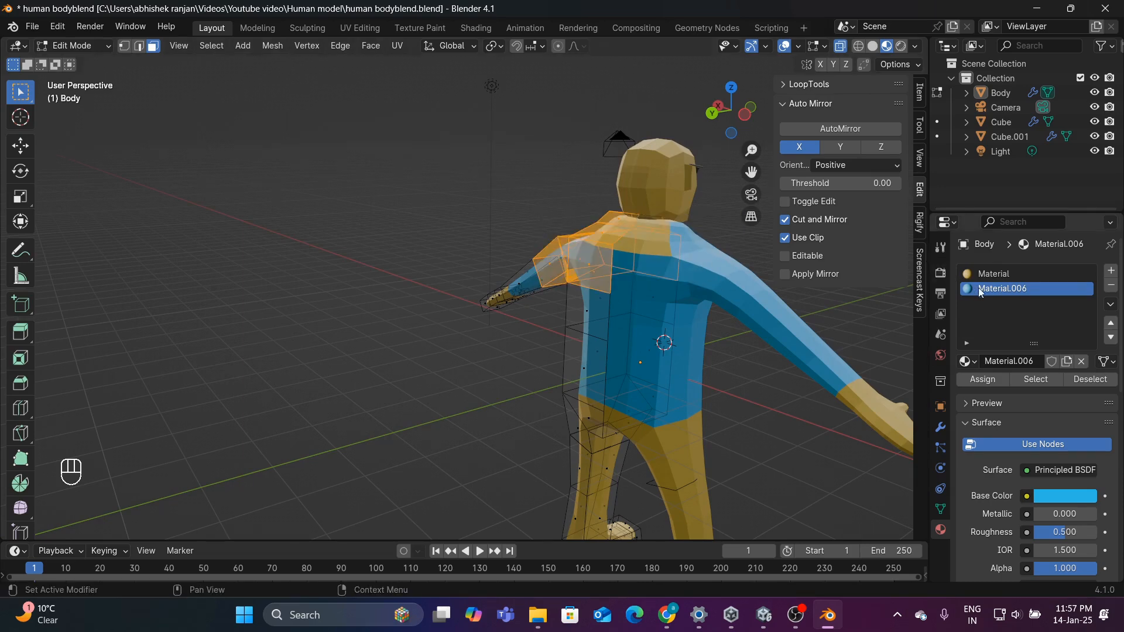
pyautogui.click(982, 380)
pyautogui.click(720, 380)
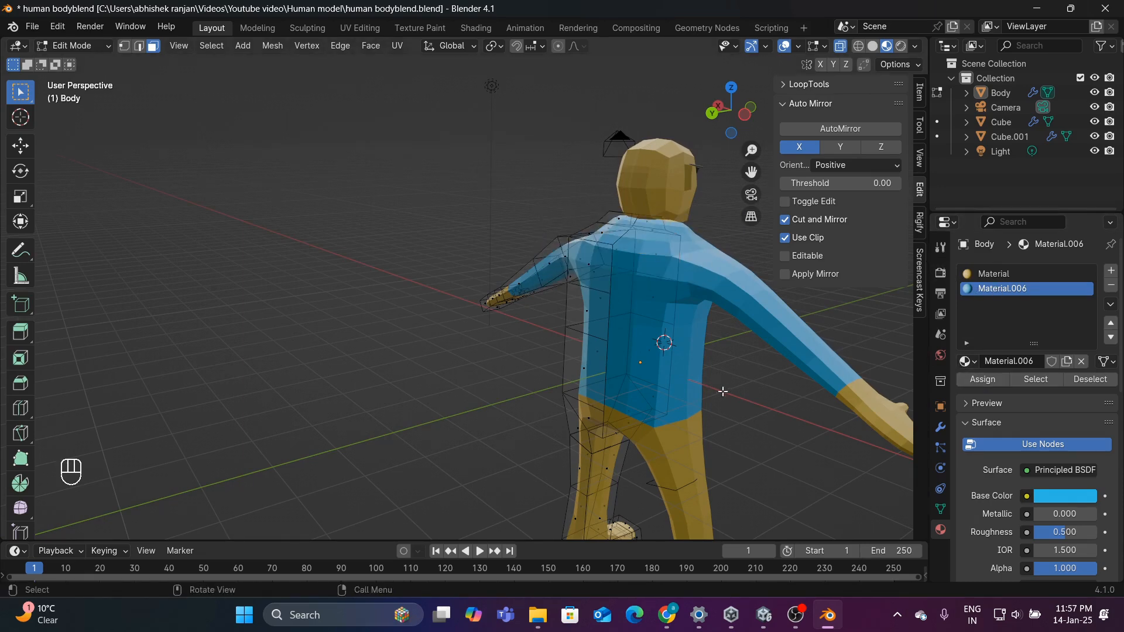
# - Add a third material to the Body with a red base colour (about hue 0.997, saturation 0.972) and assign it to the leg faces
pyautogui.moveTo(720, 380); pyautogui.dragTo(510, 379, button='middle')
pyautogui.scroll(-6, 510, 379)
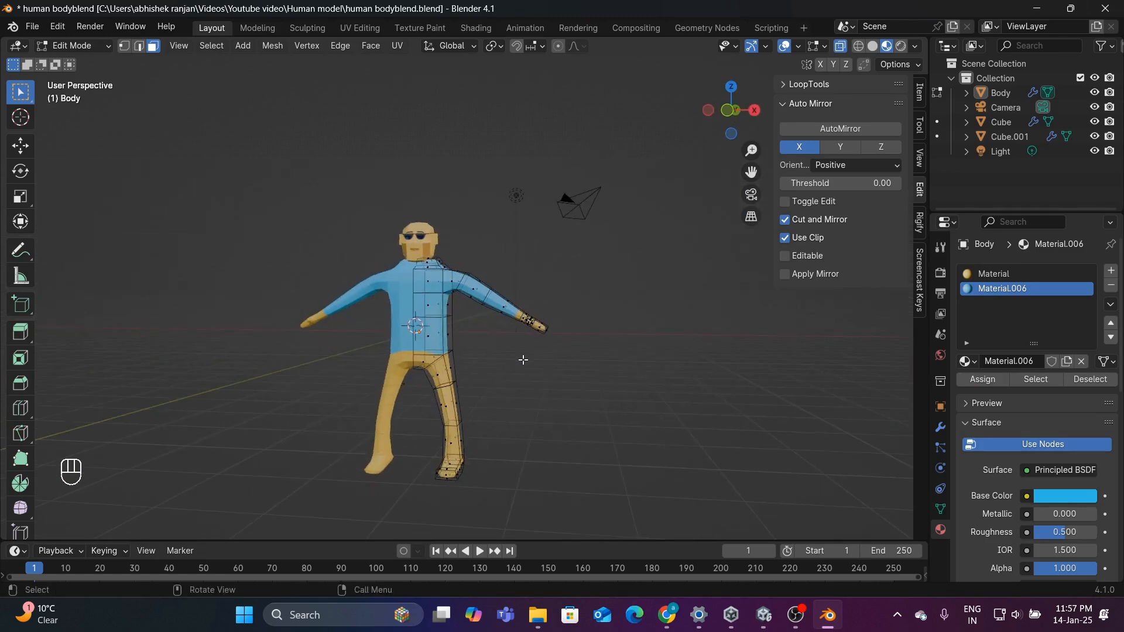
pyautogui.moveTo(523, 359); pyautogui.dragTo(583, 382, button='middle')
pyautogui.press('KP_1')
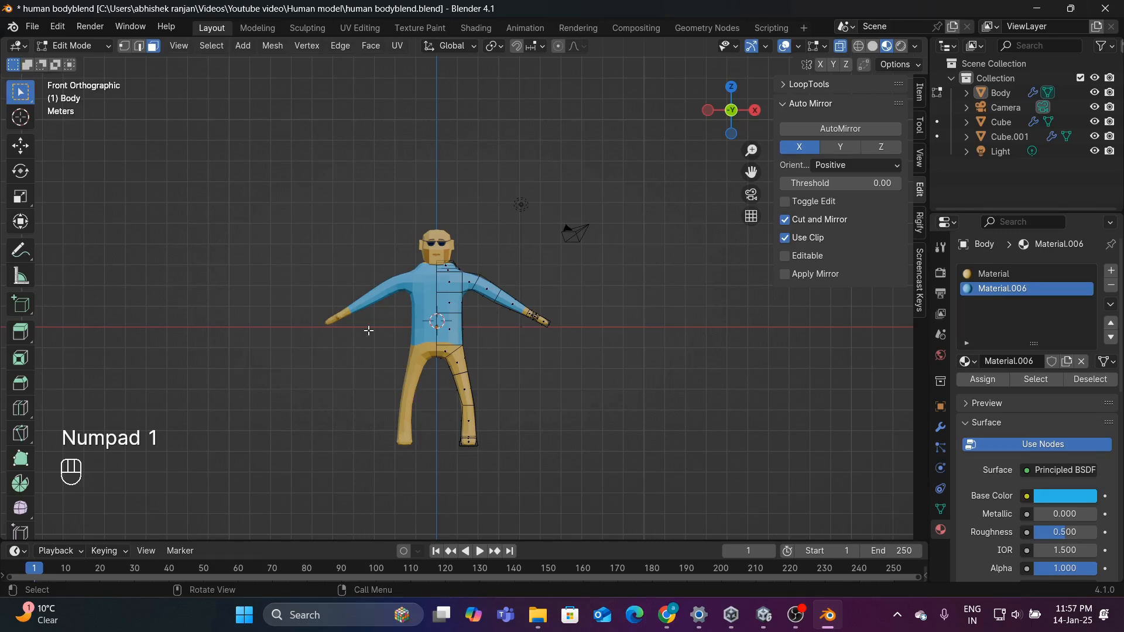
pyautogui.moveTo(368, 330); pyautogui.dragTo(580, 456)
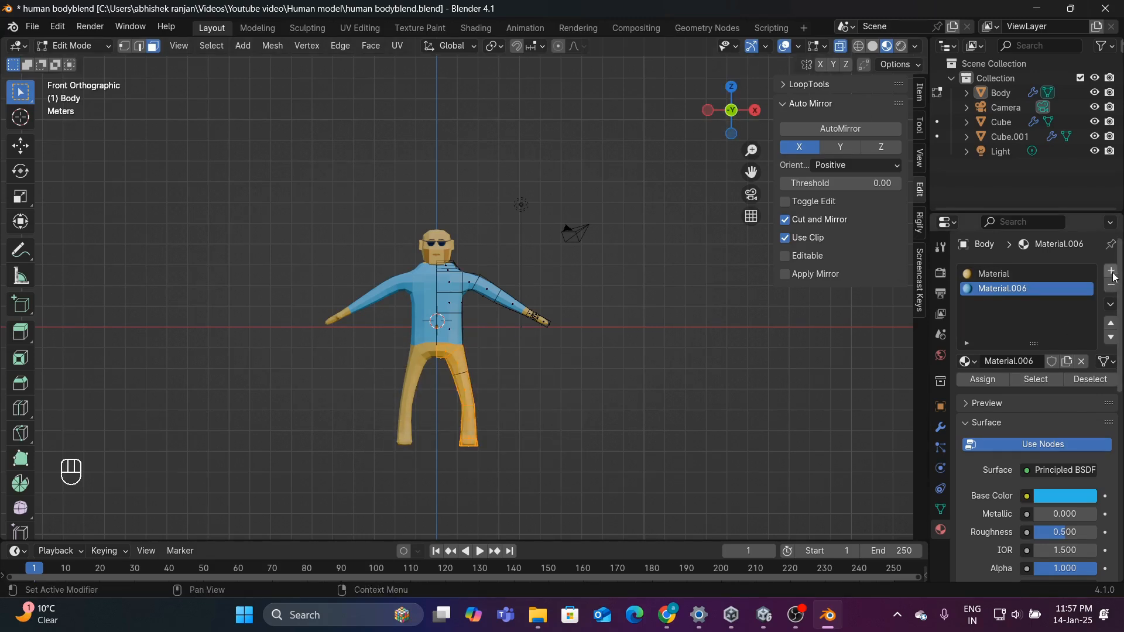
pyautogui.click(1110, 271)
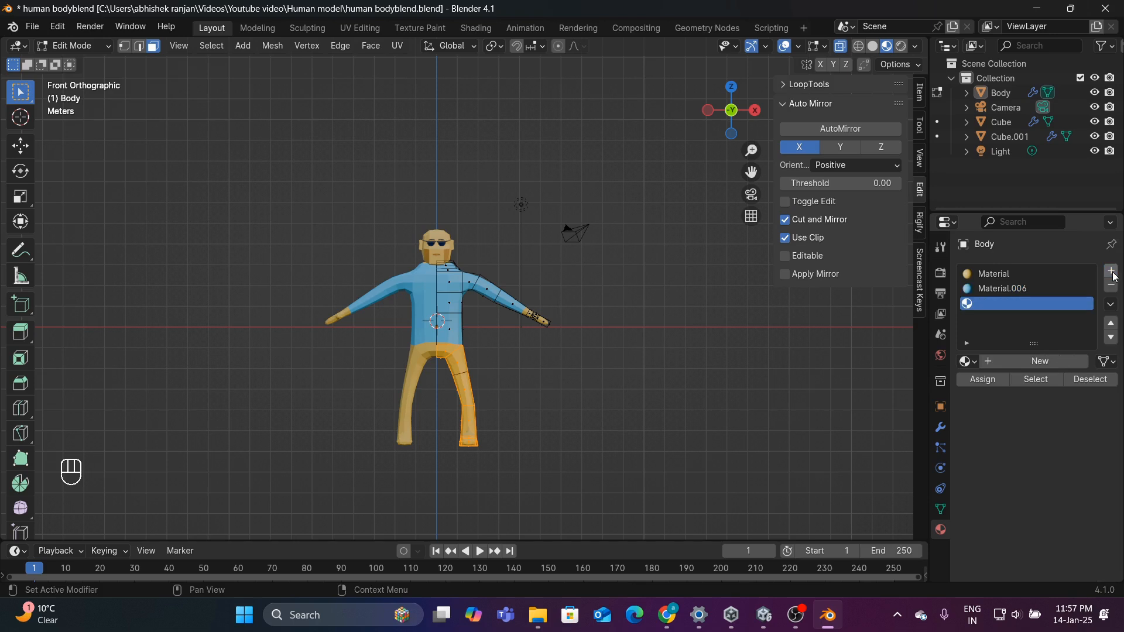
pyautogui.click(1000, 360)
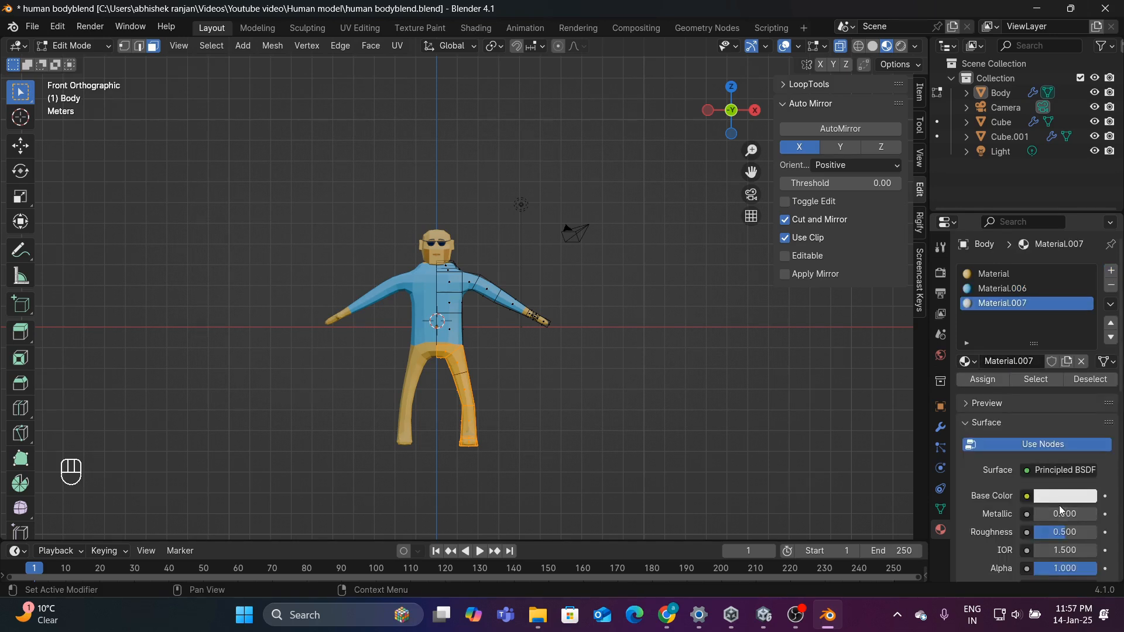
pyautogui.click(1060, 499)
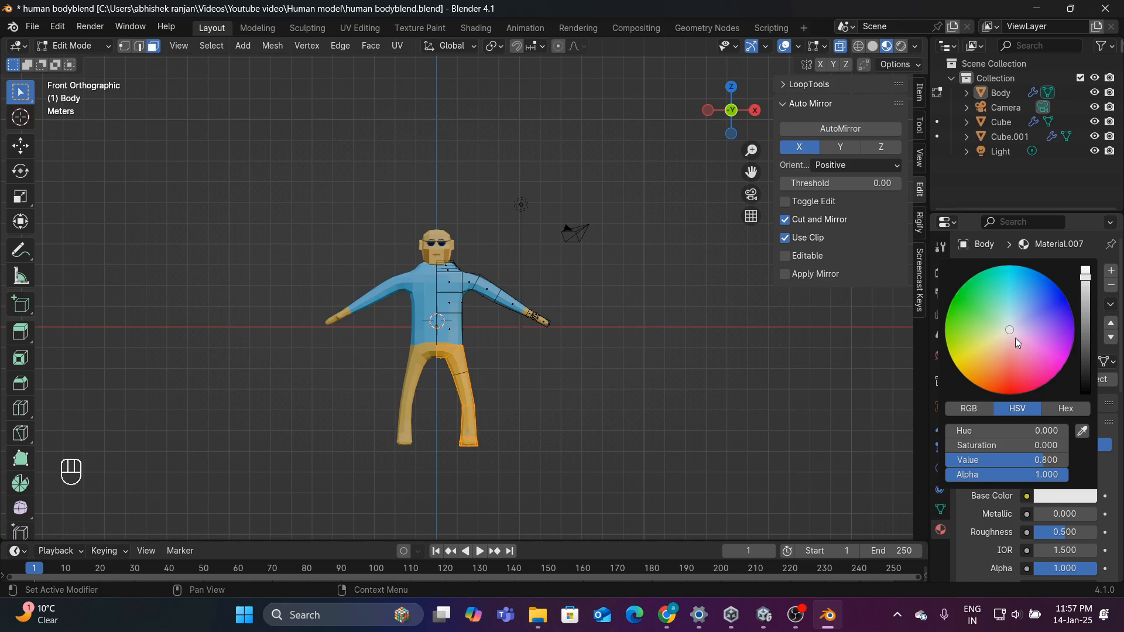
pyautogui.moveTo(1009, 329); pyautogui.dragTo(1013, 382)
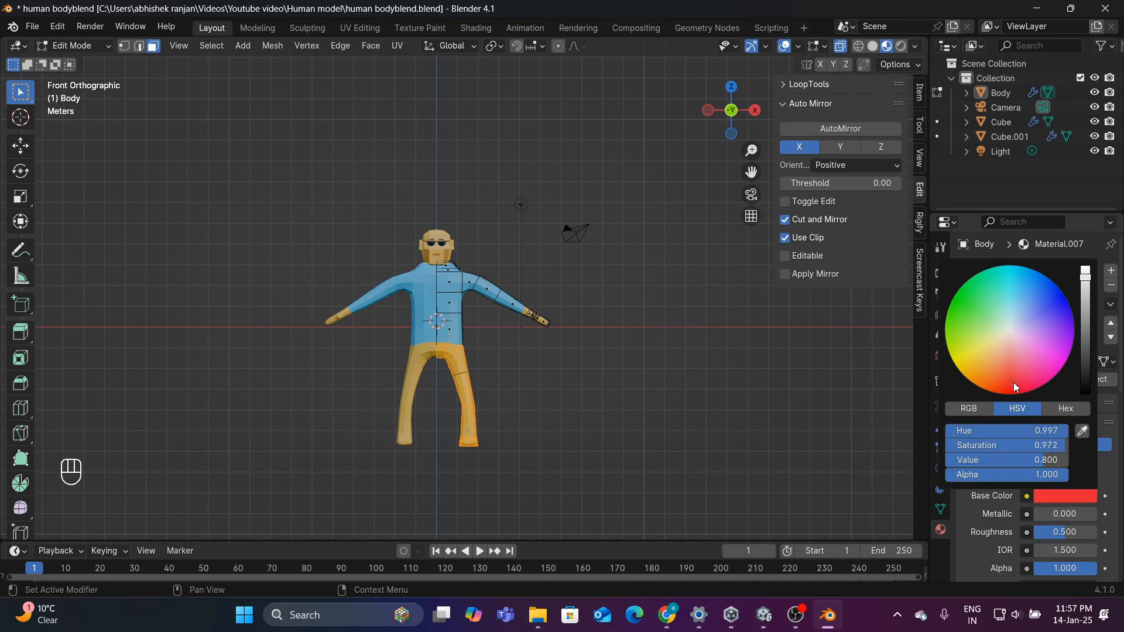
pyautogui.click(980, 380)
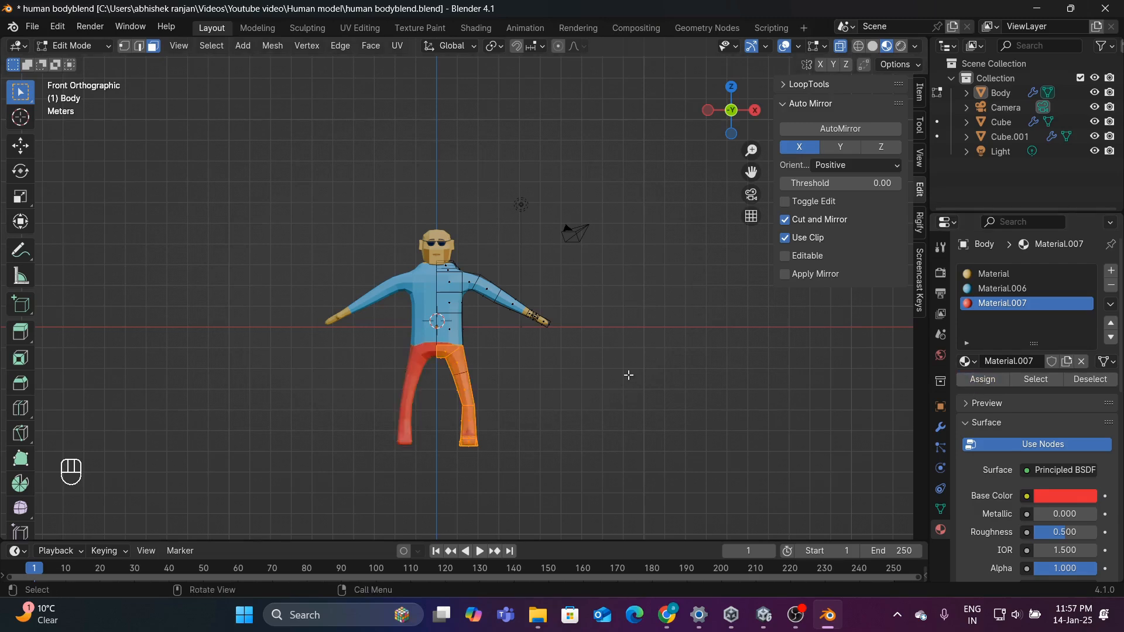
pyautogui.click(628, 375)
# - Add a fourth material to the Body with a near-black base colour and assign it to the faces of the foot
pyautogui.moveTo(664, 376); pyautogui.dragTo(627, 377, button='middle')
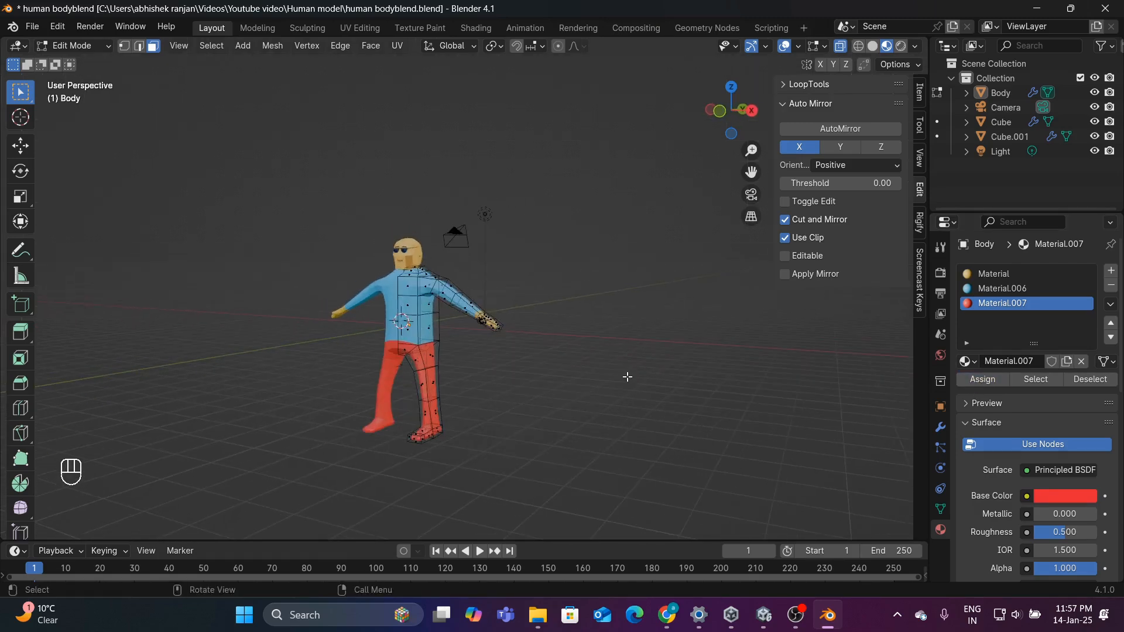
pyautogui.scroll(5, 627, 377)
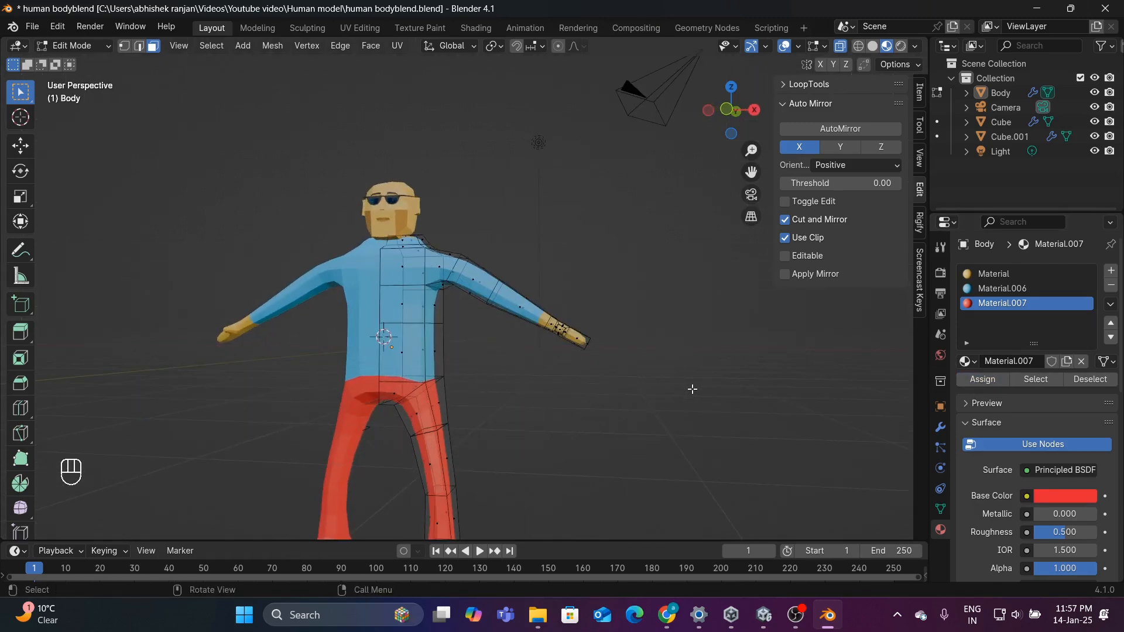
pyautogui.press('KP_1')
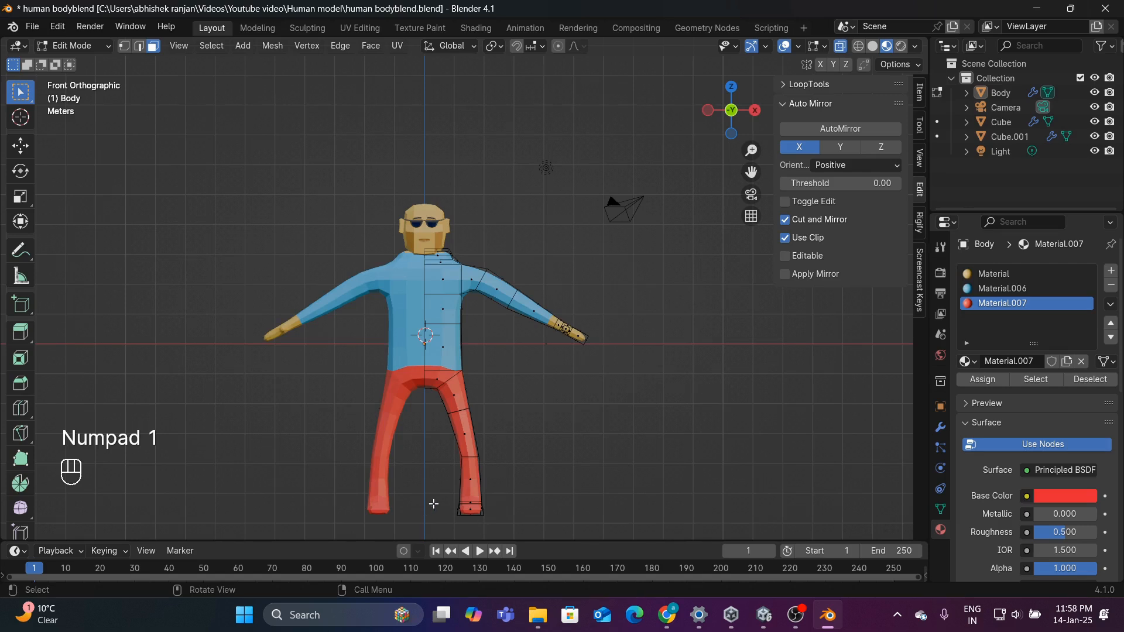
pyautogui.moveTo(437, 505); pyautogui.dragTo(523, 519)
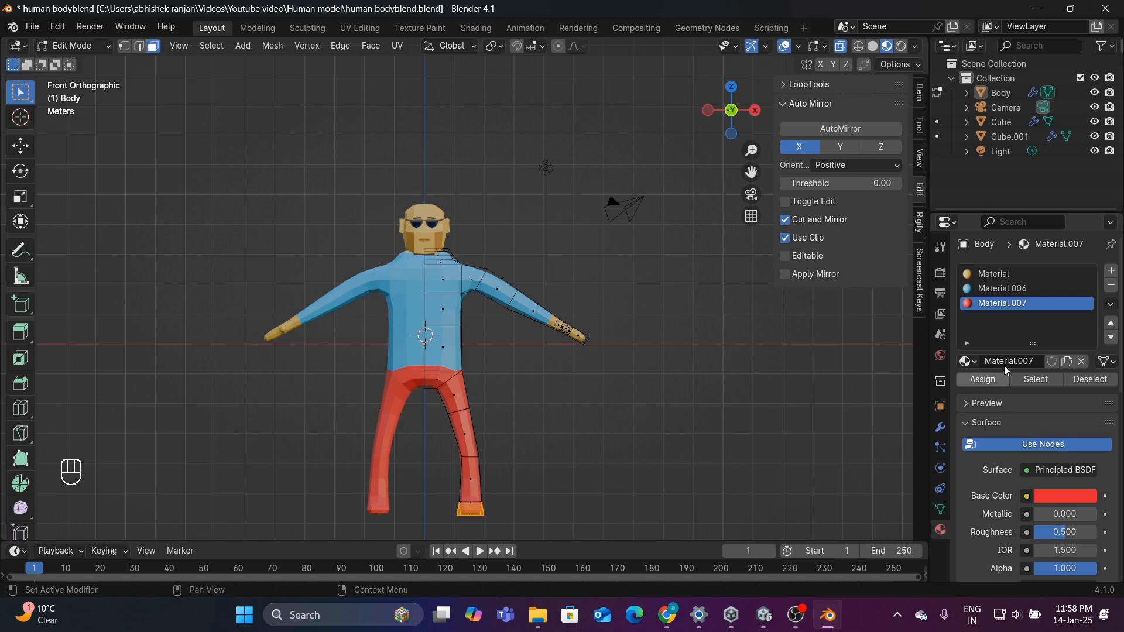
pyautogui.click(1111, 272)
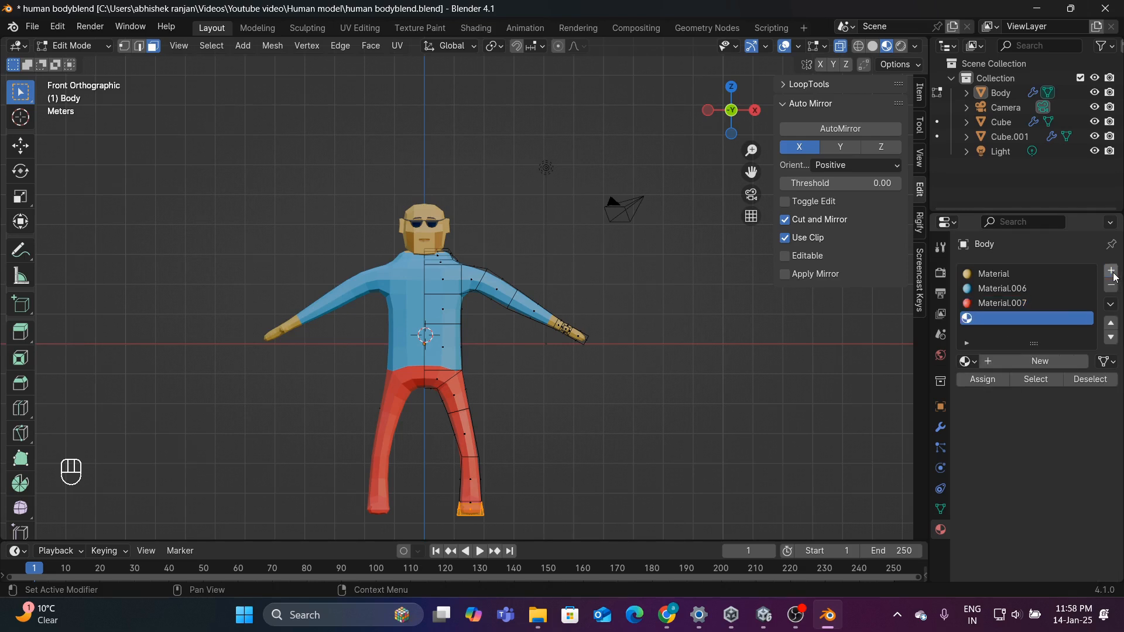
pyautogui.click(999, 360)
pyautogui.click(1056, 496)
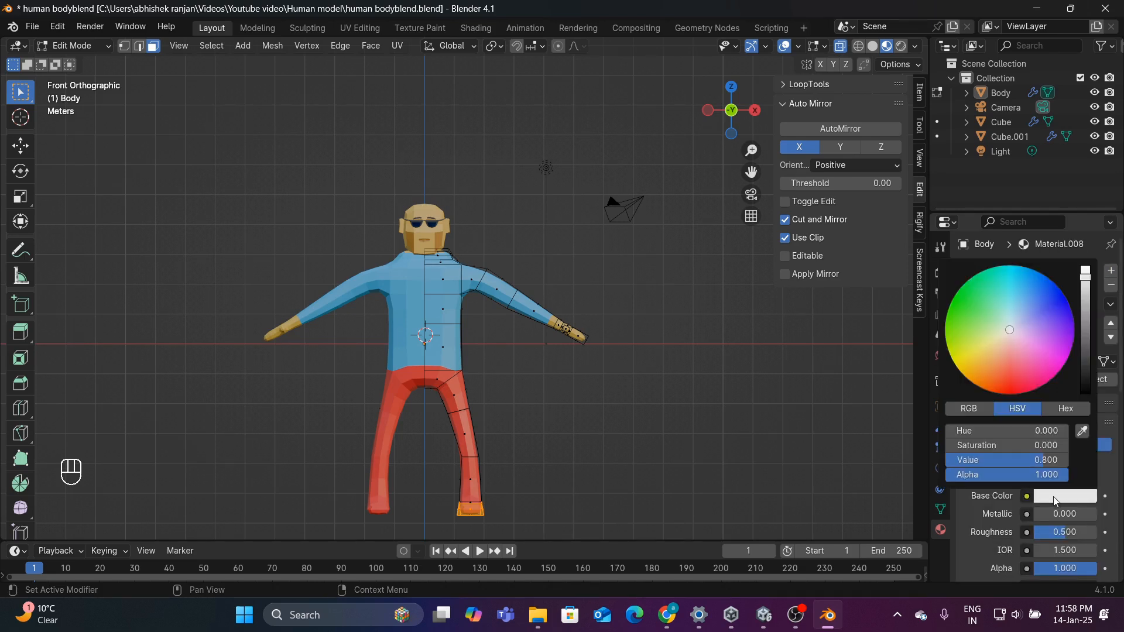
pyautogui.moveTo(1085, 282); pyautogui.dragTo(1085, 377)
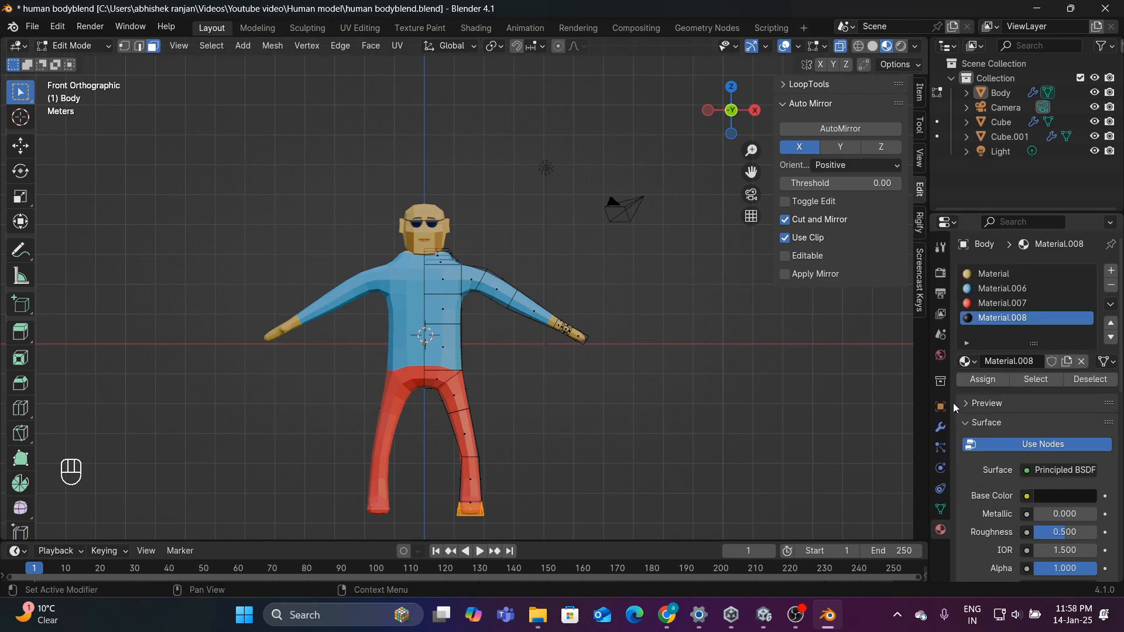
pyautogui.click(982, 379)
# - Turn off X-ray and assign the black Material.008 to the remaining red faces on top of the foot
pyautogui.moveTo(668, 419); pyautogui.dragTo(646, 492, button='middle')
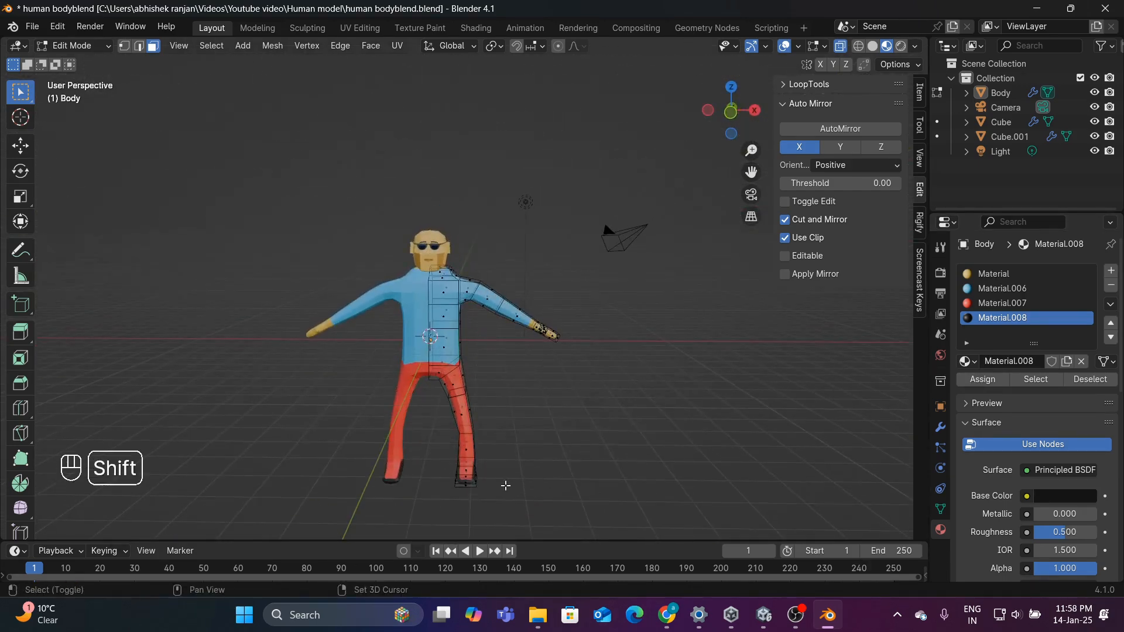
pyautogui.keyDown('shift'); pyautogui.click(463, 473); pyautogui.keyUp('shift')
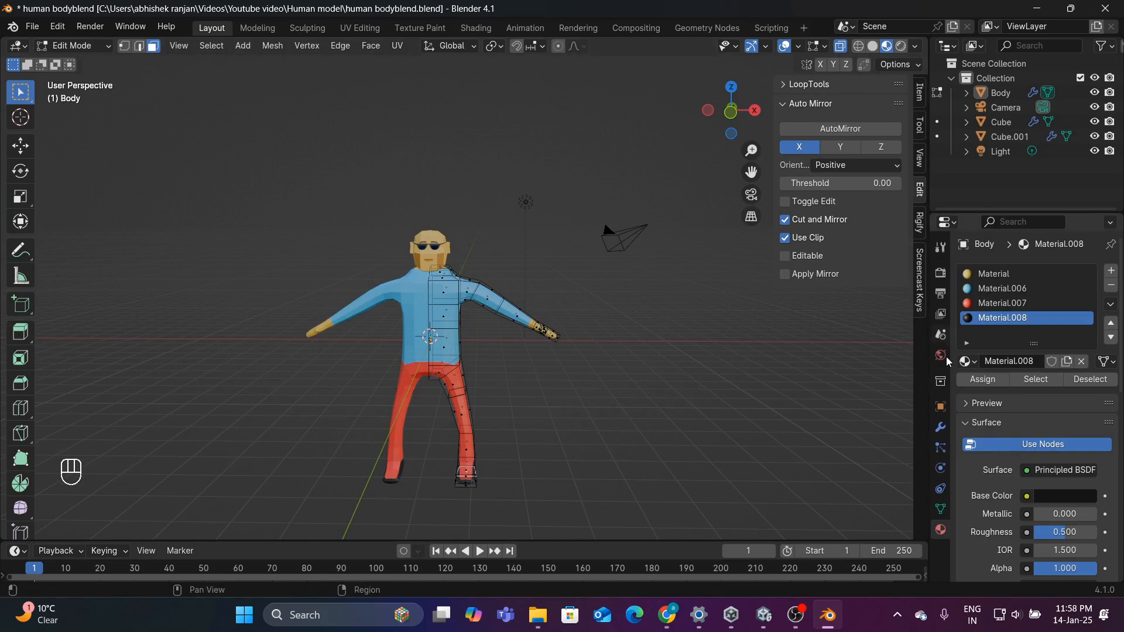
pyautogui.moveTo(759, 377); pyautogui.dragTo(771, 399, button='middle')
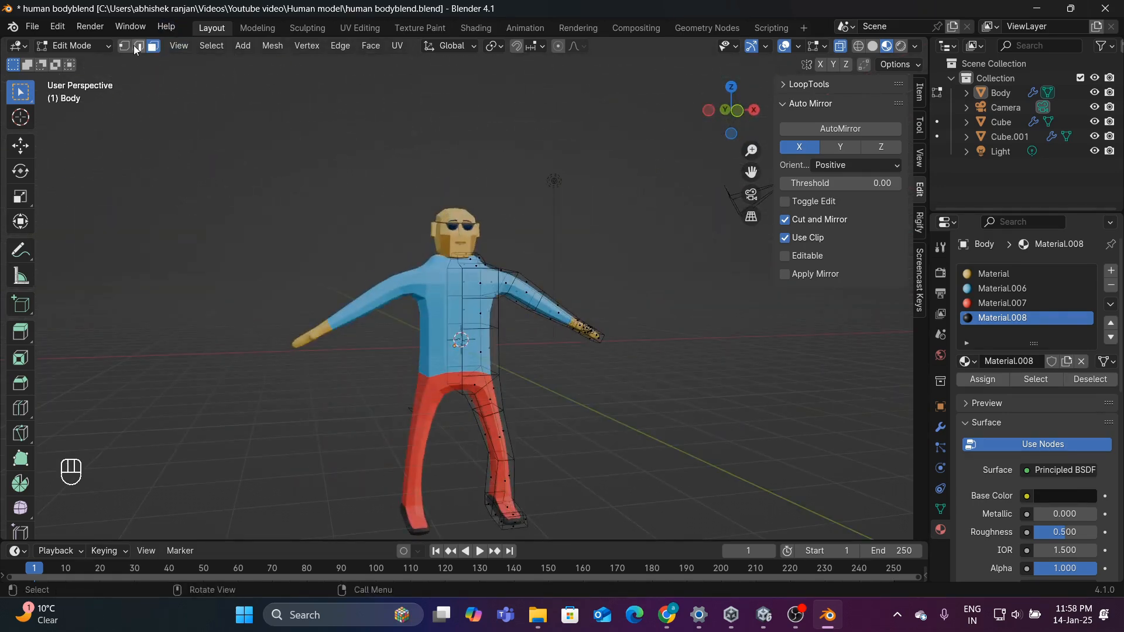
pyautogui.click(839, 47)
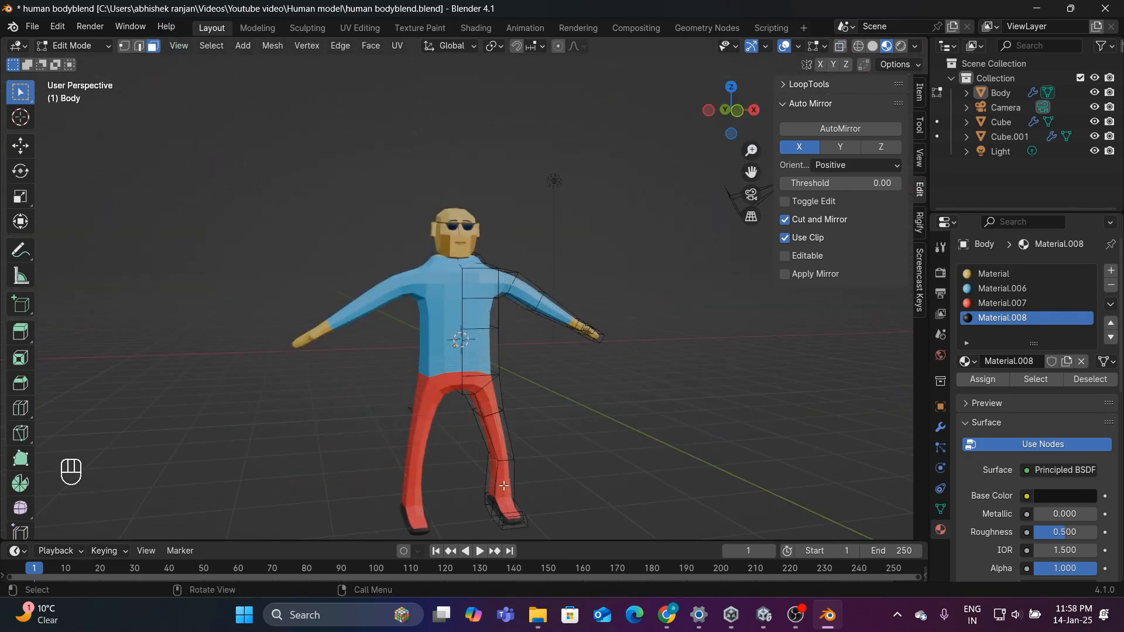
pyautogui.click(513, 505)
pyautogui.keyDown('shift'); pyautogui.click(522, 523); pyautogui.keyUp('shift')
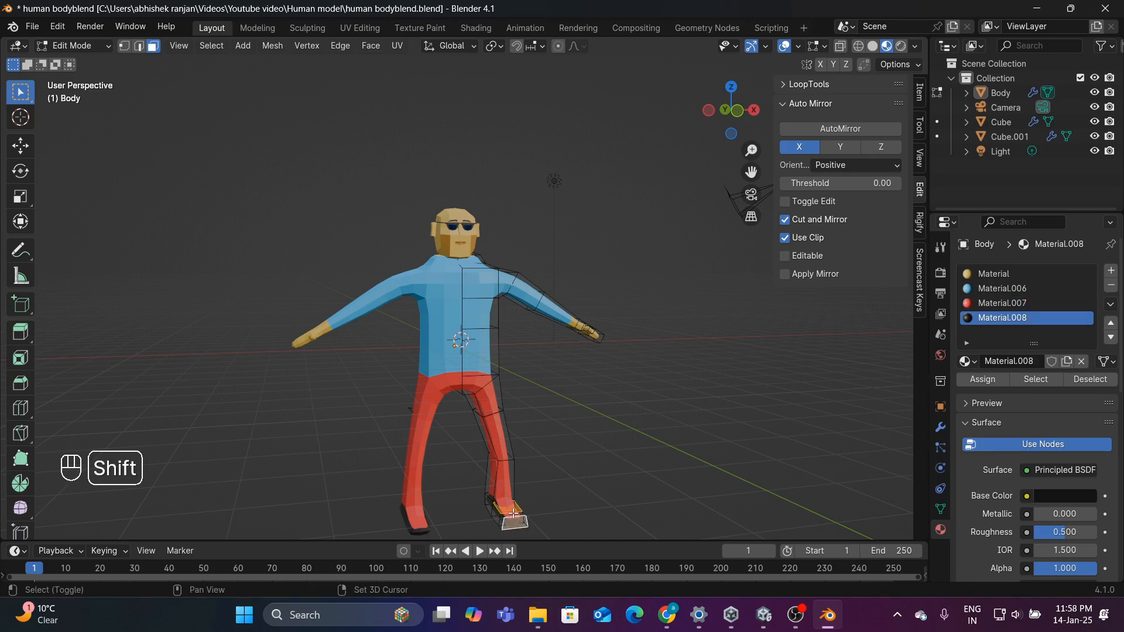
pyautogui.keyDown('shift'); pyautogui.click(516, 516); pyautogui.keyUp('shift')
pyautogui.click(998, 318)
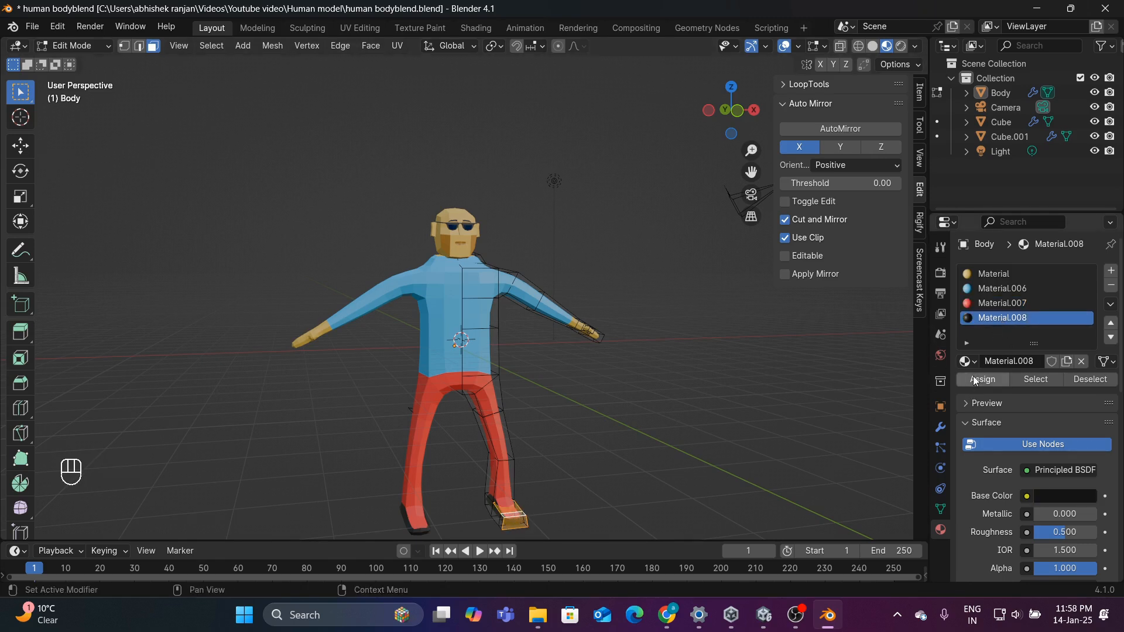
pyautogui.click(765, 375)
# - Select the visible faces of the whole Body mesh, from the neckline to the feet
pyautogui.scroll(-4, 755, 374)
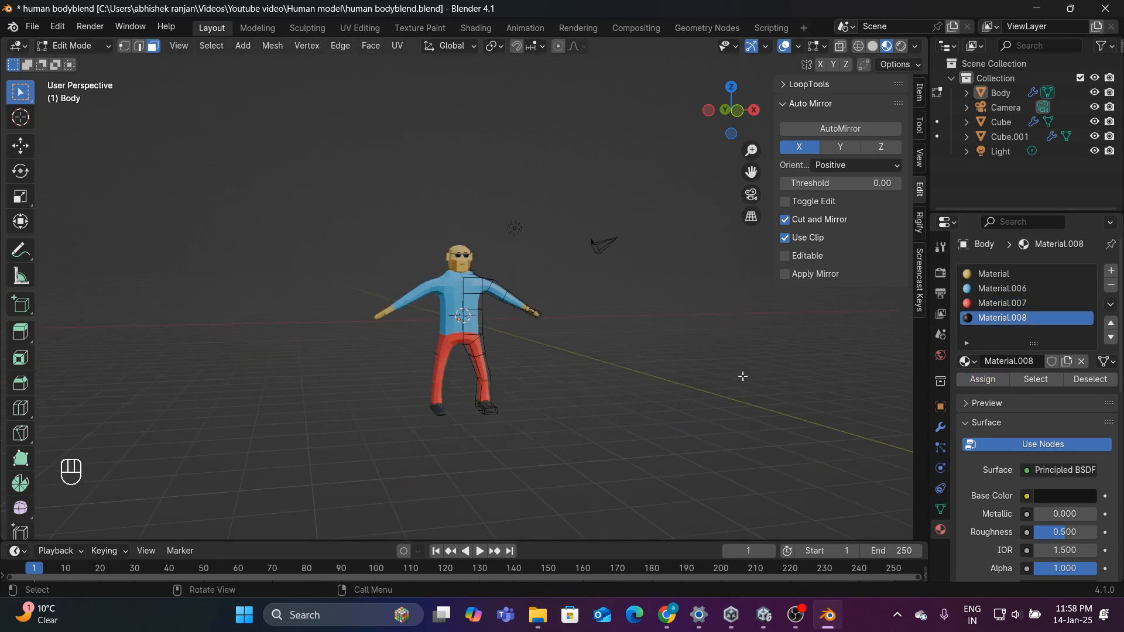
pyautogui.scroll(6, 700, 363)
pyautogui.moveTo(742, 376); pyautogui.dragTo(715, 365, button='middle')
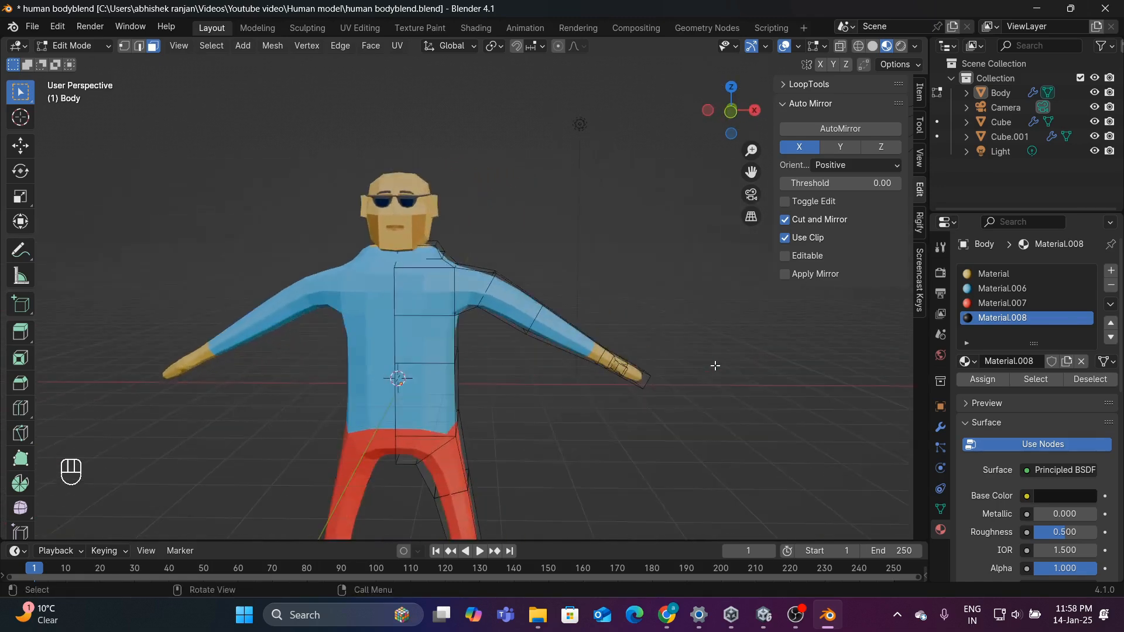
pyautogui.scroll(-5, 715, 365)
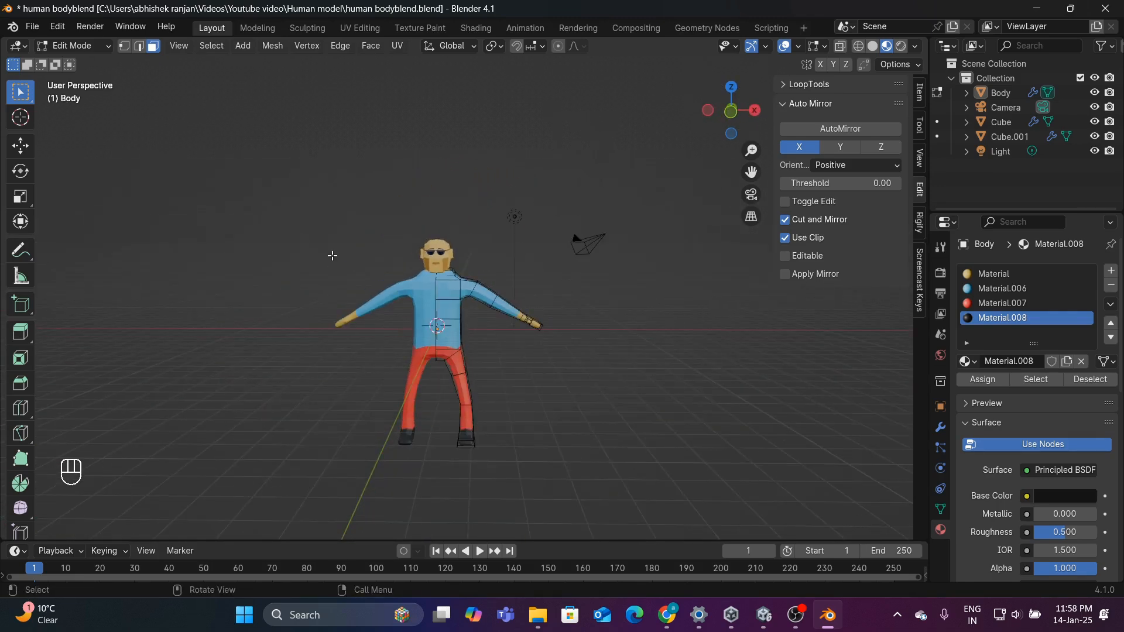
pyautogui.scroll(2, 346, 248)
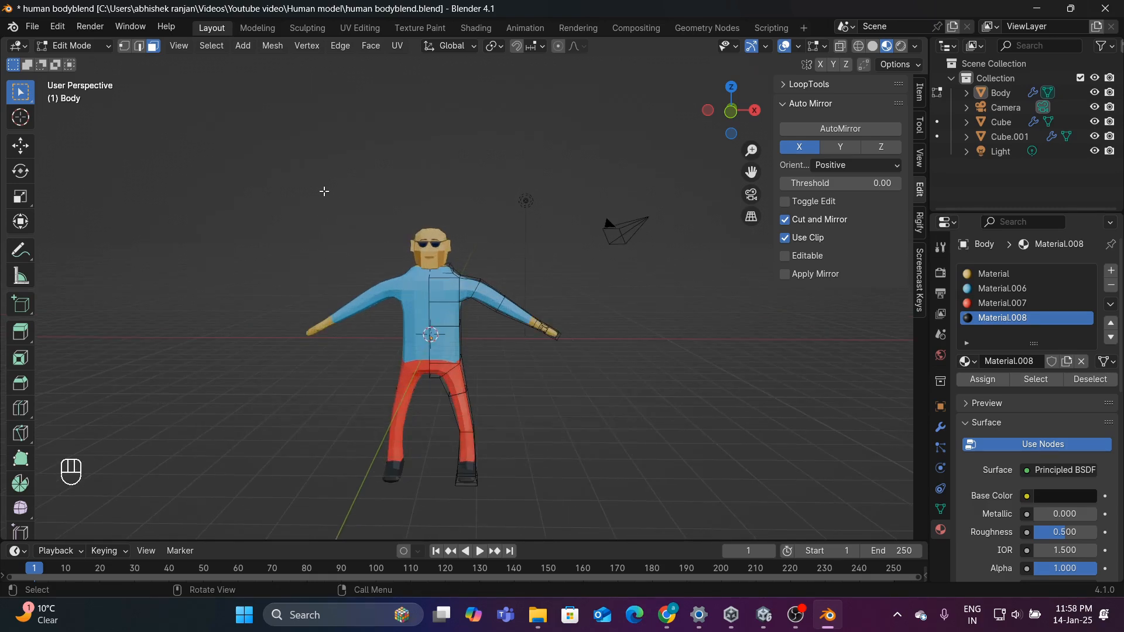
pyautogui.moveTo(324, 191); pyautogui.dragTo(584, 474)
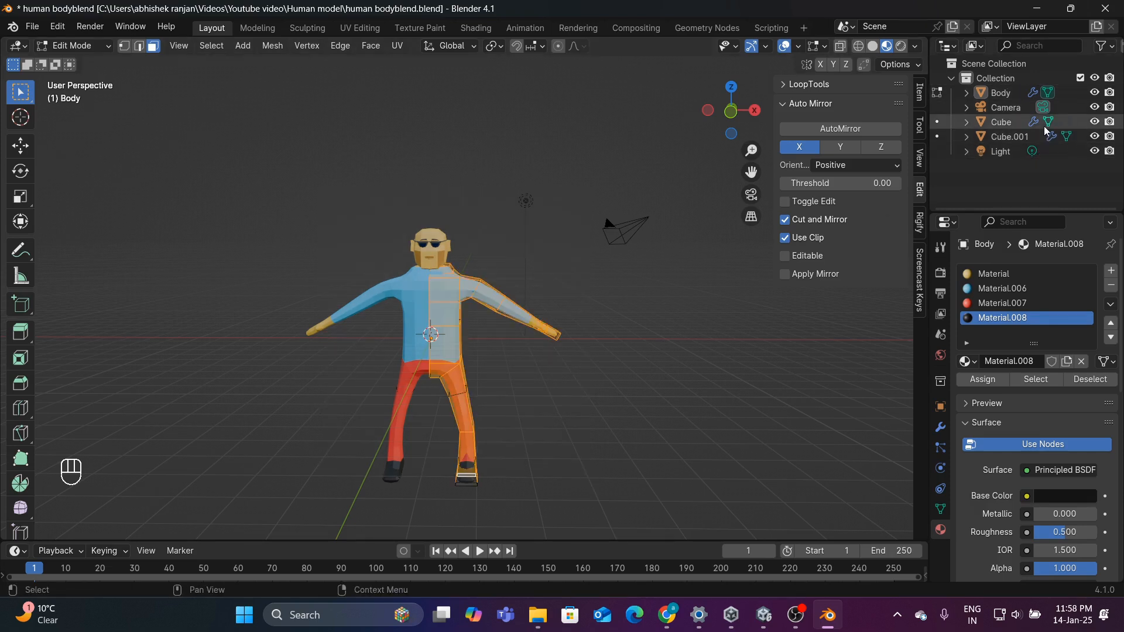
# - Rename the sunglasses object Cube.001 as Glass
pyautogui.click(1002, 126)
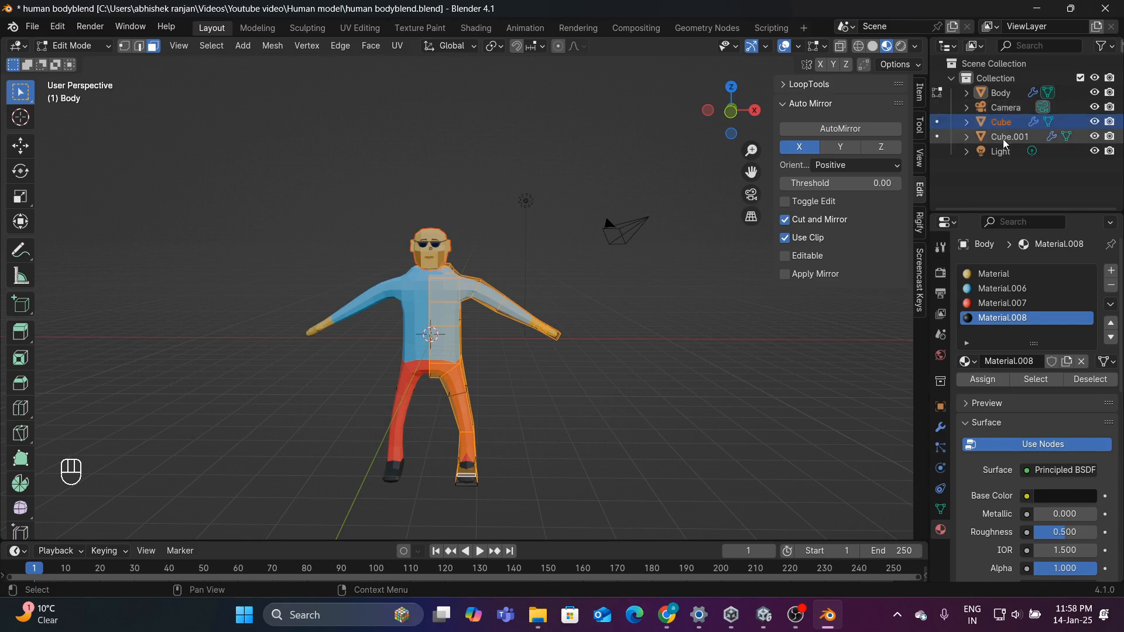
pyautogui.click(1004, 138)
pyautogui.rightClick(1004, 142)
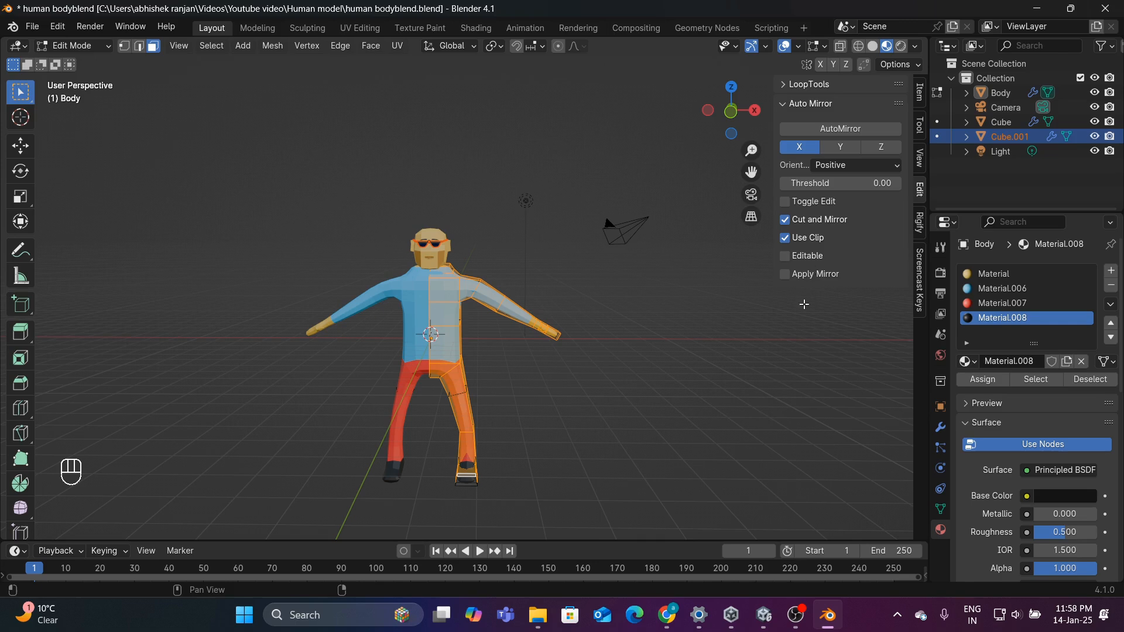
pyautogui.doubleClick(1010, 141)
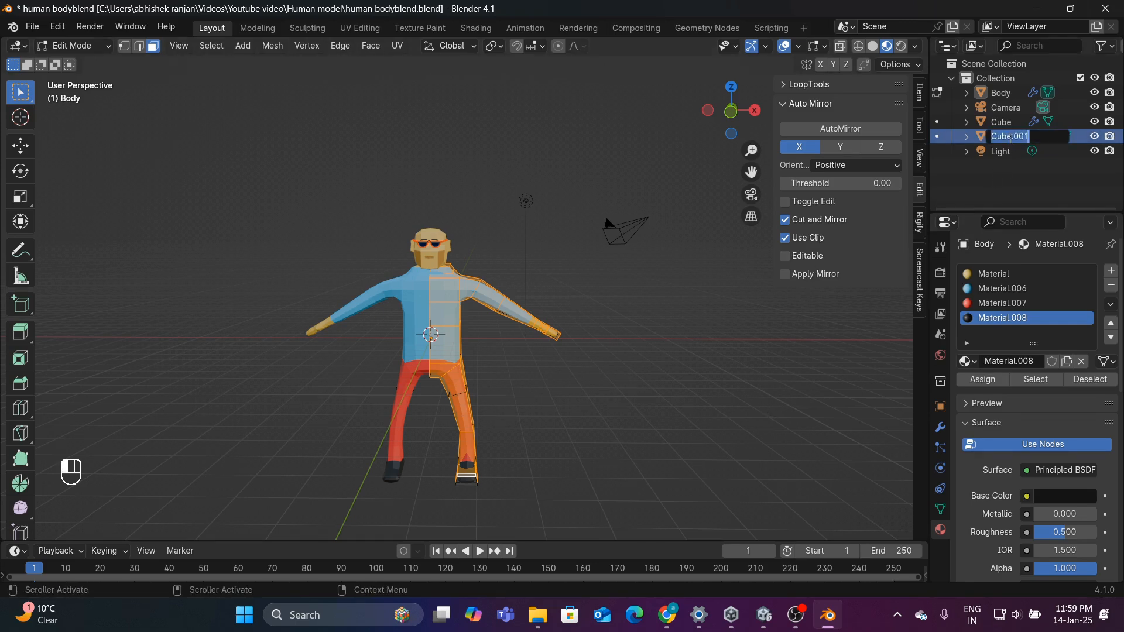
pyautogui.press('BackSpace')
pyautogui.write('Glass')
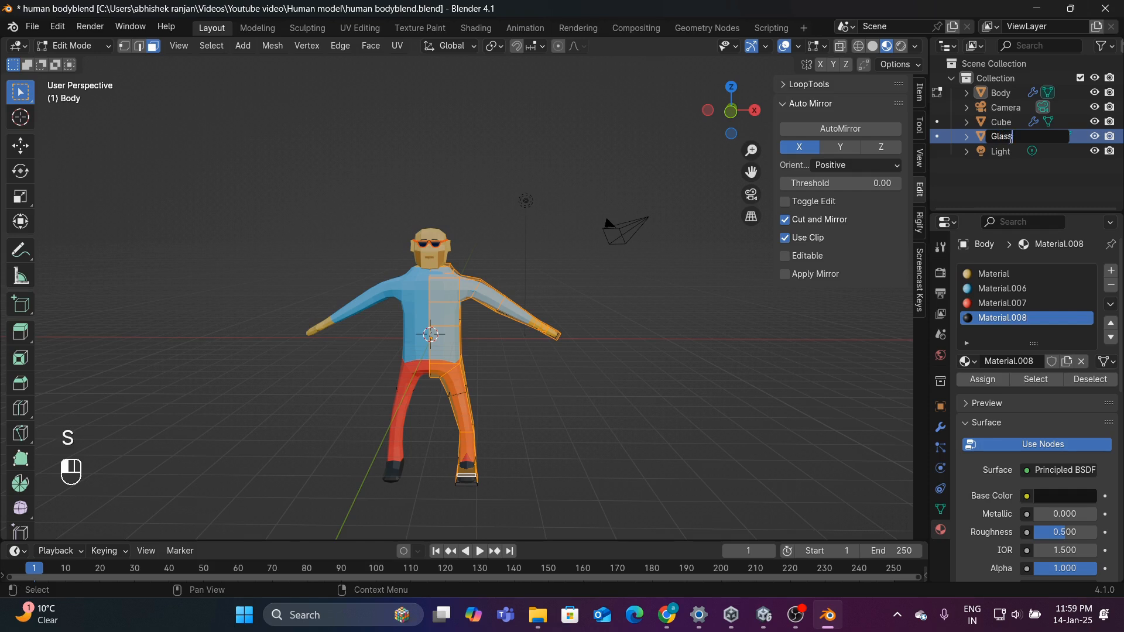
pyautogui.press('Return')
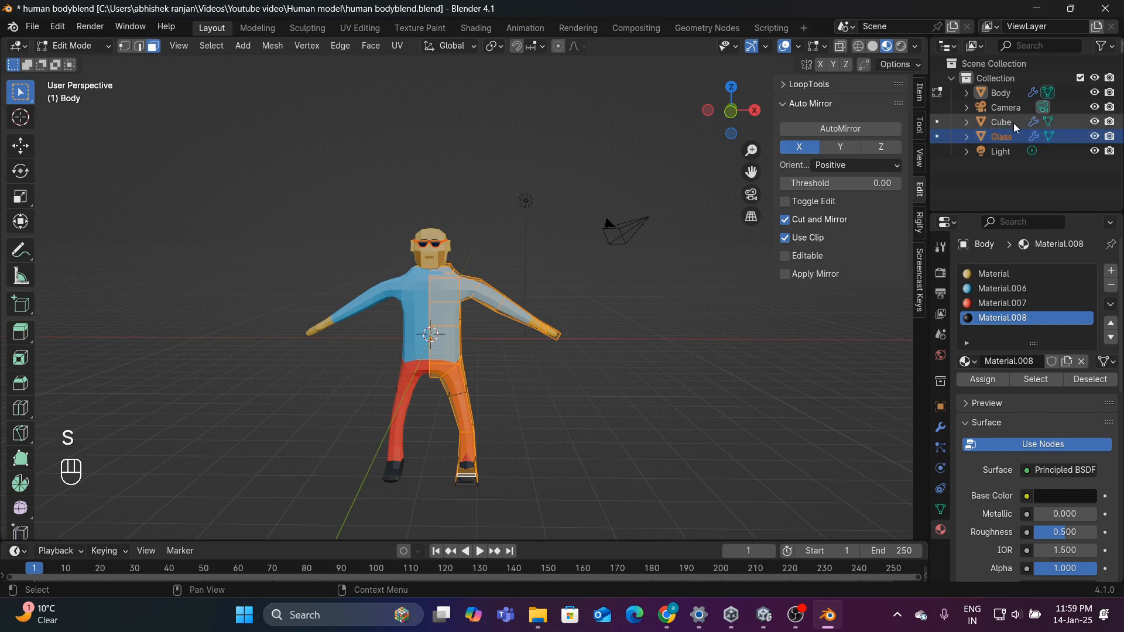
# - Rename the head object Cube as face
pyautogui.click(1014, 125)
pyautogui.rightClick(1014, 127)
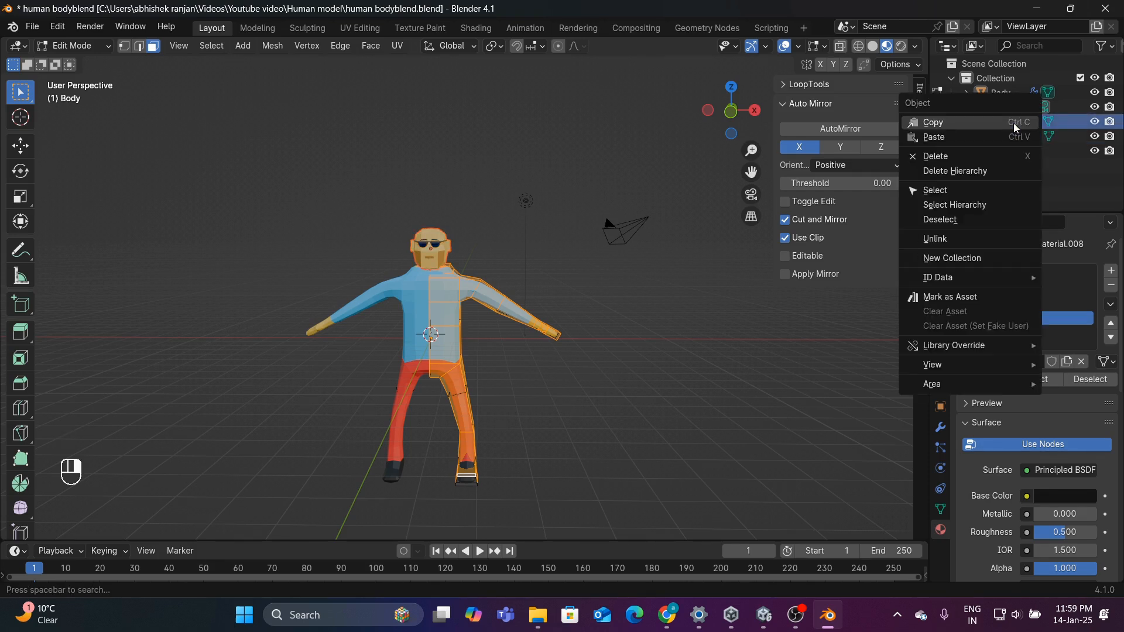
pyautogui.click(1014, 127)
pyautogui.doubleClick(1011, 121)
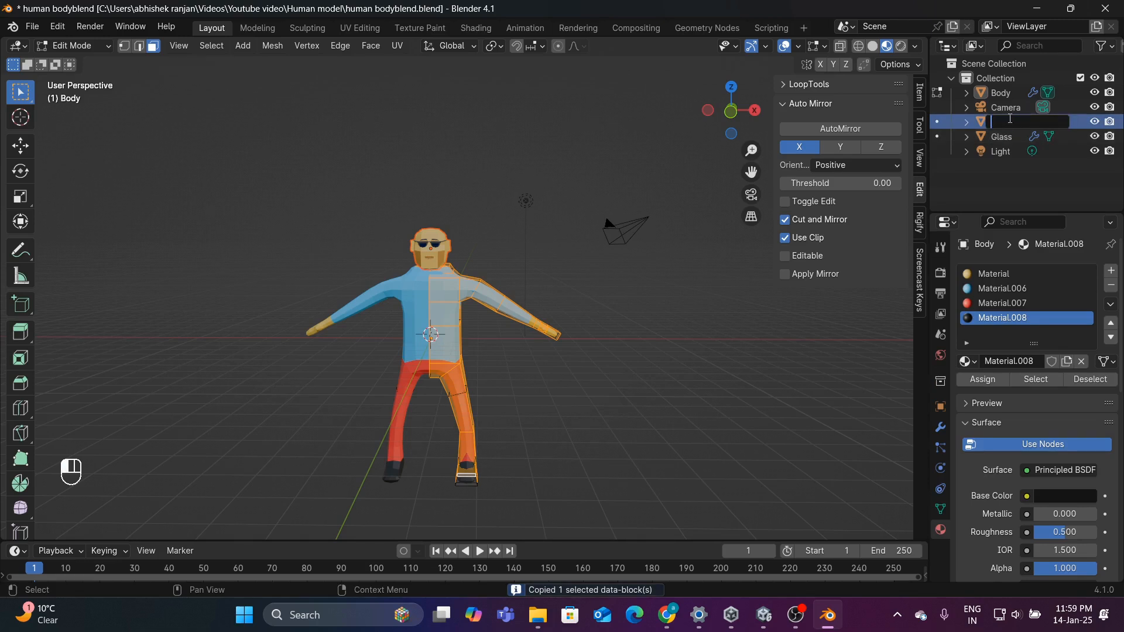
pyautogui.write('fave')
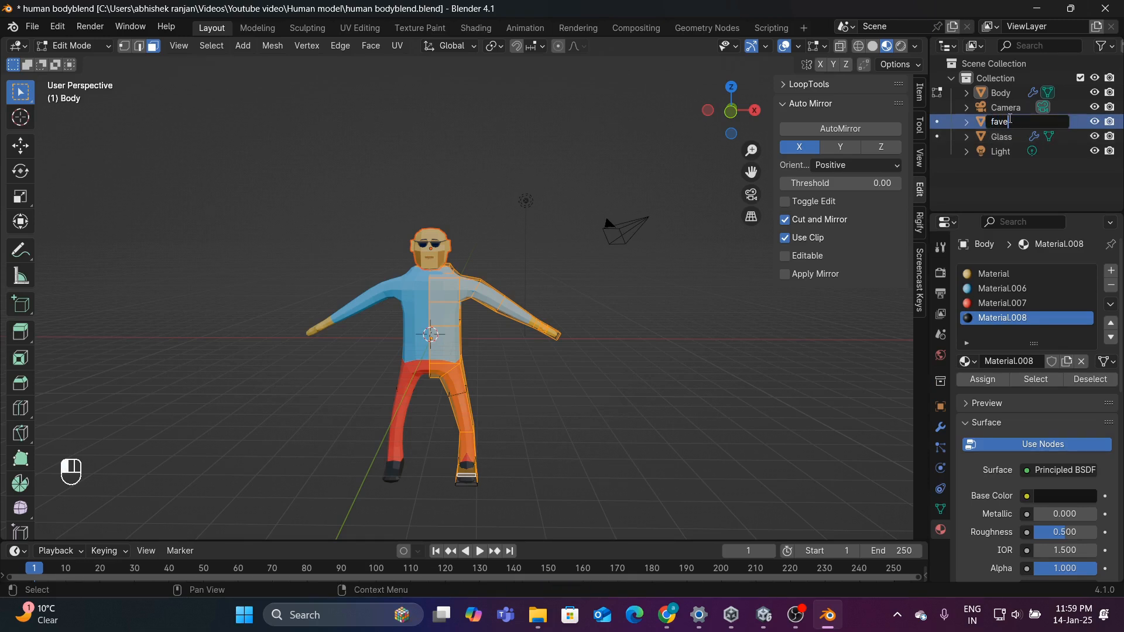
pyautogui.press('BackSpace')
pyautogui.press('BackSpace')
pyautogui.press('Return')
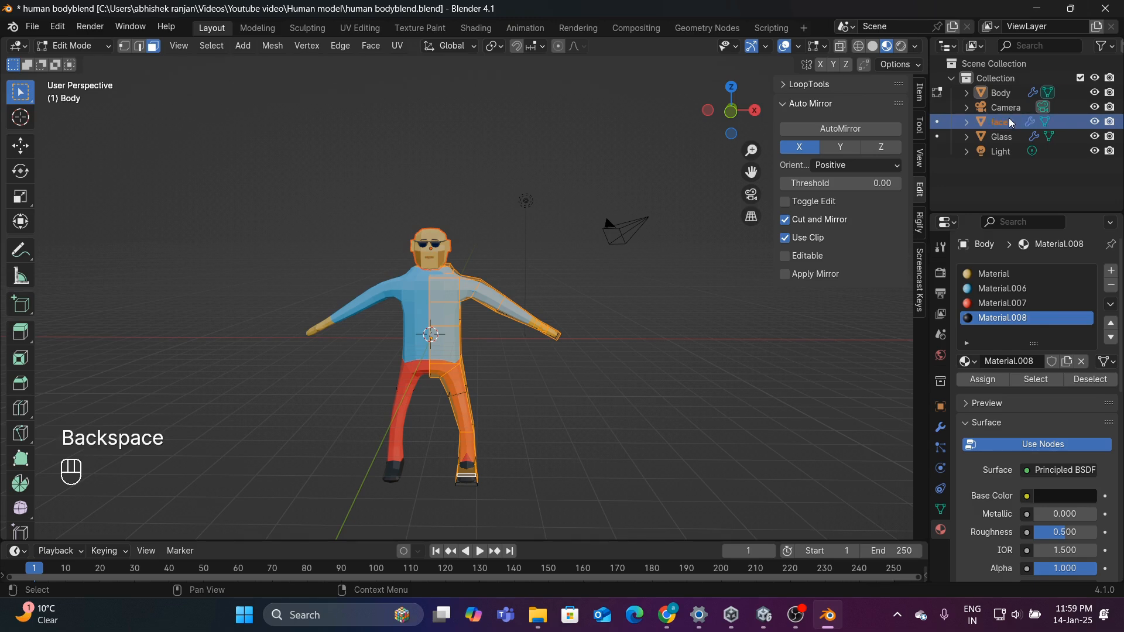
# - Select the Body, face and Glass objects together, leaving the camera and light out of the selection
pyautogui.click(1010, 95)
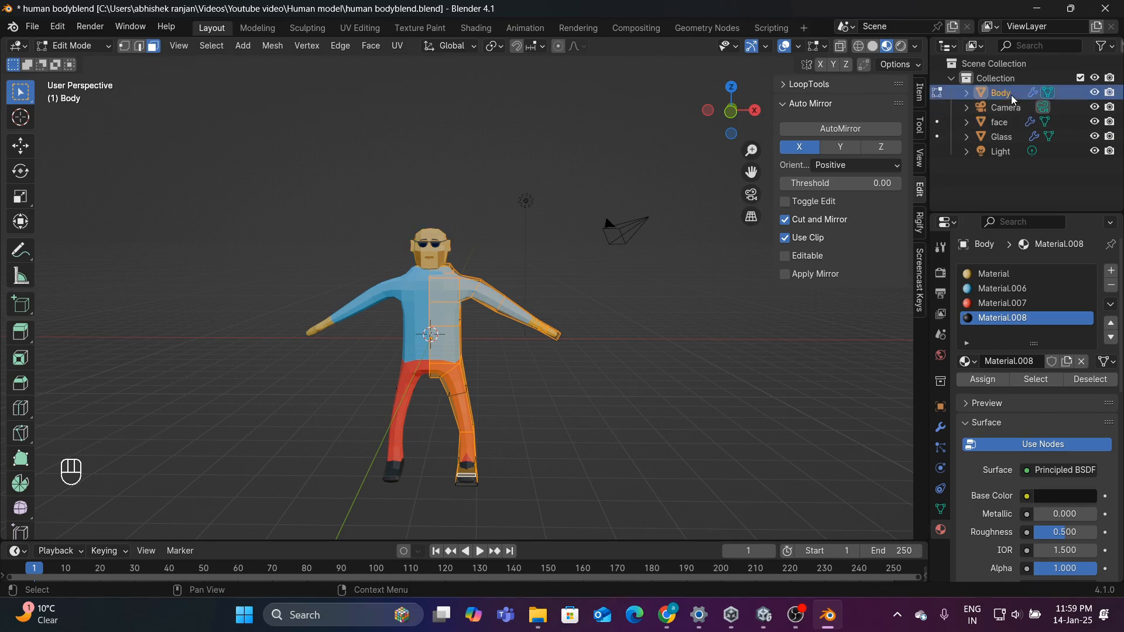
pyautogui.keyDown('shift'); pyautogui.click(1010, 108); pyautogui.keyUp('shift')
pyautogui.keyDown('shift'); pyautogui.click(1005, 122); pyautogui.keyUp('shift')
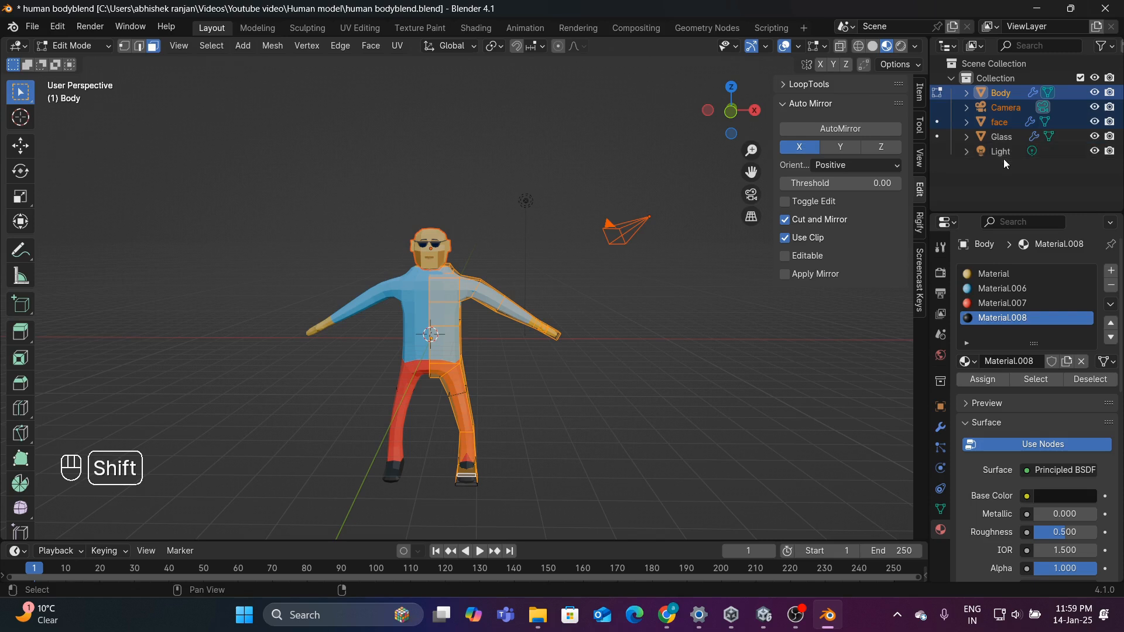
pyautogui.click(1002, 91)
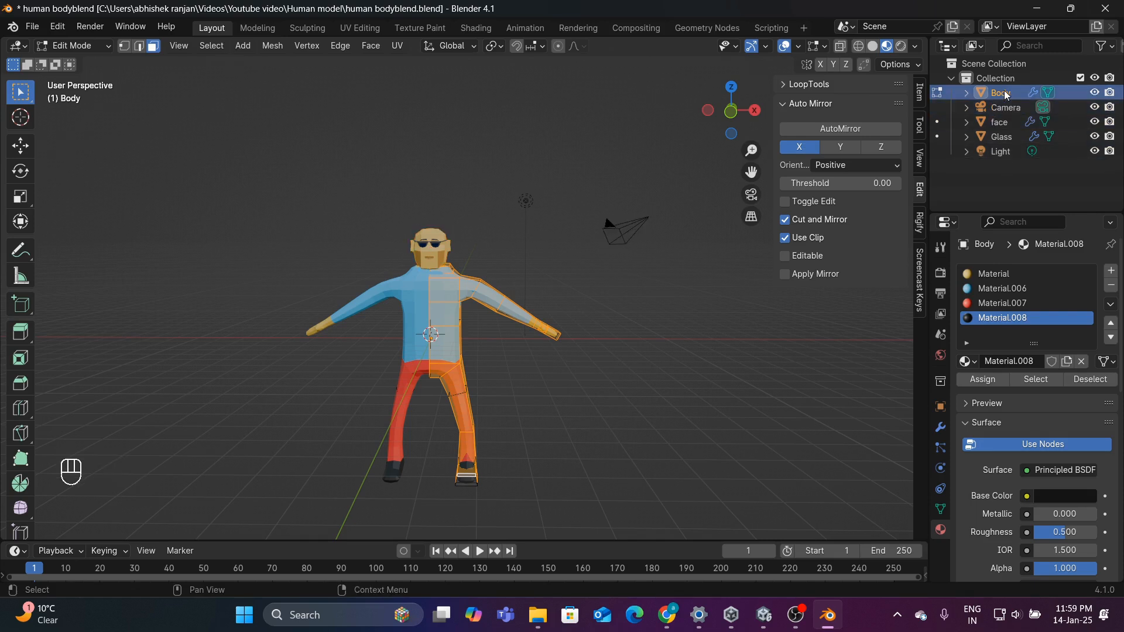
pyautogui.keyDown('ctrl'); pyautogui.click(1004, 124); pyautogui.keyUp('ctrl')
pyautogui.keyDown('ctrl'); pyautogui.click(1006, 138); pyautogui.keyUp('ctrl')
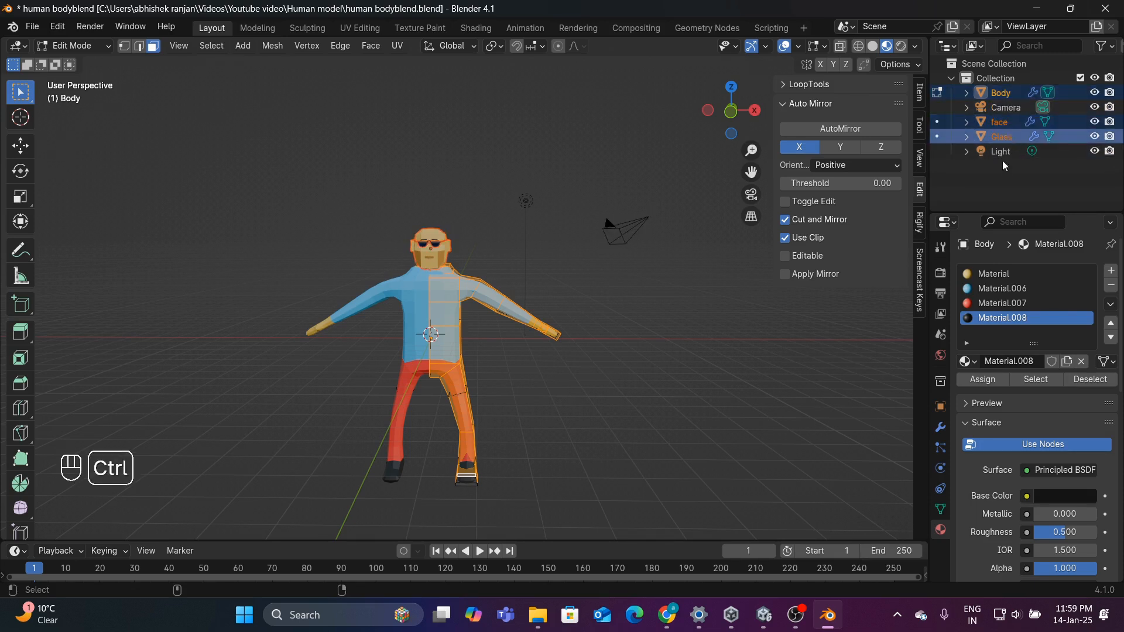
# - Try to duplicate the selected body, face and glasses in Edit Mode, and undo the duplication
pyautogui.hotkey('shift', 'd')
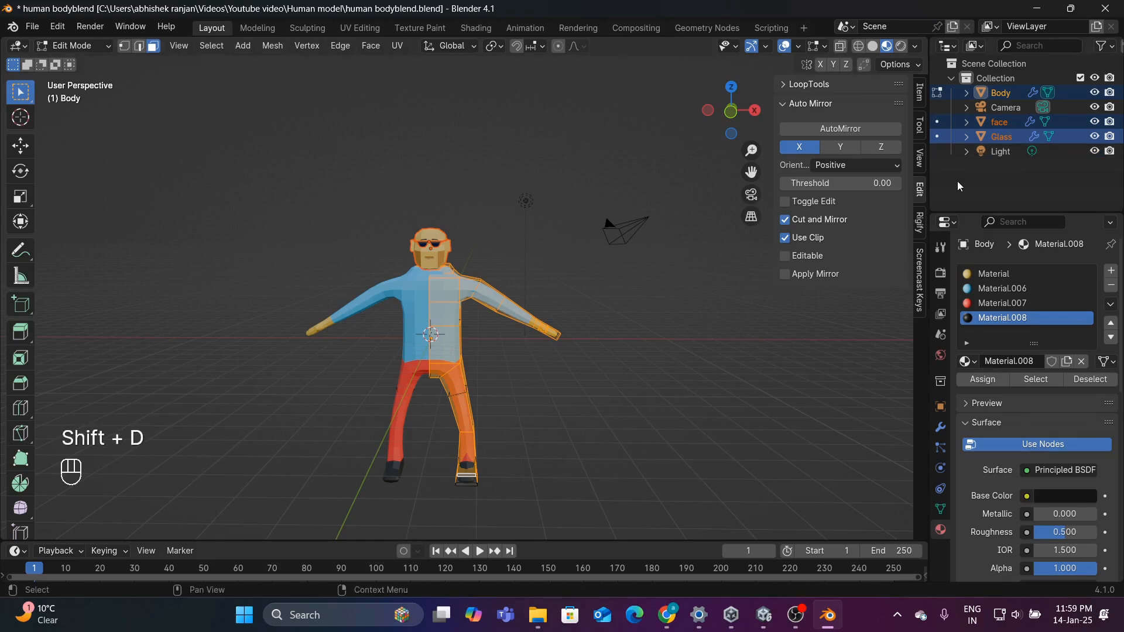
pyautogui.hotkey('shift', 'd')
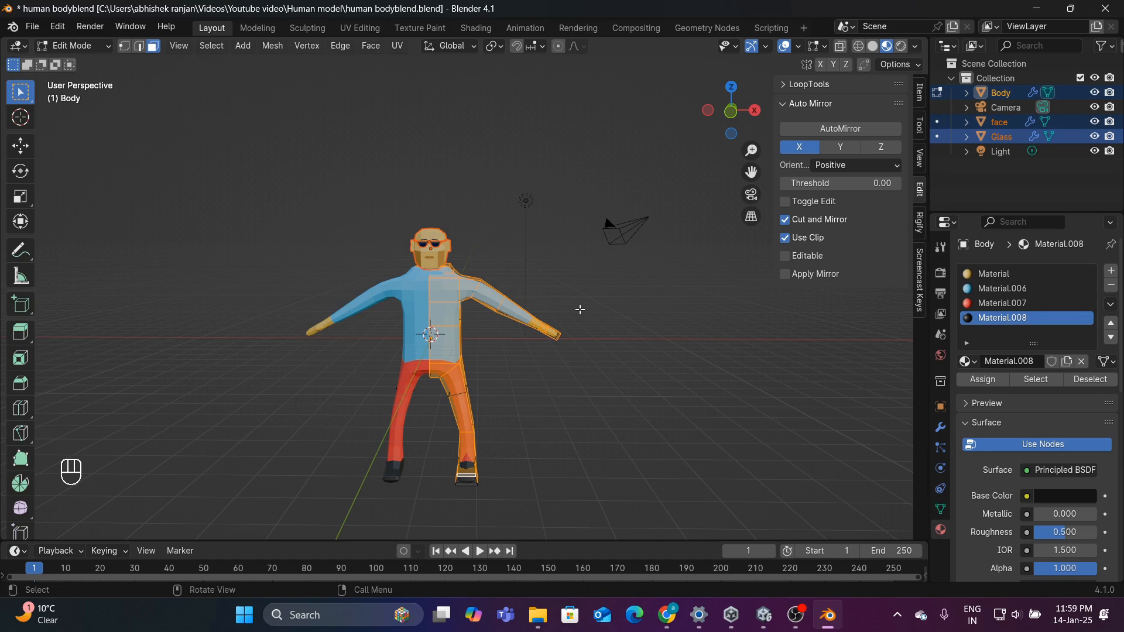
pyautogui.hotkey('shift', 'd')
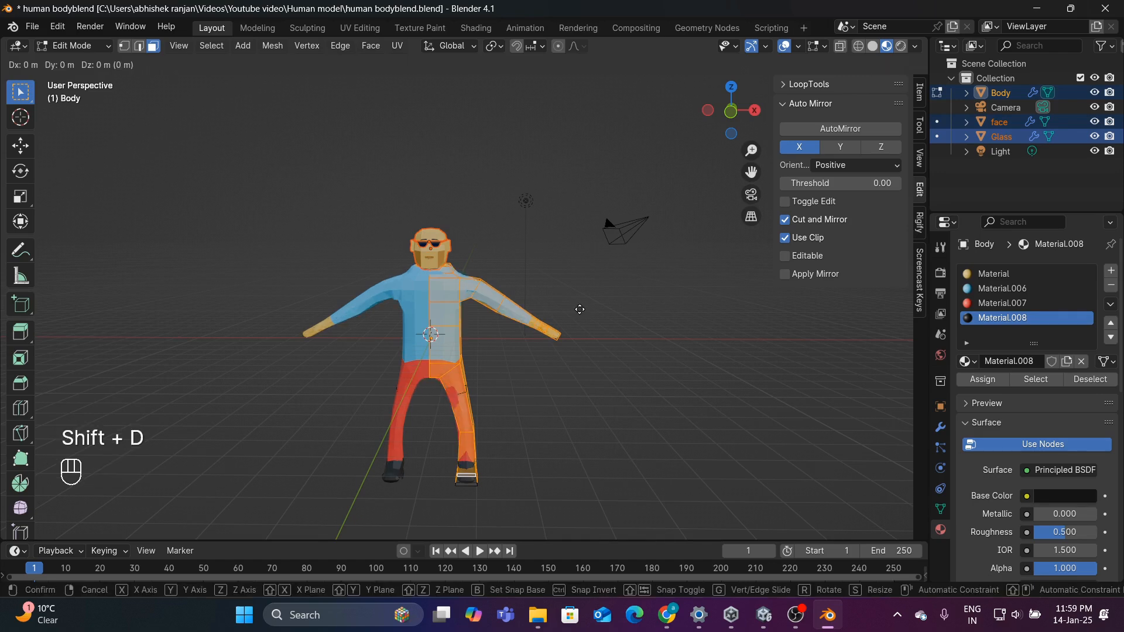
pyautogui.click(611, 285)
pyautogui.hotkey('ctrl', 'z')
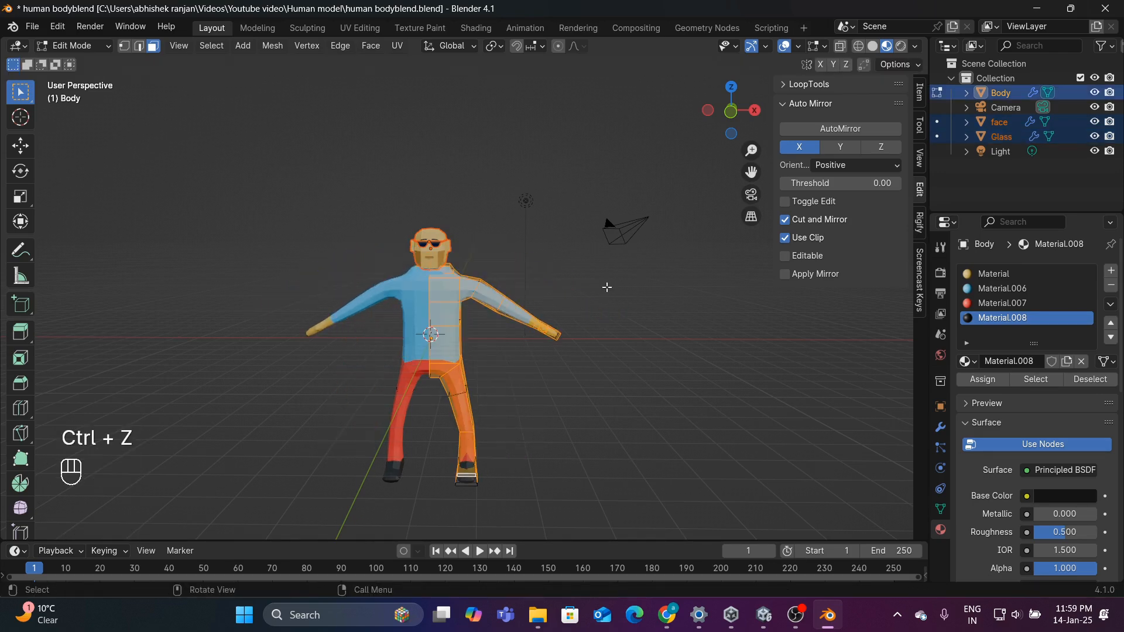
pyautogui.hotkey('ctrl', 'z')
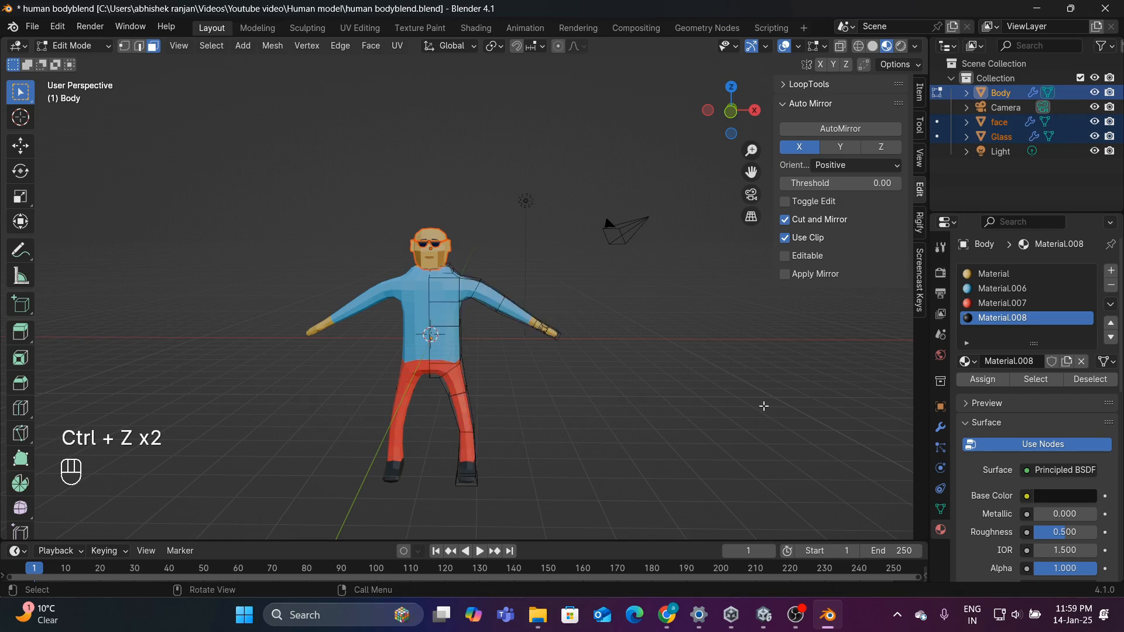
pyautogui.hotkey('ctrl', 'z')
pyautogui.hotkey('ctrl', 'z')
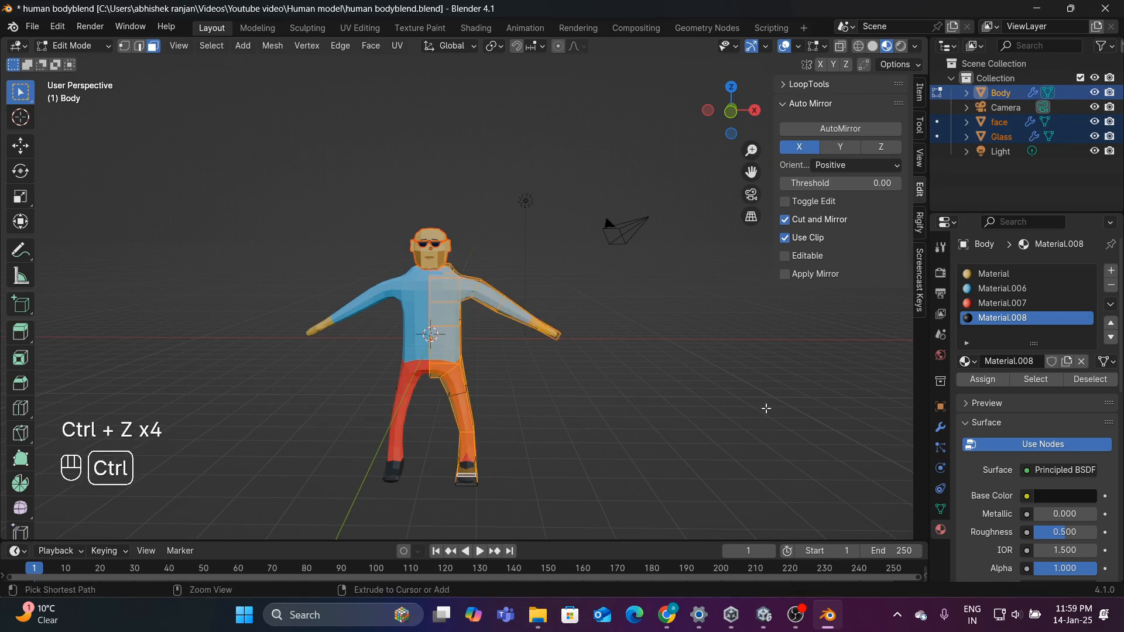
pyautogui.hotkey('ctrl', 'z')
# - Hide the Body, face and Glass objects one by one and make all three visible again
pyautogui.scroll(3, 767, 408)
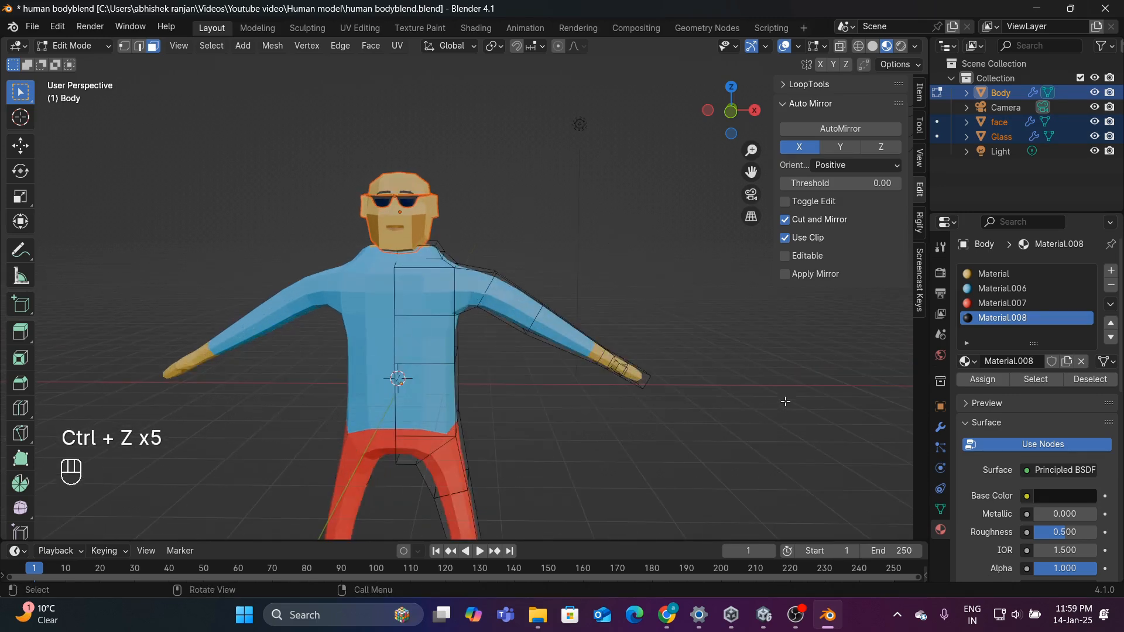
pyautogui.moveTo(764, 393)
pyautogui.mouseDown(button='middle')
pyautogui.moveTo(722, 394)
pyautogui.moveTo(759, 402)
pyautogui.mouseUp(button='middle')
pyautogui.scroll(-5, 725, 390)
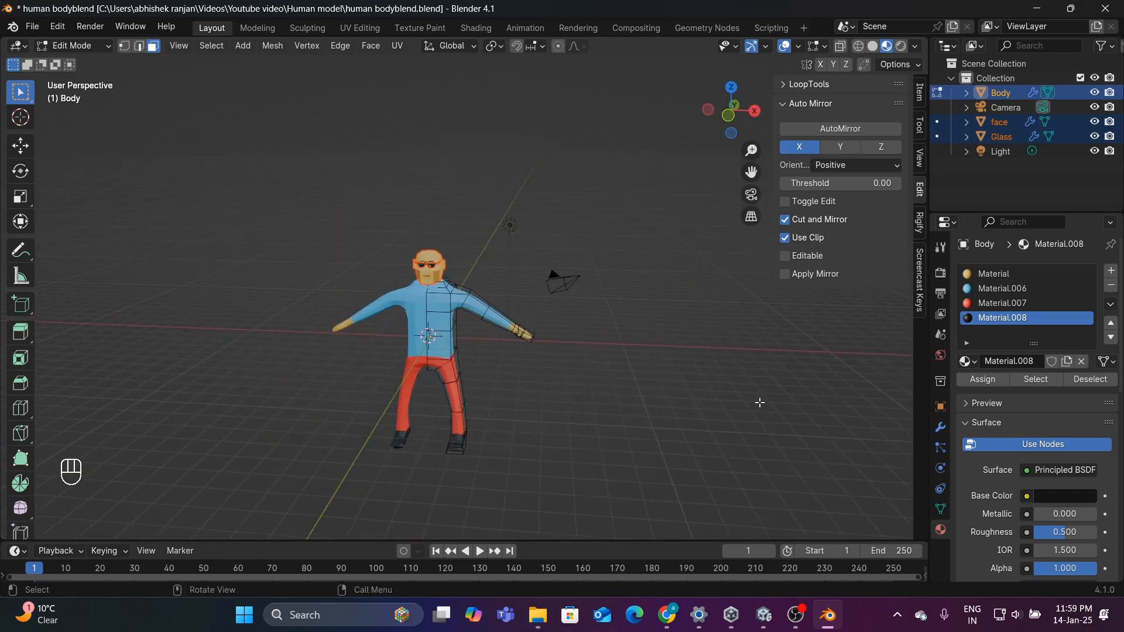
pyautogui.scroll(3, 759, 403)
pyautogui.click(1094, 92)
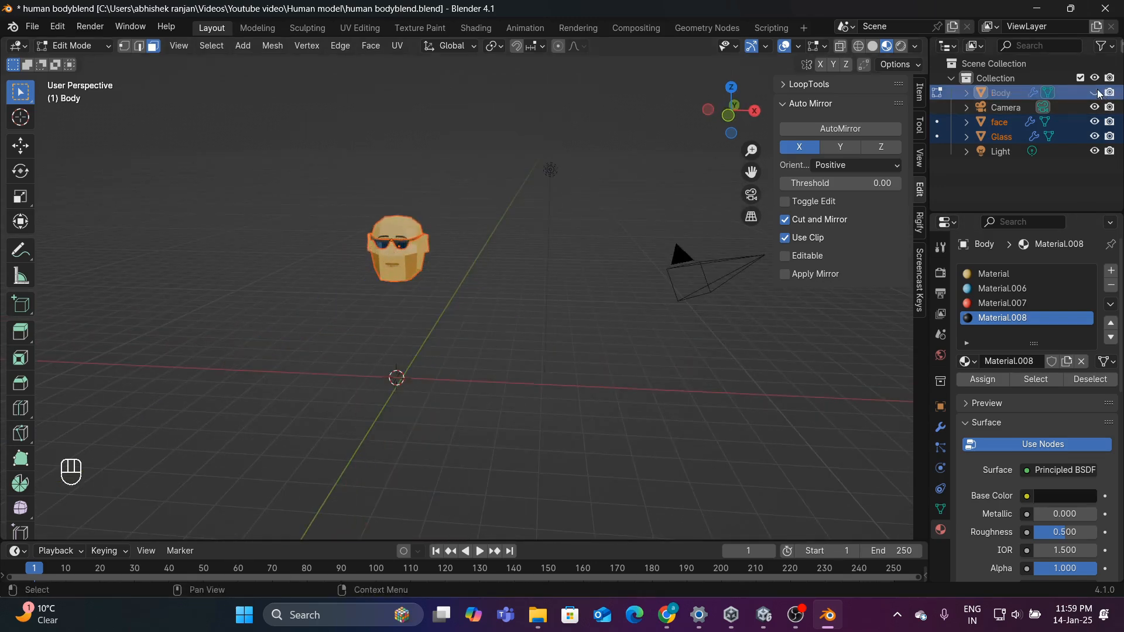
pyautogui.click(1095, 122)
pyautogui.click(1095, 137)
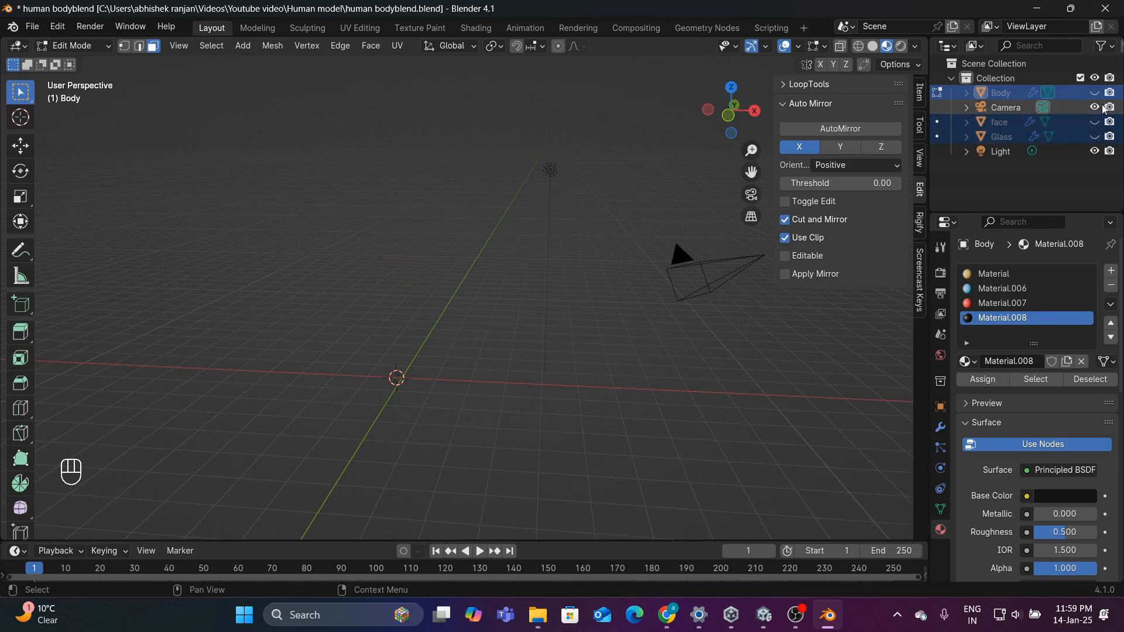
pyautogui.click(1094, 92)
pyautogui.click(1094, 122)
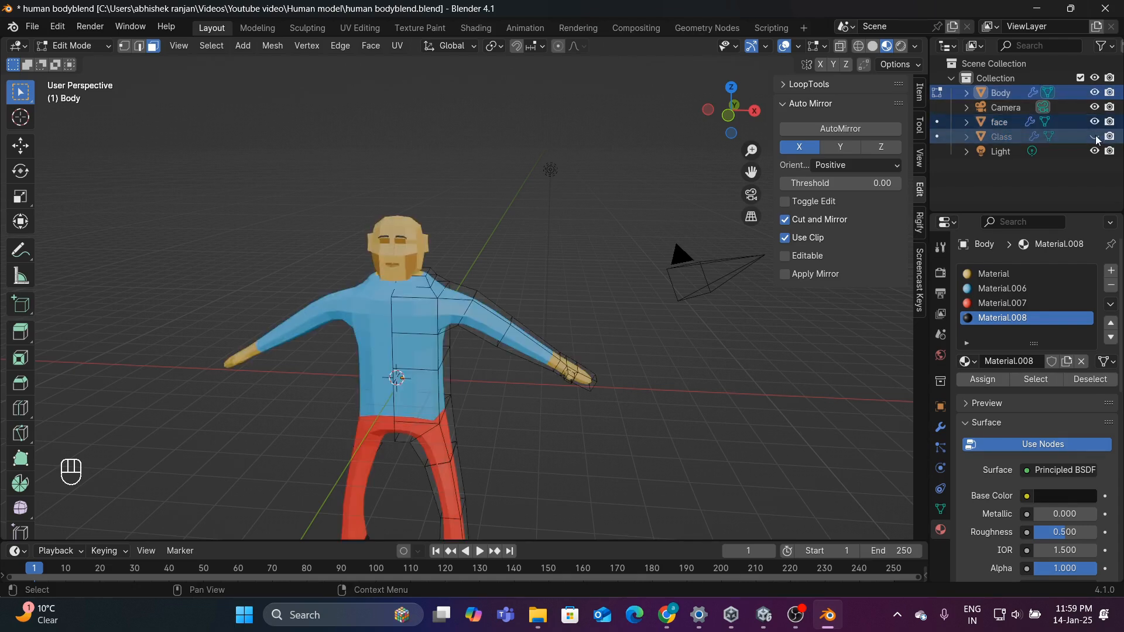
pyautogui.click(1094, 136)
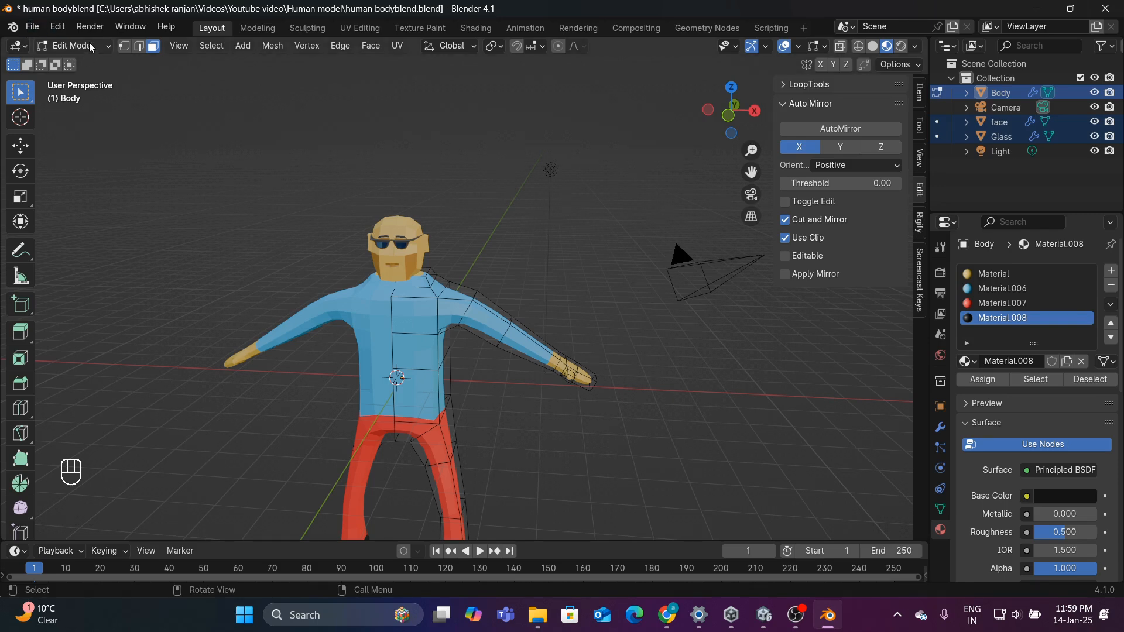
# - Switch the Body from Edit Mode to Object Mode
pyautogui.click(71, 46)
pyautogui.click(76, 61)
pyautogui.scroll(-2, 254, 115)
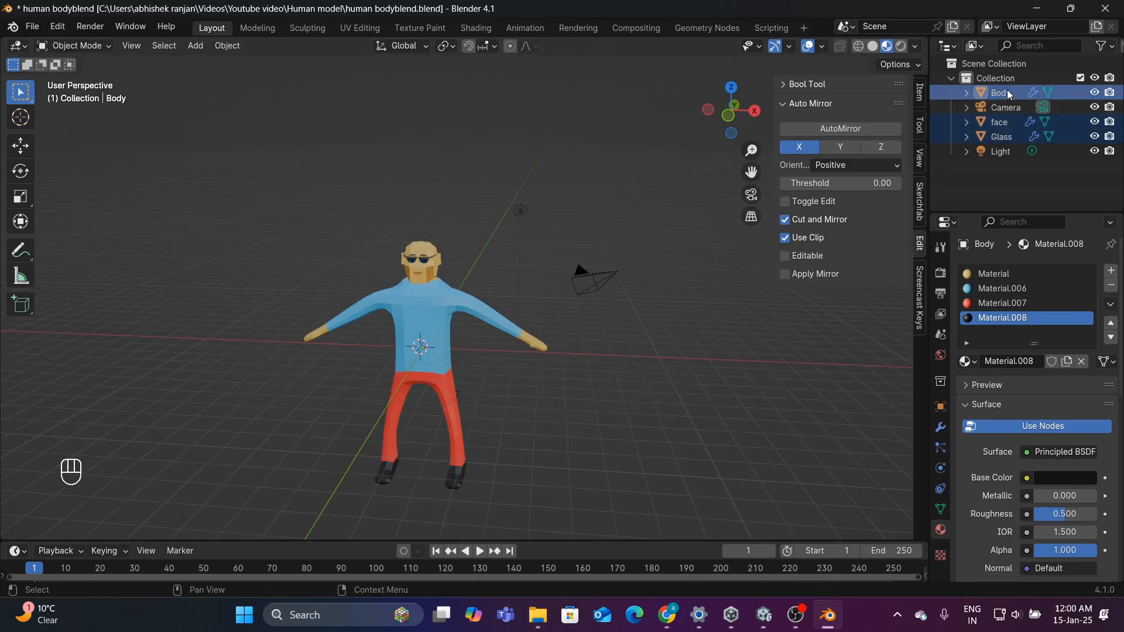
pyautogui.keyDown('shift'); pyautogui.click(1009, 121); pyautogui.keyUp('shift')
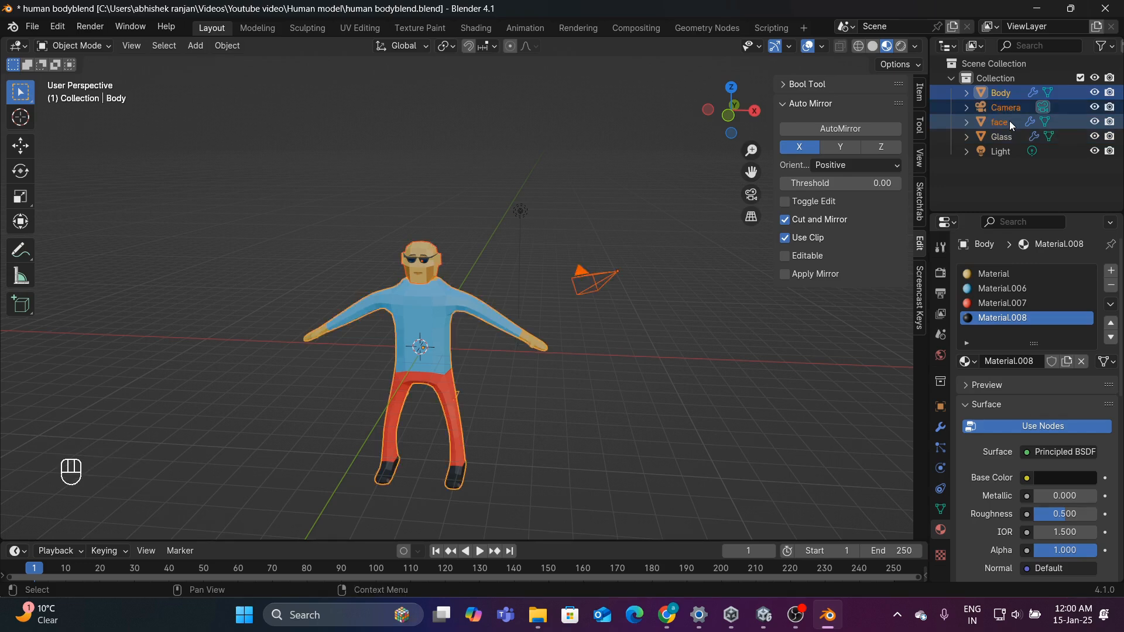
pyautogui.click(876, 145)
pyautogui.click(580, 173)
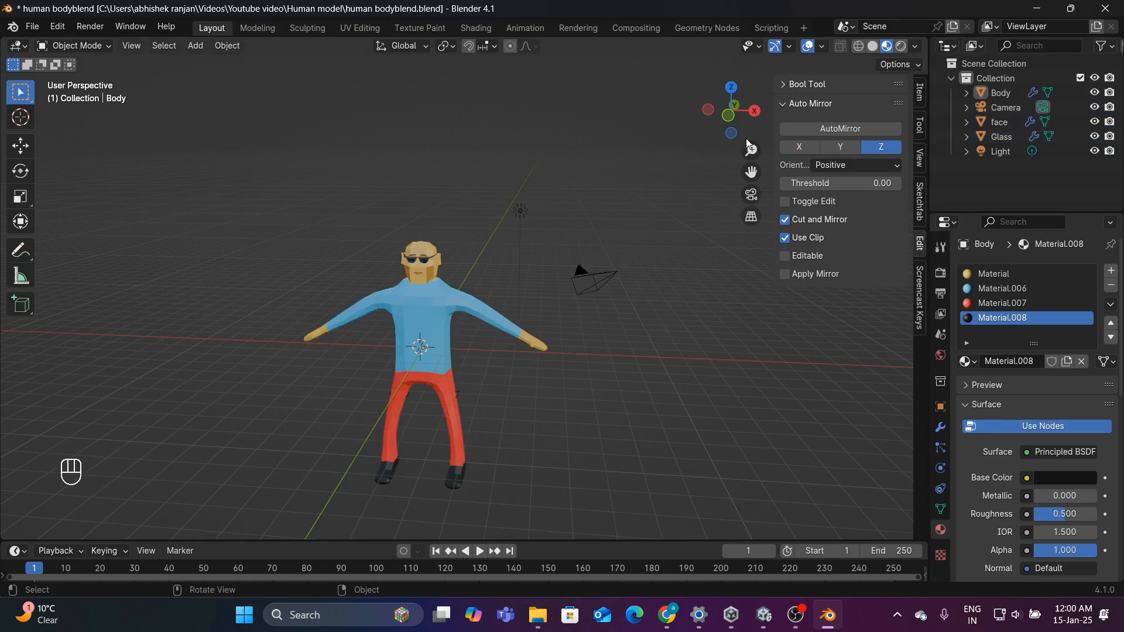
pyautogui.click(799, 146)
pyautogui.click(880, 146)
# - Duplicate the Body, face and Glass objects together, keeping the copies at the originals' location
pyautogui.click(998, 92)
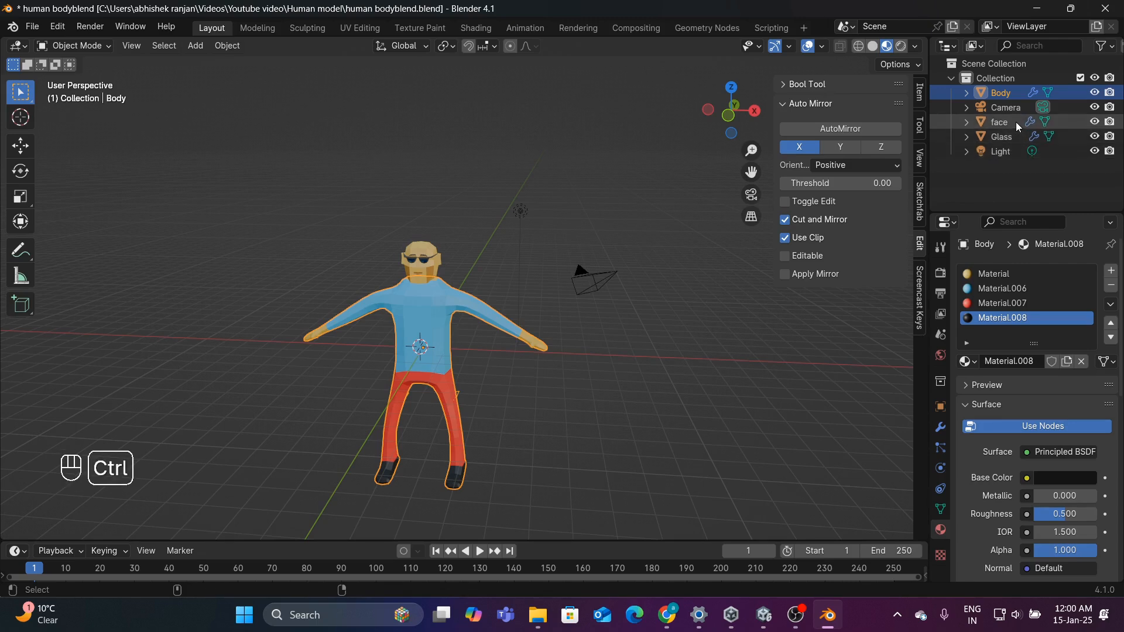
pyautogui.keyDown('ctrl'); pyautogui.click(1016, 121); pyautogui.keyUp('ctrl')
pyautogui.keyDown('ctrl'); pyautogui.click(1010, 137); pyautogui.keyUp('ctrl')
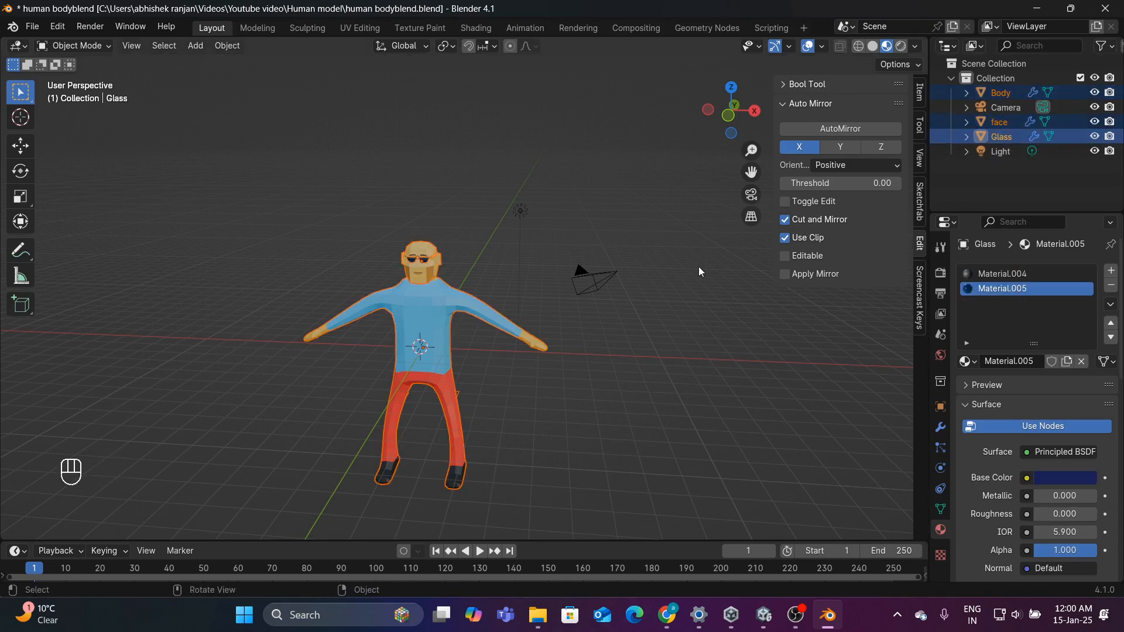
pyautogui.hotkey('shift', 'd')
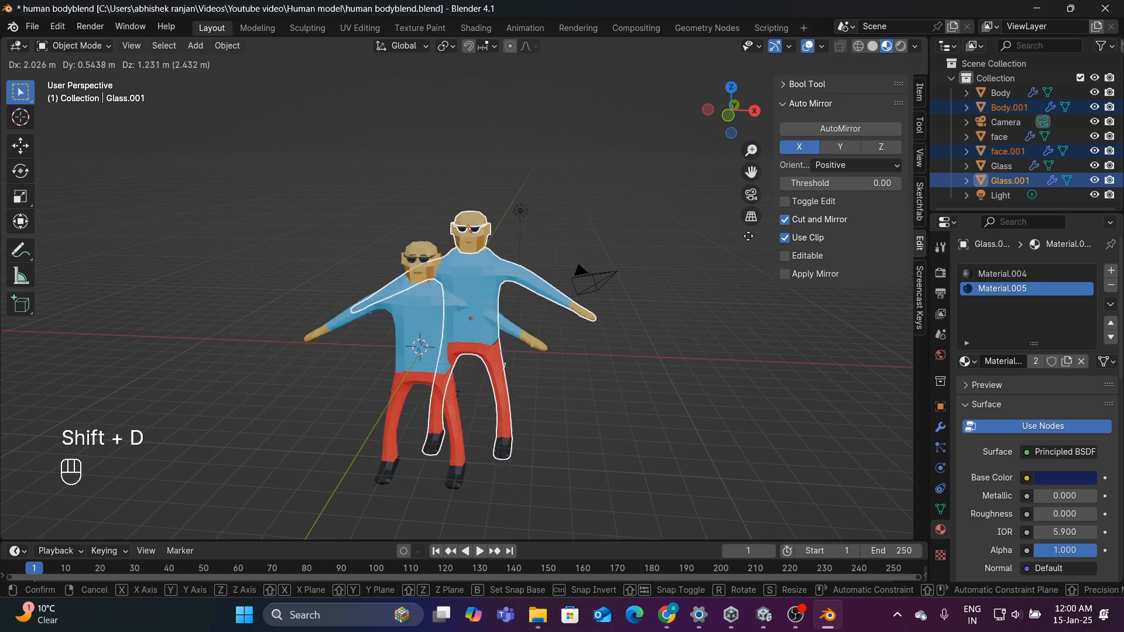
pyautogui.rightClick(761, 227)
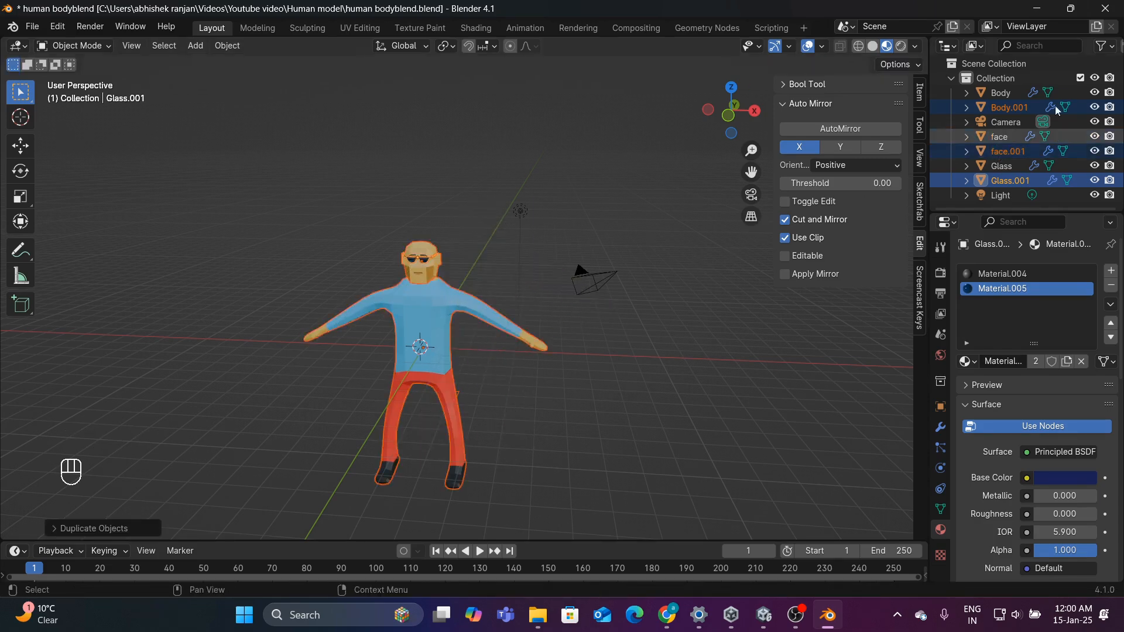
# - Hide the original Body, face and Glass objects so only their duplicates show
pyautogui.click(1094, 93)
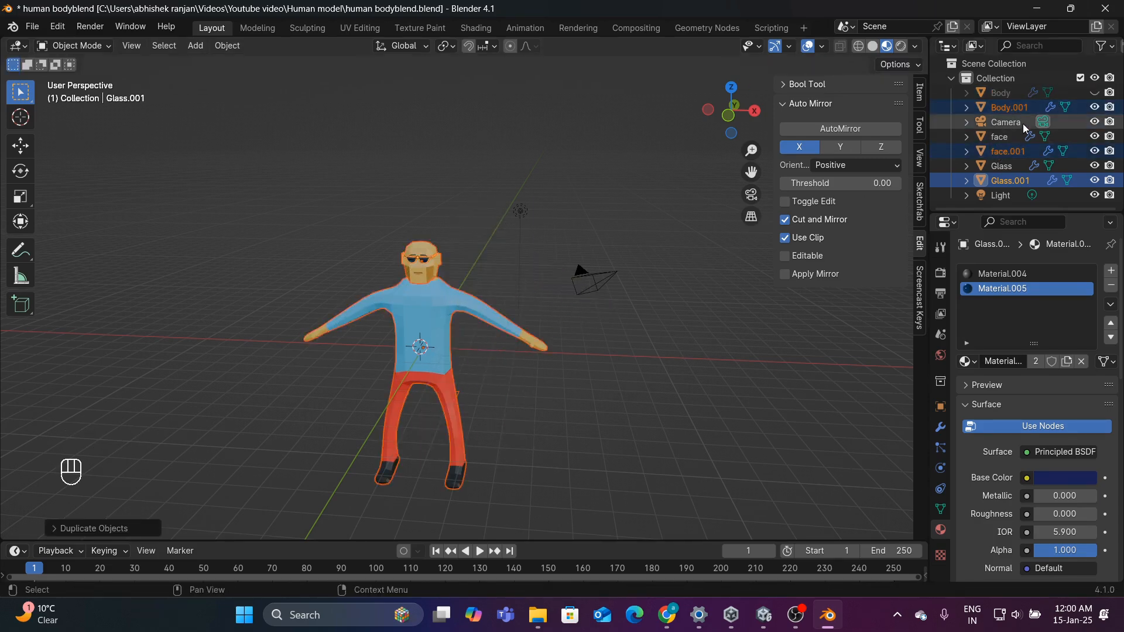
pyautogui.click(1094, 166)
pyautogui.scroll(2, 446, 237)
pyautogui.moveTo(450, 248); pyautogui.dragTo(390, 249, button='middle')
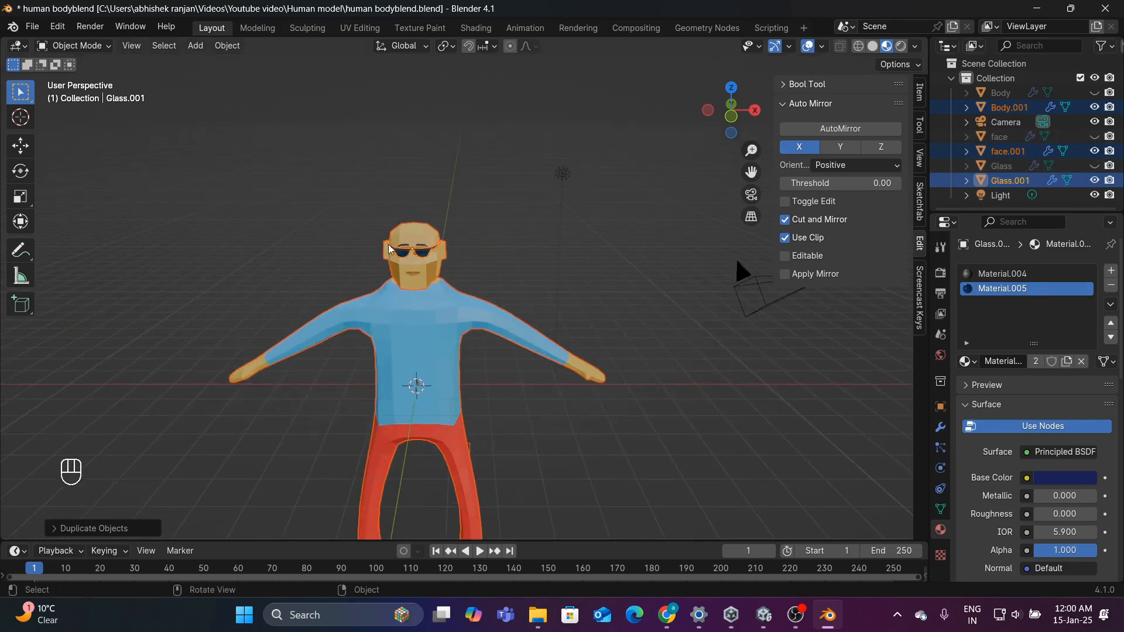
# - Enter Edit Mode on the duplicated body, face and glasses together
pyautogui.click(79, 47)
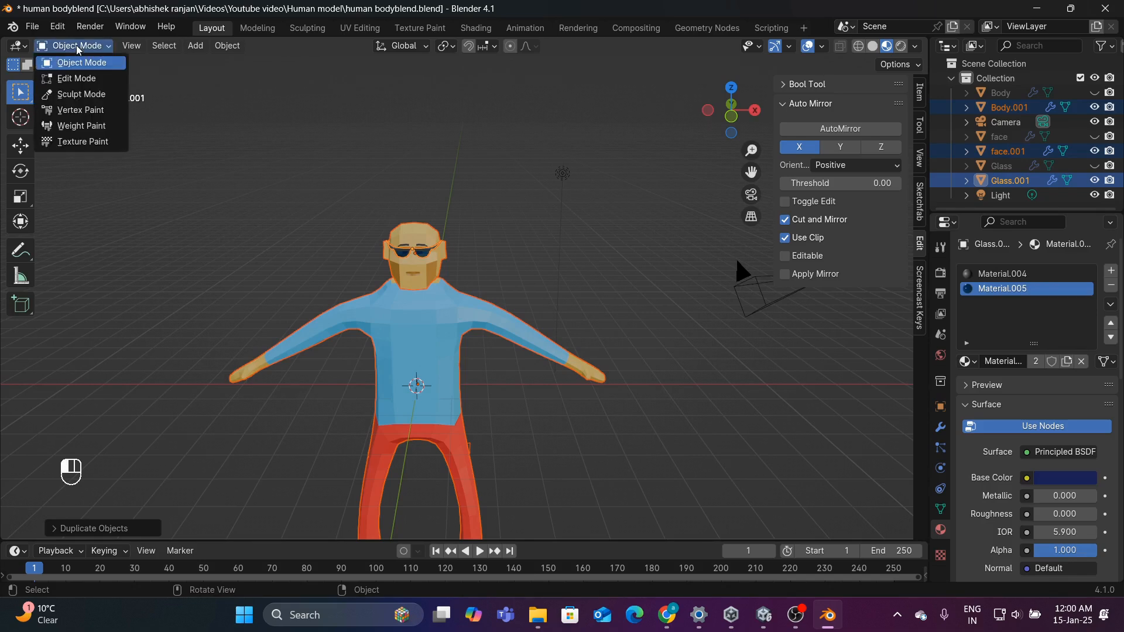
pyautogui.click(68, 76)
pyautogui.scroll(3, 271, 138)
pyautogui.moveTo(271, 139); pyautogui.dragTo(310, 179, button='middle')
pyautogui.scroll(-3, 308, 158)
pyautogui.scroll(-2, 342, 195)
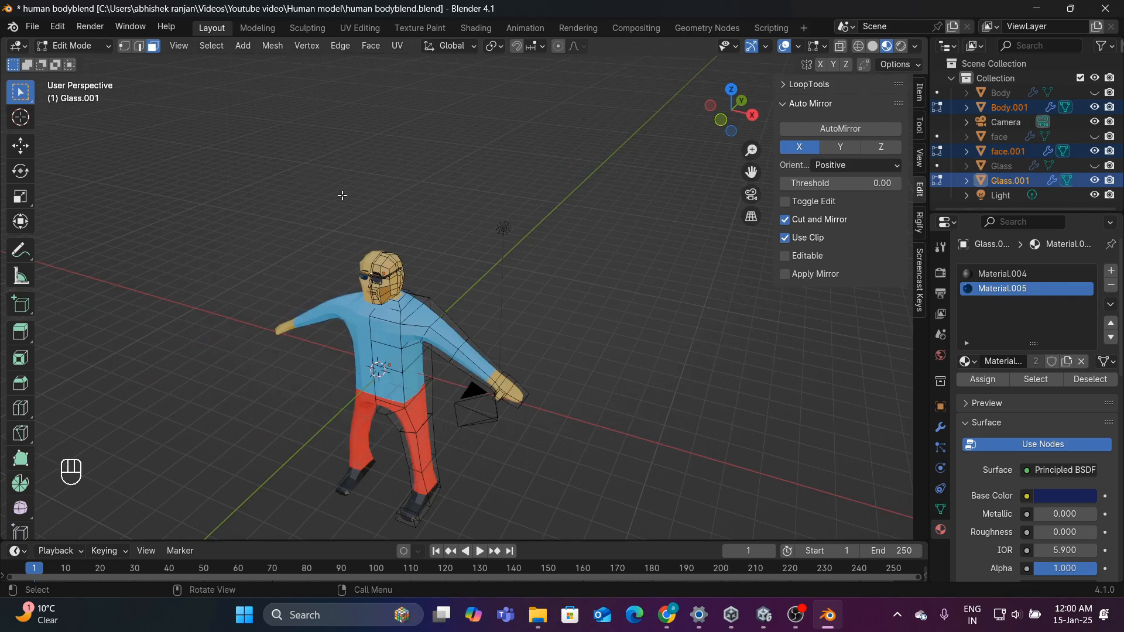
# - Select the two adjacent forehead faces above the glasses on the duplicated head, face.001
pyautogui.scroll(3, 351, 198)
pyautogui.moveTo(371, 201); pyautogui.dragTo(333, 240, button='middle')
pyautogui.click(278, 256)
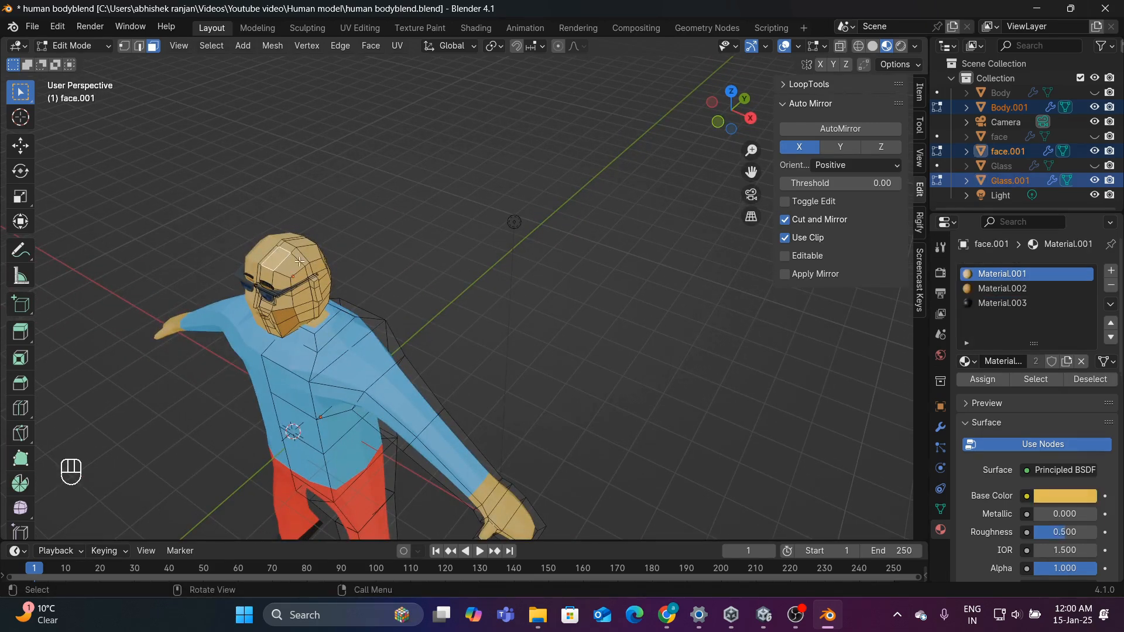
pyautogui.moveTo(392, 262); pyautogui.dragTo(442, 264, button='middle')
pyautogui.scroll(3, 416, 258)
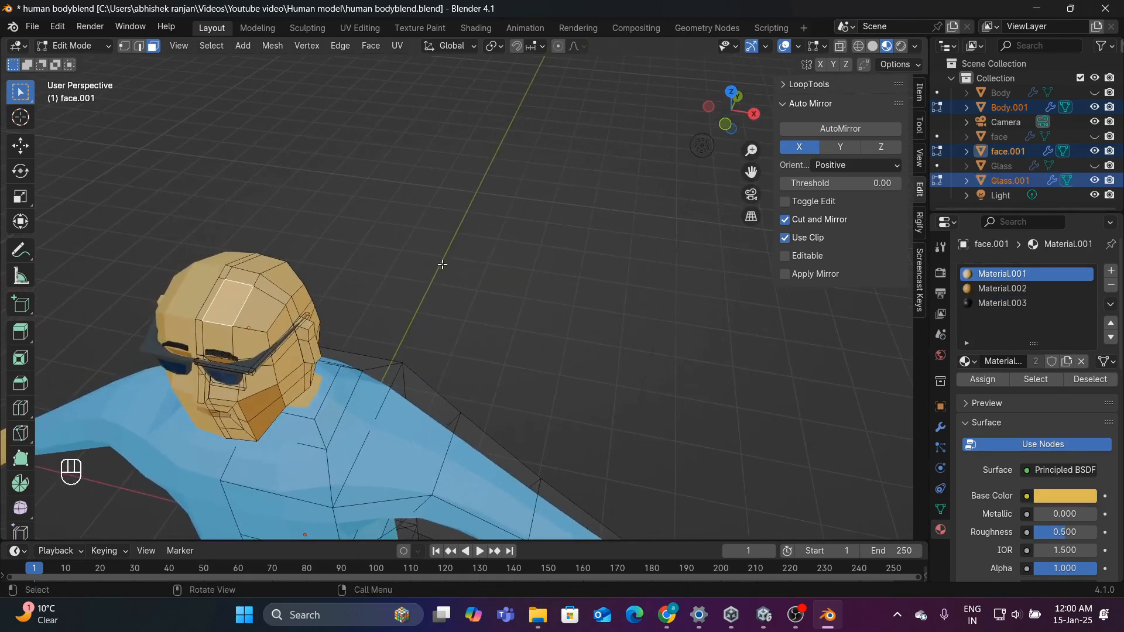
pyautogui.keyDown('shift'); pyautogui.click(255, 308); pyautogui.keyUp('shift')
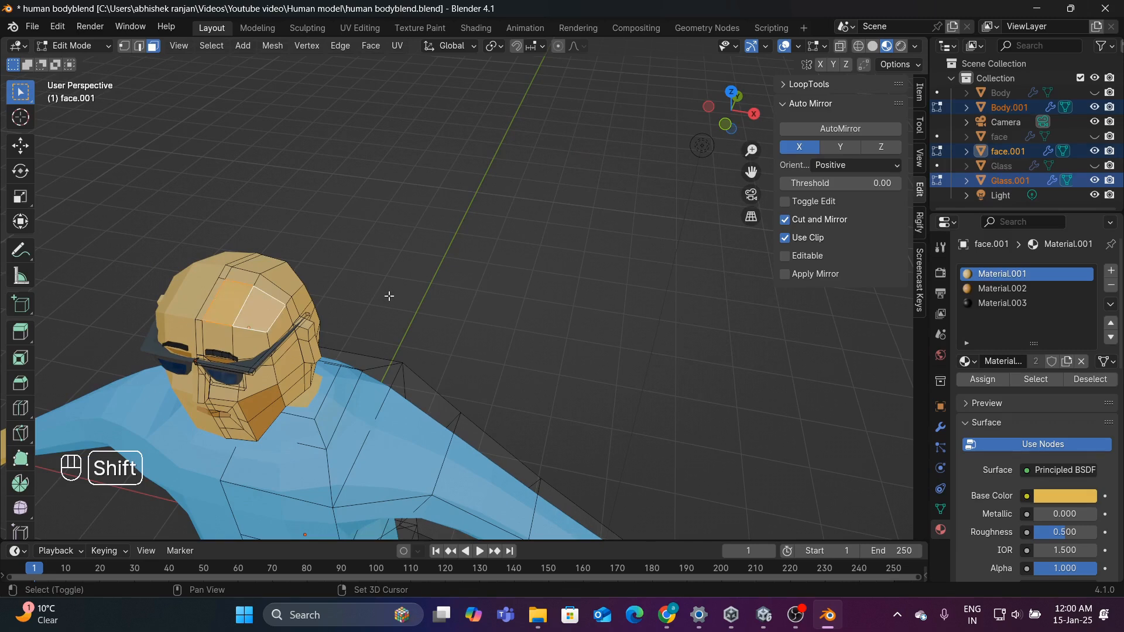
# - Add the narrow centre strip face and the adjoining crown face behind the forehead to the selection on face.001
pyautogui.moveTo(389, 296); pyautogui.dragTo(344, 311, button='middle')
pyautogui.scroll(3, 343, 309)
pyautogui.scroll(-6, 363, 298)
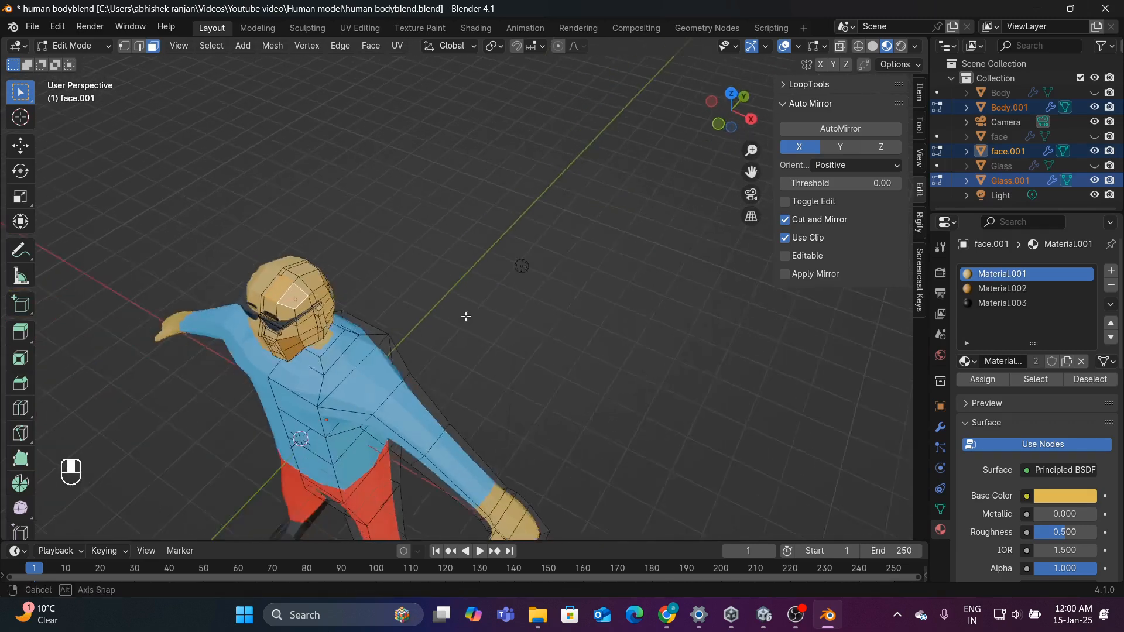
pyautogui.moveTo(464, 316)
pyautogui.mouseDown(button='middle')
pyautogui.moveTo(431, 318)
pyautogui.moveTo(450, 313)
pyautogui.mouseUp(button='middle')
pyautogui.scroll(2, 422, 304)
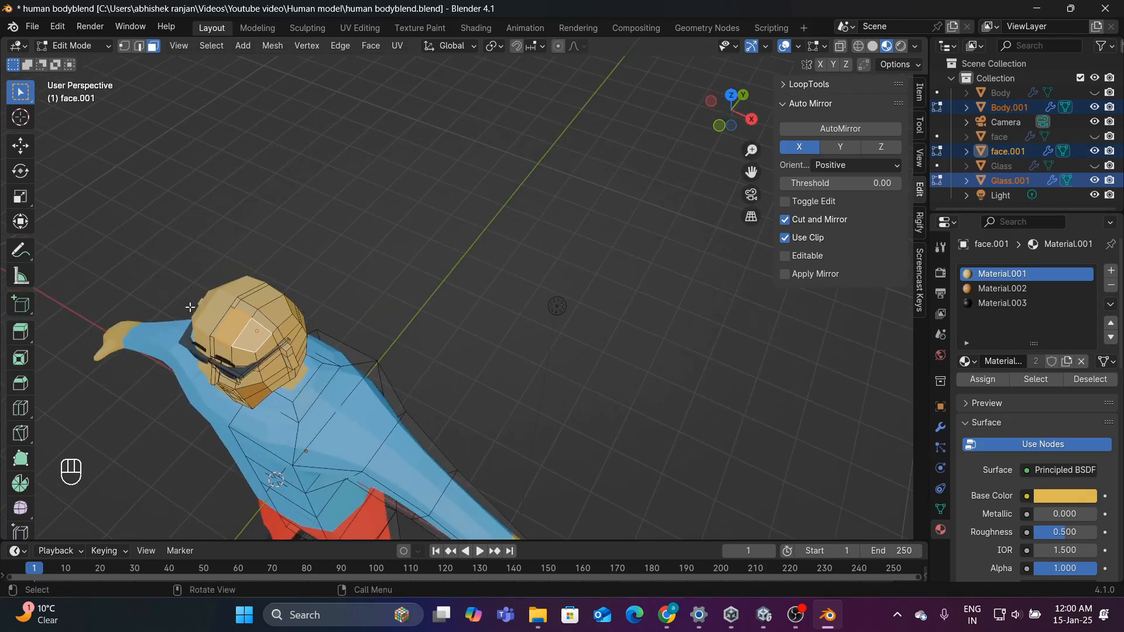
pyautogui.keyDown('shift'); pyautogui.click(240, 300); pyautogui.keyUp('shift')
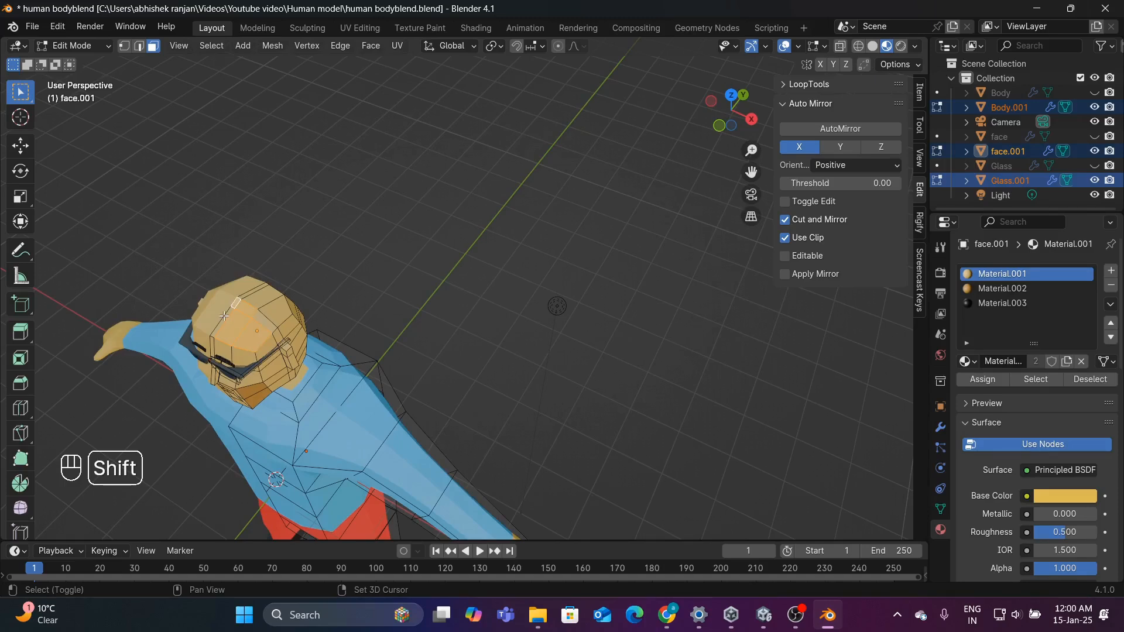
pyautogui.keyDown('shift'); pyautogui.click(261, 302); pyautogui.keyUp('shift')
pyautogui.scroll(4, 293, 325)
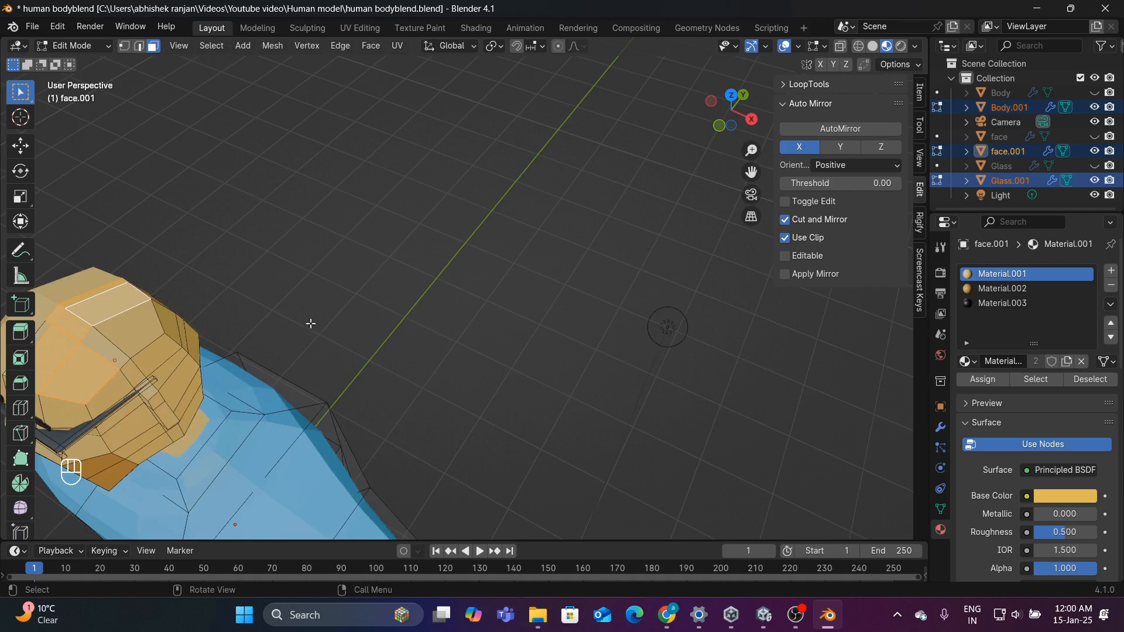
# - Add the narrow forehead centre strip and the neighbouring faces on the crown's upper side to the selection
pyautogui.moveTo(310, 324); pyautogui.dragTo(413, 212, button='middle')
pyautogui.keyDown('shift'); pyautogui.click(382, 179); pyautogui.keyUp('shift')
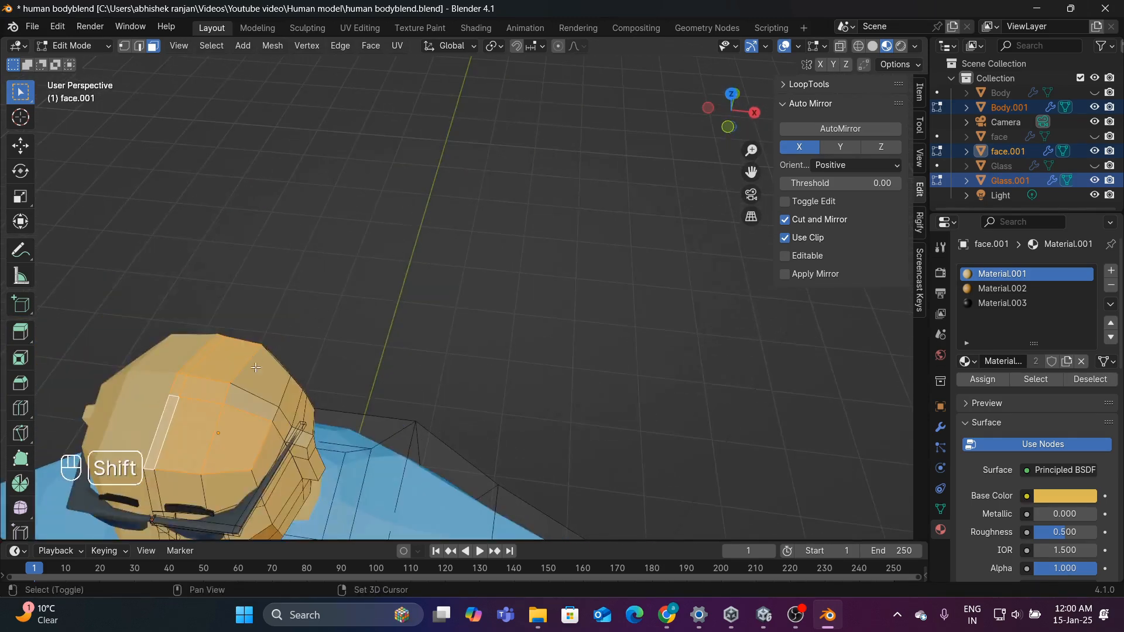
pyautogui.keyDown('shift'); pyautogui.click(246, 402); pyautogui.keyUp('shift')
pyautogui.keyDown('shift'); pyautogui.click(261, 370); pyautogui.keyUp('shift')
# - Extend the selection over the head's upper side and back faces, leaving out the lowest back face
pyautogui.moveTo(324, 386); pyautogui.dragTo(275, 252, button='middle')
pyautogui.scroll(-2, 361, 331)
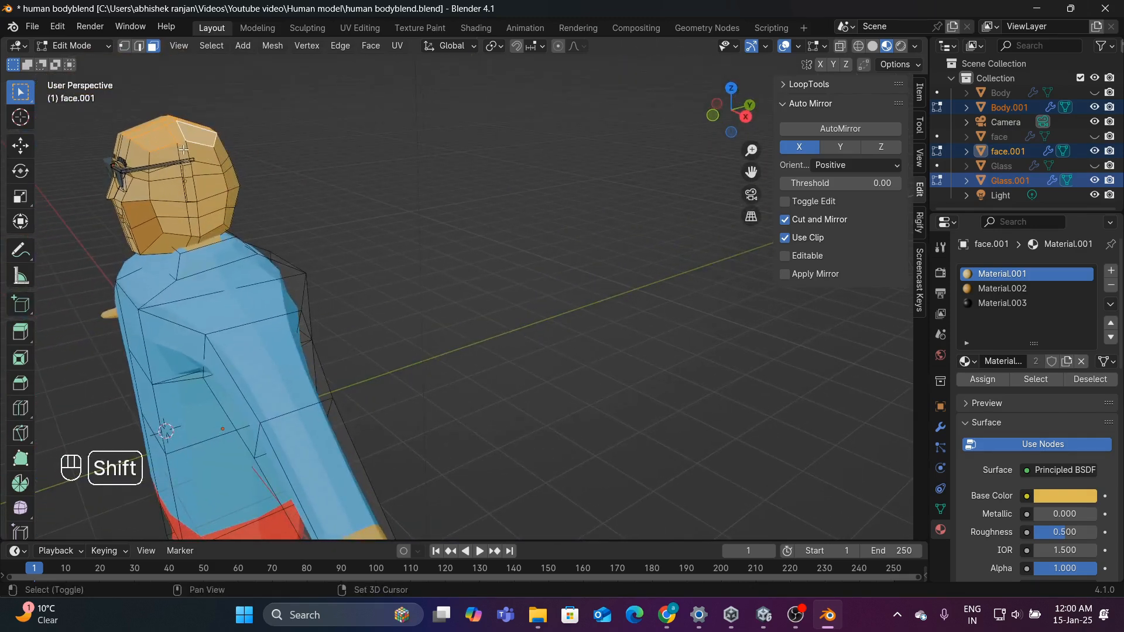
pyautogui.keyDown('shift'); pyautogui.click(203, 157); pyautogui.keyUp('shift')
pyautogui.moveTo(286, 188); pyautogui.dragTo(237, 172, button='middle')
pyautogui.keyDown('shift'); pyautogui.click(200, 162); pyautogui.keyUp('shift')
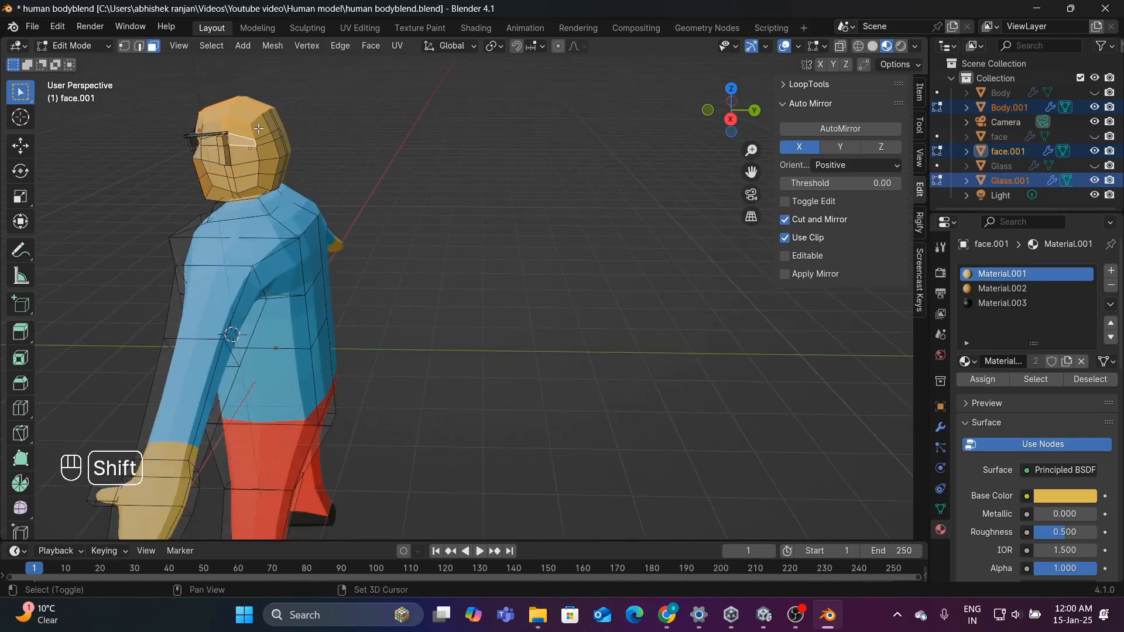
pyautogui.keyDown('shift'); pyautogui.click(258, 129); pyautogui.keyUp('shift')
pyautogui.moveTo(258, 128); pyautogui.dragTo(265, 181, button='middle')
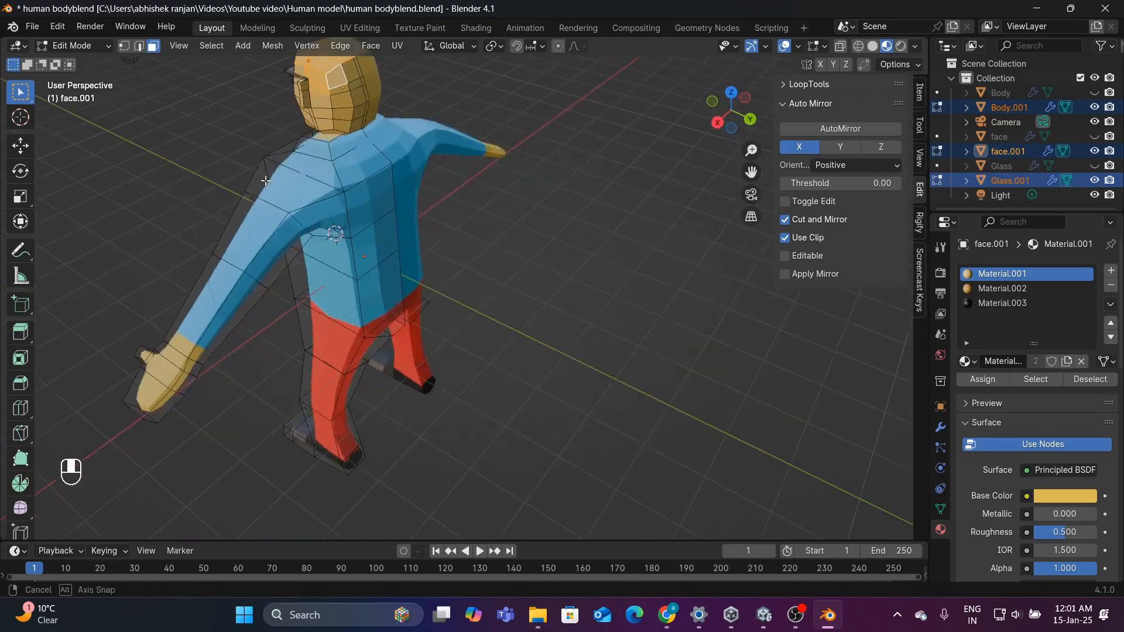
pyautogui.keyDown('shift'); pyautogui.click(356, 73); pyautogui.keyUp('shift')
pyautogui.keyDown('shift'); pyautogui.click(360, 87); pyautogui.keyUp('shift')
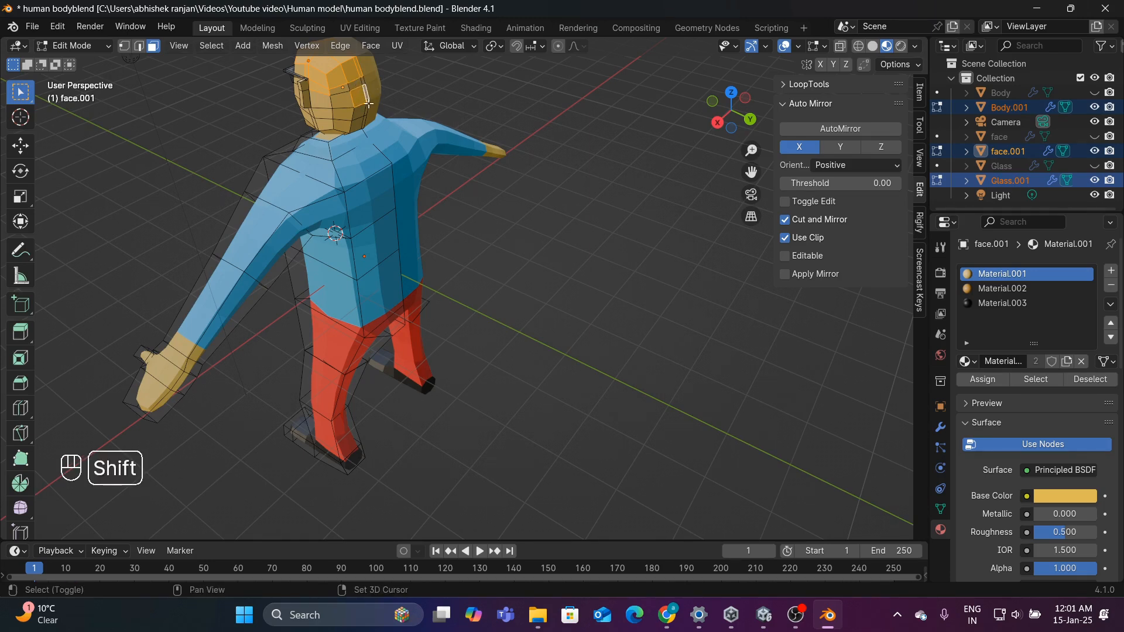
pyautogui.keyDown('shift'); pyautogui.click(358, 96); pyautogui.keyUp('shift')
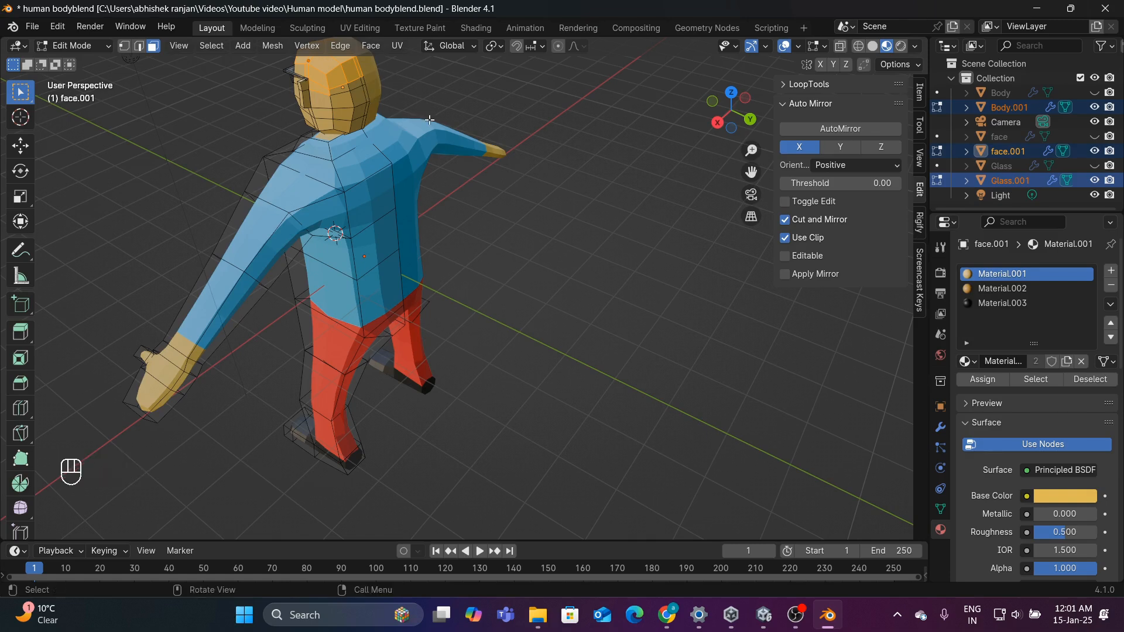
pyautogui.moveTo(365, 90); pyautogui.dragTo(518, 211, button='middle')
# - Duplicate the selected head faces, offset the copy by about 0.16 m, and extrude it about 0.21 m into a hair shell
pyautogui.hotkey('shift', 'd')
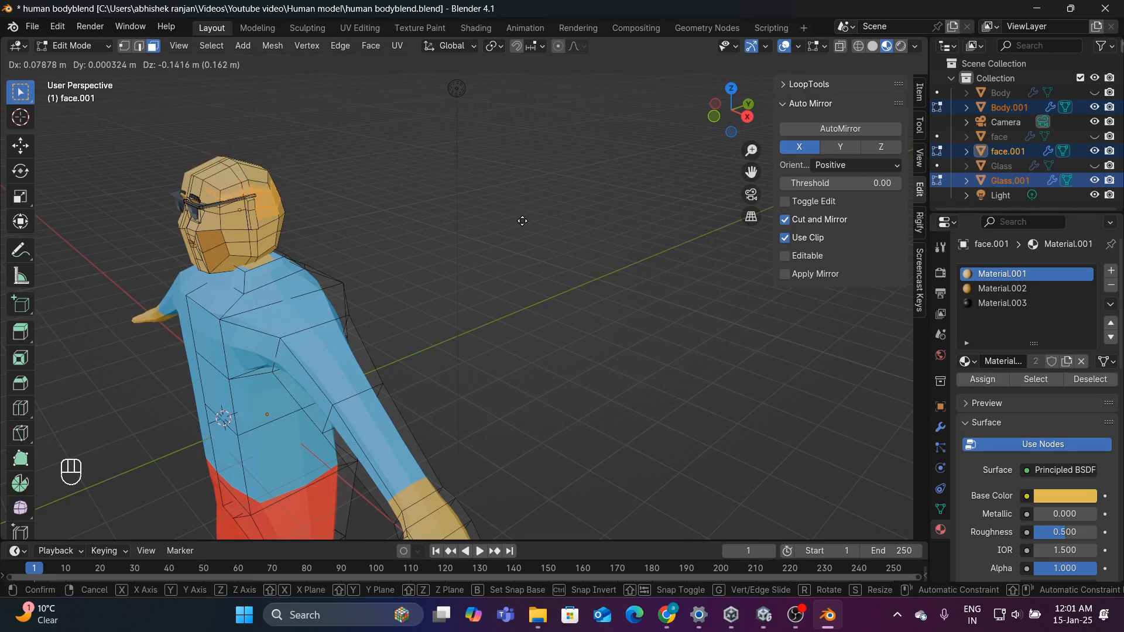
pyautogui.click(522, 219)
pyautogui.press('e')
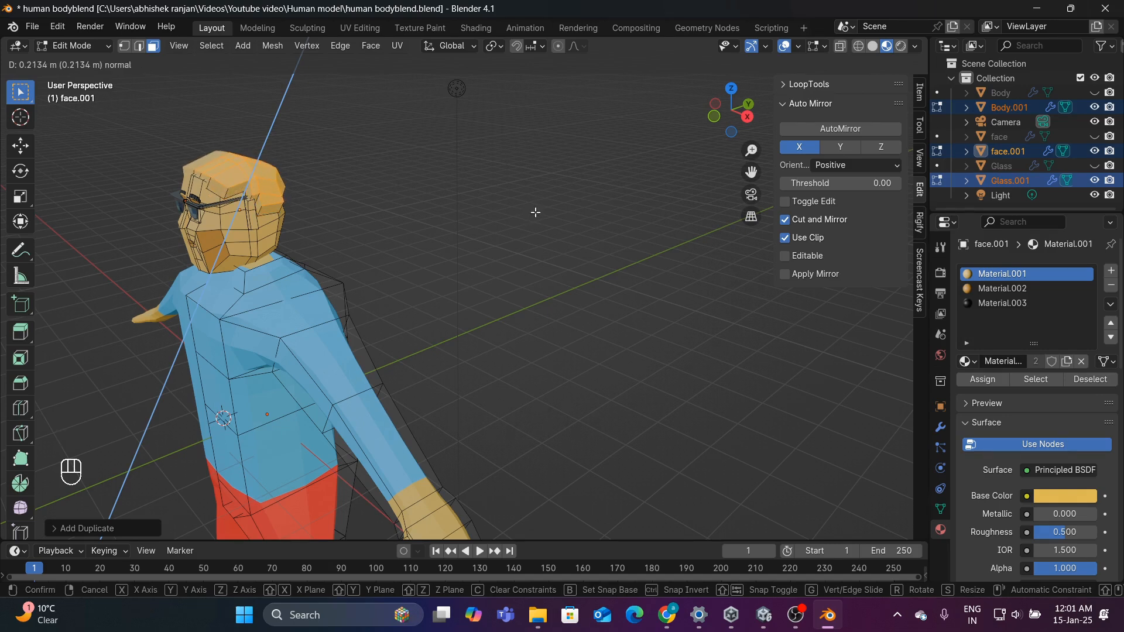
pyautogui.click(534, 213)
# - Grow the selection to the whole hair shell and assign it the black Material.003
pyautogui.moveTo(529, 228); pyautogui.dragTo(604, 212, button='middle')
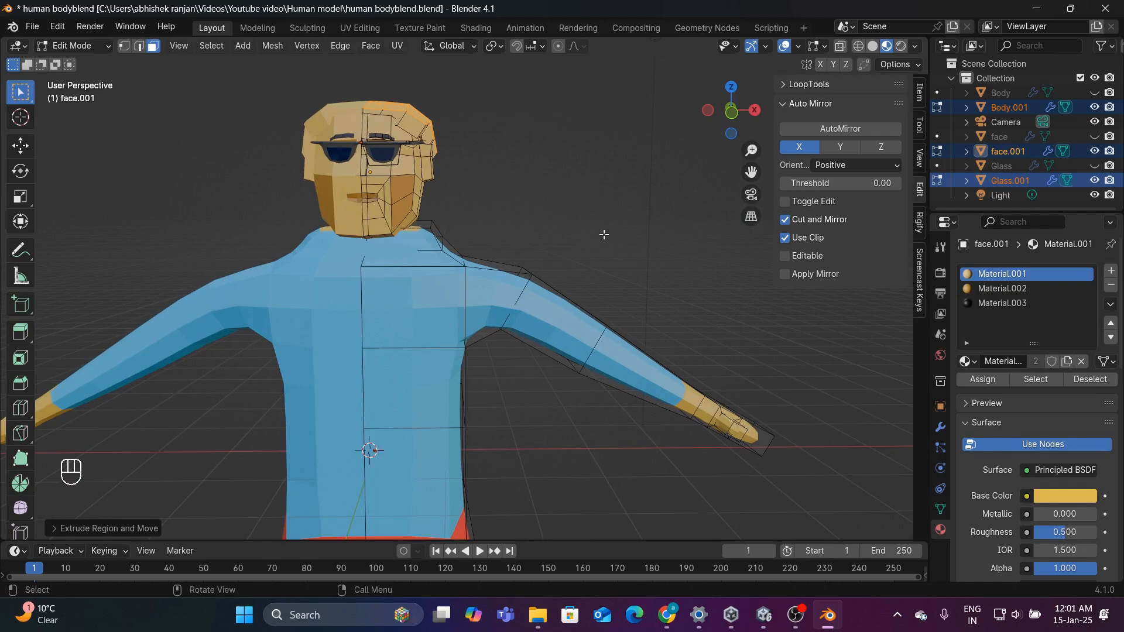
pyautogui.press('ctrl+KP_Add')
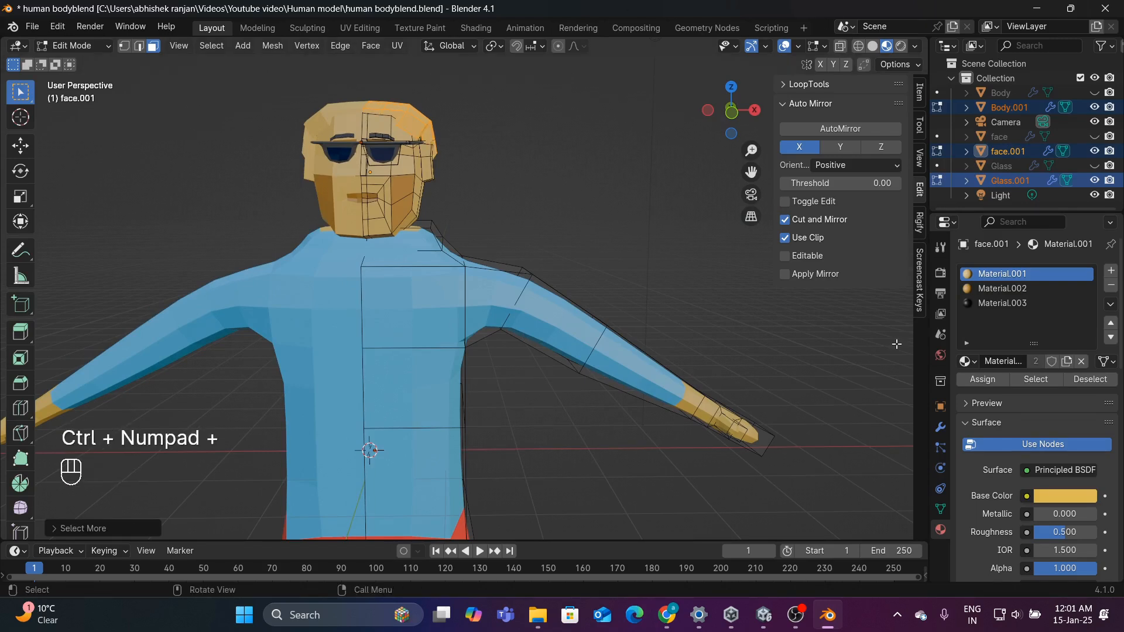
pyautogui.click(1012, 303)
pyautogui.click(981, 380)
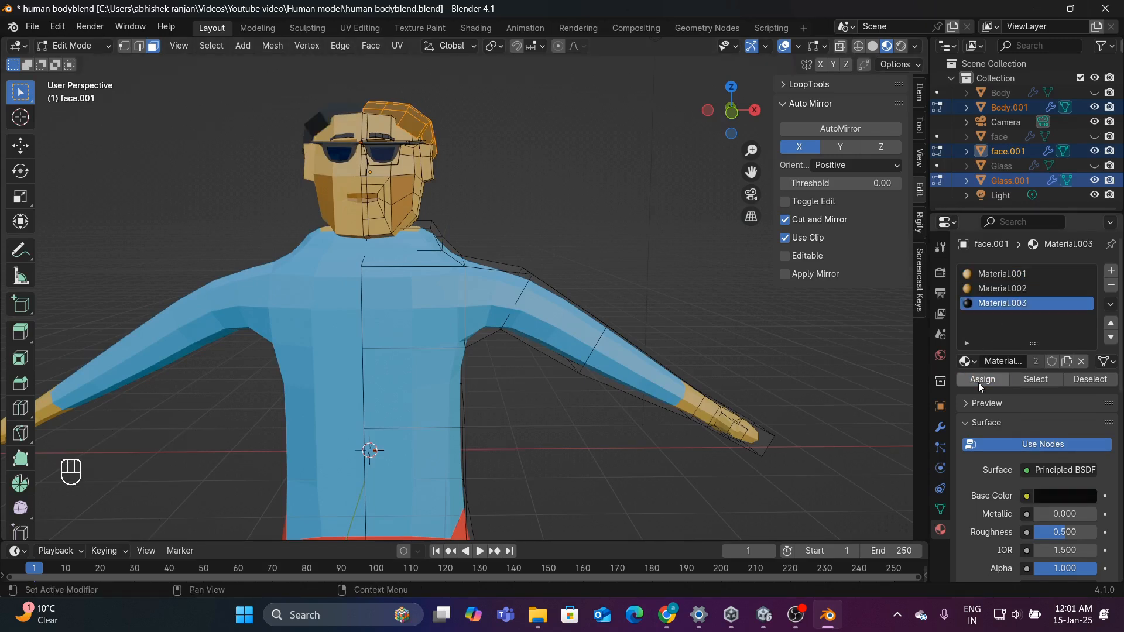
# - Select the small face on top of the hair near the centreline and move it to adjust the hair's shape
pyautogui.moveTo(594, 291); pyautogui.dragTo(382, 333, button='middle')
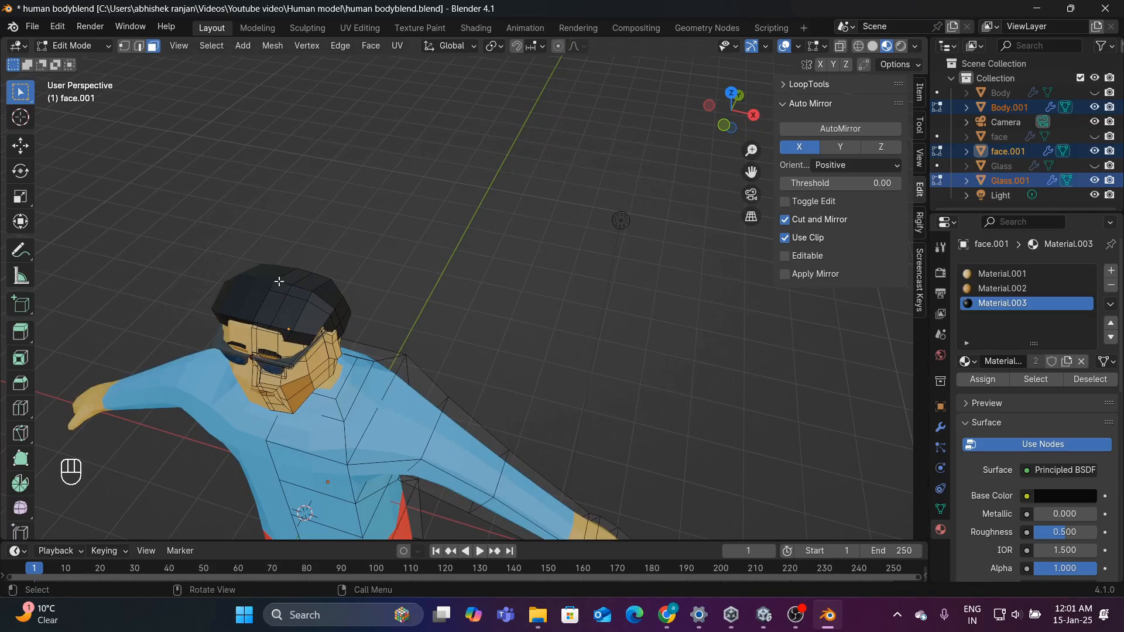
pyautogui.moveTo(280, 287); pyautogui.dragTo(479, 265, button='middle')
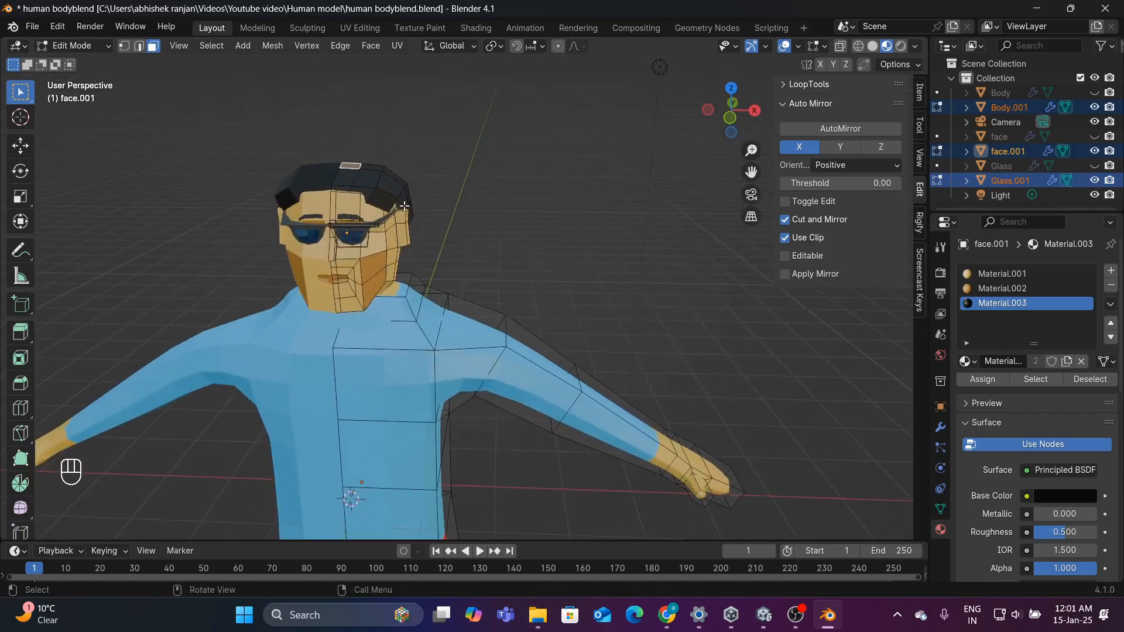
pyautogui.keyDown('shift'); pyautogui.click(346, 177); pyautogui.keyUp('shift')
pyautogui.moveTo(410, 191); pyautogui.dragTo(440, 172, button='middle')
pyautogui.scroll(-2, 456, 200)
pyautogui.press('g')
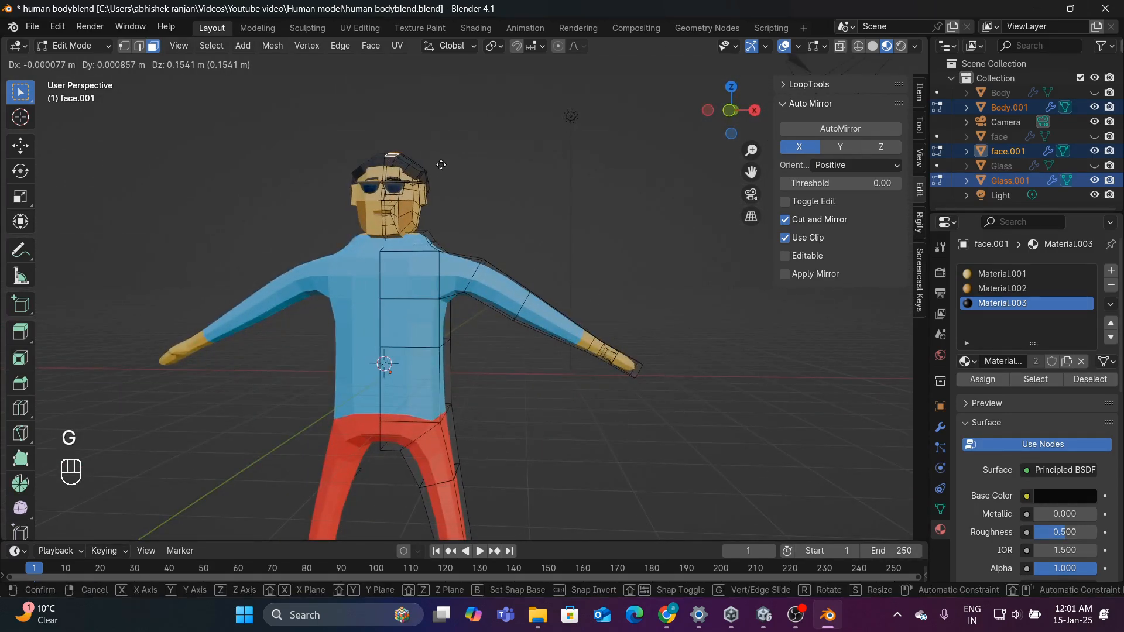
pyautogui.click(462, 179)
# - Select the adjacent faces along the hair's lower rim at the back of the head
pyautogui.moveTo(466, 181); pyautogui.dragTo(469, 145, button='middle')
pyautogui.scroll(3, 431, 191)
pyautogui.scroll(2, 446, 183)
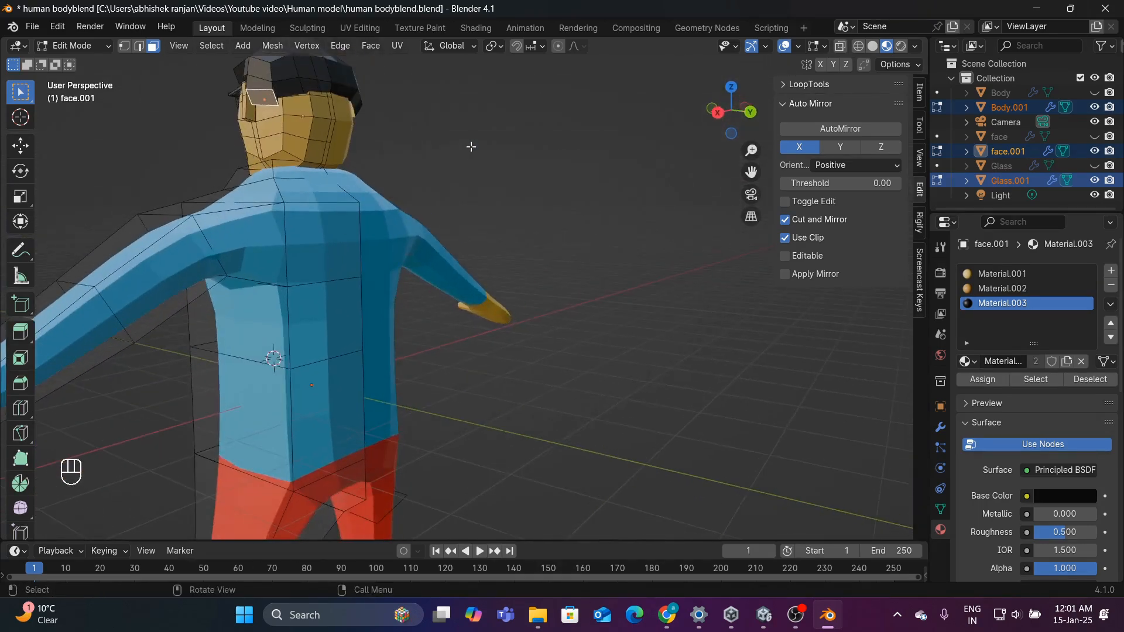
pyautogui.scroll(-3, 543, 268)
pyautogui.moveTo(543, 269); pyautogui.dragTo(561, 219, button='middle')
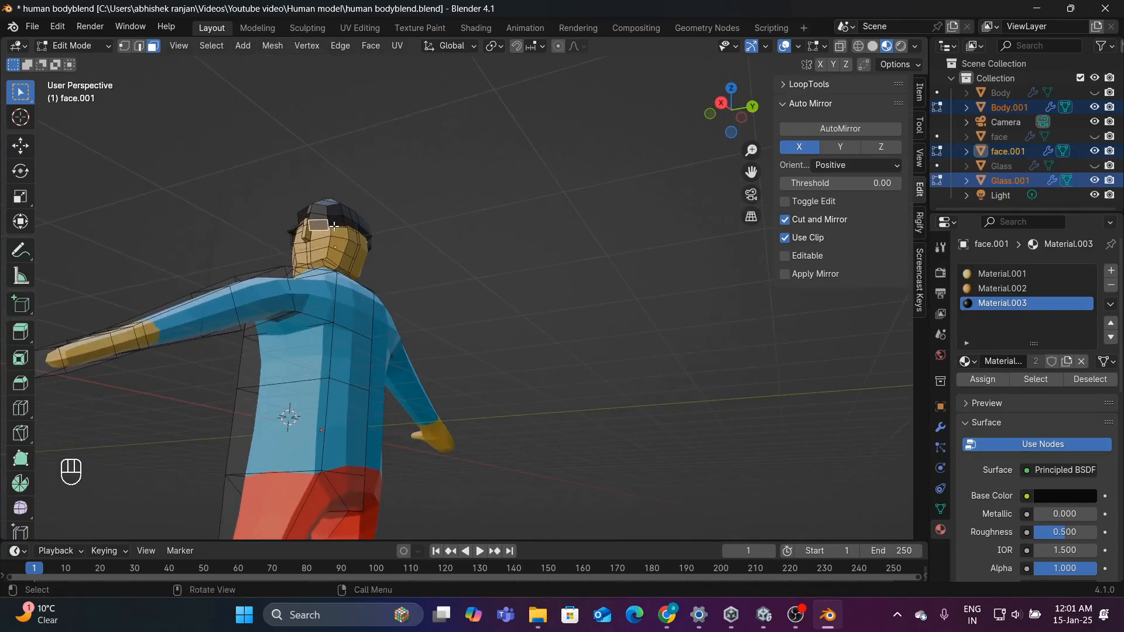
pyautogui.moveTo(334, 223); pyautogui.dragTo(421, 257, button='middle')
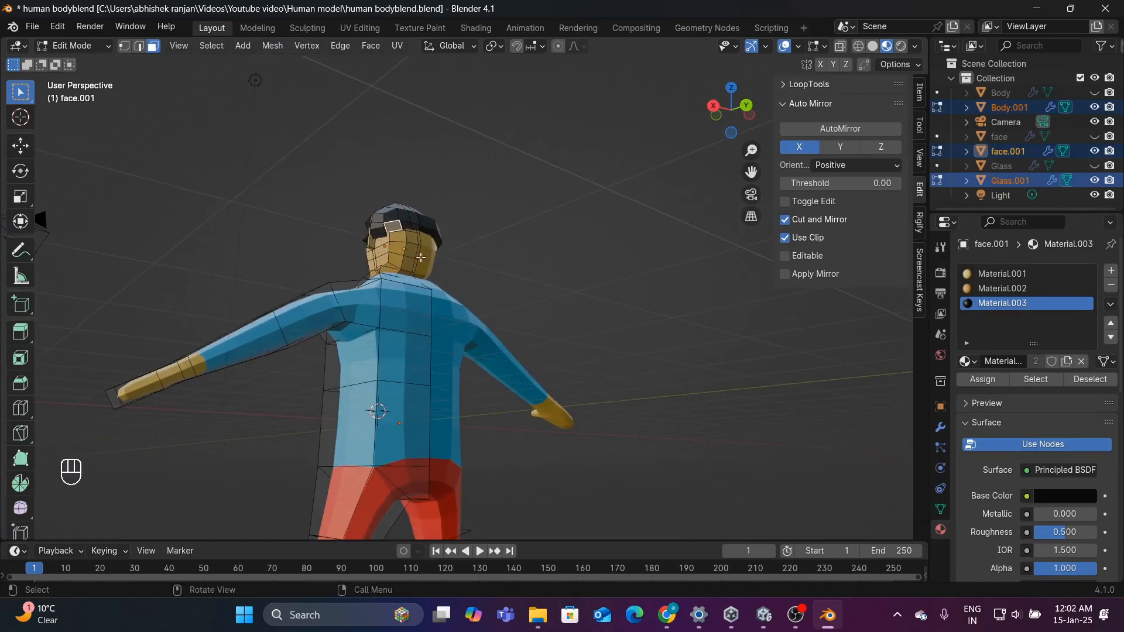
pyautogui.press('shift')
pyautogui.keyDown('shift'); pyautogui.click(413, 229); pyautogui.keyUp('shift')
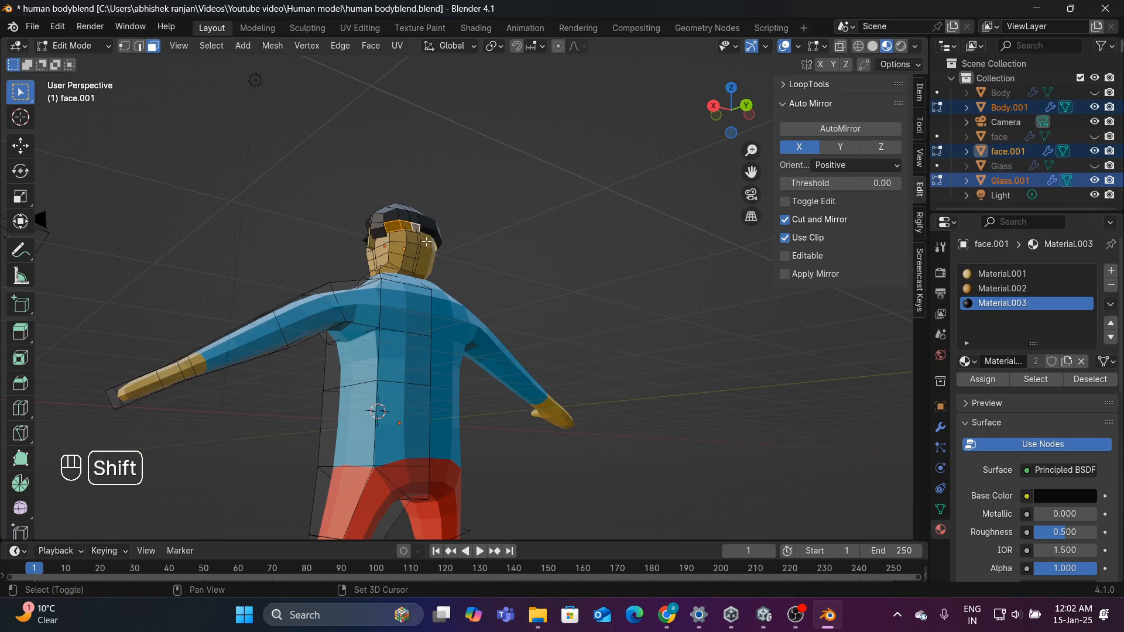
pyautogui.moveTo(446, 257); pyautogui.dragTo(597, 339, button='middle')
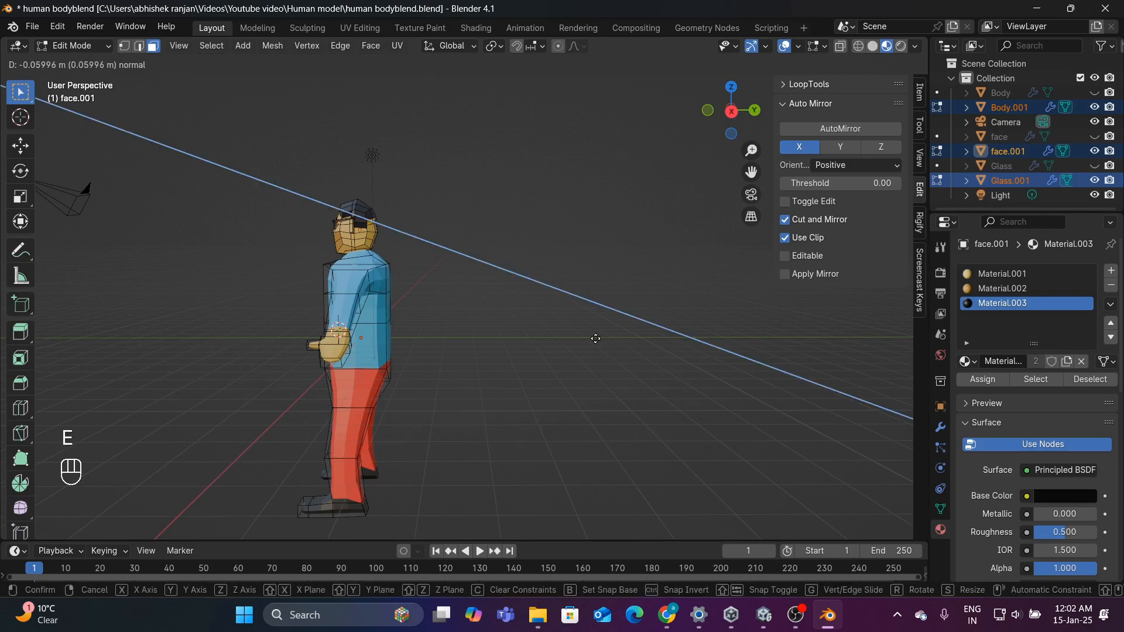
pyautogui.click(596, 338)
pyautogui.hotkey('ctrl', 'z')
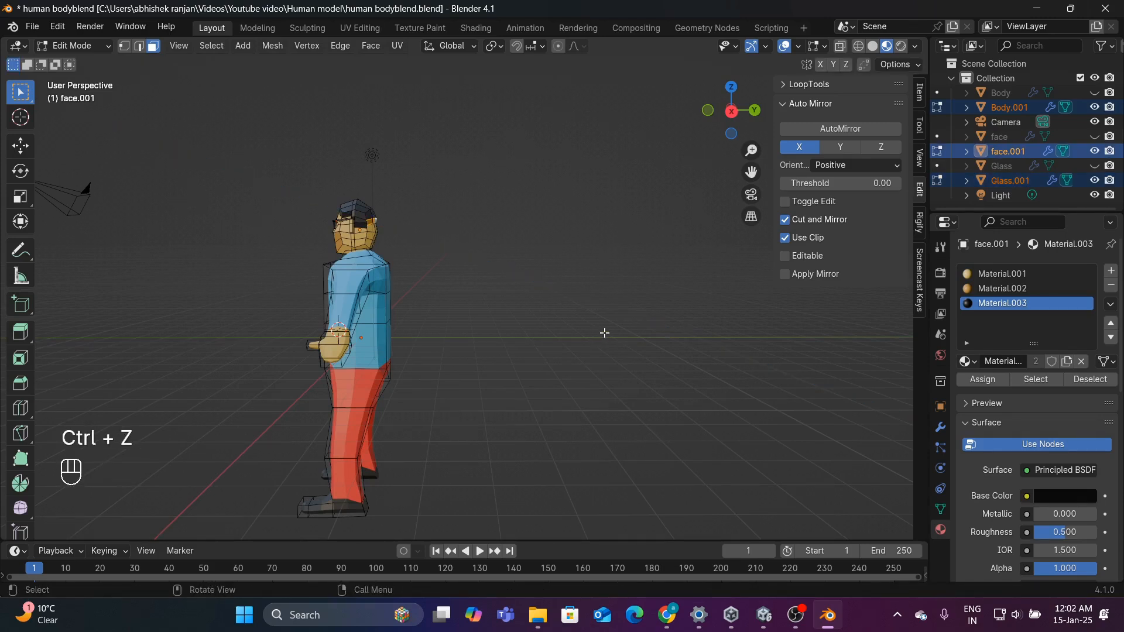
# - Extrude the selected hair rim faces in place and set the transform orientation to Local
pyautogui.press('e')
pyautogui.click(604, 333)
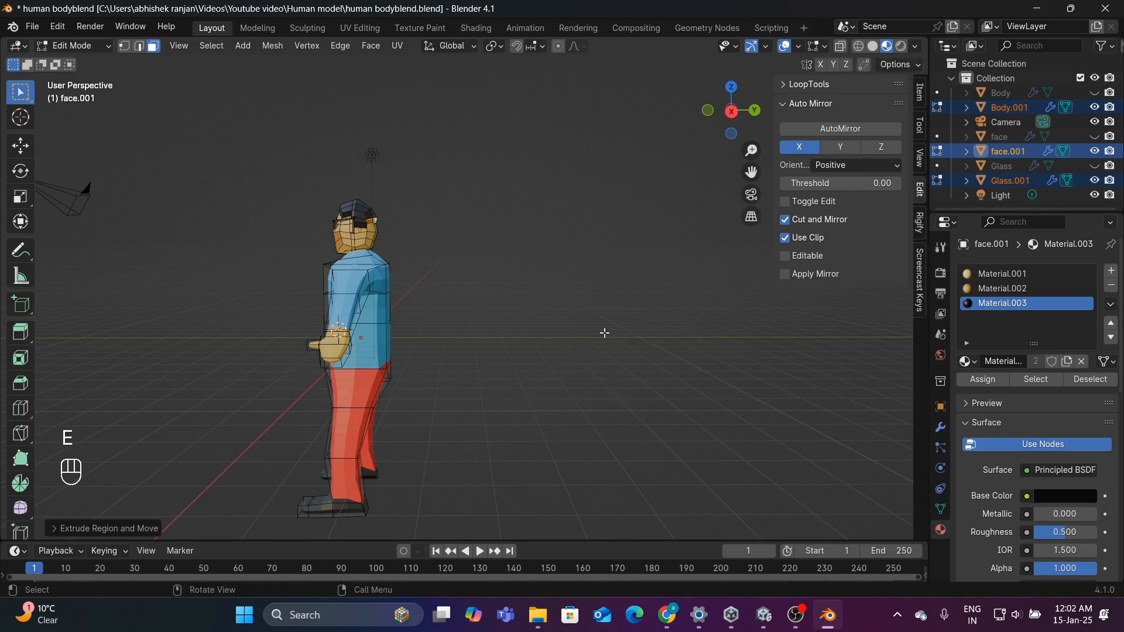
pyautogui.click(472, 47)
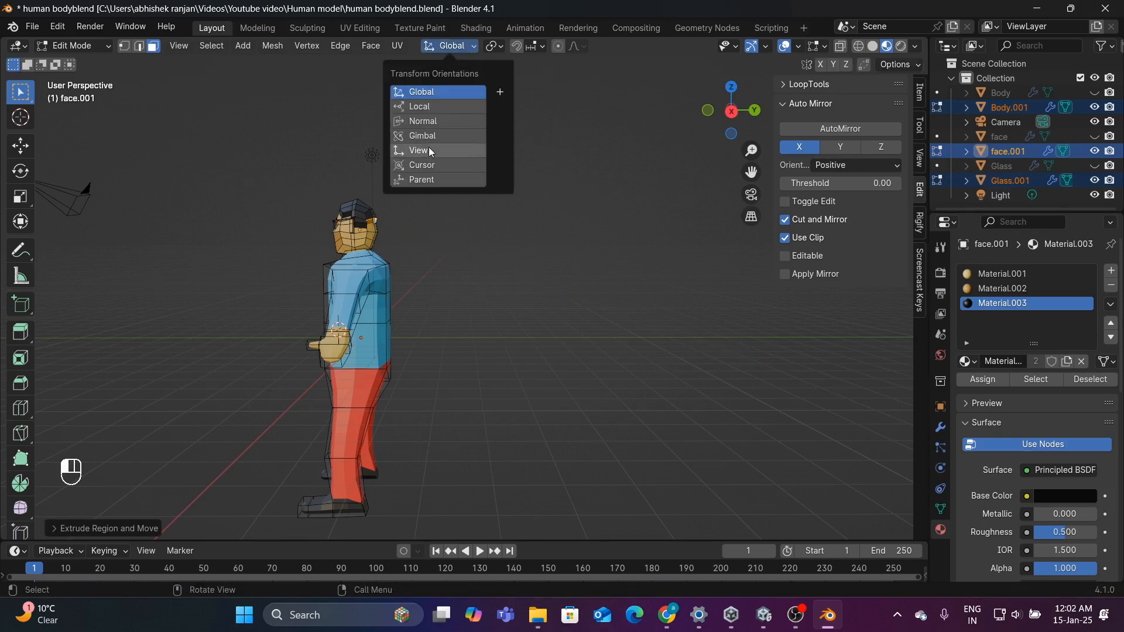
pyautogui.click(434, 105)
# - Extrude the rim faces again and move the new section down the back of the head
pyautogui.press('e')
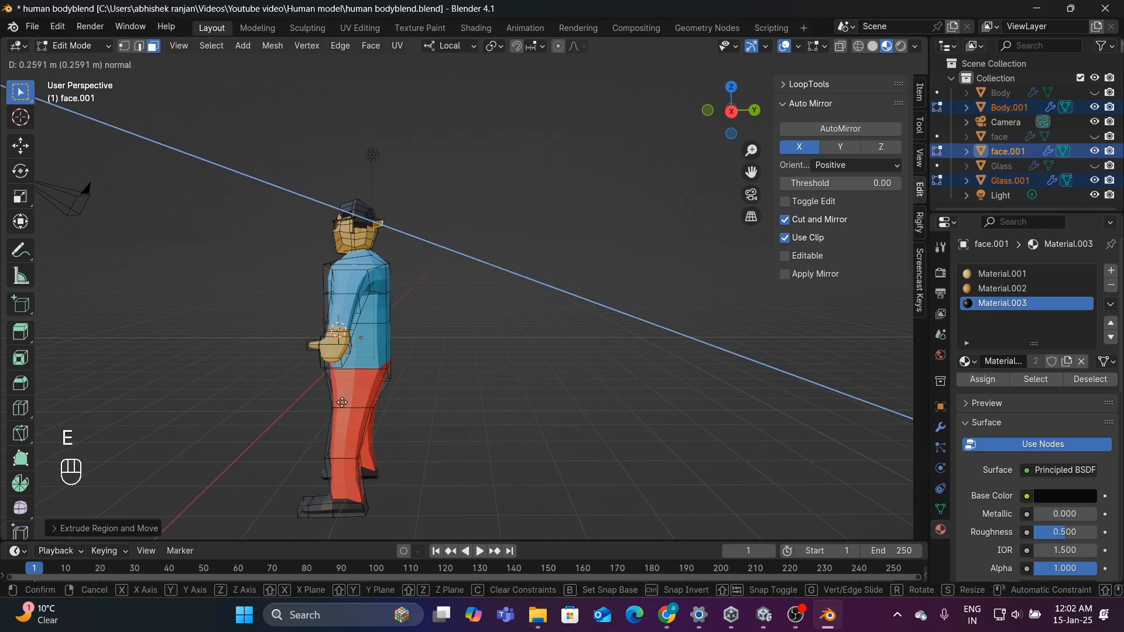
pyautogui.rightClick(344, 405)
pyautogui.press('g')
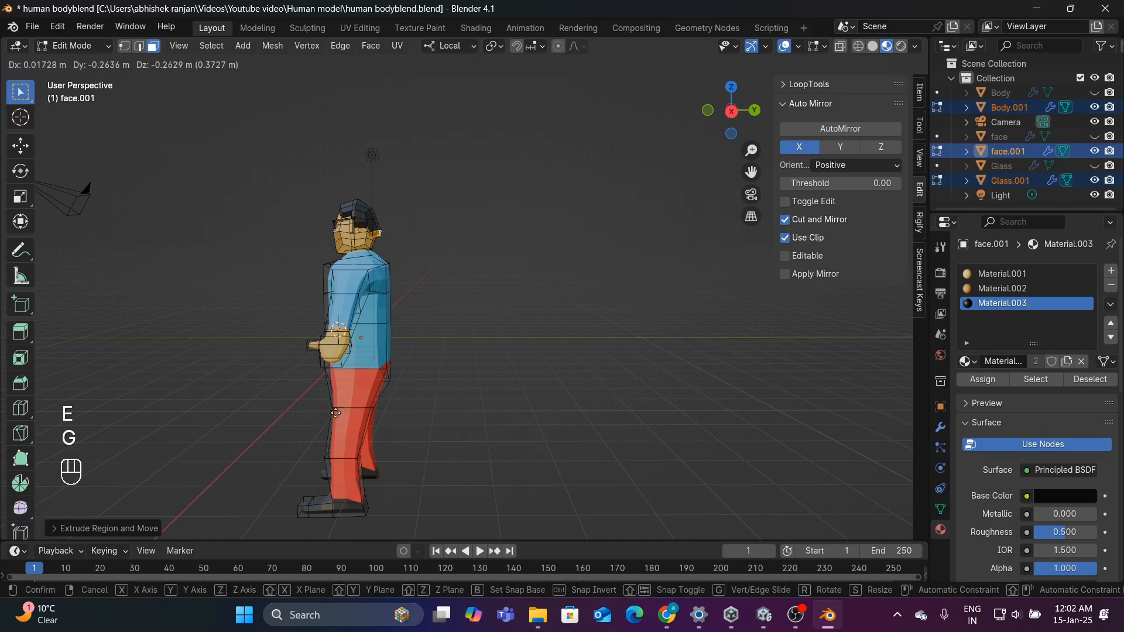
pyautogui.click(360, 413)
# - Move the end of the back hair section by about 0.2 m and rotate it by about 21 degrees
pyautogui.moveTo(477, 409); pyautogui.dragTo(542, 258, button='middle')
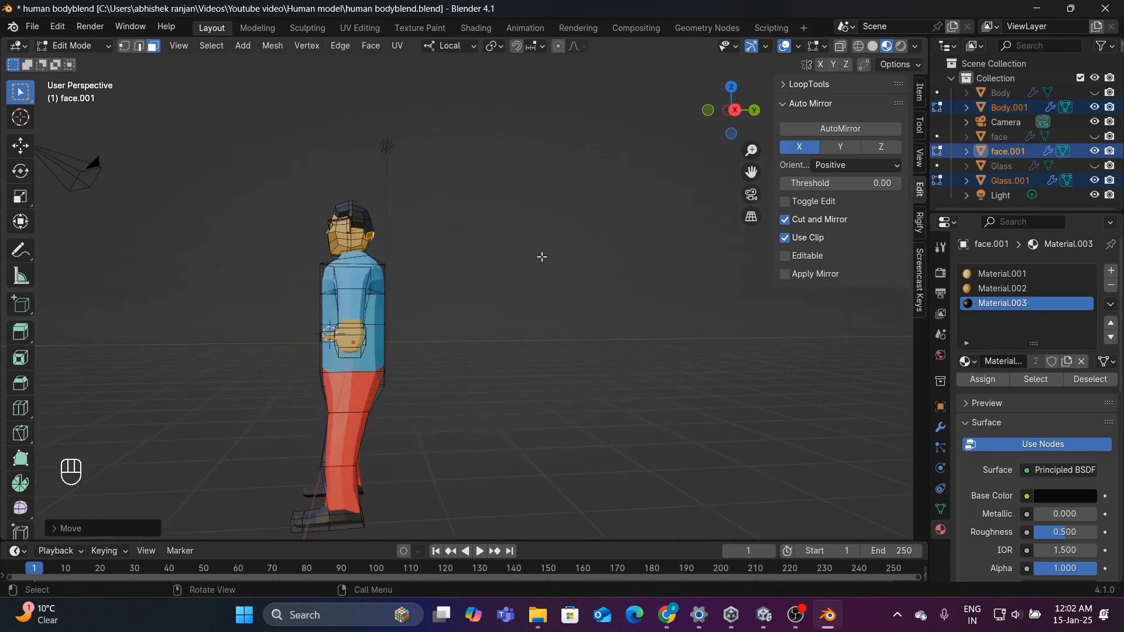
pyautogui.press('g')
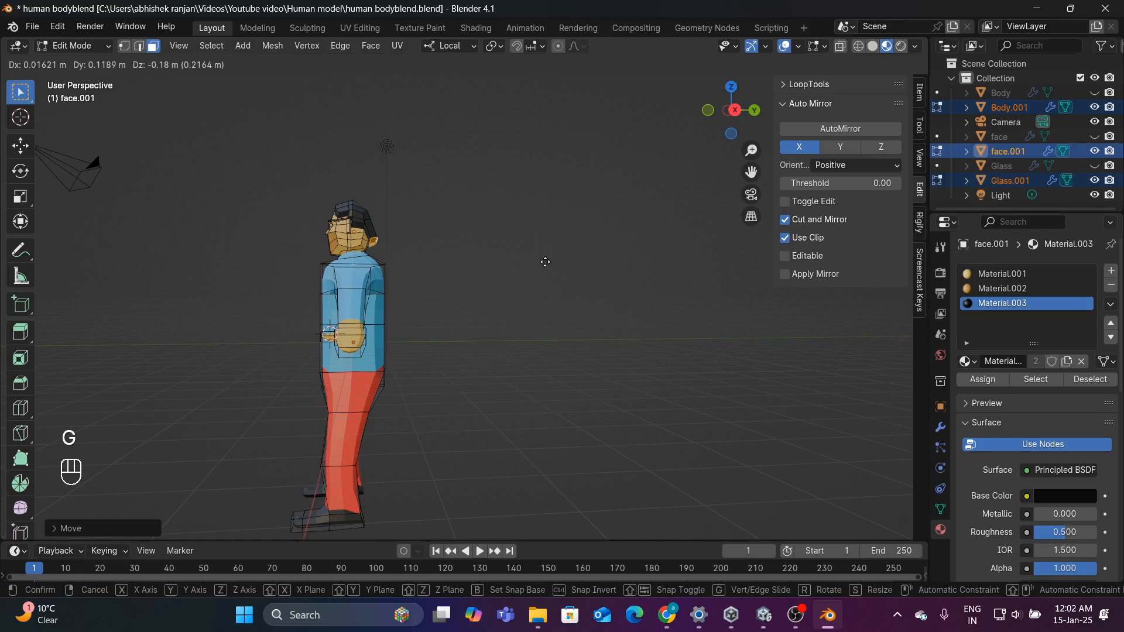
pyautogui.press('g')
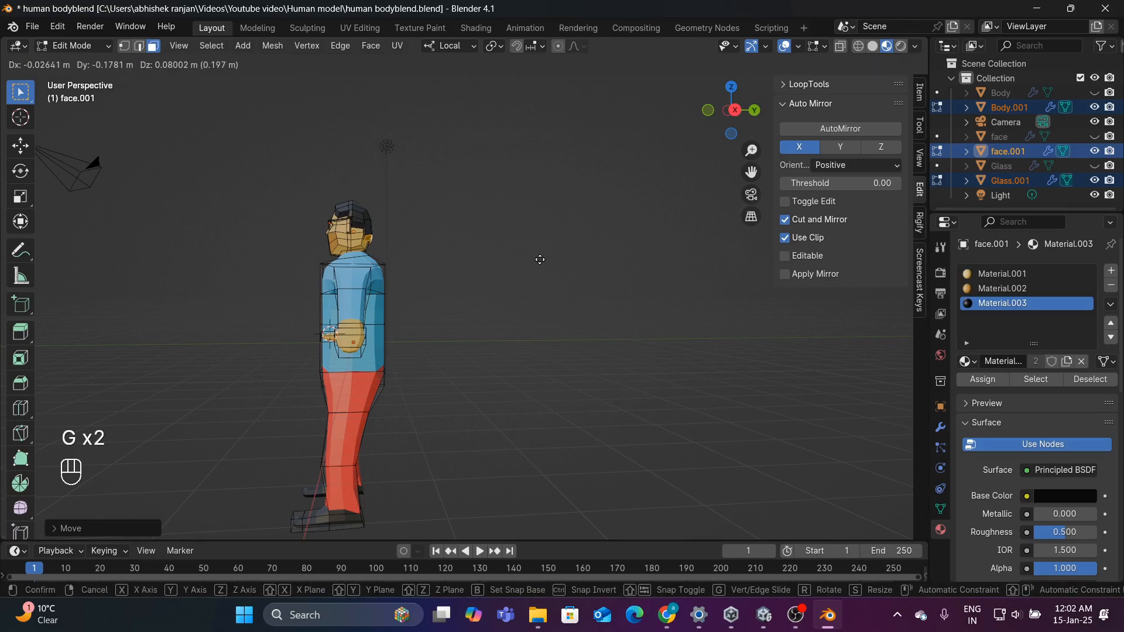
pyautogui.click(540, 259)
pyautogui.press('r')
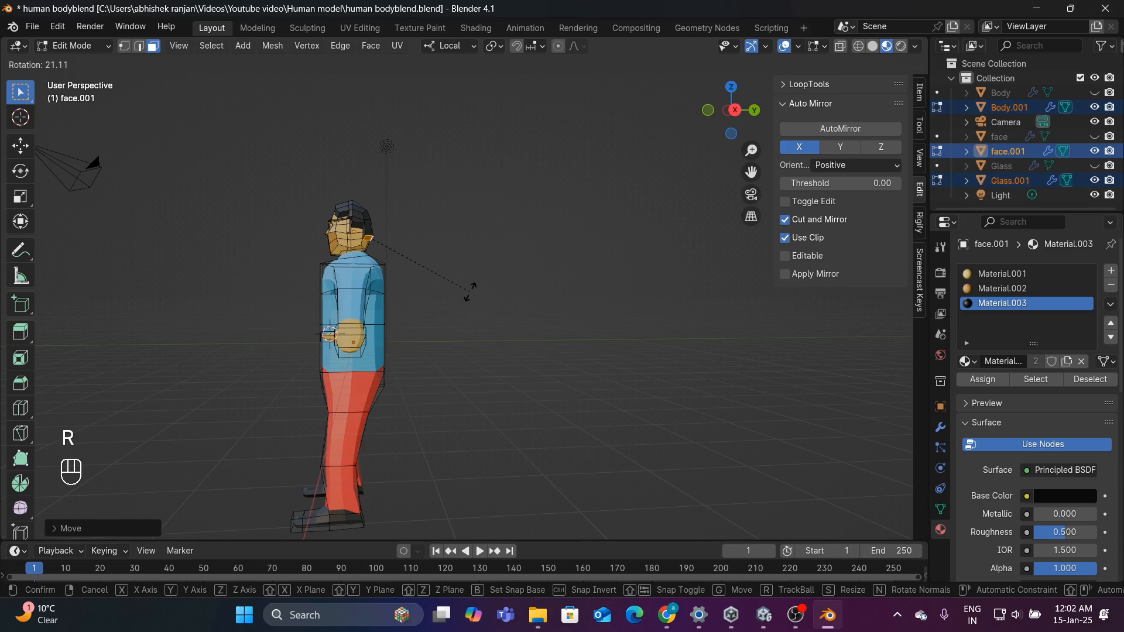
pyautogui.click(470, 290)
# - Extrude the rotated end faces of the back hair a short distance further
pyautogui.press('e')
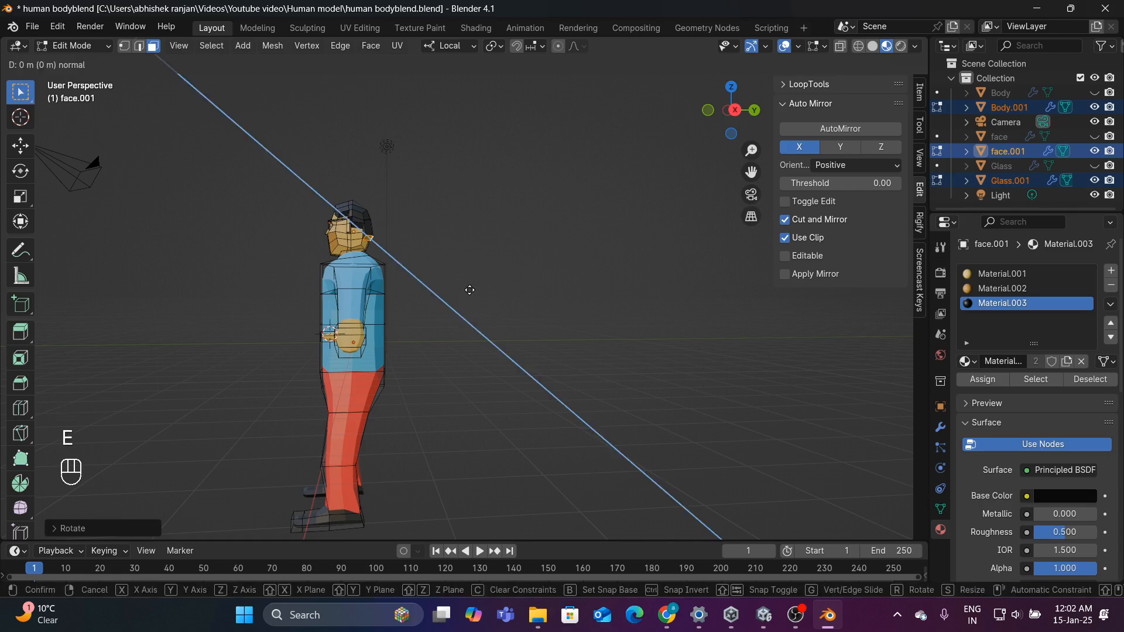
pyautogui.click(470, 293)
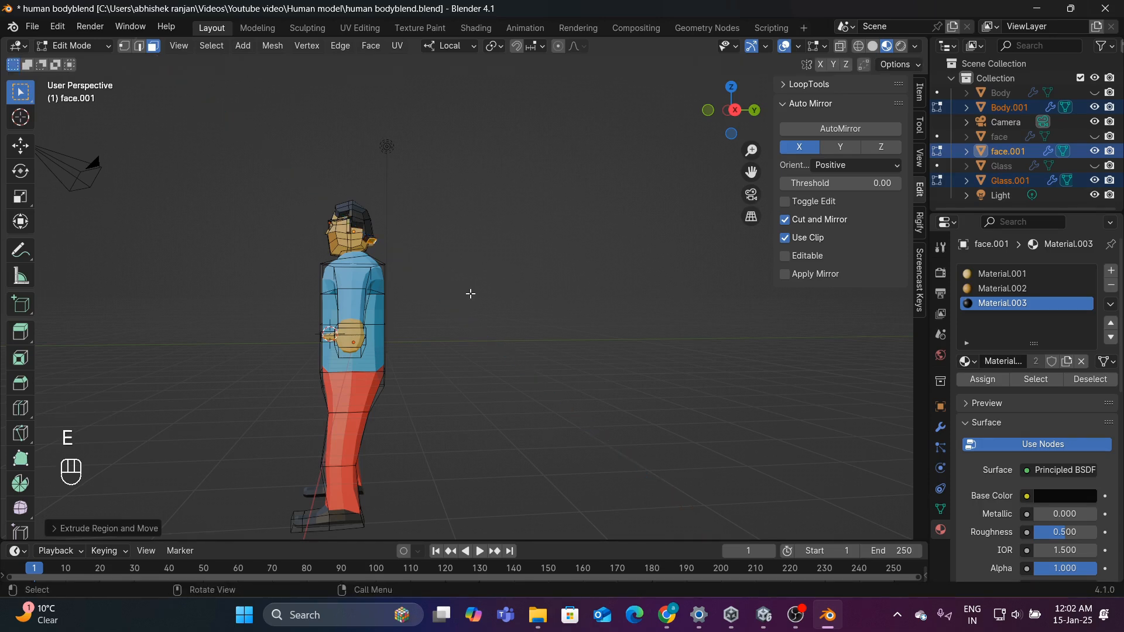
pyautogui.moveTo(501, 304); pyautogui.dragTo(437, 309, button='middle')
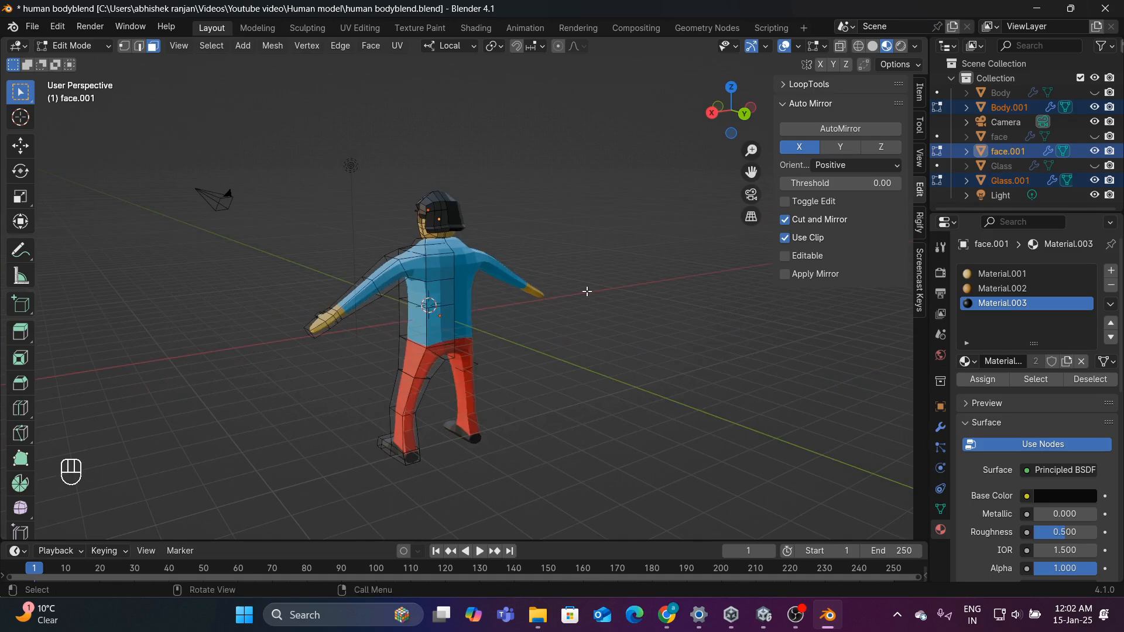
# - Inspect the finished black hair from the back, side and front of the character
pyautogui.press('s')
pyautogui.scroll(3, 591, 290)
pyautogui.moveTo(592, 290); pyautogui.dragTo(767, 281, button='middle')
pyautogui.scroll(1, 699, 298)
pyautogui.scroll(-2, 705, 299)
pyautogui.moveTo(704, 298); pyautogui.dragTo(800, 314, button='middle')
pyautogui.scroll(3, 801, 315)
pyautogui.scroll(-4, 768, 326)
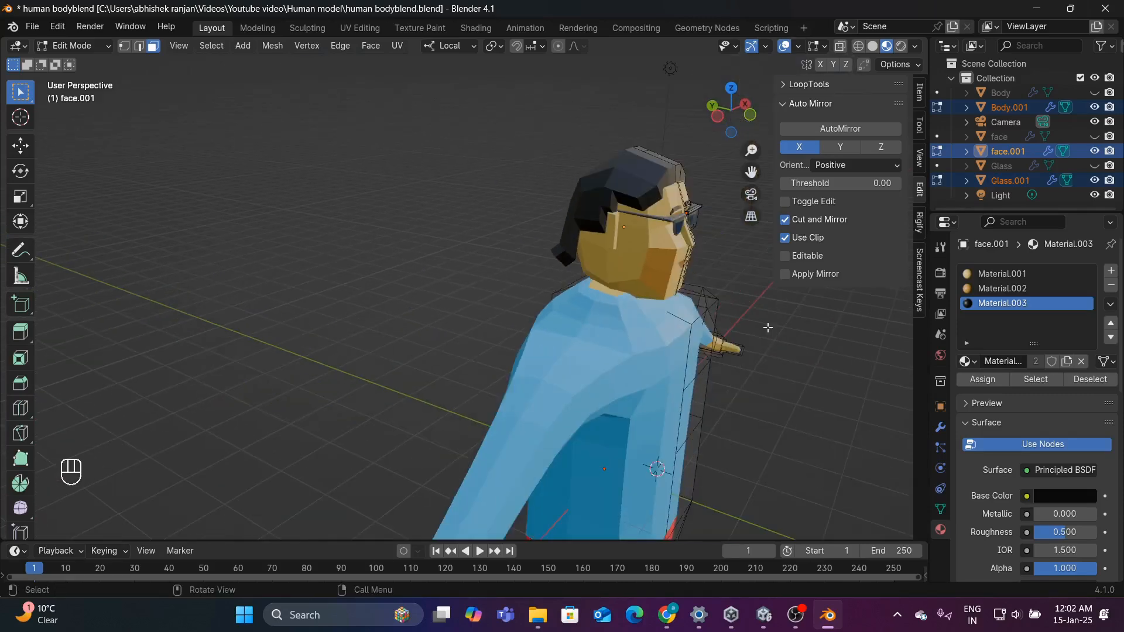
pyautogui.moveTo(746, 341); pyautogui.dragTo(634, 311, button='middle')
pyautogui.scroll(-3, 634, 311)
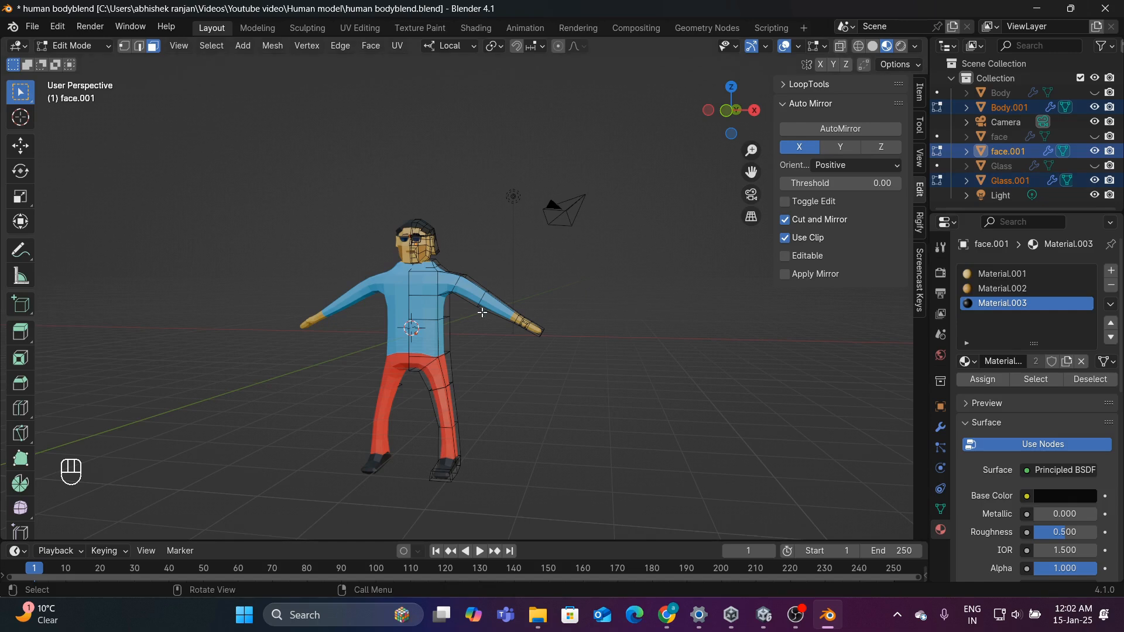
pyautogui.click(417, 286)
pyautogui.scroll(2, 567, 357)
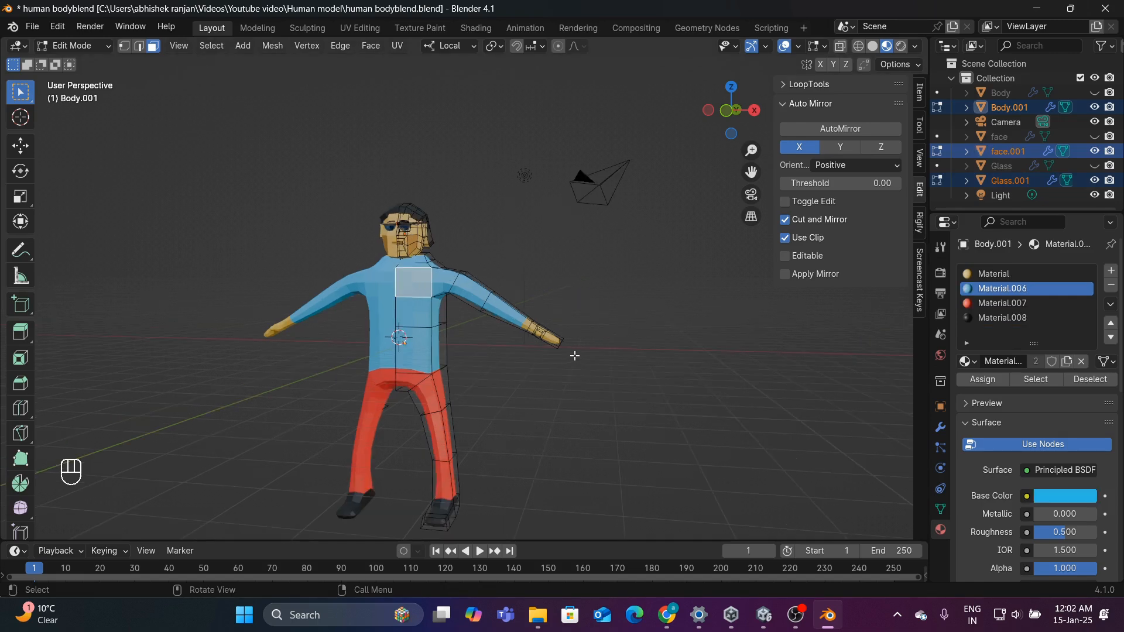
pyautogui.scroll(-3, 632, 303)
pyautogui.scroll(8, 632, 302)
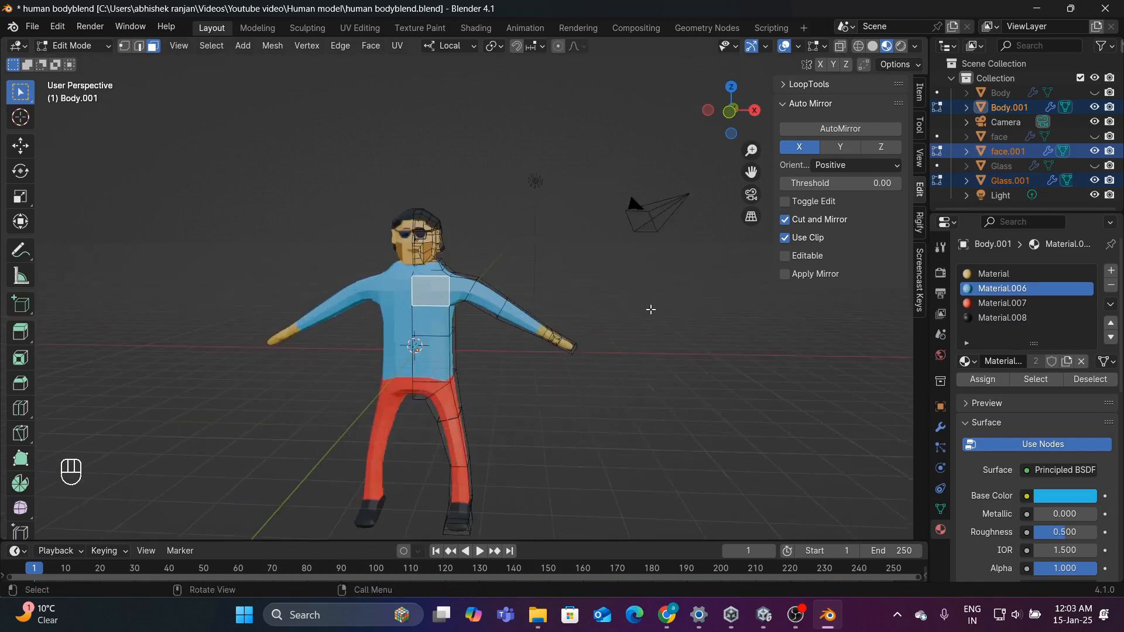
pyautogui.scroll(-3, 651, 309)
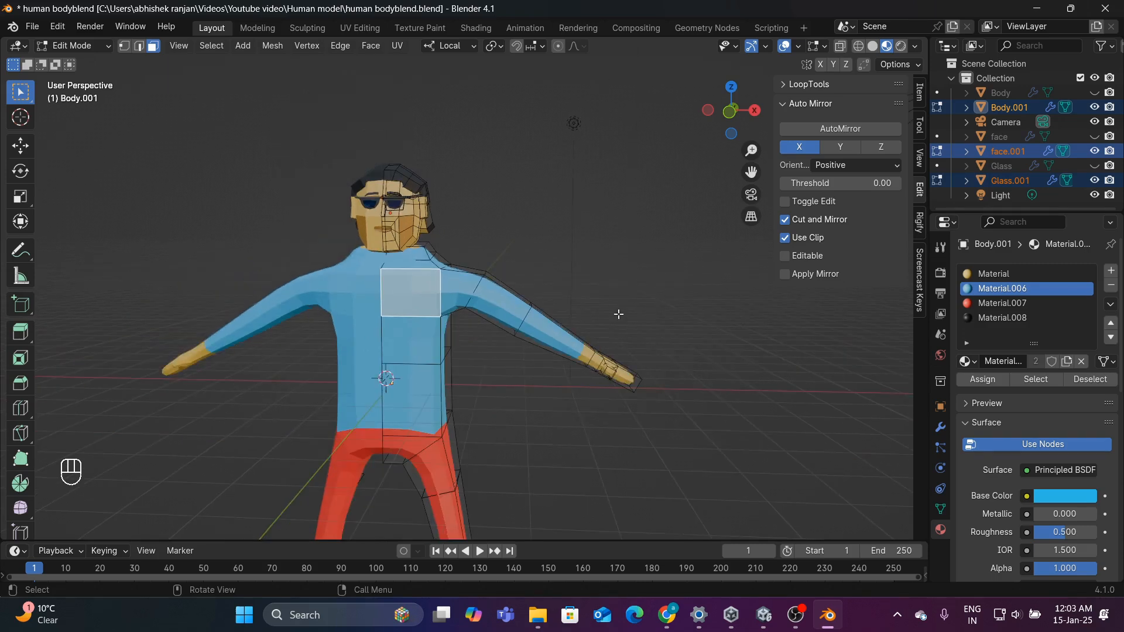
# - Switch to Object Mode and create a new collection inside the main Collection
pyautogui.click(94, 49)
pyautogui.click(94, 65)
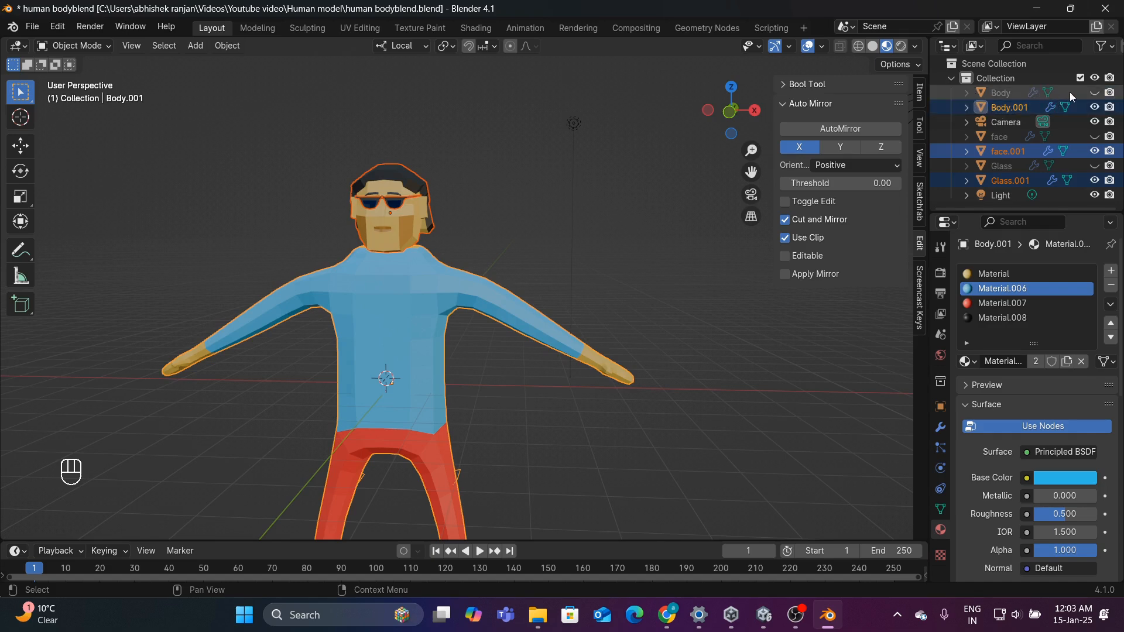
pyautogui.rightClick(1007, 82)
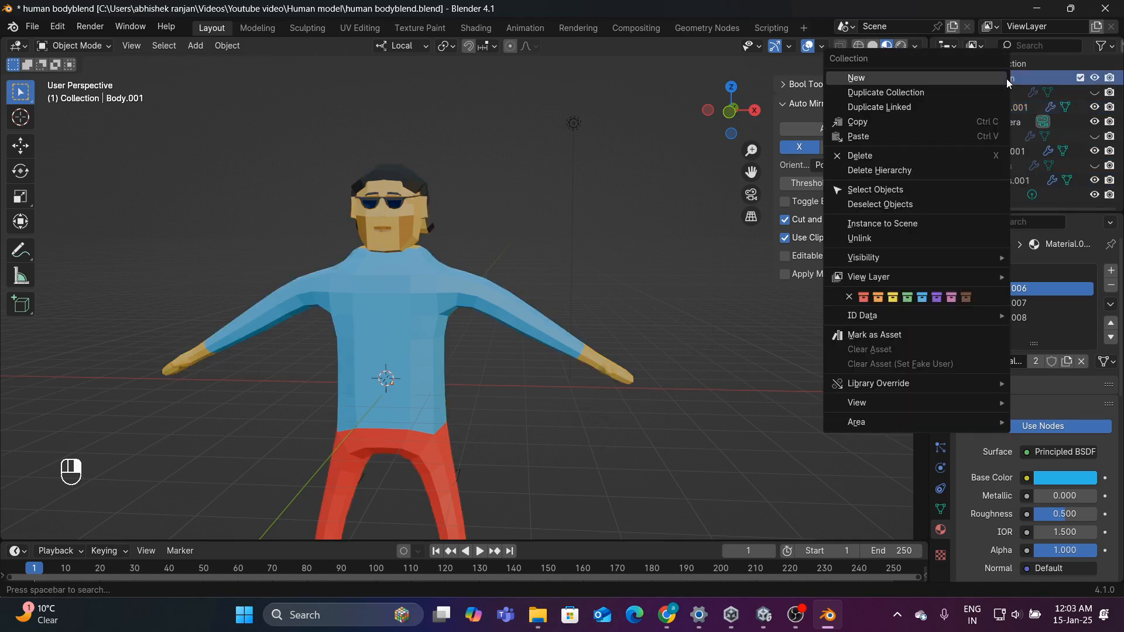
pyautogui.click(986, 77)
pyautogui.click(1027, 97)
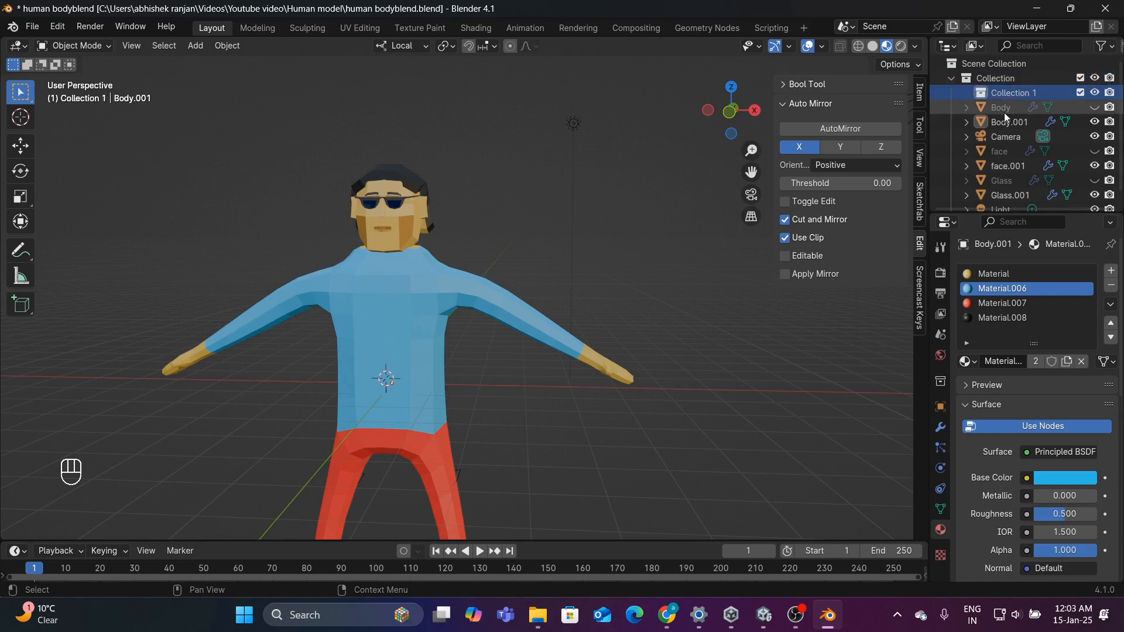
# - Move the hidden original Body, face and Glass objects into Collection 1
pyautogui.moveTo(1002, 108); pyautogui.dragTo(1009, 96)
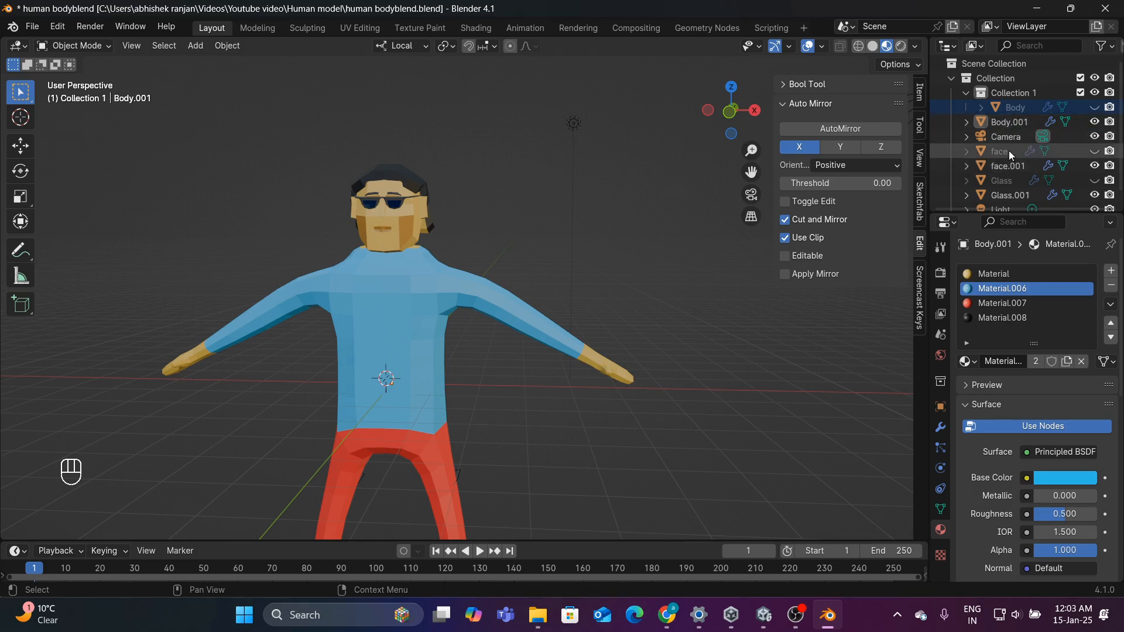
pyautogui.moveTo(1009, 152); pyautogui.dragTo(1003, 94)
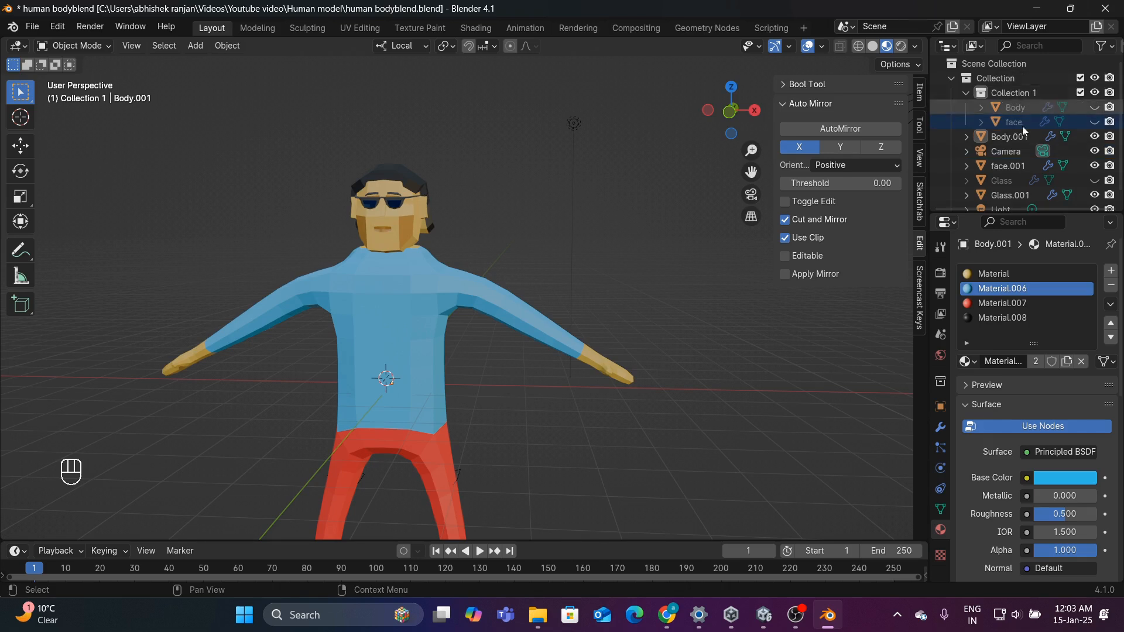
pyautogui.moveTo(1005, 178); pyautogui.dragTo(1019, 99)
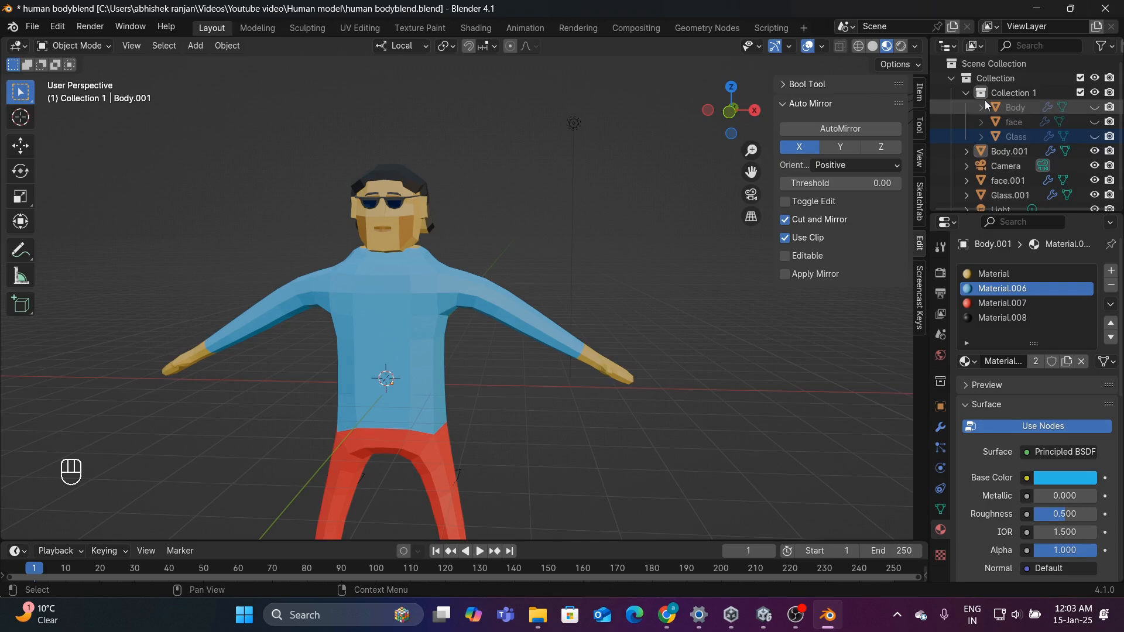
# - Create a second collection inside the main Collection and move Body.001, face.001 and Glass.001 into it
pyautogui.rightClick(993, 81)
pyautogui.click(993, 81)
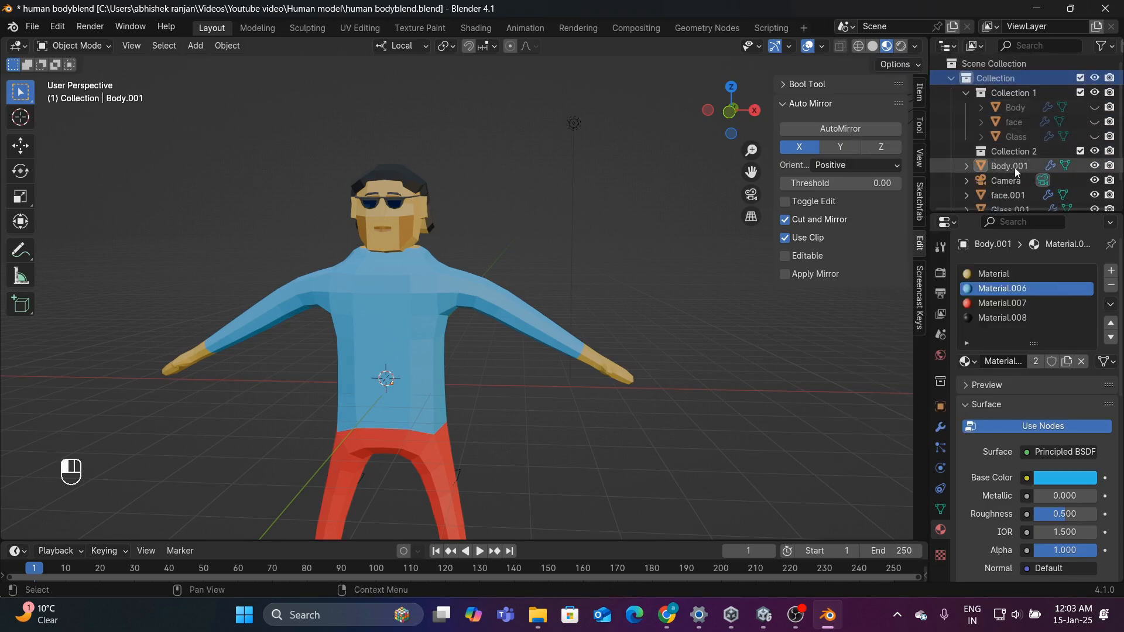
pyautogui.moveTo(1014, 167); pyautogui.dragTo(1020, 155)
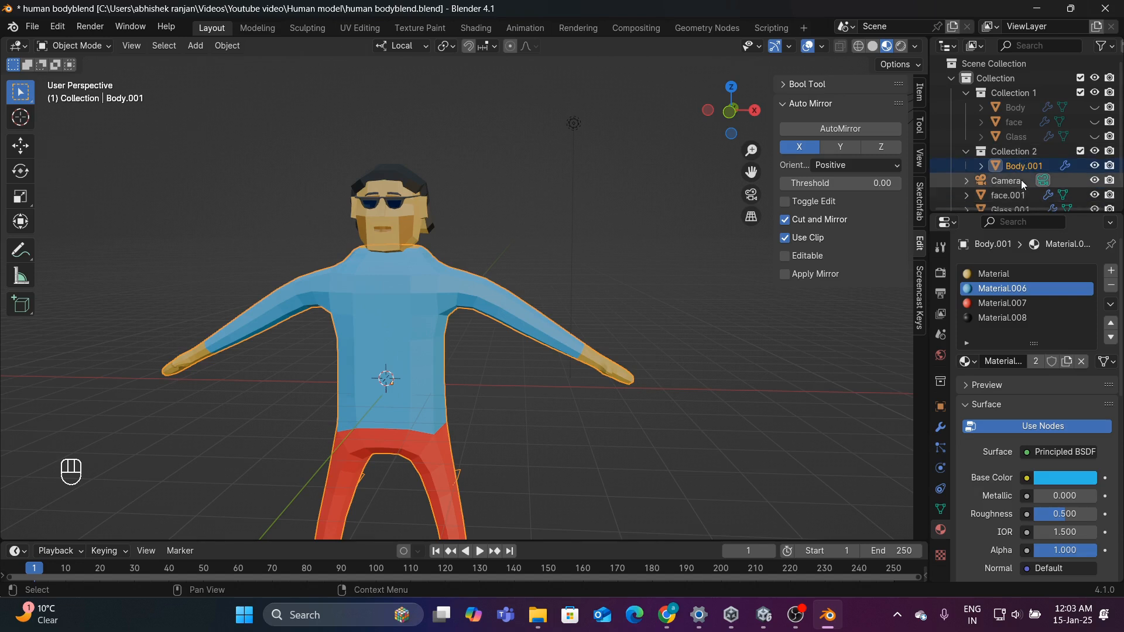
pyautogui.scroll(-2, 1012, 188)
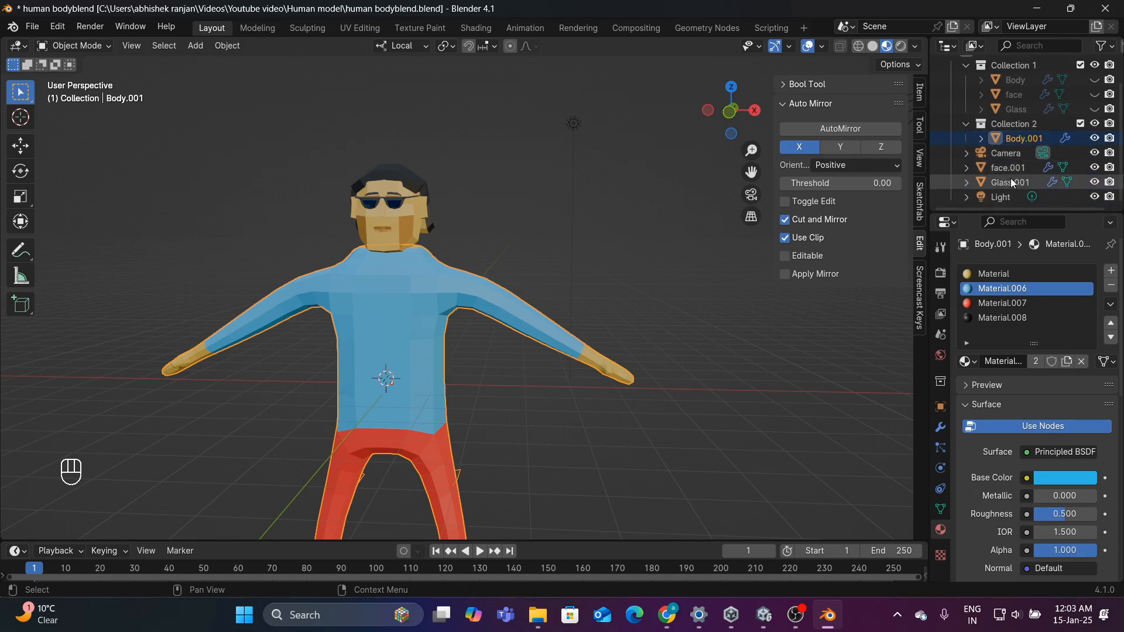
pyautogui.click(1012, 166)
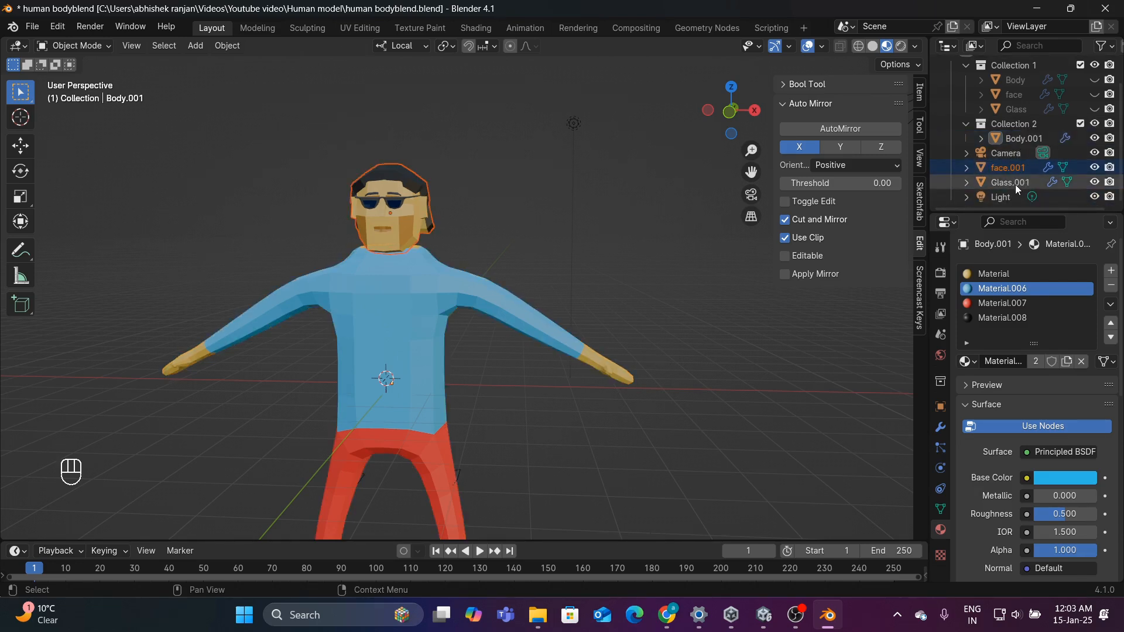
pyautogui.moveTo(1013, 184); pyautogui.dragTo(1002, 131)
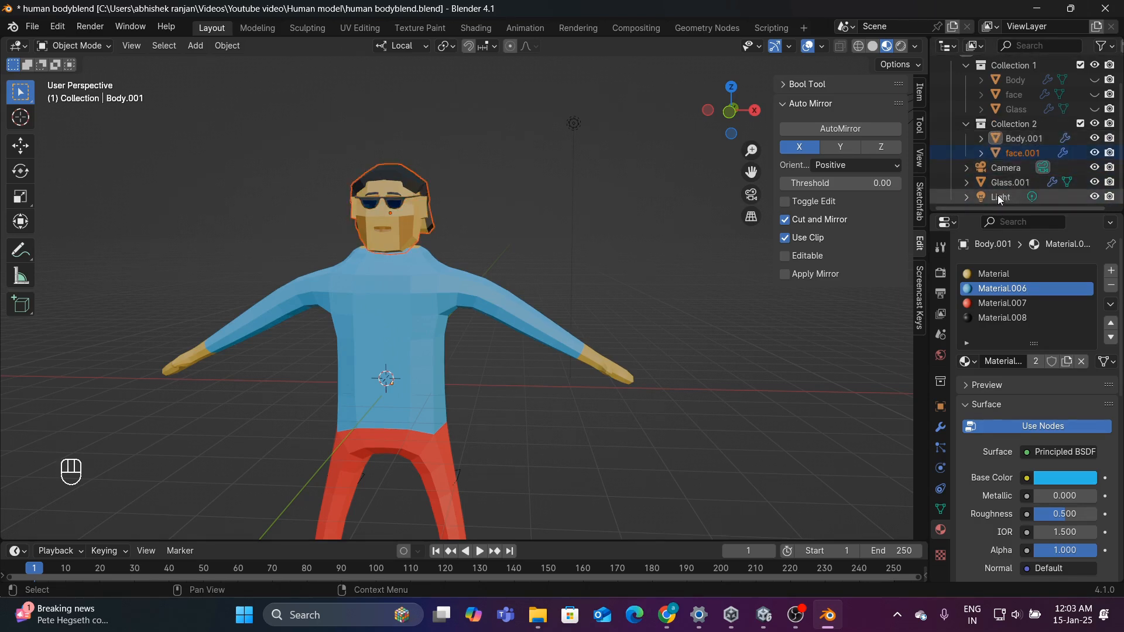
pyautogui.moveTo(999, 181); pyautogui.dragTo(1008, 130)
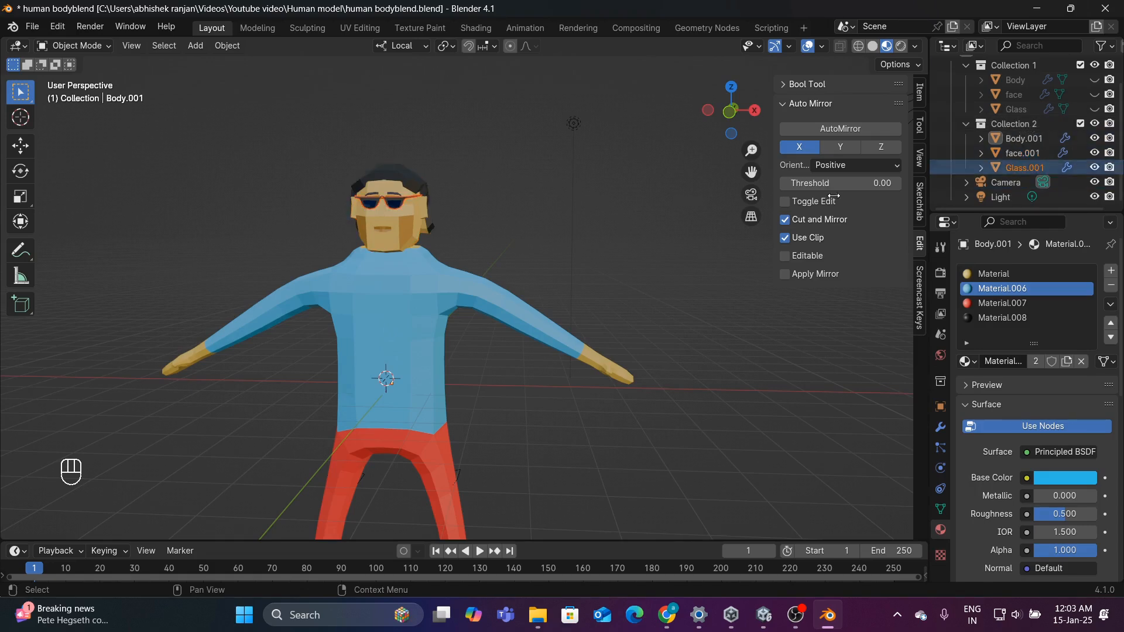
# - Select all objects of Collection 2 and move them about 8.6 m along the local X axis
pyautogui.scroll(-4, 399, 292)
pyautogui.scroll(4, 399, 293)
pyautogui.scroll(-4, 399, 293)
pyautogui.scroll(-4, 410, 298)
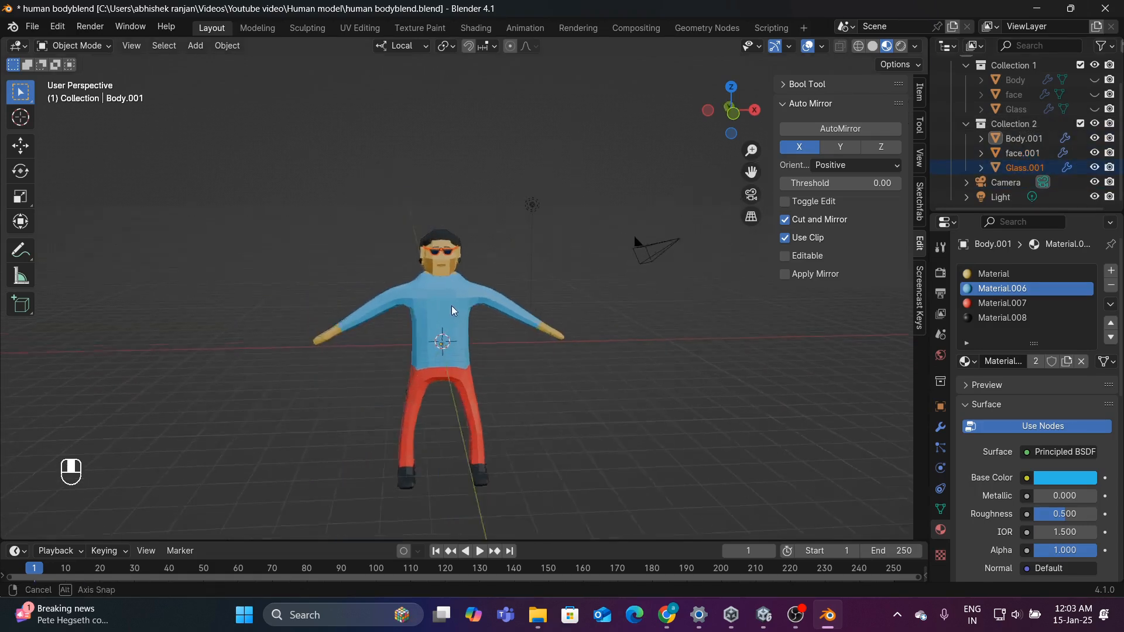
pyautogui.click(1016, 124)
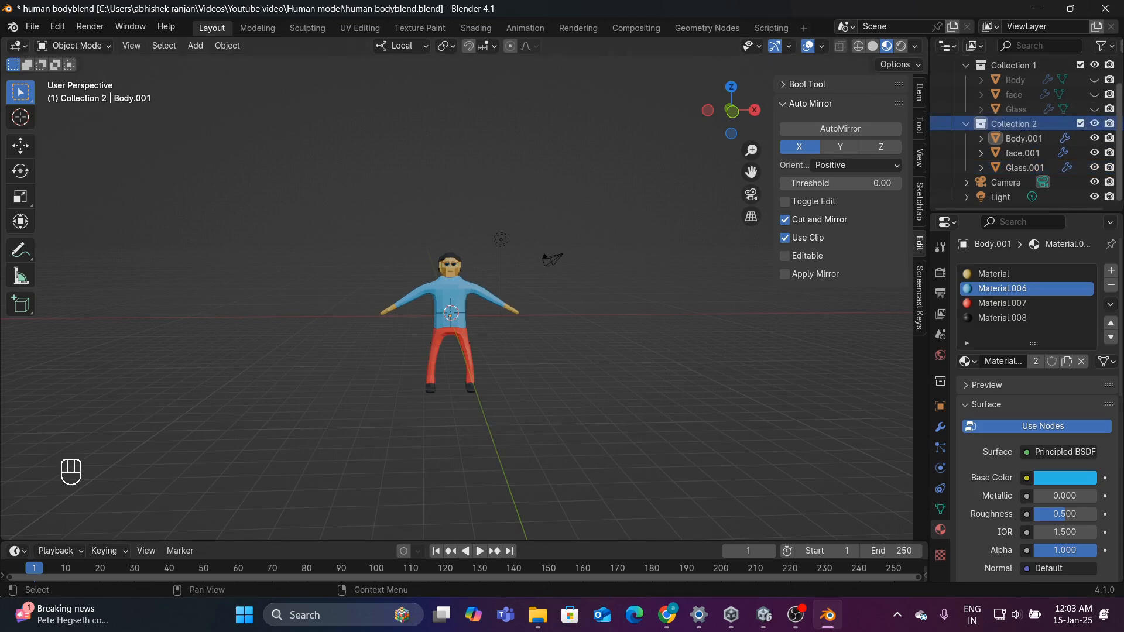
pyautogui.rightClick(1041, 123)
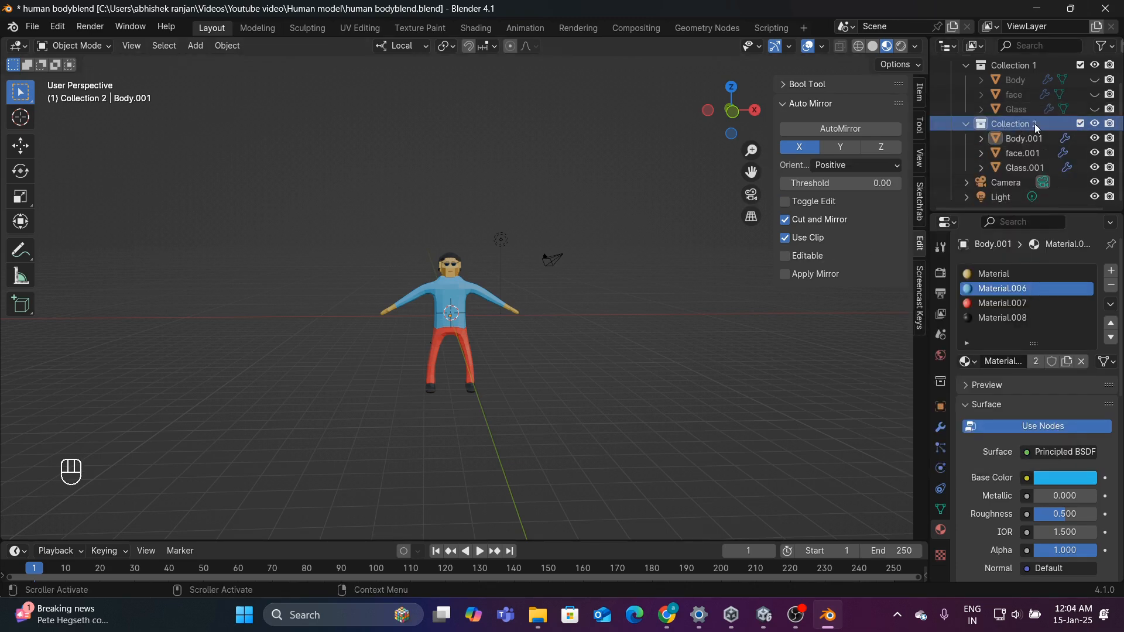
pyautogui.rightClick(1034, 124)
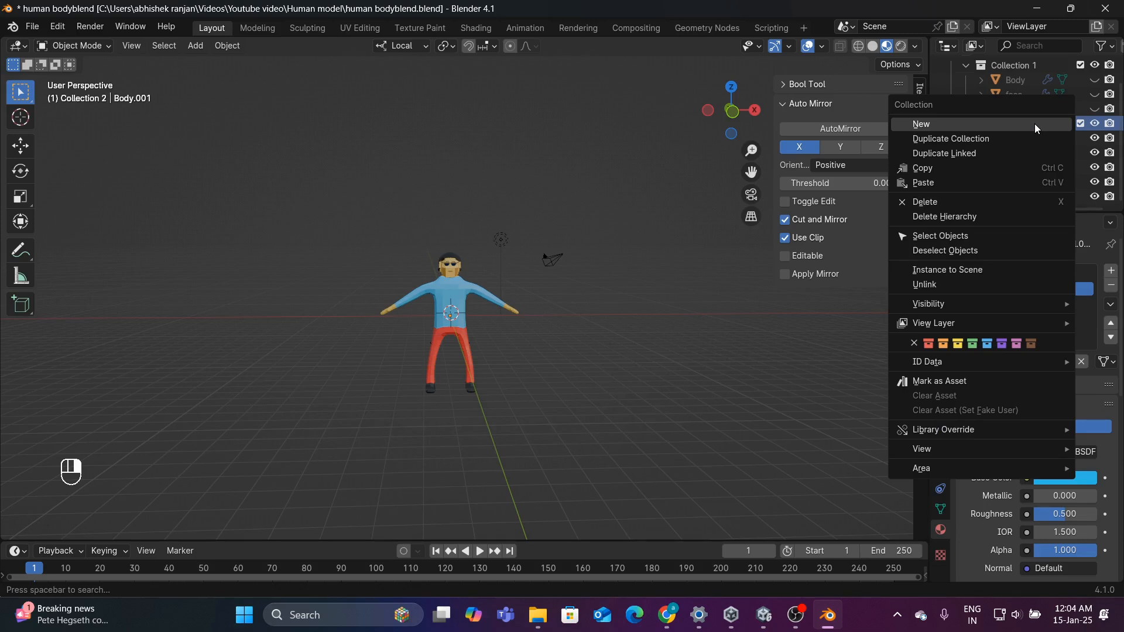
pyautogui.click(995, 239)
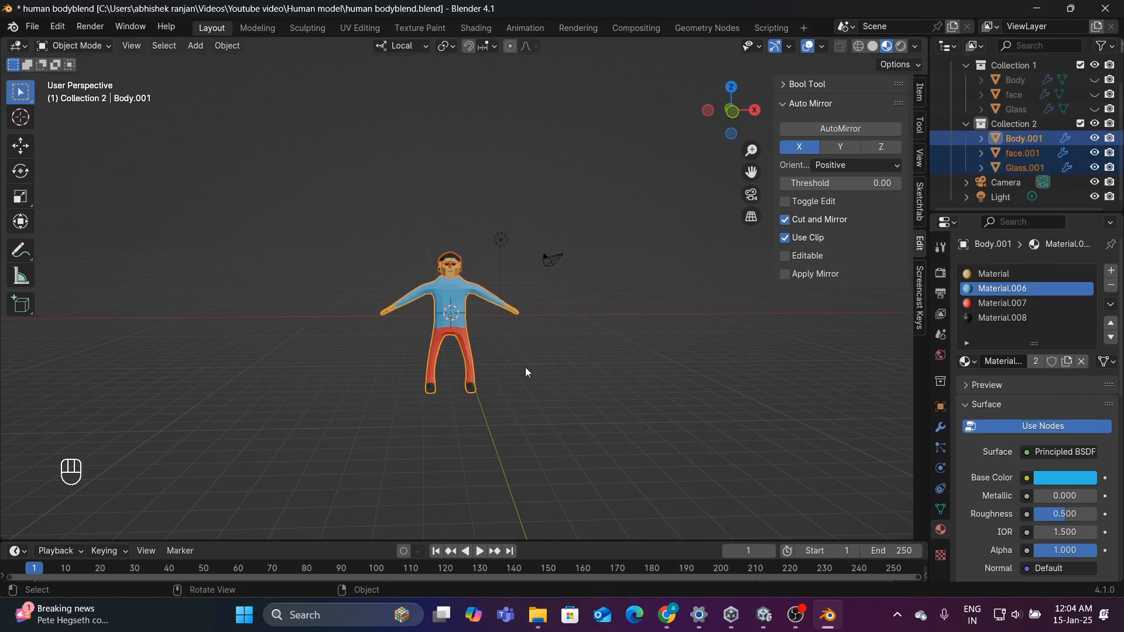
pyautogui.press('g')
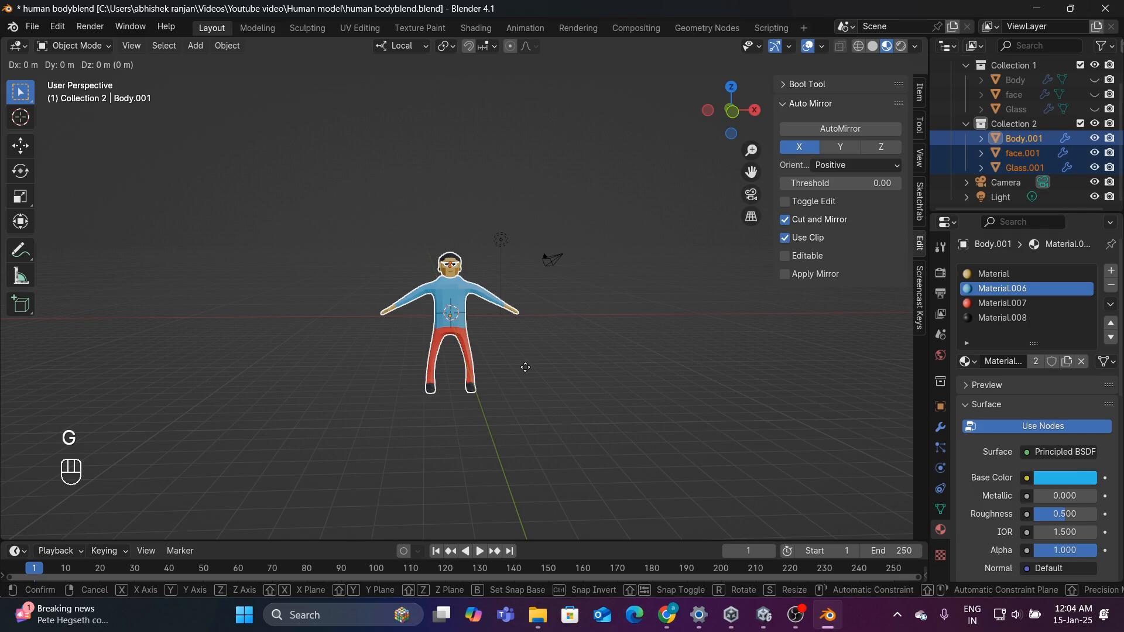
pyautogui.press('x')
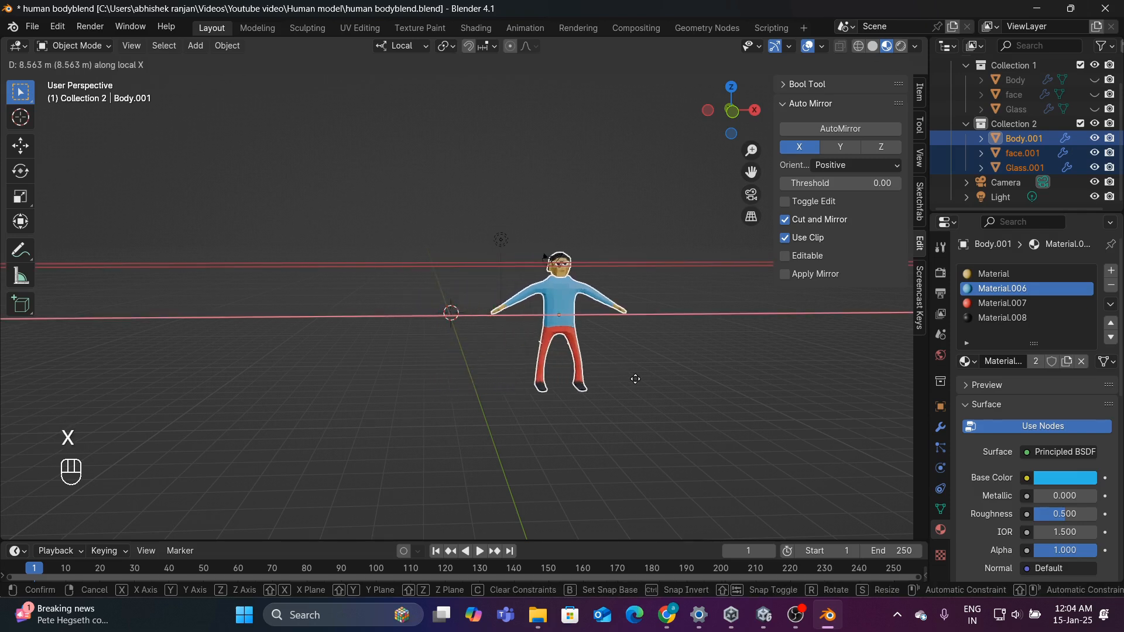
pyautogui.click(635, 379)
# - Unhide the original Body, face and Glass in Collection 1 and clear the selection
pyautogui.click(1094, 80)
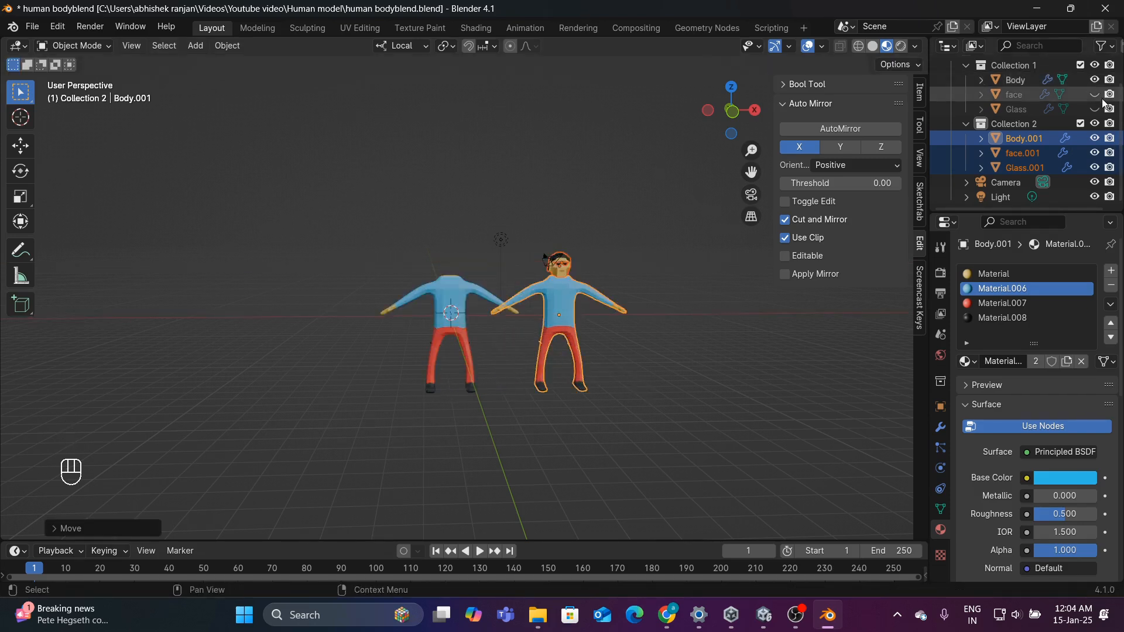
pyautogui.click(1094, 94)
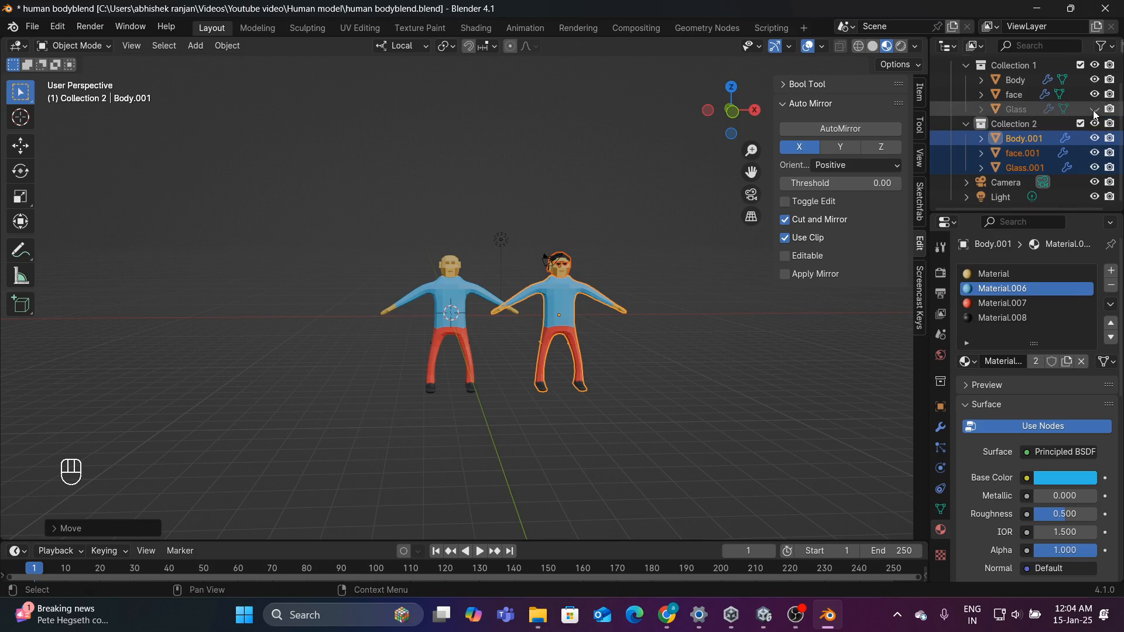
pyautogui.click(1093, 109)
pyautogui.scroll(3, 676, 238)
pyautogui.click(823, 377)
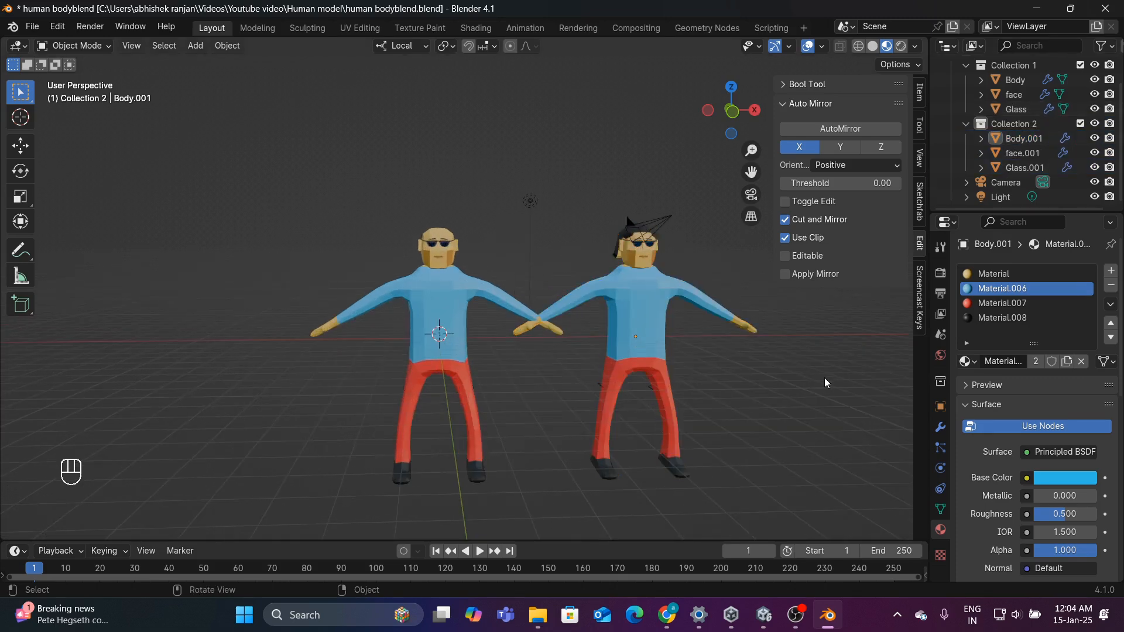
# - Examine the bald and the black-haired characters side by side from the front and the side
pyautogui.moveTo(824, 378); pyautogui.dragTo(770, 385, button='middle')
pyautogui.scroll(3, 717, 366)
pyautogui.scroll(-3, 658, 324)
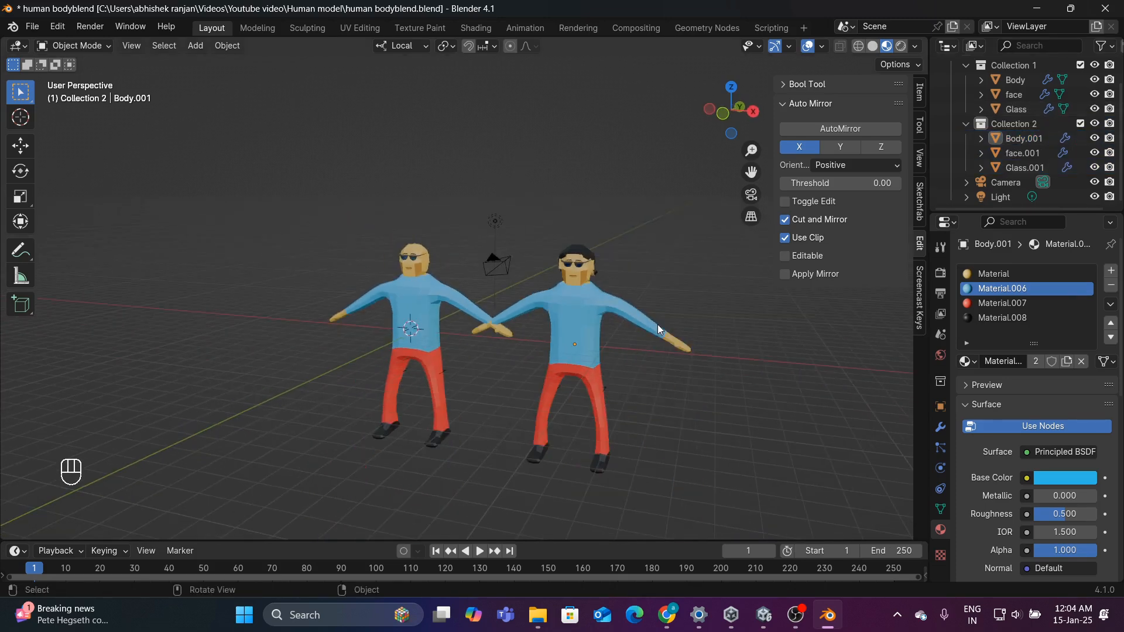
pyautogui.click(607, 323)
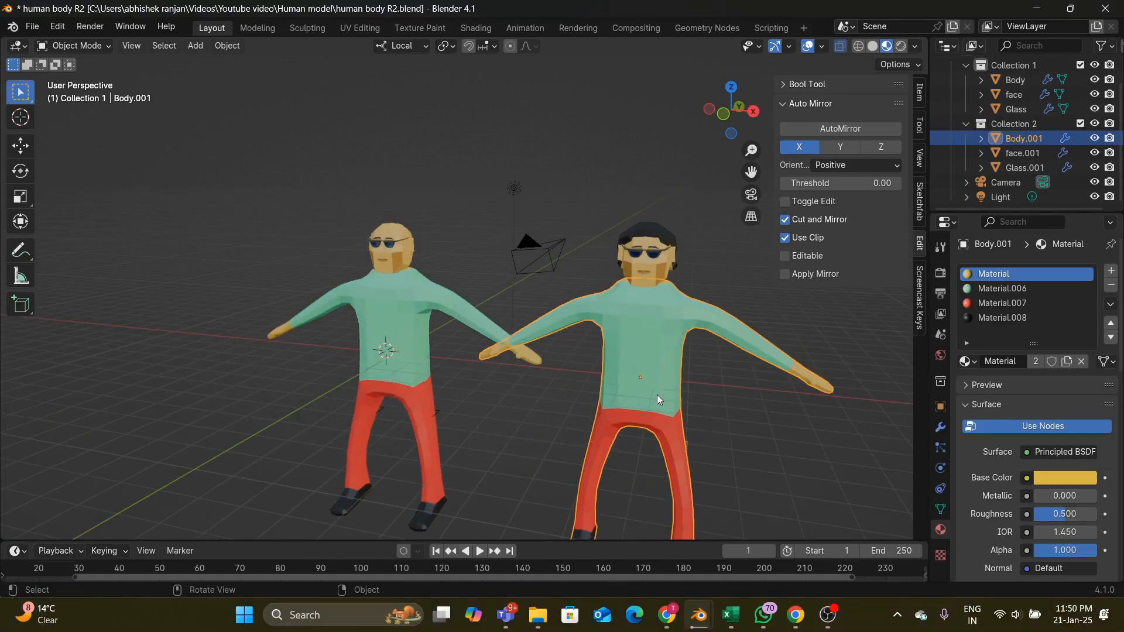
pyautogui.scroll(-3, 656, 395)
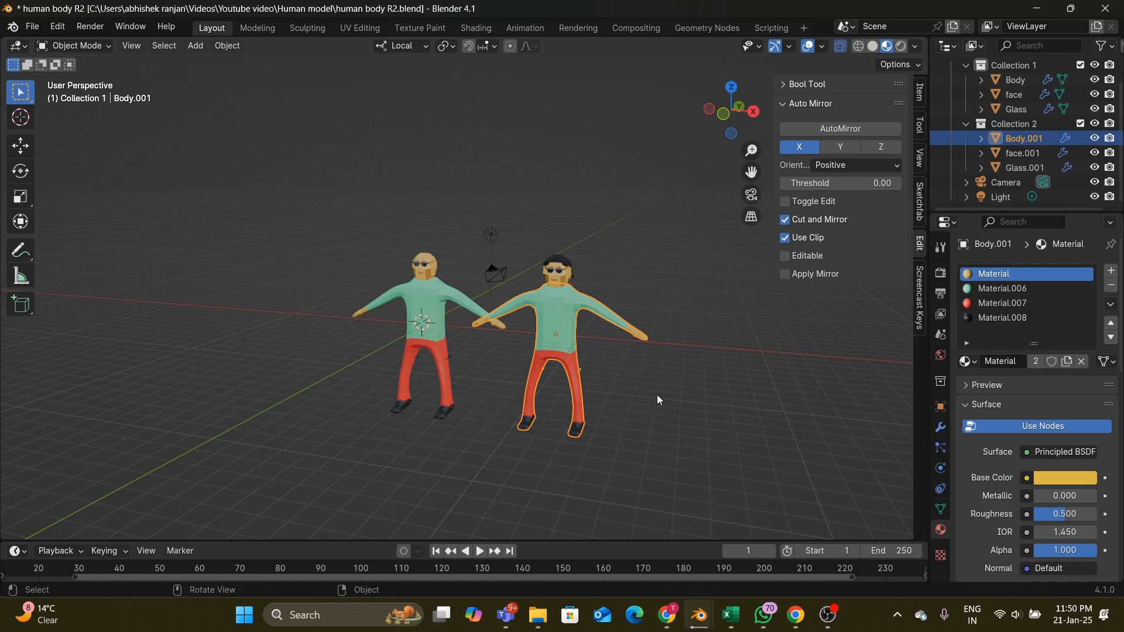
pyautogui.scroll(3, 657, 394)
pyautogui.scroll(-2, 656, 394)
pyautogui.moveTo(657, 395); pyautogui.dragTo(591, 384, button='middle')
pyautogui.scroll(4, 611, 384)
pyautogui.scroll(-3, 595, 387)
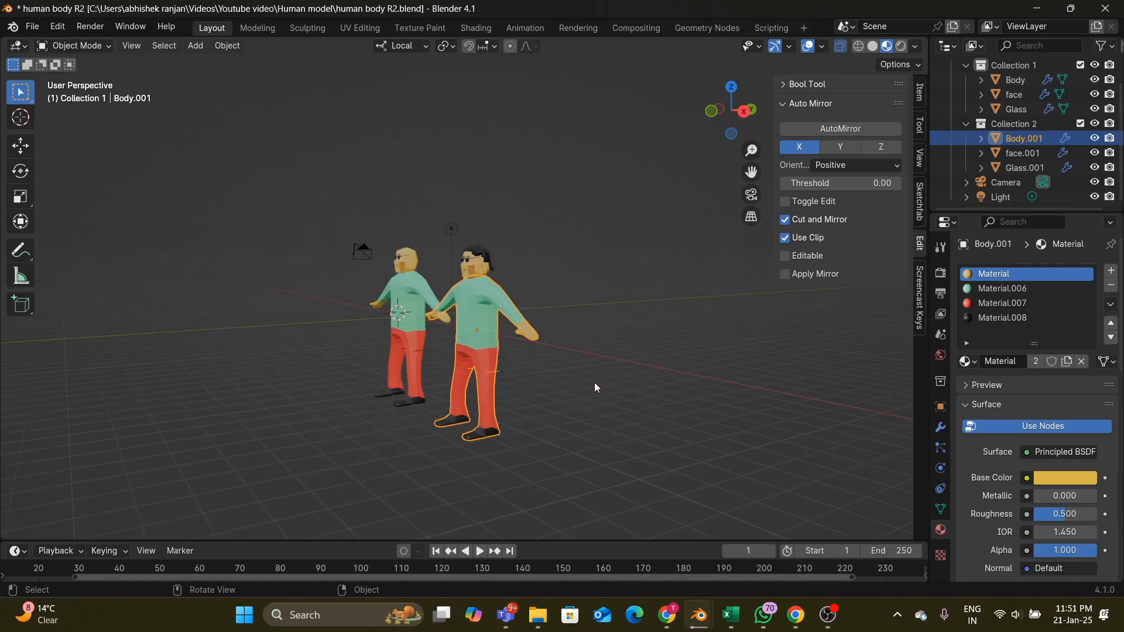
pyautogui.scroll(2, 605, 389)
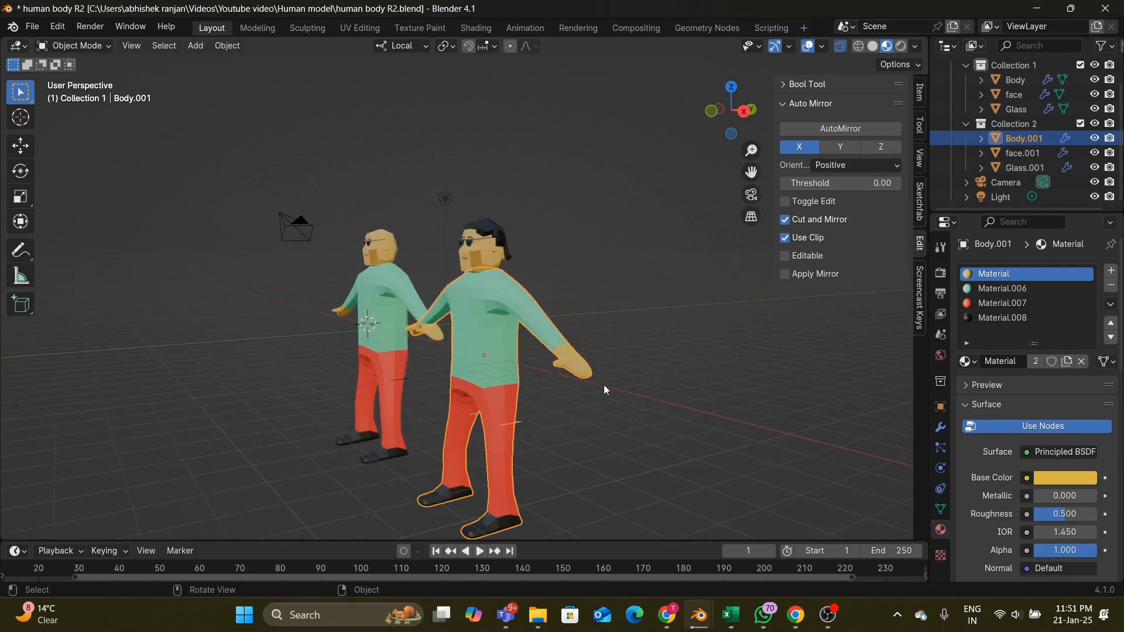
pyautogui.moveTo(622, 396); pyautogui.dragTo(742, 414, button='middle')
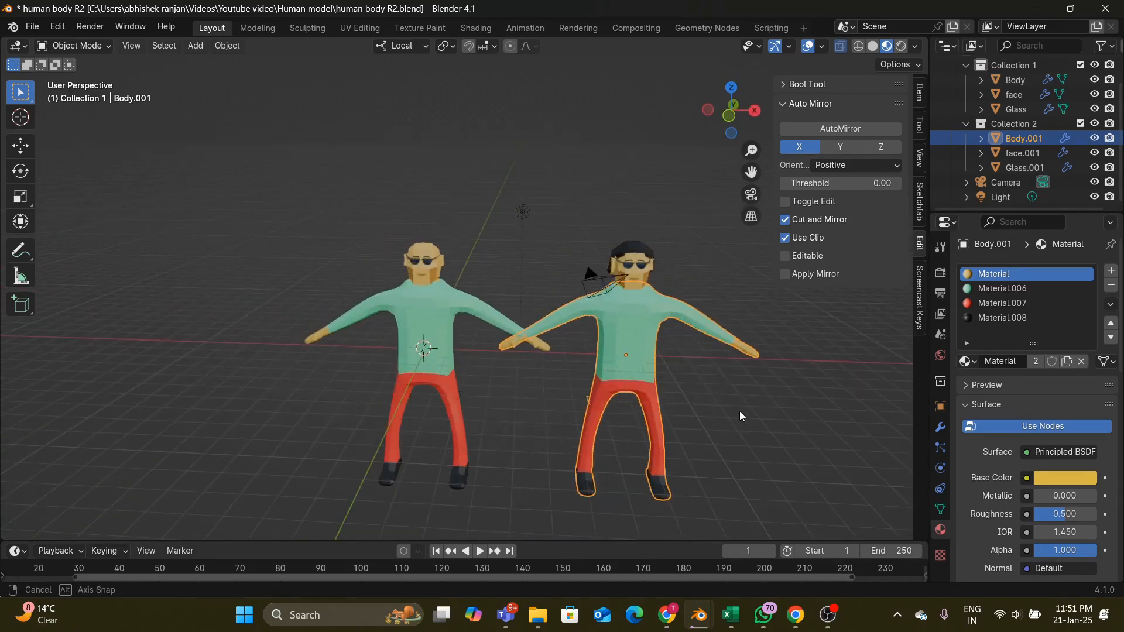
pyautogui.click(444, 316)
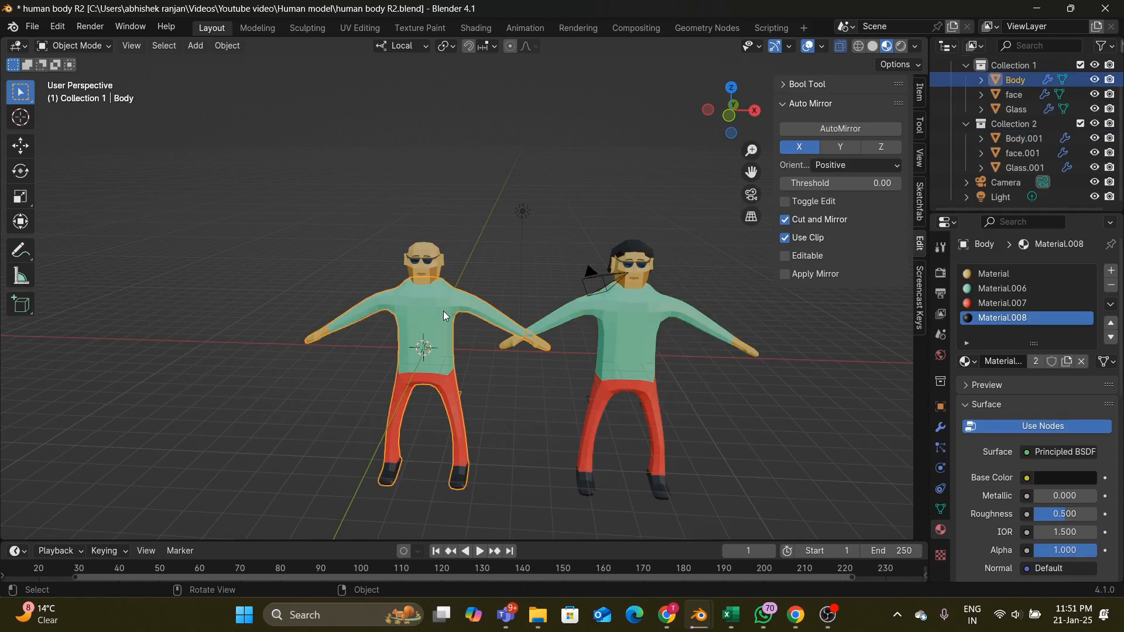
pyautogui.click(413, 255)
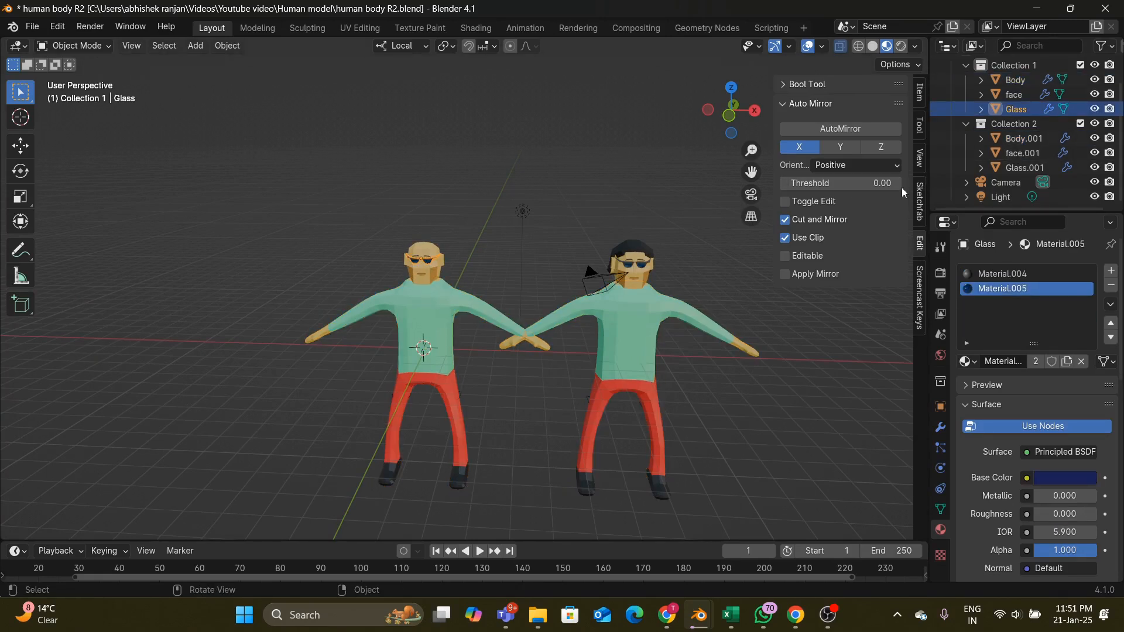
# - Hide Collection 1 and select the black-haired character's body and glasses in turn
pyautogui.scroll(2, 1003, 141)
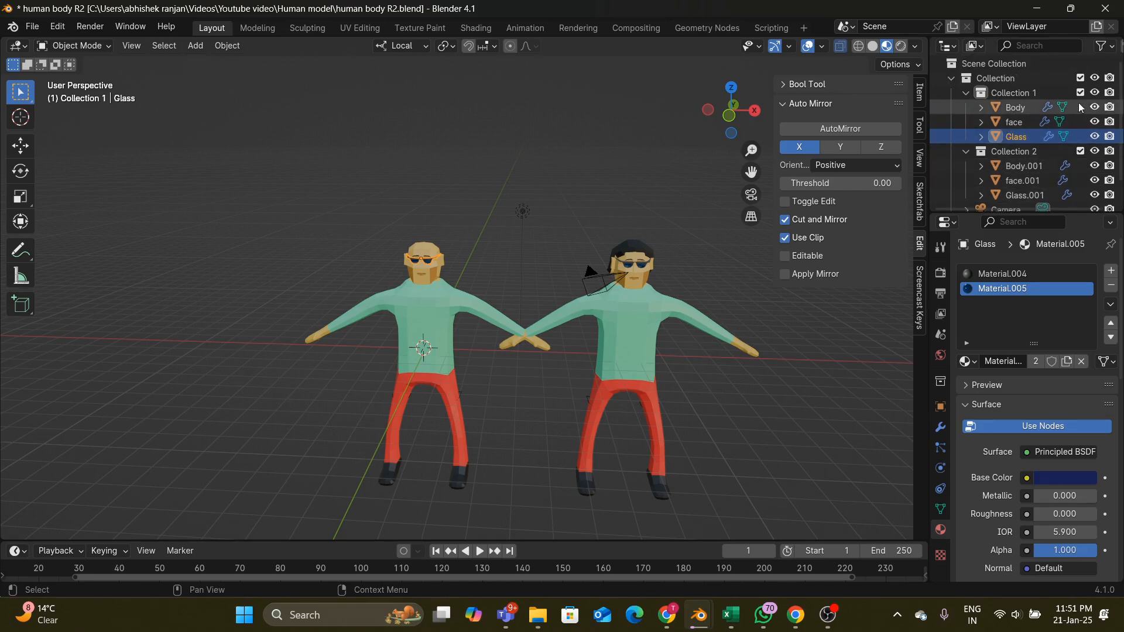
pyautogui.click(1095, 93)
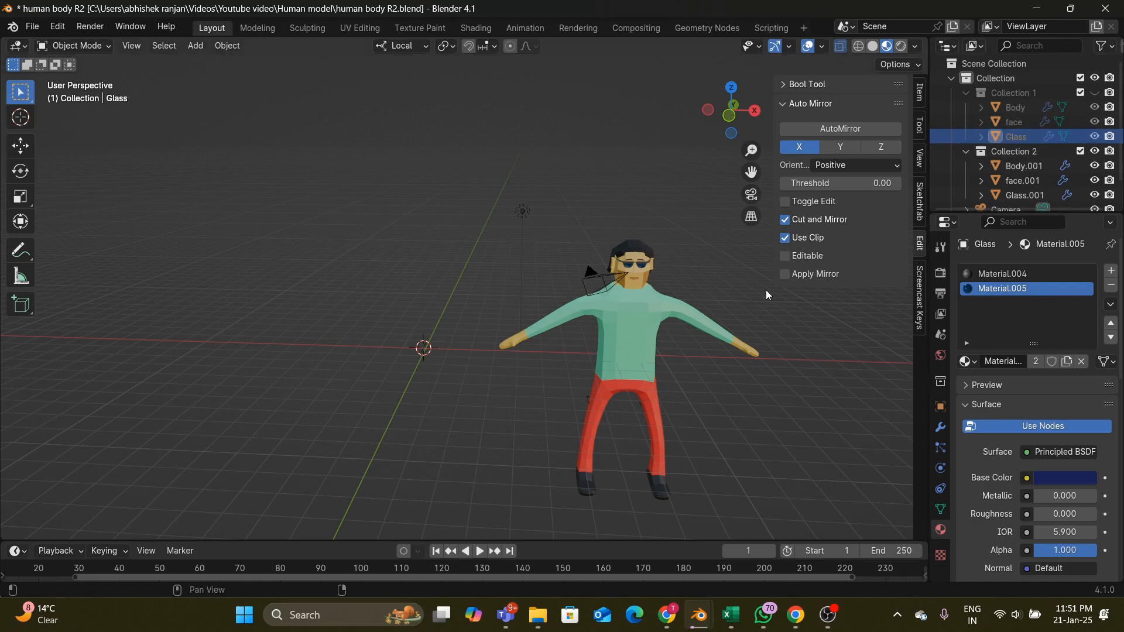
pyautogui.click(626, 395)
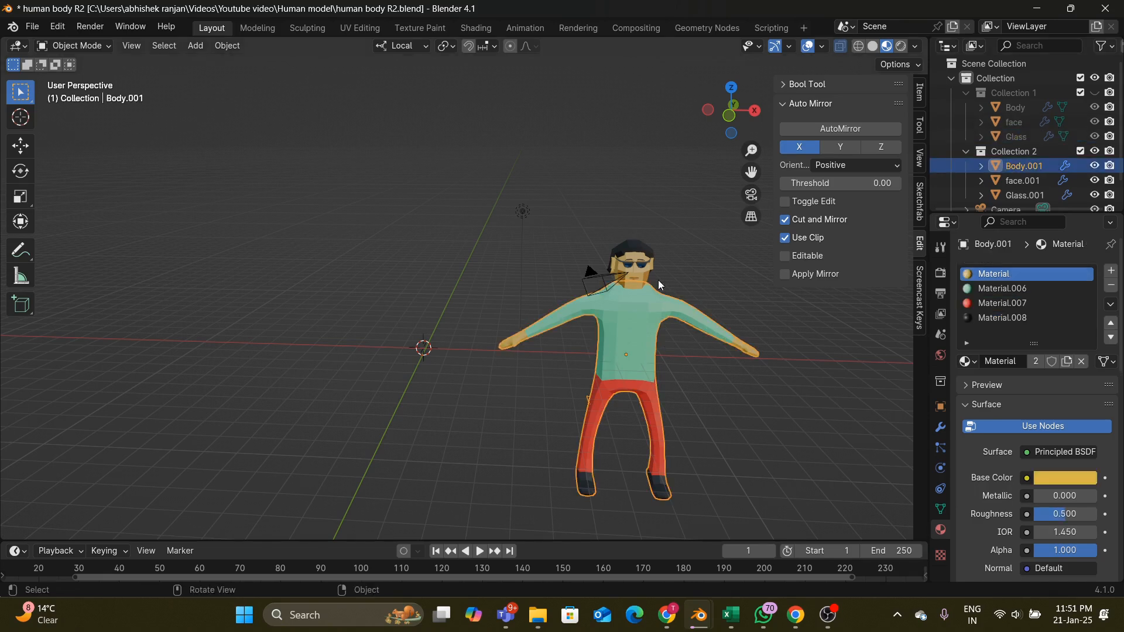
pyautogui.click(634, 267)
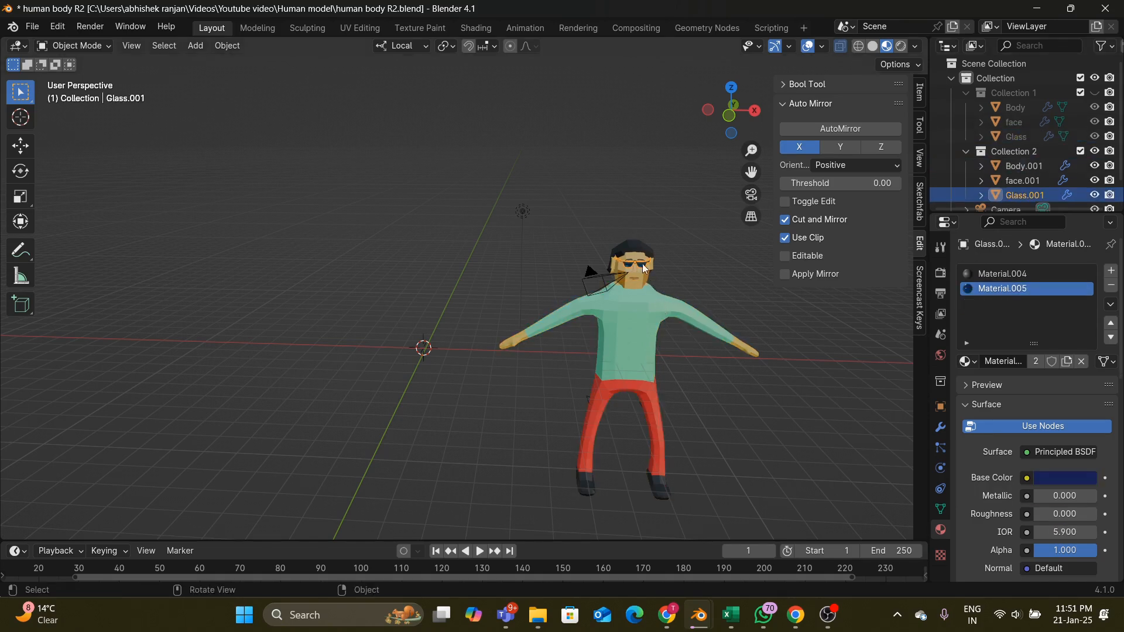
# - Try to move the black-haired character with the camera and light along their local X axes, and undo the move
pyautogui.moveTo(437, 194); pyautogui.dragTo(766, 484)
pyautogui.moveTo(769, 484); pyautogui.dragTo(808, 475, button='middle')
pyautogui.scroll(-2, 807, 475)
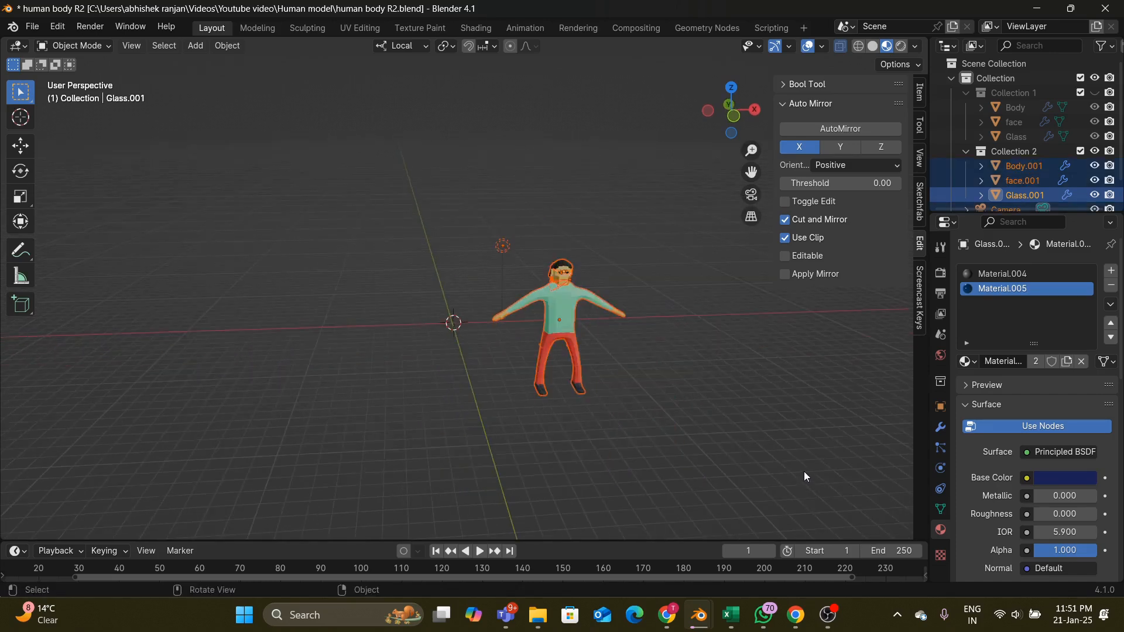
pyautogui.press('KP_1')
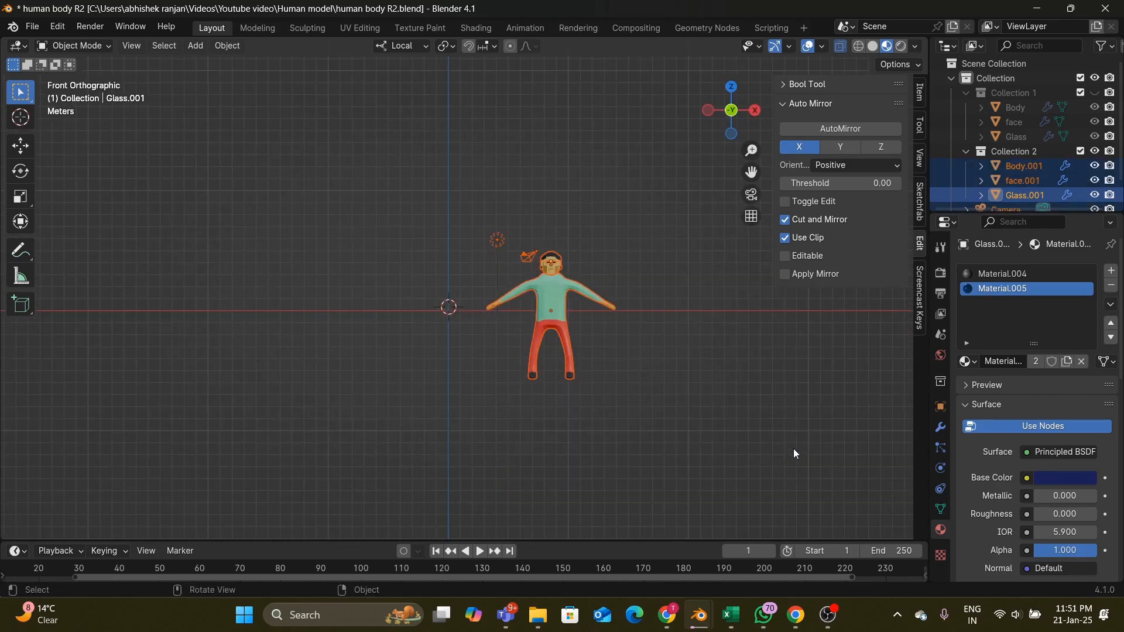
pyautogui.press('g')
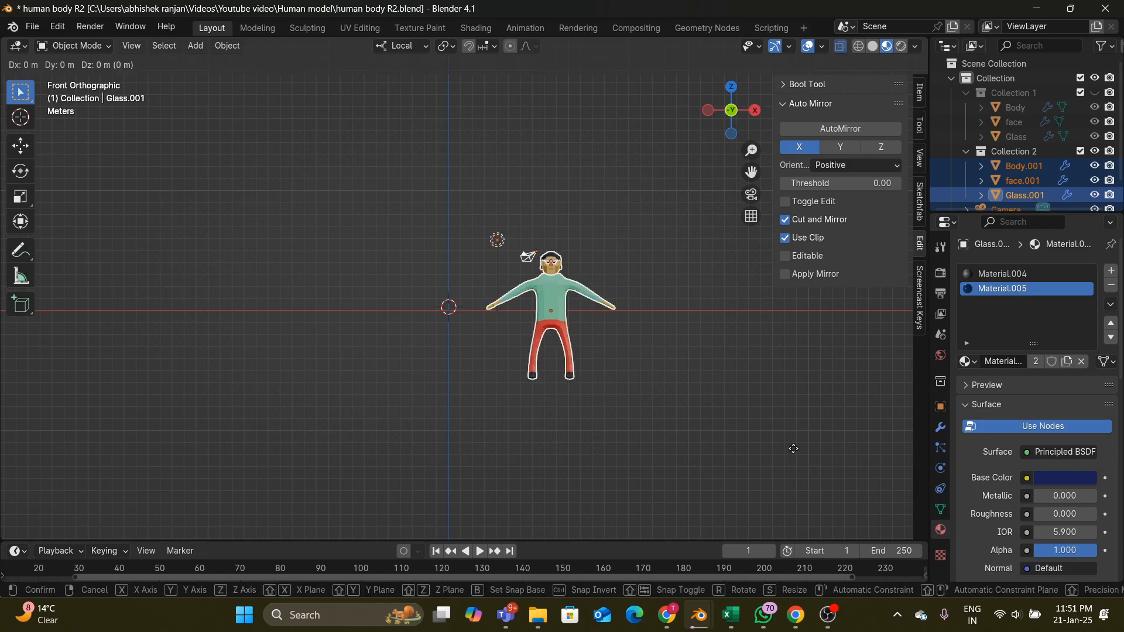
pyautogui.press('x')
pyautogui.click(741, 438)
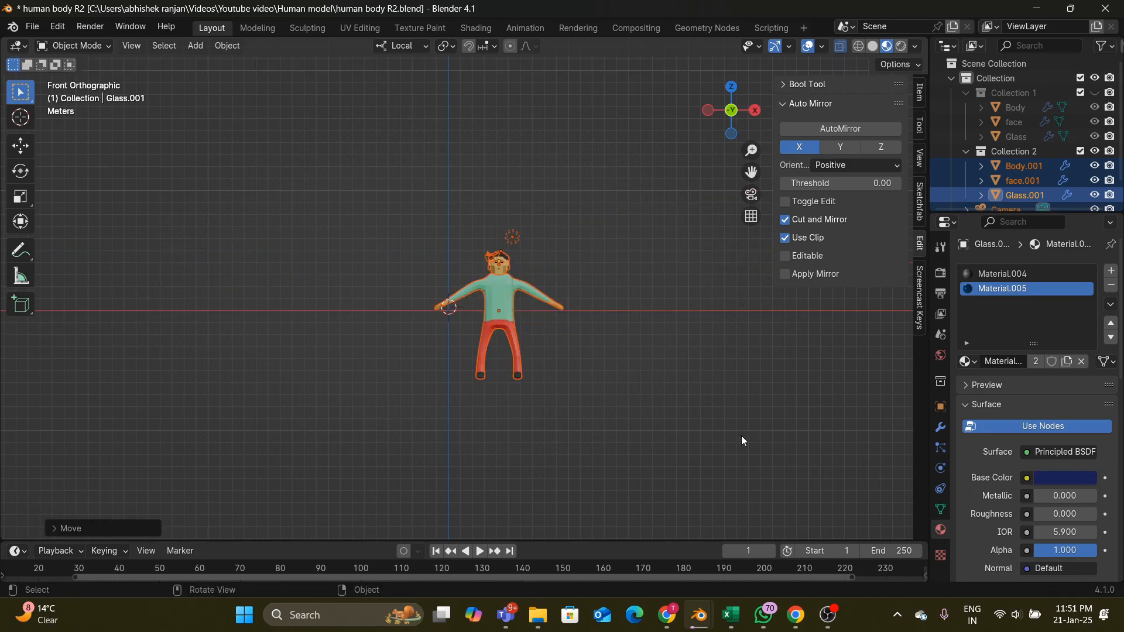
pyautogui.hotkey('ctrl', 'z')
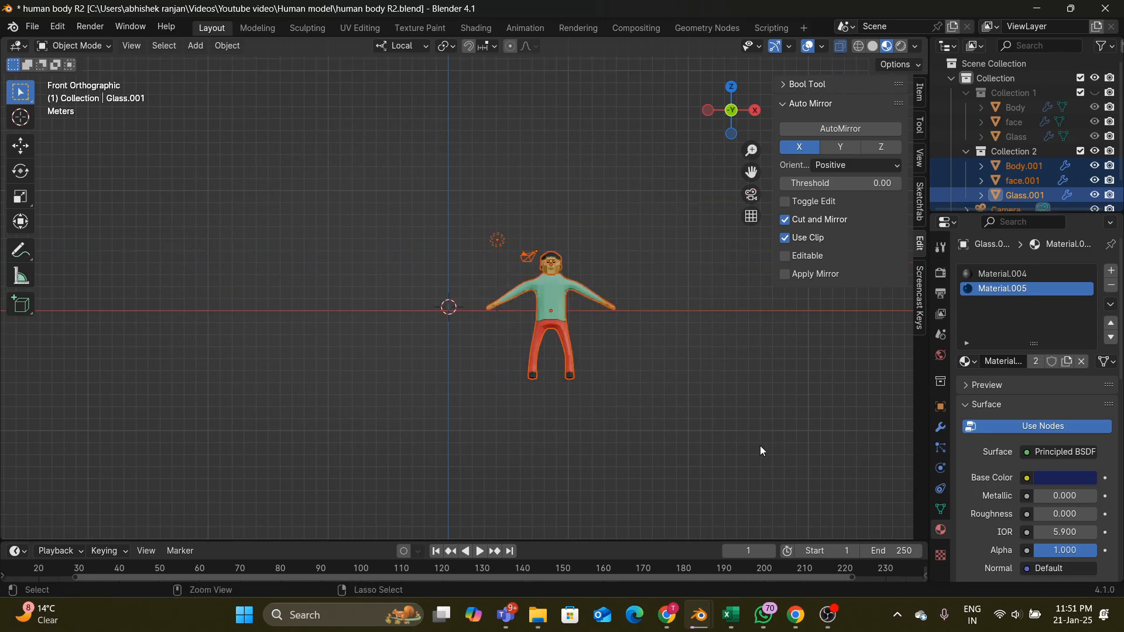
# - Set the transform orientation to Global and turn on the Screencast Keys display
pyautogui.click(424, 47)
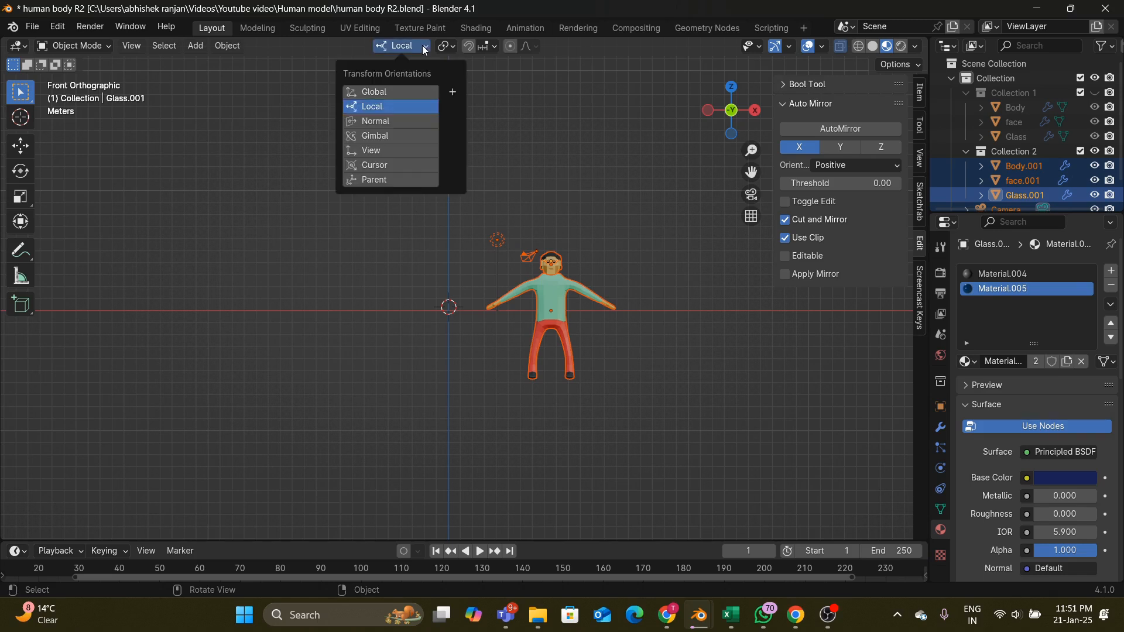
pyautogui.click(387, 93)
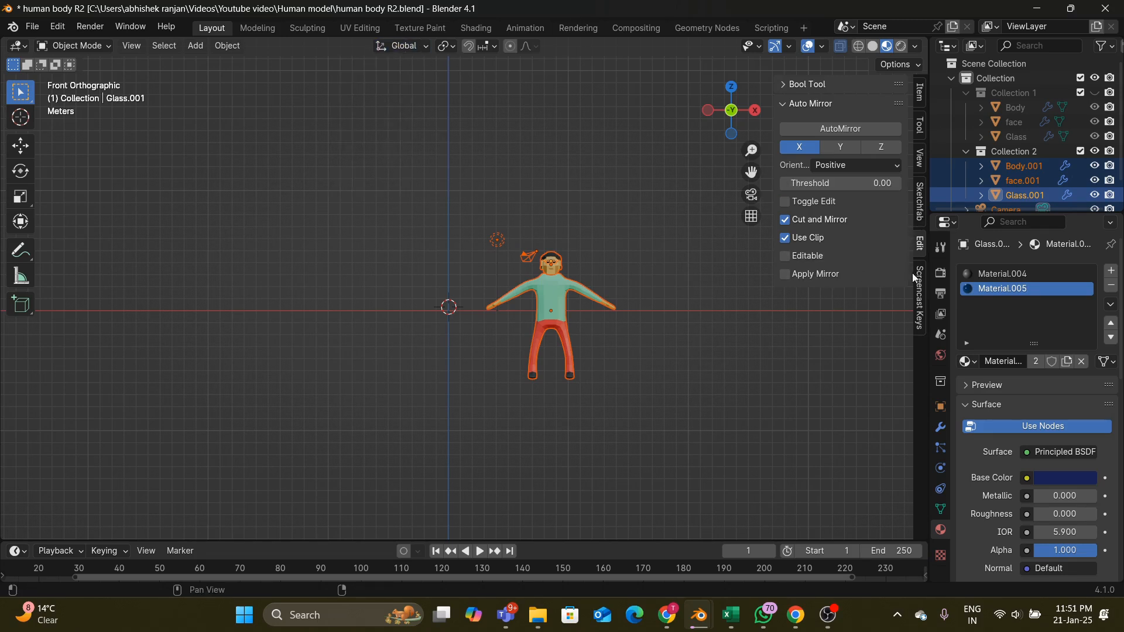
pyautogui.click(920, 322)
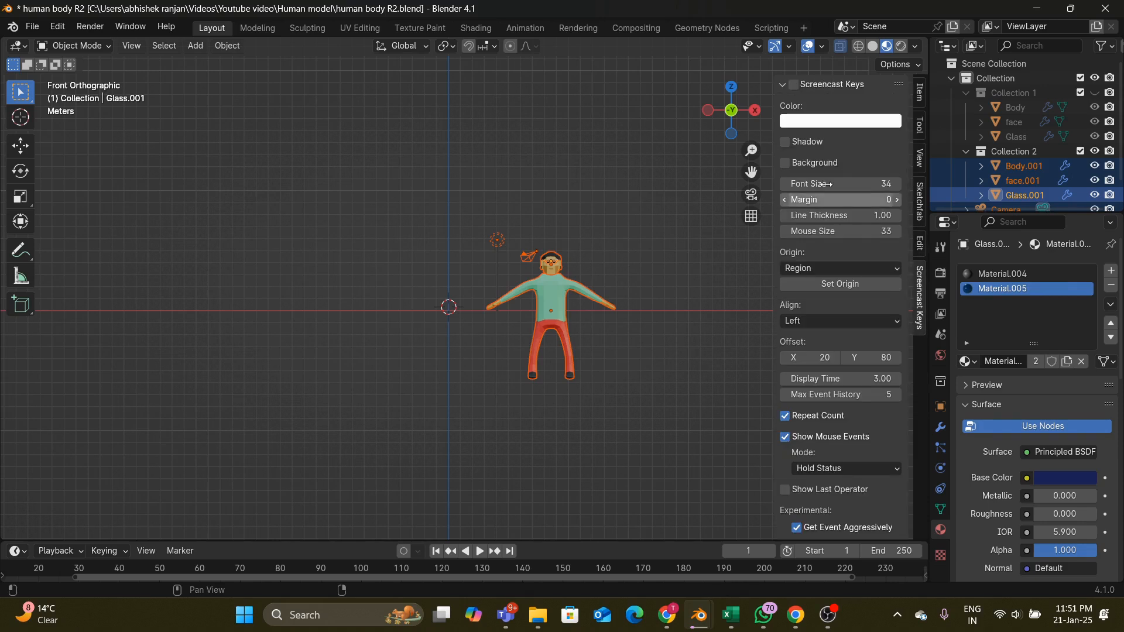
pyautogui.click(795, 84)
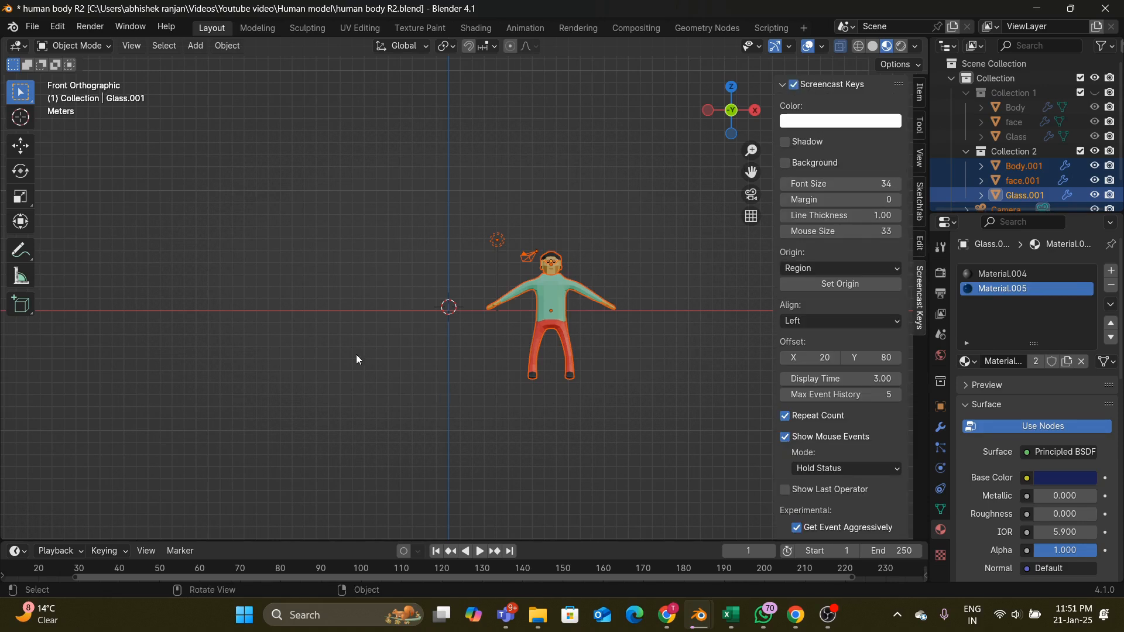
# - Delete the camera beside the black-haired character's head
pyautogui.click(522, 329)
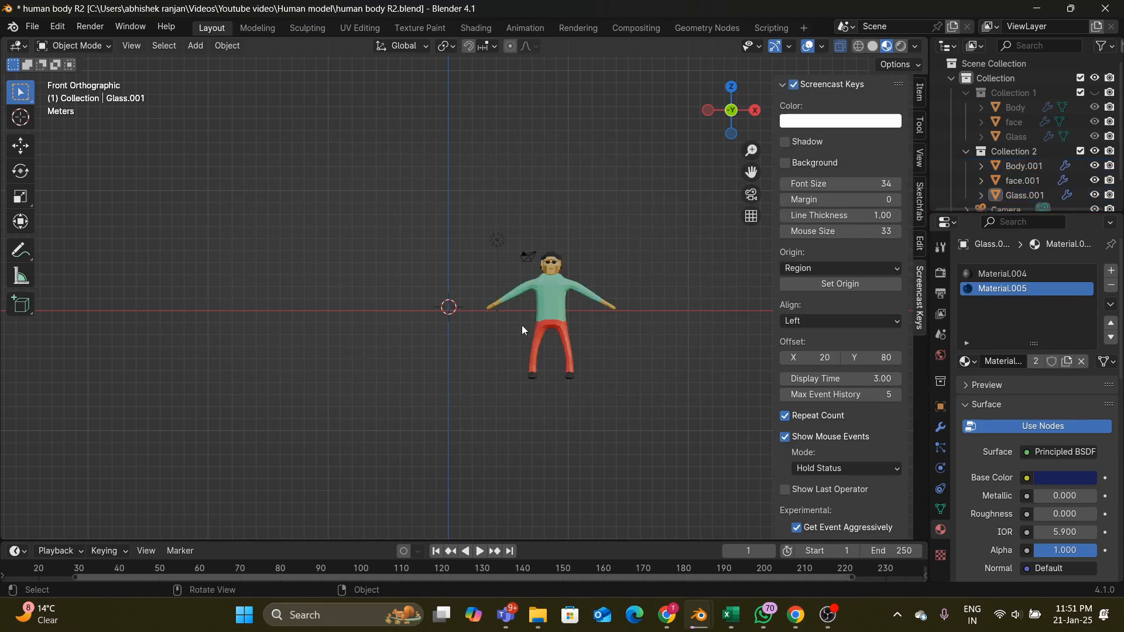
pyautogui.click(529, 257)
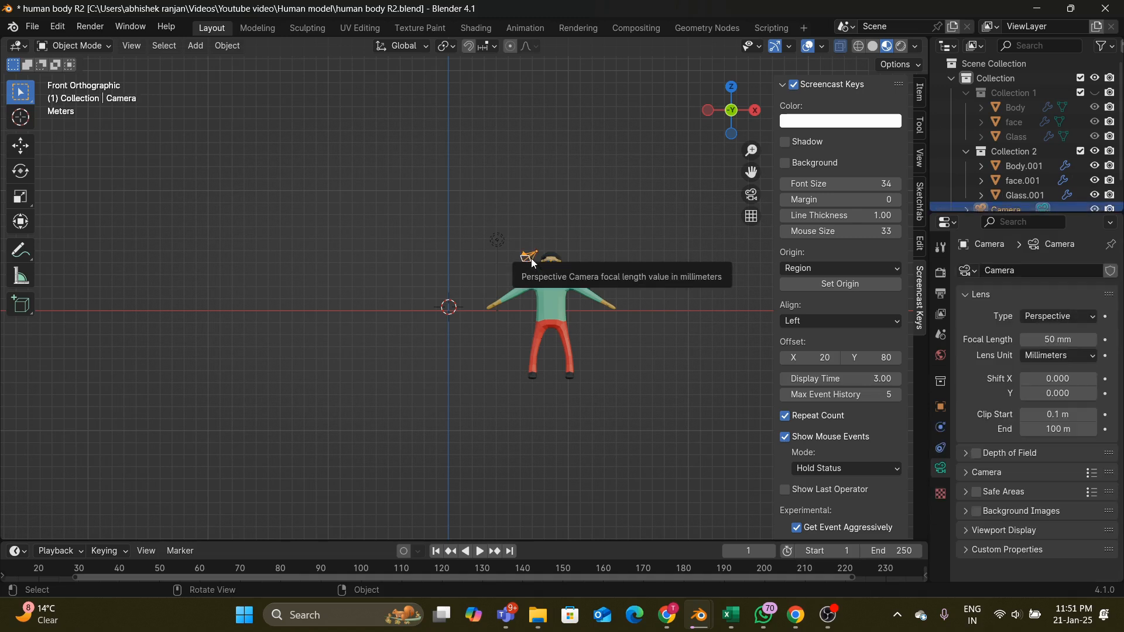
pyautogui.press('Delete')
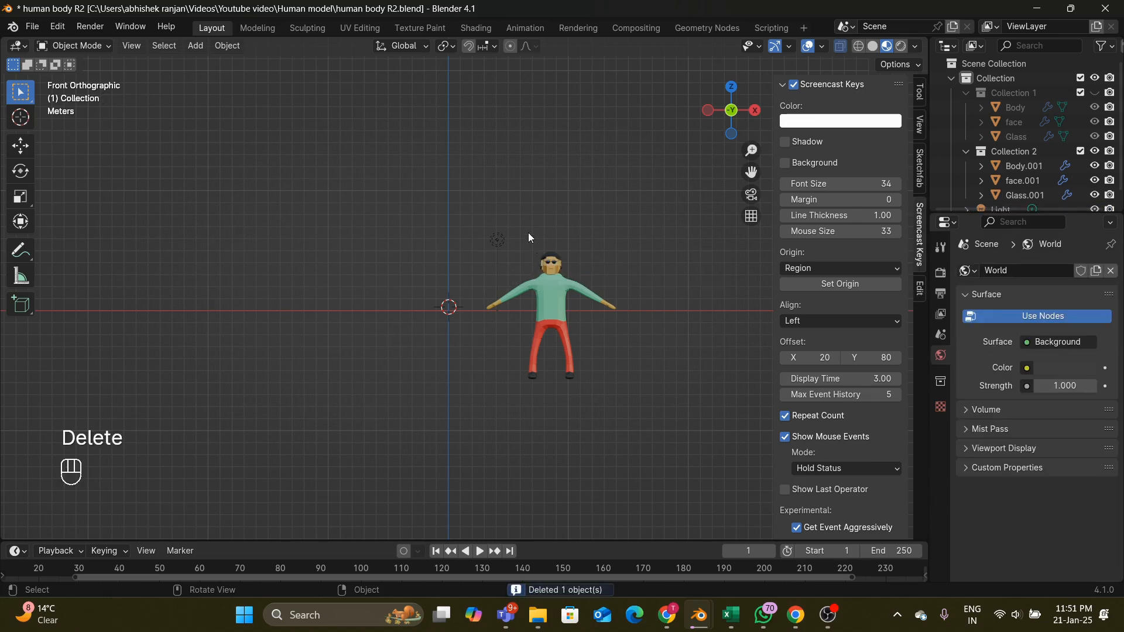
# - Select the whole black-haired character and move it about -8.5 m along the global X axis, onto the world origin
pyautogui.moveTo(518, 261); pyautogui.dragTo(620, 360)
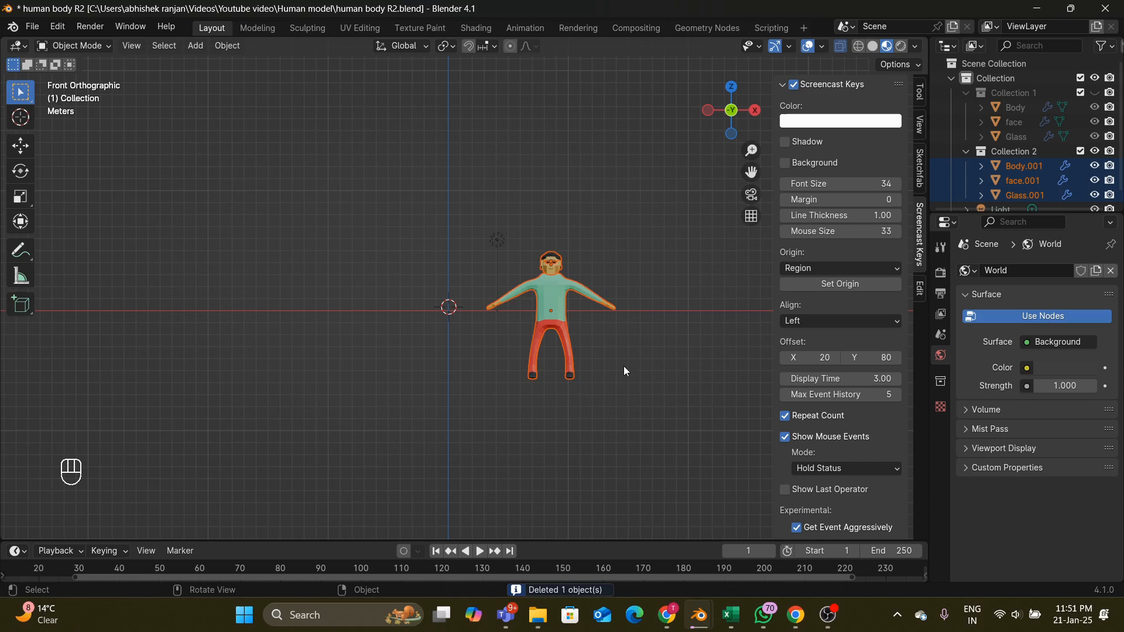
pyautogui.press('g')
pyautogui.press('x')
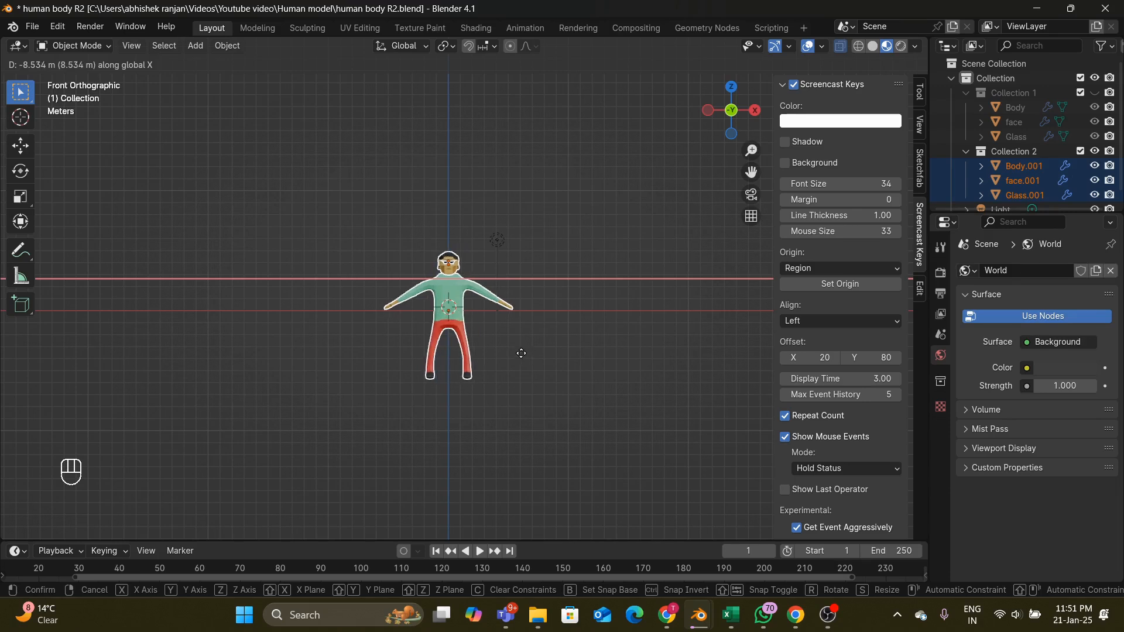
pyautogui.click(521, 353)
# - Raise the black-haired character along the global Z axis until its feet rest at ground level
pyautogui.press('g')
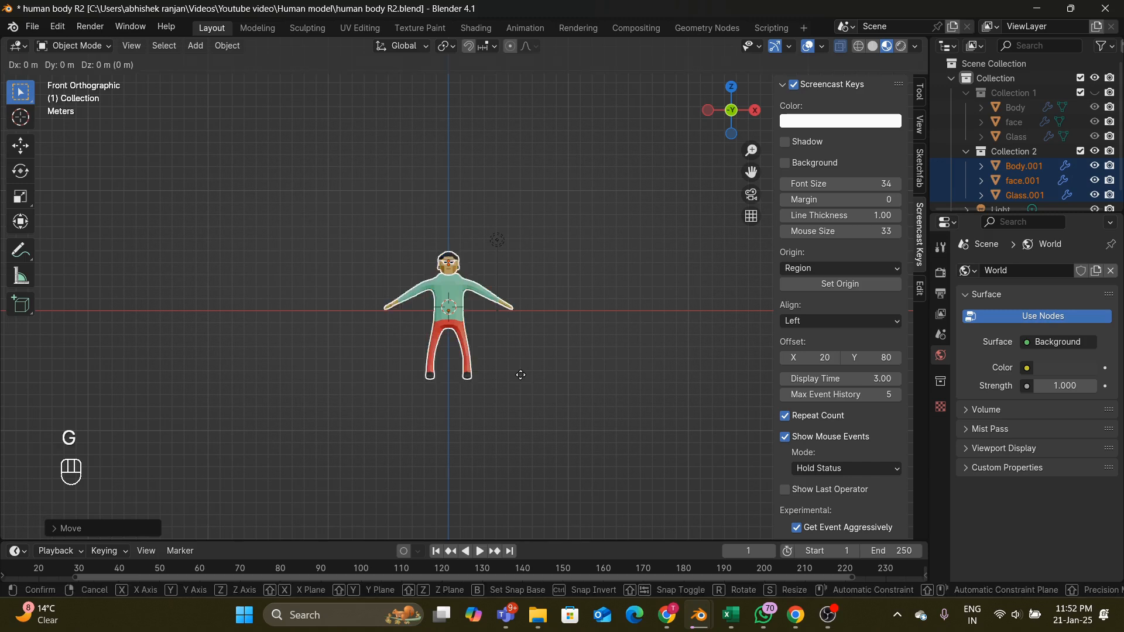
pyautogui.press('z')
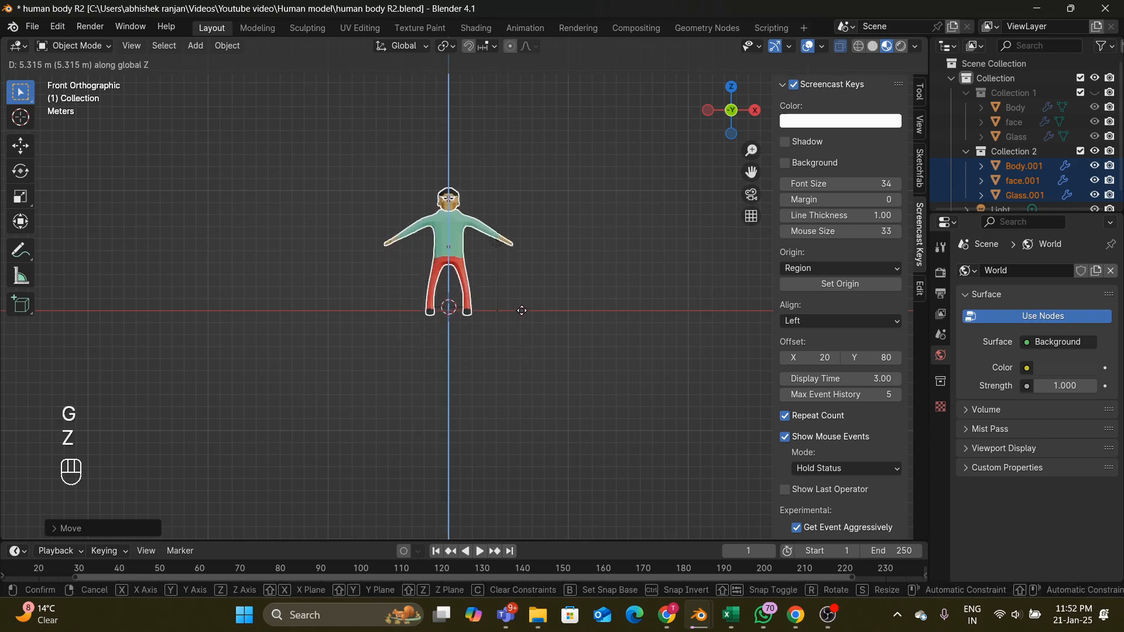
pyautogui.click(532, 307)
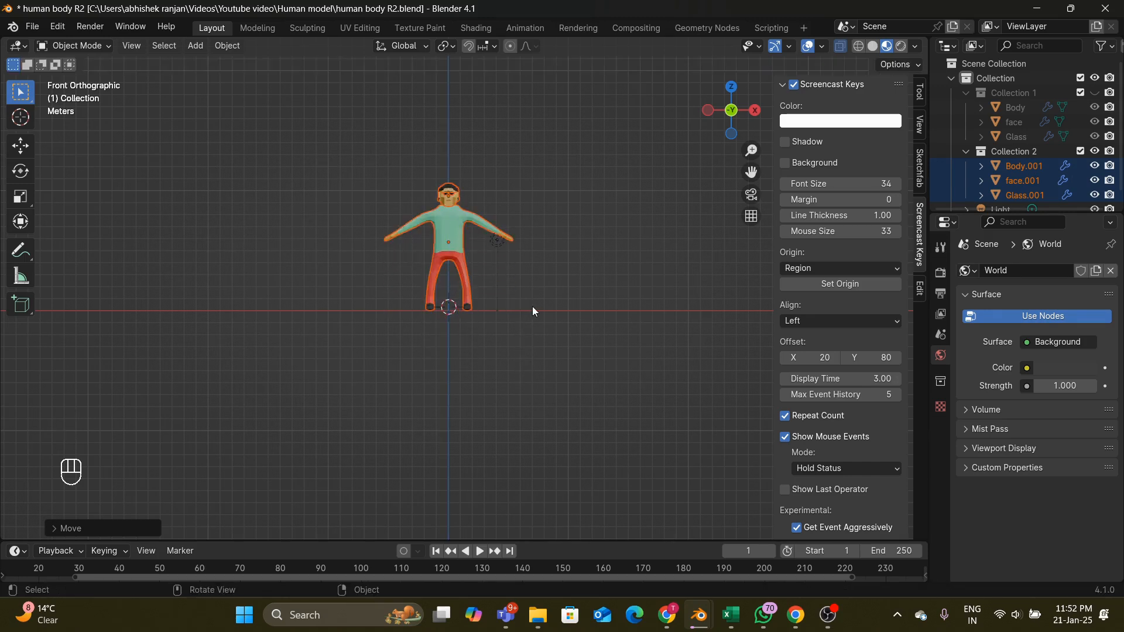
pyautogui.press('KP_7')
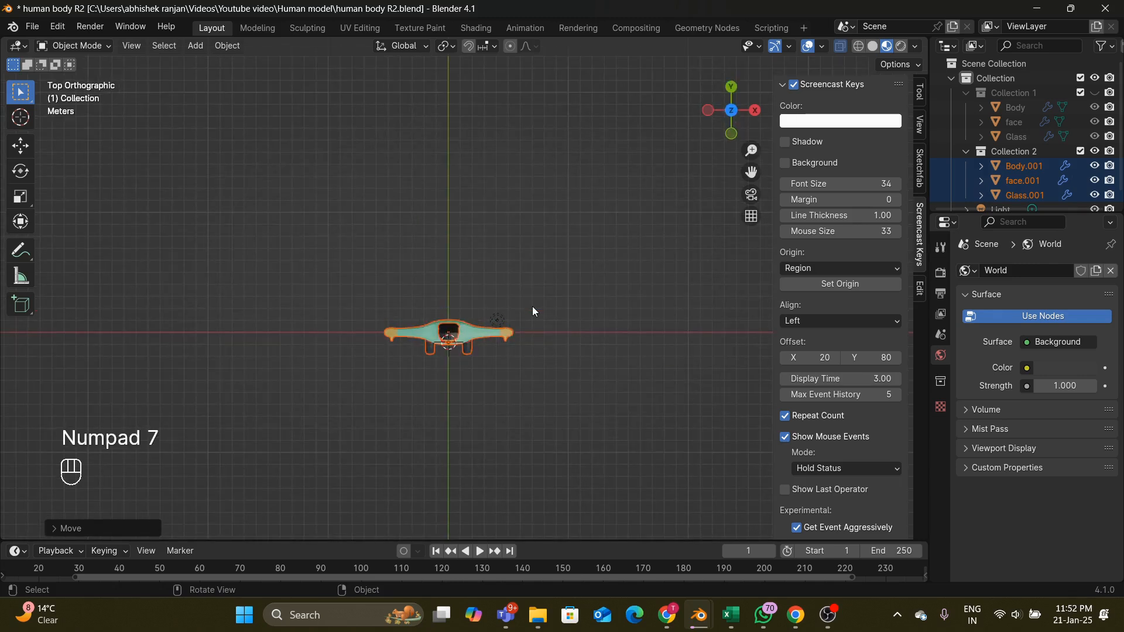
pyautogui.press('KP_1')
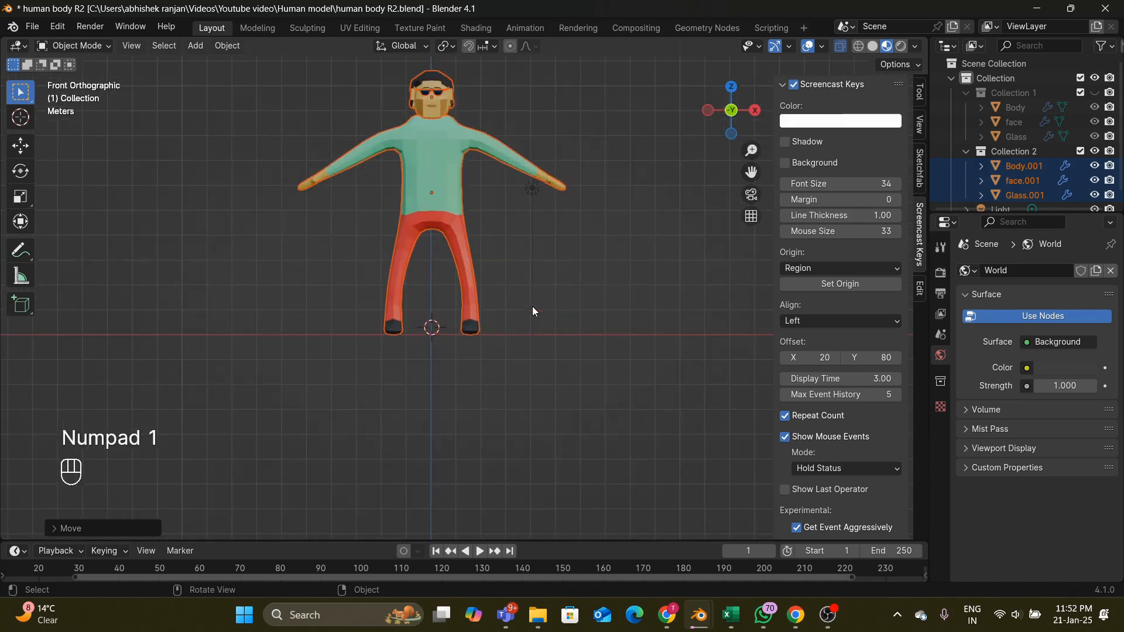
# - Clear the selection and hide the viewport sidebar, keeping the whole character framed in front view
pyautogui.click(686, 258)
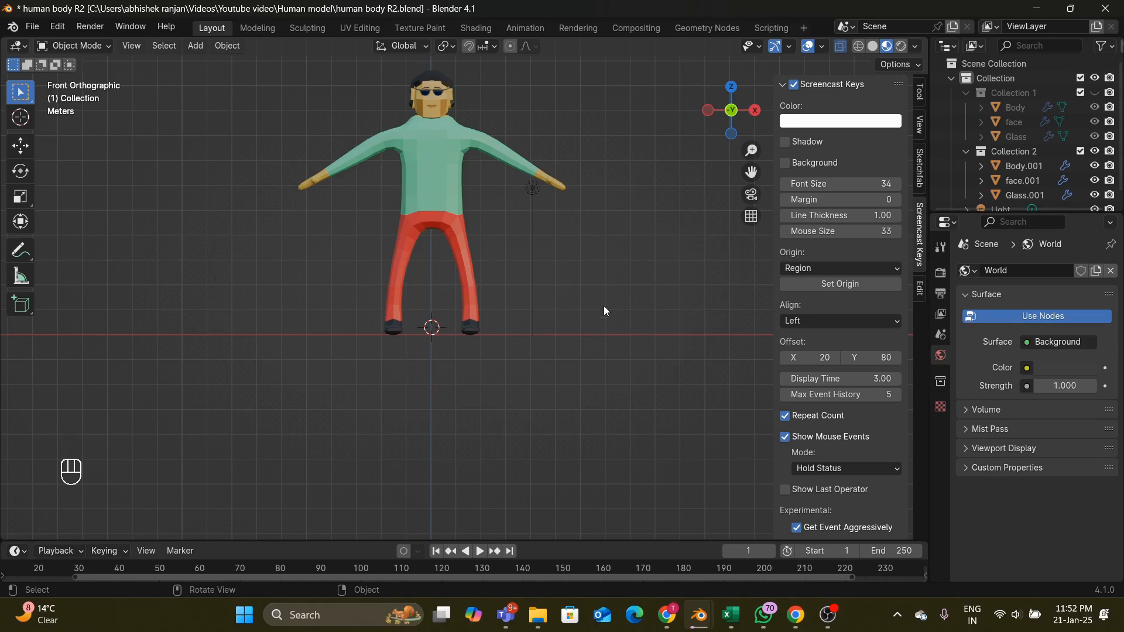
pyautogui.press('n')
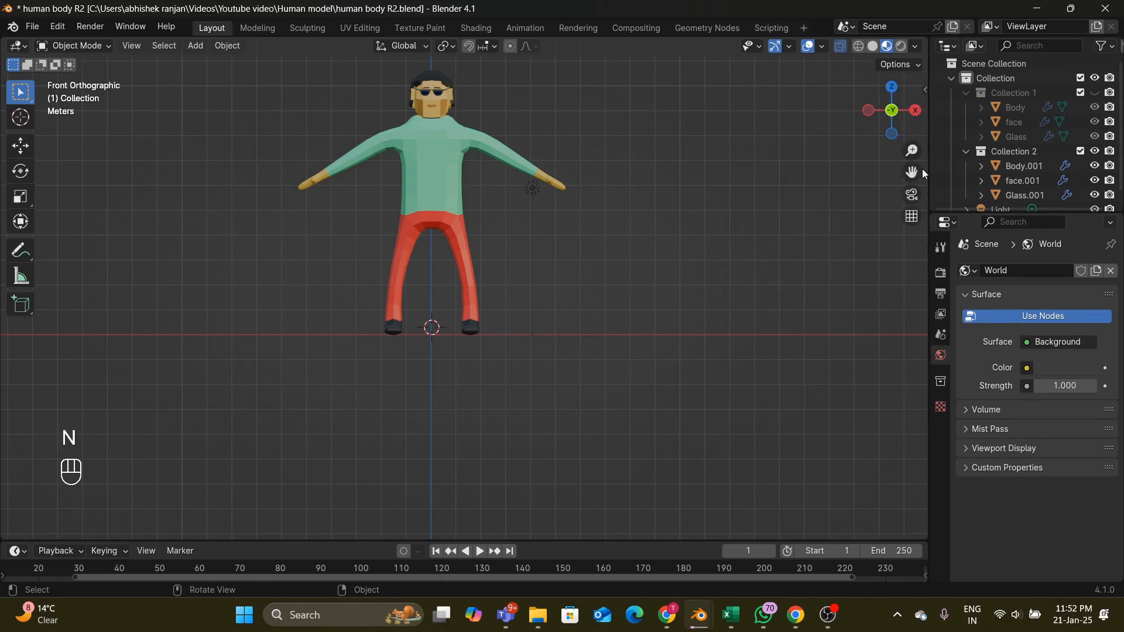
pyautogui.moveTo(910, 173); pyautogui.dragTo(933, 301)
pyautogui.scroll(1, 650, 181)
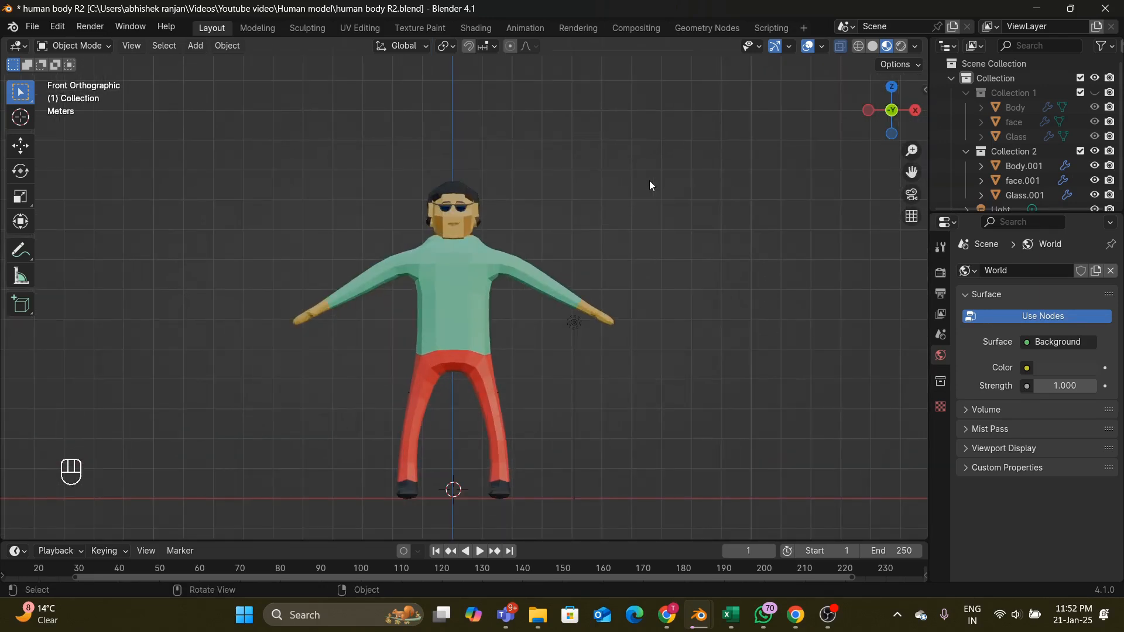
pyautogui.scroll(-2, 606, 189)
# - Select the black-haired character together with the light and nudge them very slightly along the global X axis
pyautogui.moveTo(370, 165); pyautogui.dragTo(537, 393)
pyautogui.press('g')
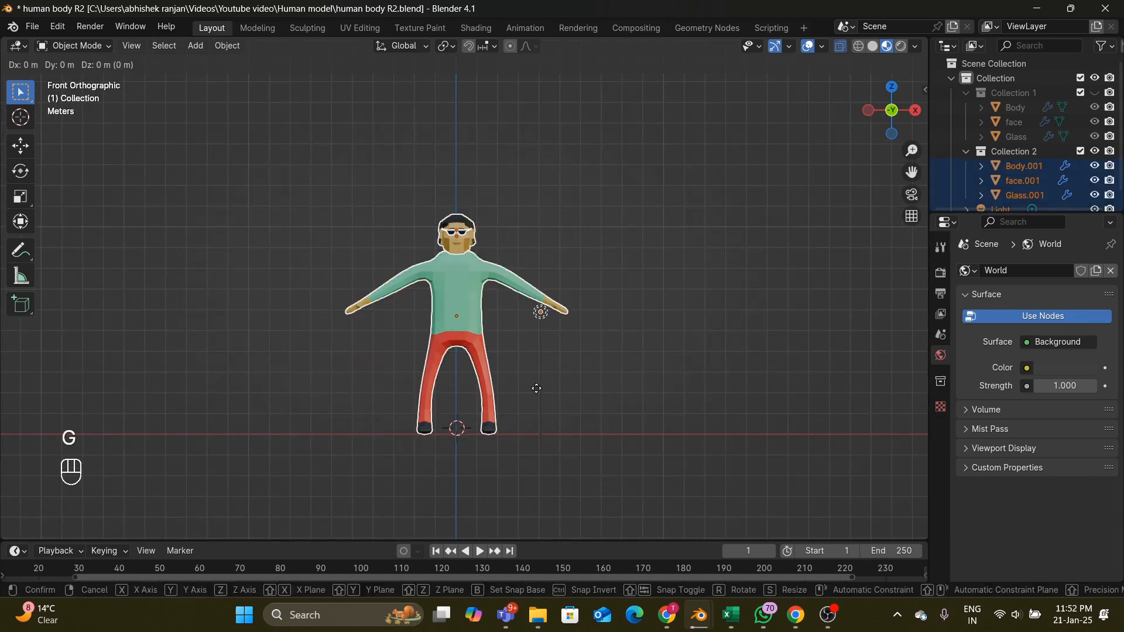
pyautogui.press('x')
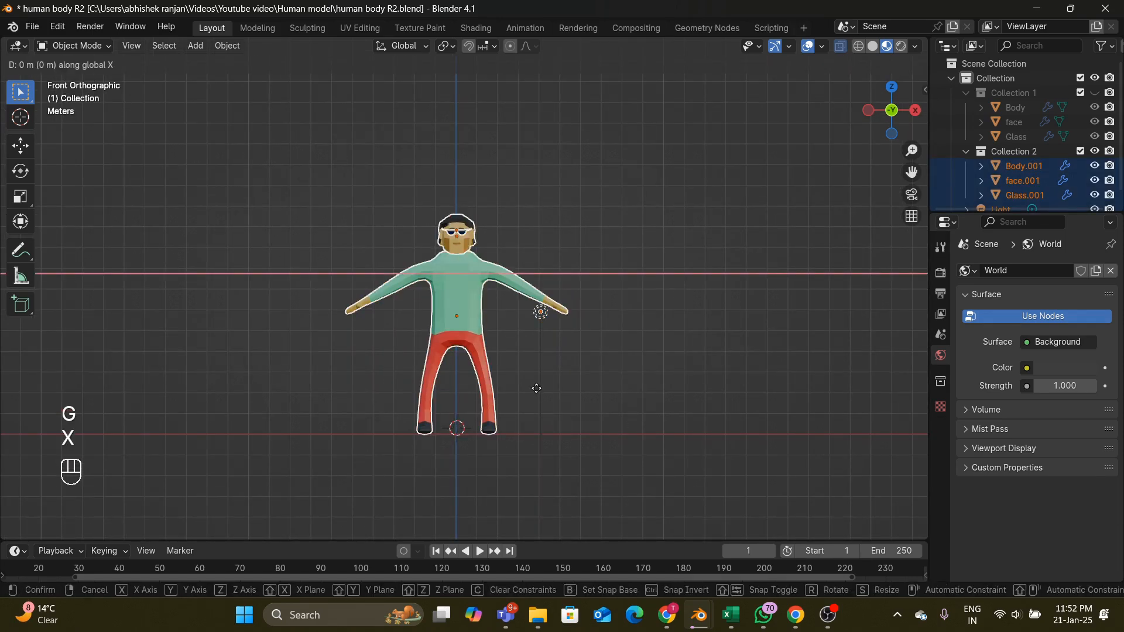
pyautogui.click(535, 388)
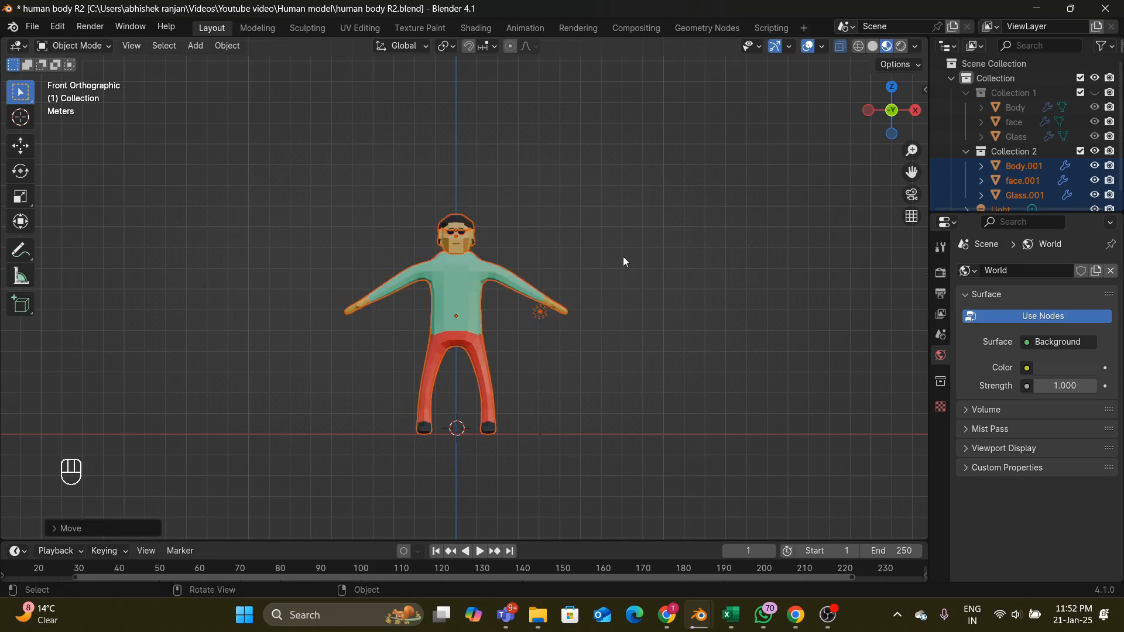
# - Select all objects of Collection 2 through the collection itself, leaving the light unselected
pyautogui.moveTo(624, 261); pyautogui.dragTo(624, 294, button='middle')
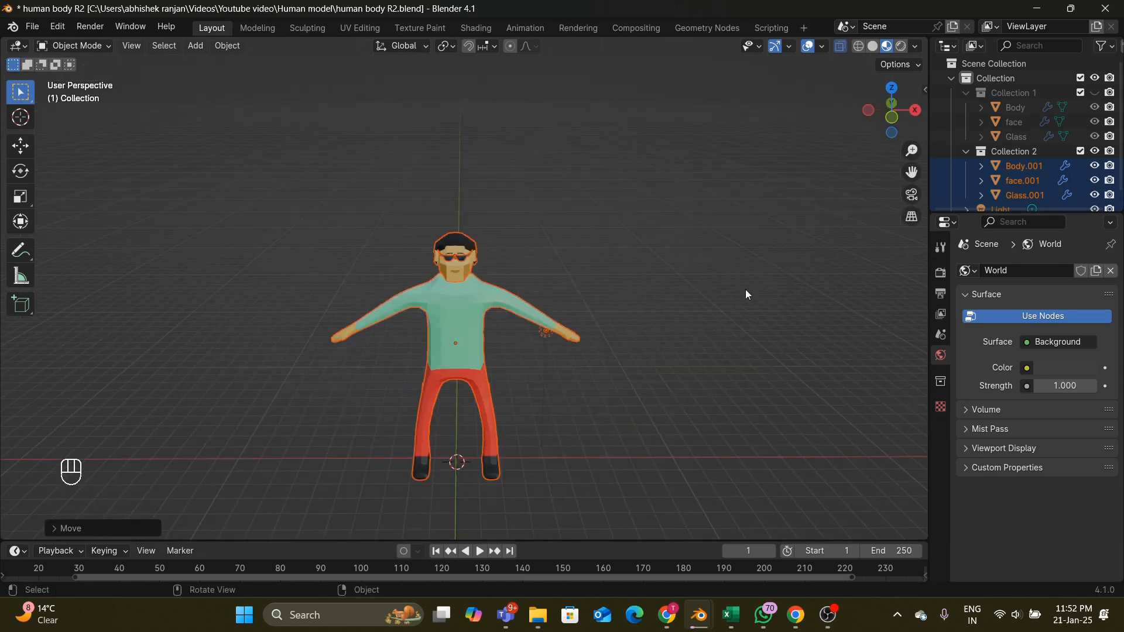
pyautogui.click(966, 151)
pyautogui.click(967, 152)
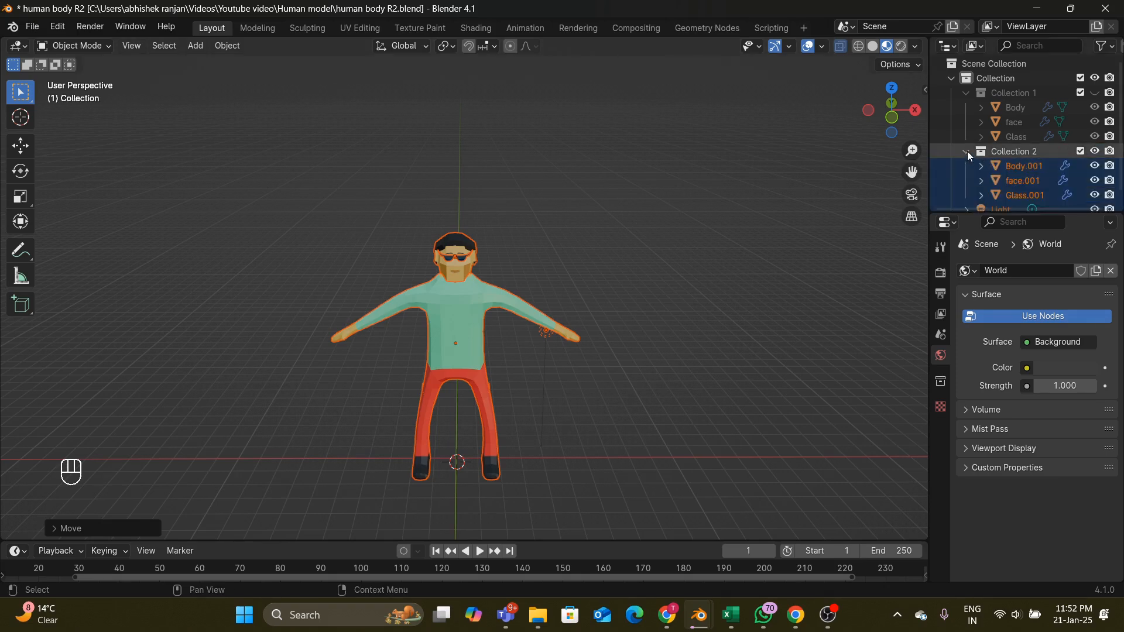
pyautogui.click(967, 152)
pyautogui.rightClick(967, 152)
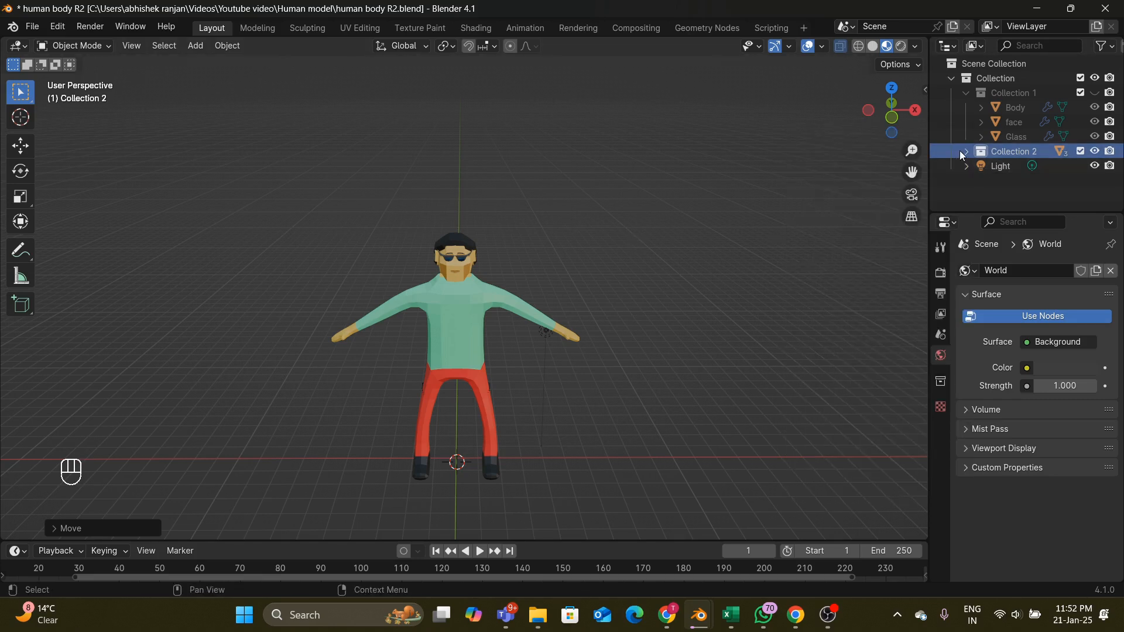
pyautogui.click(963, 151)
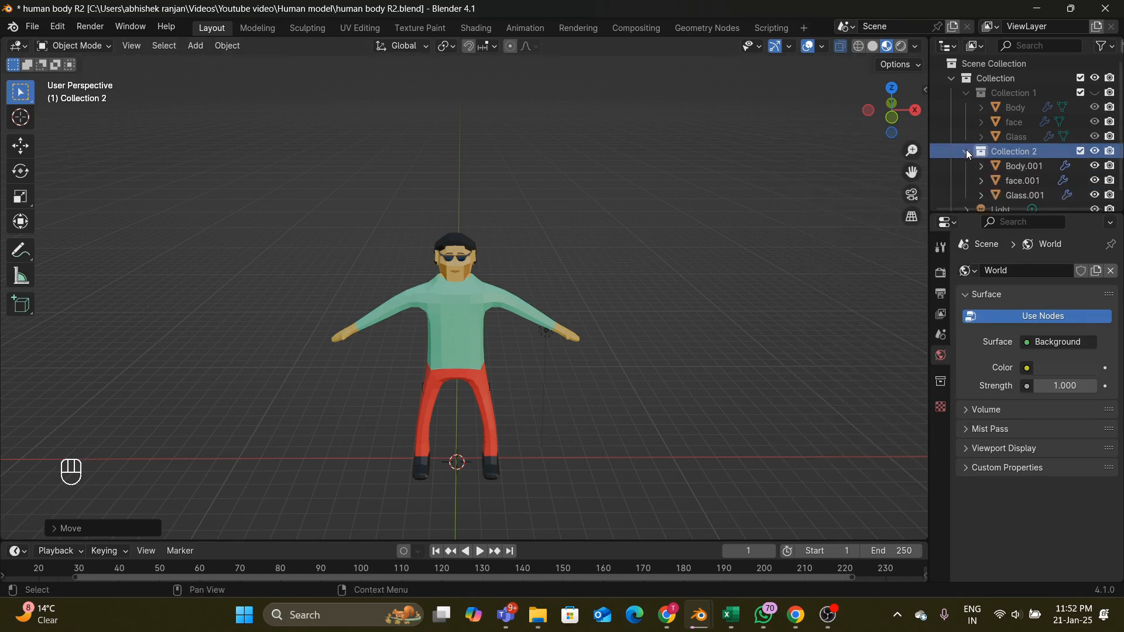
pyautogui.rightClick(965, 150)
pyautogui.rightClick(1009, 153)
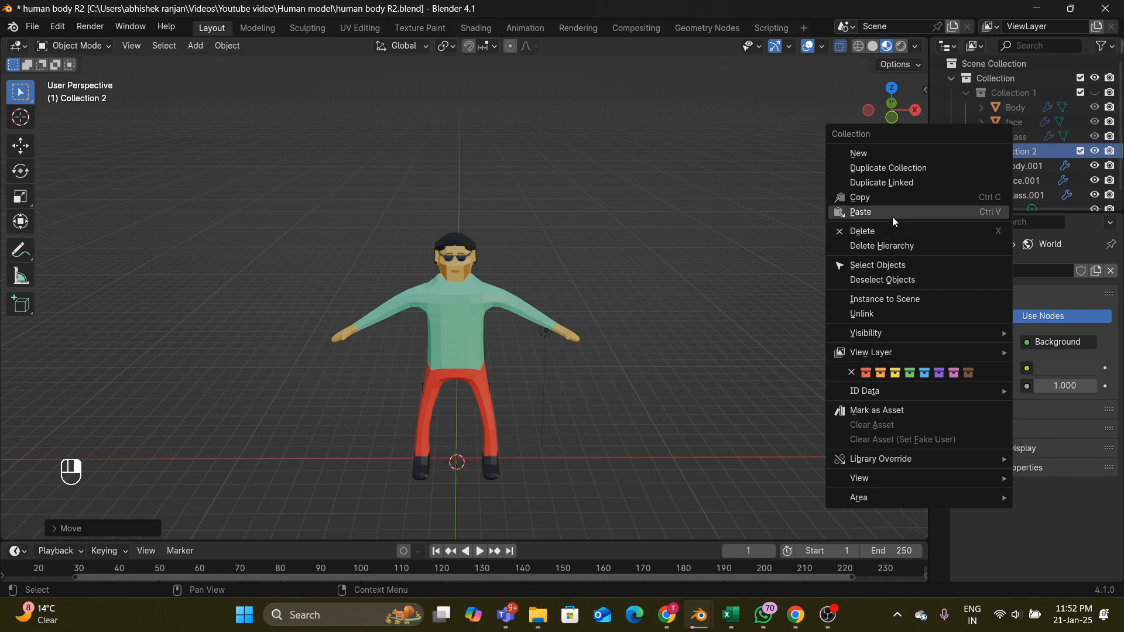
pyautogui.click(891, 266)
pyautogui.scroll(-1, 1006, 182)
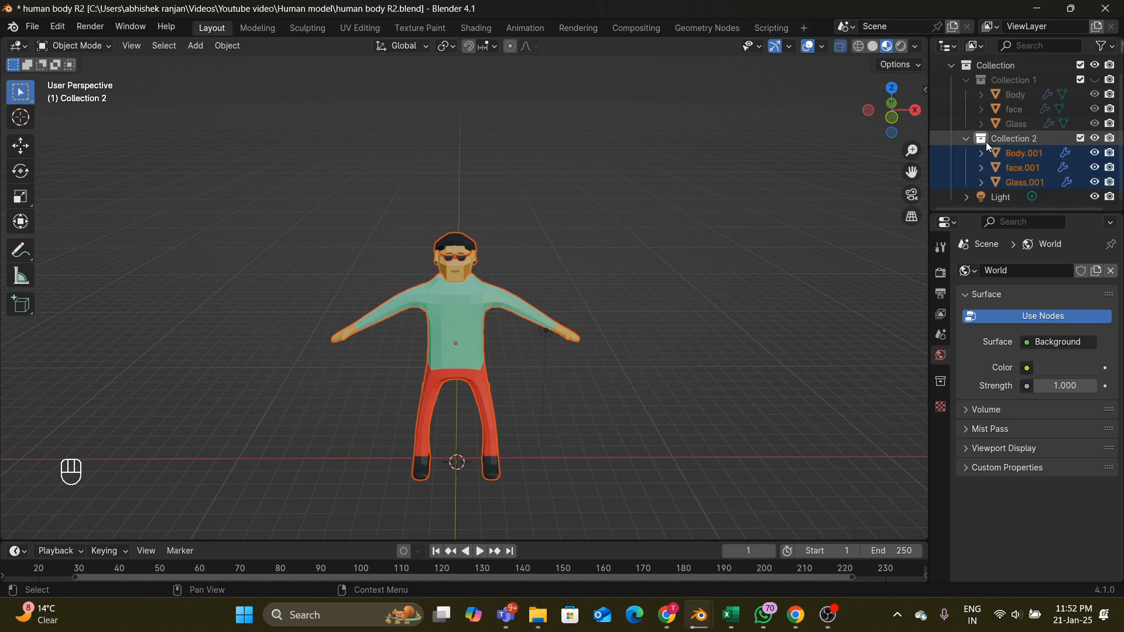
pyautogui.click(964, 140)
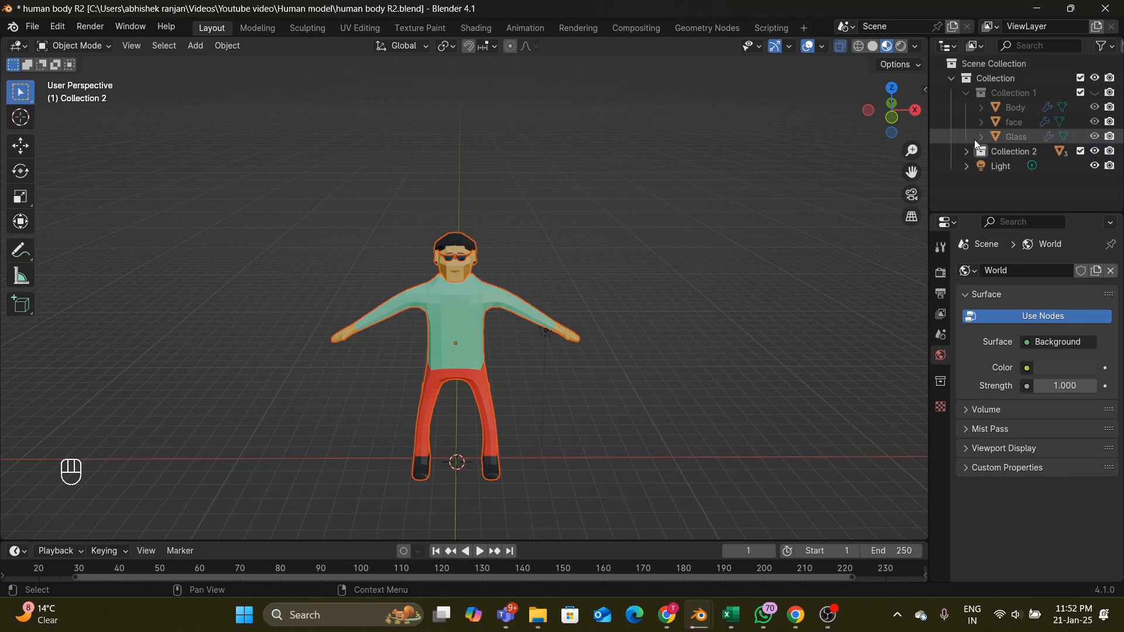
pyautogui.rightClick(1002, 154)
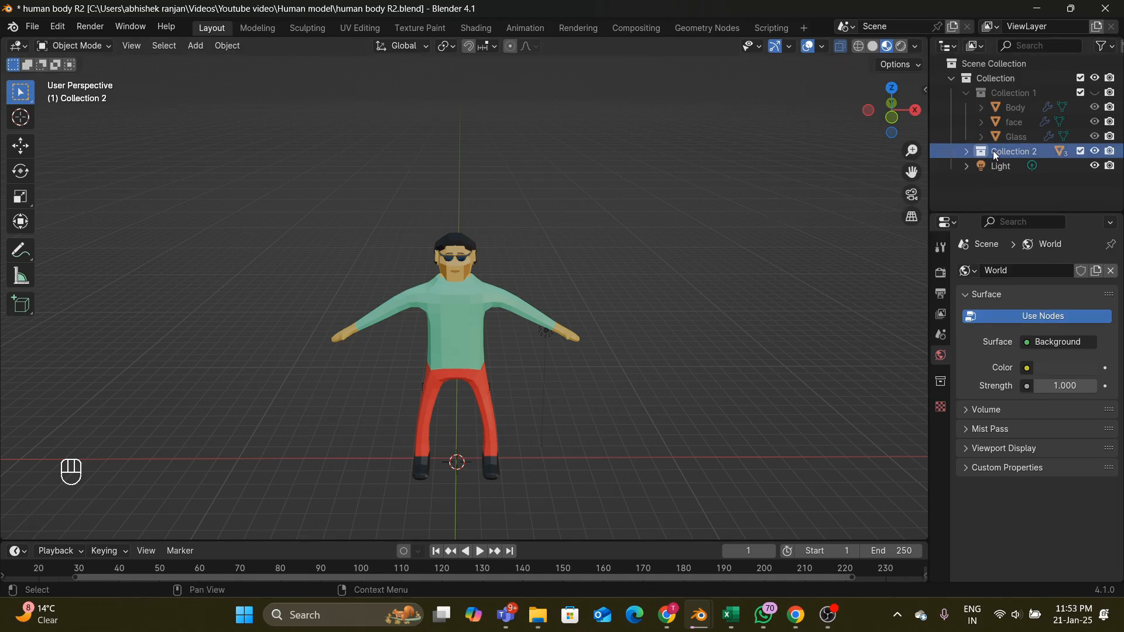
pyautogui.hotkey('shift', 'd')
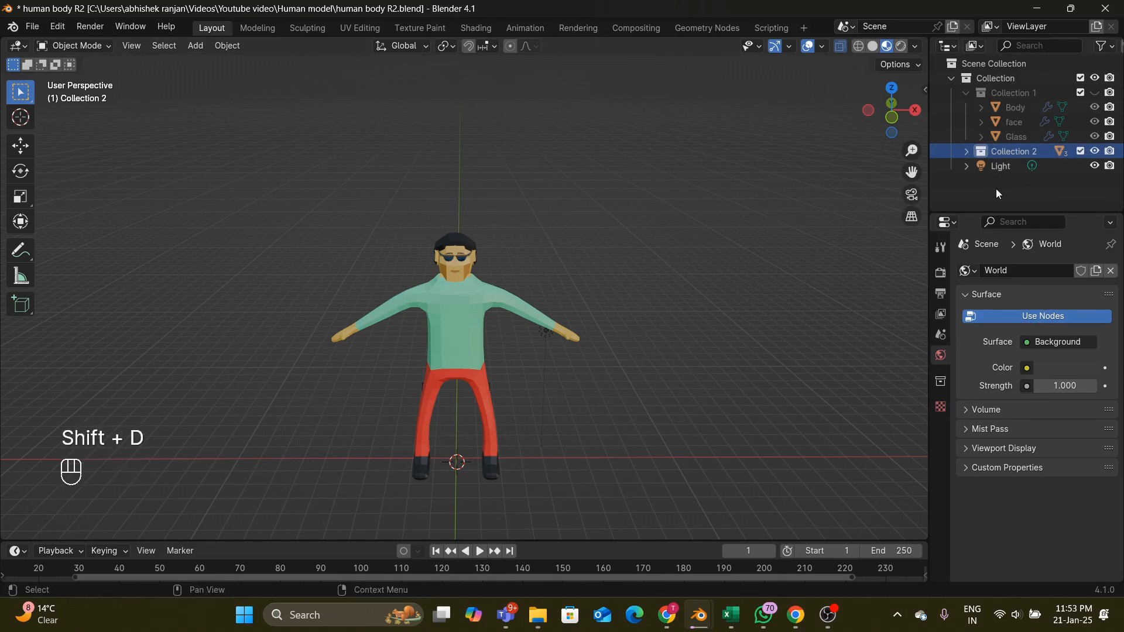
pyautogui.hotkey('ctrl', 'z')
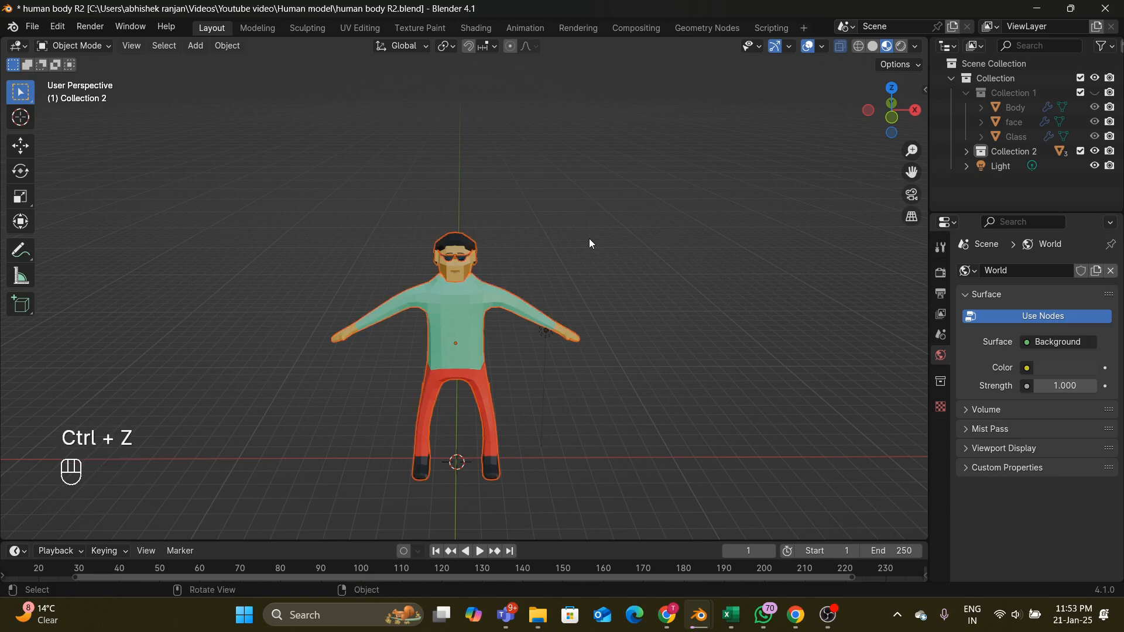
# - Duplicate Collection 2 with its objects, collapse the copy, and hide the original Collection 2 in the viewport
pyautogui.click(965, 152)
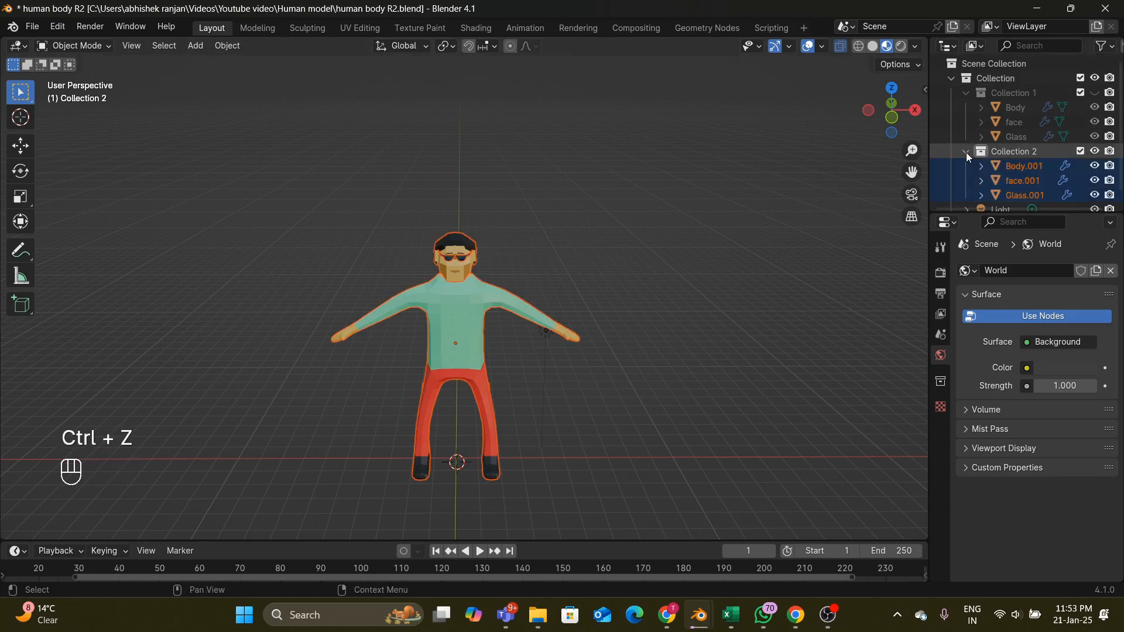
pyautogui.click(966, 152)
pyautogui.rightClick(989, 151)
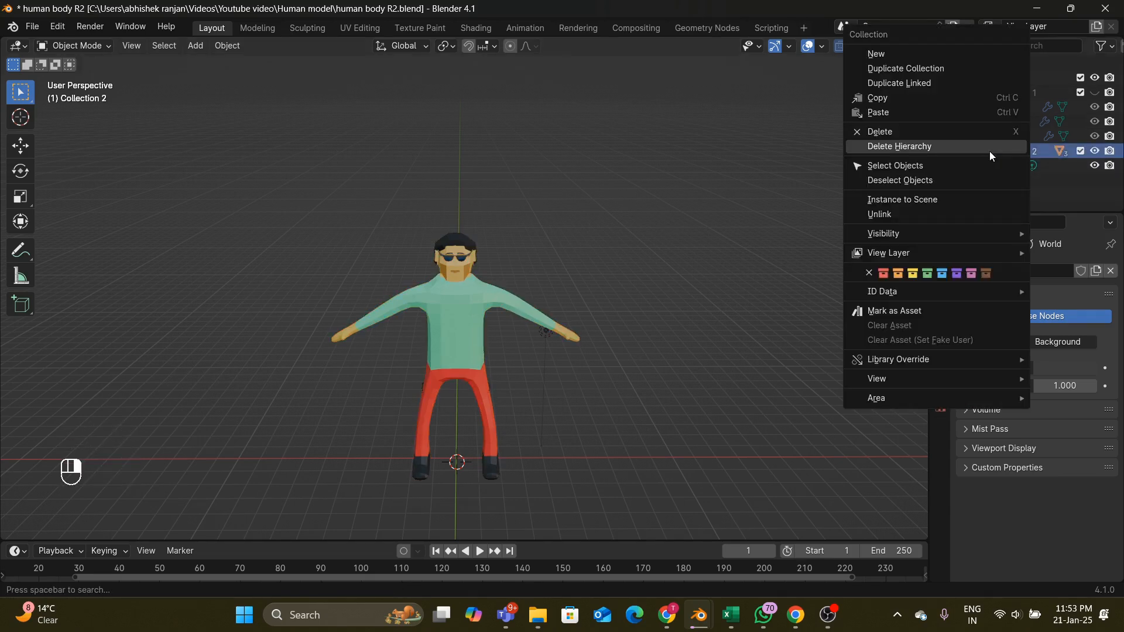
pyautogui.click(920, 68)
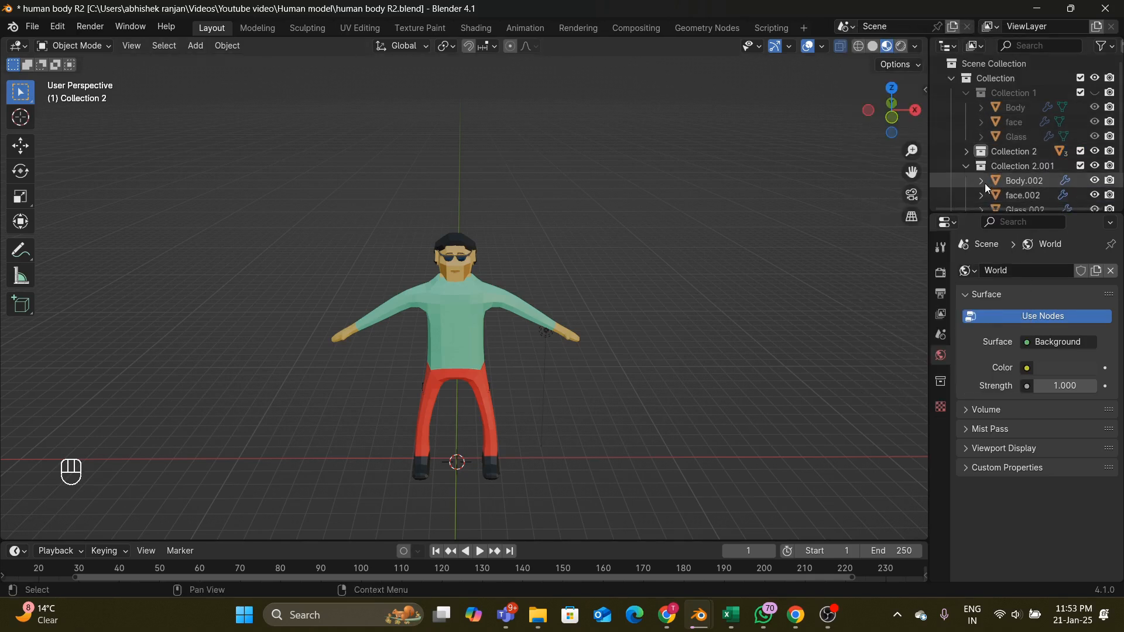
pyautogui.click(967, 166)
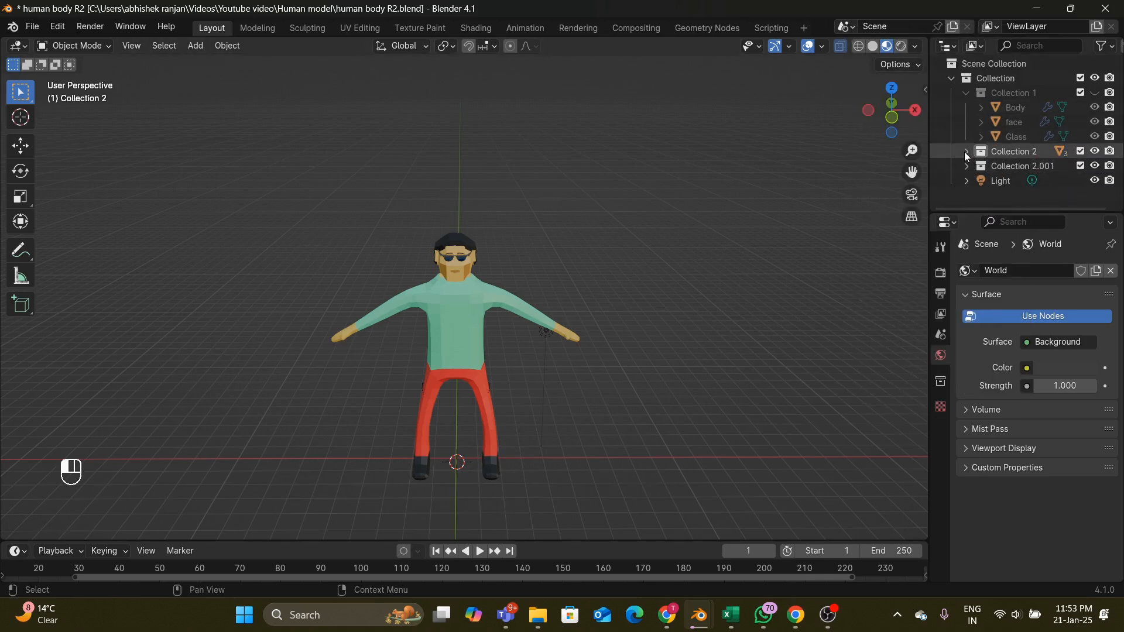
pyautogui.click(1094, 151)
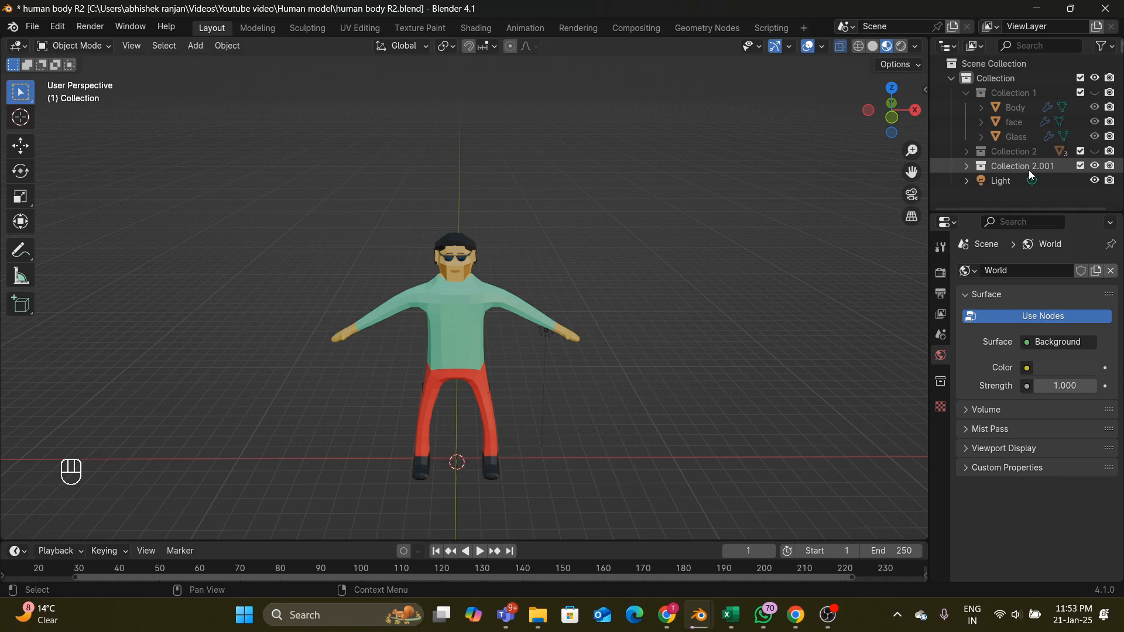
# - Inspect the duplicated character from the front and several angles, selecting its body and head in turn
pyautogui.click(472, 331)
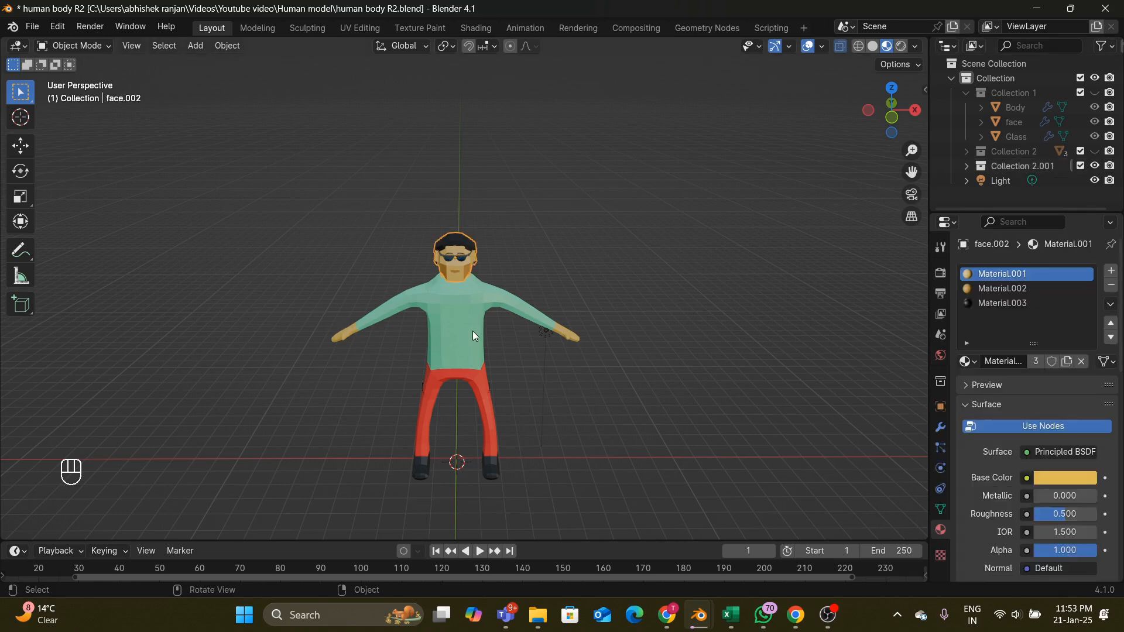
pyautogui.scroll(3, 515, 305)
pyautogui.scroll(-4, 526, 293)
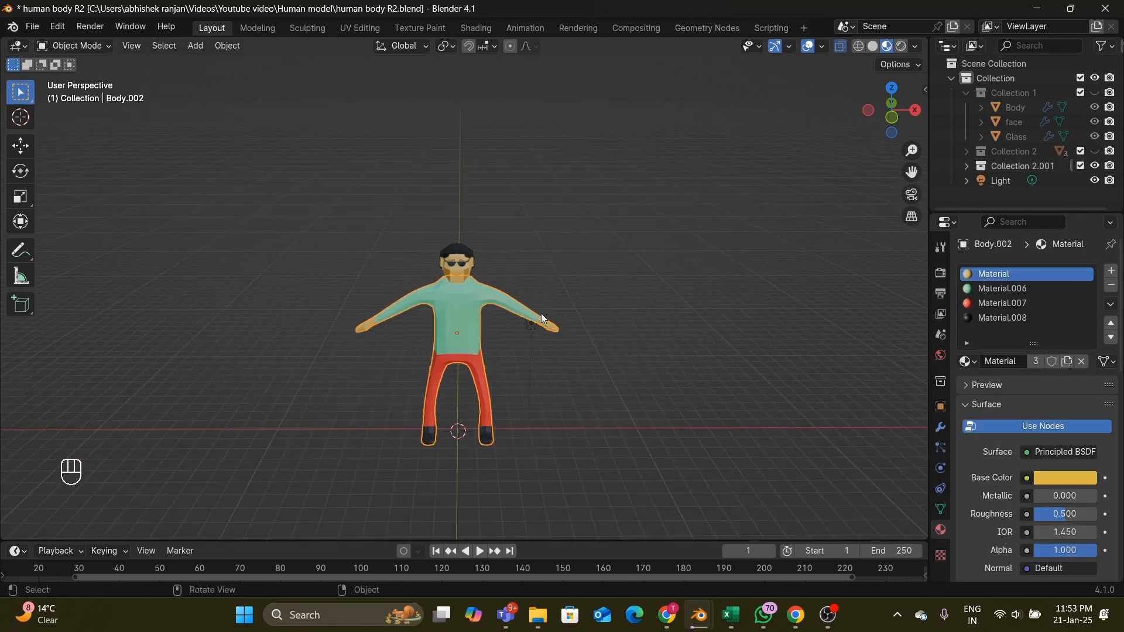
pyautogui.press('KP_1')
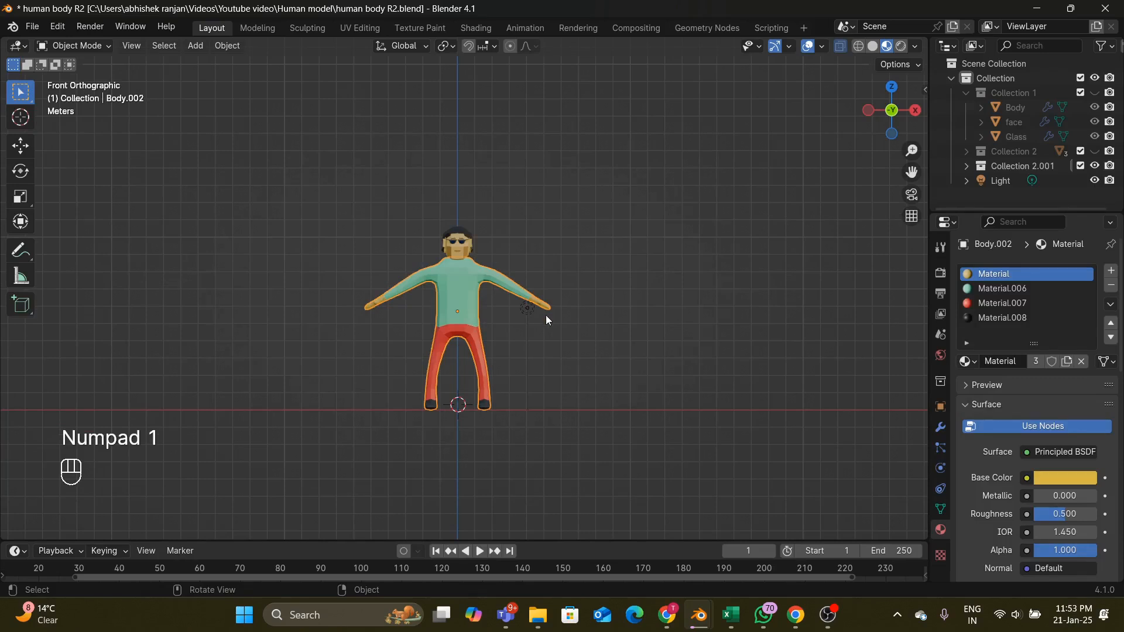
pyautogui.hotkey('shift', 'a')
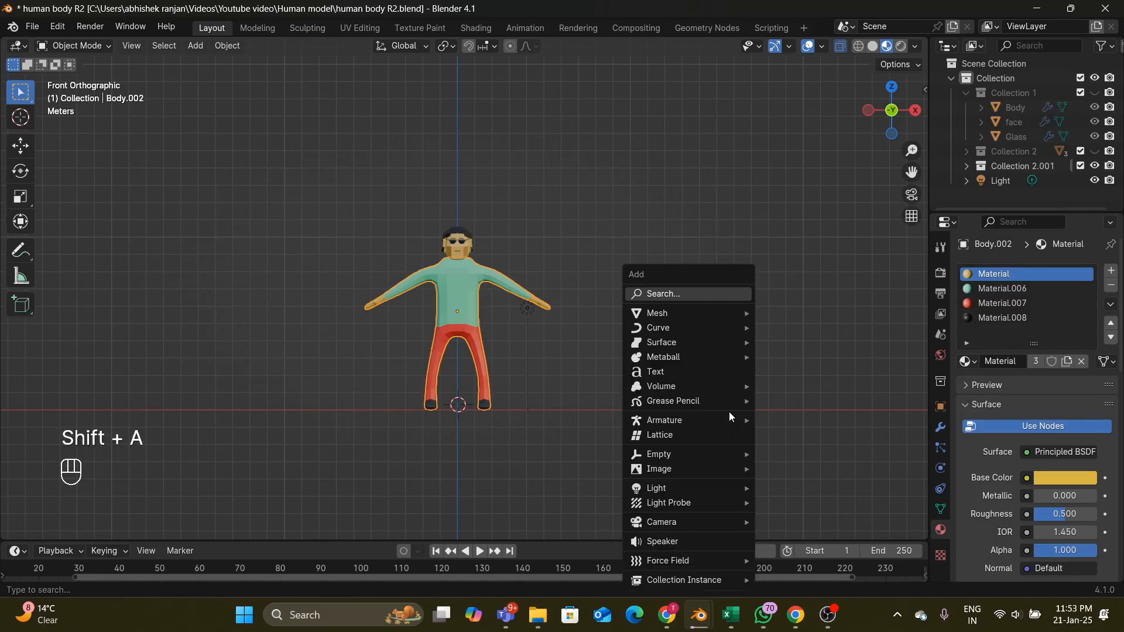
pyautogui.moveTo(695, 312)
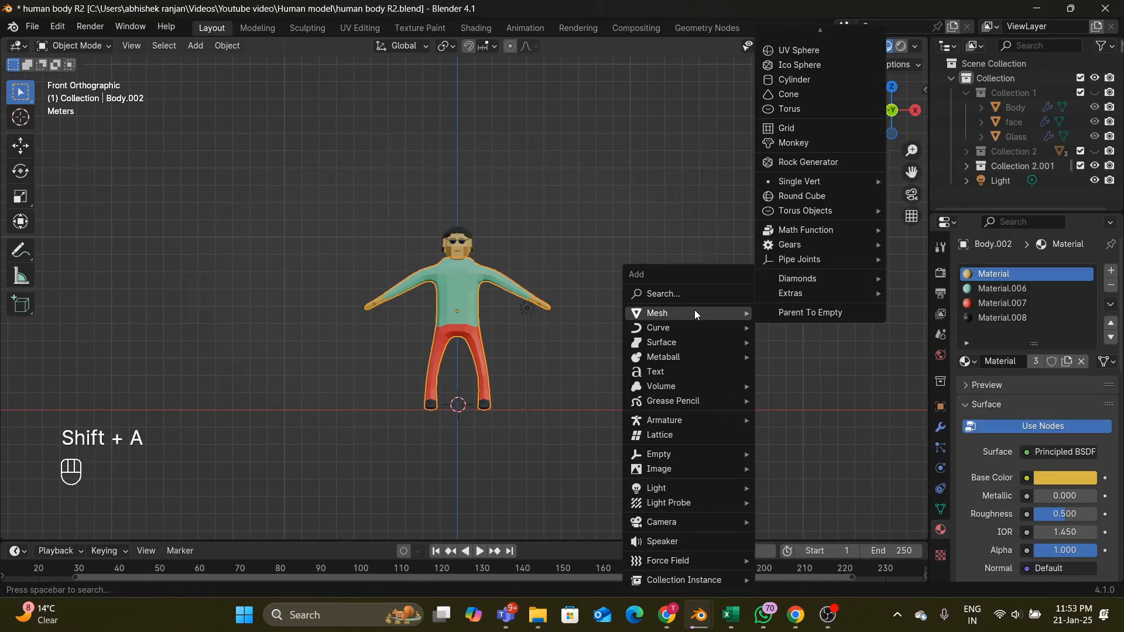
pyautogui.click(458, 246)
pyautogui.scroll(2, 565, 280)
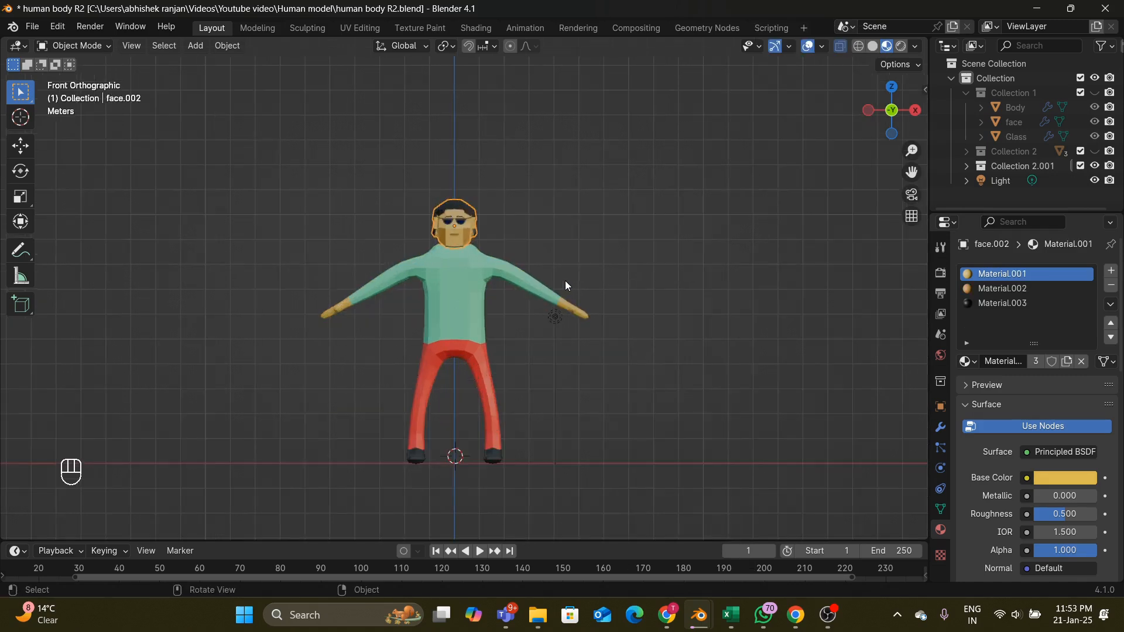
pyautogui.scroll(1, 564, 280)
pyautogui.moveTo(581, 285); pyautogui.dragTo(548, 316, button='middle')
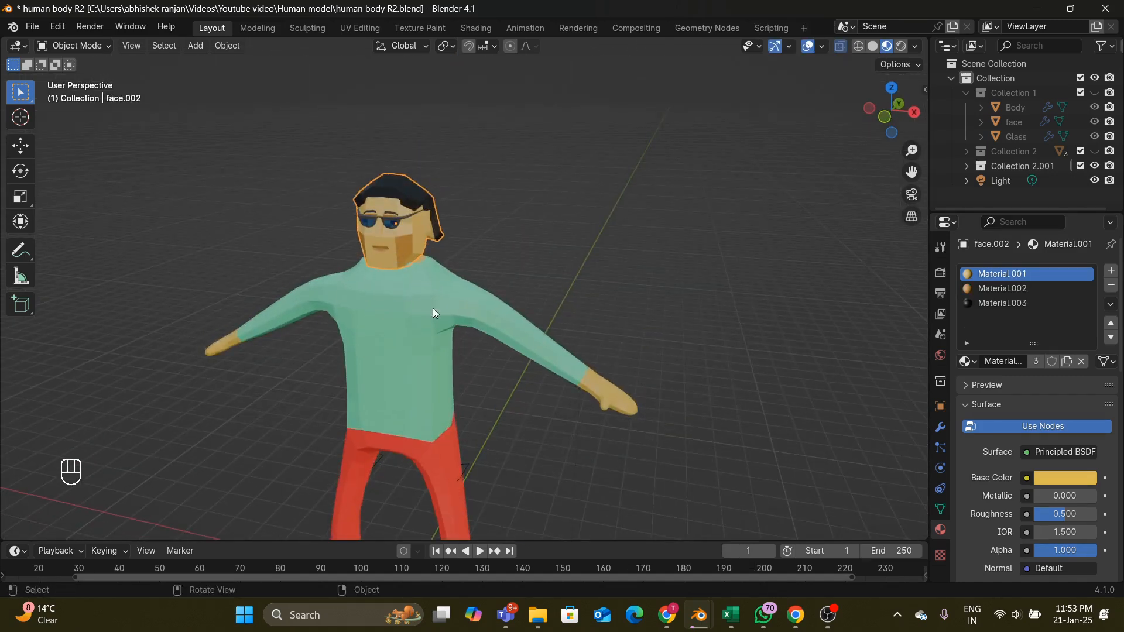
pyautogui.click(412, 344)
pyautogui.moveTo(538, 359); pyautogui.dragTo(728, 353, button='middle')
pyautogui.scroll(-2, 728, 354)
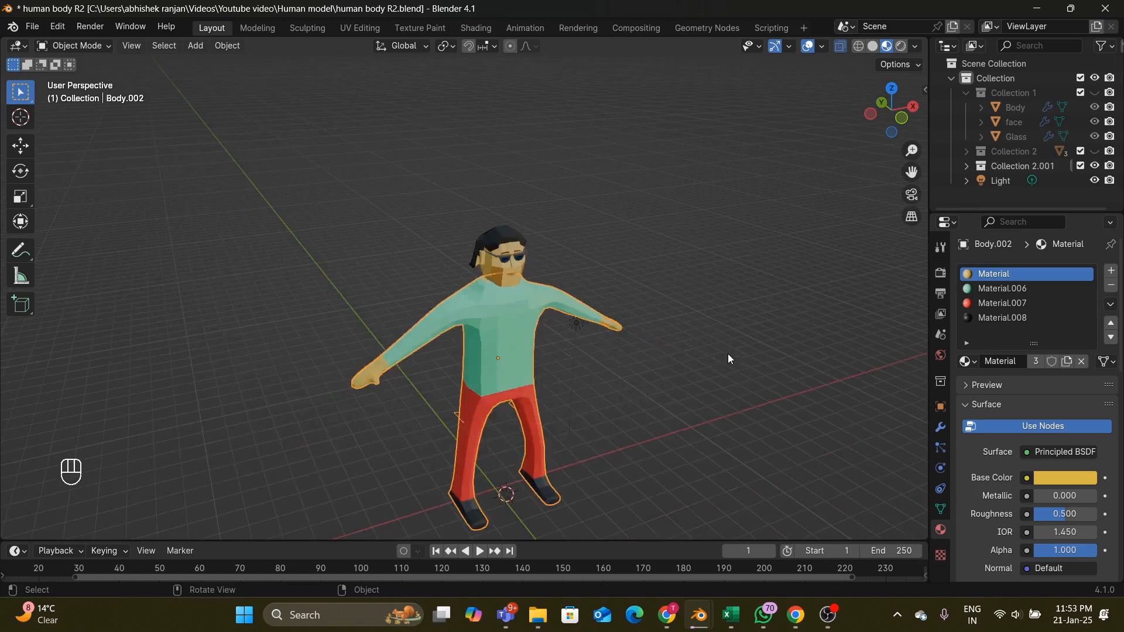
pyautogui.click(500, 232)
pyautogui.moveTo(539, 283); pyautogui.dragTo(634, 261, button='middle')
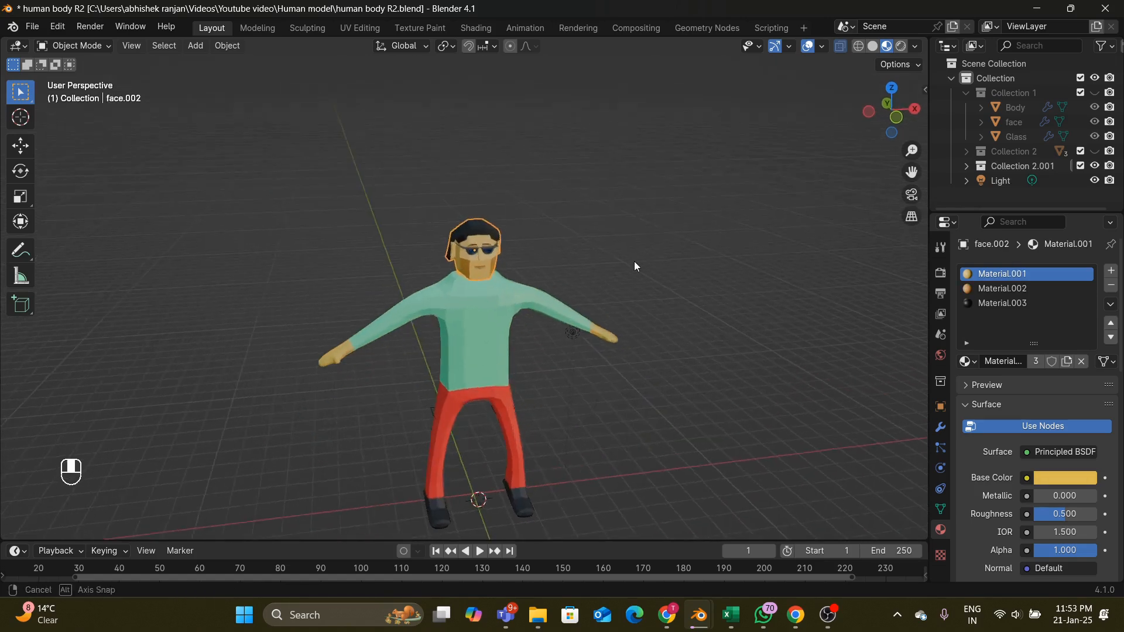
# - Add a single-bone armature at the 3D cursor between the character's feet, working in front view
pyautogui.press('KP_1')
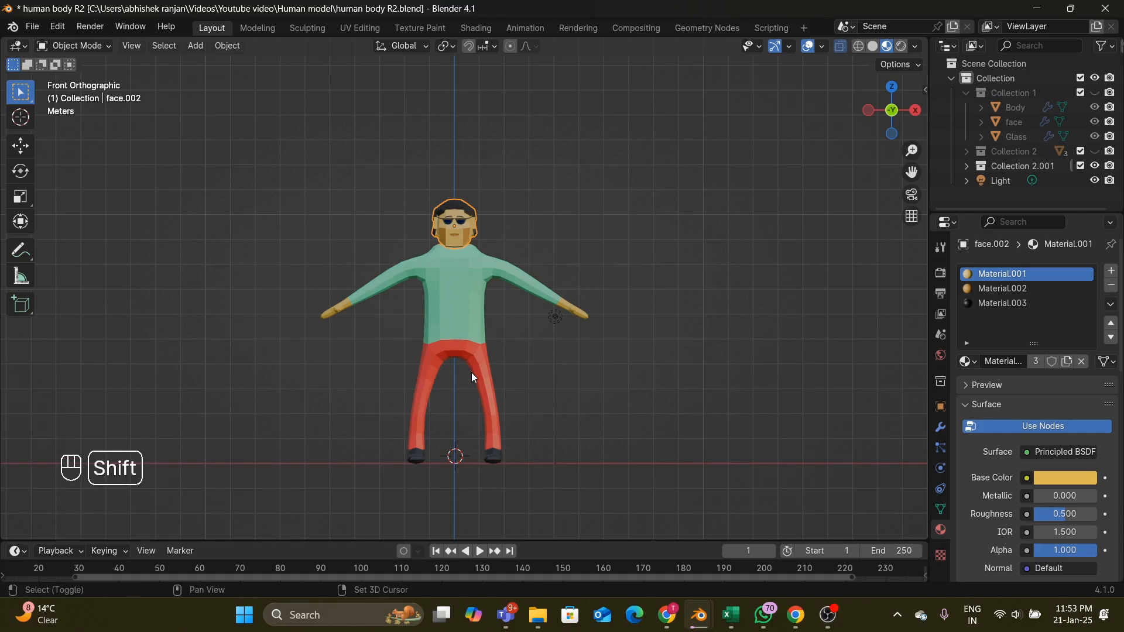
pyautogui.hotkey('shift', 'a')
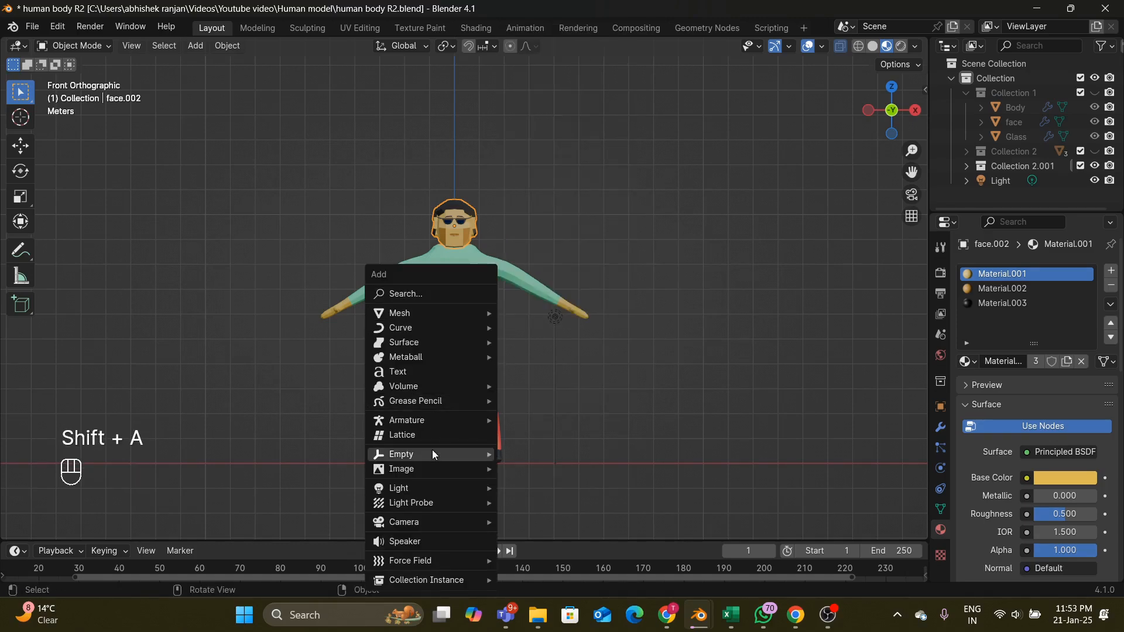
pyautogui.moveTo(437, 423)
pyautogui.click(542, 420)
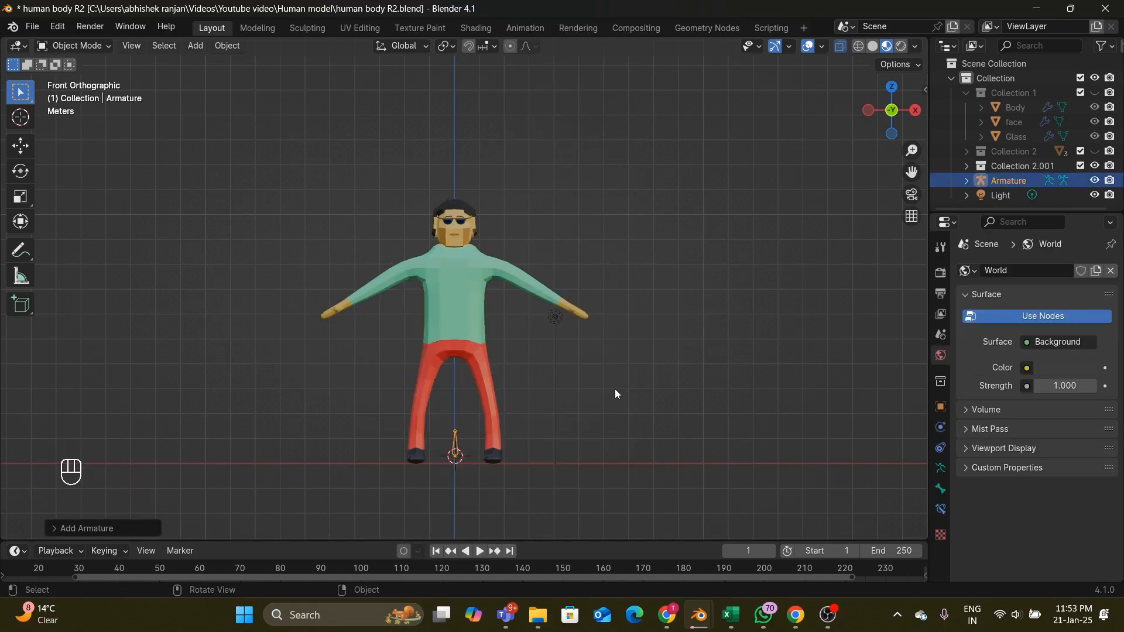
# - Raise the armature about 4.47 m along the global Z axis to the character's hips
pyautogui.scroll(2, 615, 392)
pyautogui.scroll(-1, 616, 401)
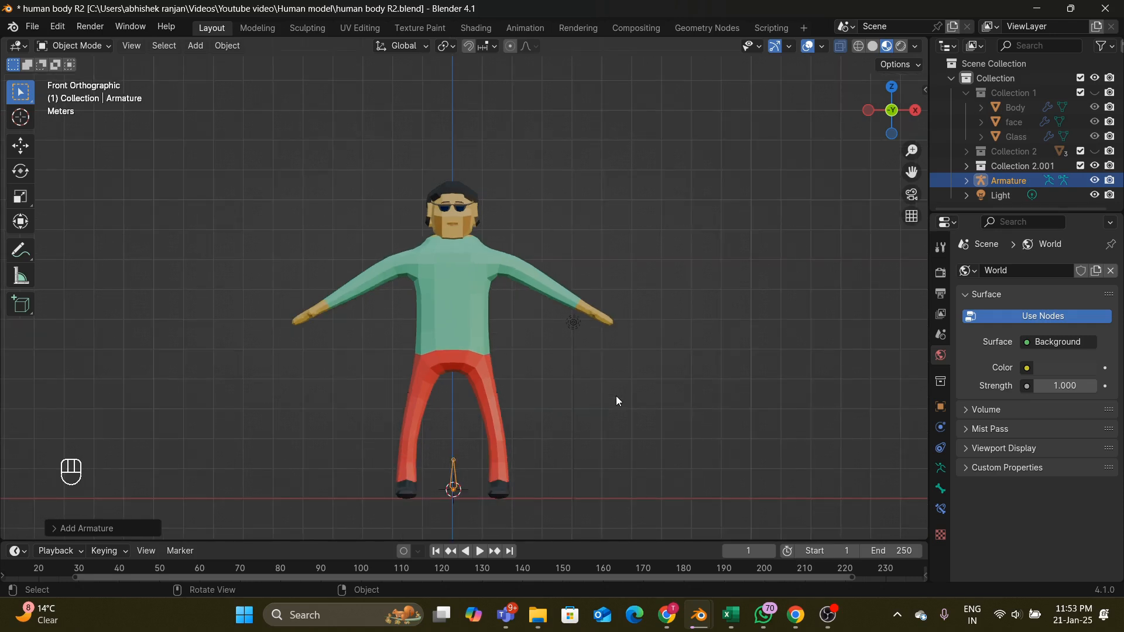
pyautogui.press('g')
pyautogui.press('z')
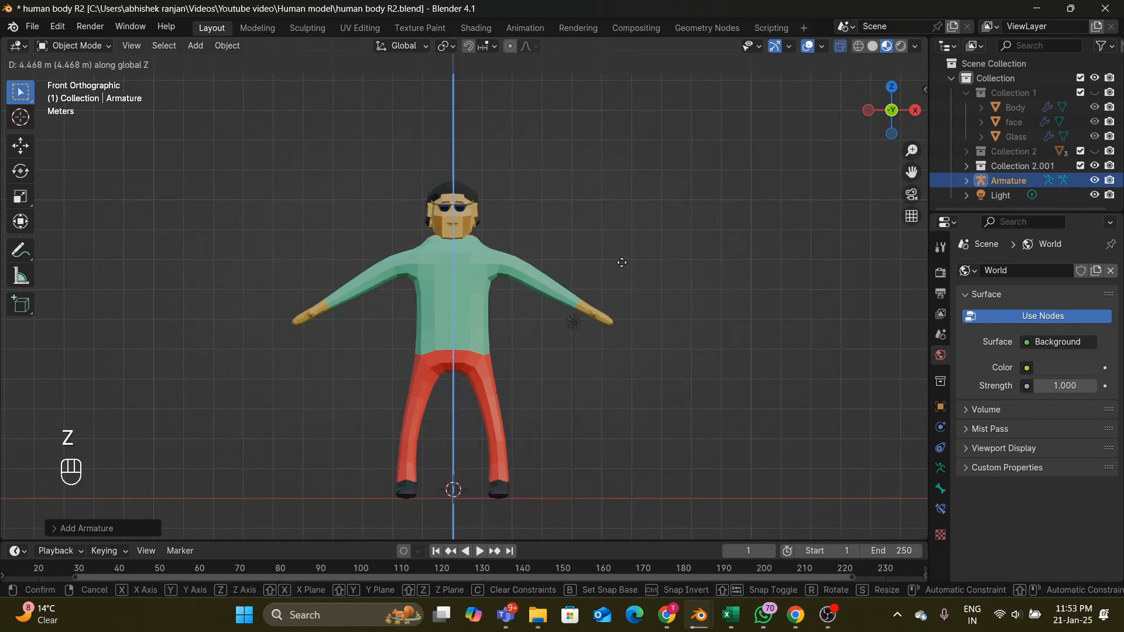
pyautogui.click(621, 262)
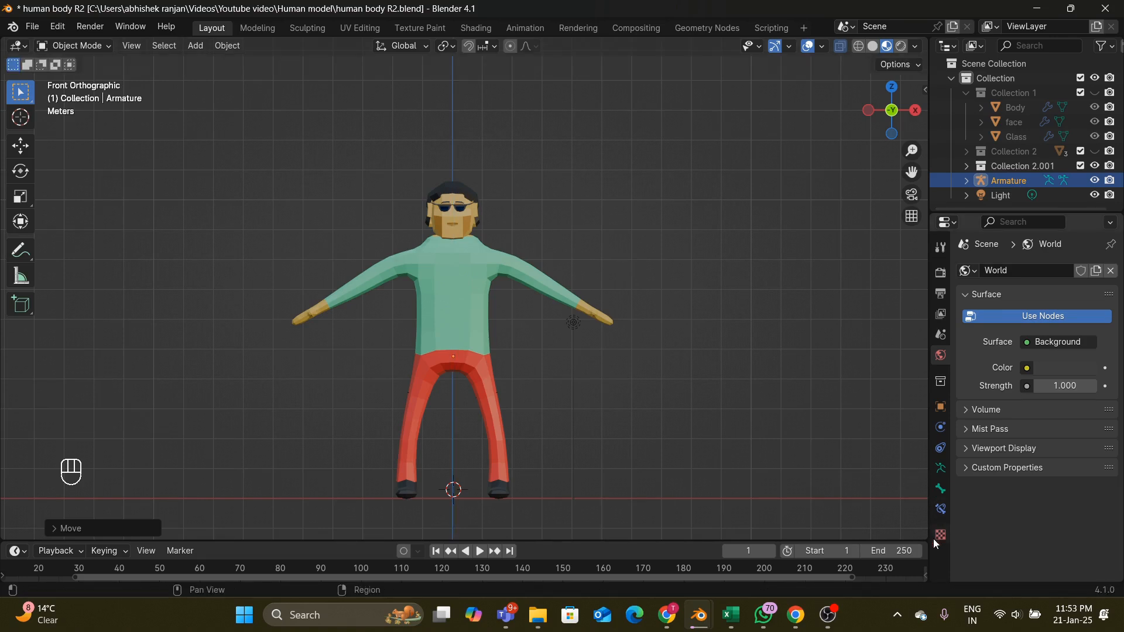
# - Set the armature's viewport display to In Front so its bone shows through the body
pyautogui.click(942, 408)
pyautogui.scroll(-1, 1024, 468)
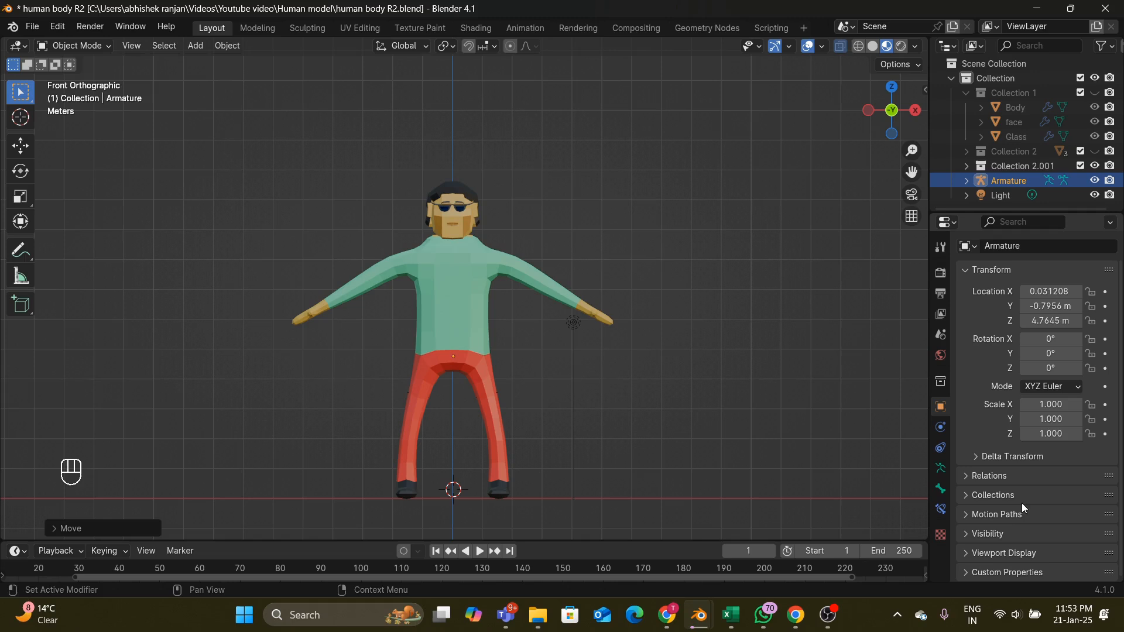
pyautogui.click(968, 553)
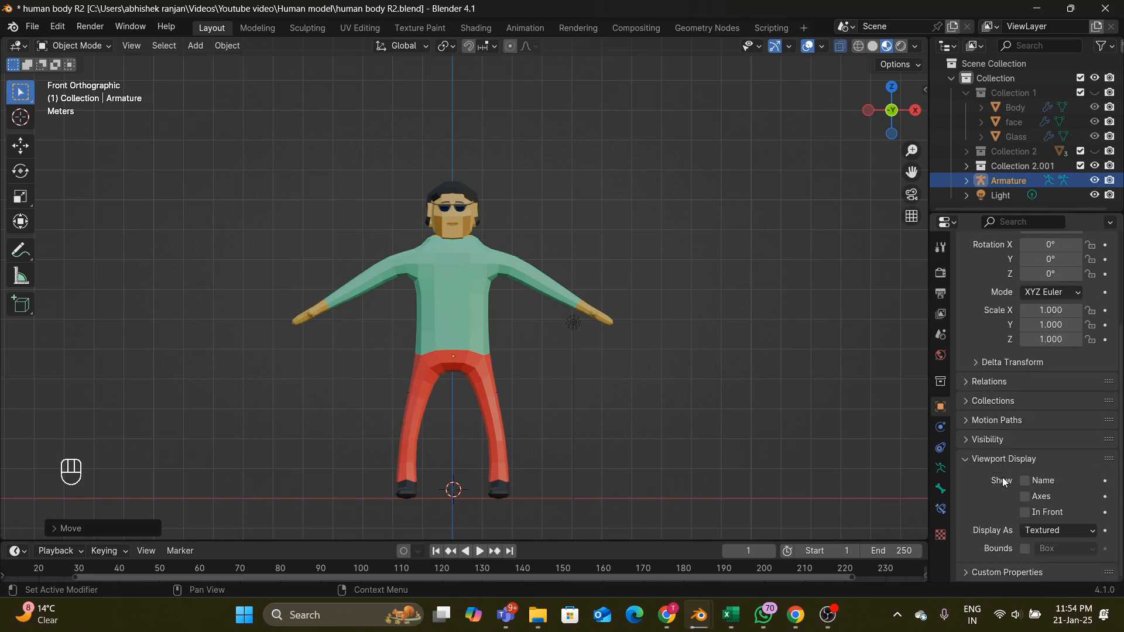
pyautogui.click(1023, 513)
pyautogui.scroll(1, 603, 375)
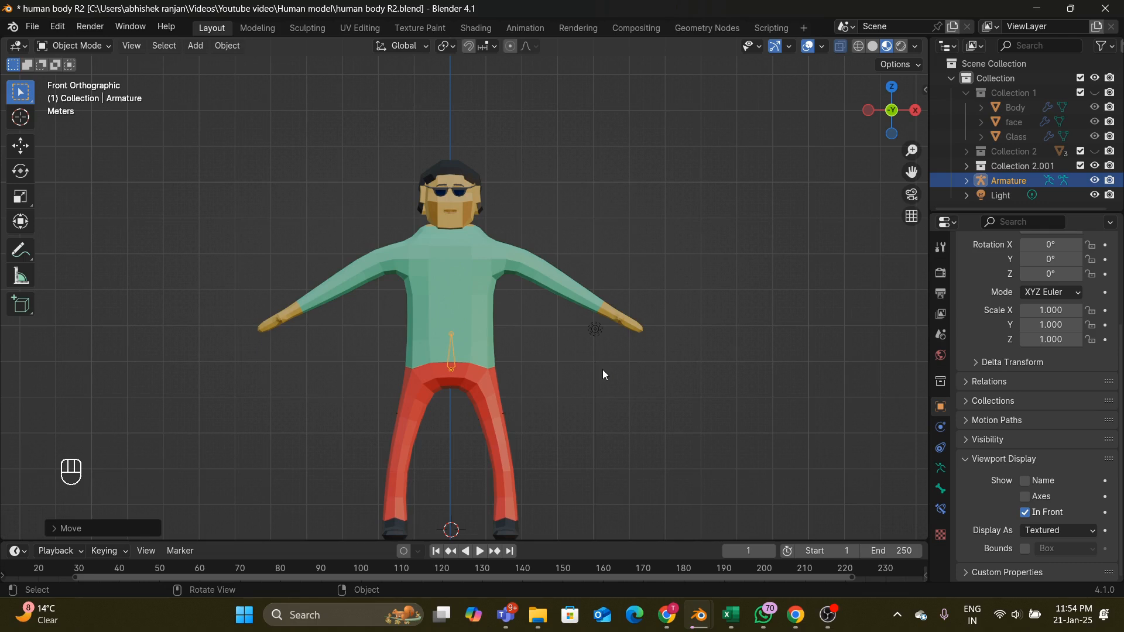
# - Scale the armature uniformly by about 1.31 and apply all of its transforms
pyautogui.press('s')
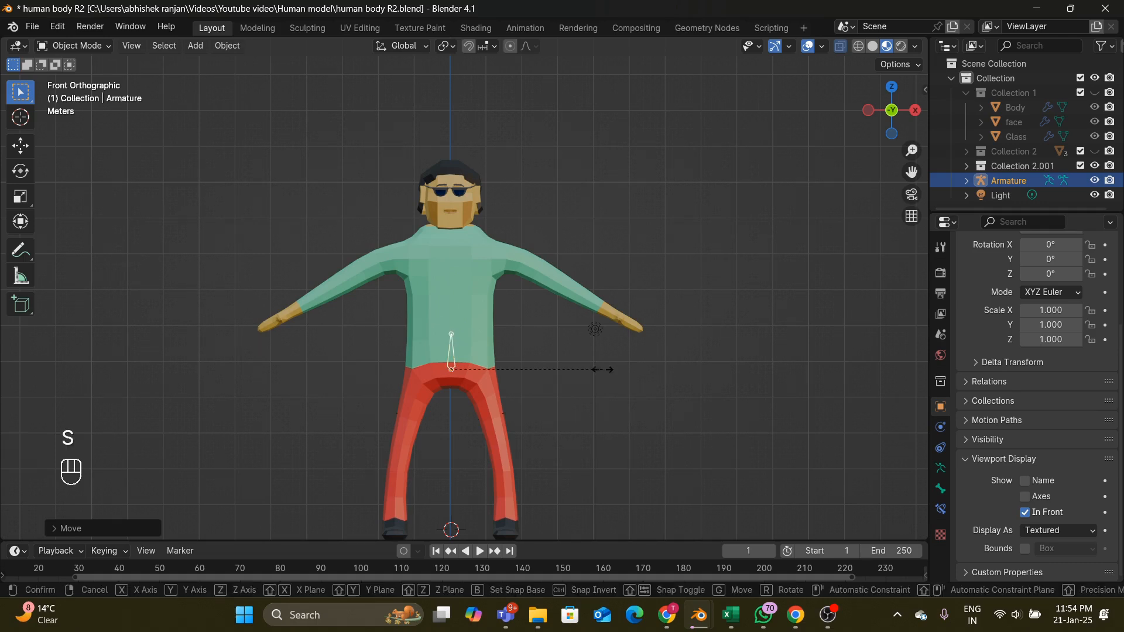
pyautogui.click(650, 370)
pyautogui.click(85, 50)
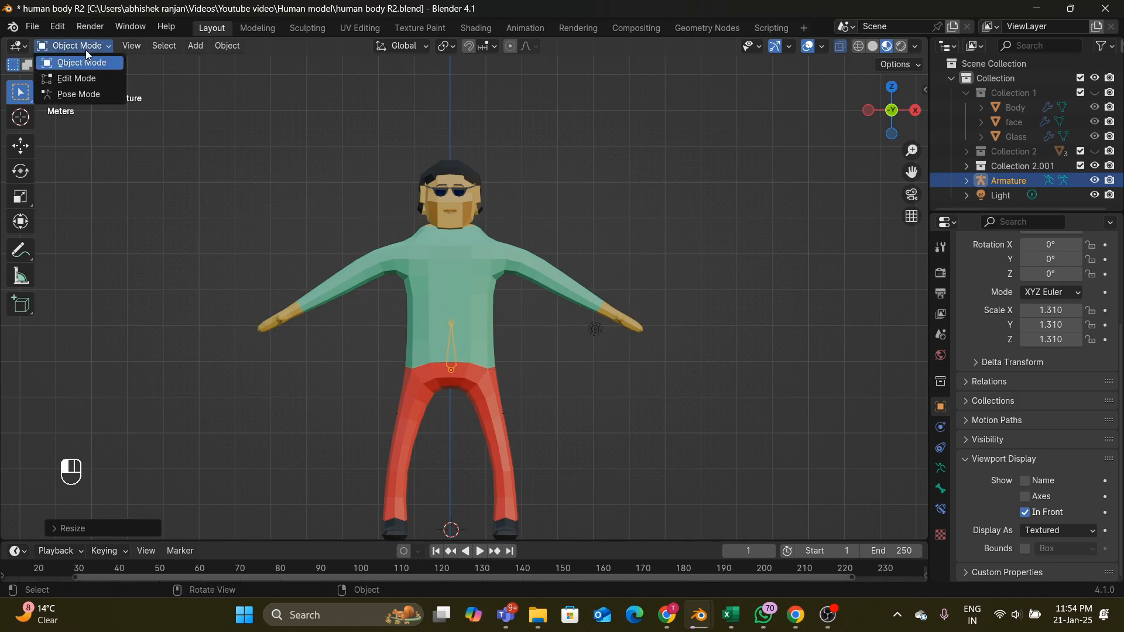
pyautogui.hotkey('ctrl', 'a')
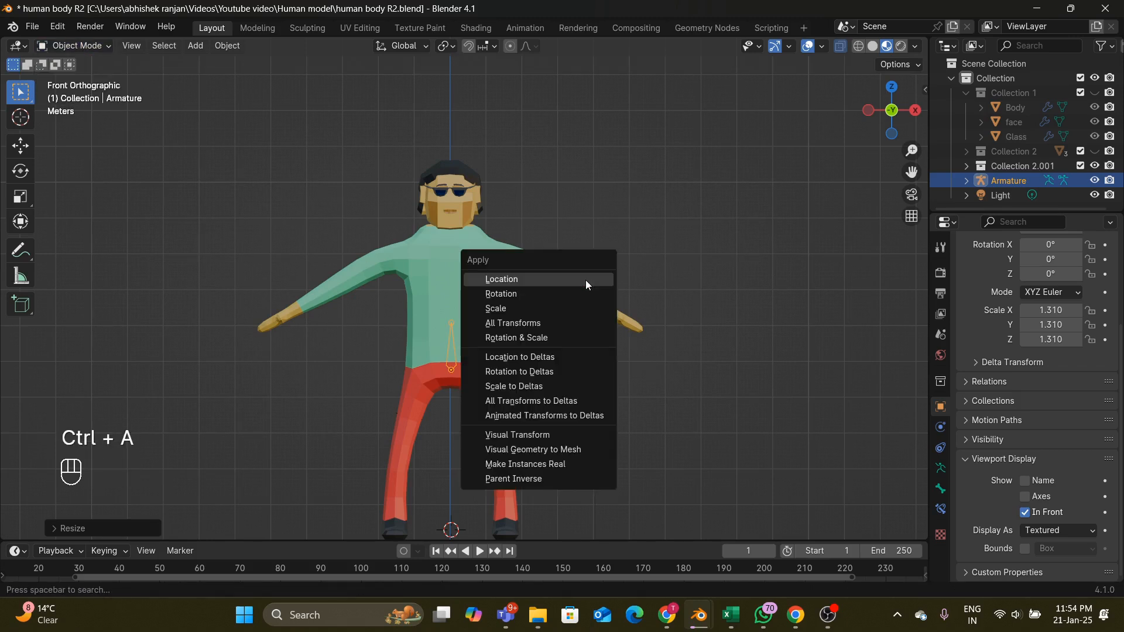
pyautogui.click(550, 324)
# - Put the armature in Edit Mode and move its whole bone up about 0.39 m along global Z, above the hips
pyautogui.click(69, 47)
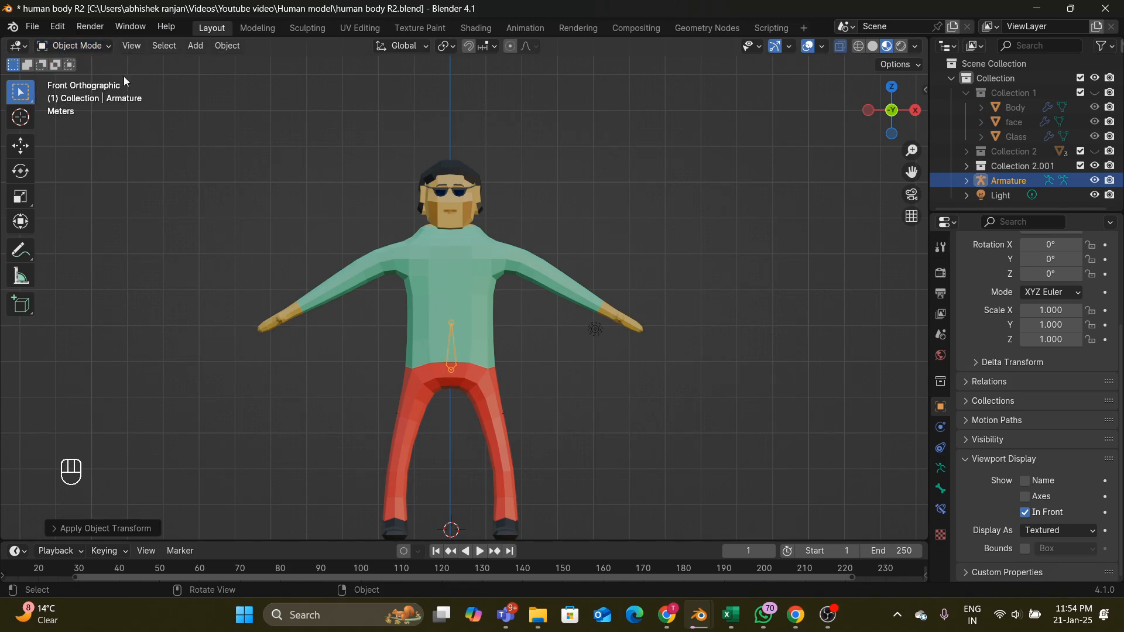
pyautogui.click(72, 46)
pyautogui.click(83, 79)
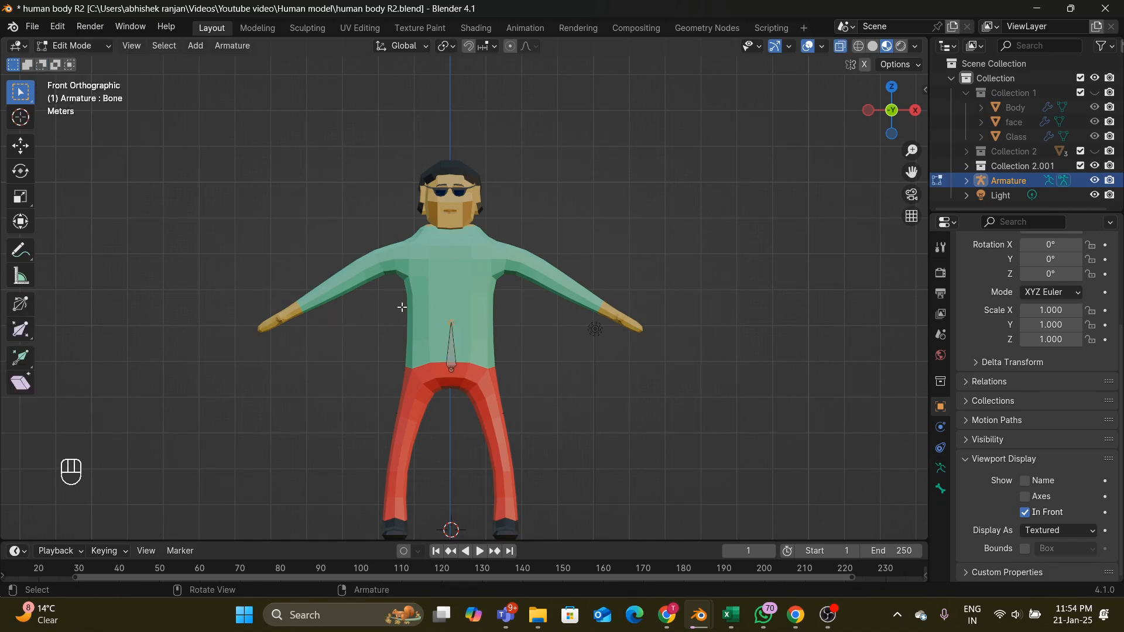
pyautogui.click(451, 324)
pyautogui.click(451, 360)
pyautogui.press('g')
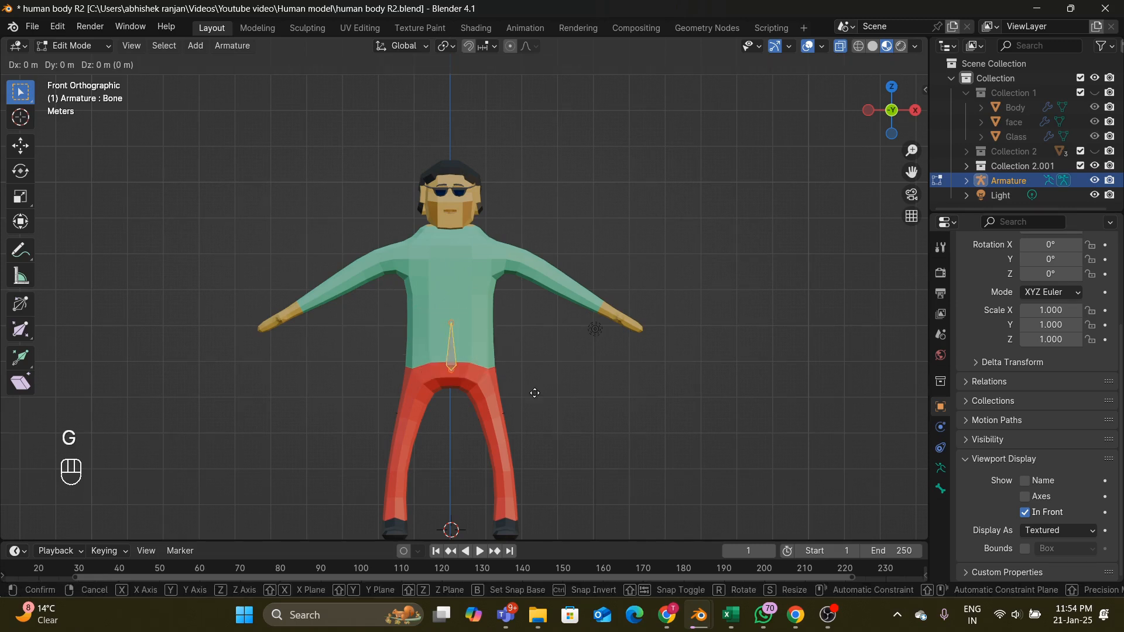
pyautogui.press('z')
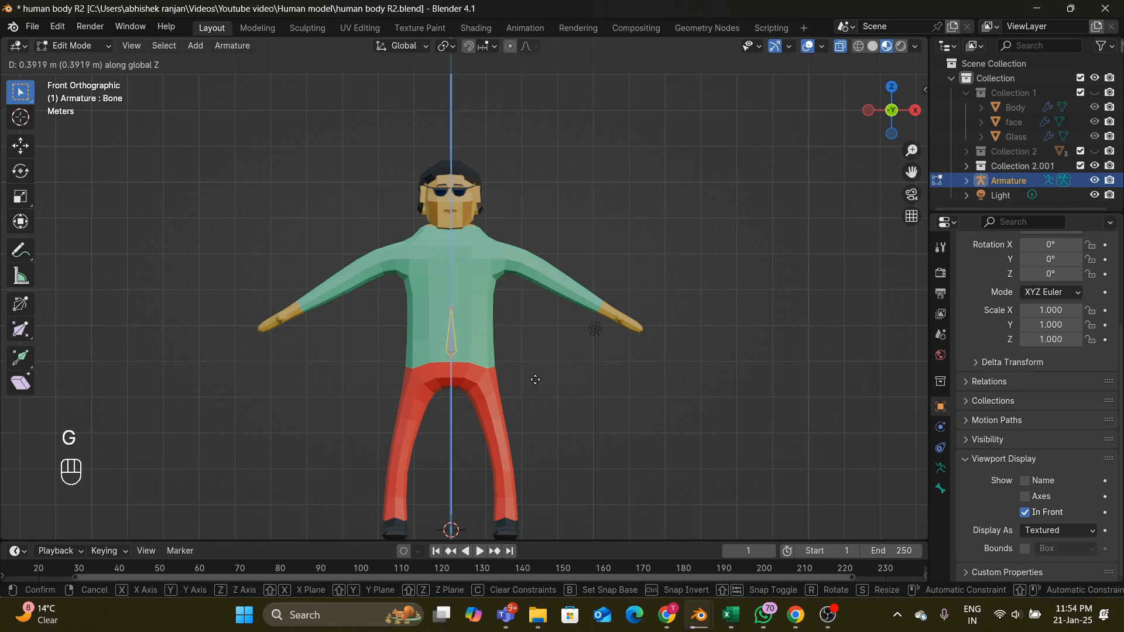
pyautogui.click(535, 381)
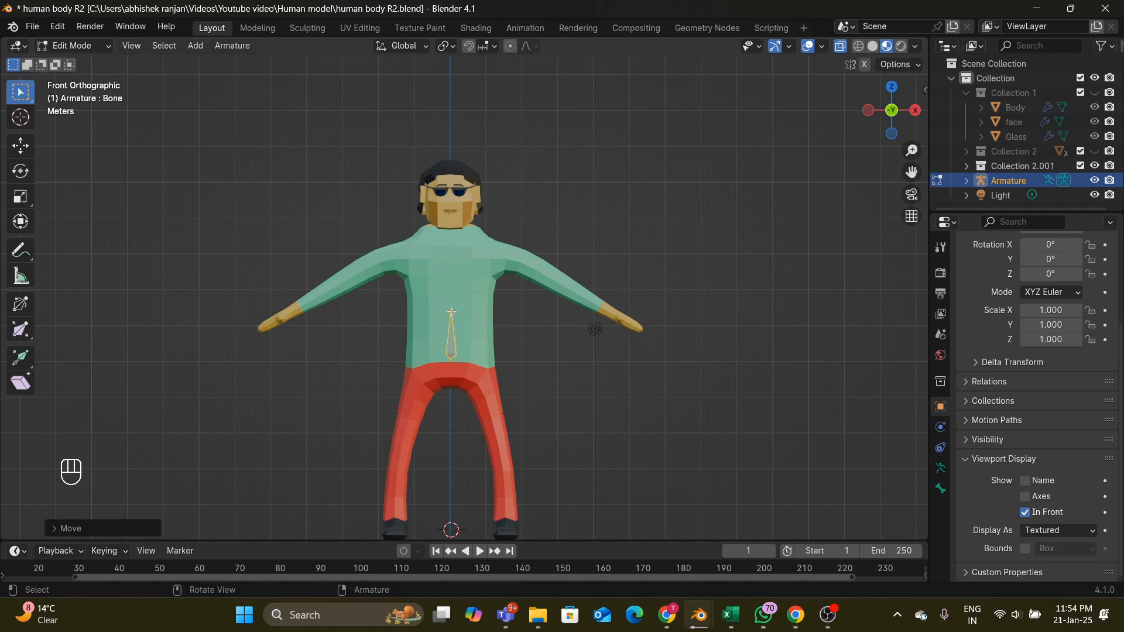
# - Extrude two spine bones upward from the hip bone's tip, one to the chest and one about 1 m up to the neck
pyautogui.click(463, 313)
pyautogui.press('e')
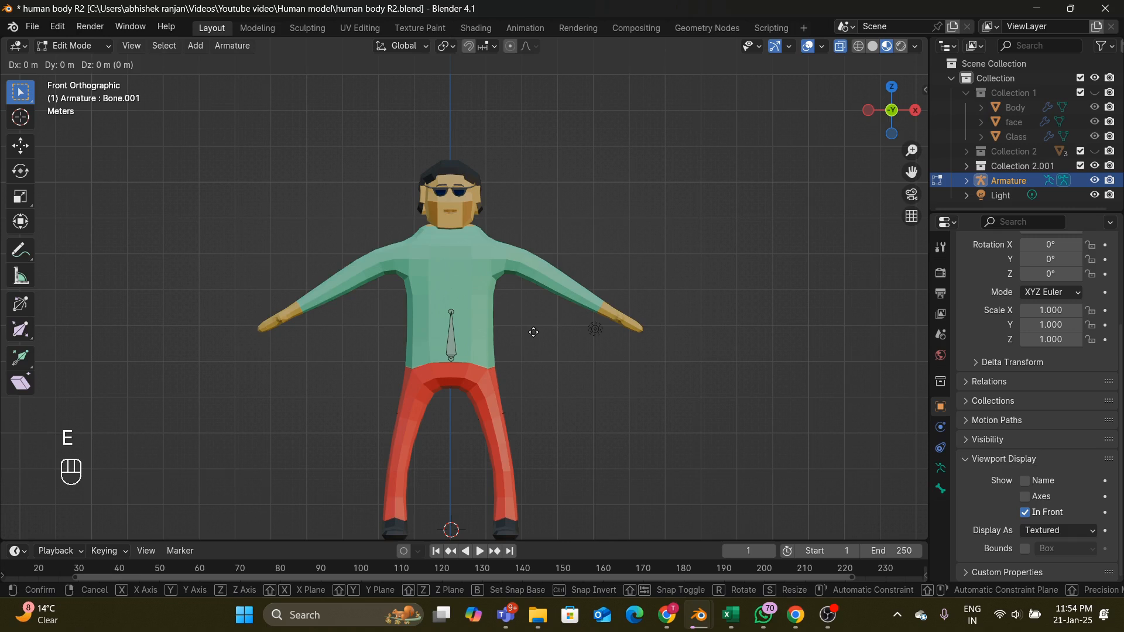
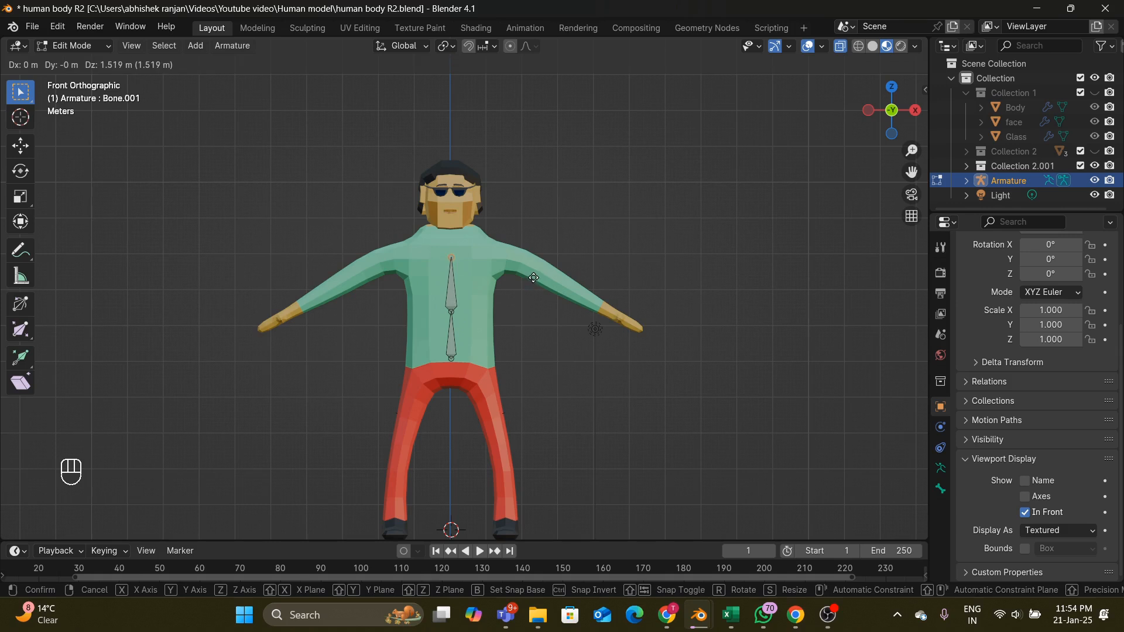
pyautogui.click(533, 289)
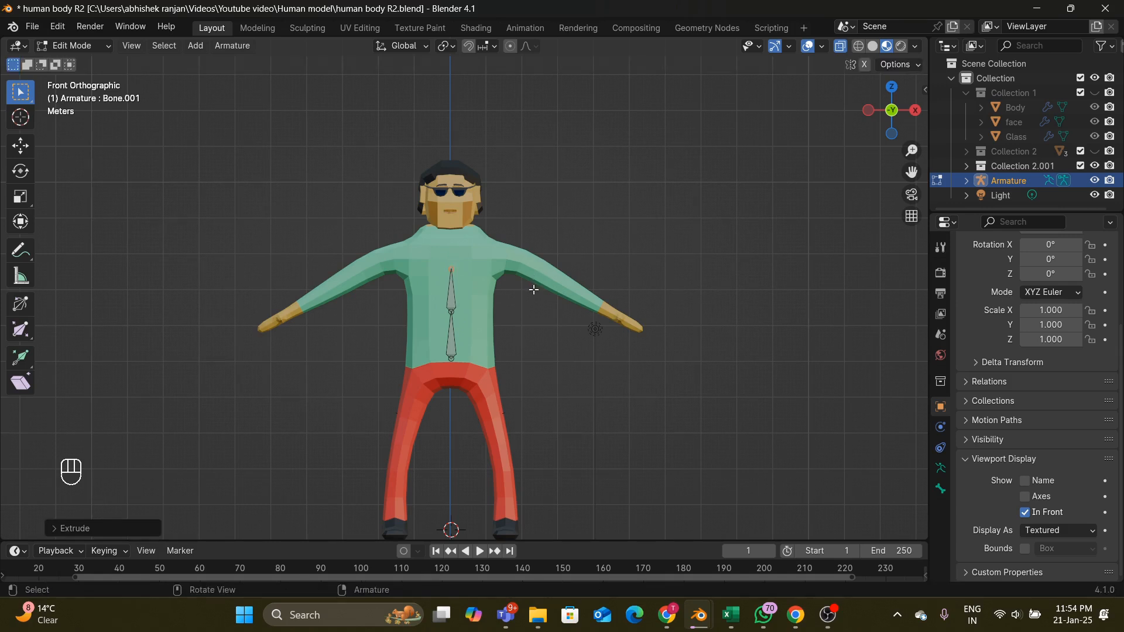
pyautogui.press('e')
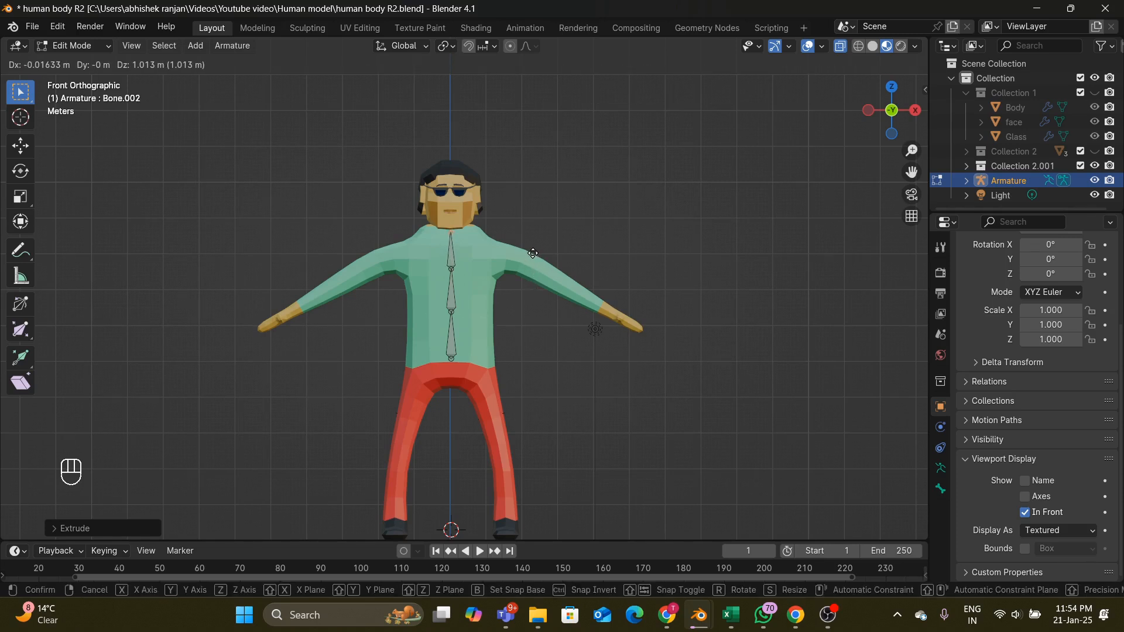
pyautogui.click(533, 251)
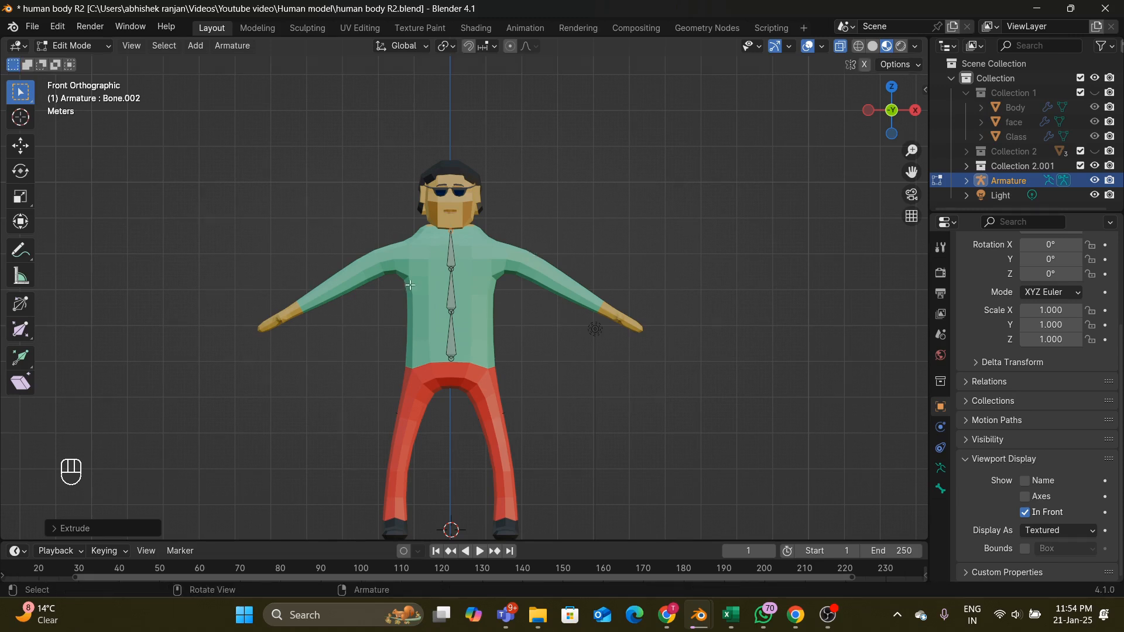
# - Raise the joint between the two upper spine bones about 0.51 m along global Z, to shoulder height
pyautogui.moveTo(433, 266); pyautogui.dragTo(481, 291)
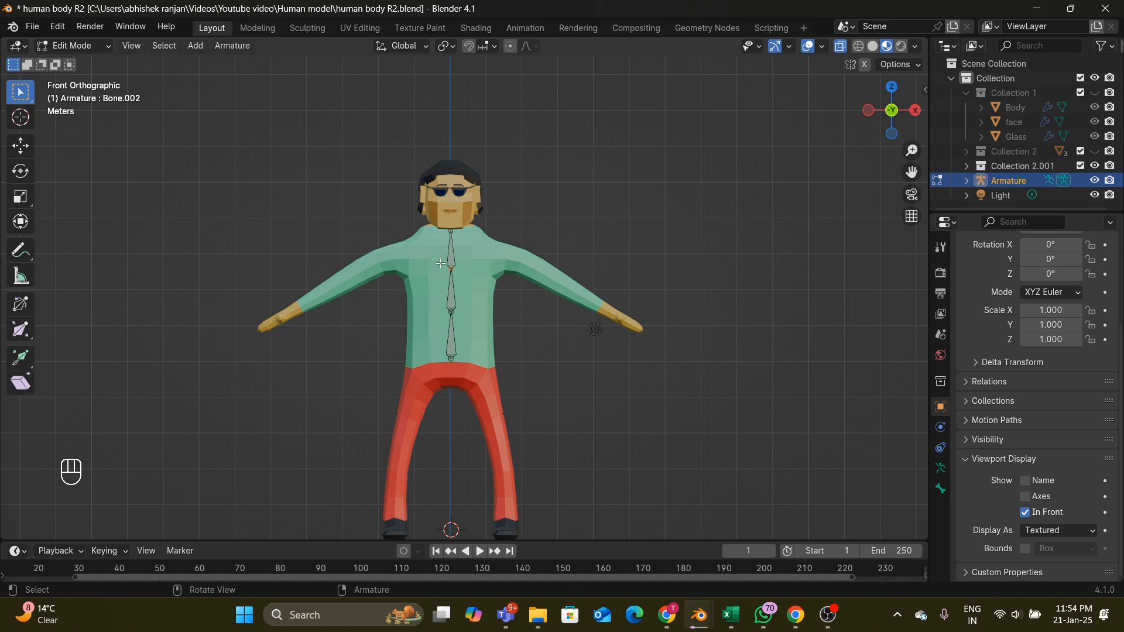
pyautogui.moveTo(440, 264); pyautogui.dragTo(470, 281)
pyautogui.press('g')
pyautogui.press('z')
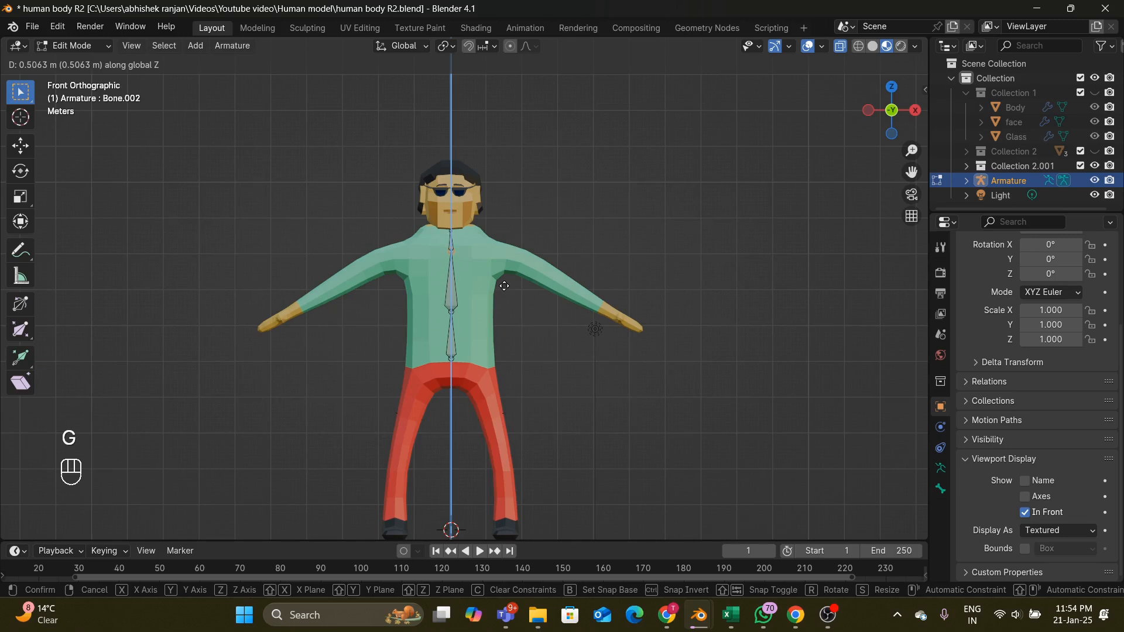
pyautogui.click(504, 287)
# - Extrude a head bone from the neck tip straight up along global Z to the character's upper forehead
pyautogui.click(450, 231)
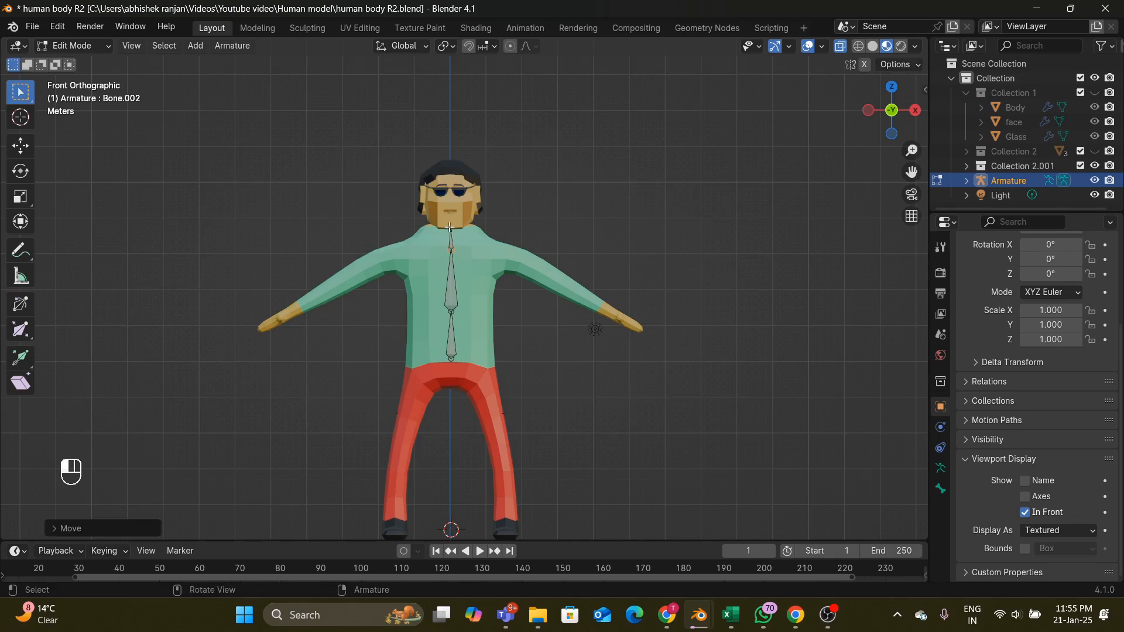
pyautogui.press('e')
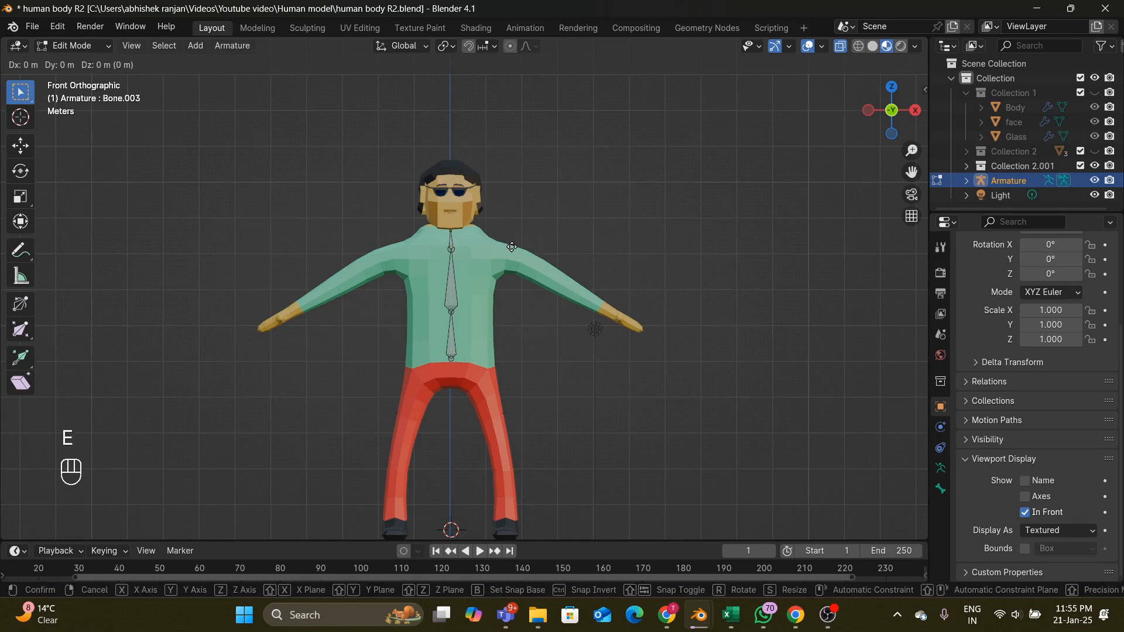
pyautogui.press('z')
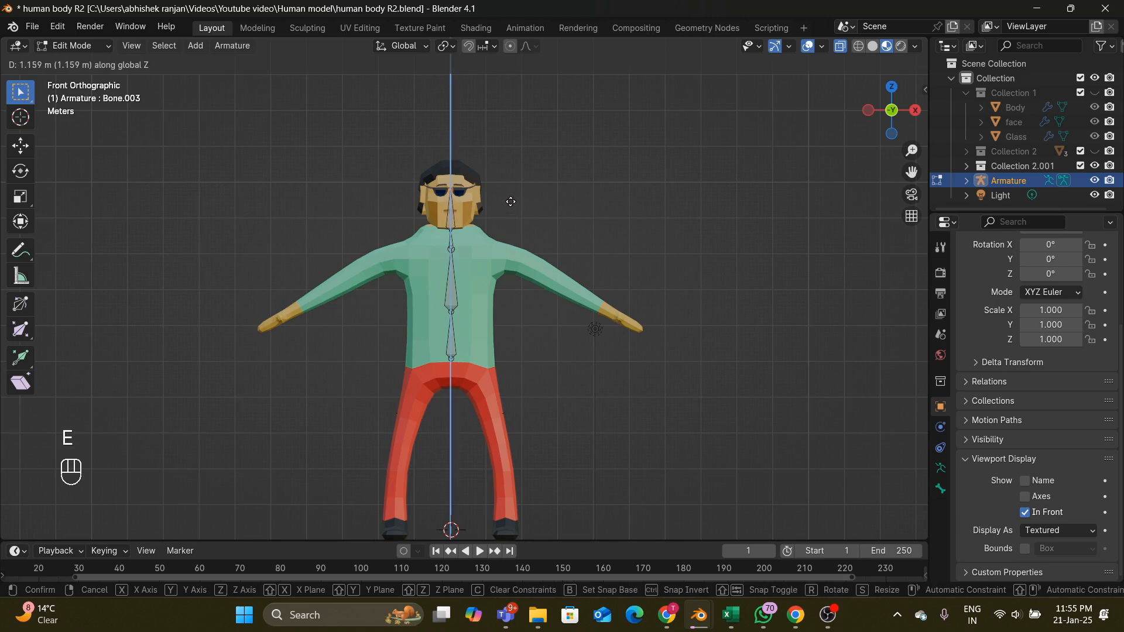
pyautogui.click(510, 188)
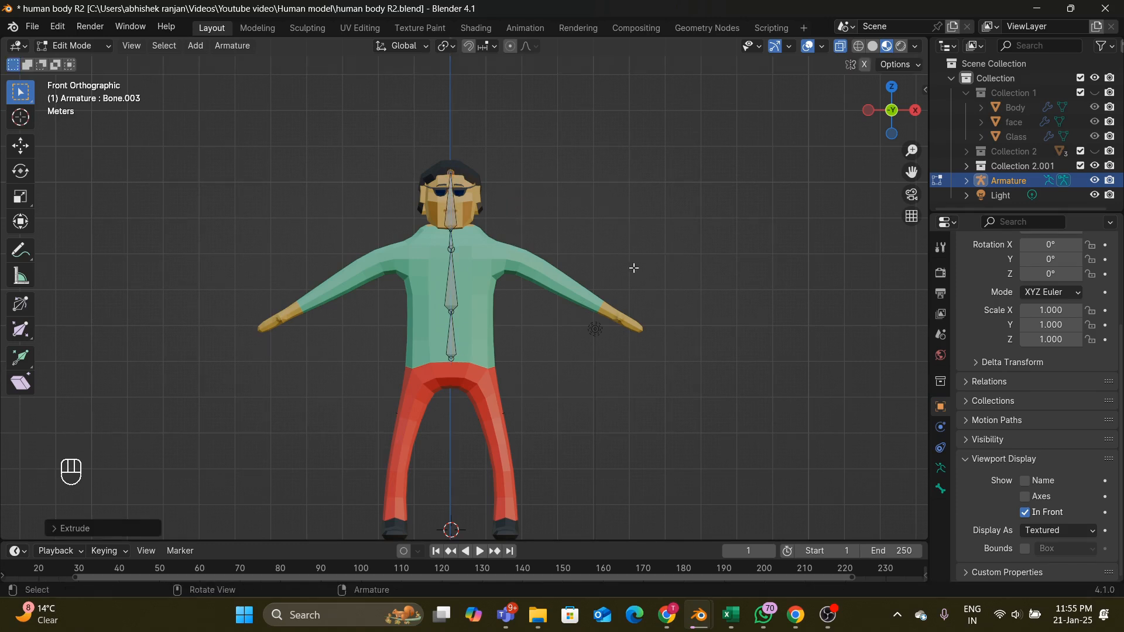
# - Extrude a bone about 1.23 m sideways from the upper-chest joint toward the +X shoulder and try to move it outward
pyautogui.click(453, 251)
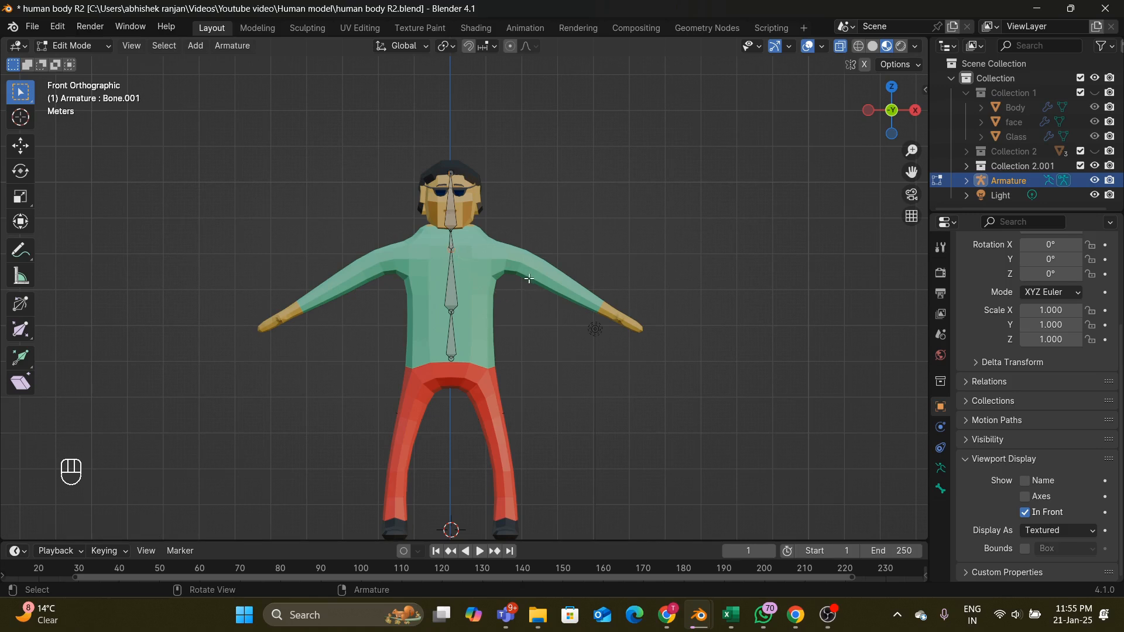
pyautogui.press('e')
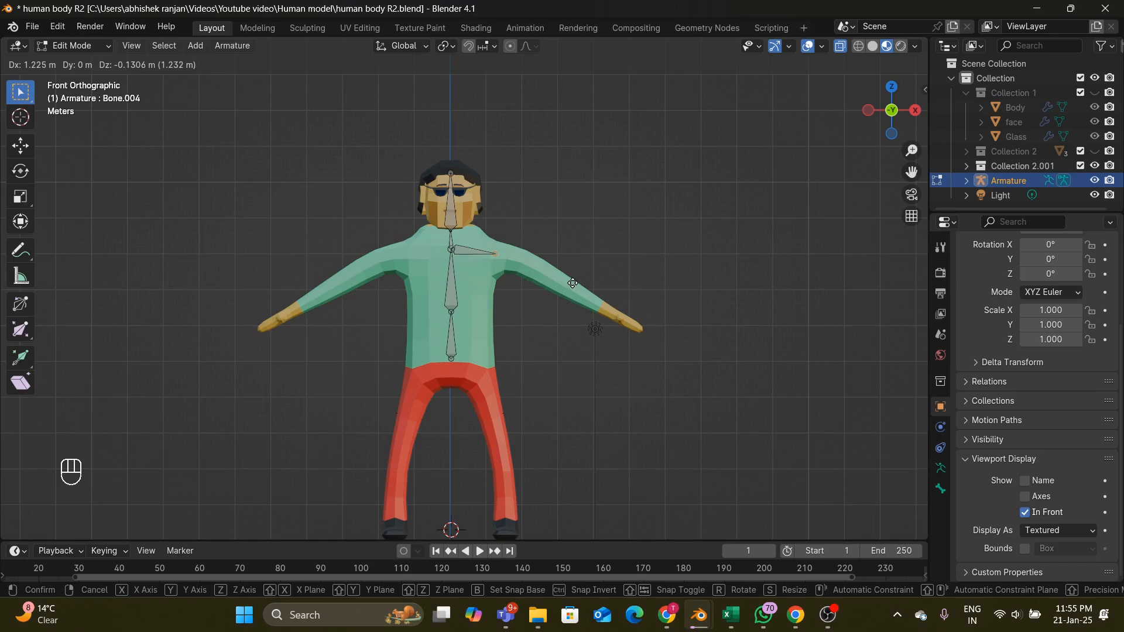
pyautogui.click(573, 282)
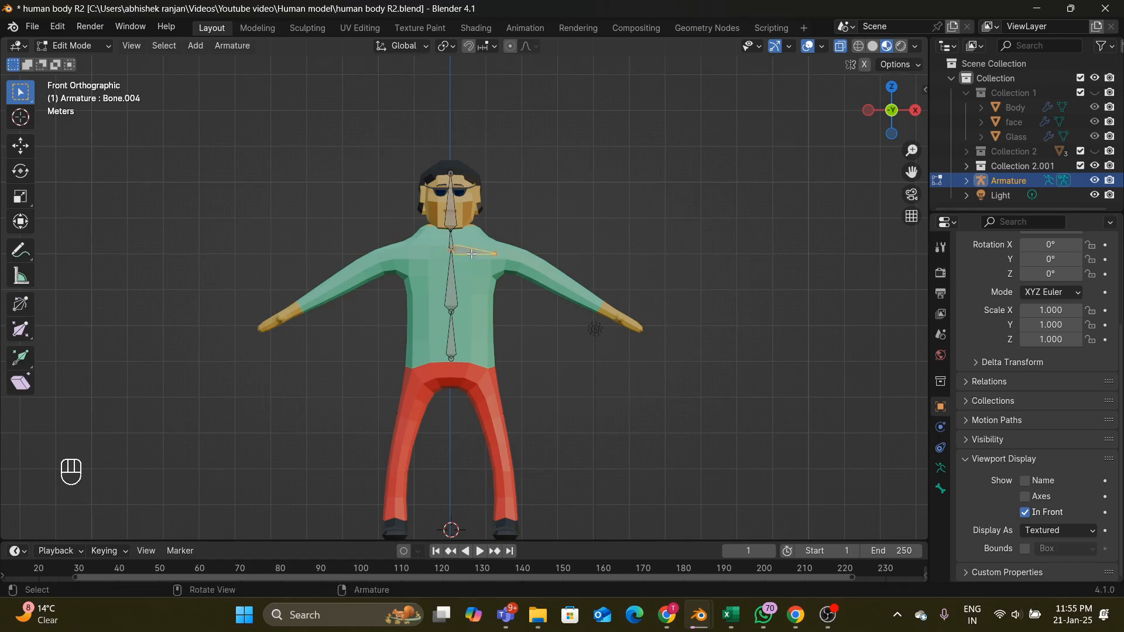
pyautogui.press('g')
pyautogui.click(499, 259)
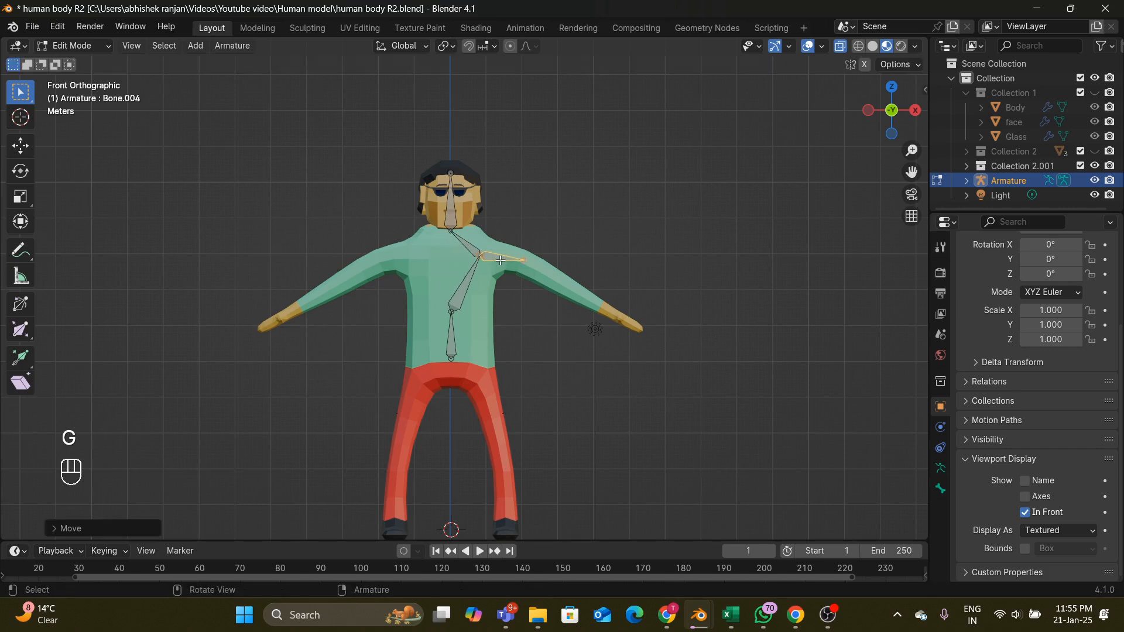
pyautogui.hotkey('ctrl', 'z')
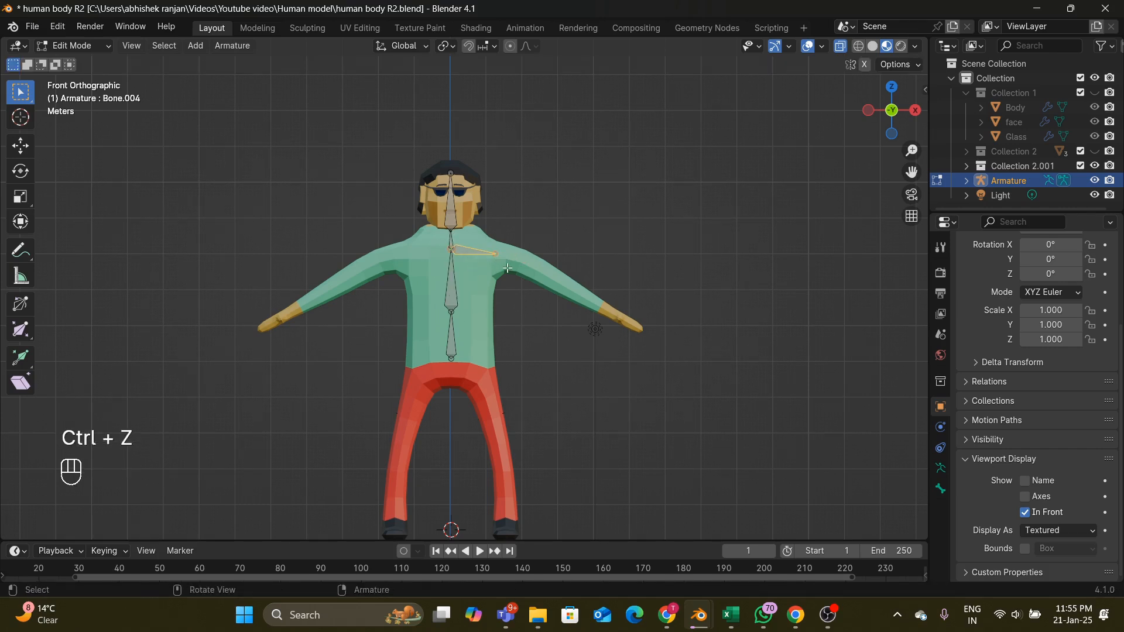
# - Try to detach the sideways shoulder bone with Separate Bones and move it away from the spine
pyautogui.press('p')
pyautogui.click(507, 268)
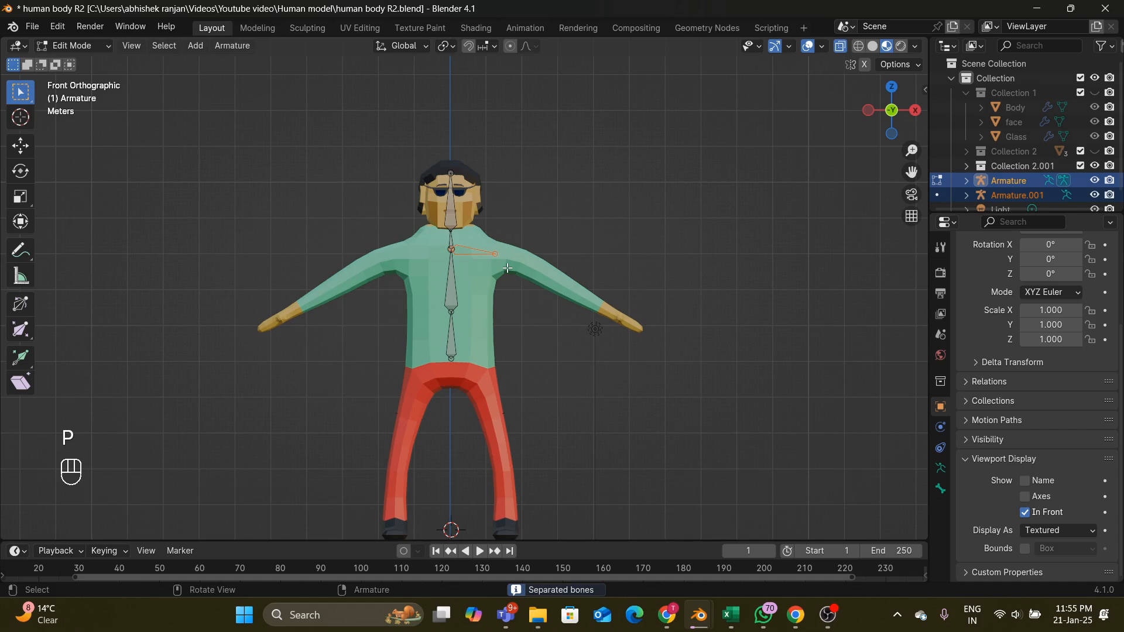
pyautogui.hotkey('ctrl', 'z')
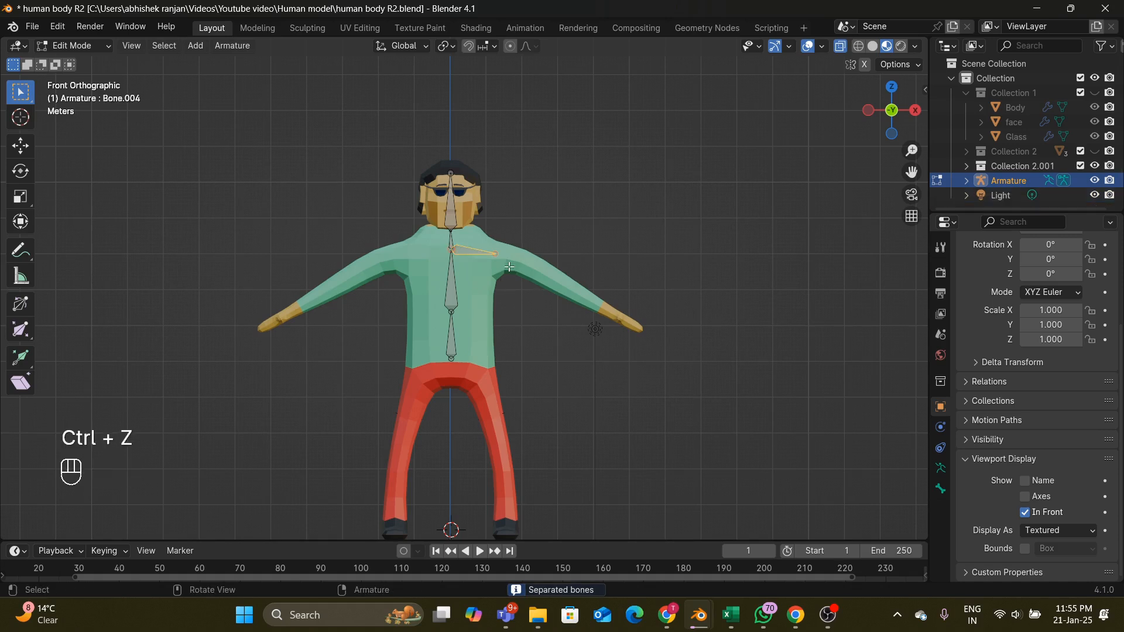
pyautogui.press('p')
pyautogui.click(473, 259)
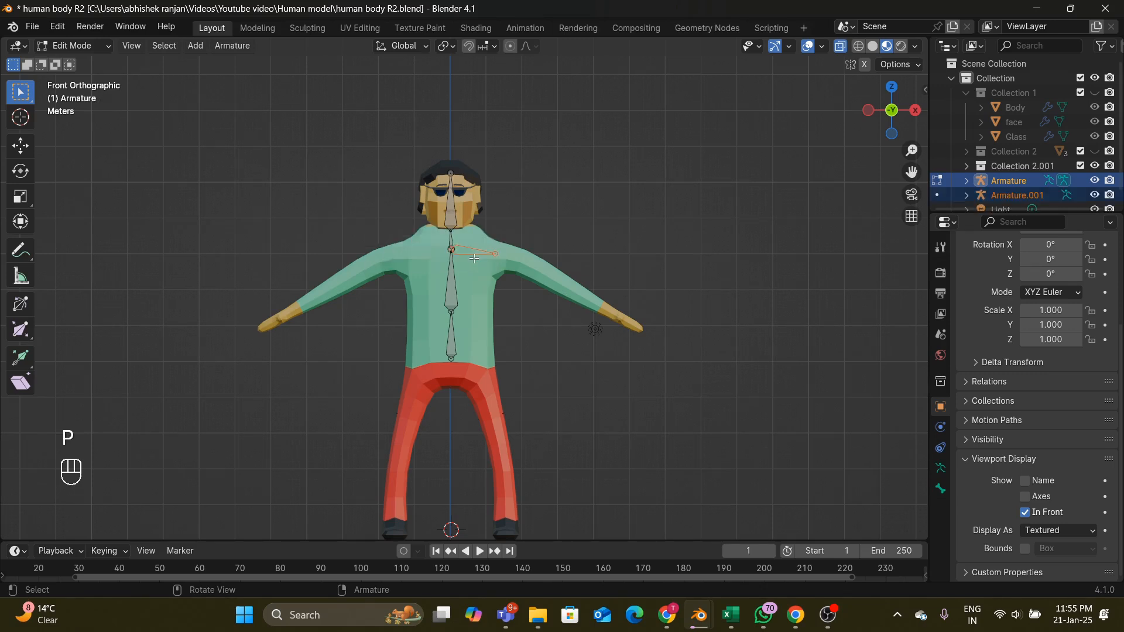
pyautogui.press('g')
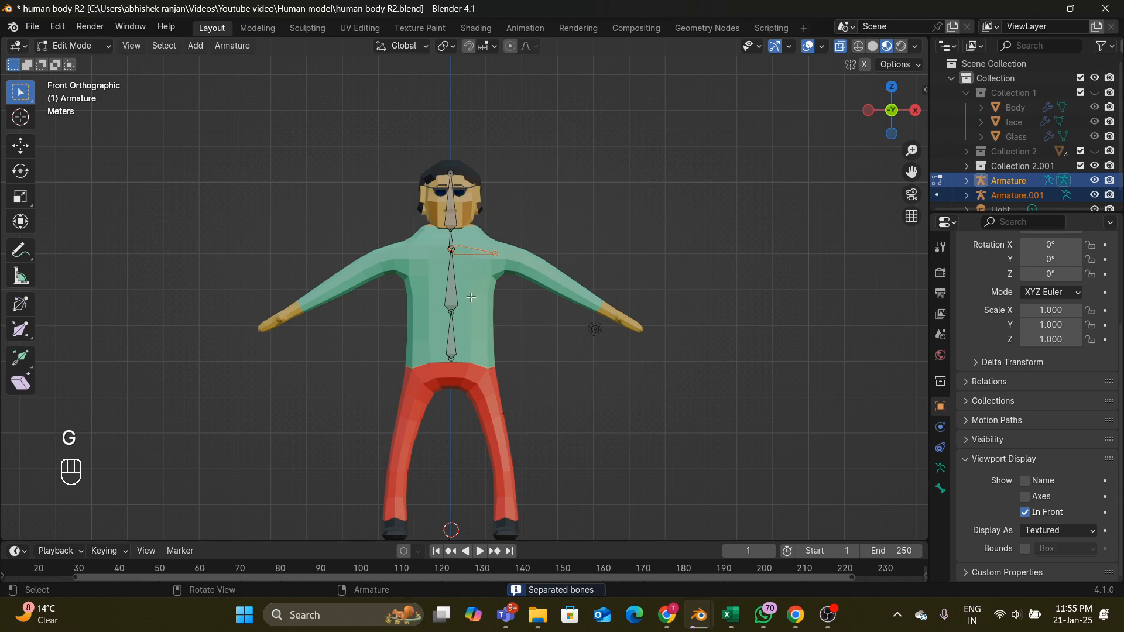
pyautogui.click(453, 280)
pyautogui.click(474, 256)
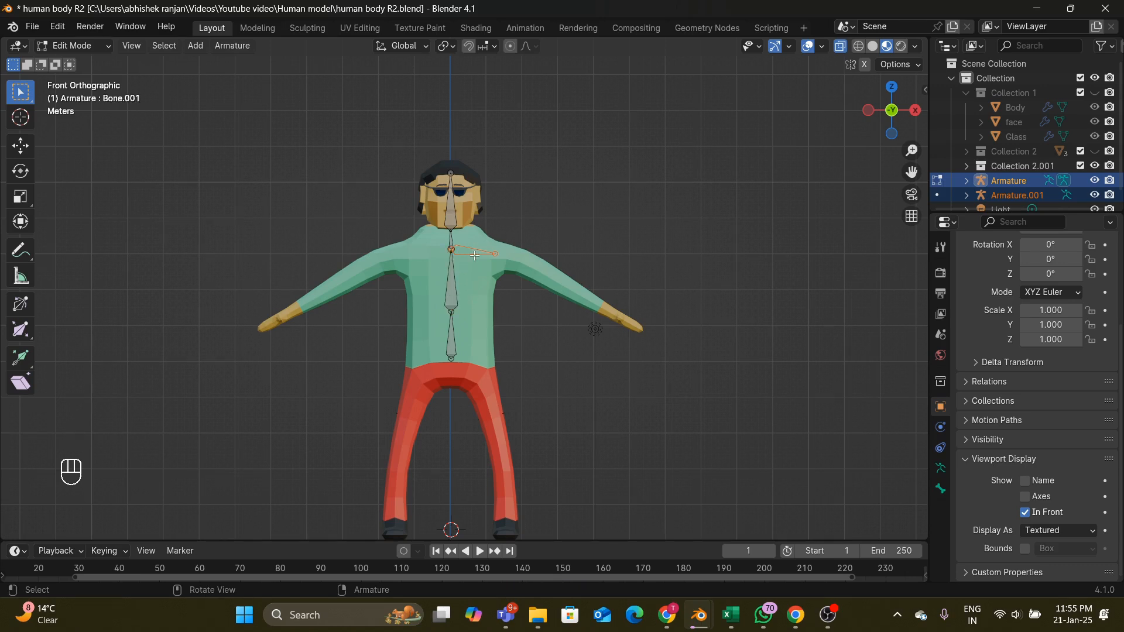
pyautogui.press('p')
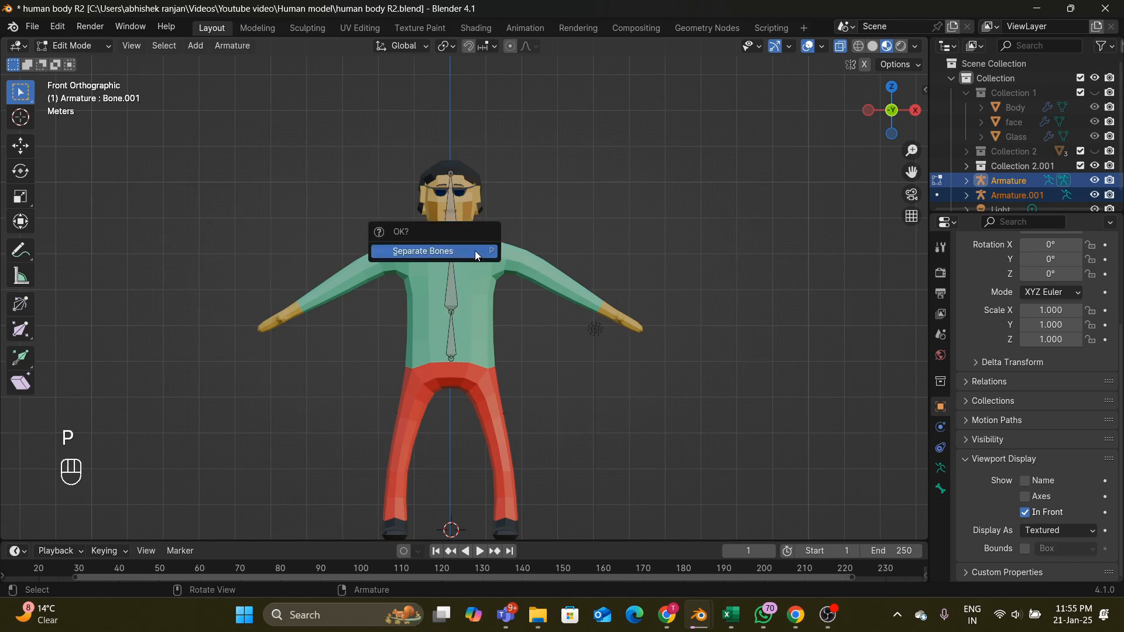
pyautogui.click(475, 251)
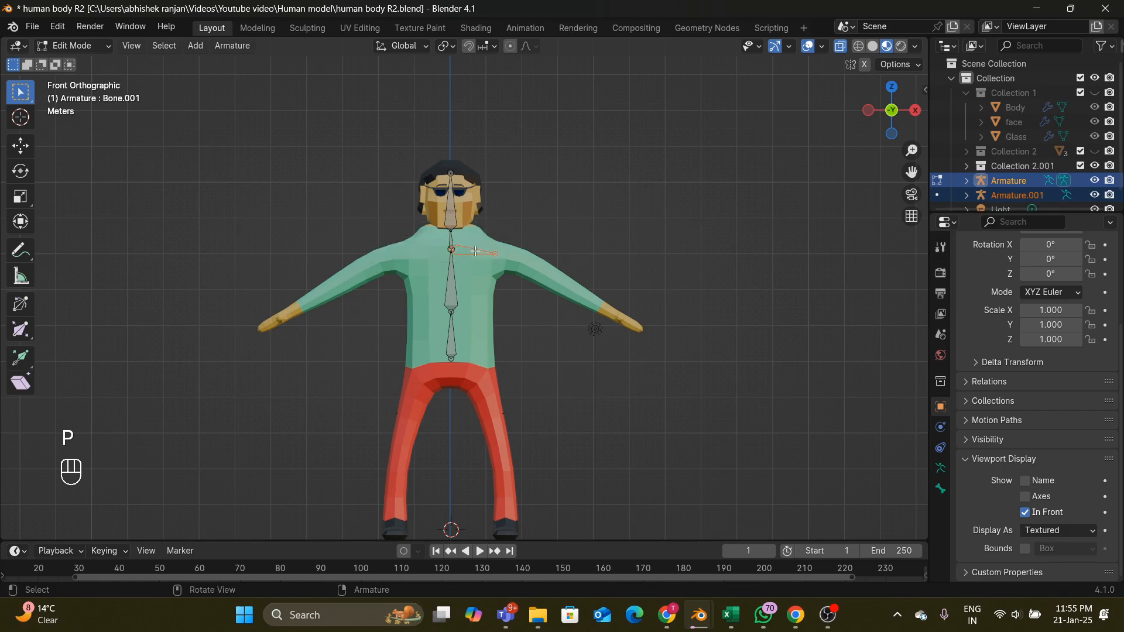
pyautogui.press('g')
# - Undo the bone separations and the sideways shoulder bone's extrusion, back to the selected upper-chest joint
pyautogui.scroll(6, 629, 247)
pyautogui.moveTo(630, 247); pyautogui.dragTo(634, 276, button='middle')
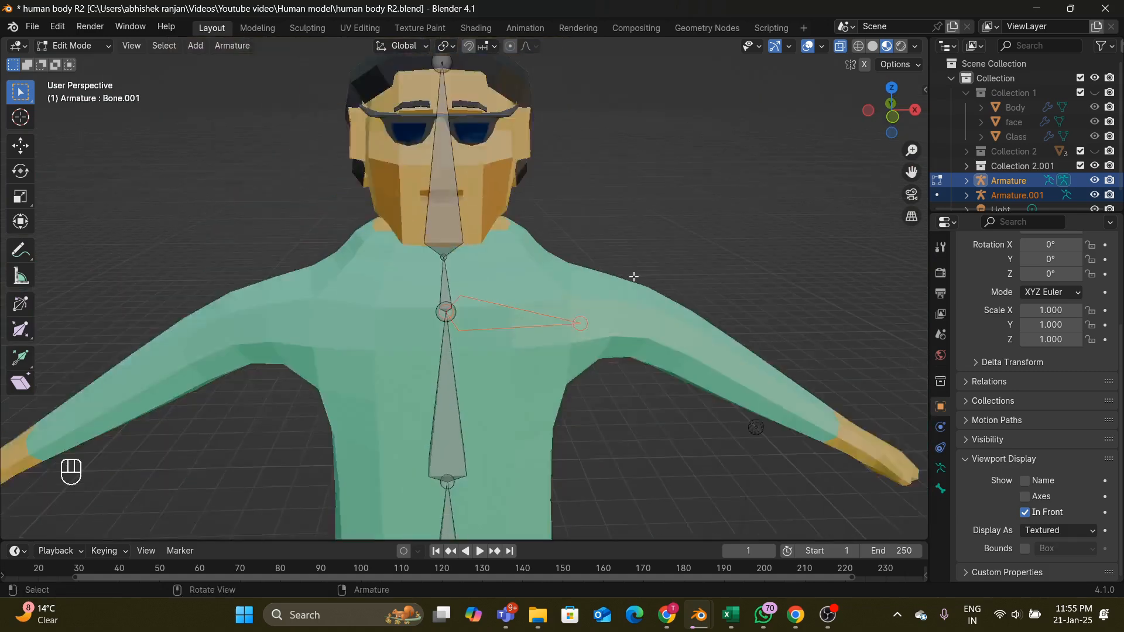
pyautogui.scroll(-3, 634, 277)
pyautogui.hotkey('ctrl', 'z')
pyautogui.hotkey('ctrl', 'z')
pyautogui.hotkey('ctrl', 'z')
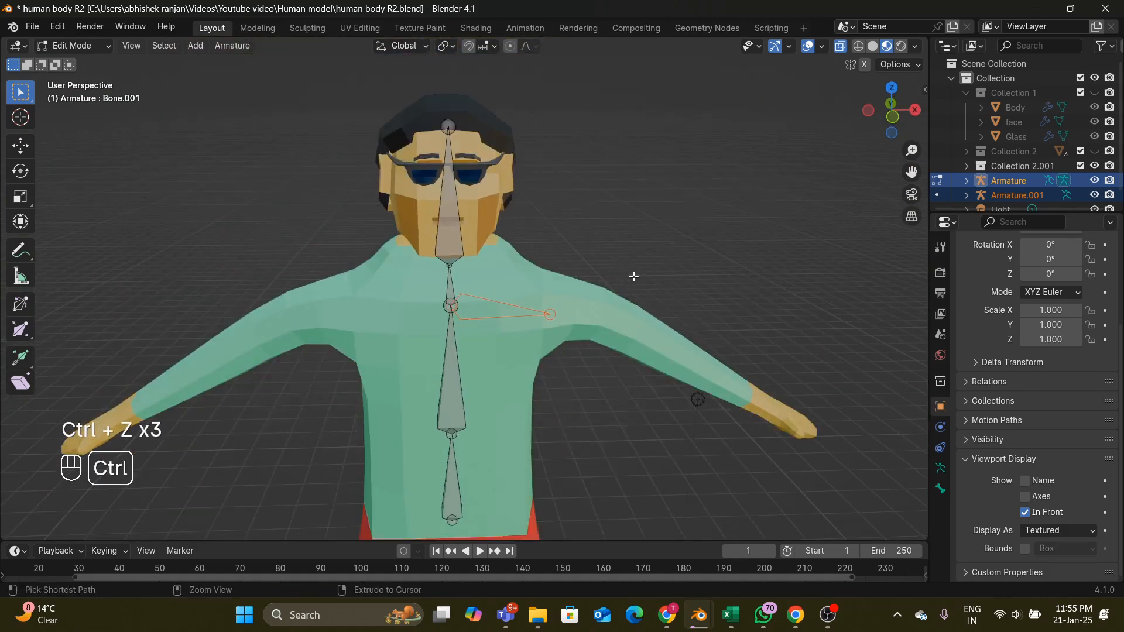
pyautogui.hotkey('ctrl', 'z')
pyautogui.hotkey('ctrl', 'z')
pyautogui.hotkey('ctrl', 'z')
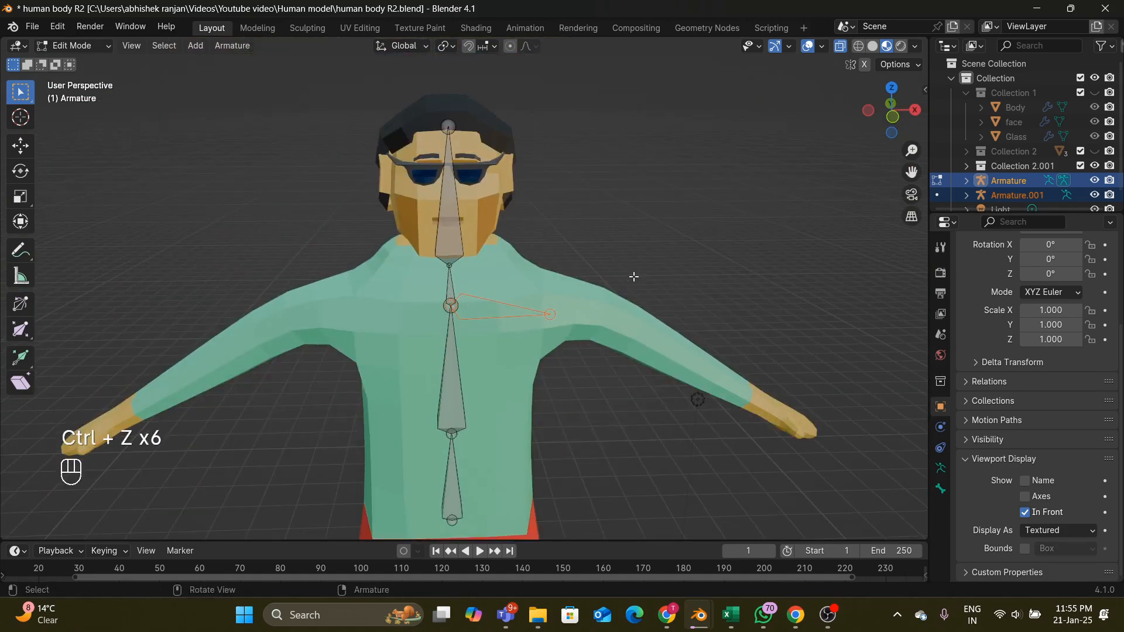
pyautogui.hotkey('ctrl', 'z')
pyautogui.hotkey('ctrl', 'z')
pyautogui.hotkey('ctrl', 'z')
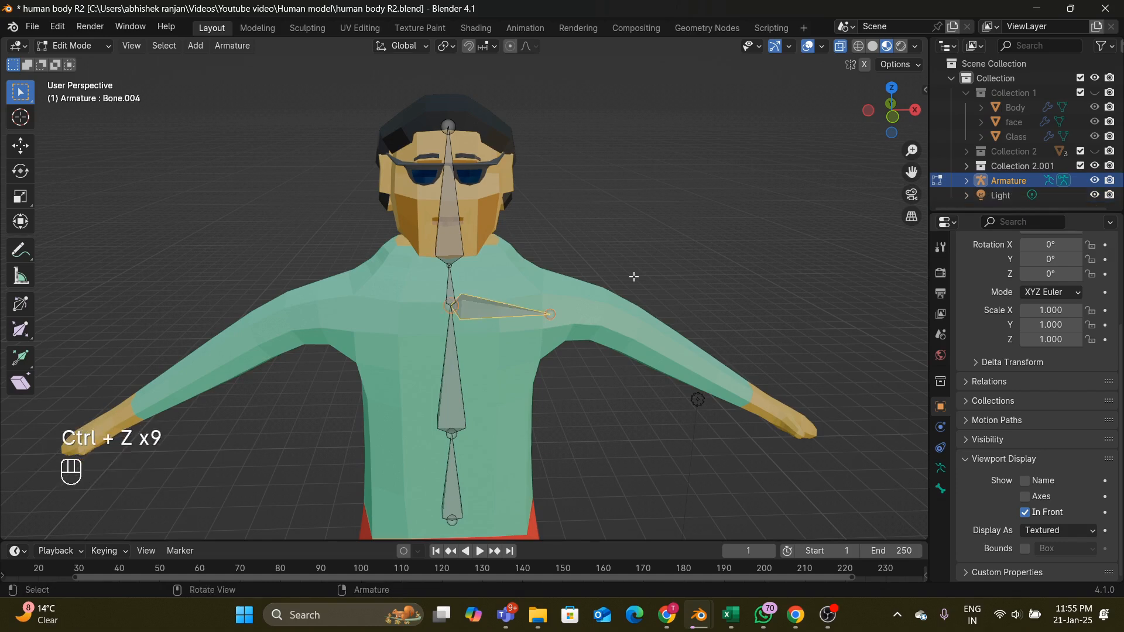
pyautogui.hotkey('ctrl', 'z')
pyautogui.hotkey('ctrl', 'z')
pyautogui.hotkey('ctrl', 'z')
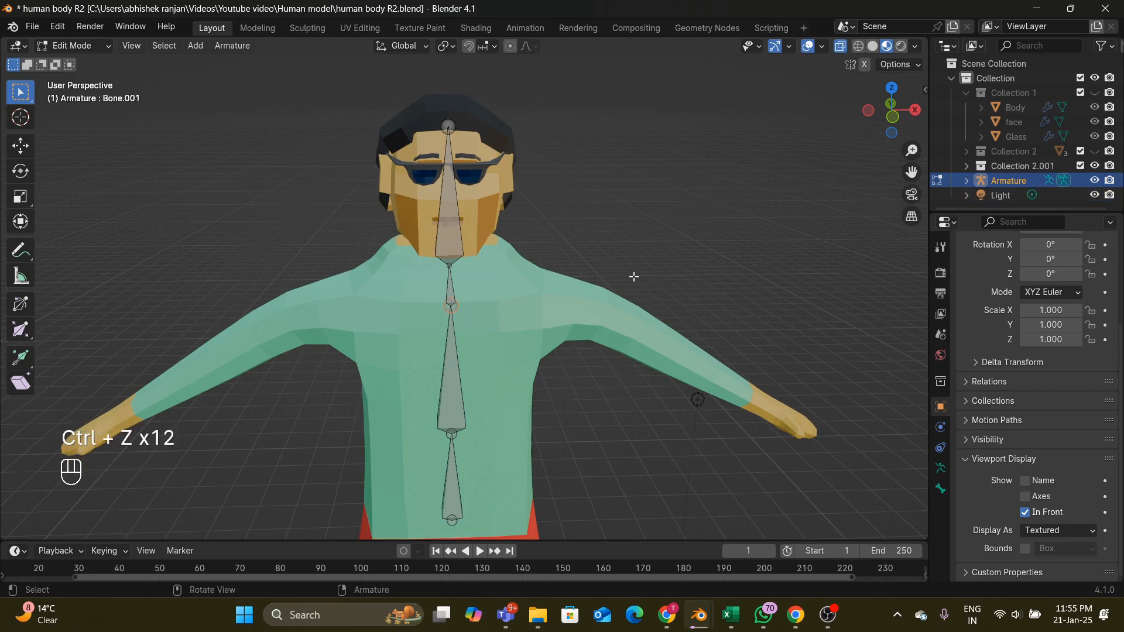
# - Extrude a new bone sideways from the upper-chest joint to the +X shoulder
pyautogui.press('e')
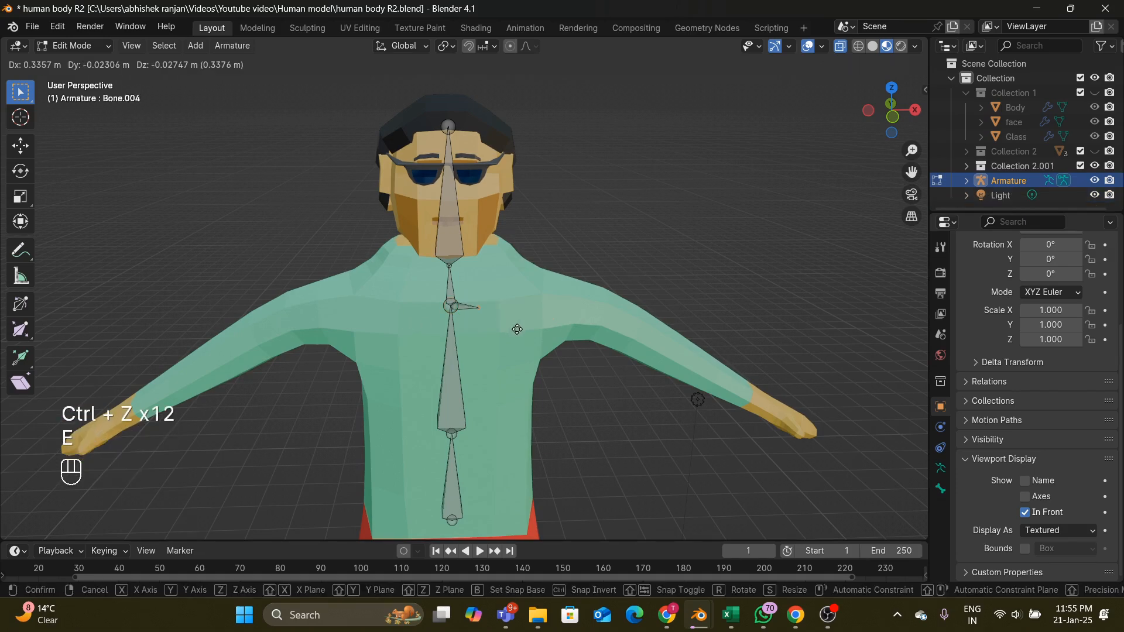
pyautogui.click(573, 330)
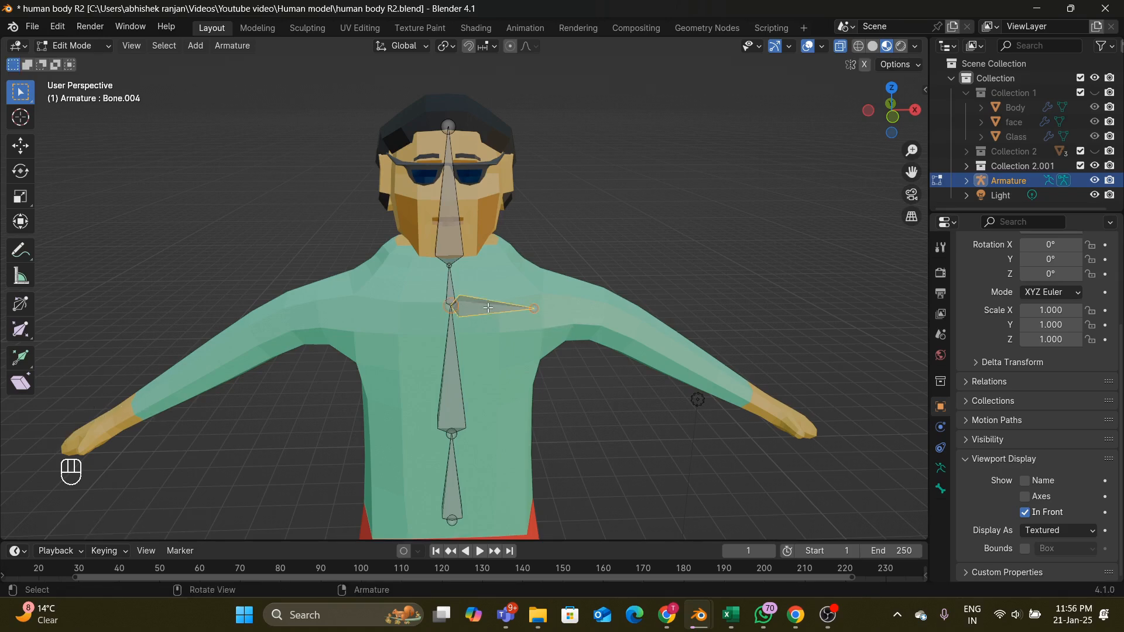
# - Try separating the new shoulder bone into its own armature, and undo the separation
pyautogui.press('p')
pyautogui.click(487, 307)
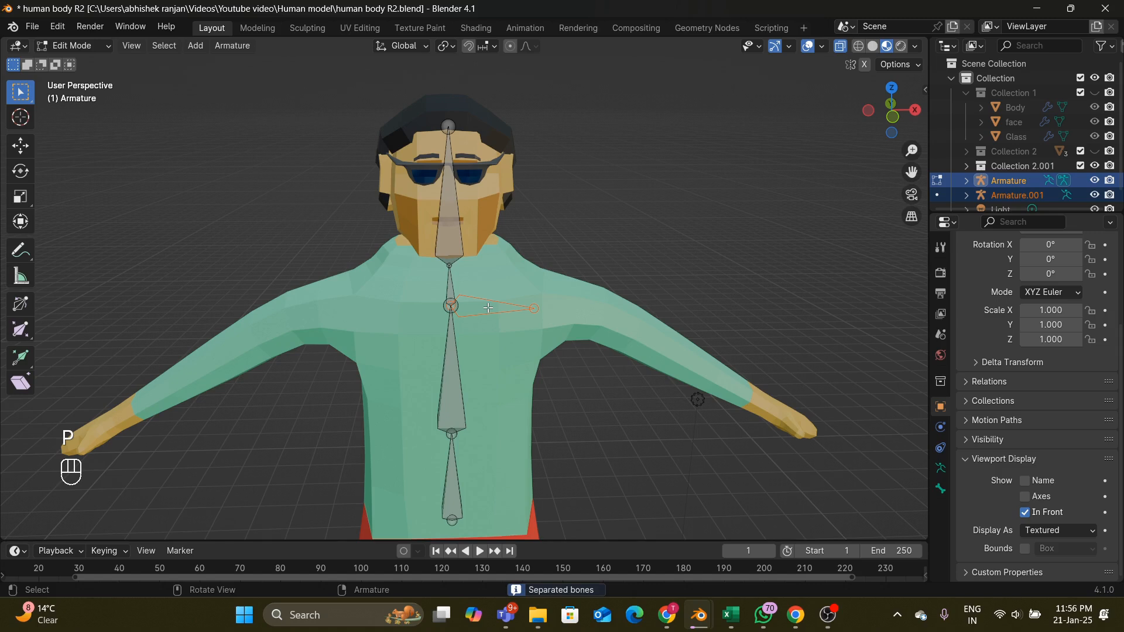
pyautogui.press('g')
pyautogui.hotkey('ctrl', 'z')
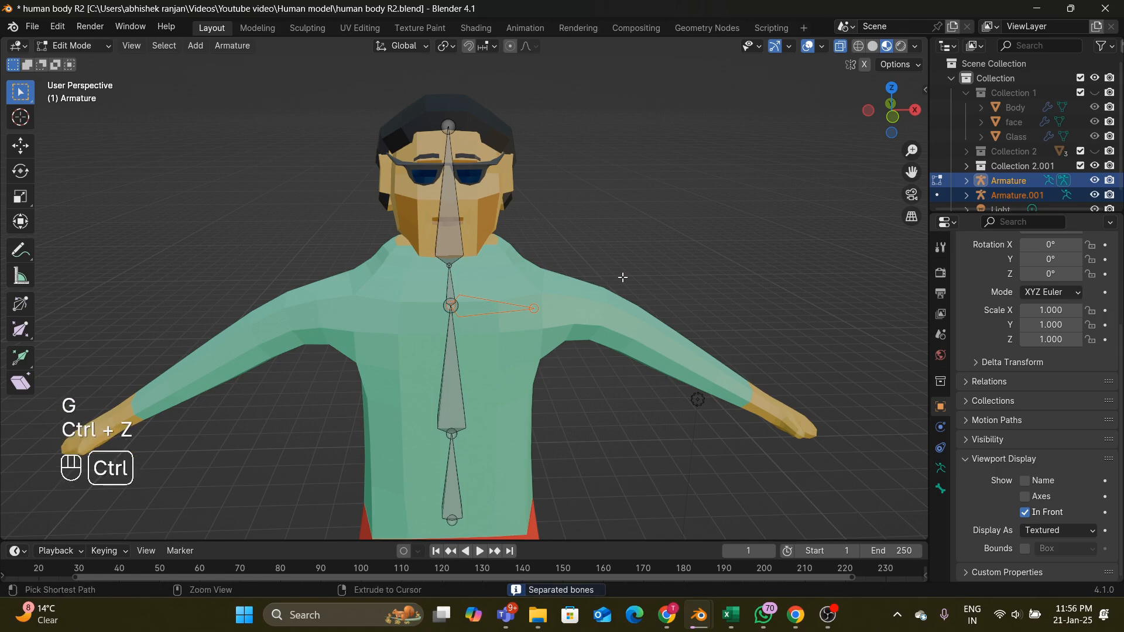
pyautogui.hotkey('ctrl', 'z')
pyautogui.hotkey('ctrl', 'z')
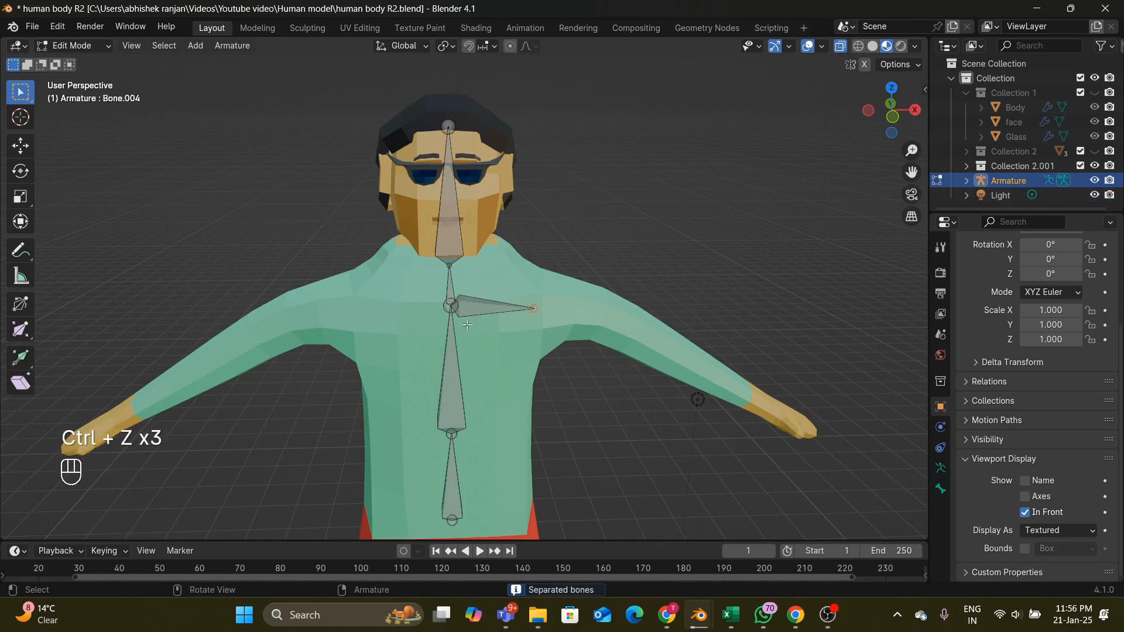
# - Try moving the whole shoulder bone about 0.48 m outward while it is connected to the spine, and undo the move
pyautogui.click(491, 320)
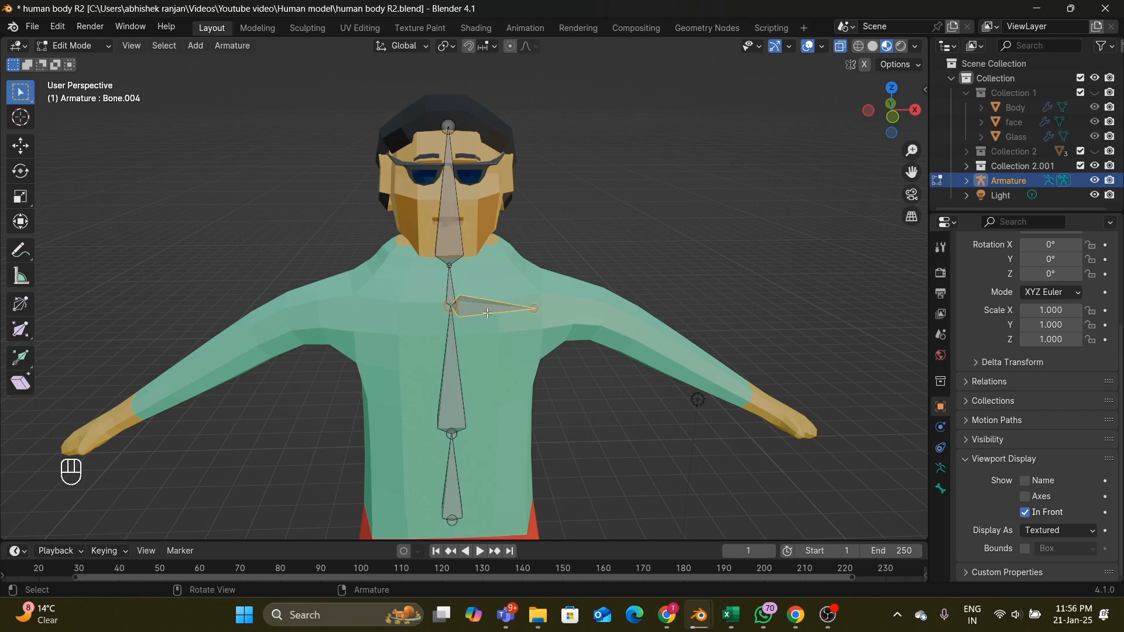
pyautogui.press('g')
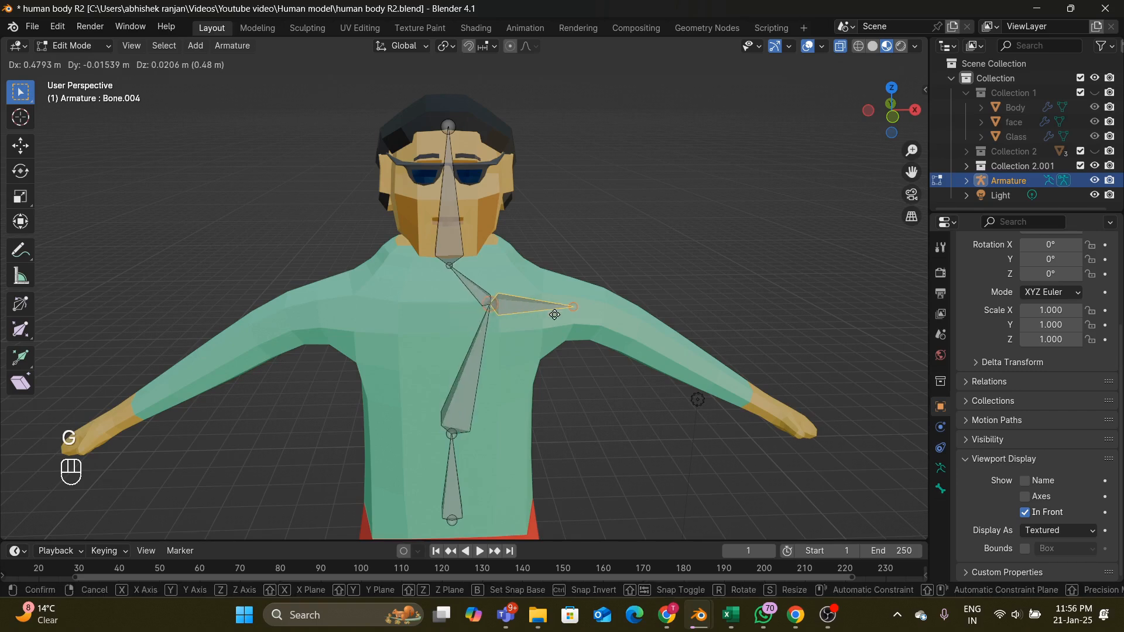
pyautogui.click(554, 314)
pyautogui.hotkey('ctrl', 'z')
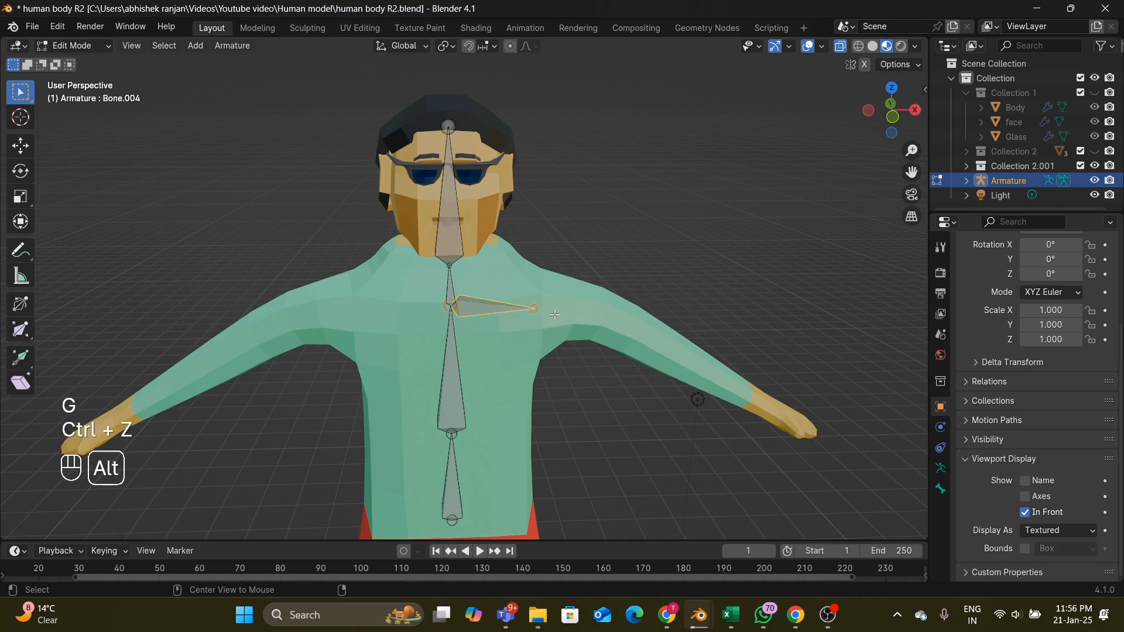
# - Clear the shoulder bone's parent and move the bone about 1.02 m outward along X into the upper arm
pyautogui.hotkey('alt', 'p')
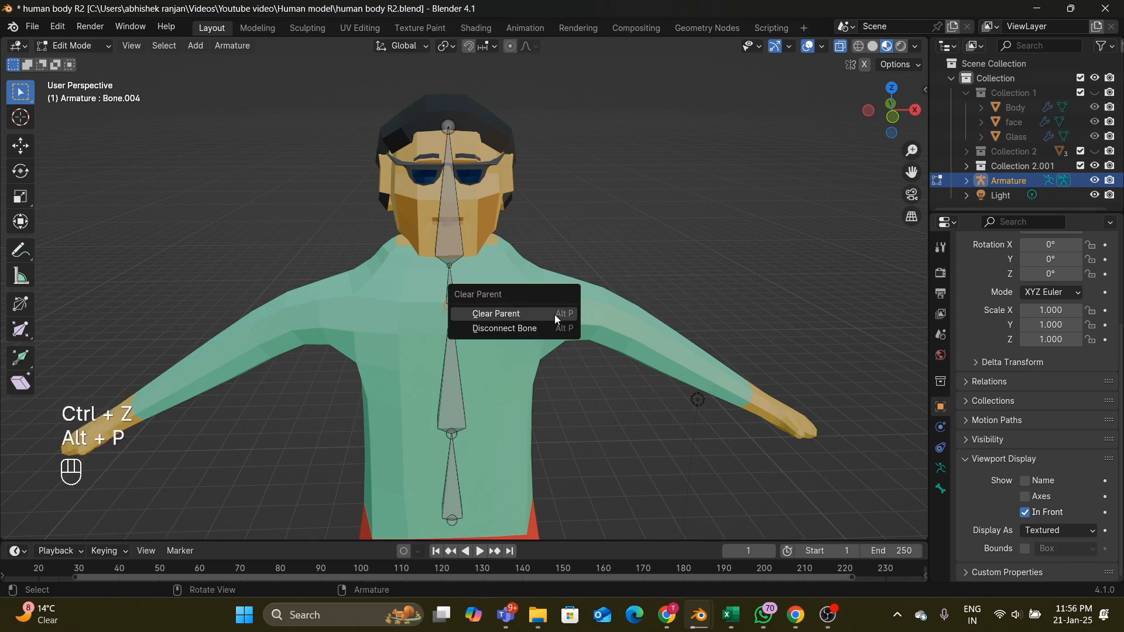
pyautogui.click(555, 314)
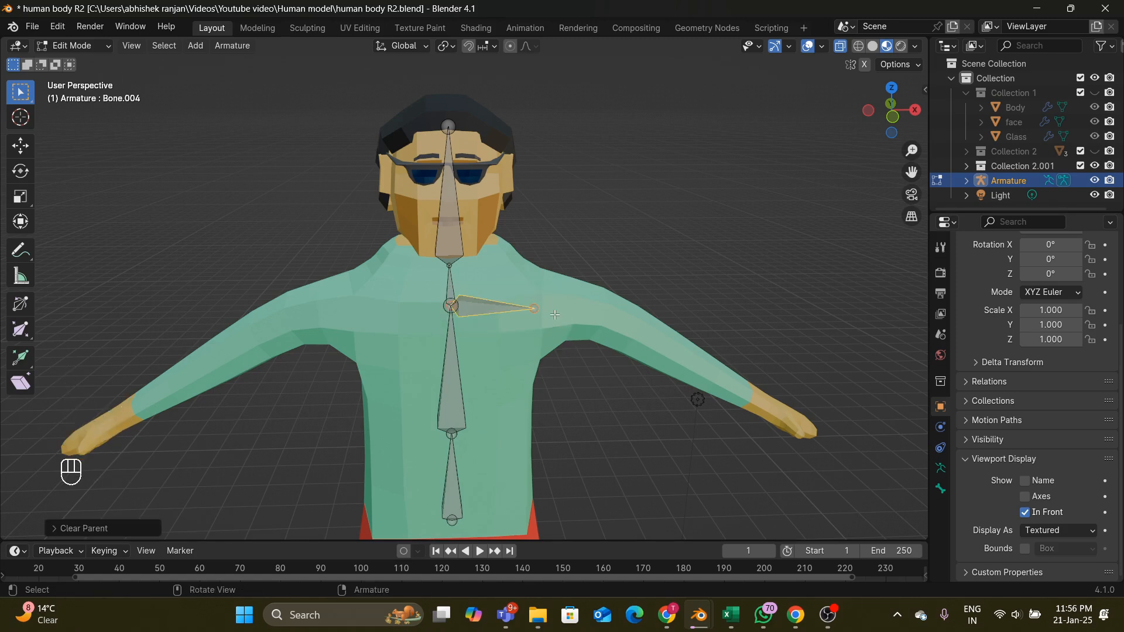
pyautogui.press('g')
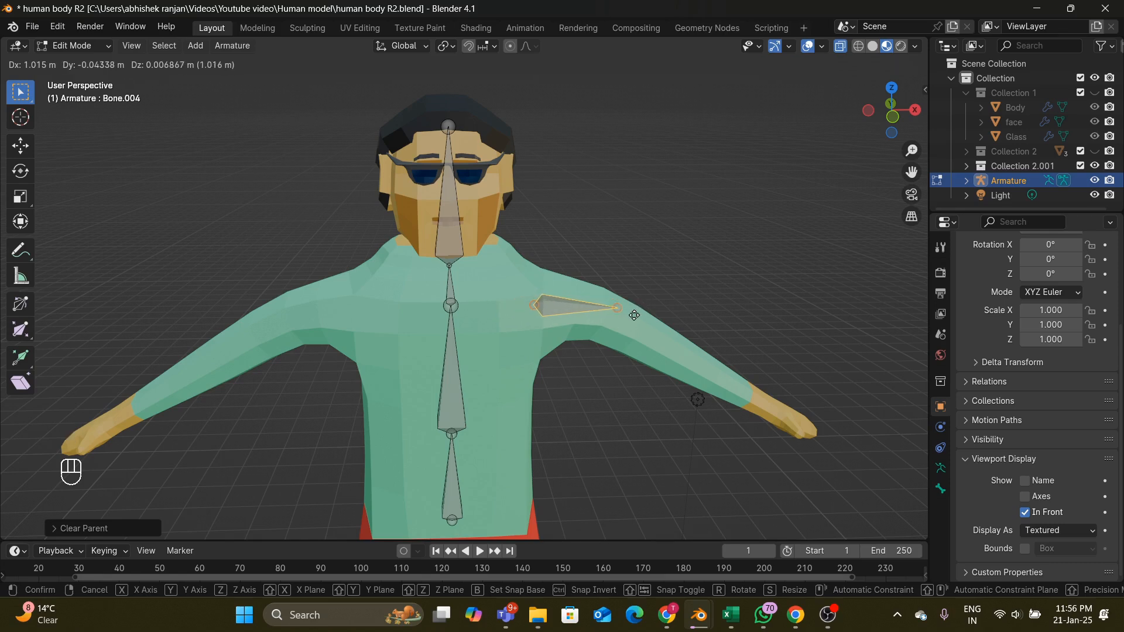
pyautogui.click(631, 314)
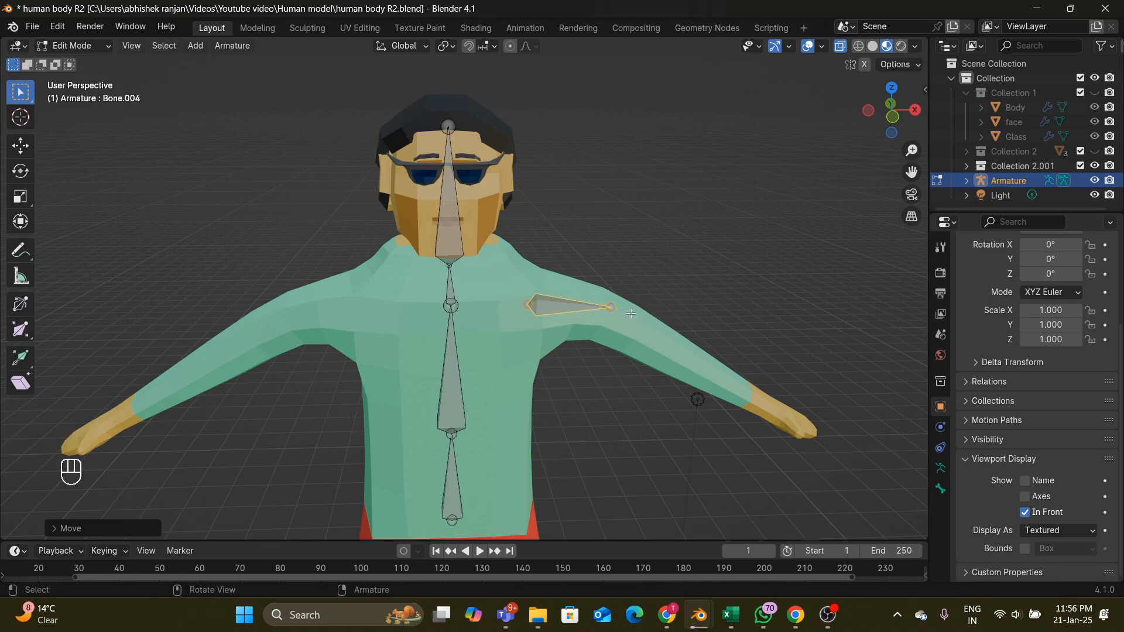
pyautogui.hotkey('ctrl', 'z')
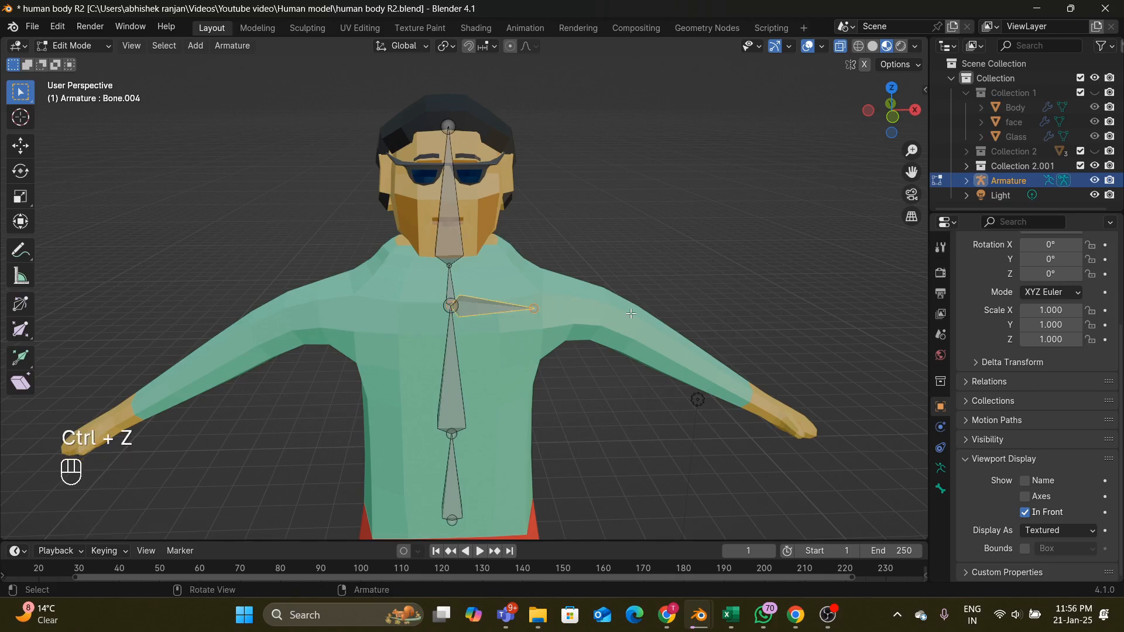
pyautogui.press('p')
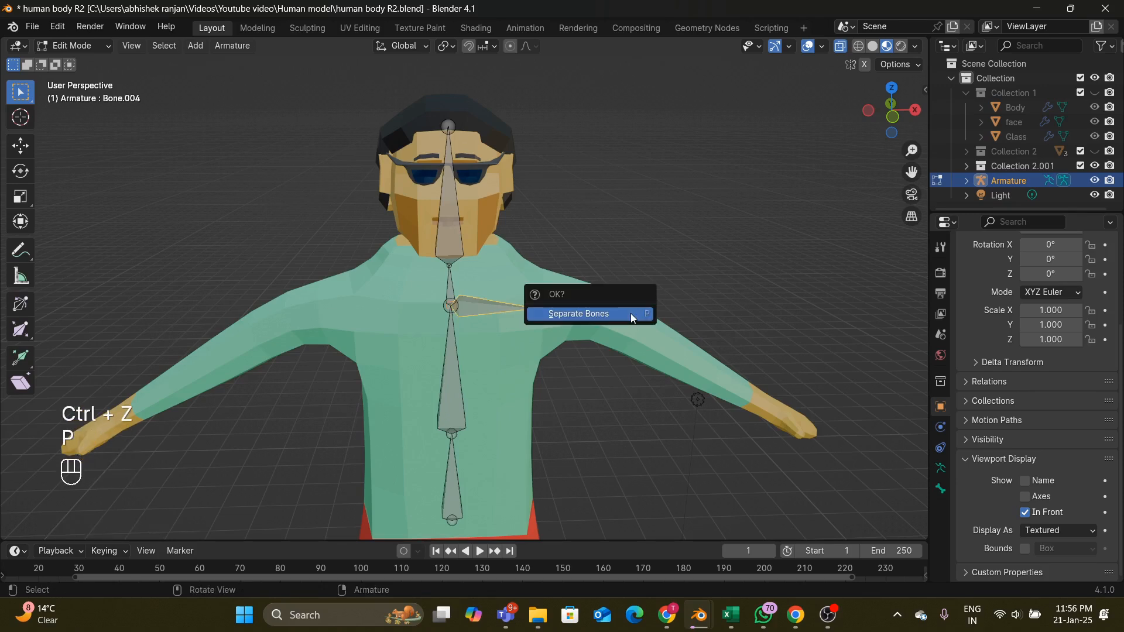
pyautogui.click(630, 314)
pyautogui.hotkey('ctrl', 'z')
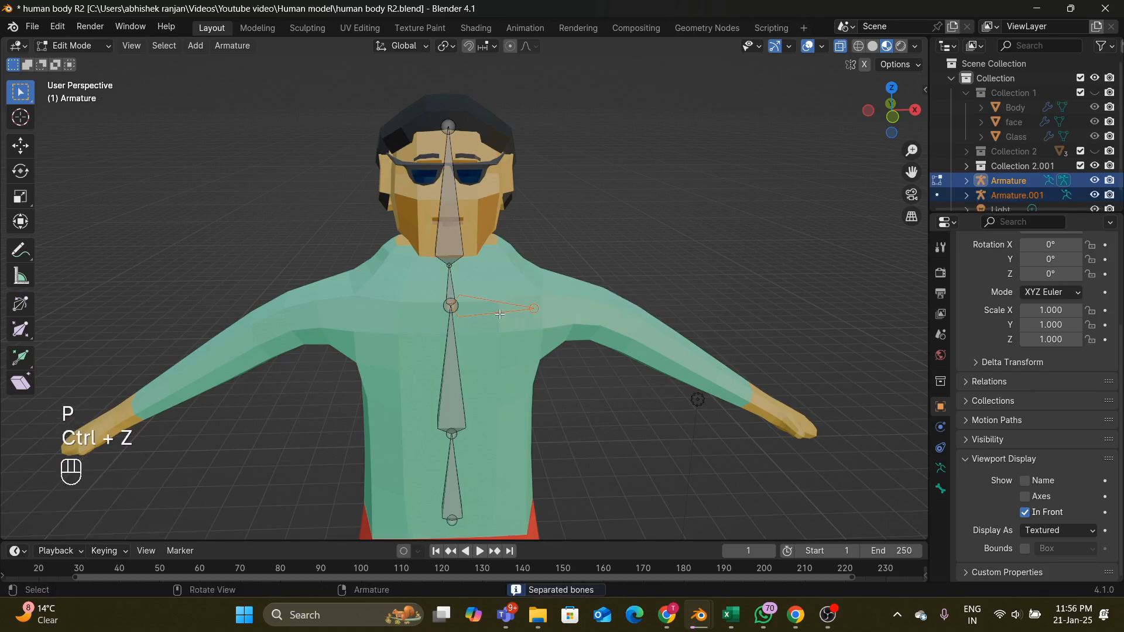
pyautogui.hotkey('ctrl', 'z')
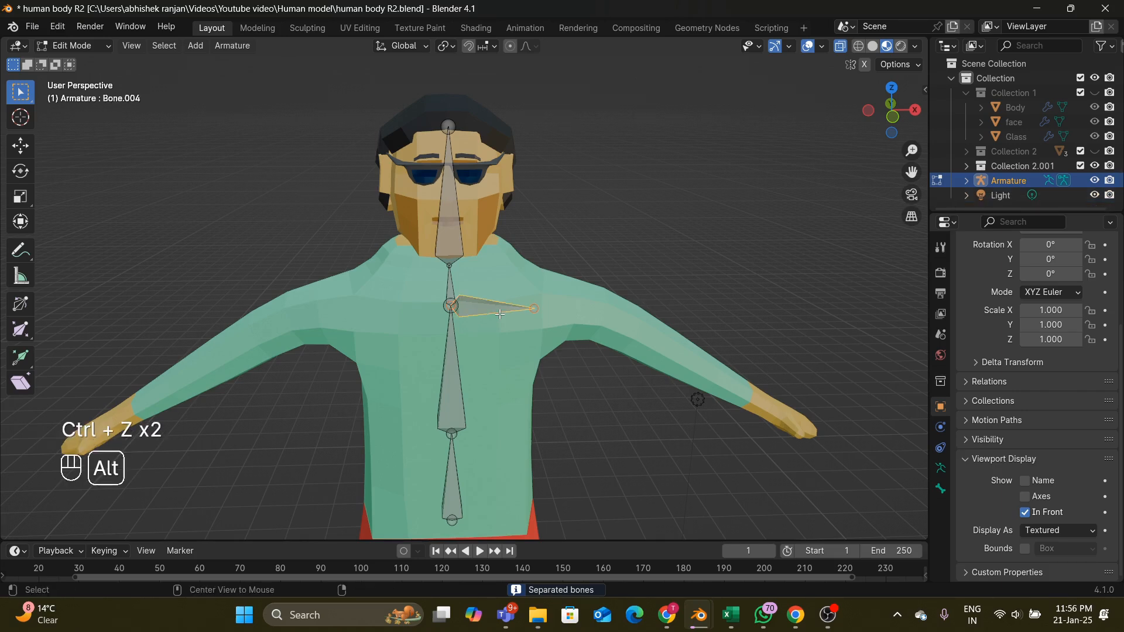
# - Detach the sideways chest bone from the spine chain and move it out to the character's left shoulder
pyautogui.hotkey('alt', 'p')
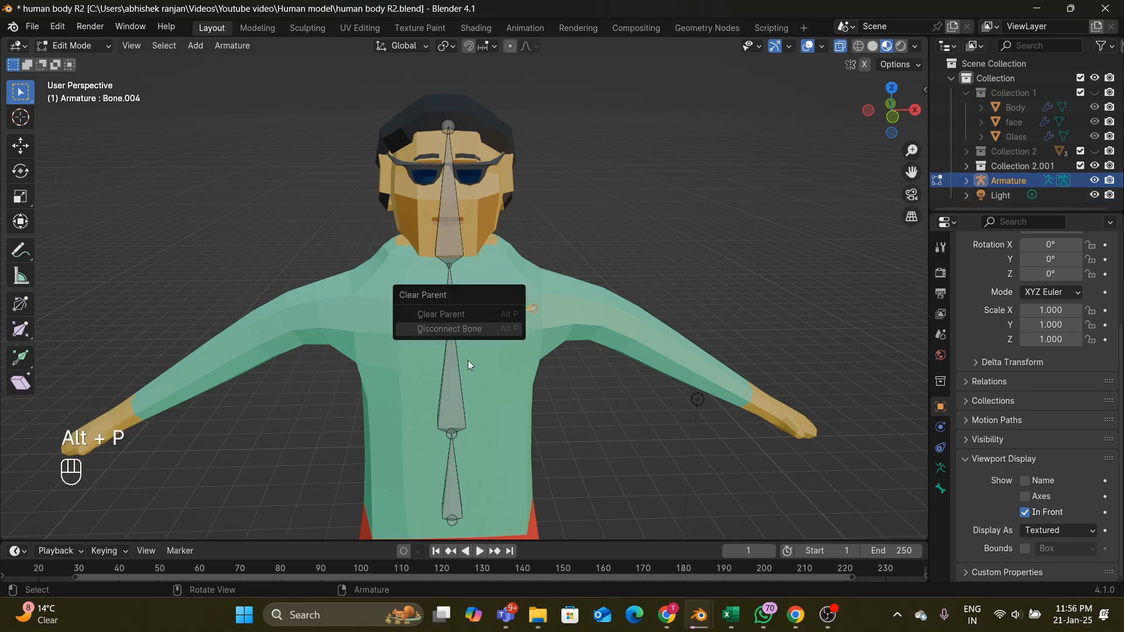
pyautogui.press('g')
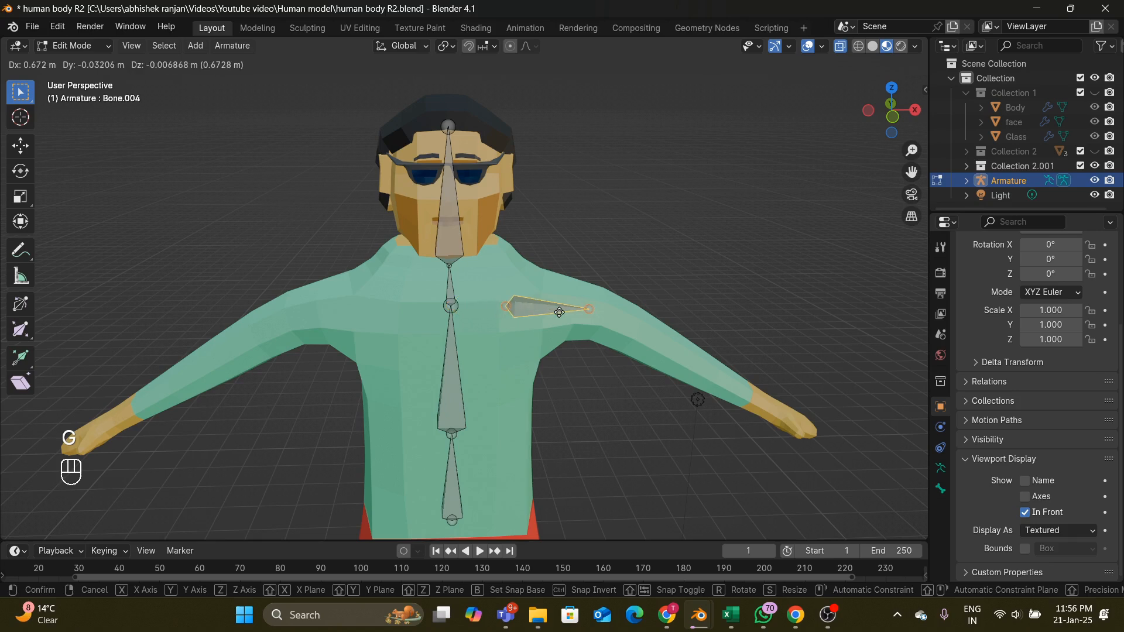
pyautogui.click(573, 306)
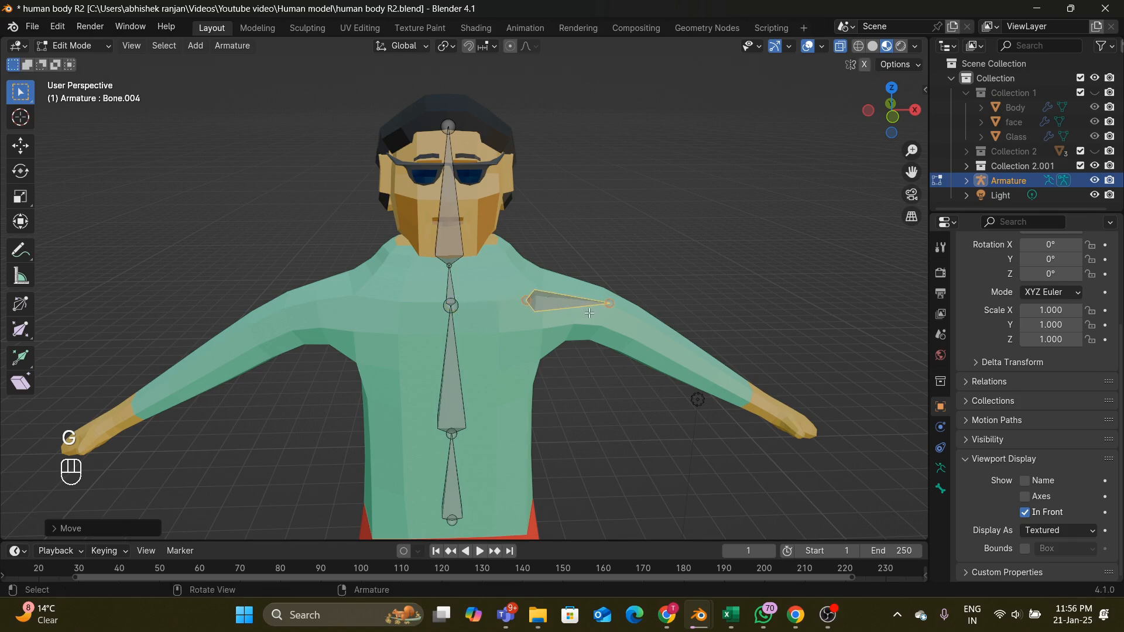
# - Rotate the shoulder bone downward to follow the left upper arm and select its outer joint
pyautogui.press('r')
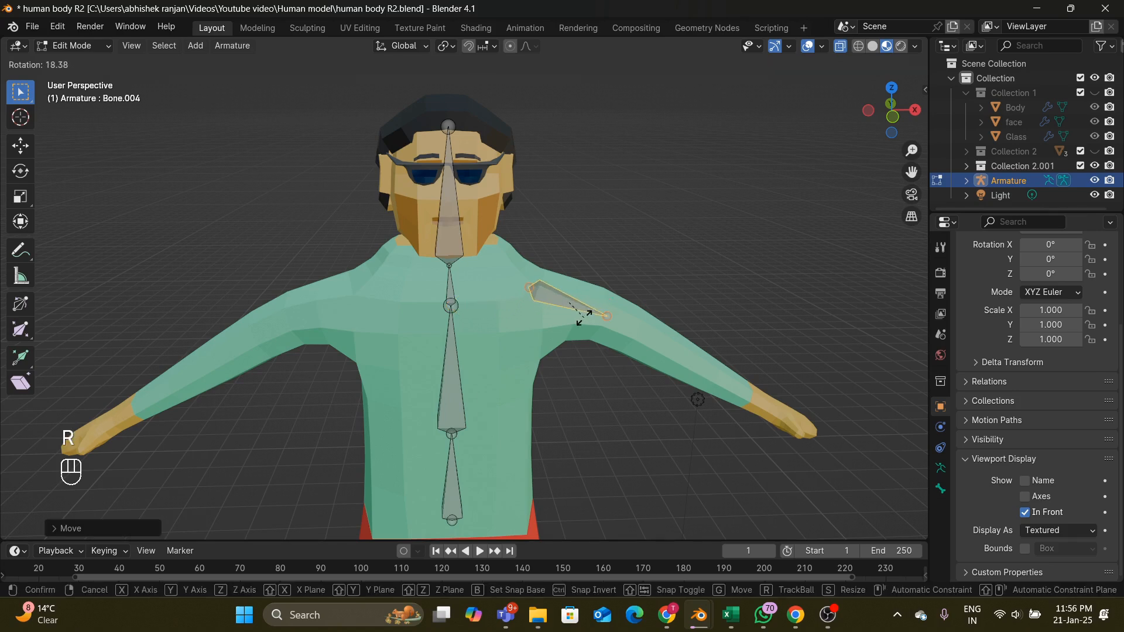
pyautogui.click(585, 317)
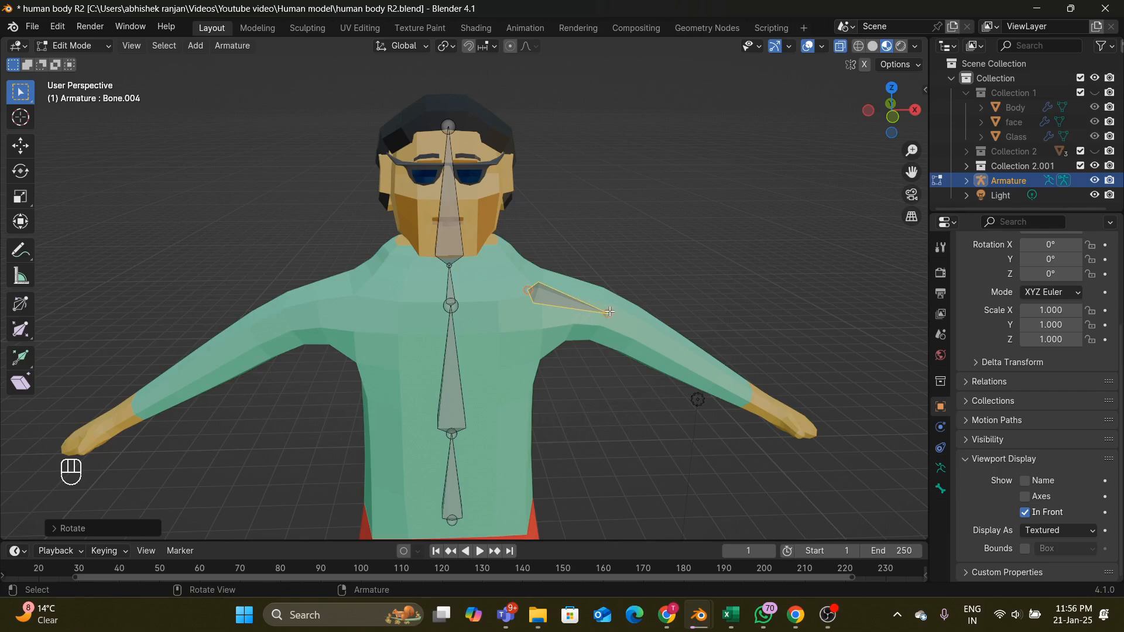
pyautogui.click(609, 314)
pyautogui.press('e')
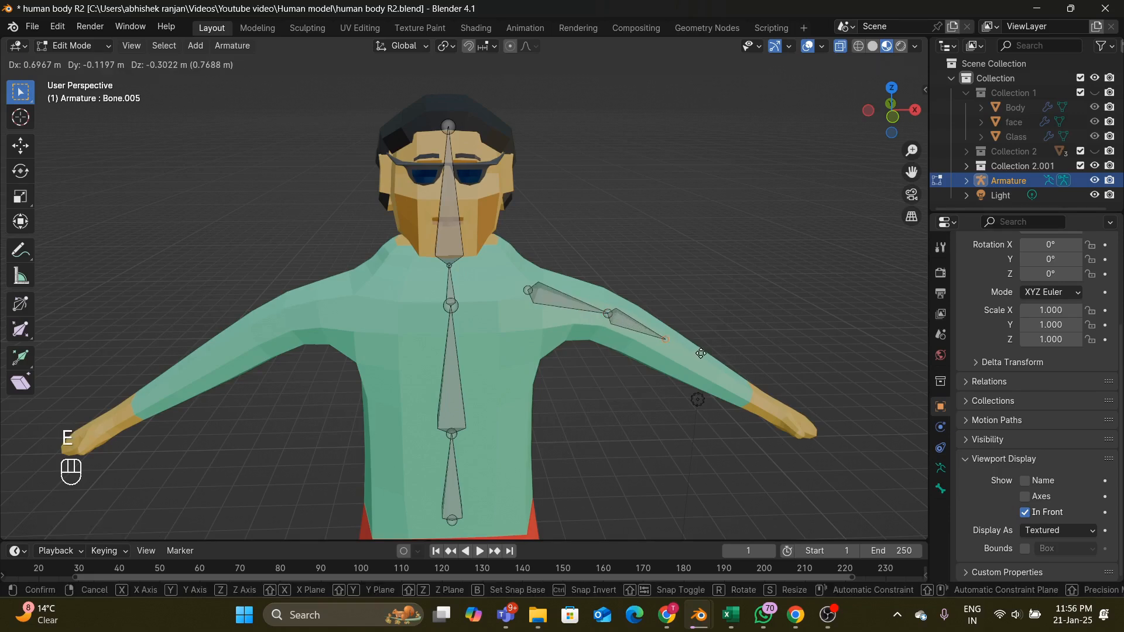
pyautogui.click(664, 337)
pyautogui.hotkey('ctrl', 'z')
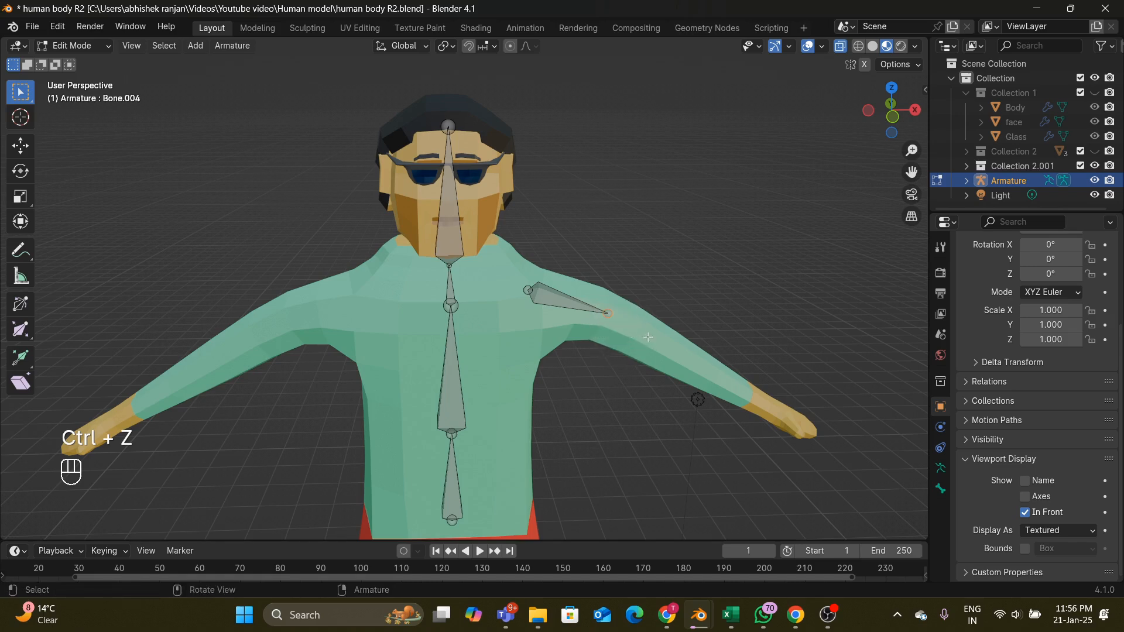
# - Lengthen the left upper-arm bone toward the elbow and shift it outward so it fits inside the arm
pyautogui.press('g')
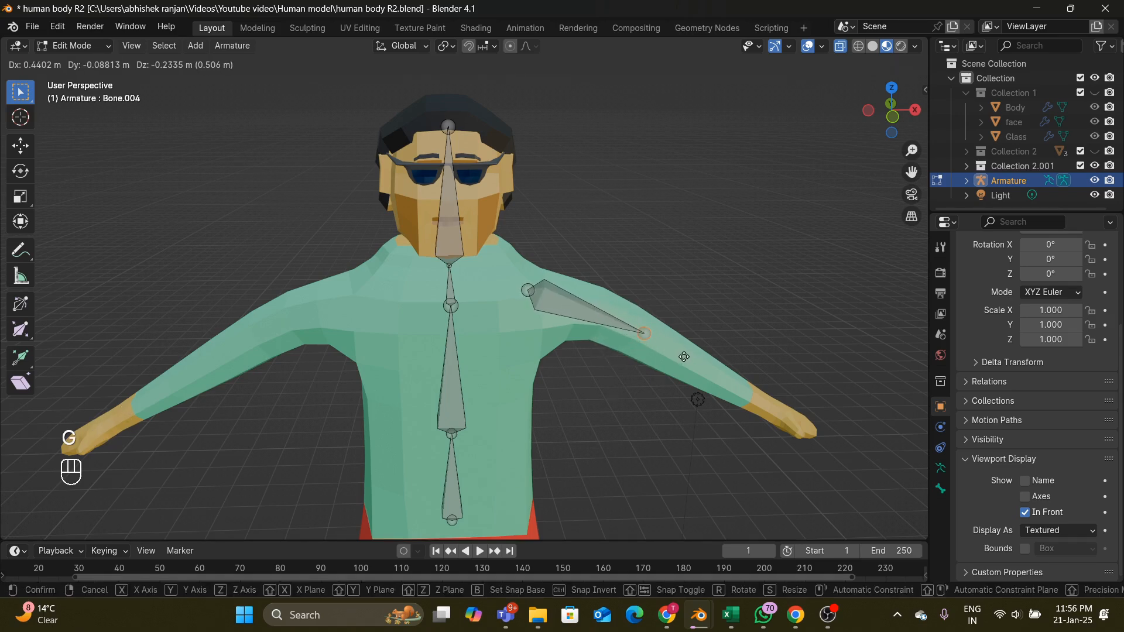
pyautogui.click(684, 357)
pyautogui.click(552, 305)
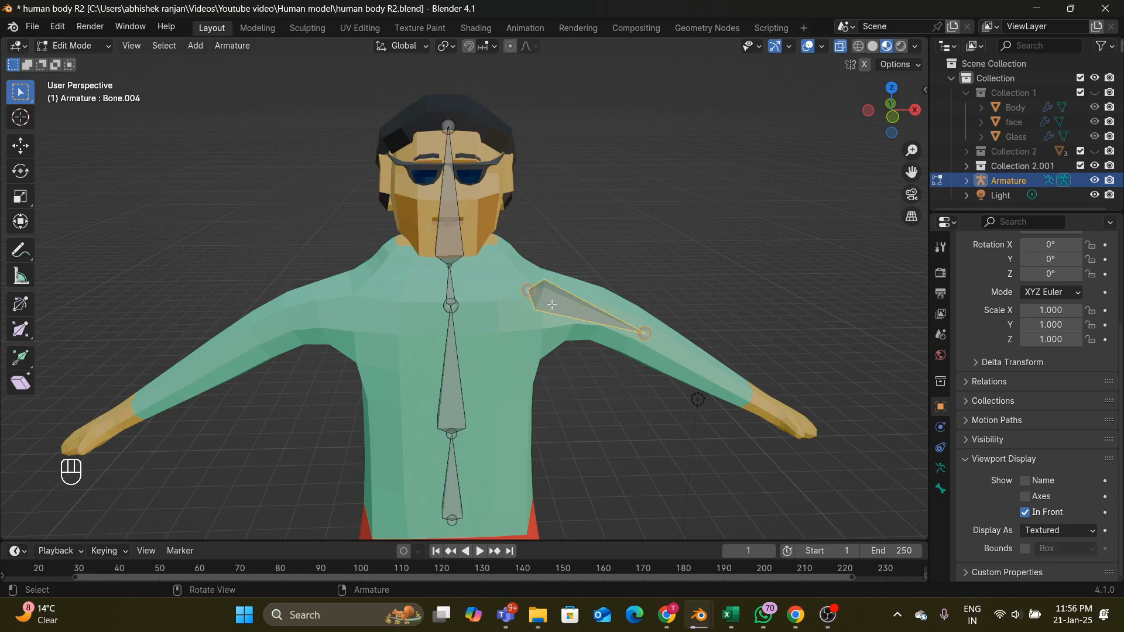
pyautogui.press('a')
pyautogui.click(552, 305)
pyautogui.press('g')
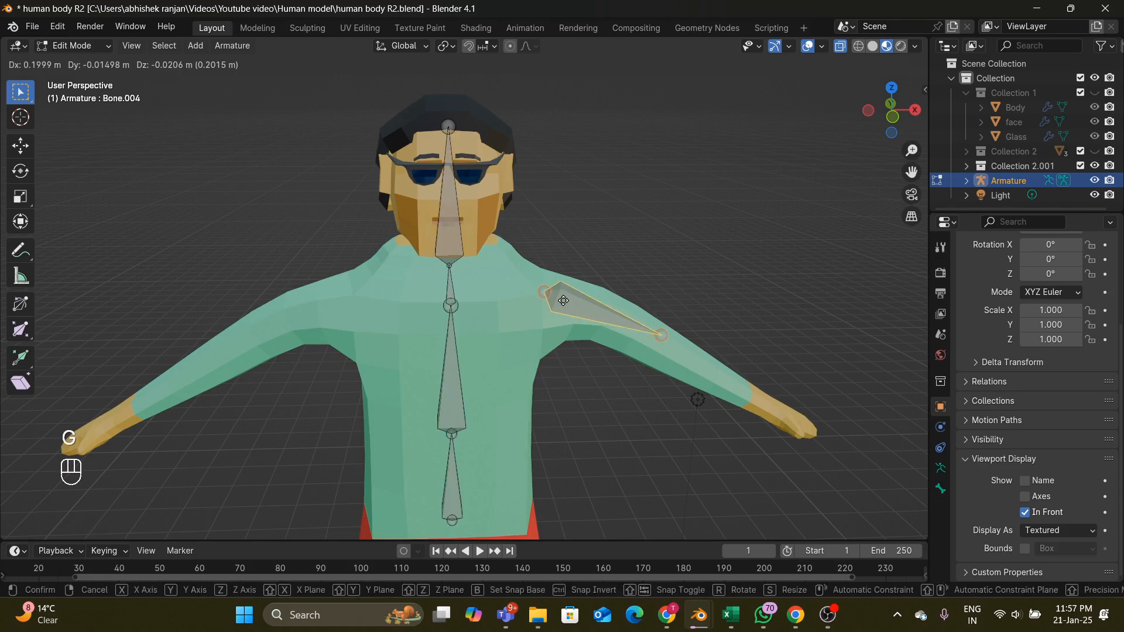
pyautogui.click(563, 300)
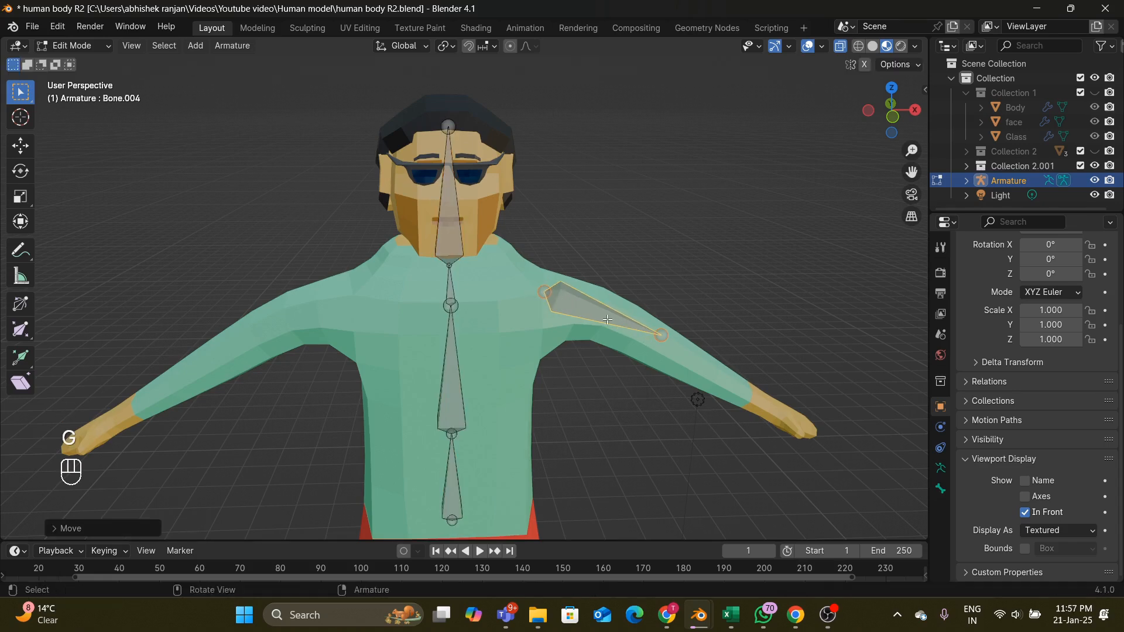
pyautogui.click(659, 332)
pyautogui.press('g')
pyautogui.click(657, 339)
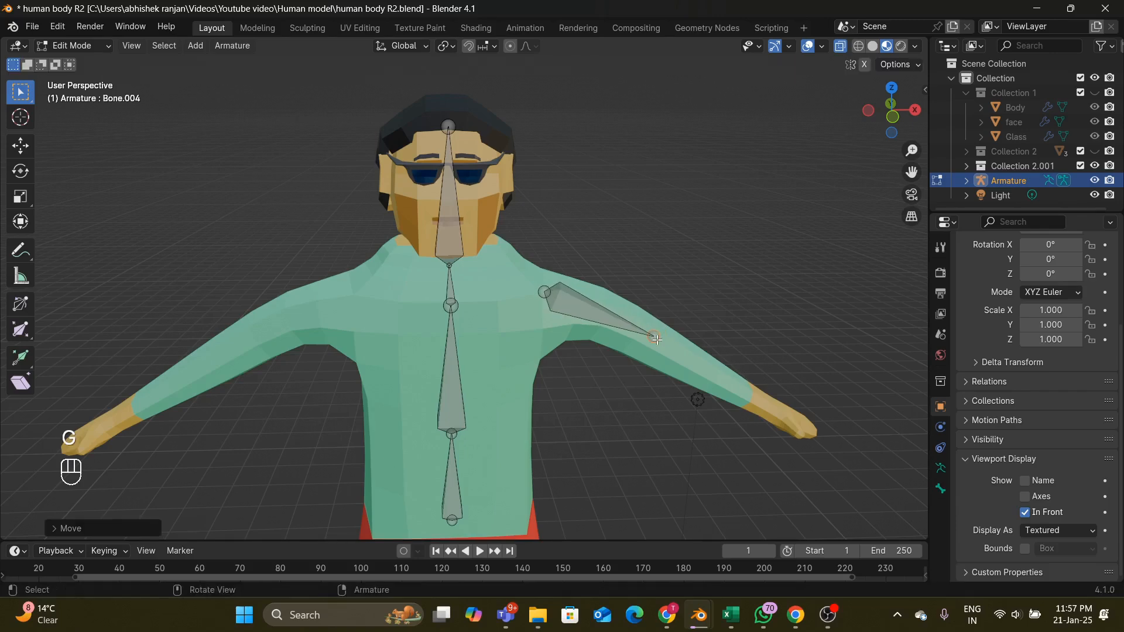
# - Check the arm bone's depth against the arm from above and at an angle, and switch to Object Mode
pyautogui.press('KP_7')
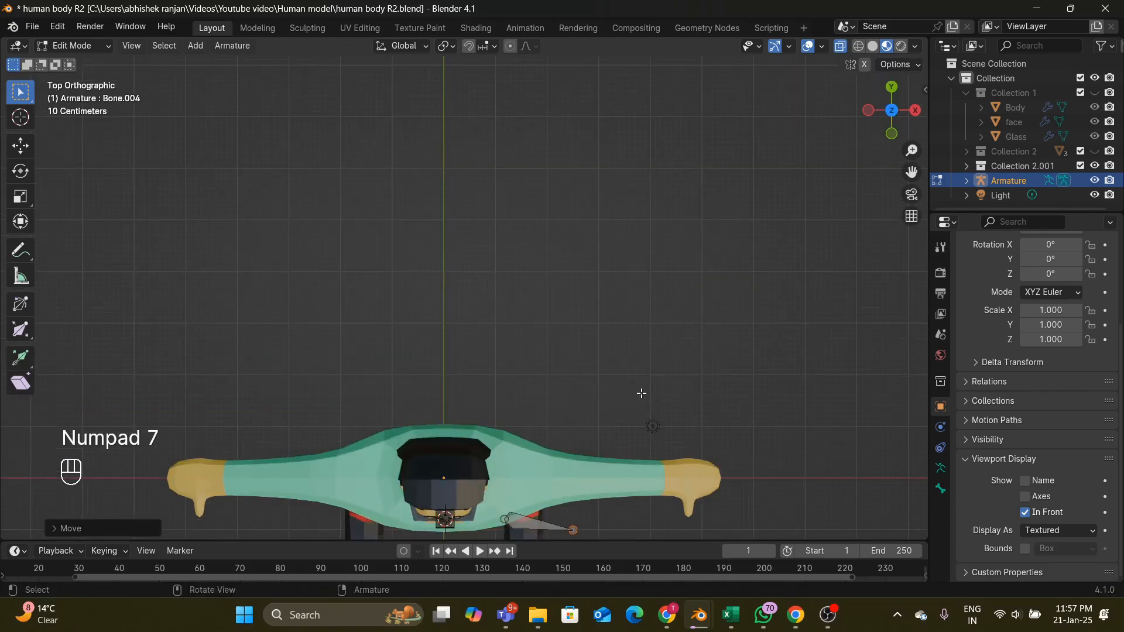
pyautogui.moveTo(640, 394); pyautogui.dragTo(570, 443, button='middle')
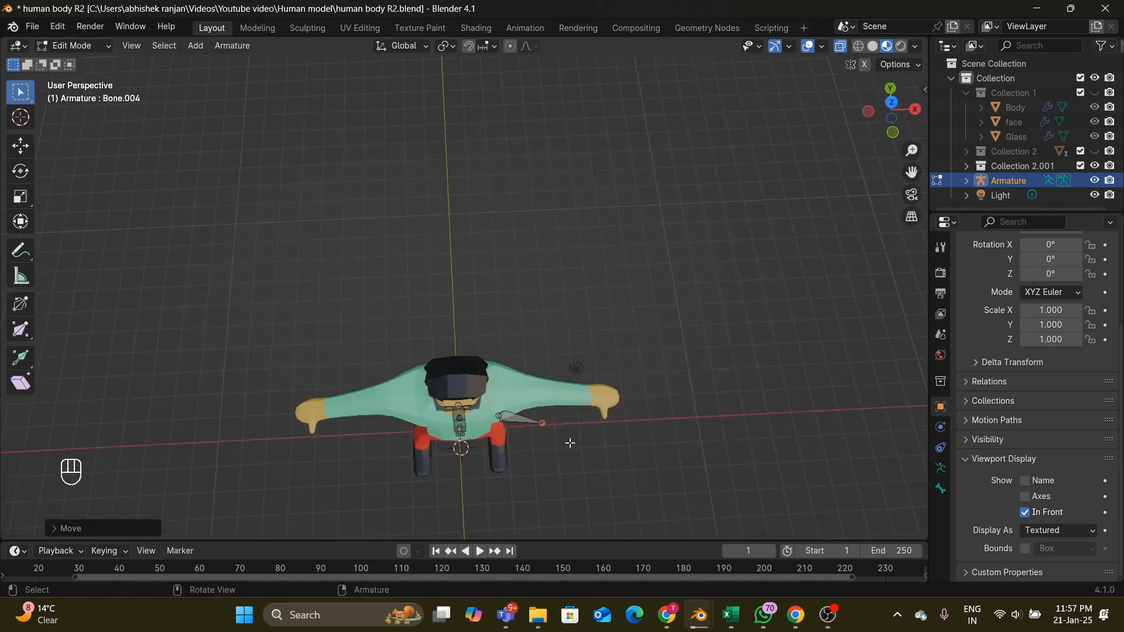
pyautogui.click(518, 417)
pyautogui.moveTo(597, 341); pyautogui.dragTo(535, 255, button='middle')
pyautogui.scroll(2, 535, 255)
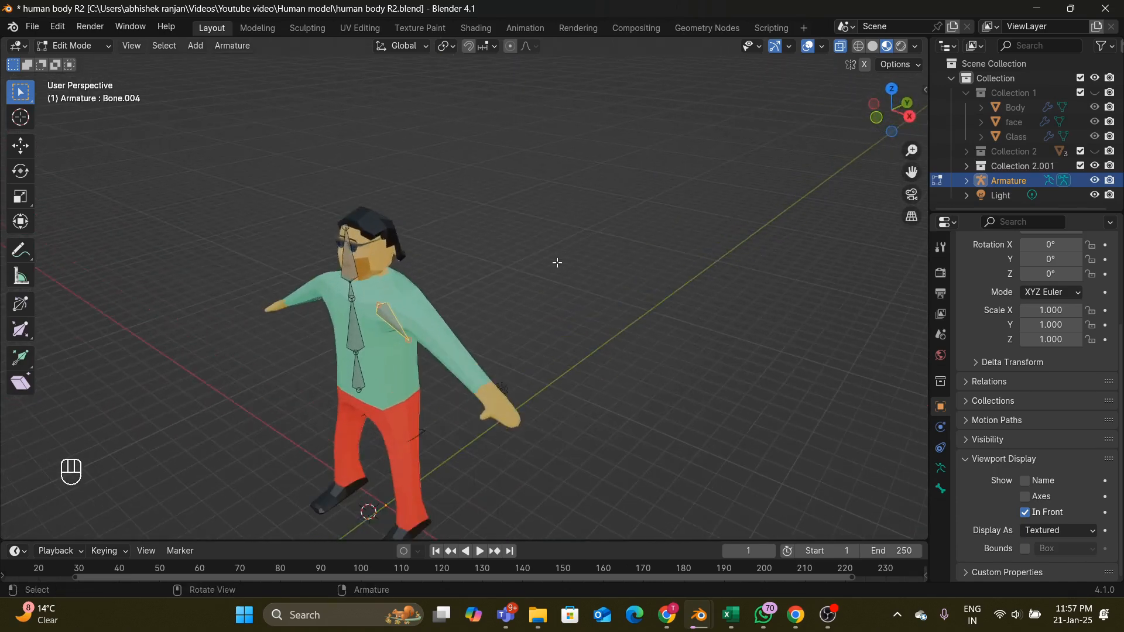
pyautogui.moveTo(406, 294); pyautogui.dragTo(600, 404, button='middle')
pyautogui.click(70, 46)
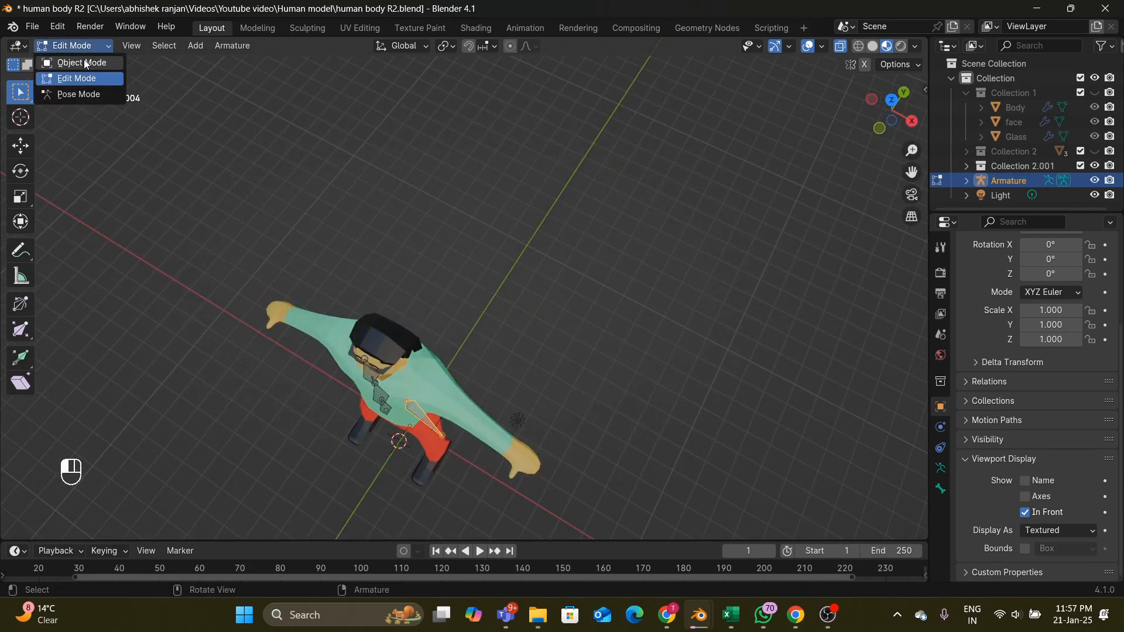
pyautogui.click(83, 59)
# - Try to move the character and its armature together along the Y axis
pyautogui.moveTo(387, 342); pyautogui.dragTo(448, 397)
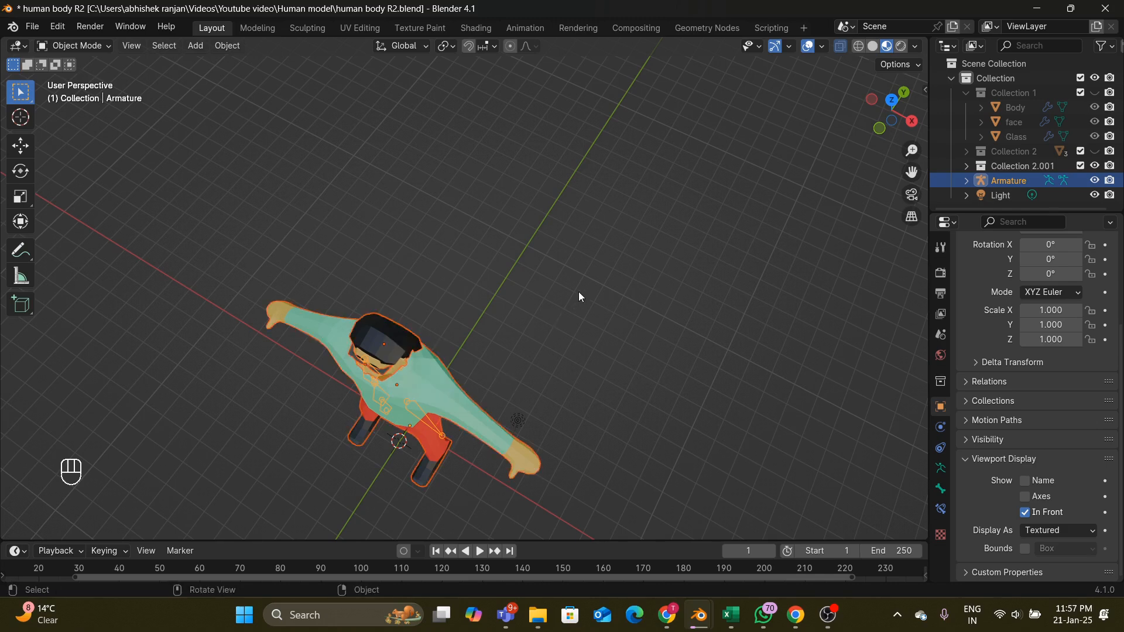
pyautogui.moveTo(579, 297); pyautogui.dragTo(612, 285, button='middle')
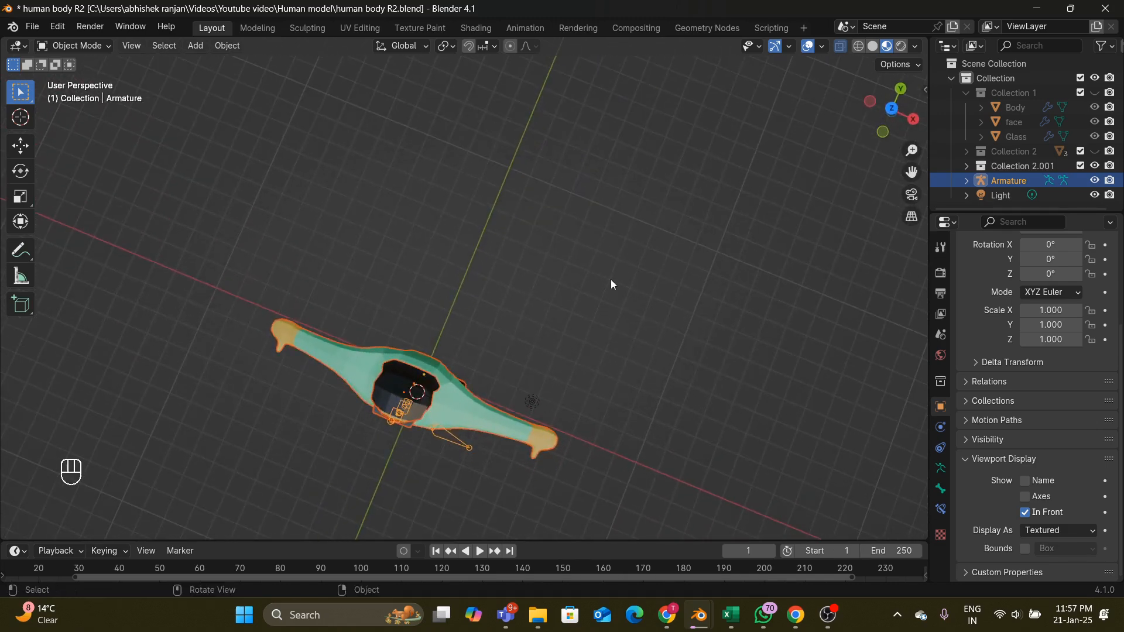
pyautogui.press('g')
pyautogui.press('y')
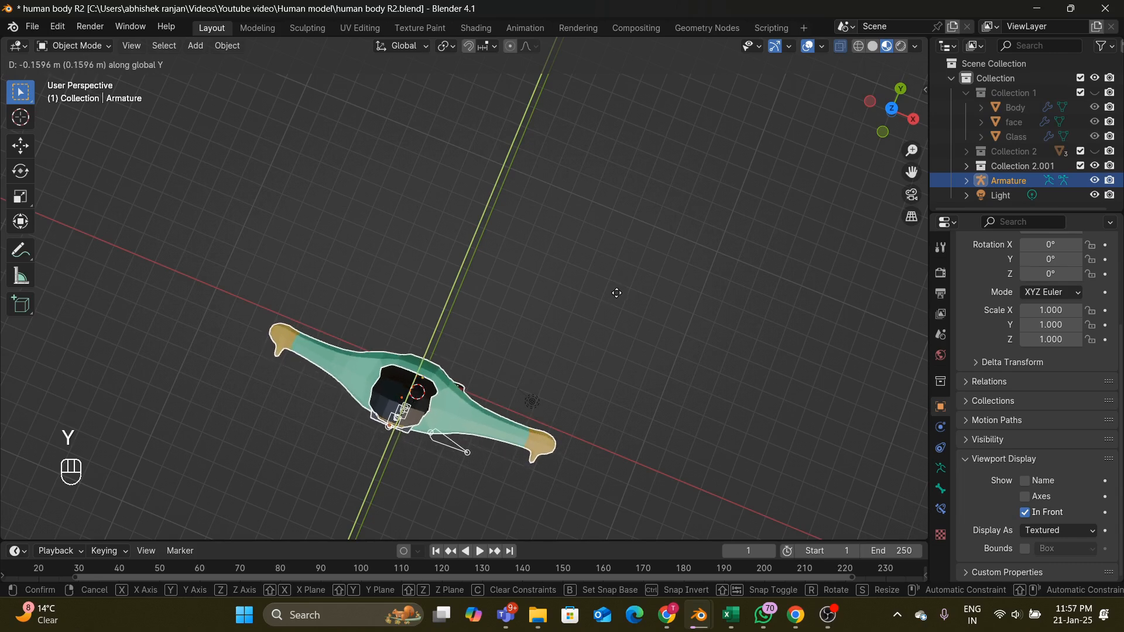
pyautogui.click(617, 289)
pyautogui.moveTo(620, 285); pyautogui.dragTo(554, 134, button='middle')
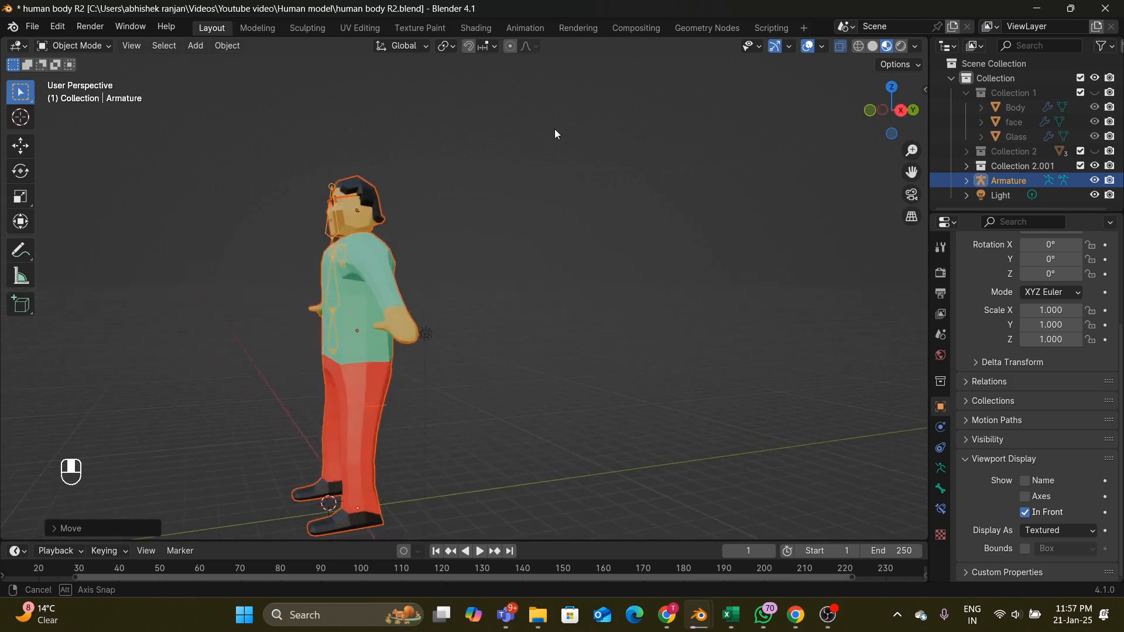
pyautogui.hotkey('ctrl', 'z')
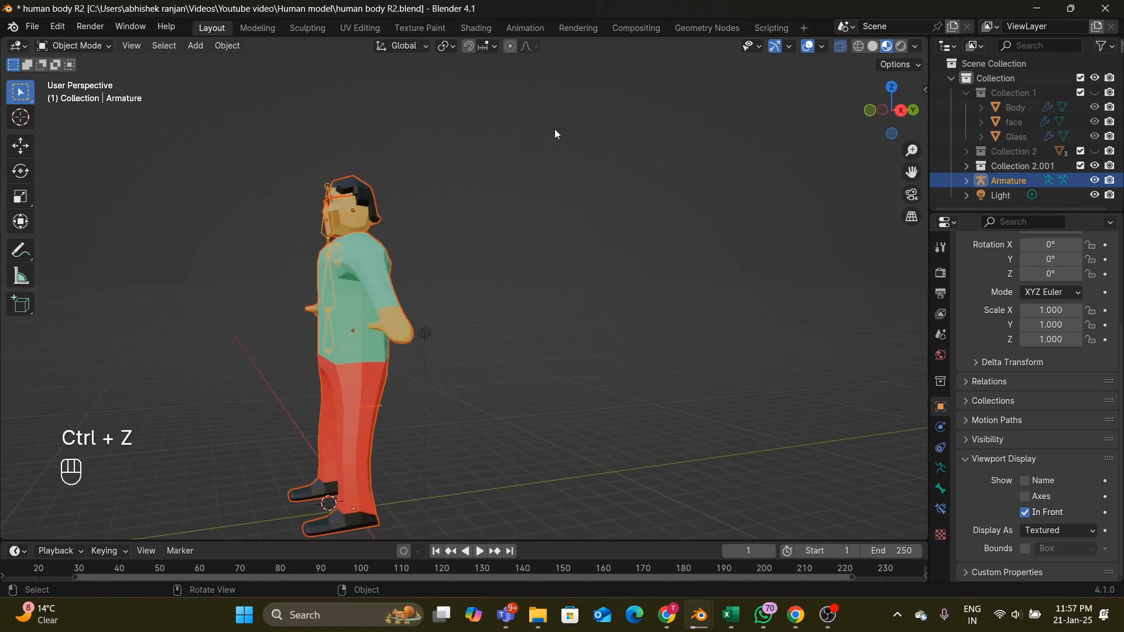
pyautogui.click(596, 220)
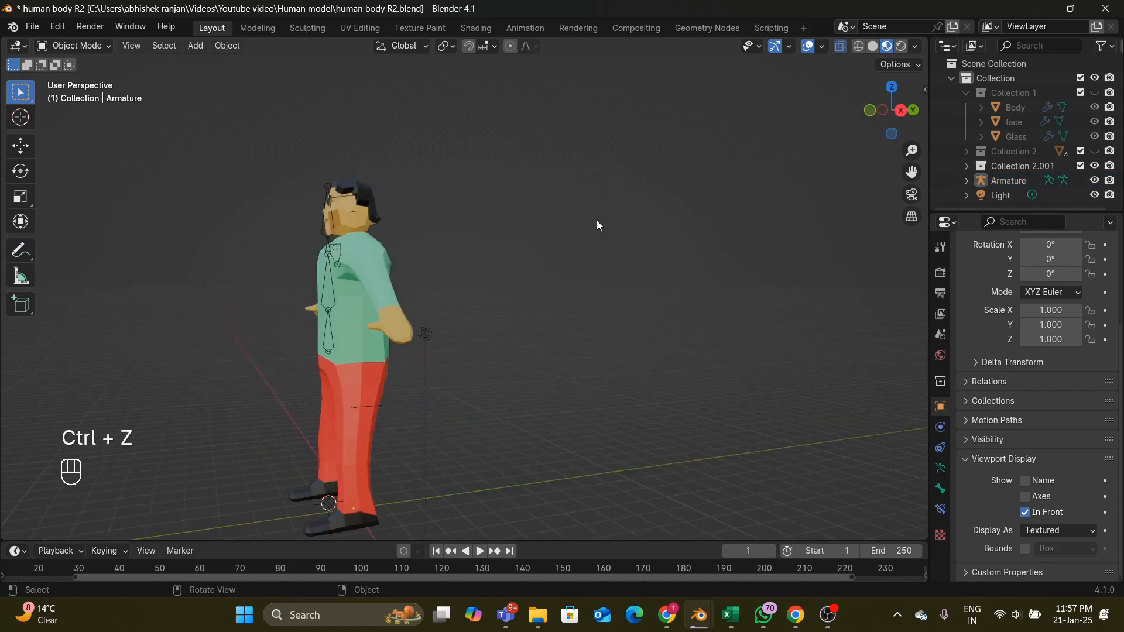
# - Examine the armature's alignment with the character's body from the front, the side and above
pyautogui.moveTo(596, 220); pyautogui.dragTo(724, 265, button='middle')
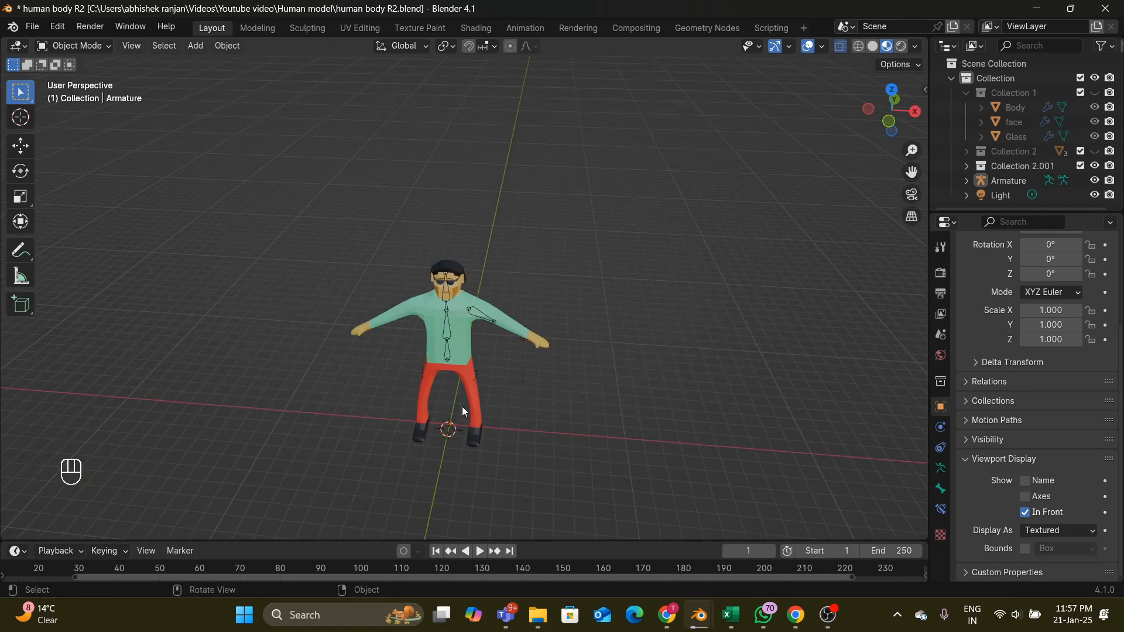
pyautogui.moveTo(807, 327); pyautogui.dragTo(421, 286, button='middle')
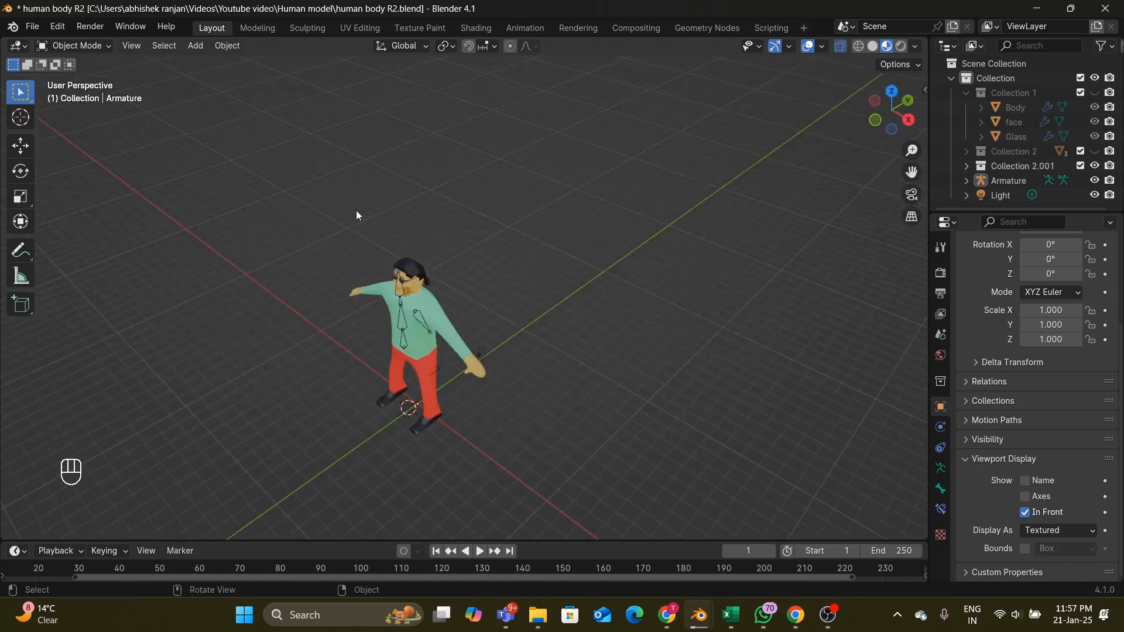
pyautogui.moveTo(357, 215); pyautogui.dragTo(517, 376)
pyautogui.moveTo(516, 376); pyautogui.dragTo(719, 300, button='middle')
pyautogui.click(729, 304)
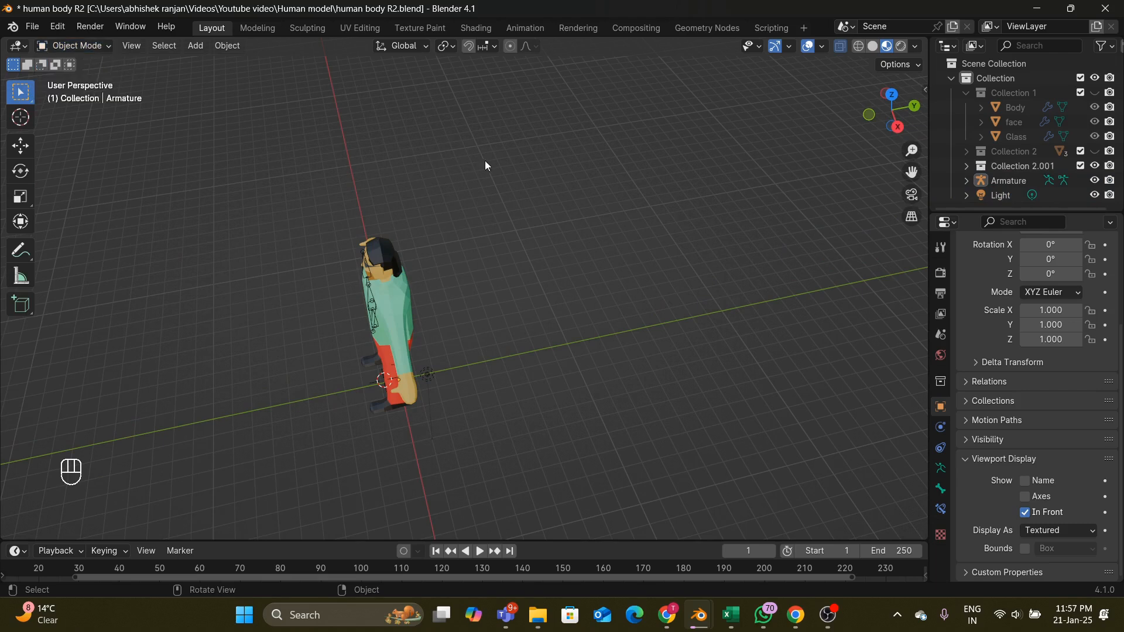
pyautogui.moveTo(554, 200); pyautogui.dragTo(644, 150, button='middle')
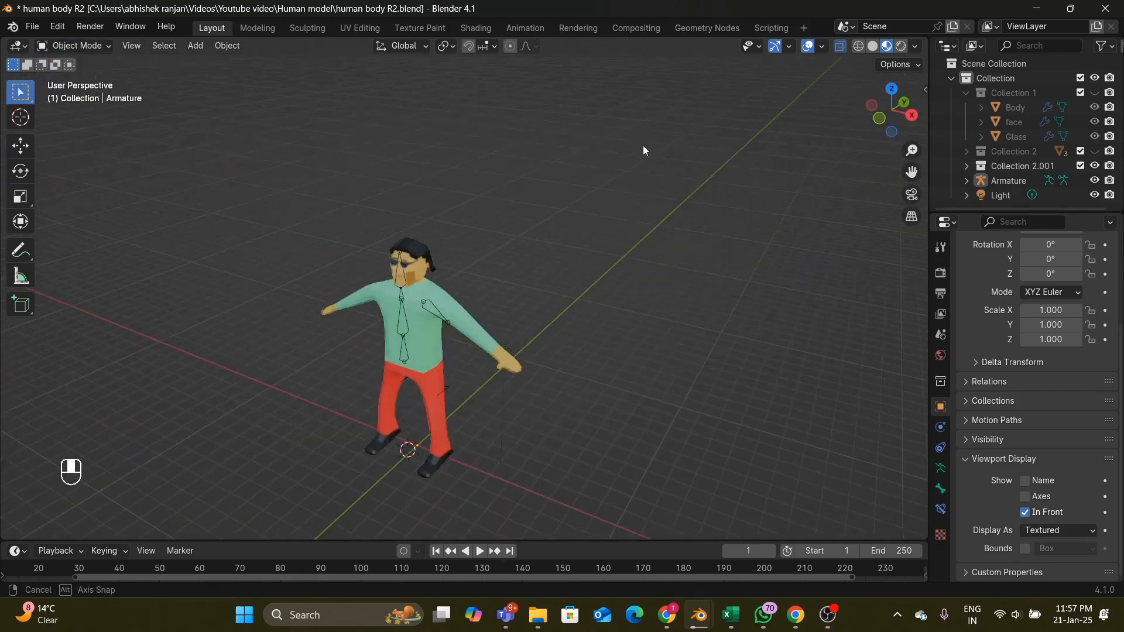
pyautogui.click(404, 353)
pyautogui.press('a')
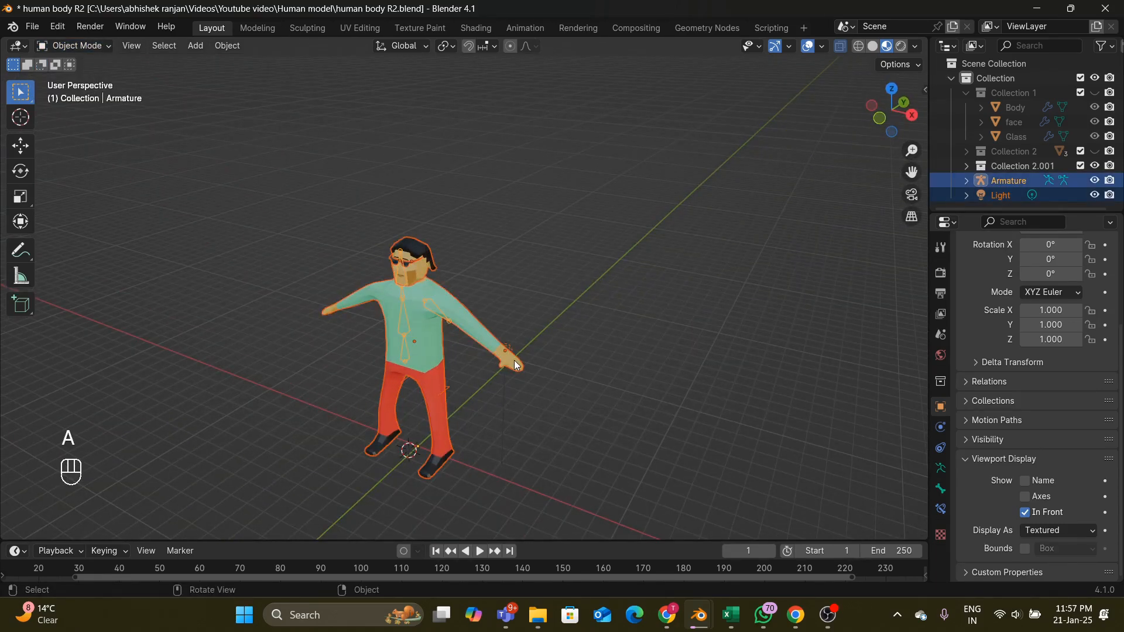
pyautogui.click(534, 351)
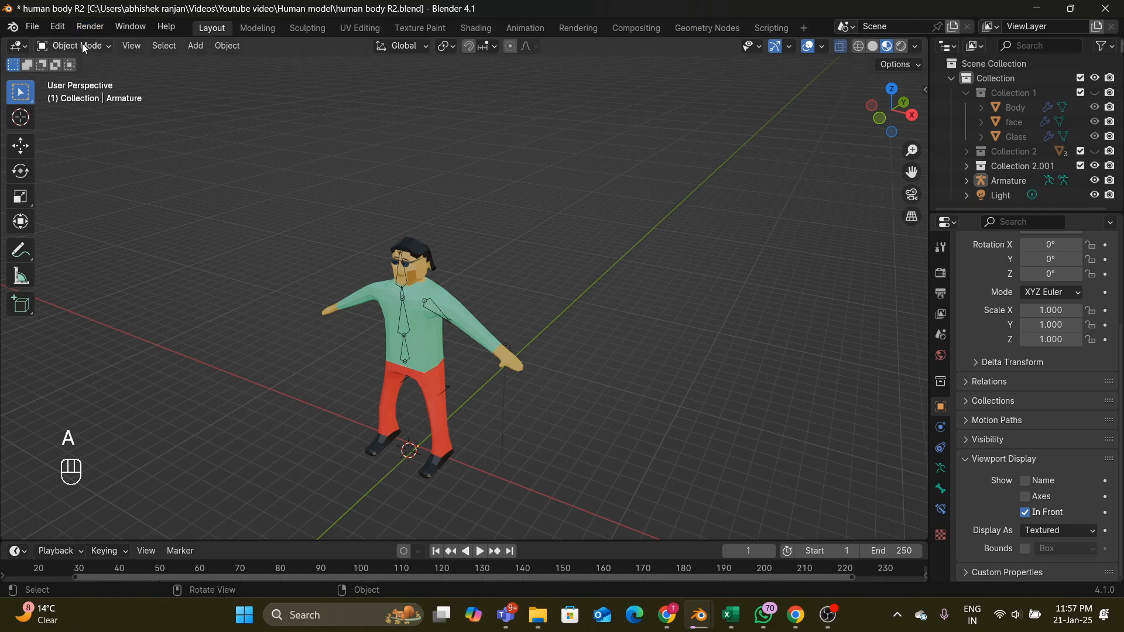
# - Move the armature about 0.7 m along the global Y axis so the spine bones sit inside the body
pyautogui.click(402, 327)
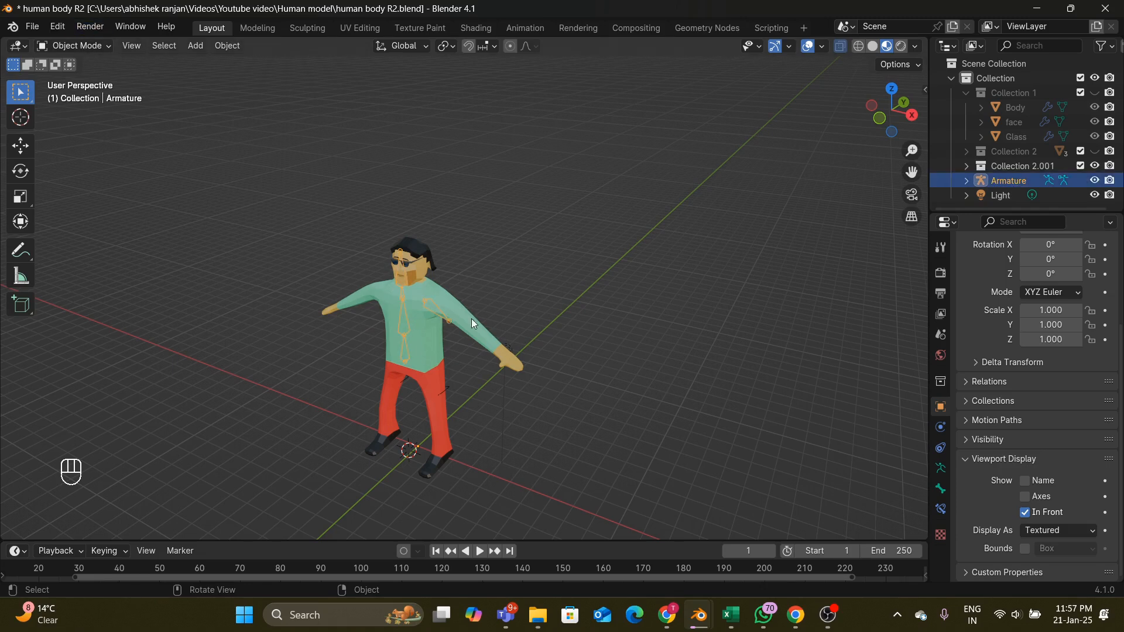
pyautogui.moveTo(627, 329); pyautogui.dragTo(628, 344, button='middle')
pyautogui.press('g')
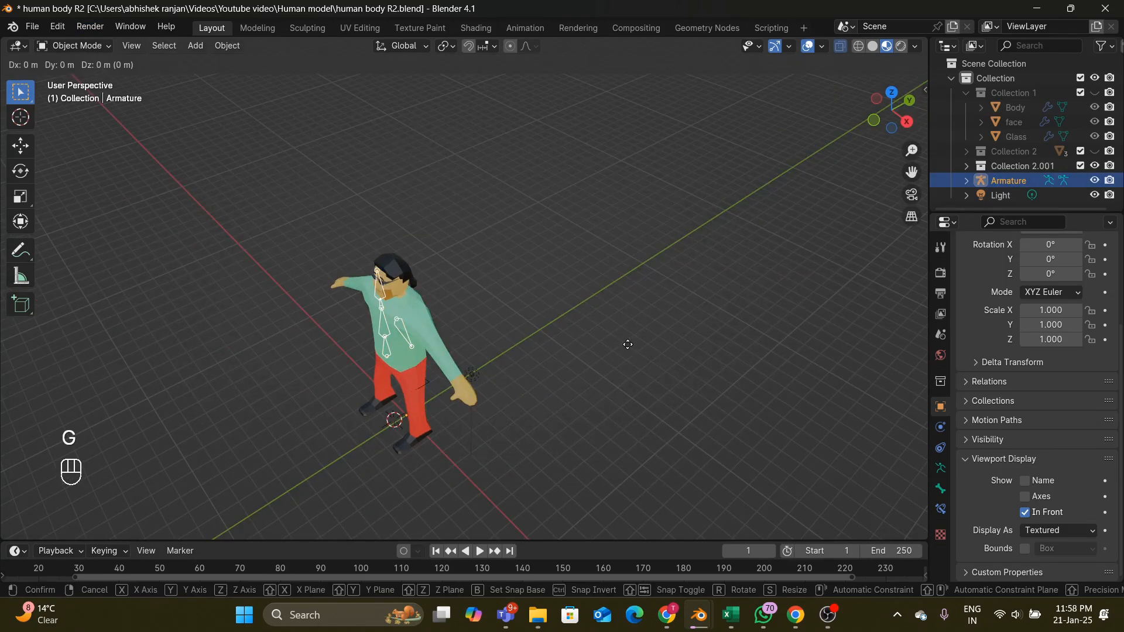
pyautogui.press('y')
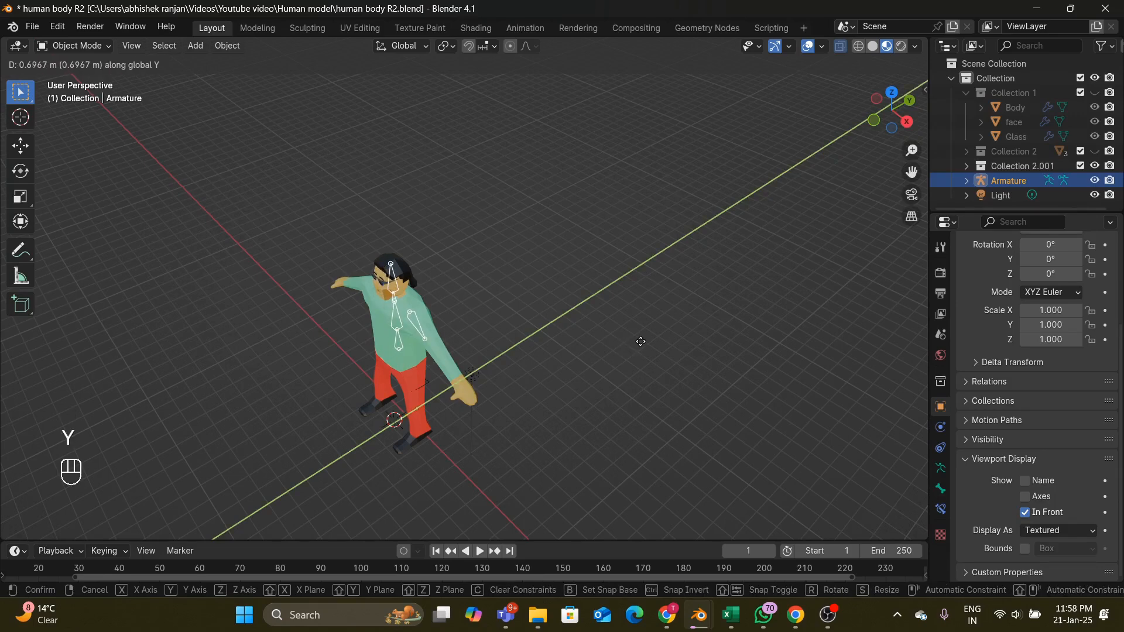
pyautogui.click(641, 341)
# - Snap the 3D cursor to the world origin
pyautogui.moveTo(665, 385); pyautogui.dragTo(732, 363, button='middle')
pyautogui.hotkey('shift', 's')
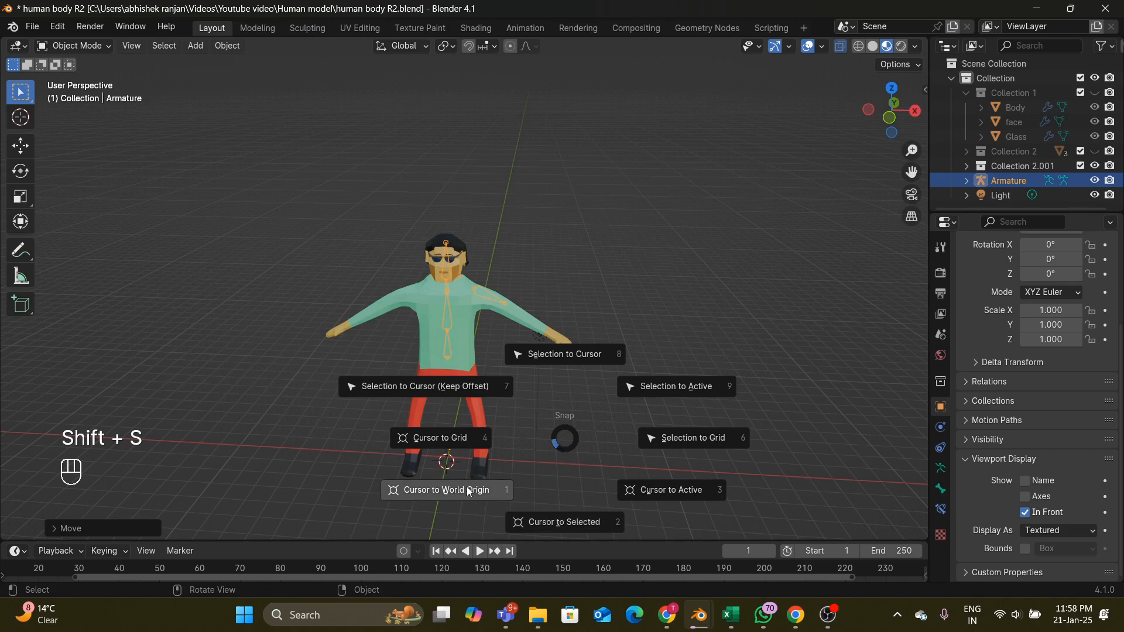
pyautogui.click(501, 491)
# - Enter Edit Mode on the armature and, from above, shift the left upper-arm bone's elbow end toward the back of the arm
pyautogui.scroll(2, 537, 405)
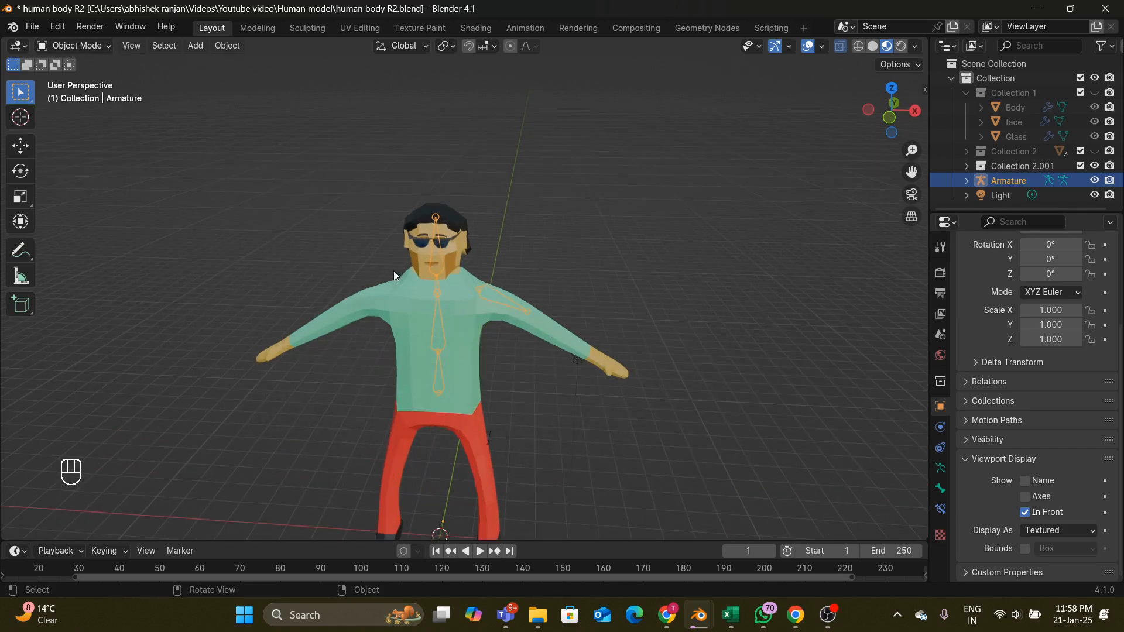
pyautogui.click(84, 48)
pyautogui.click(75, 78)
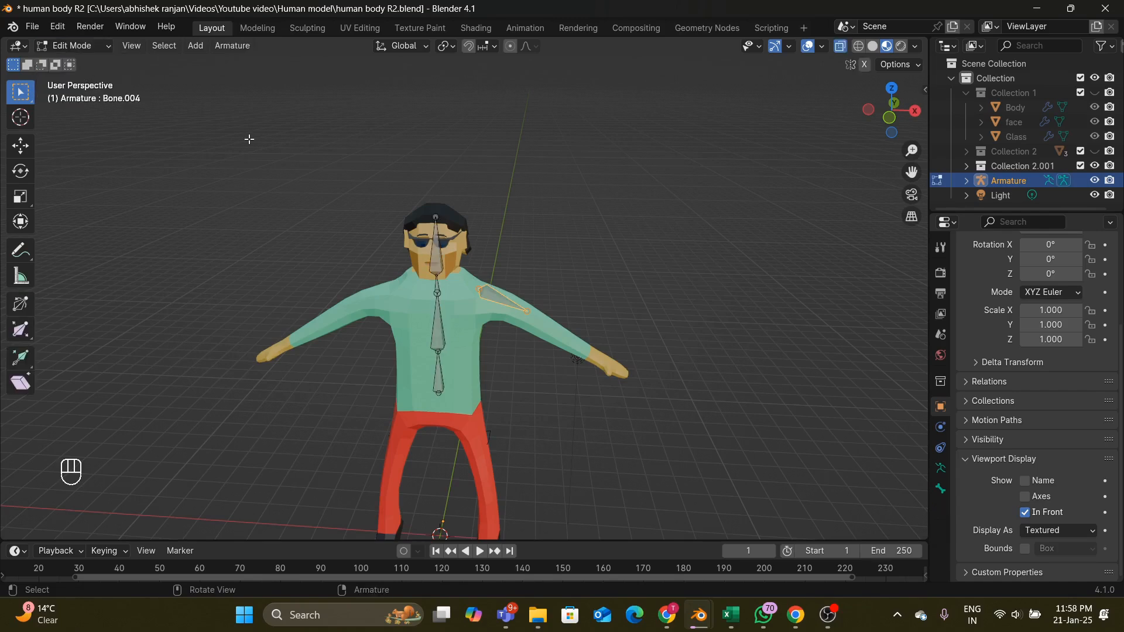
pyautogui.moveTo(614, 248); pyautogui.dragTo(625, 306, button='middle')
pyautogui.press('KP_7')
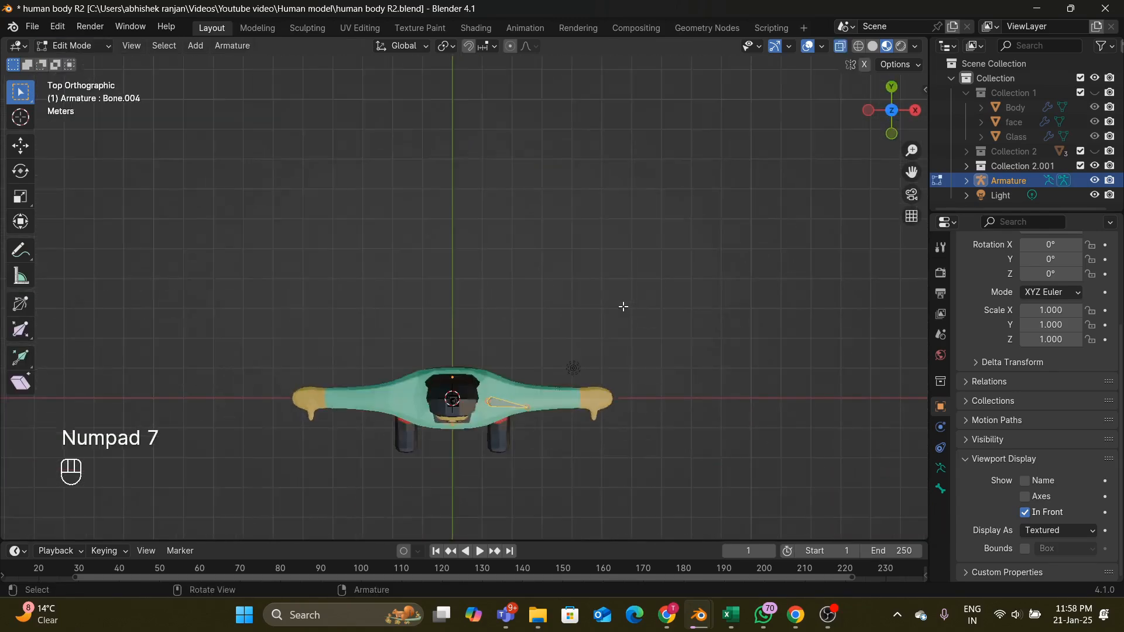
pyautogui.click(527, 406)
pyautogui.press('g')
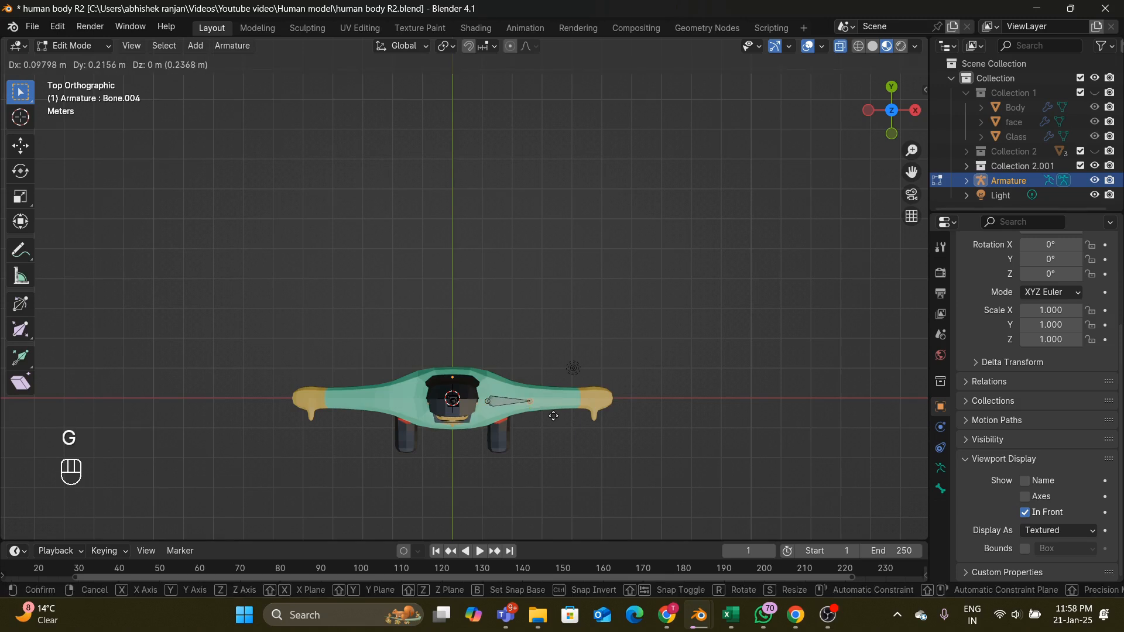
pyautogui.click(553, 409)
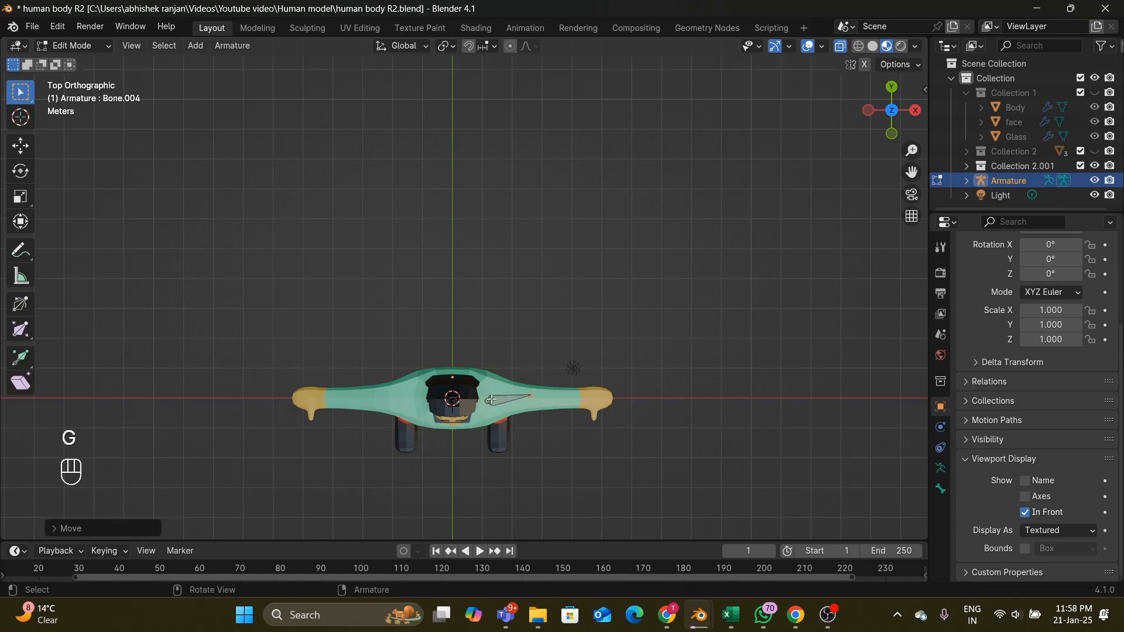
# - From above, shift the upper-arm bone's shoulder end slightly forward and its elbow end slightly outward
pyautogui.press('b')
pyautogui.moveTo(495, 409); pyautogui.dragTo(495, 409)
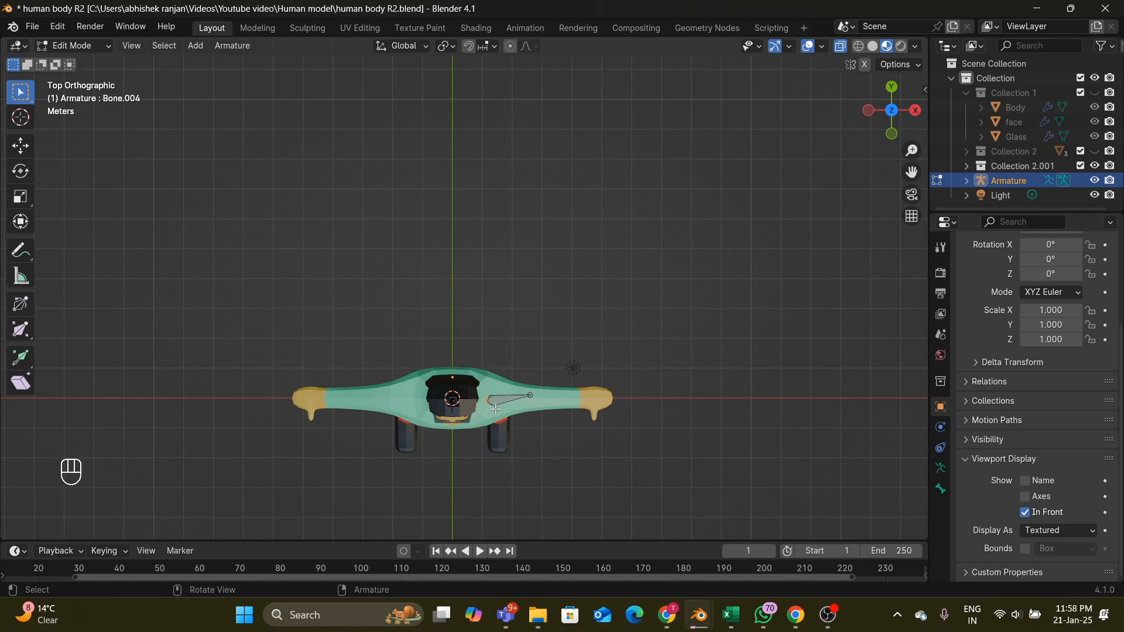
pyautogui.press('g')
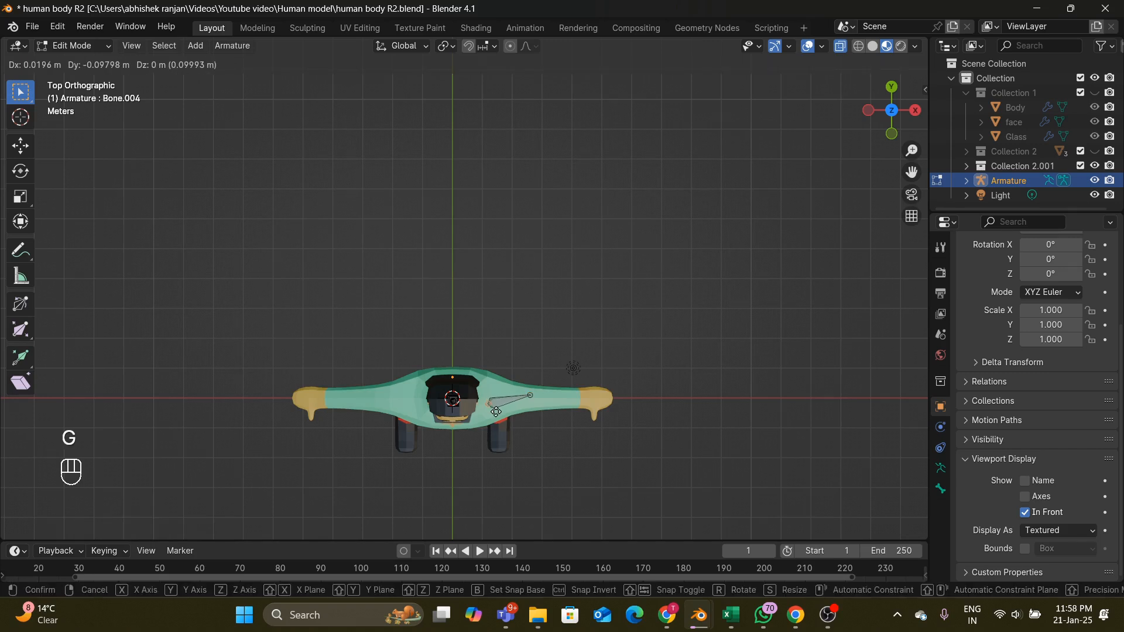
pyautogui.click(508, 413)
pyautogui.moveTo(522, 390); pyautogui.dragTo(543, 412)
pyautogui.press('g')
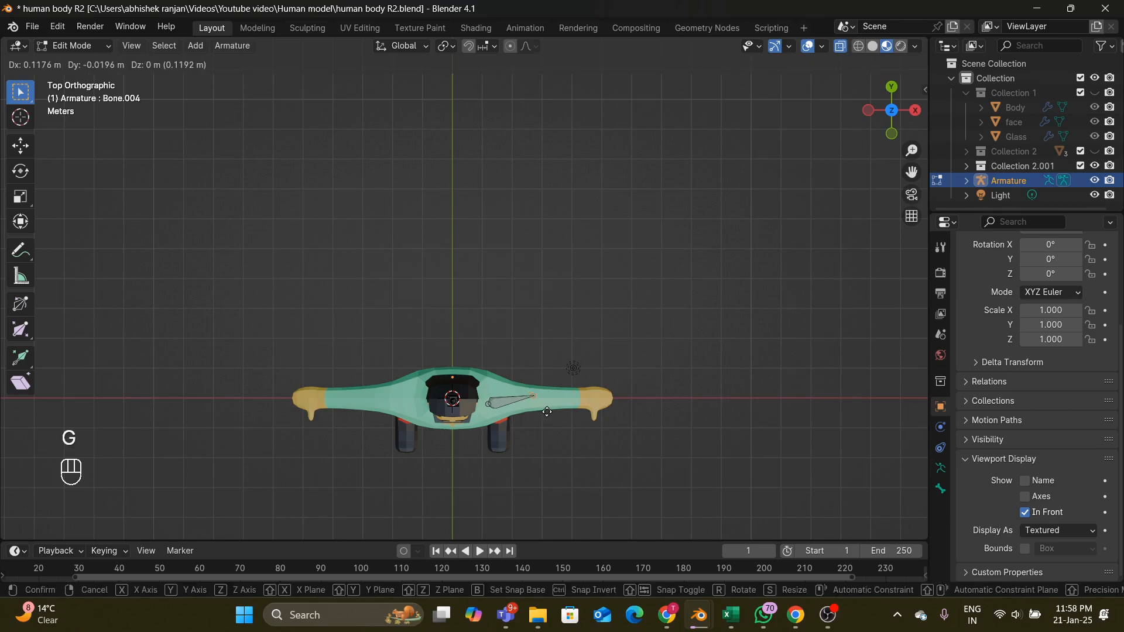
pyautogui.click(549, 412)
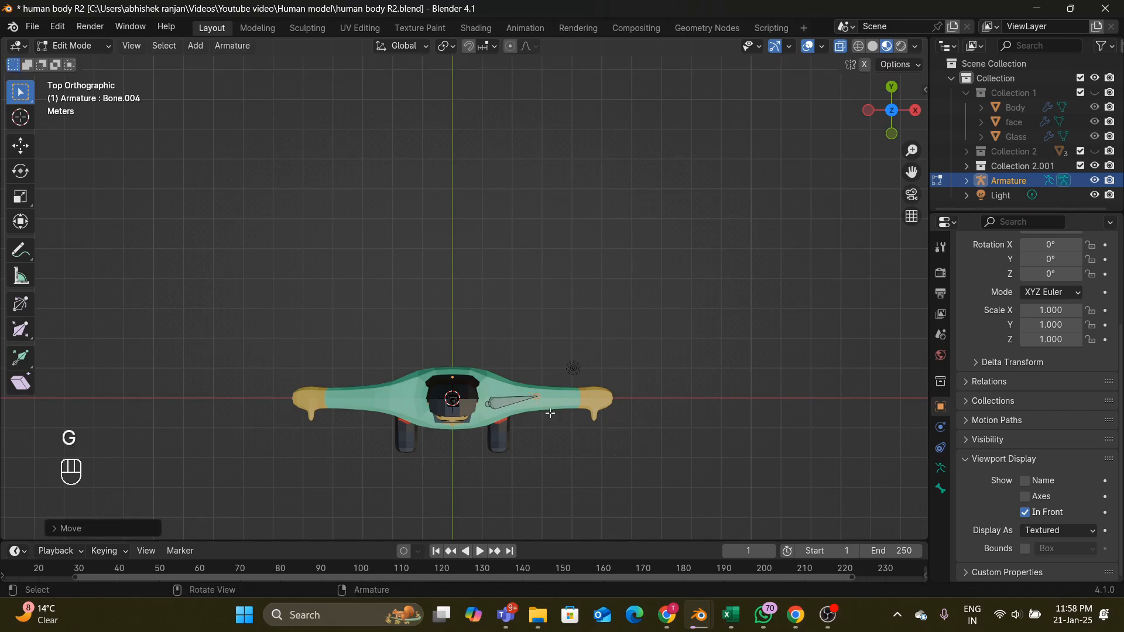
# - Extrude a forearm bone from the elbow to the wrist, plus a hand bone about 0.9 m long to the fingertips
pyautogui.press('e')
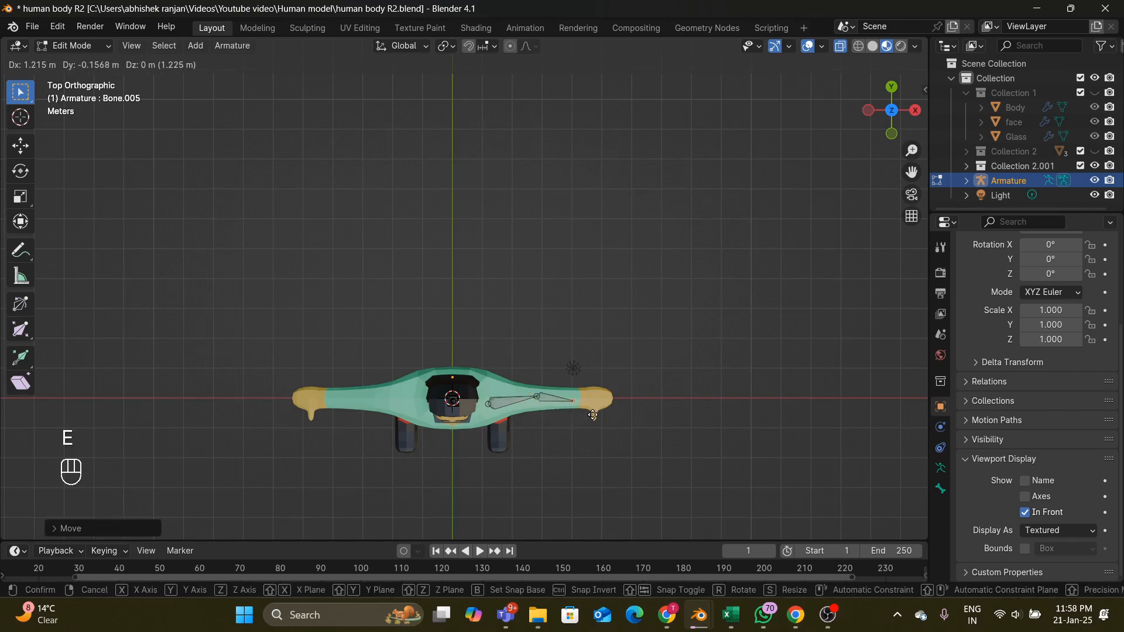
pyautogui.click(589, 413)
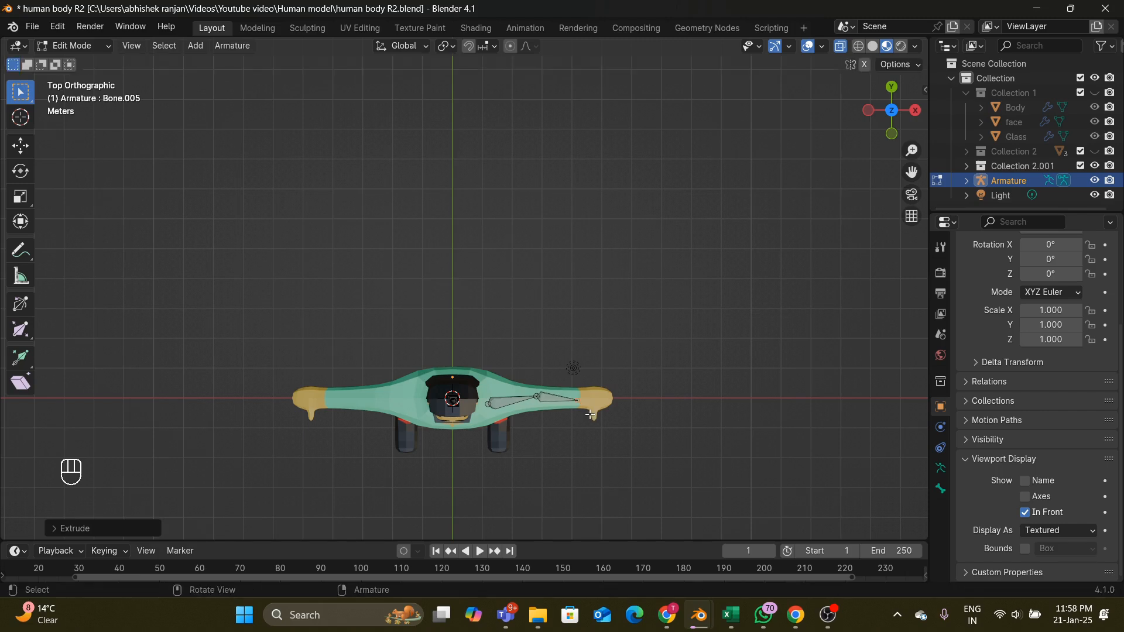
pyautogui.press('e')
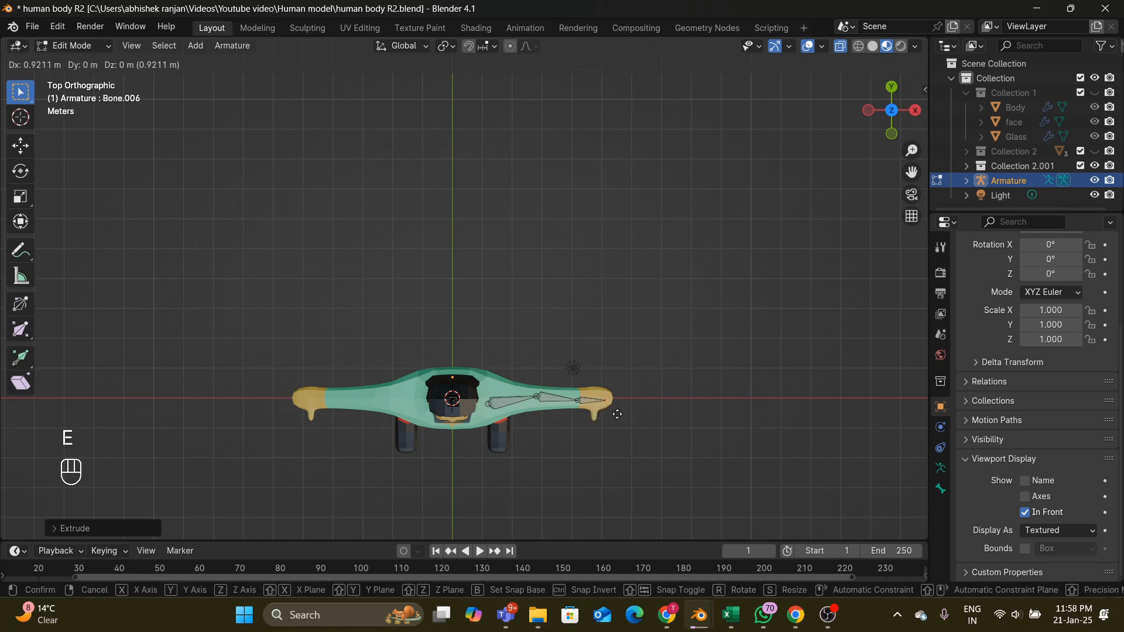
pyautogui.click(617, 414)
# - In front view, lower the forearm bone toward the arm and nudge the upper-arm bone's shoulder end slightly down and inward
pyautogui.press('KP_1')
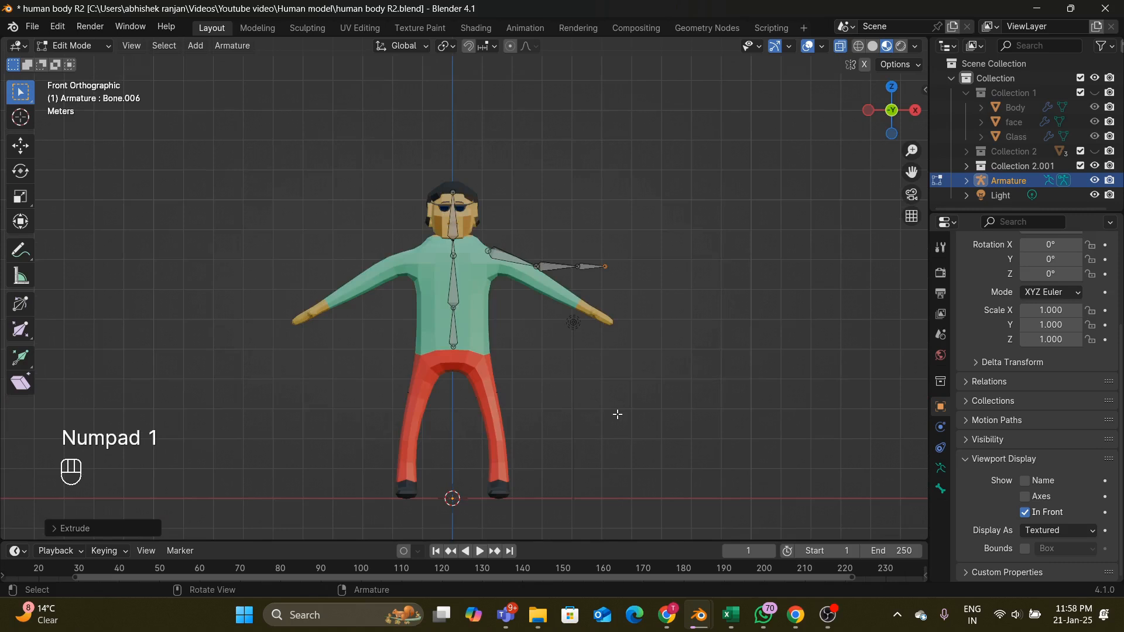
pyautogui.click(553, 267)
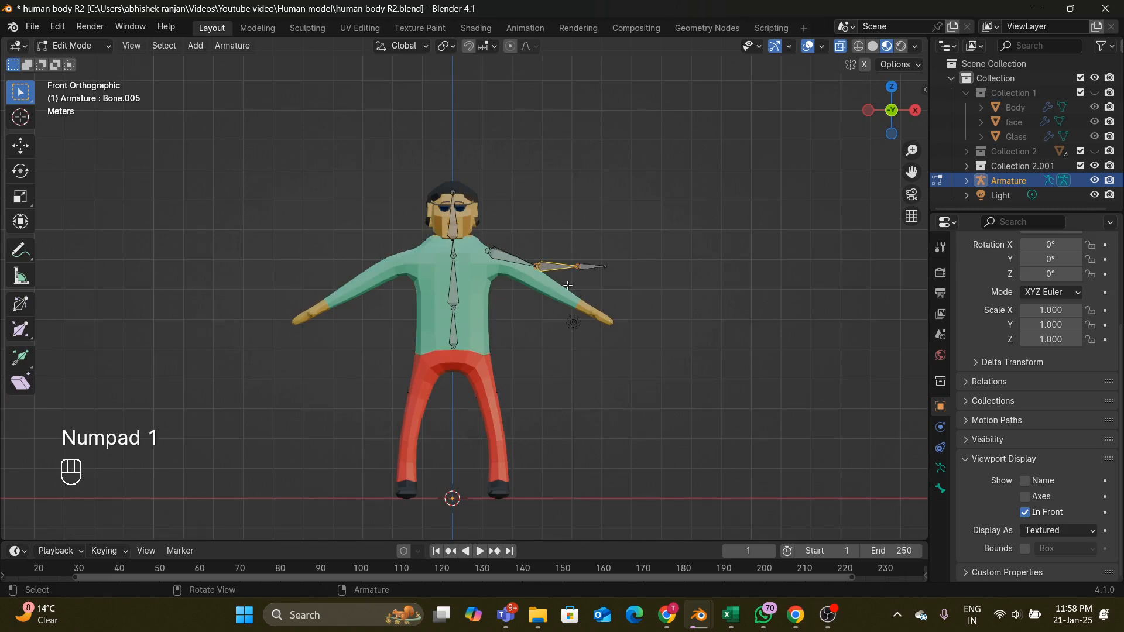
pyautogui.press('g')
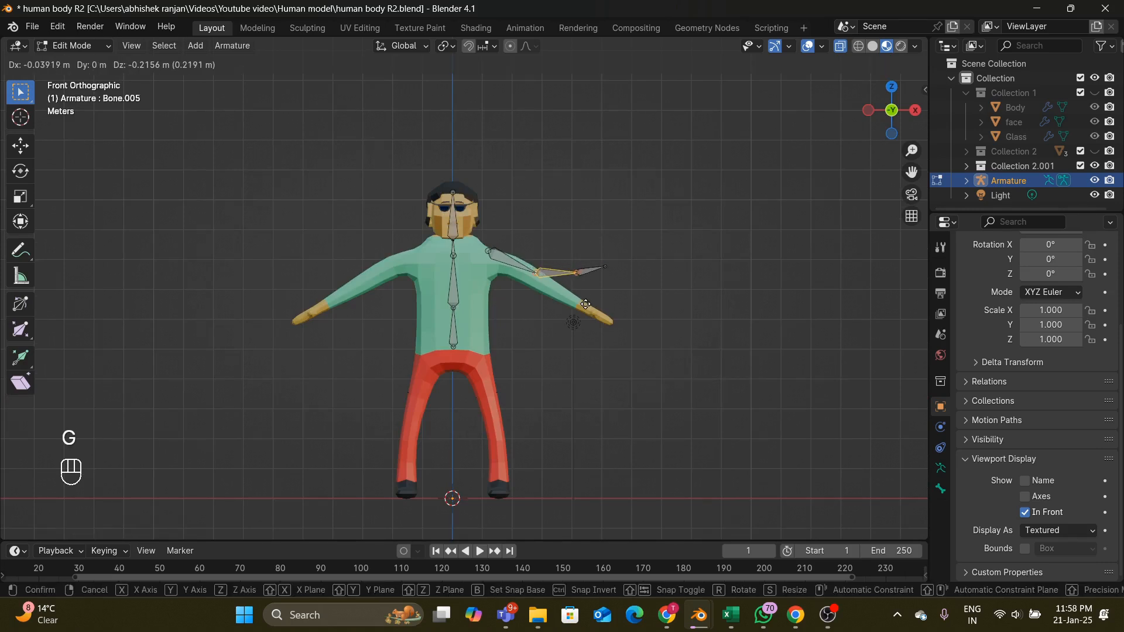
pyautogui.click(520, 272)
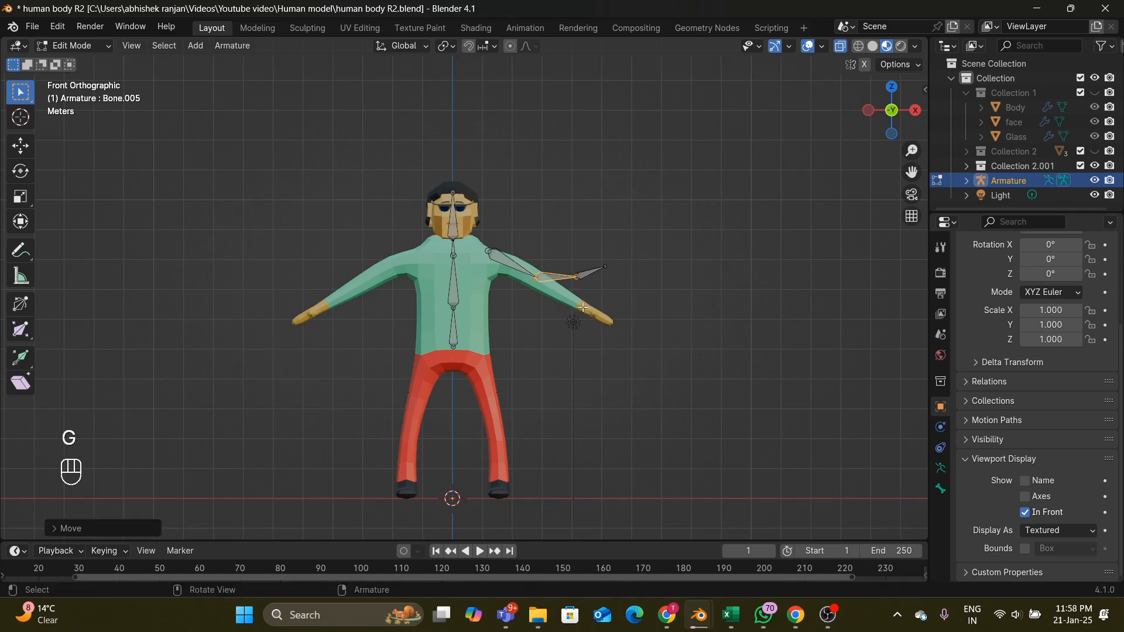
pyautogui.click(485, 246)
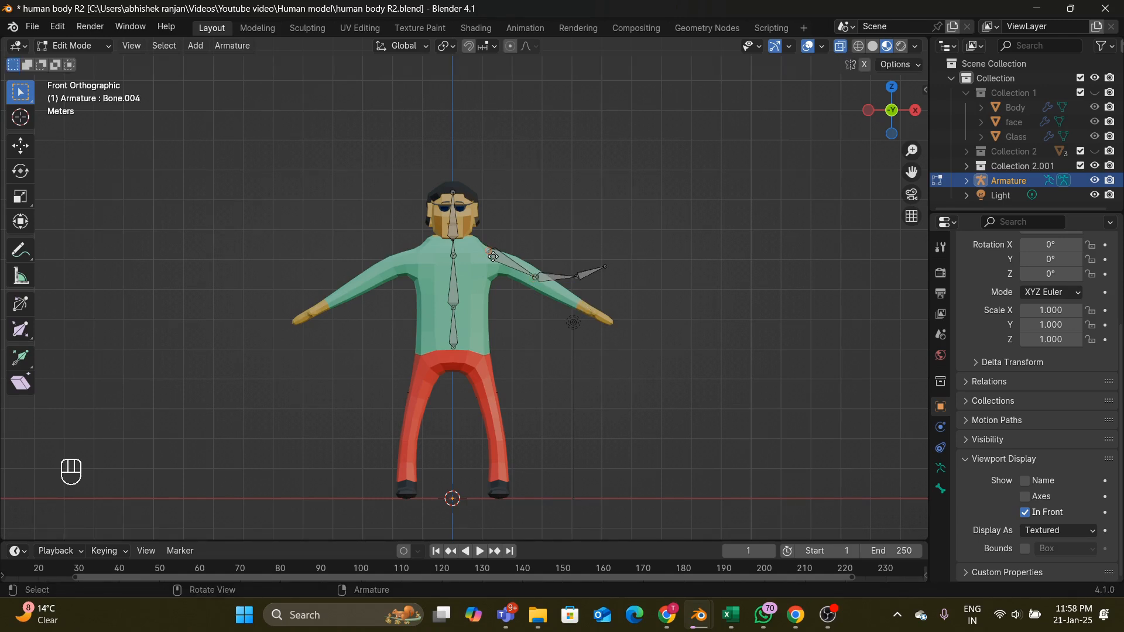
pyautogui.press('g')
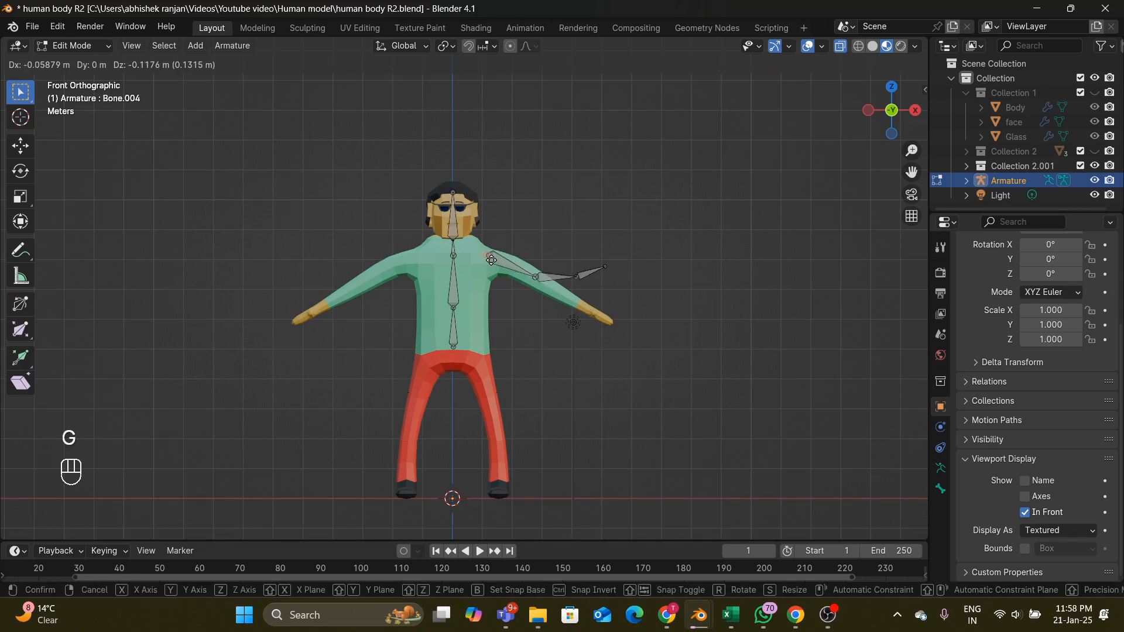
pyautogui.click(489, 257)
# - Lower the wrist joint and the hand bone's tip into the arm and hand, and check the alignment from above
pyautogui.click(578, 277)
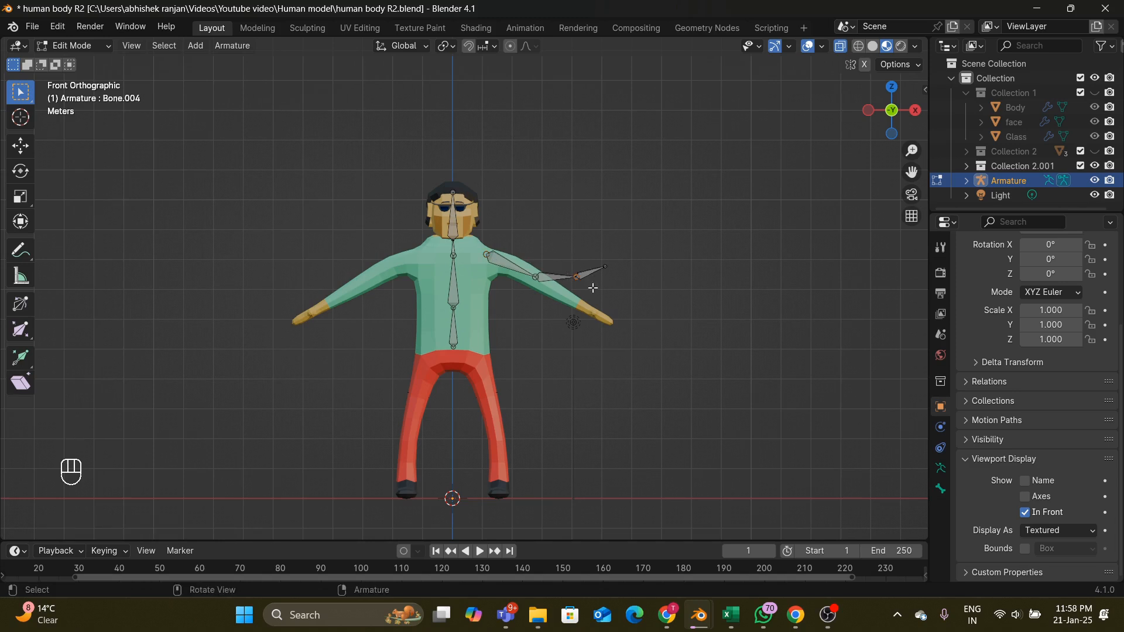
pyautogui.press('g')
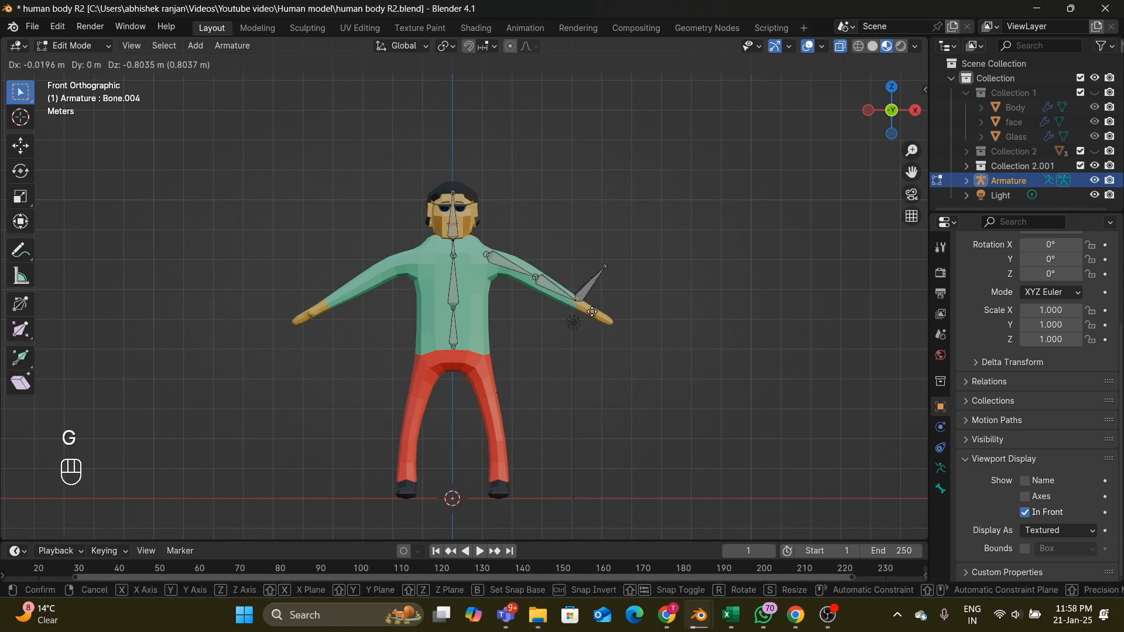
pyautogui.click(592, 312)
pyautogui.click(605, 266)
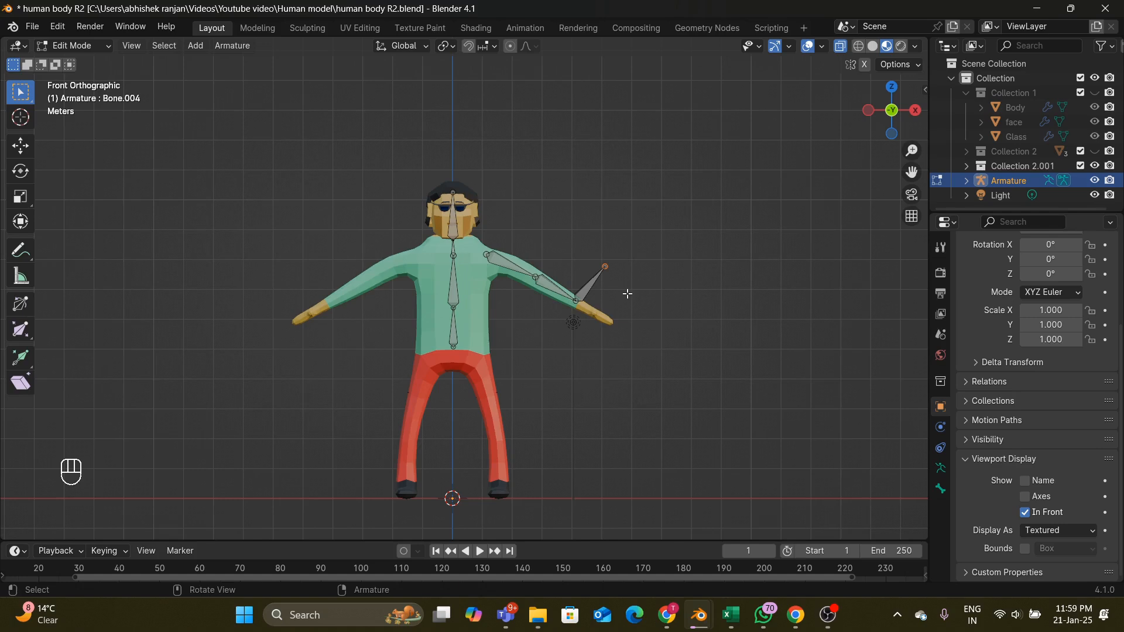
pyautogui.press('g')
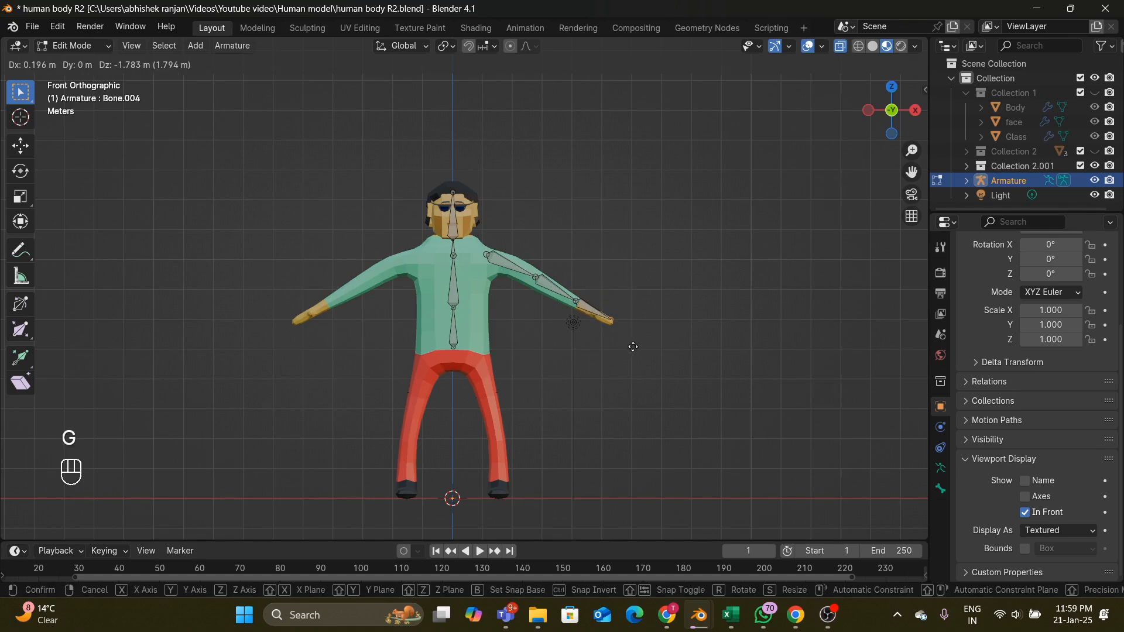
pyautogui.click(629, 348)
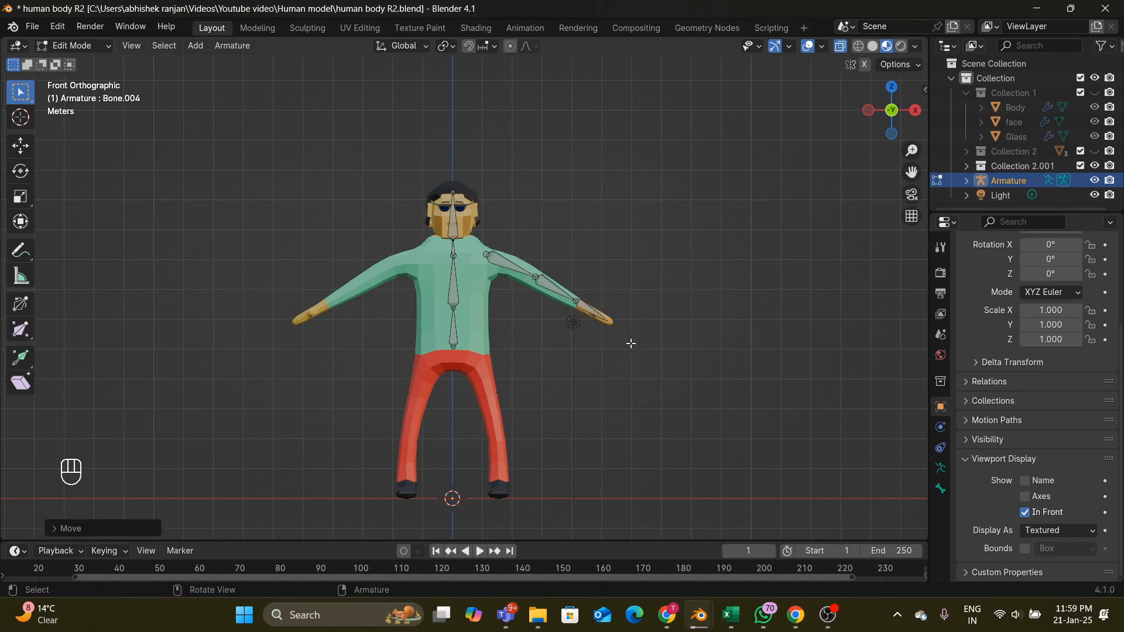
pyautogui.press('KP_7')
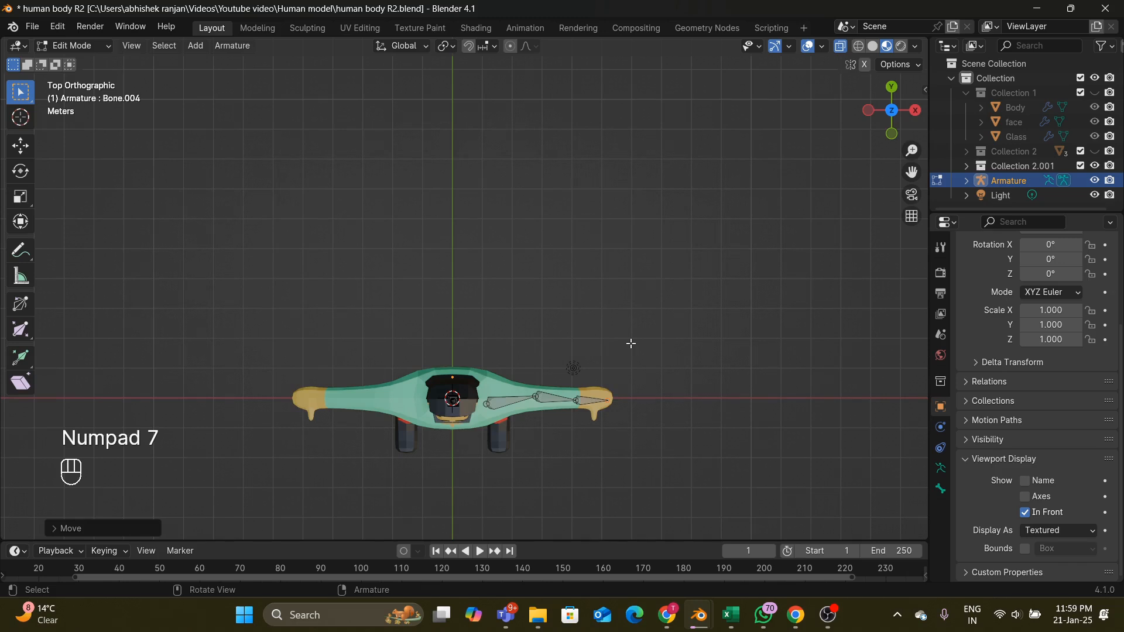
# - In front view, extrude a hip bone from the lower end of the lowest spine bone toward the top of the left leg
pyautogui.press('KP_1')
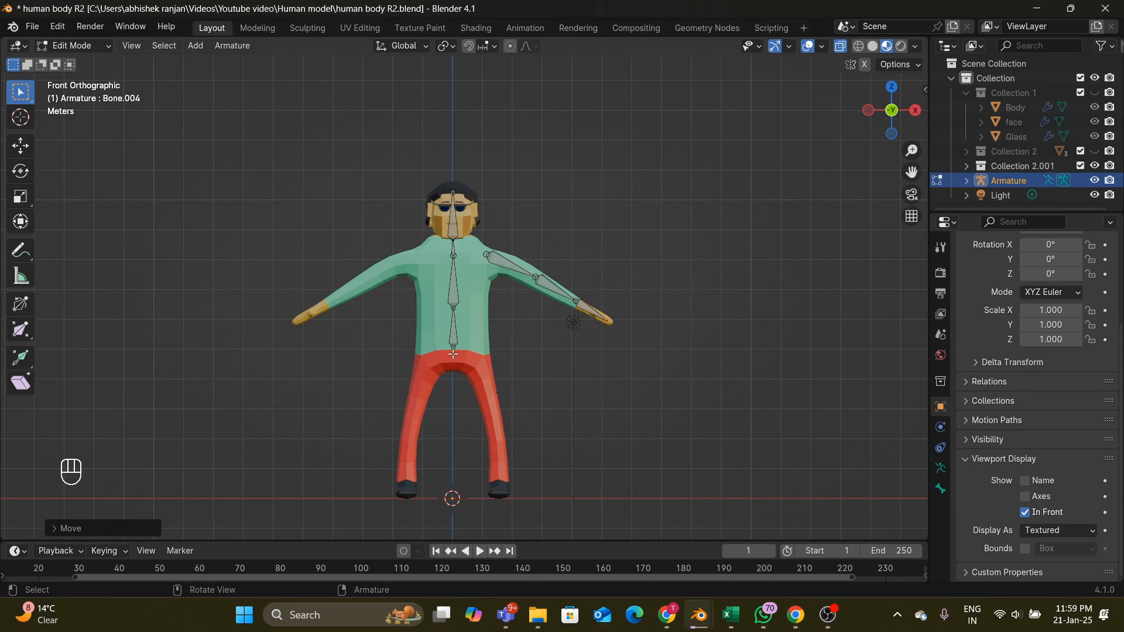
pyautogui.click(453, 351)
pyautogui.press('e')
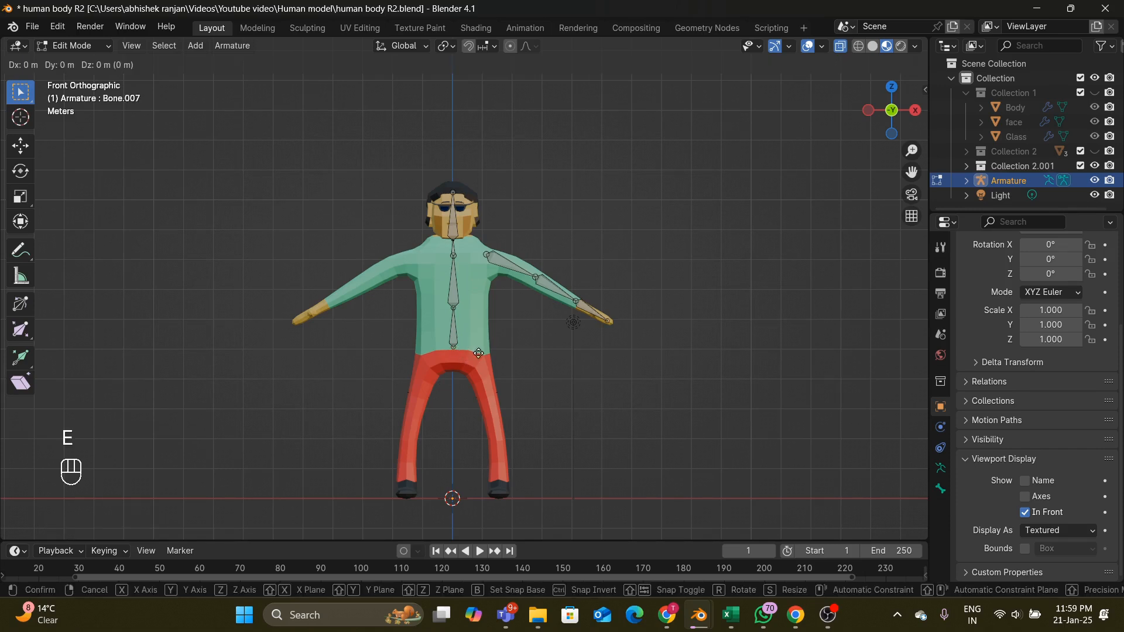
pyautogui.click(495, 372)
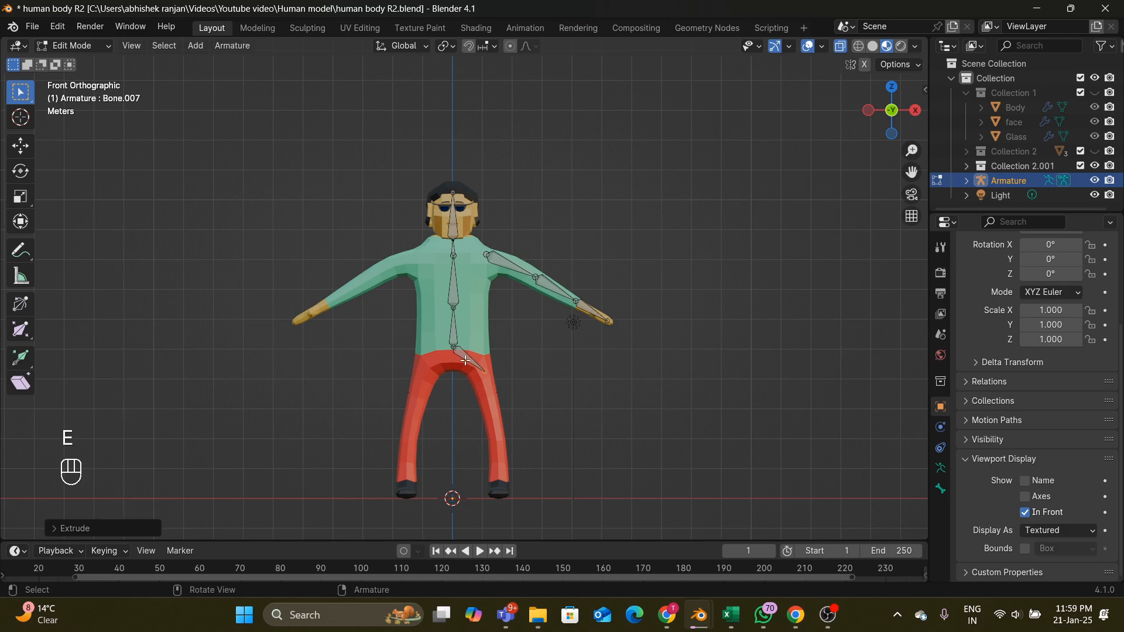
# - Clear the hip bone's parent so that it is separate from the spine
pyautogui.click(465, 355)
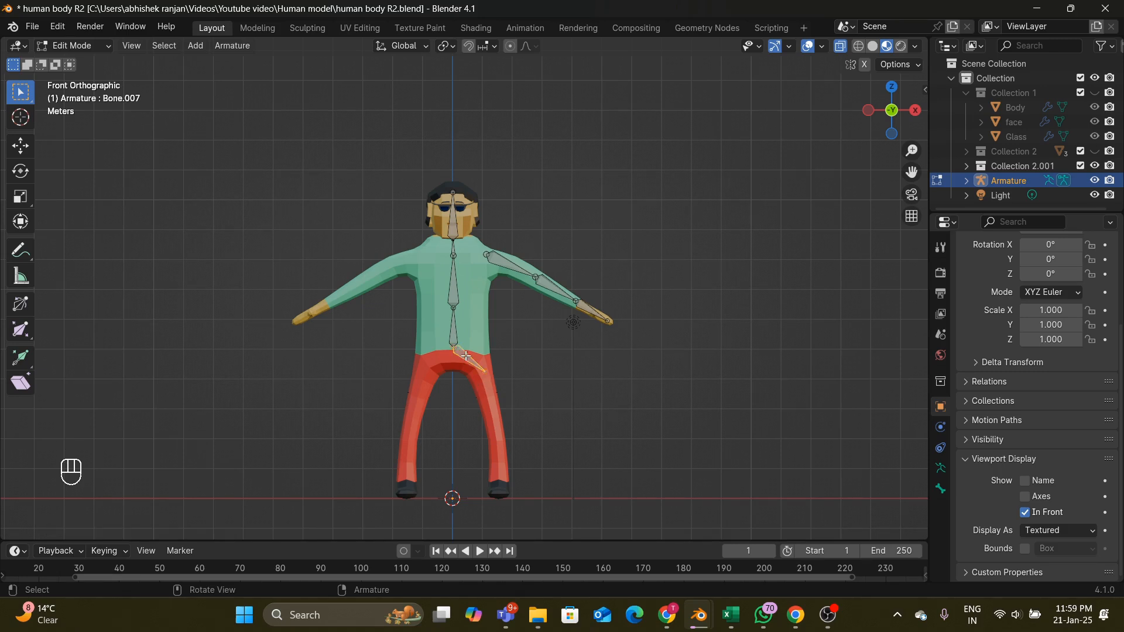
pyautogui.hotkey('alt', 'p')
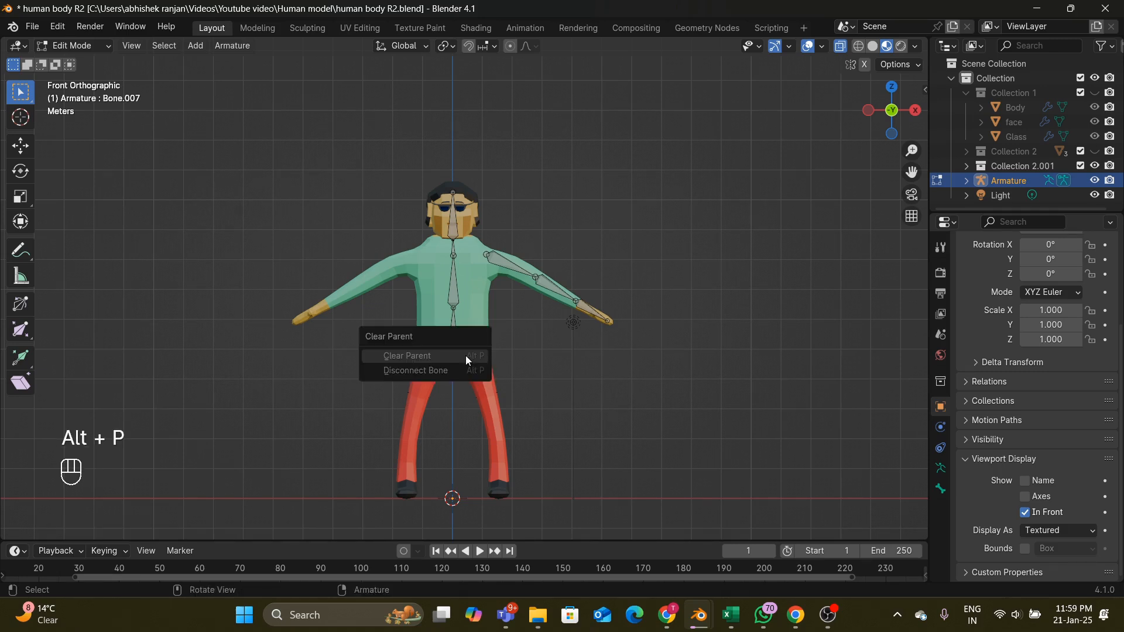
pyautogui.click(465, 356)
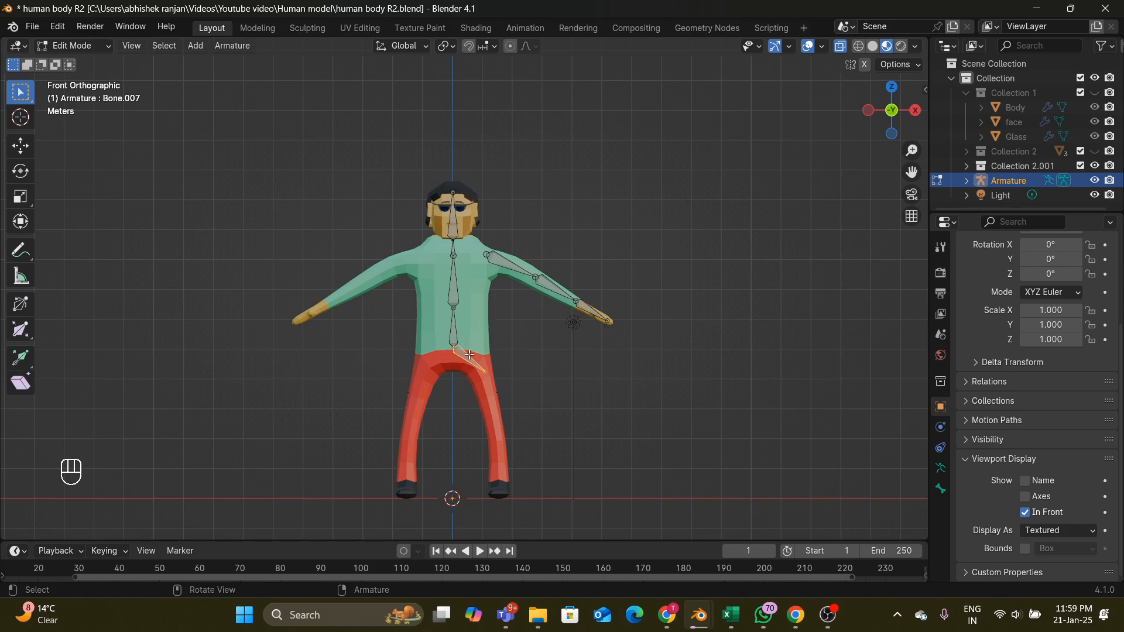
# - Move the separated hip bone into the top of the left leg and rotate it about 30° to follow the thigh
pyautogui.press('g')
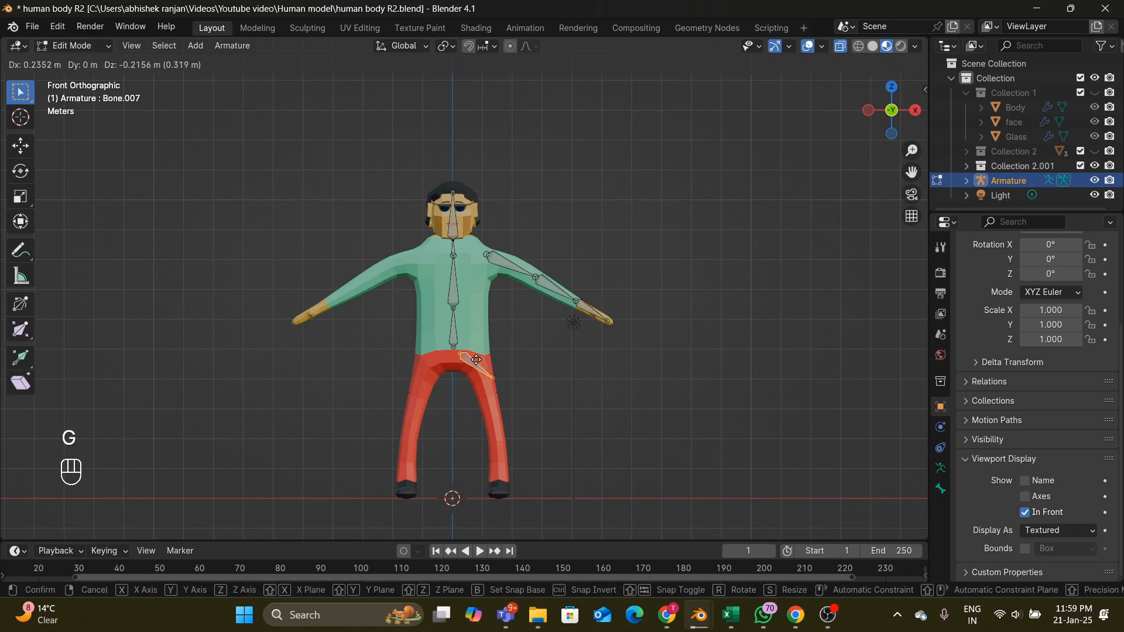
pyautogui.click(482, 365)
pyautogui.press('r')
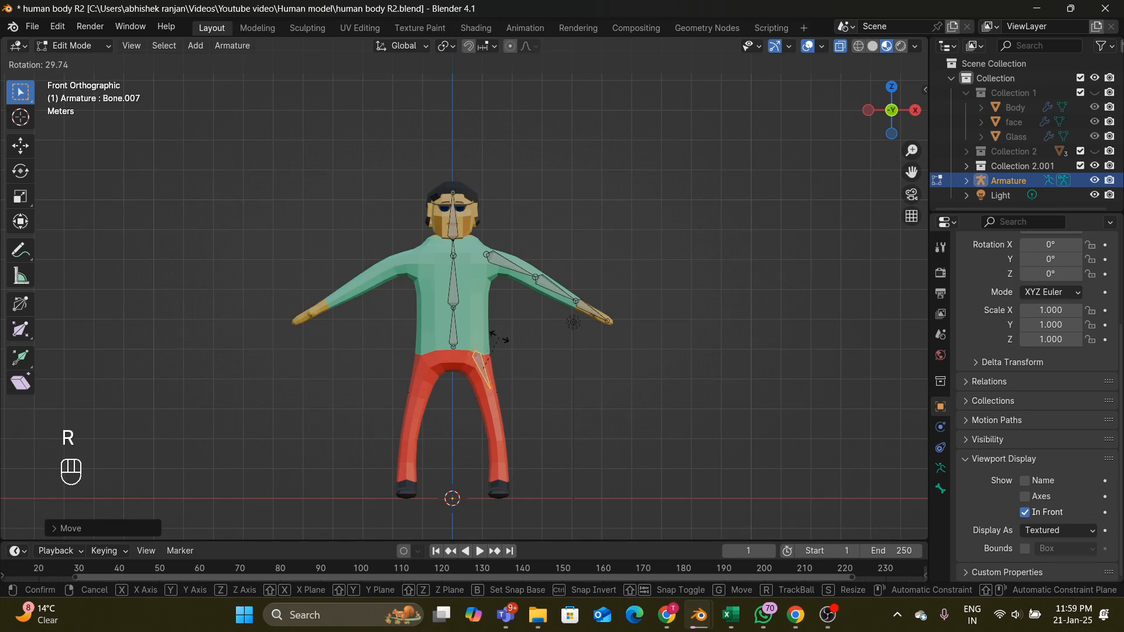
pyautogui.click(498, 337)
pyautogui.press('g')
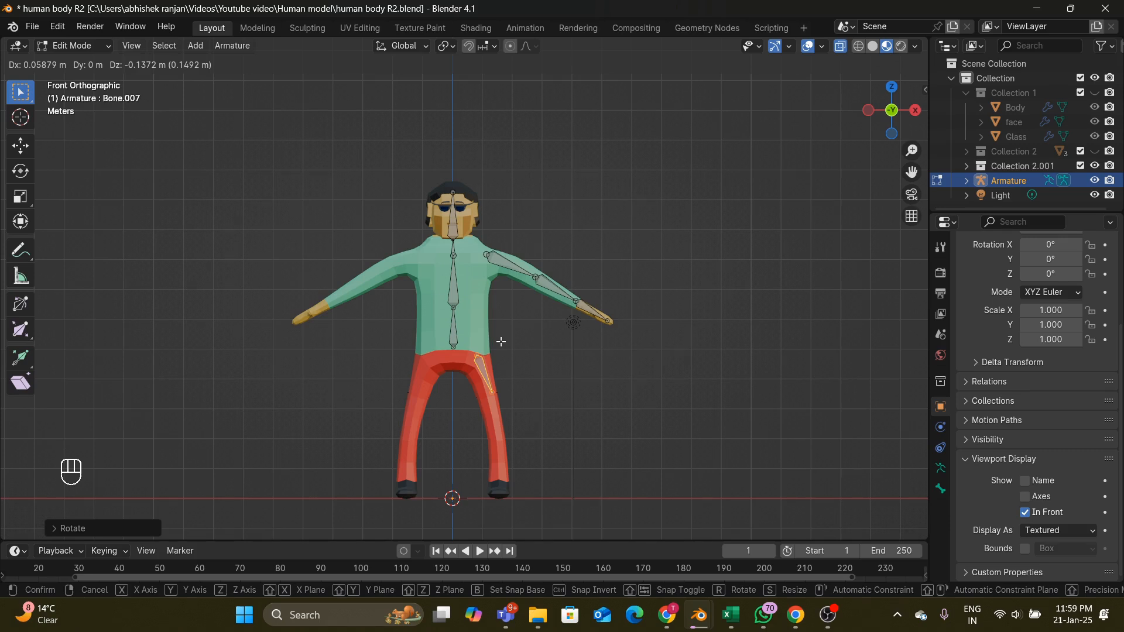
pyautogui.click(500, 342)
pyautogui.click(454, 347)
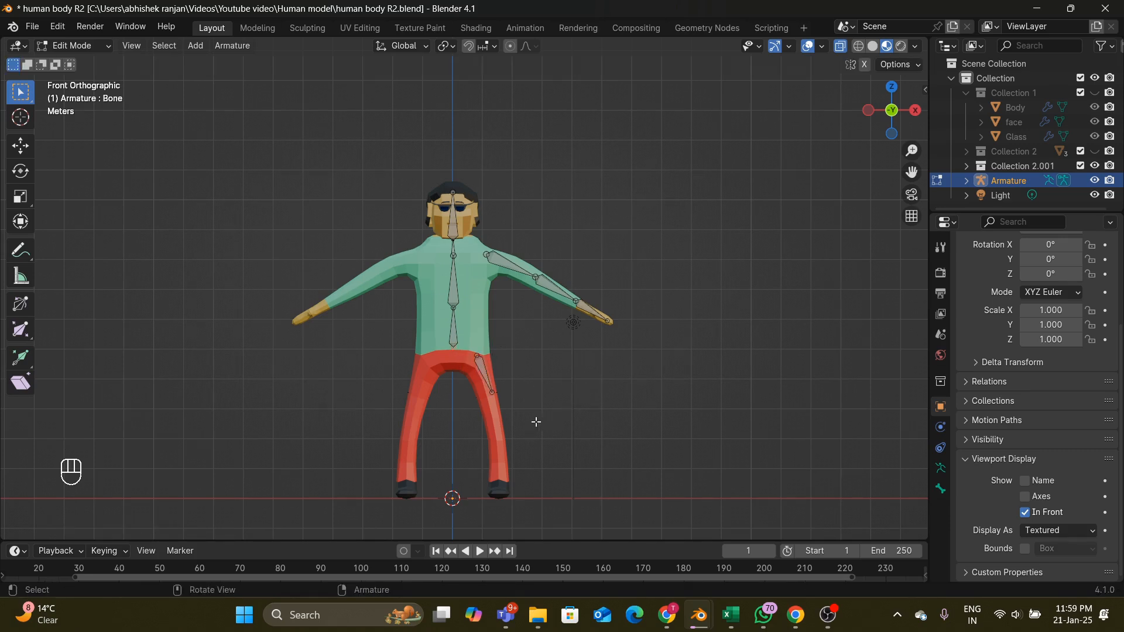
# - Lower the thigh bone's tip about 0.7 m toward the knee and nudge the whole bone slightly down and outward
pyautogui.click(493, 392)
pyautogui.press('g')
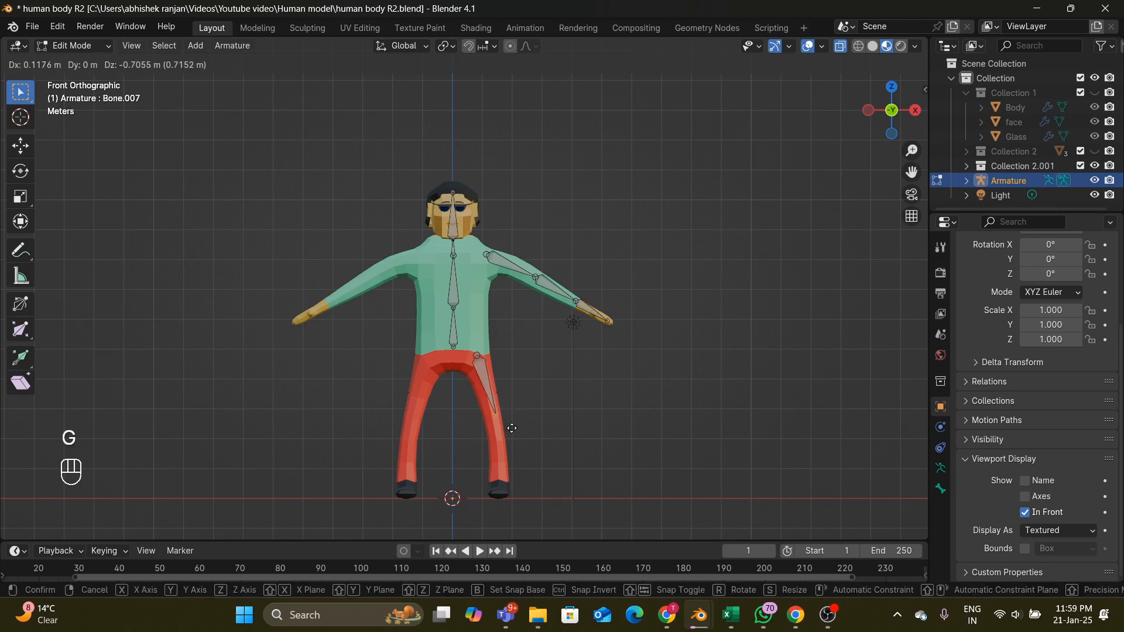
pyautogui.click(510, 427)
pyautogui.press('g')
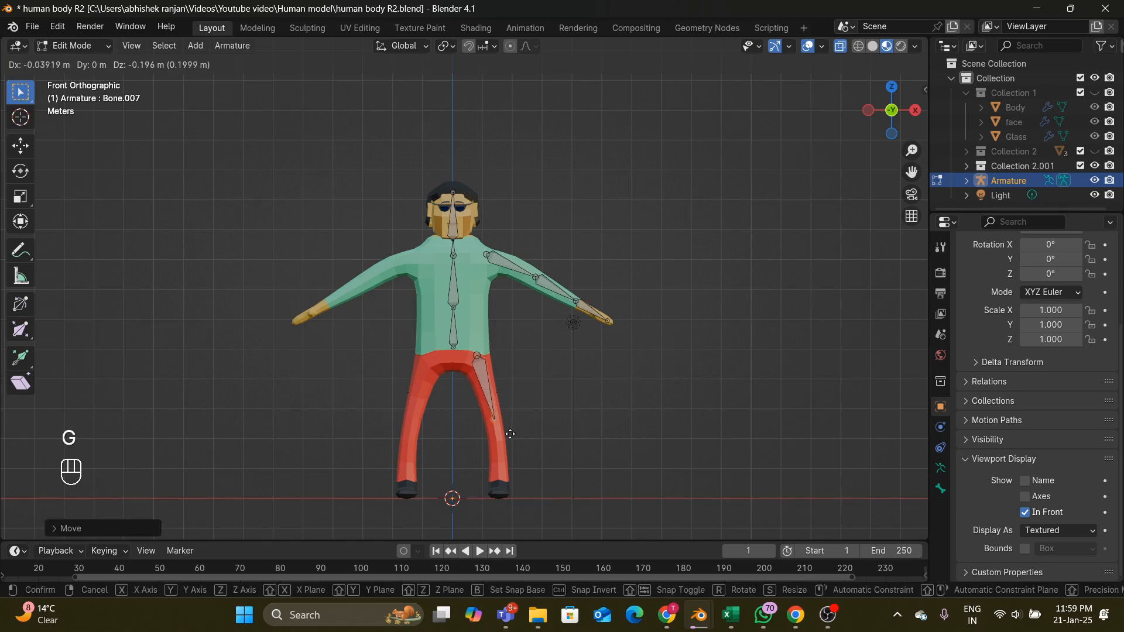
pyautogui.rightClick(511, 427)
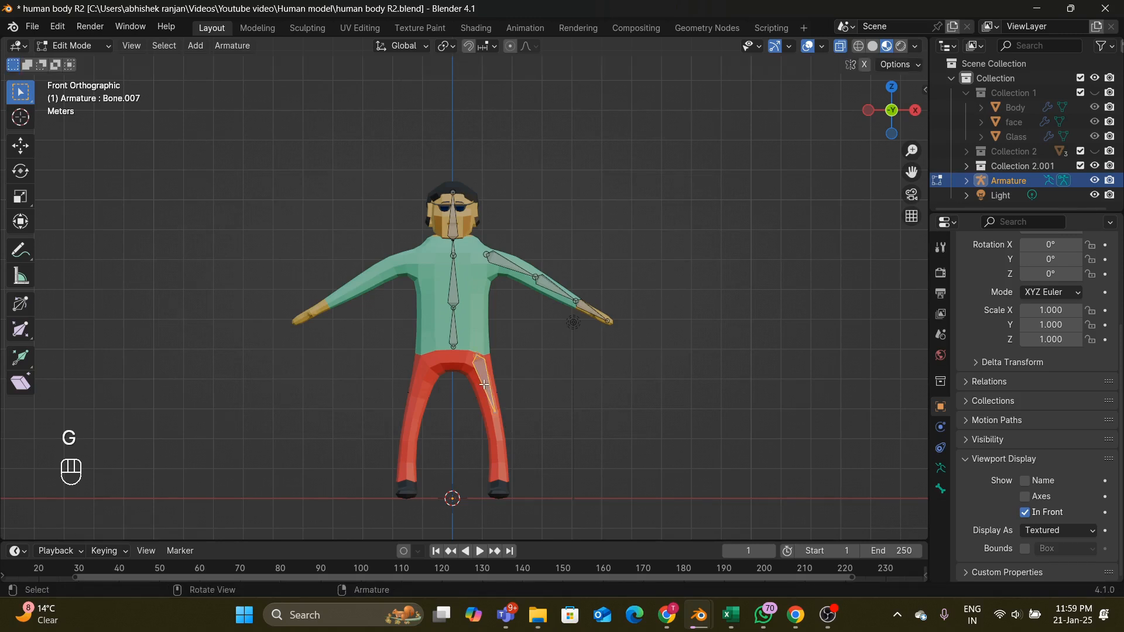
pyautogui.press('g')
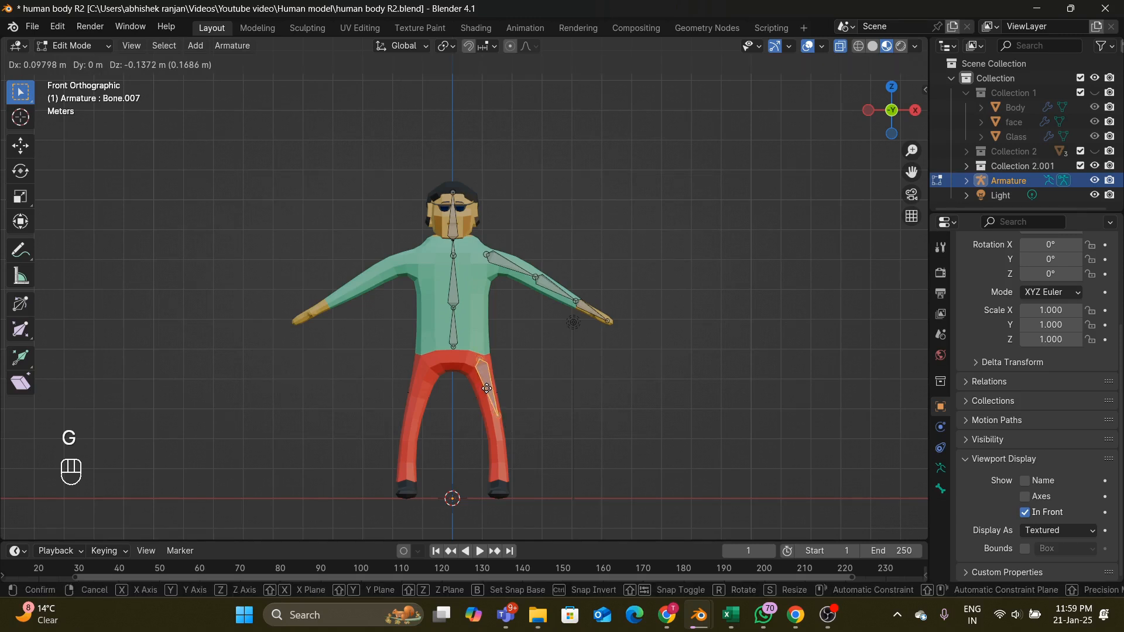
pyautogui.click(486, 388)
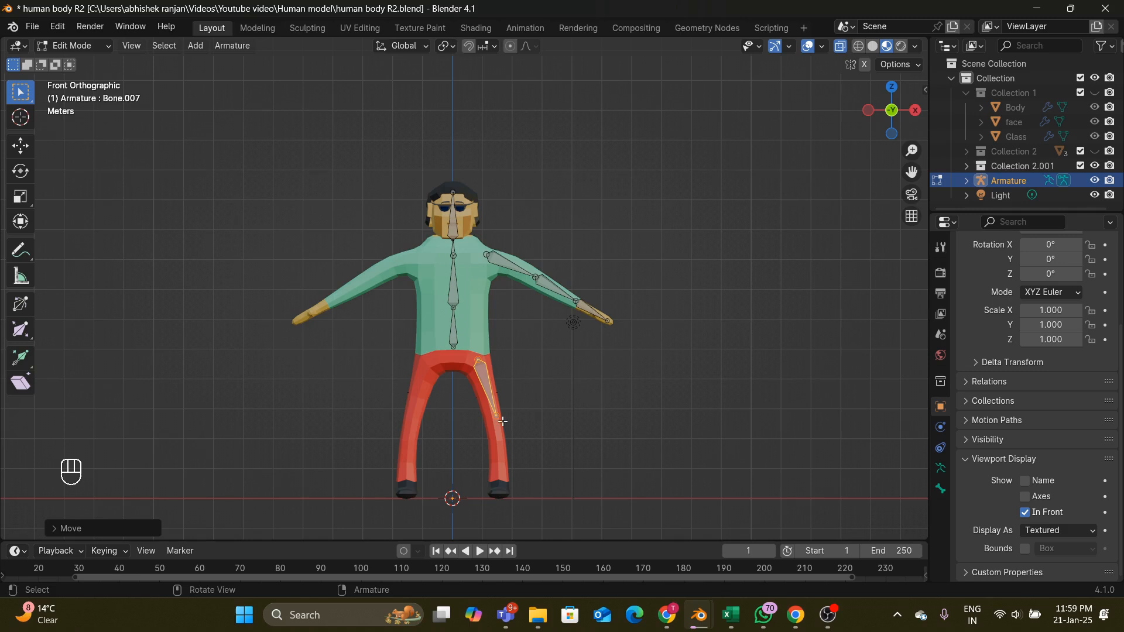
# - In side view, shift the thigh bone's knee end forward and extrude a shin bone about 2.1 m long to the ankle
pyautogui.press('KP_3')
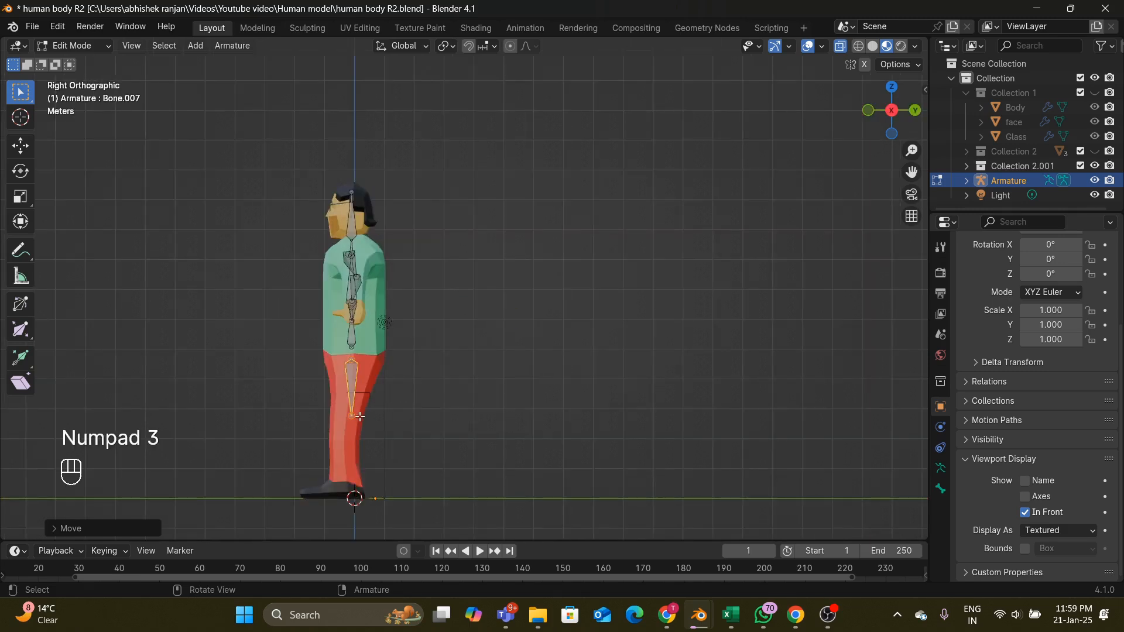
pyautogui.click(359, 416)
pyautogui.press('g')
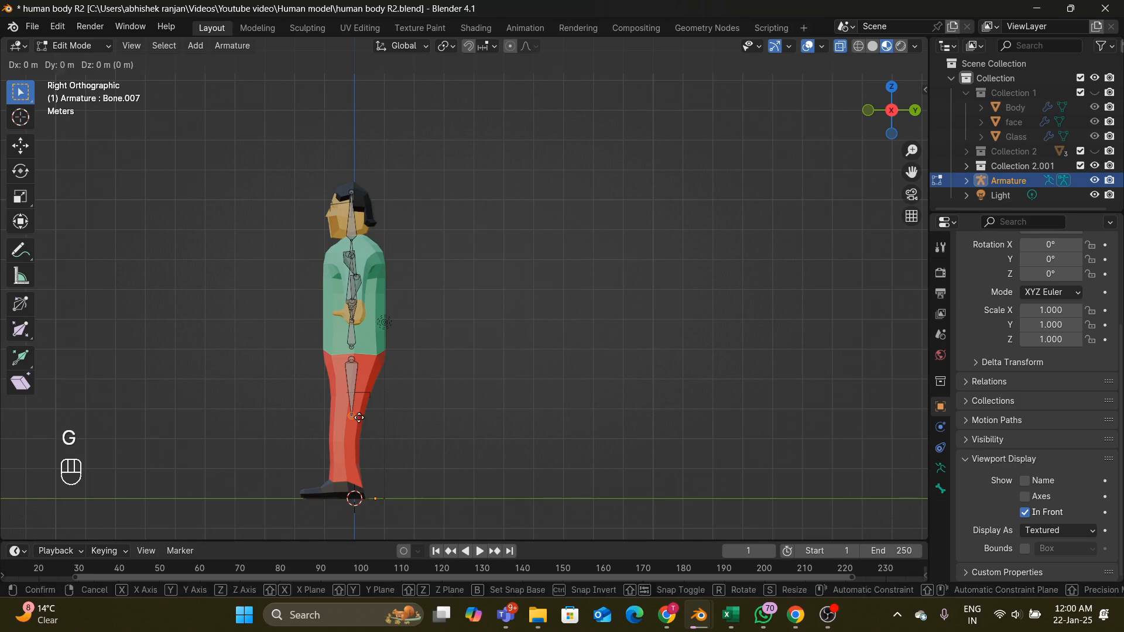
pyautogui.click(349, 426)
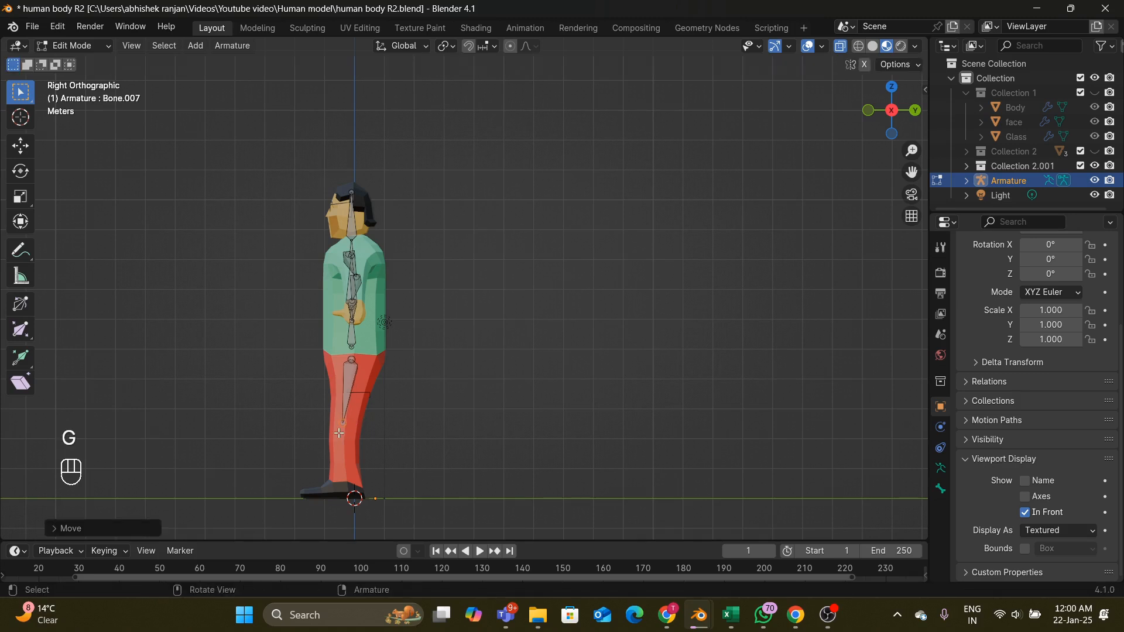
pyautogui.press('e')
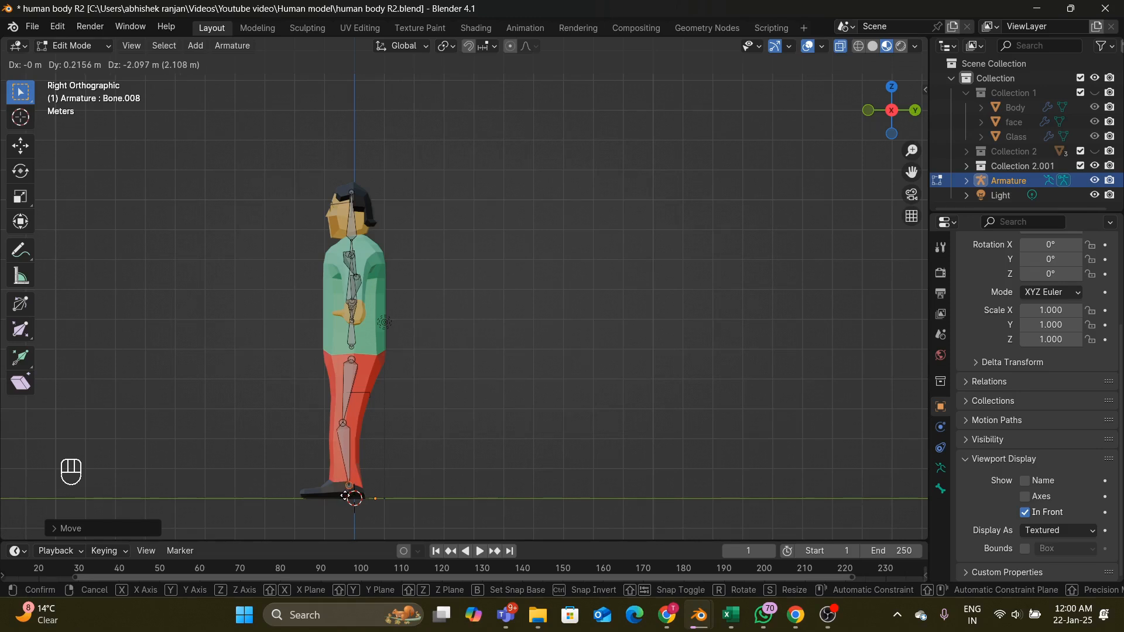
pyautogui.click(350, 494)
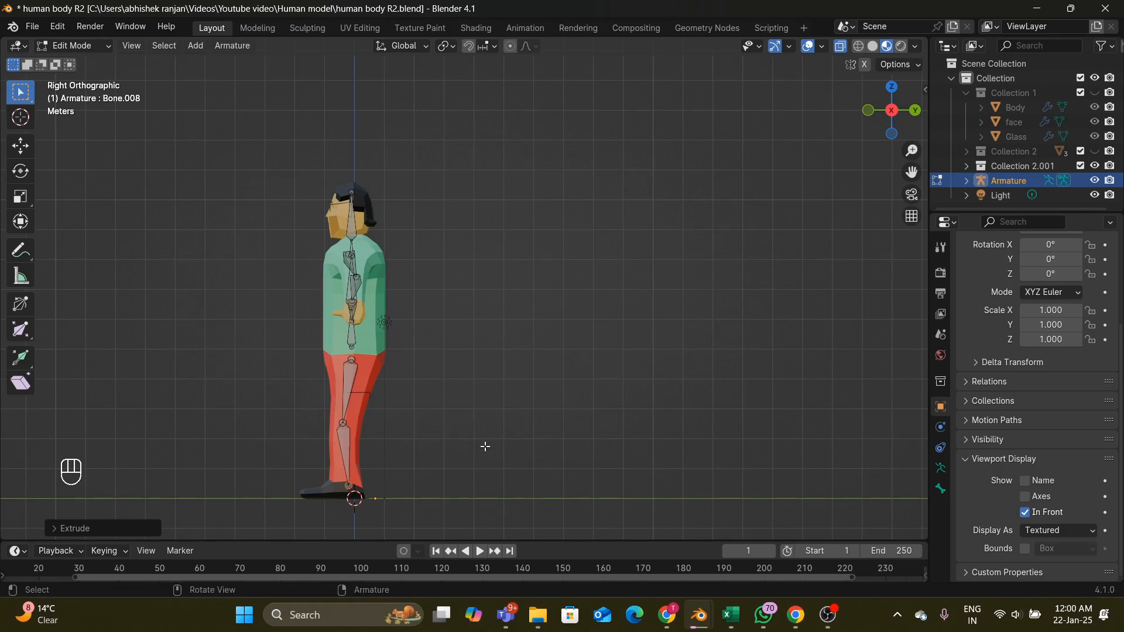
# - Move the thigh bone's upper end slightly backward and lower the knee joint by about 0.22 m
pyautogui.scroll(2, 484, 447)
pyautogui.moveTo(484, 447); pyautogui.dragTo(492, 437, button='middle')
pyautogui.scroll(-3, 490, 445)
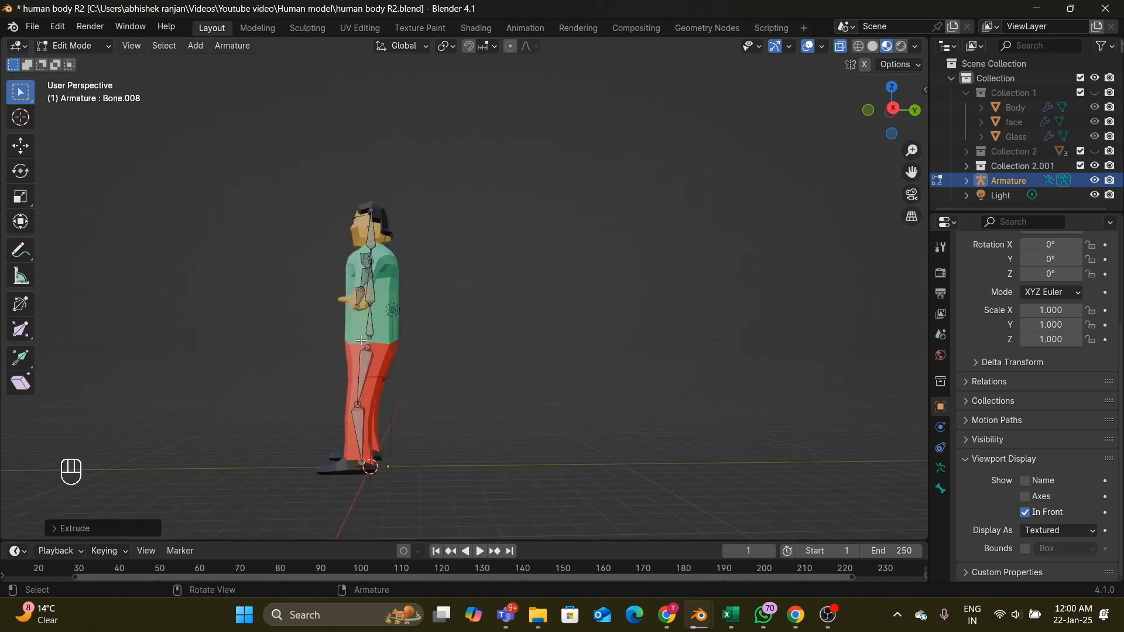
pyautogui.click(382, 356)
pyautogui.press('g')
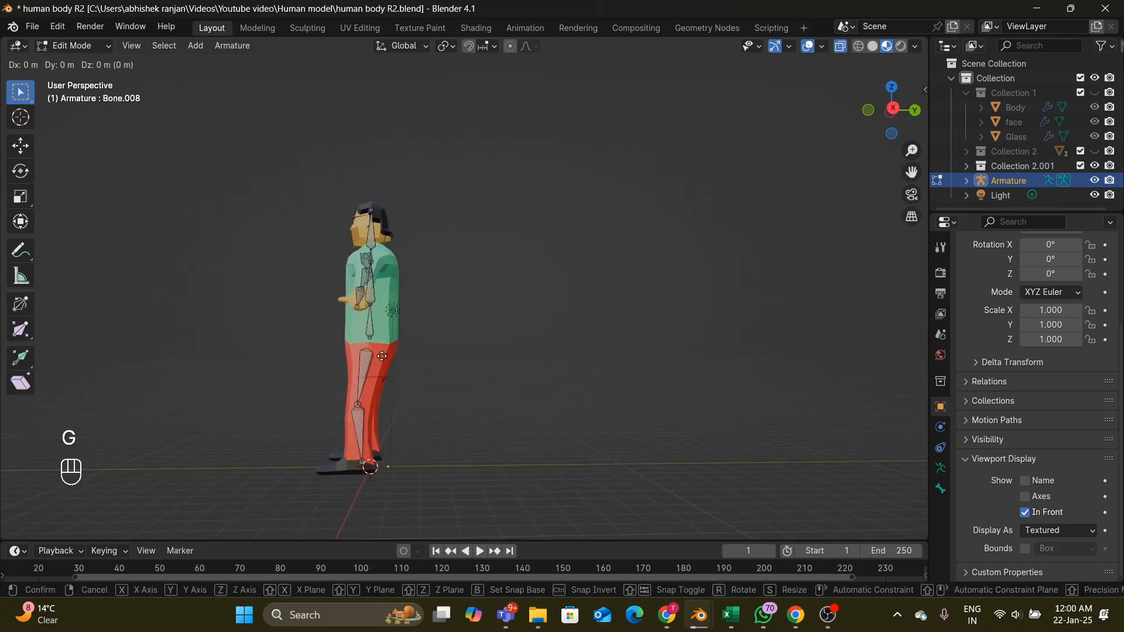
pyautogui.click(386, 363)
pyautogui.moveTo(346, 397); pyautogui.dragTo(371, 416)
pyautogui.press('g')
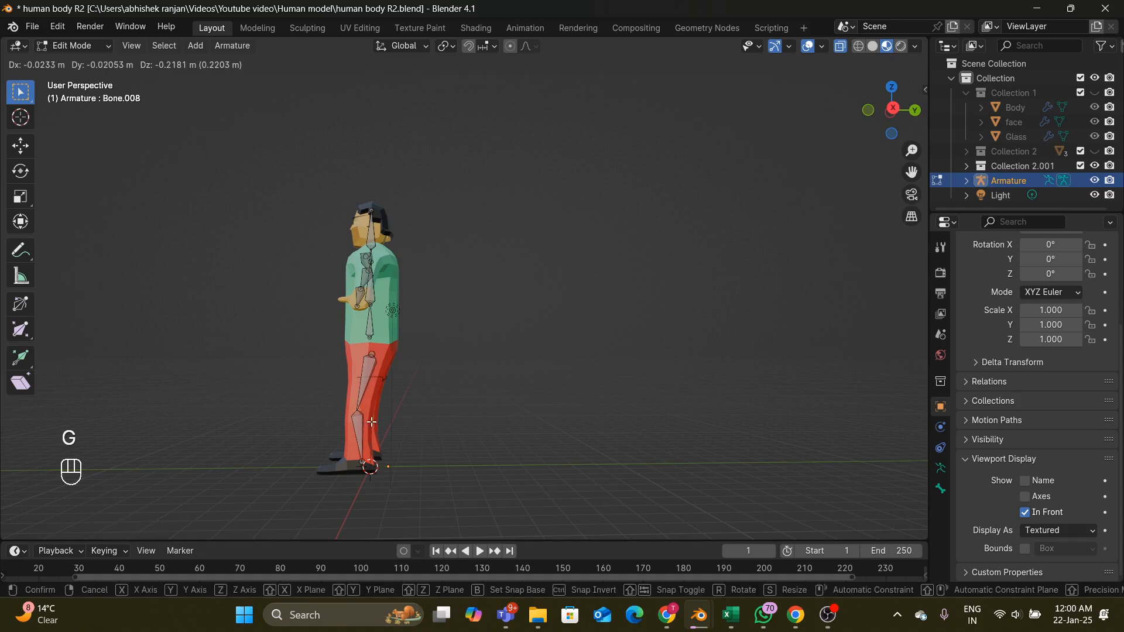
pyautogui.click(372, 421)
# - In side view, nudge the ankle joint slightly backward and extrude a foot bone forward from it toward the toes
pyautogui.moveTo(472, 414)
pyautogui.mouseDown(button='middle')
pyautogui.moveTo(569, 412)
pyautogui.moveTo(539, 404)
pyautogui.moveTo(454, 421)
pyautogui.mouseUp(button='middle')
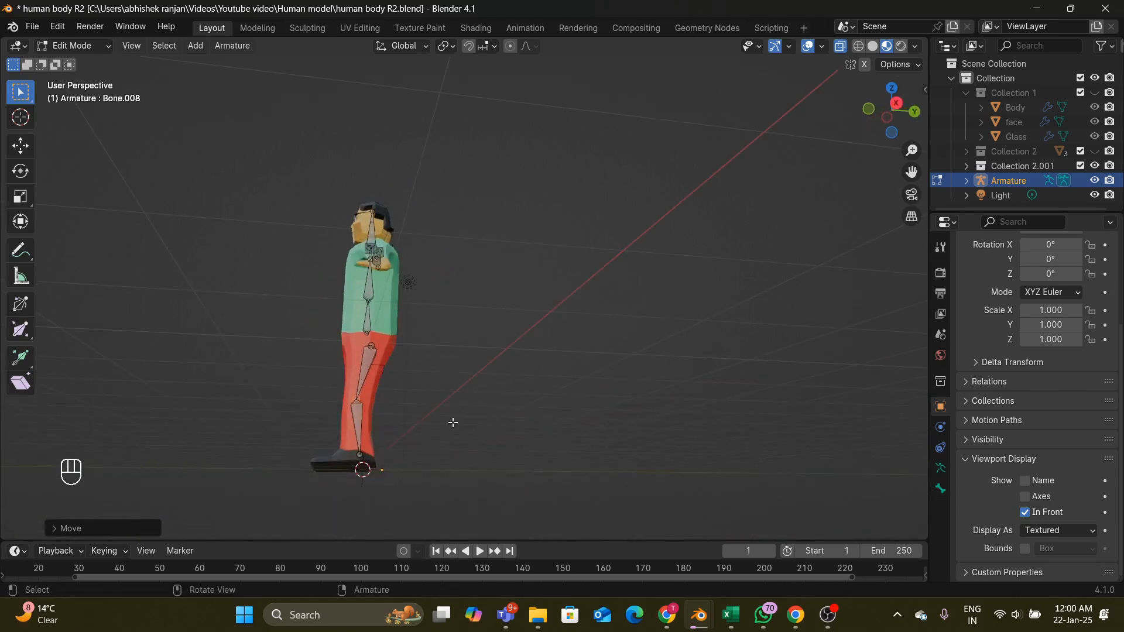
pyautogui.press('b')
pyautogui.moveTo(369, 460); pyautogui.dragTo(374, 464)
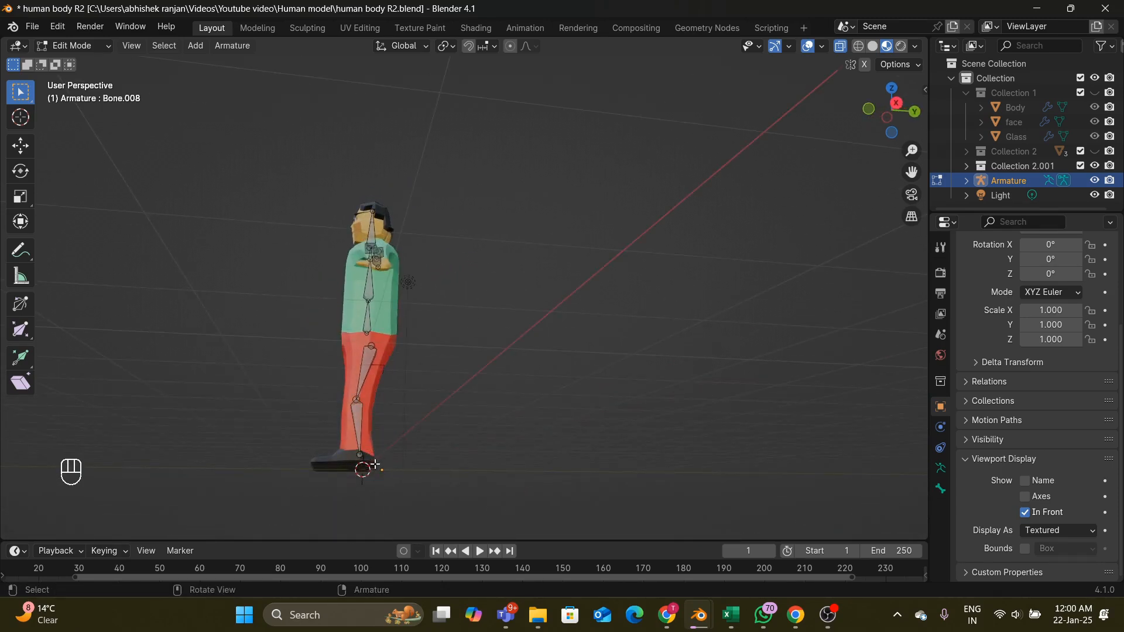
pyautogui.press('KP_3')
pyautogui.moveTo(357, 439); pyautogui.dragTo(398, 470)
pyautogui.press('g')
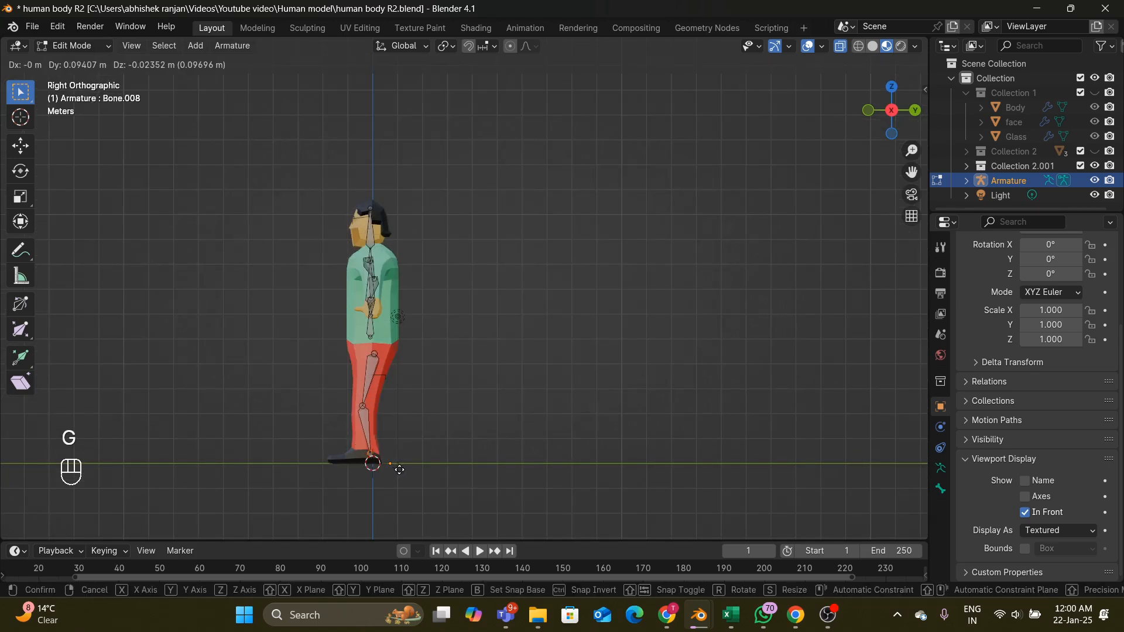
pyautogui.click(400, 469)
pyautogui.press('e')
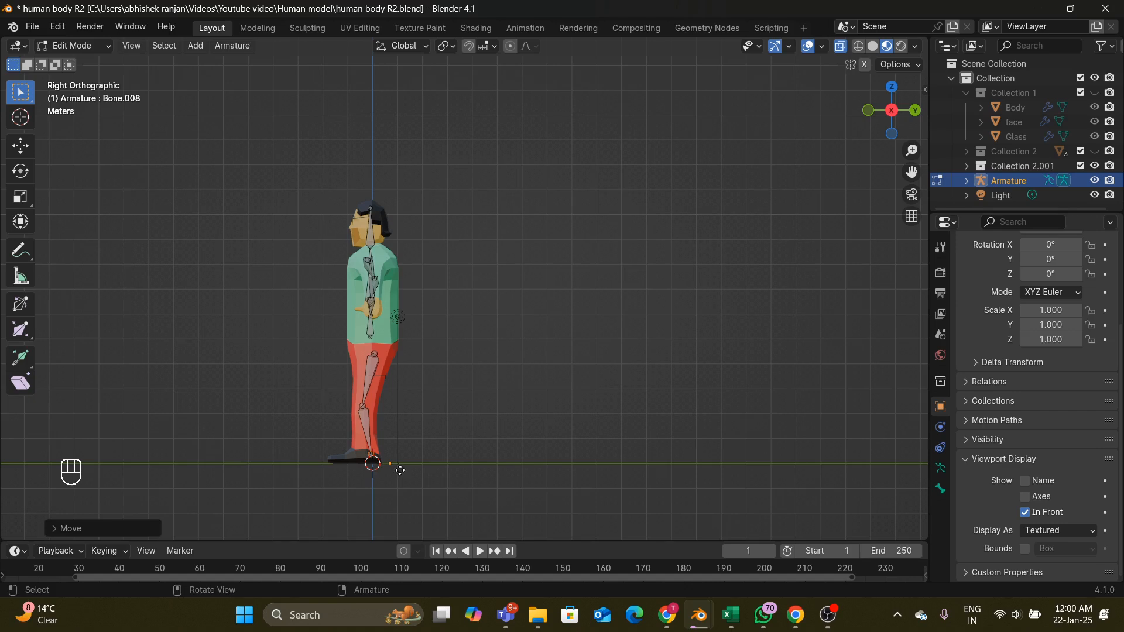
pyautogui.click(371, 474)
# - Select the lowest spine bone and turn on the armature object's Name display in the viewport
pyautogui.scroll(1, 447, 355)
pyautogui.scroll(2, 570, 373)
pyautogui.moveTo(446, 355); pyautogui.dragTo(580, 369, button='middle')
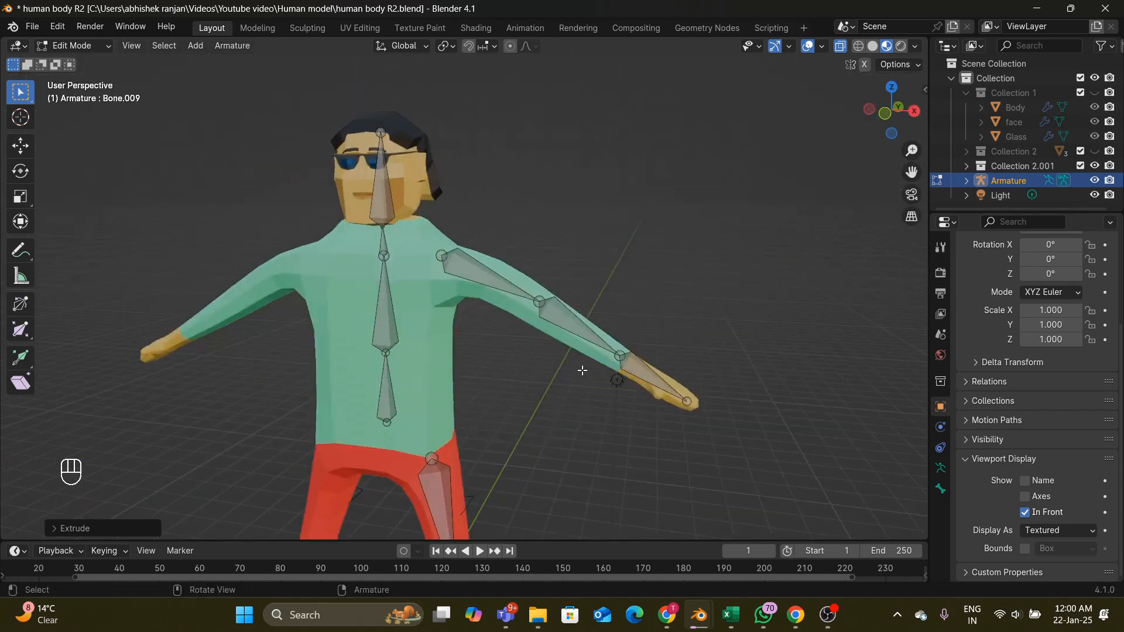
pyautogui.scroll(-2, 581, 370)
pyautogui.moveTo(653, 347); pyautogui.dragTo(694, 352, button='middle')
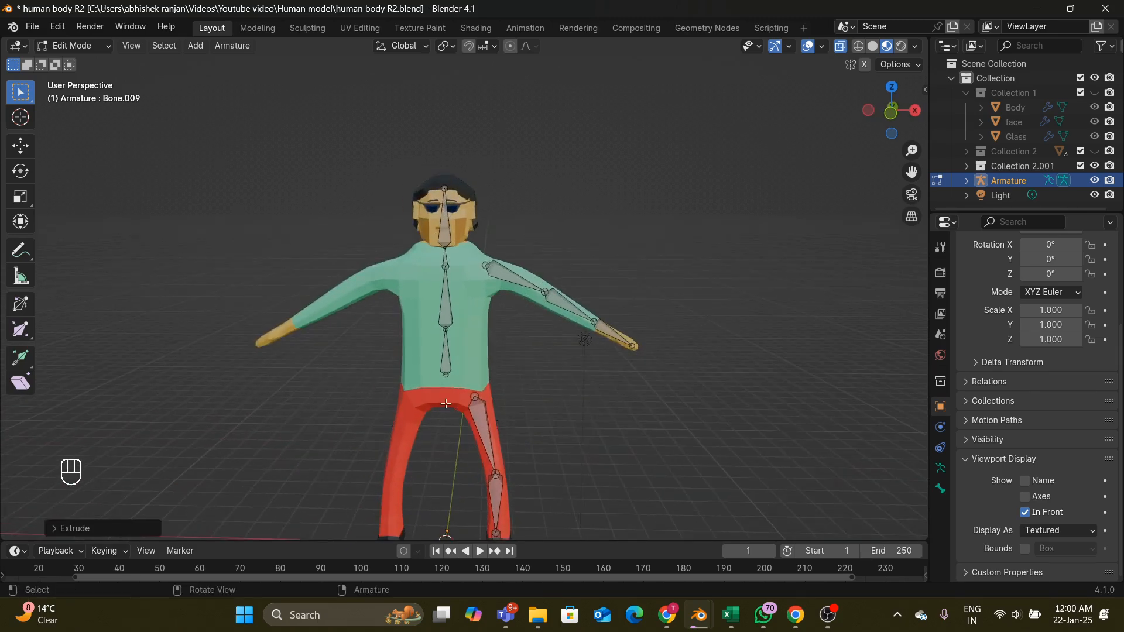
pyautogui.click(455, 363)
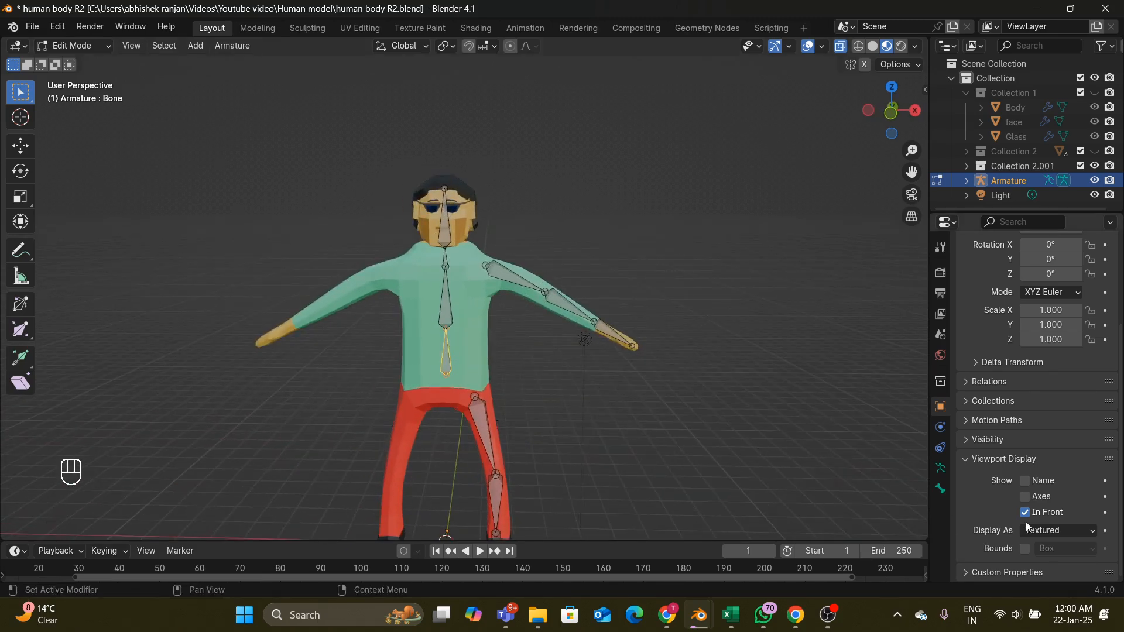
pyautogui.click(1025, 481)
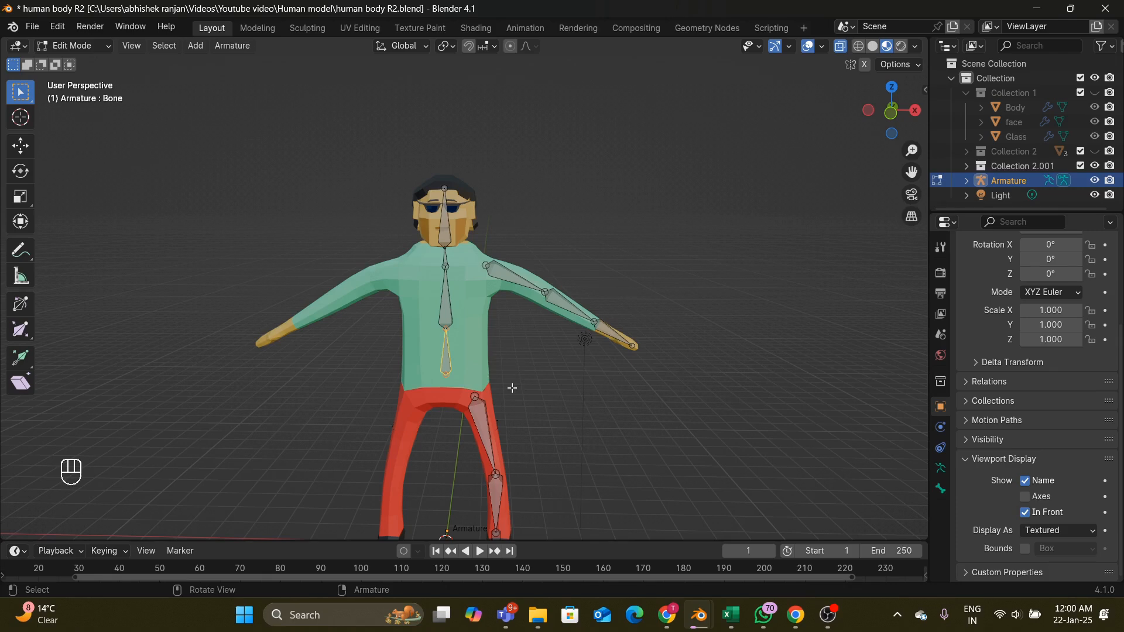
pyautogui.press('XF86AudioLowerVolume')
pyautogui.press('Escape')
pyautogui.press('Escape')
pyautogui.press('Escape')
pyautogui.press('Escape')
pyautogui.press('Escape')
pyautogui.press('Escape')
pyautogui.press('Escape')
pyautogui.press('XF86AudioLowerVolume')
pyautogui.press('fn+Escape')
# - Rename the lowest spine bone to "Root"
pyautogui.scroll(-1, 449, 373)
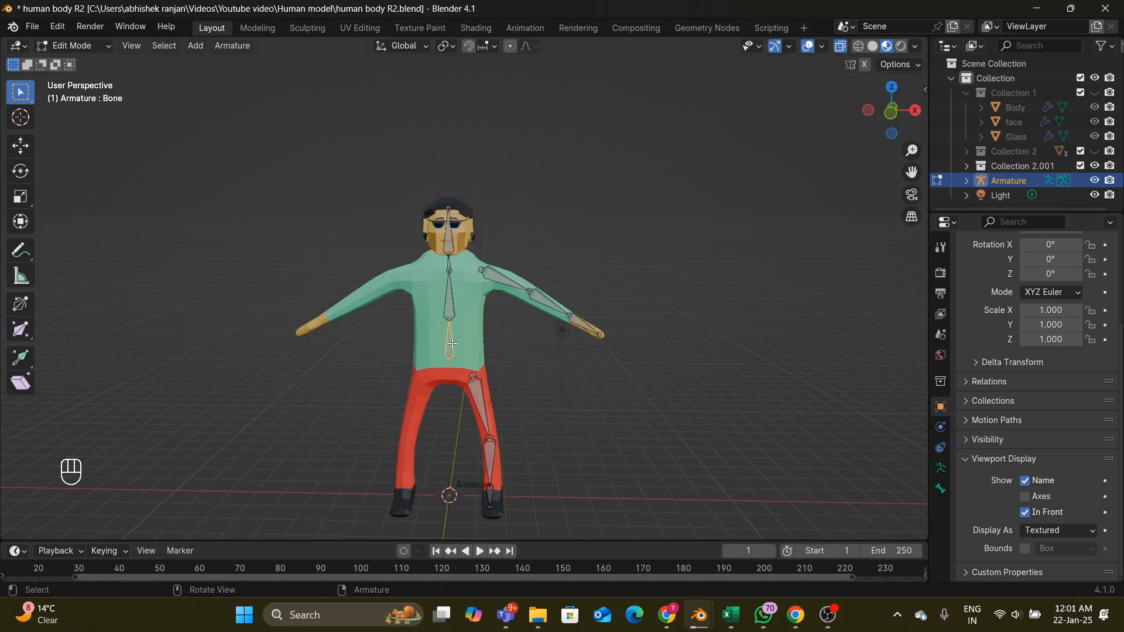
pyautogui.press('F2')
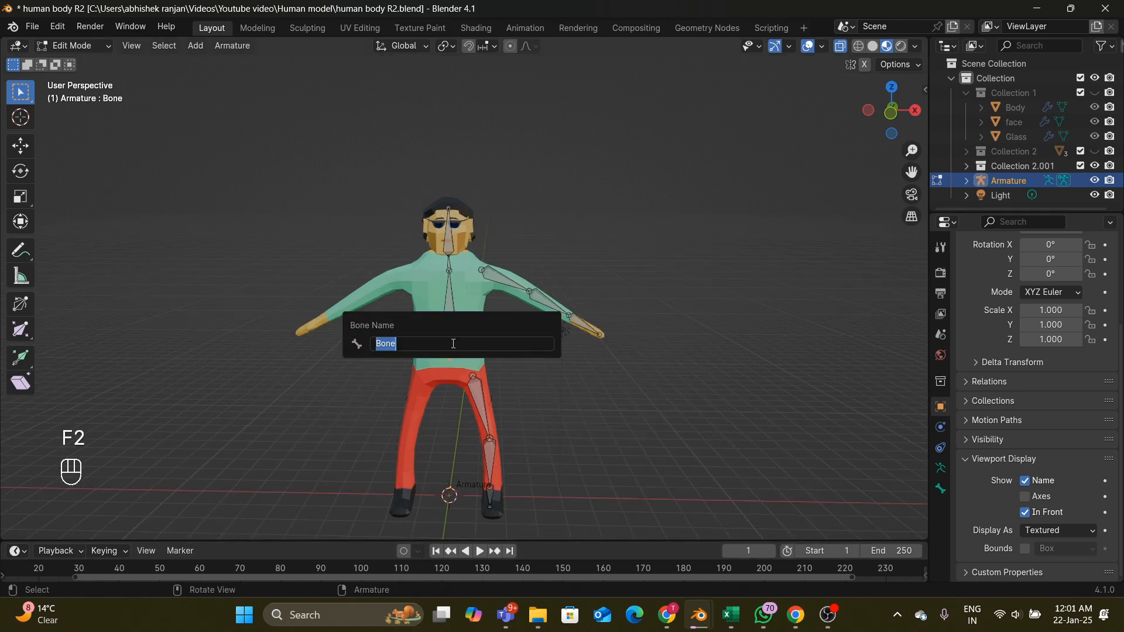
pyautogui.press('BackSpace')
pyautogui.write('Rpp')
pyautogui.press('BackSpace')
pyautogui.press('BackSpace')
pyautogui.press('BackSpace')
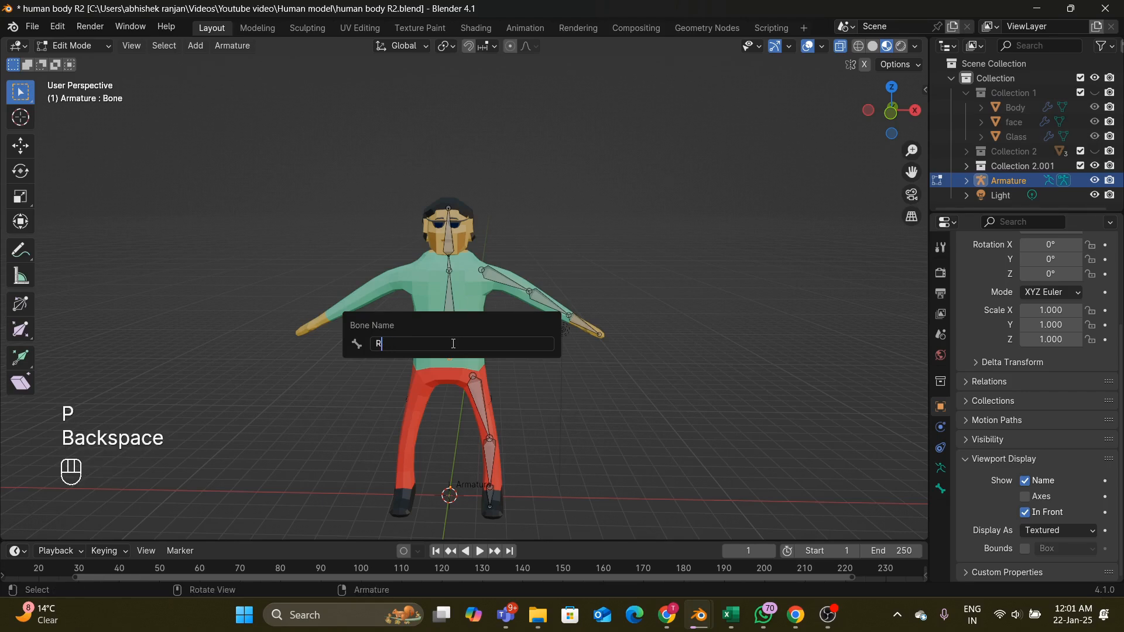
pyautogui.write('oot')
pyautogui.press('Return')
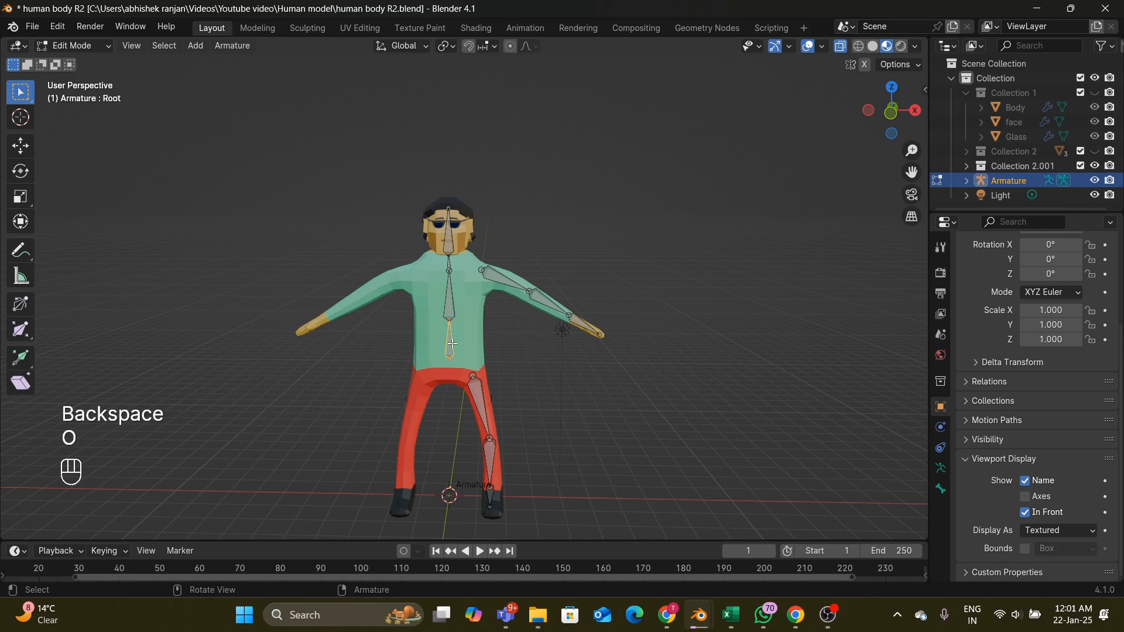
# - Rename the long torso bone directly above the Root bone to "spine"
pyautogui.scroll(3, 617, 322)
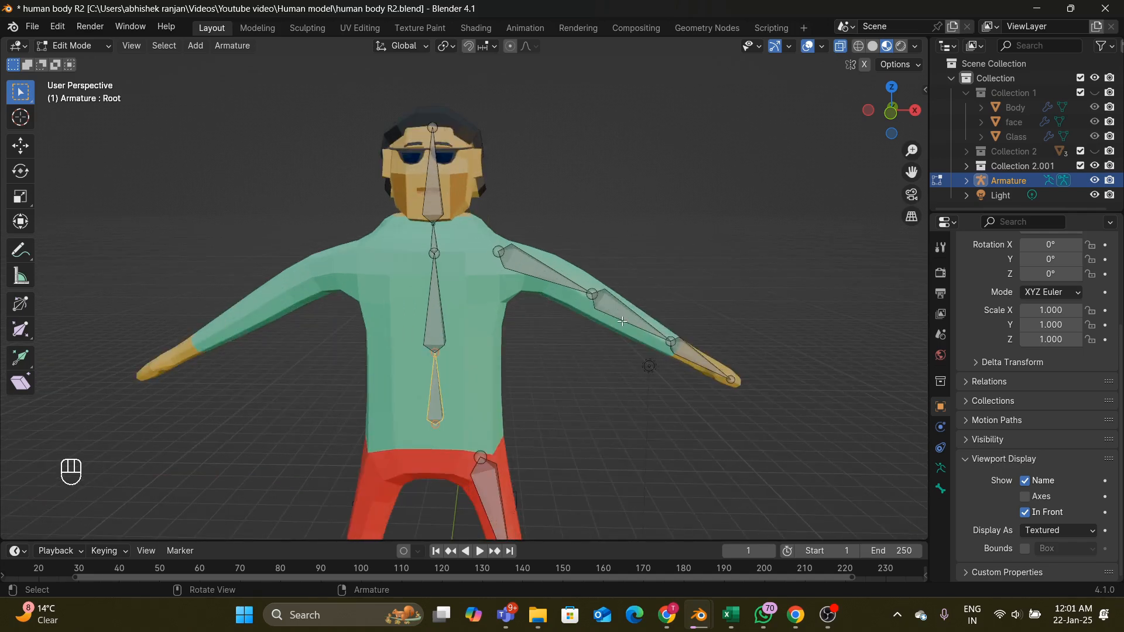
pyautogui.scroll(-3, 622, 321)
pyautogui.click(449, 307)
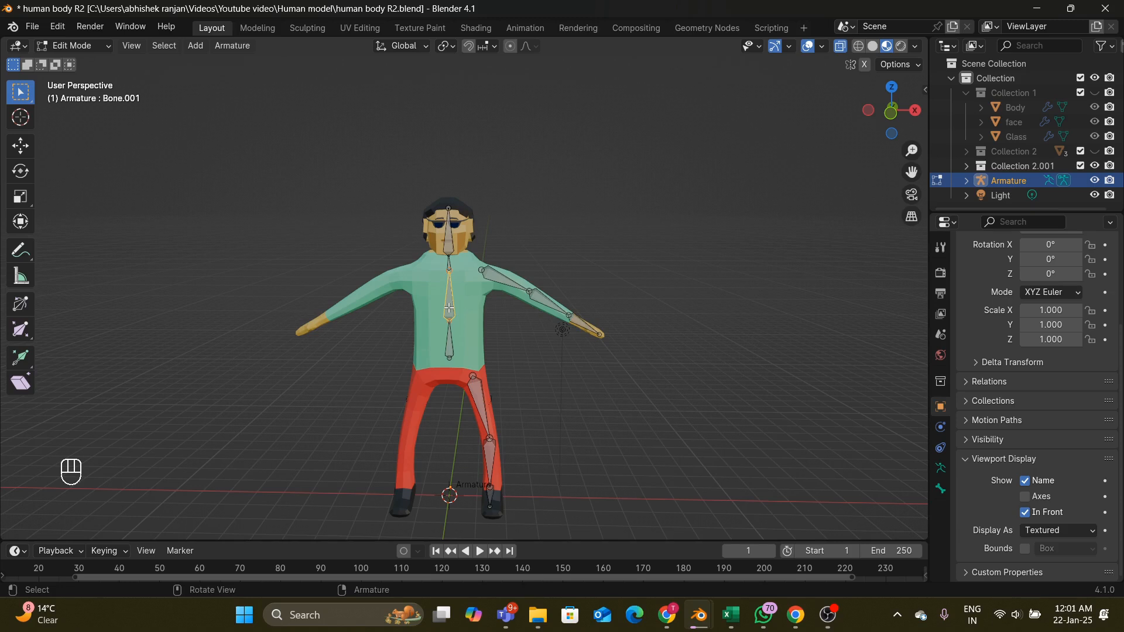
pyautogui.press('F2')
pyautogui.press('BackSpace')
pyautogui.write('s')
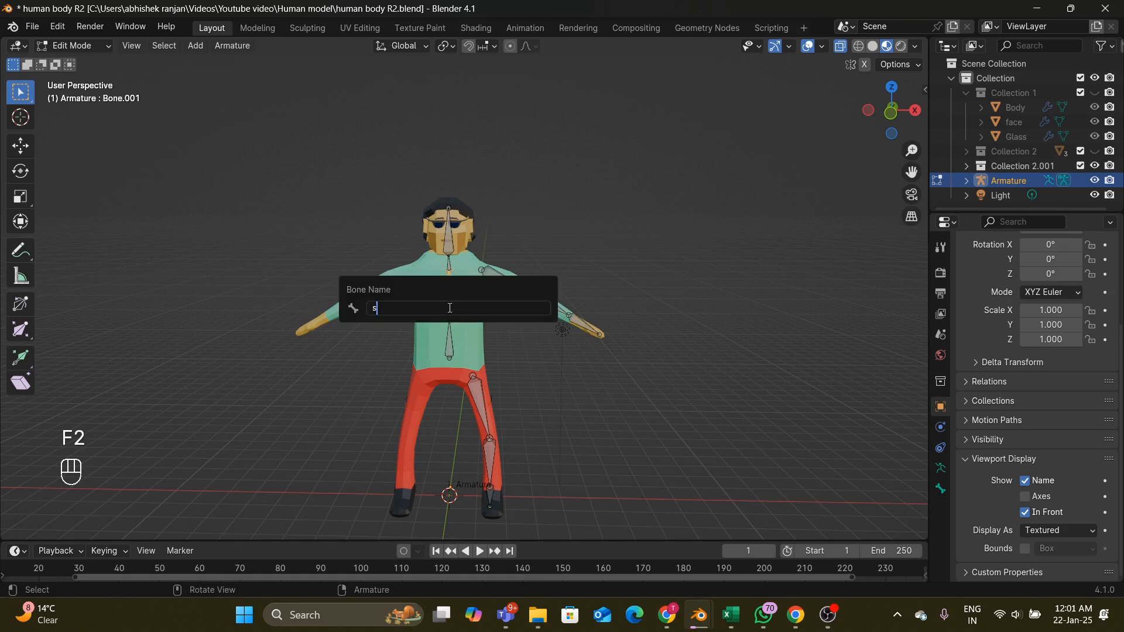
pyautogui.write('pine')
pyautogui.press('Return')
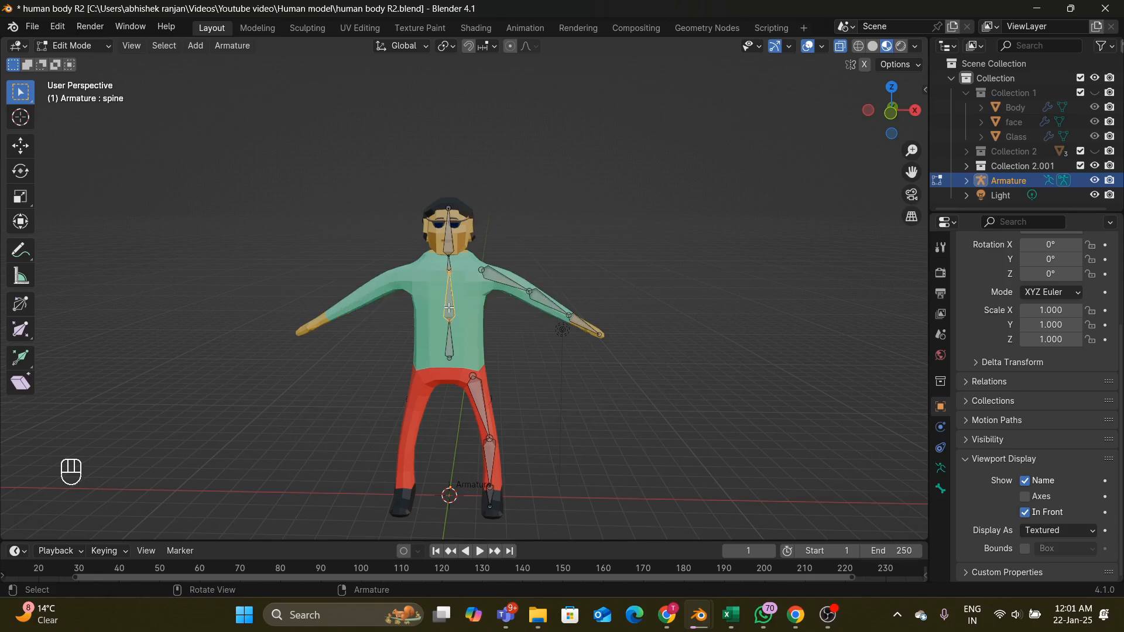
# - Rename the short bone between the torso bone and the head bone to "spine2"
pyautogui.click(448, 265)
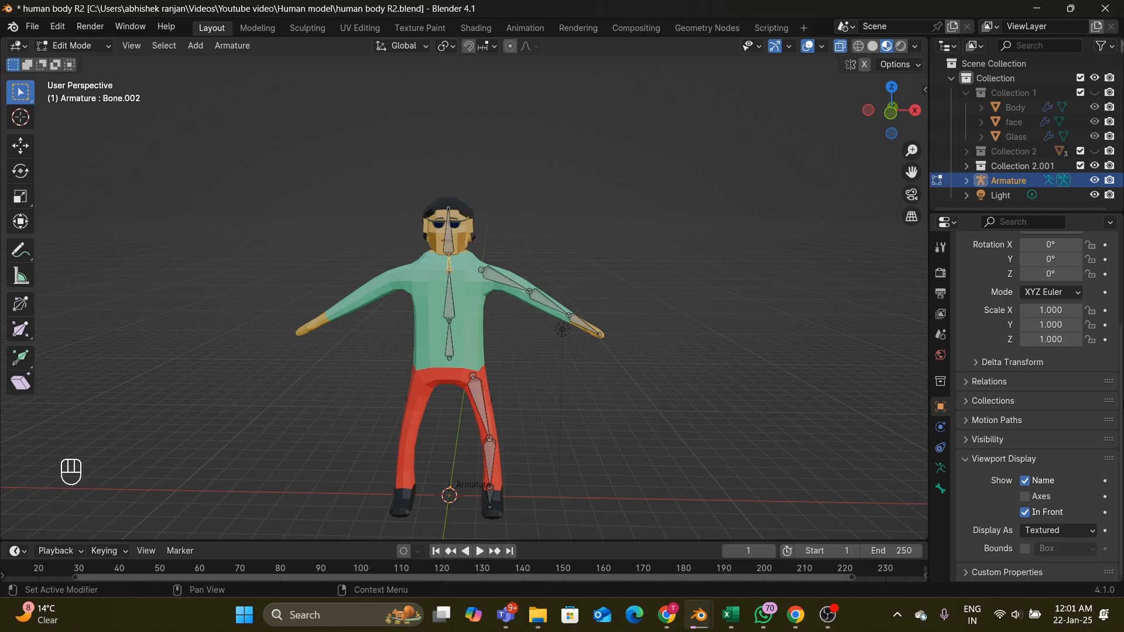
pyautogui.press('F2')
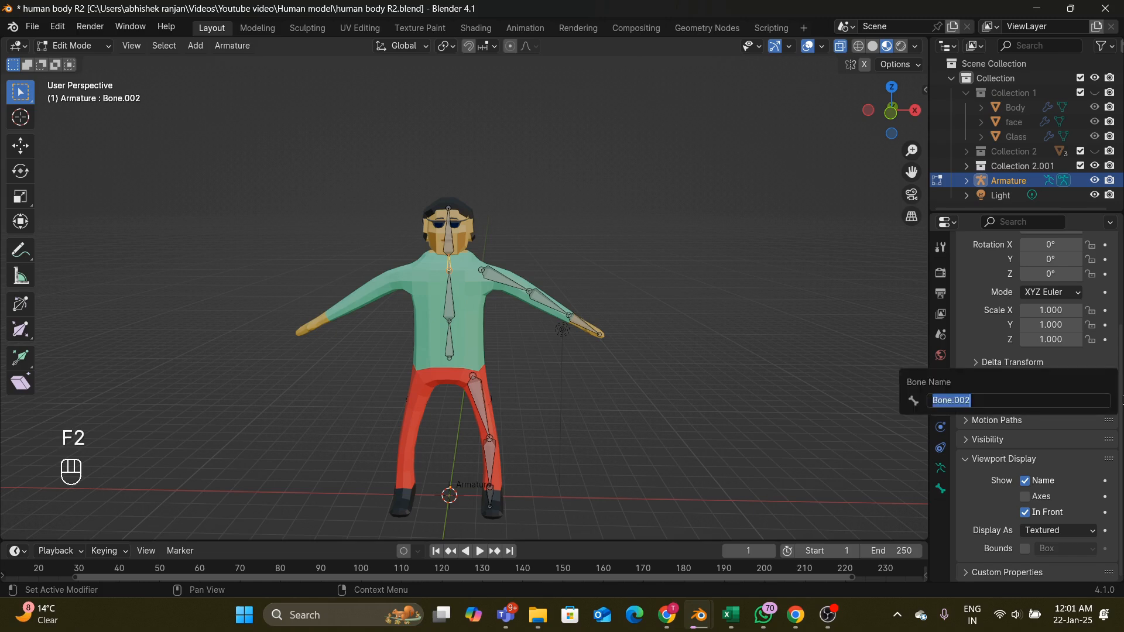
pyautogui.press('BackSpace')
pyautogui.write('spin2')
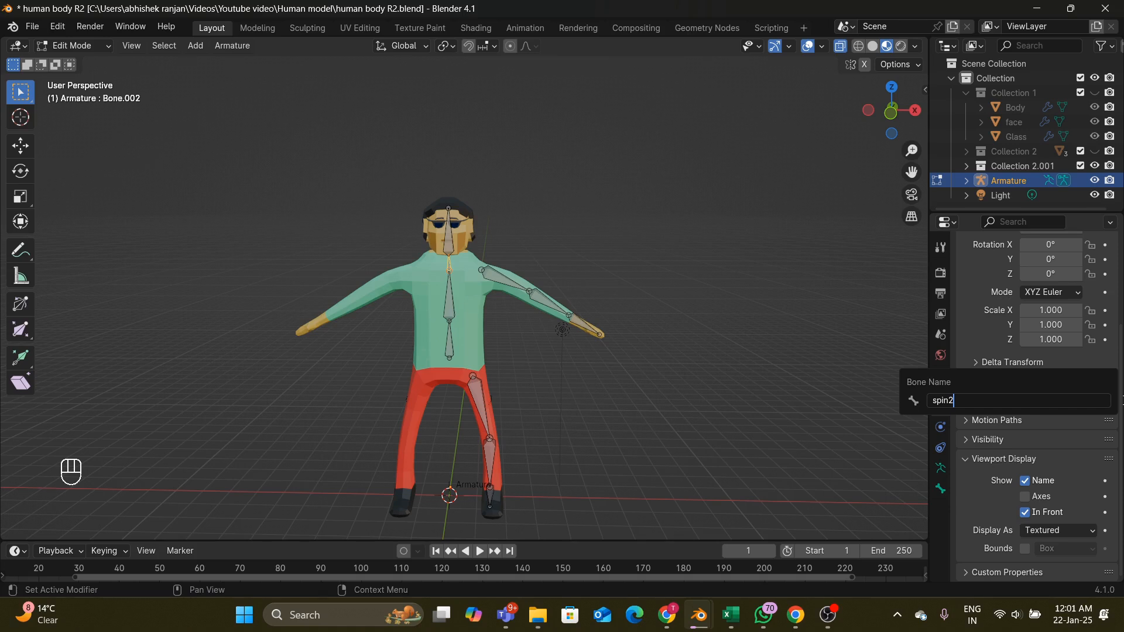
pyautogui.press('BackSpace')
pyautogui.write('e2')
pyautogui.press('Return')
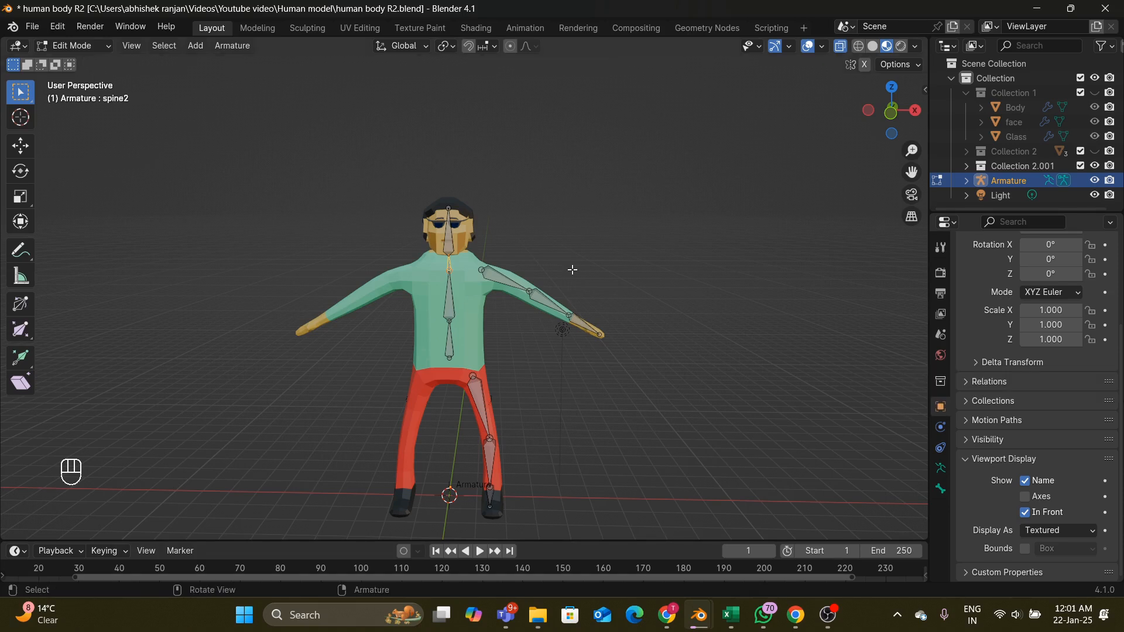
# - Rename the long torso bone above the Root bone to "neck"
pyautogui.click(448, 266)
pyautogui.press('F2')
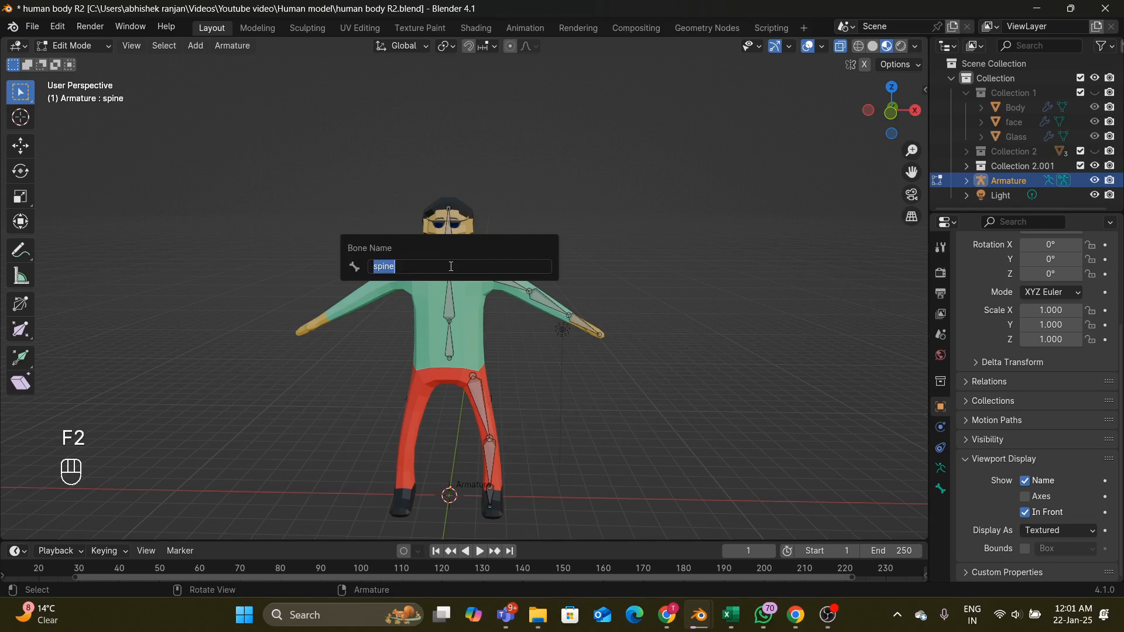
pyautogui.write('neck')
pyautogui.press('Return')
# - Rename the bone inside the character's head to "head"
pyautogui.click(453, 233)
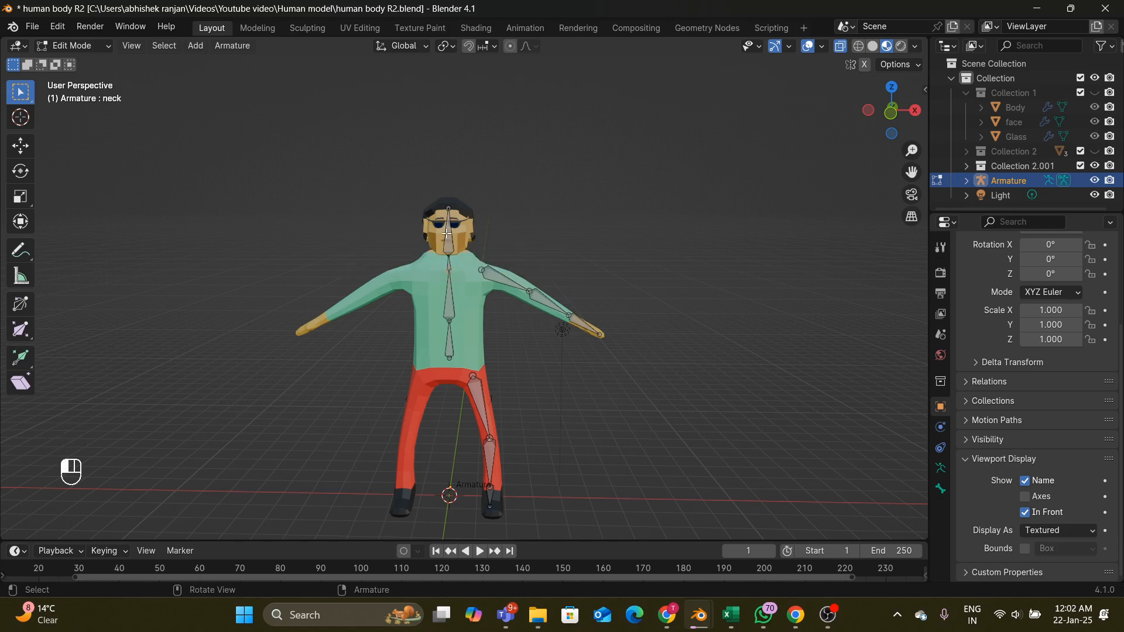
pyautogui.press('F2')
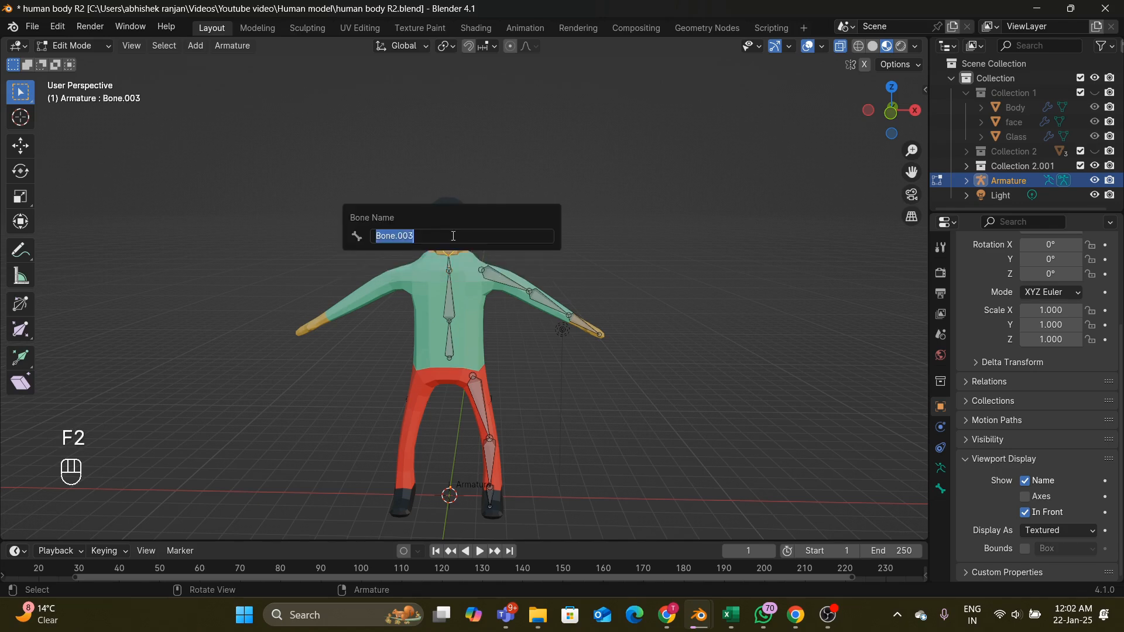
pyautogui.write('head')
pyautogui.press('Return')
# - Rename the left arm's shoulder-to-elbow bone to "upperArm.L"
pyautogui.click(502, 277)
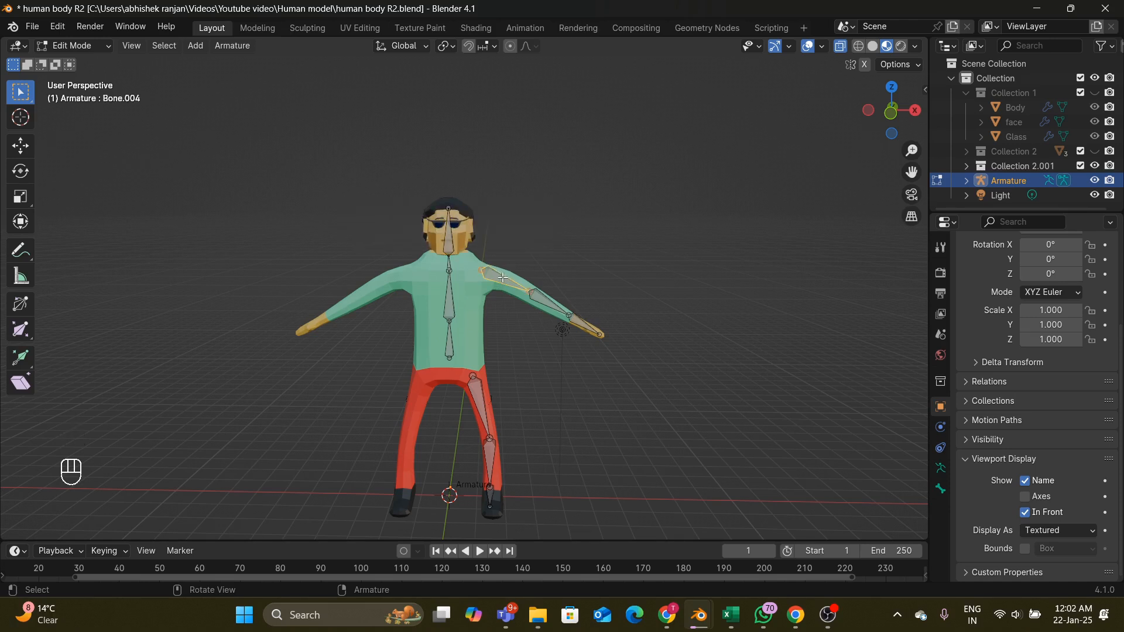
pyautogui.press('F2')
pyautogui.press('BackSpace')
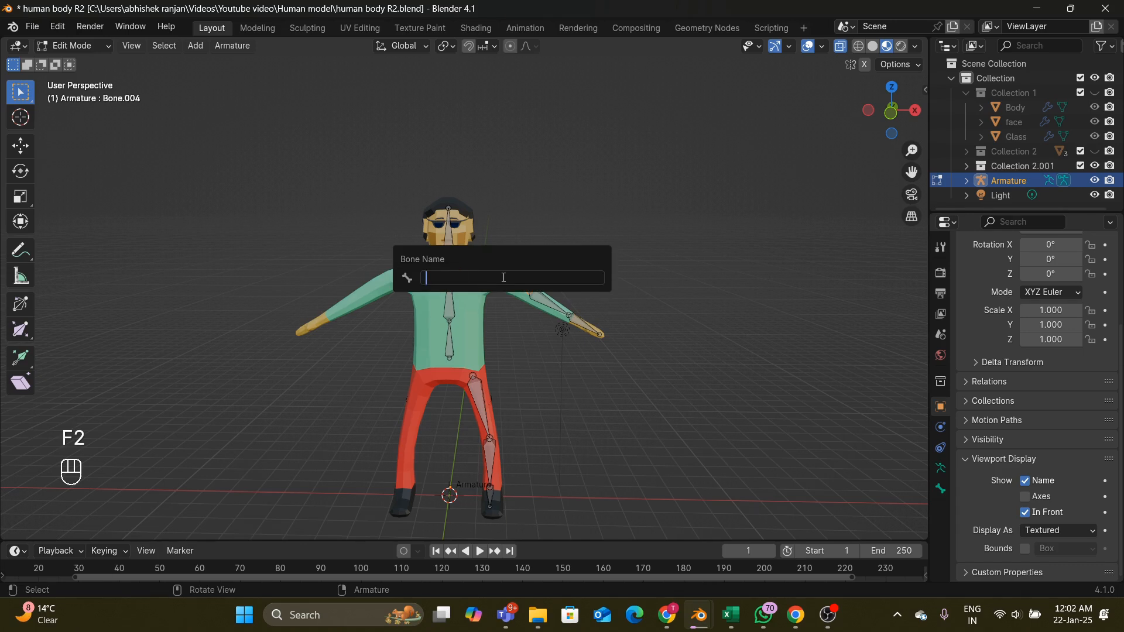
pyautogui.write('upperArm.')
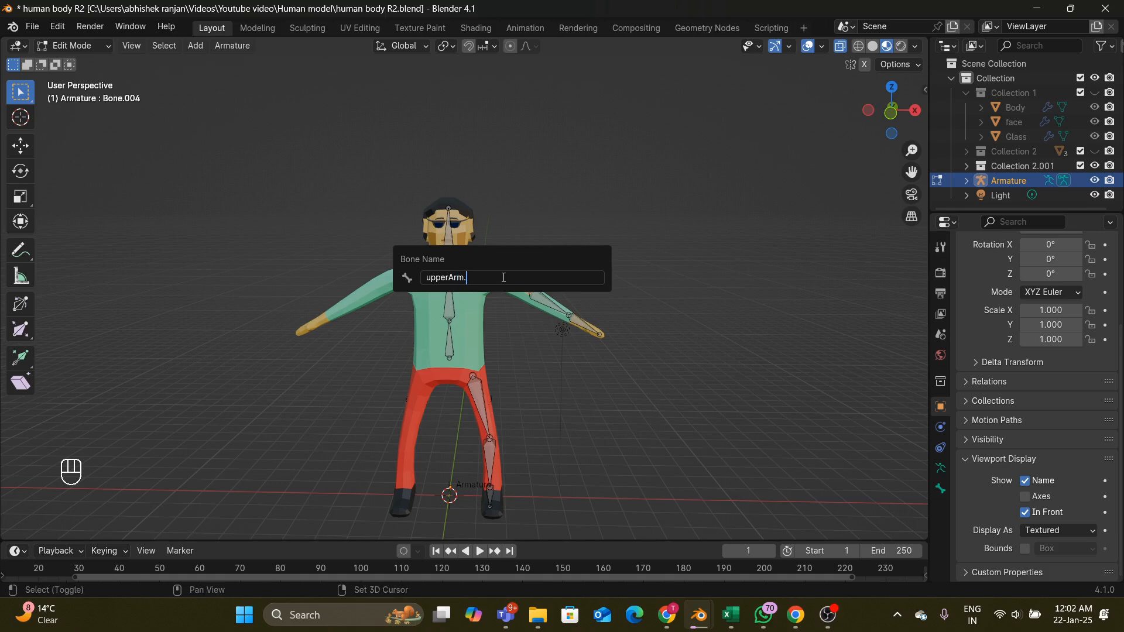
pyautogui.write('L')
pyautogui.press('Return')
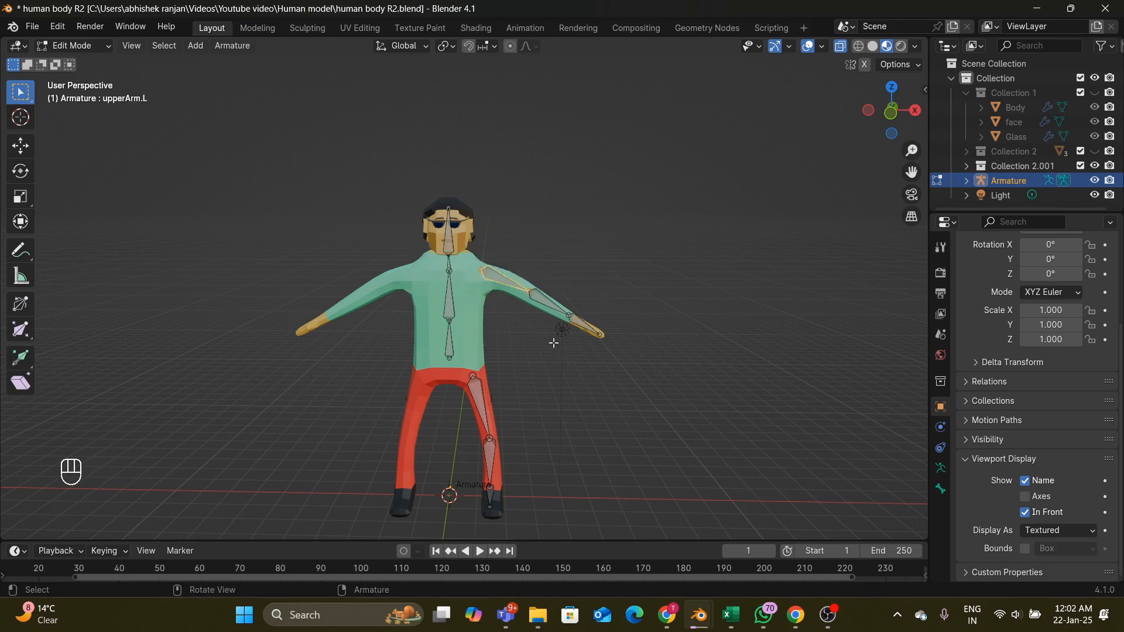
# - Rename the left arm's elbow-to-wrist bone to "LowerArm.L"
pyautogui.click(548, 300)
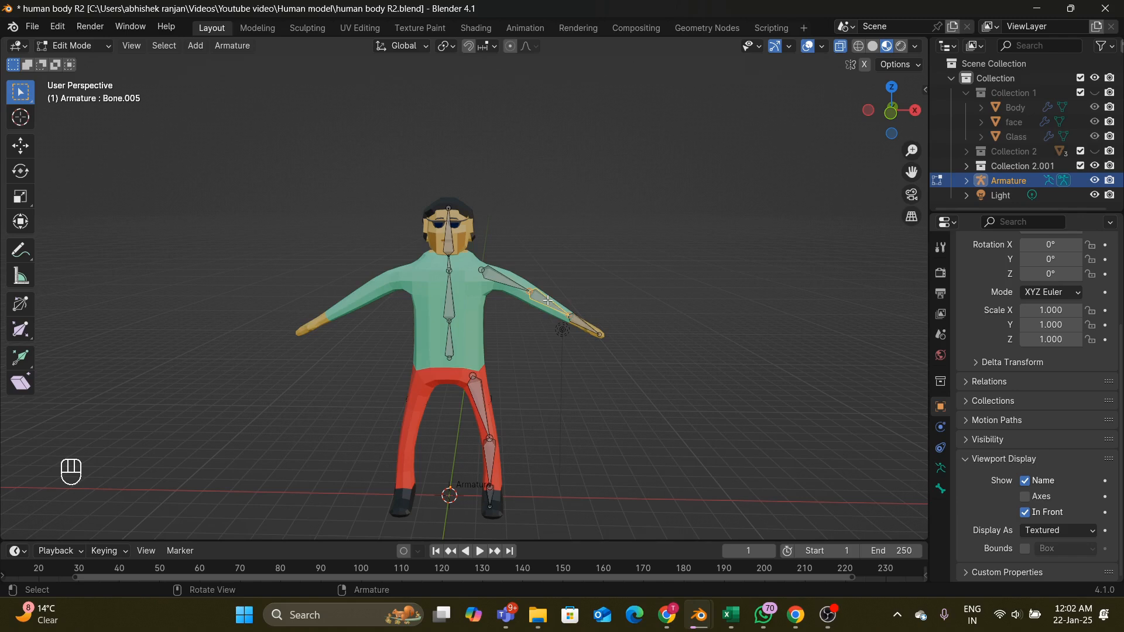
pyautogui.press('F2')
pyautogui.press('BackSpace')
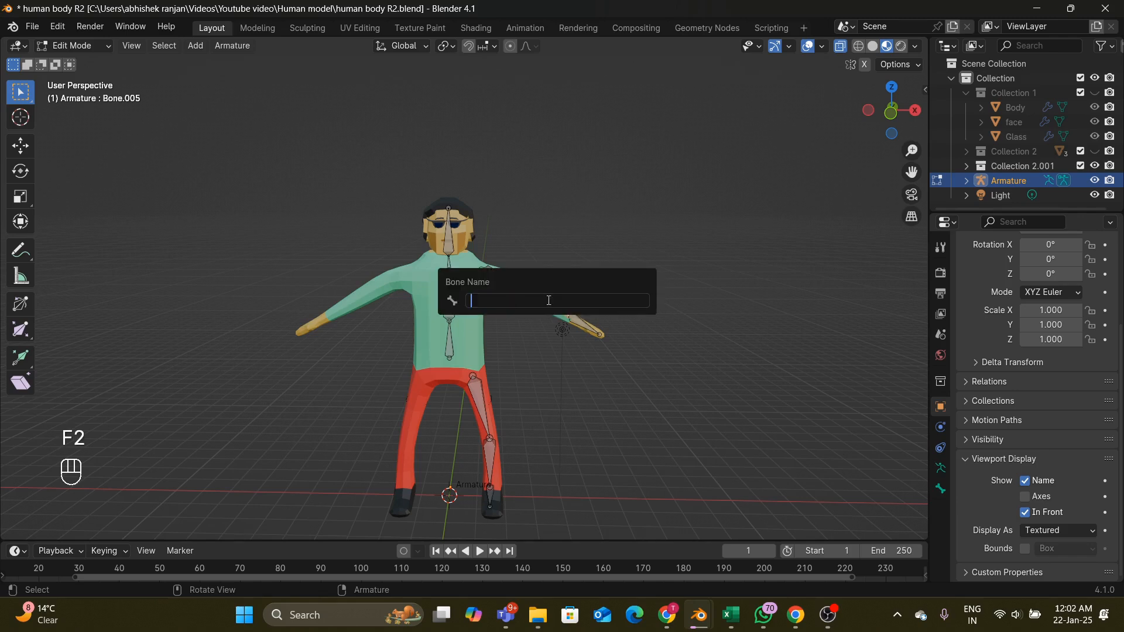
pyautogui.write('LowerArm.')
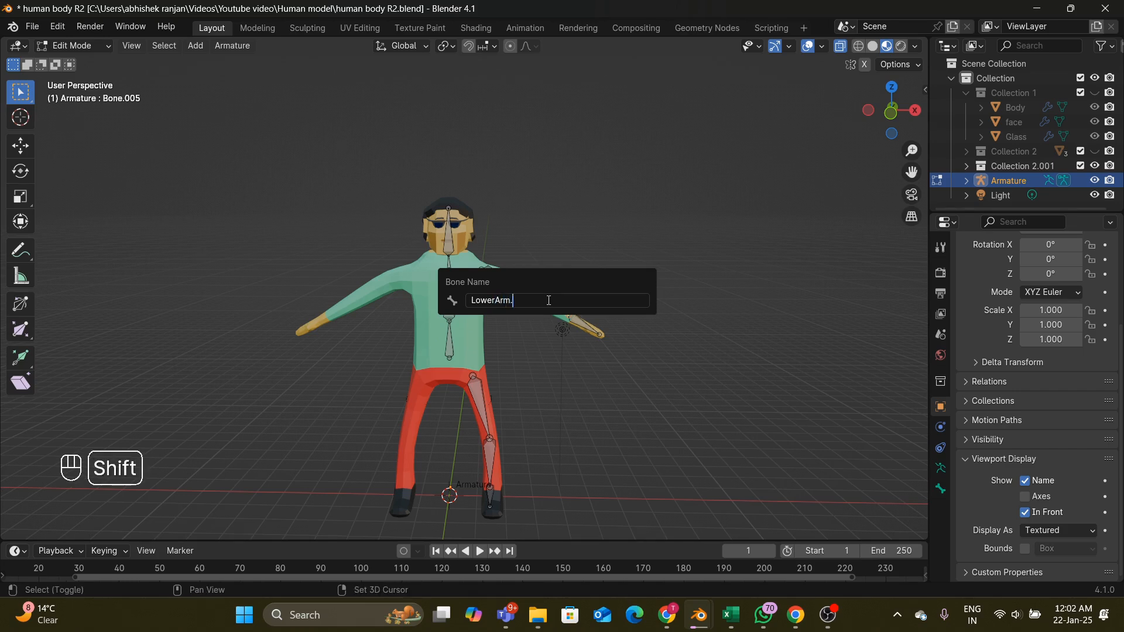
pyautogui.write('L')
pyautogui.press('Return')
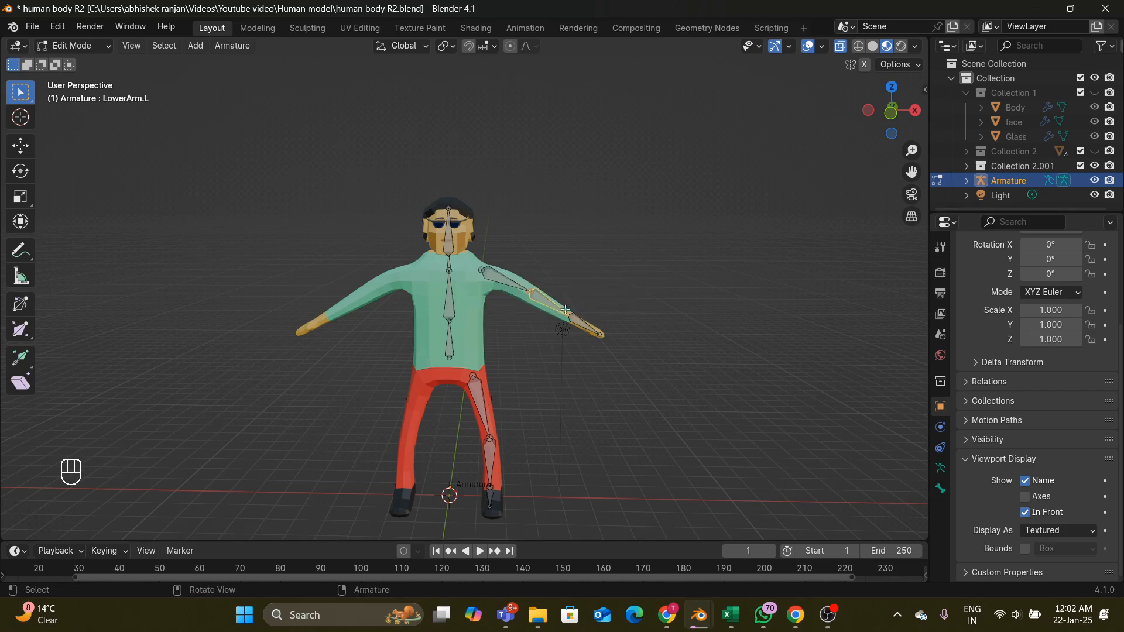
# - Rename the bone in the left hand to "Hand.L"
pyautogui.click(586, 325)
pyautogui.press('F2')
pyautogui.press('BackSpace')
pyautogui.write('Han')
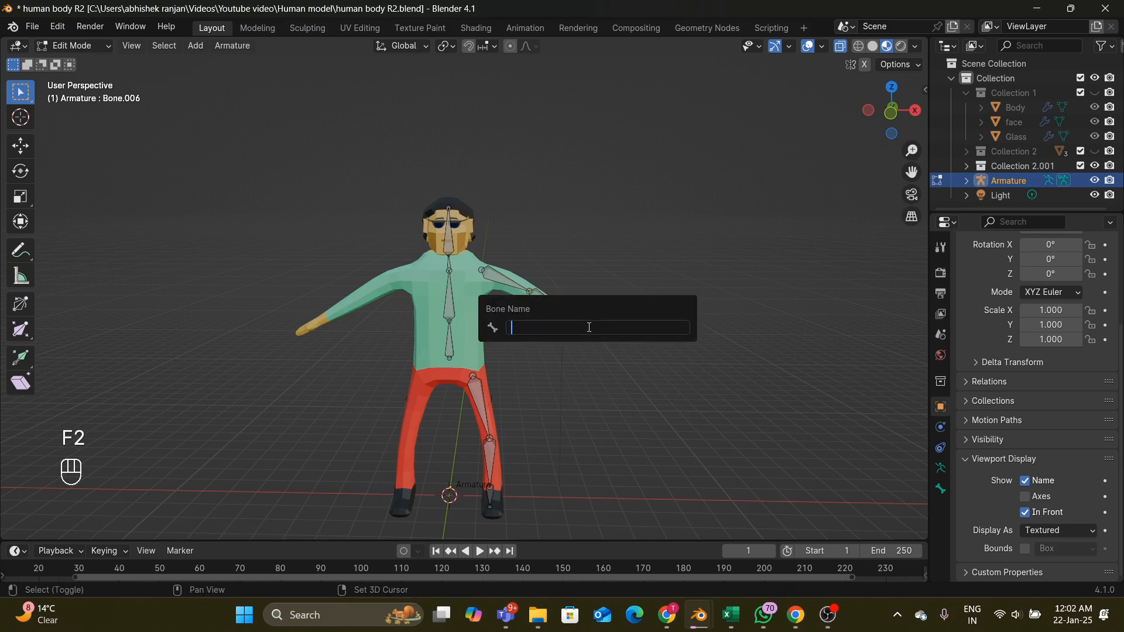
pyautogui.write('d.L')
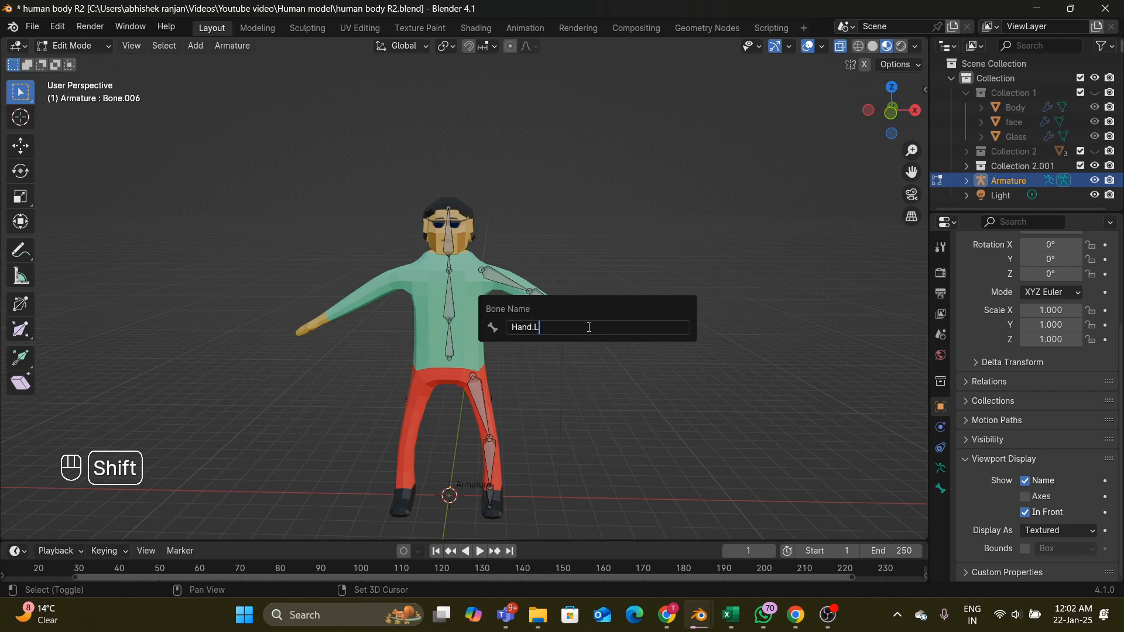
pyautogui.press('Return')
# - Parent the upperArm.L bone to the long torso bone above Root, using Keep Offset
pyautogui.scroll(5, 680, 304)
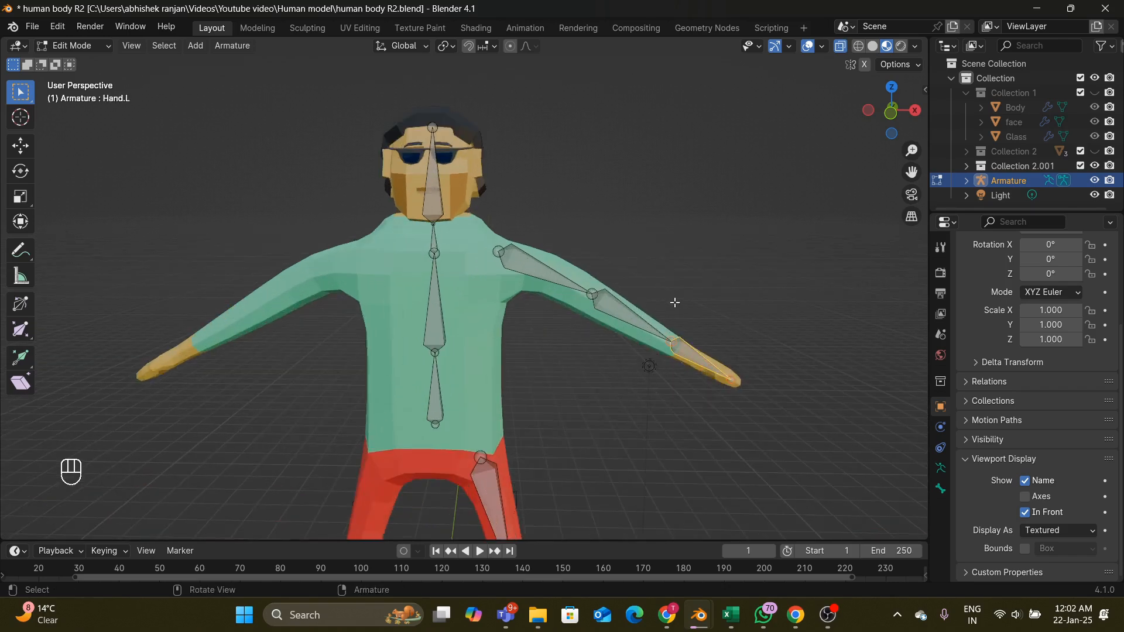
pyautogui.scroll(-6, 679, 286)
pyautogui.scroll(2, 727, 269)
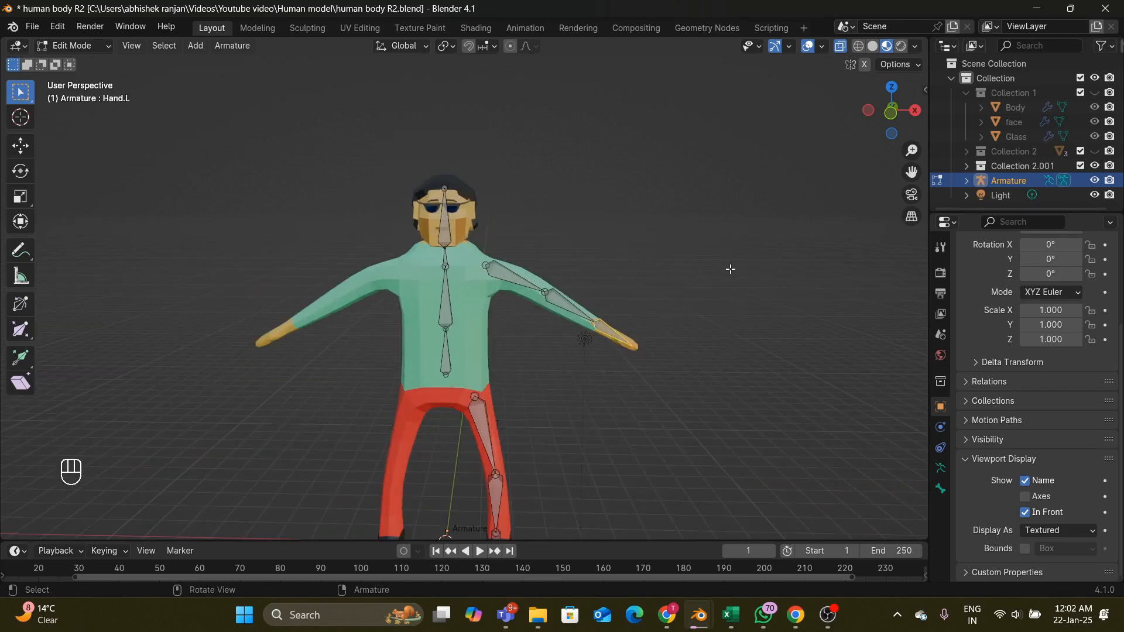
pyautogui.moveTo(729, 269); pyautogui.dragTo(710, 262, button='middle')
pyautogui.scroll(-3, 591, 398)
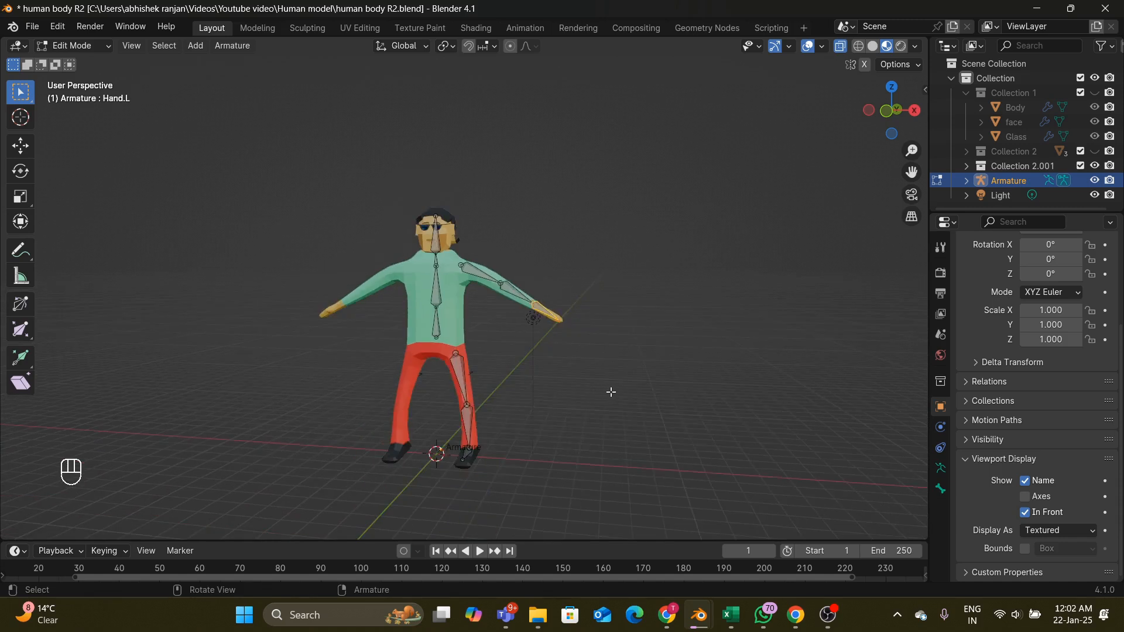
pyautogui.click(476, 272)
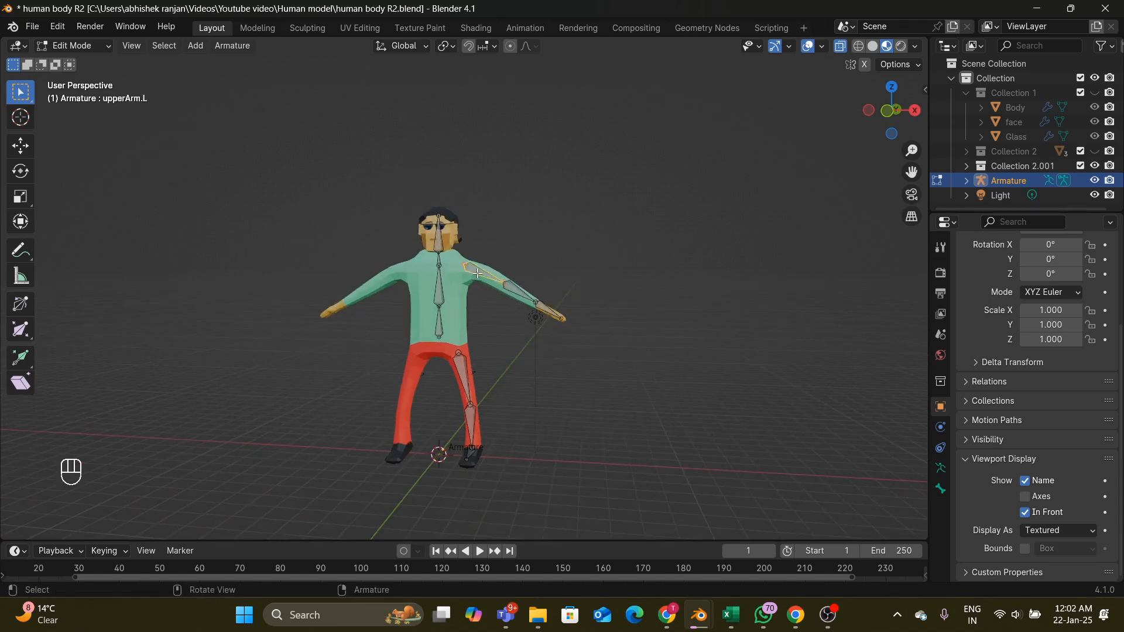
pyautogui.moveTo(609, 278); pyautogui.dragTo(630, 278, button='middle')
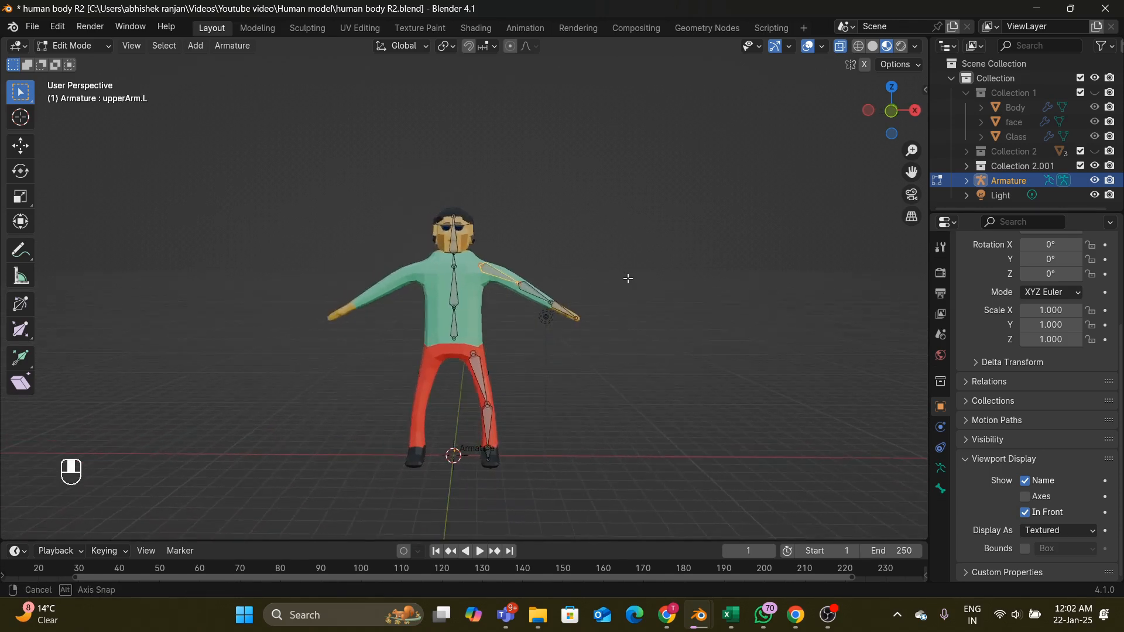
pyautogui.keyDown('shift'); pyautogui.click(455, 290); pyautogui.keyUp('shift')
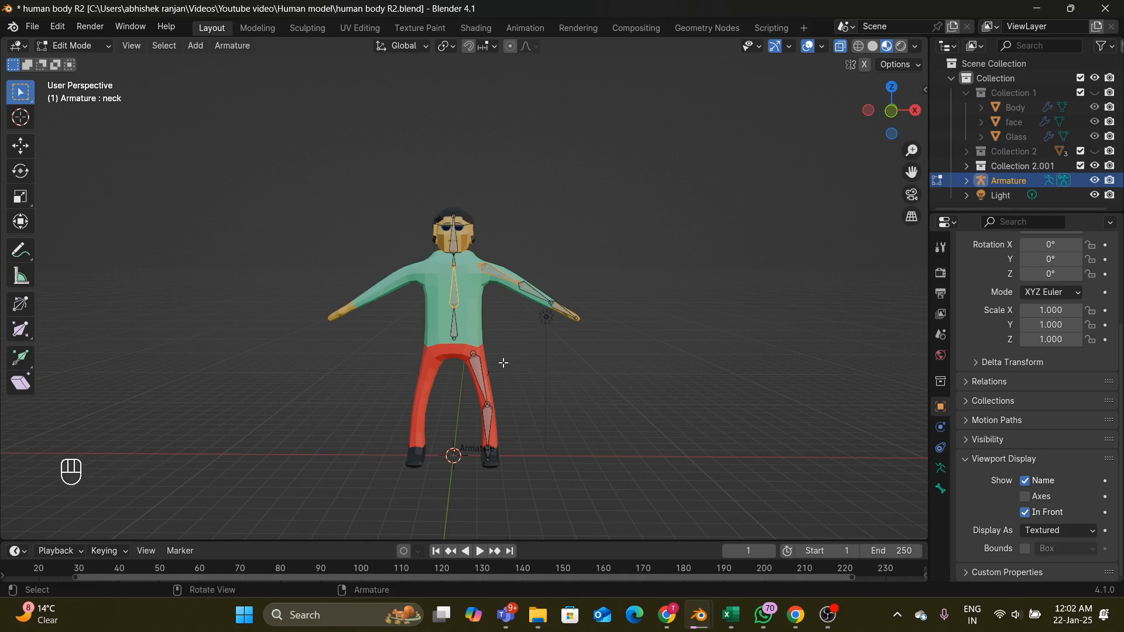
pyautogui.hotkey('ctrl', 'p')
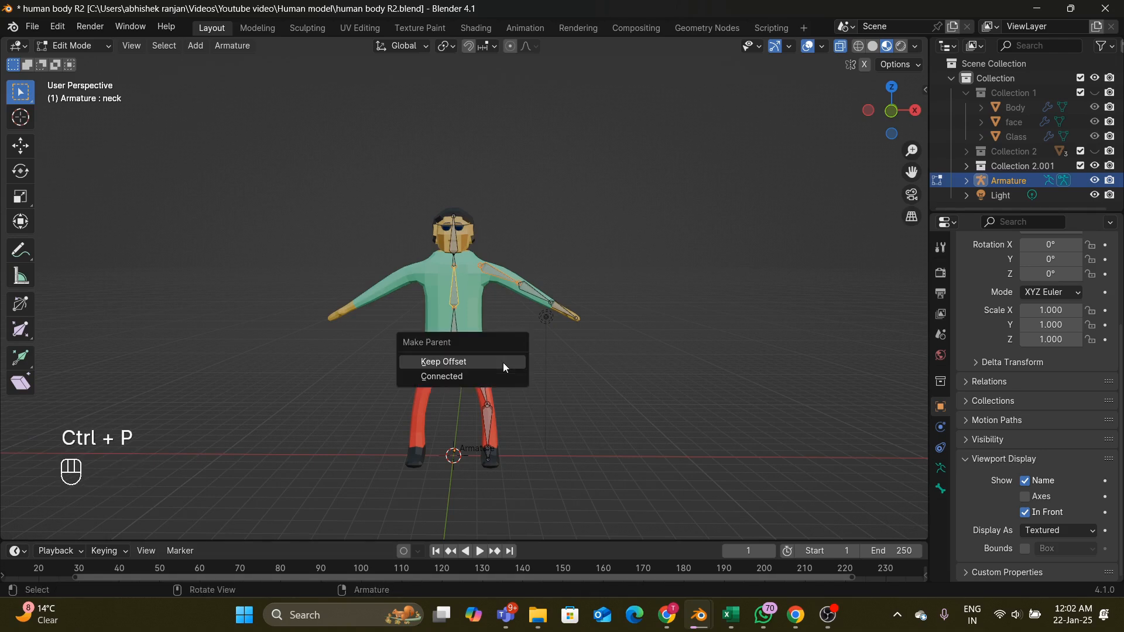
pyautogui.click(503, 363)
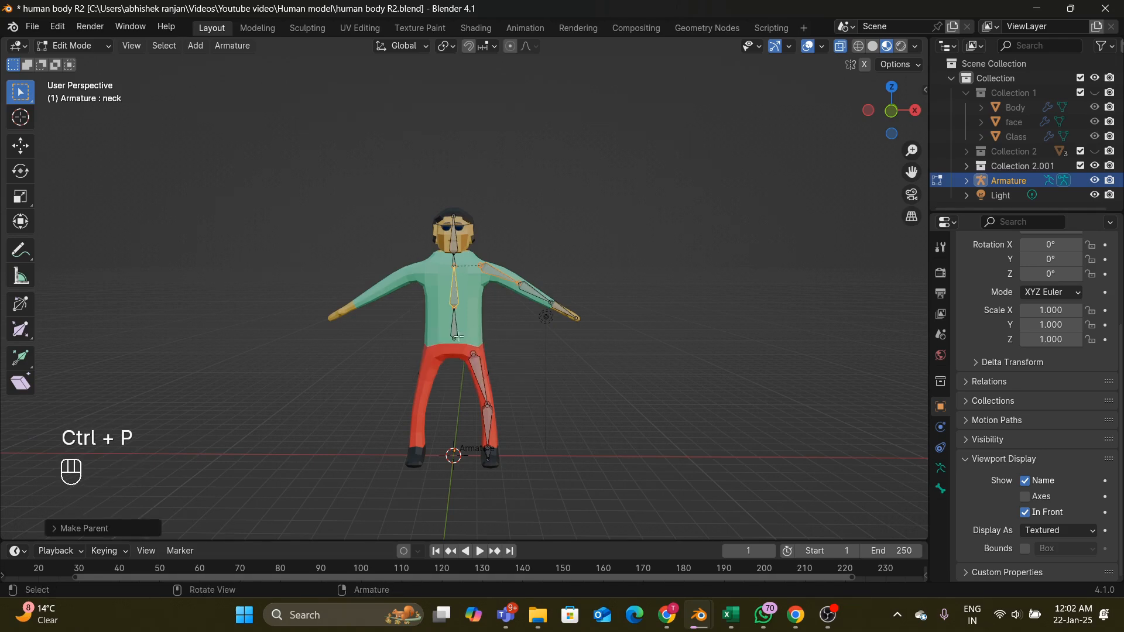
# - Parent the left thigh bone to the Root bone, using Keep Offset
pyautogui.click(479, 374)
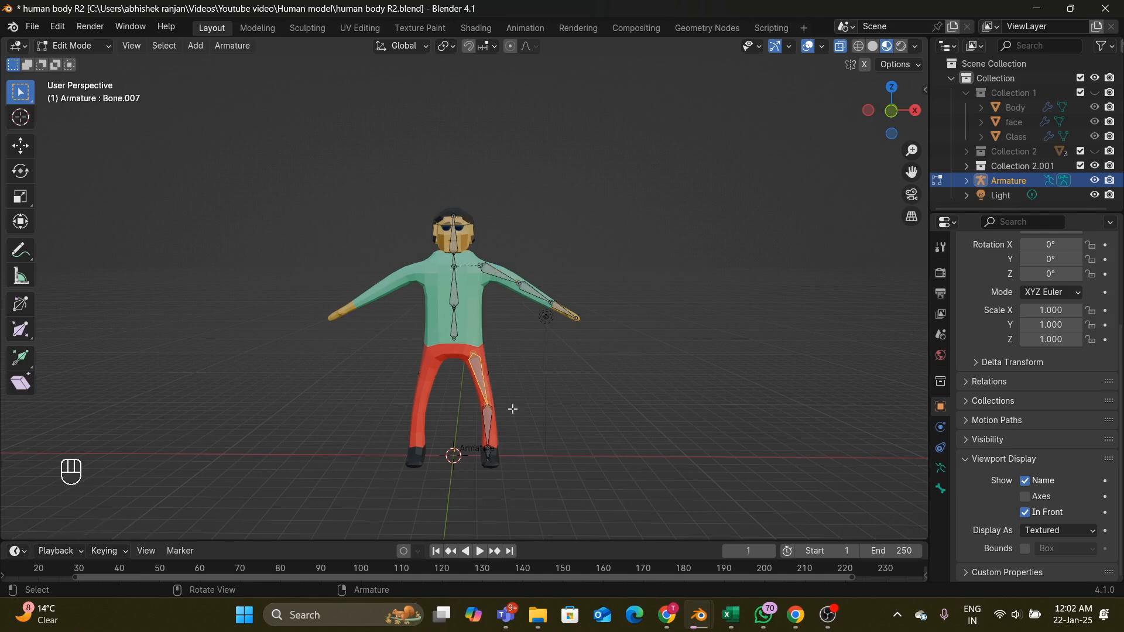
pyautogui.keyDown('shift'); pyautogui.click(455, 328); pyautogui.keyUp('shift')
pyautogui.hotkey('ctrl', 'p')
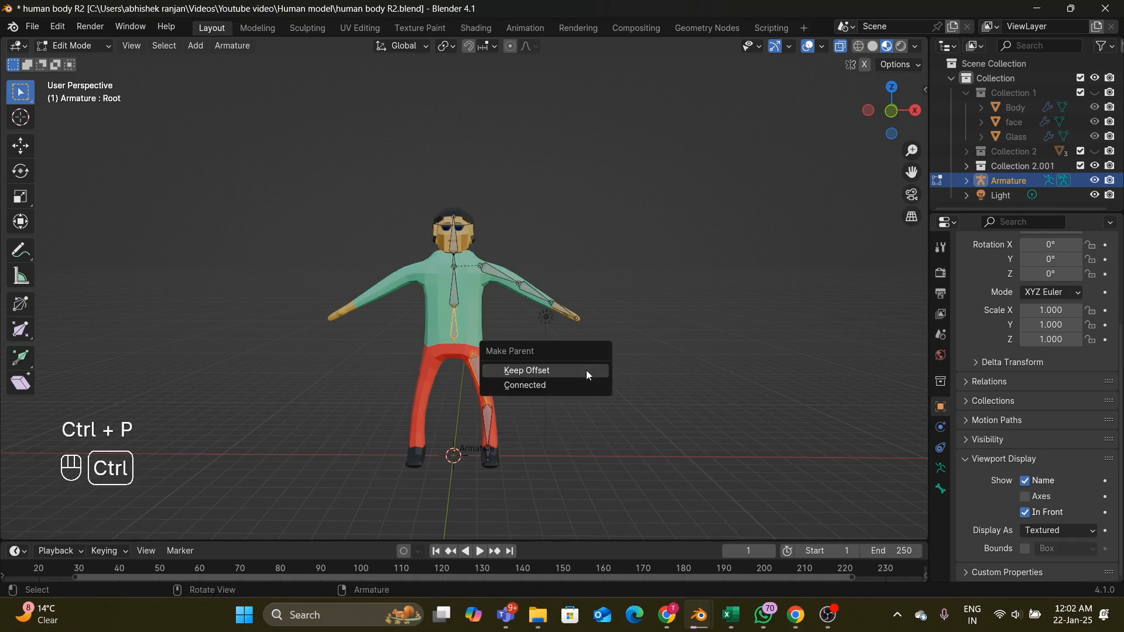
pyautogui.click(586, 371)
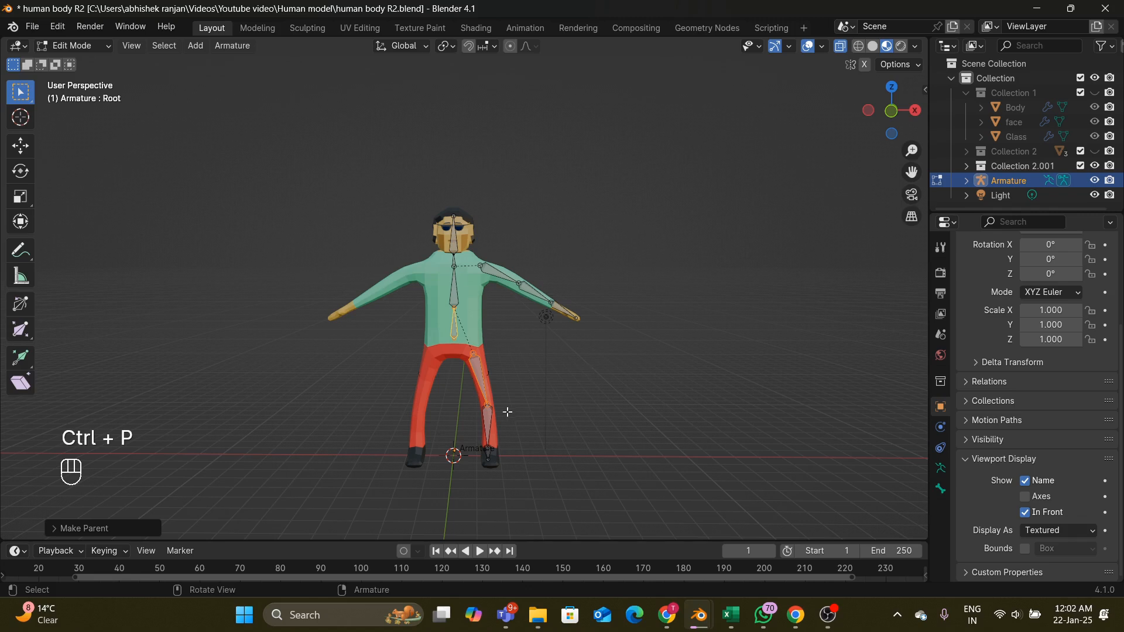
# - Rename the left thigh bone to "UpperLeg.L"
pyautogui.click(483, 381)
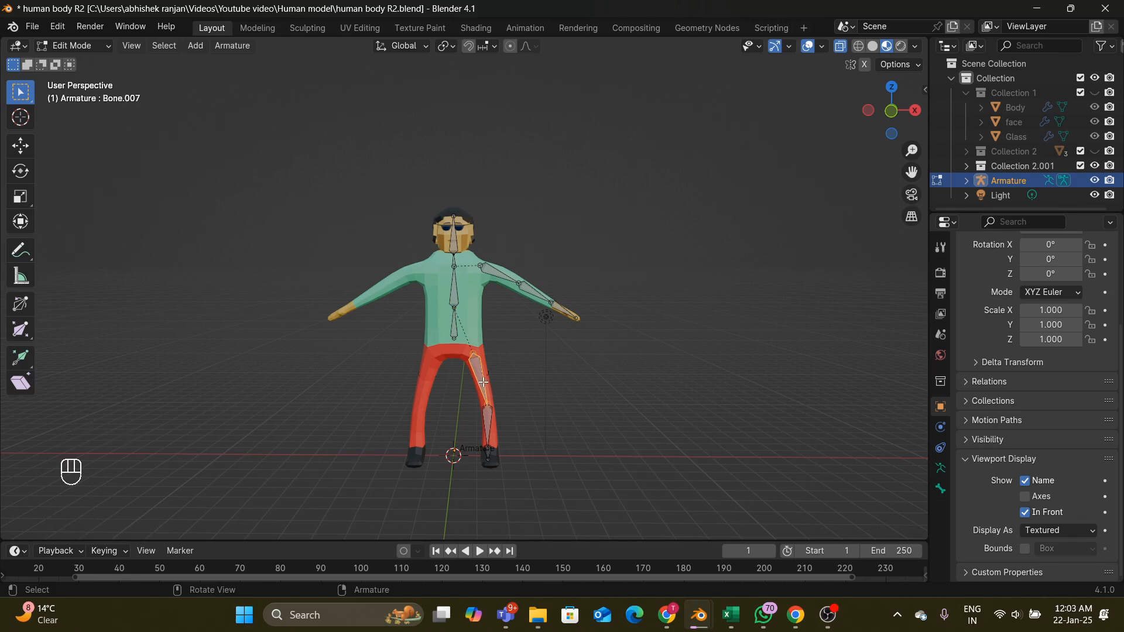
pyautogui.press('F2')
pyautogui.press('BackSpace')
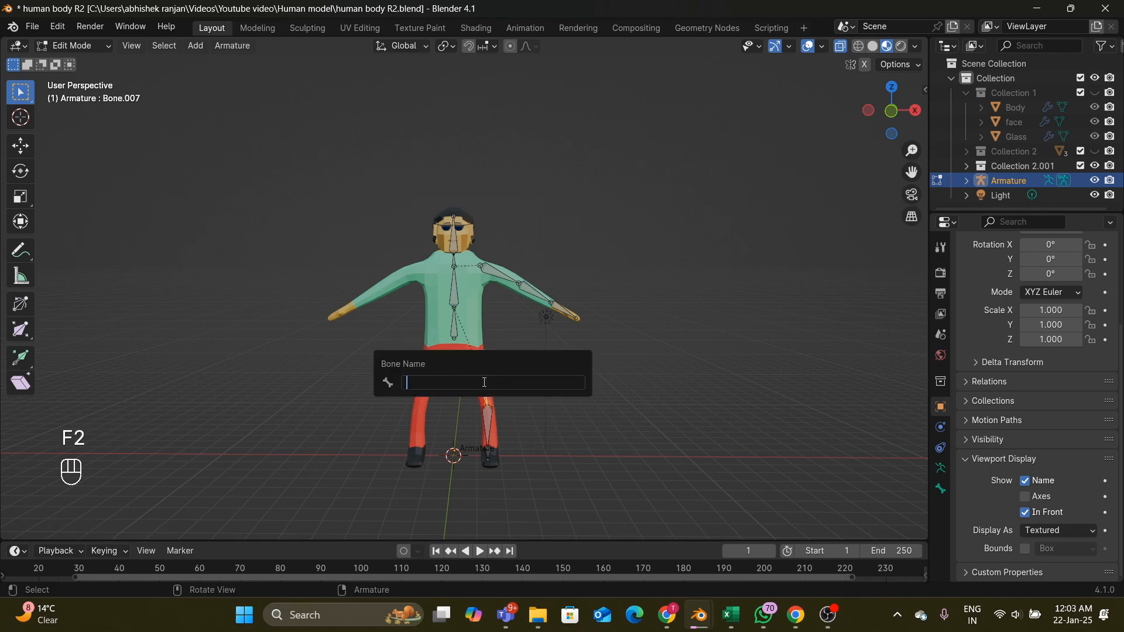
pyautogui.write('UpperLeg.L')
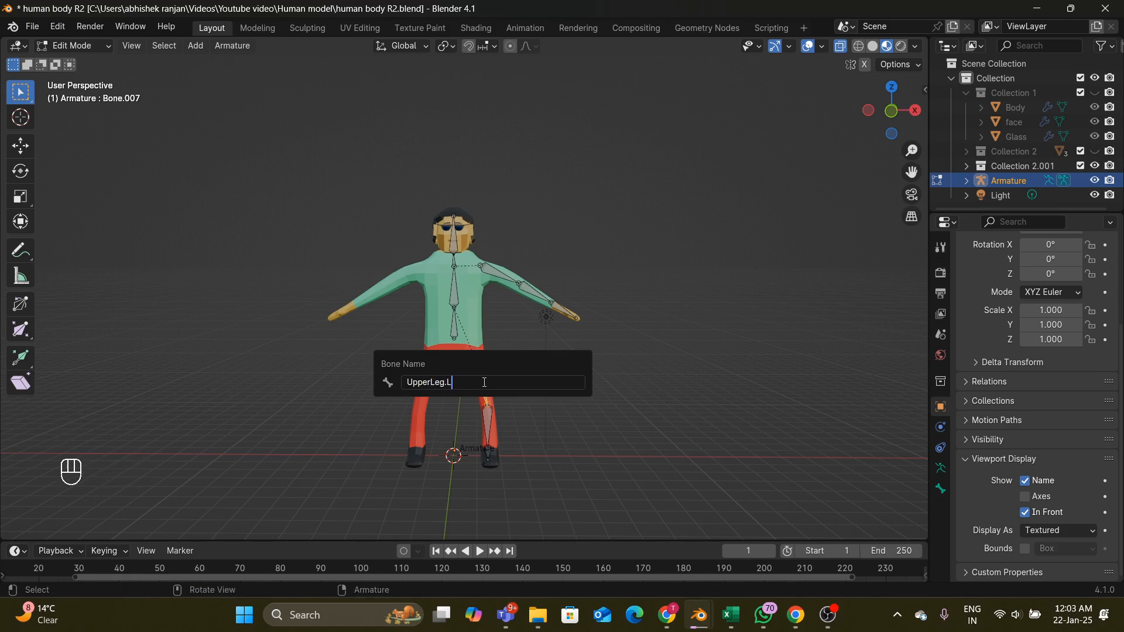
pyautogui.press('Return')
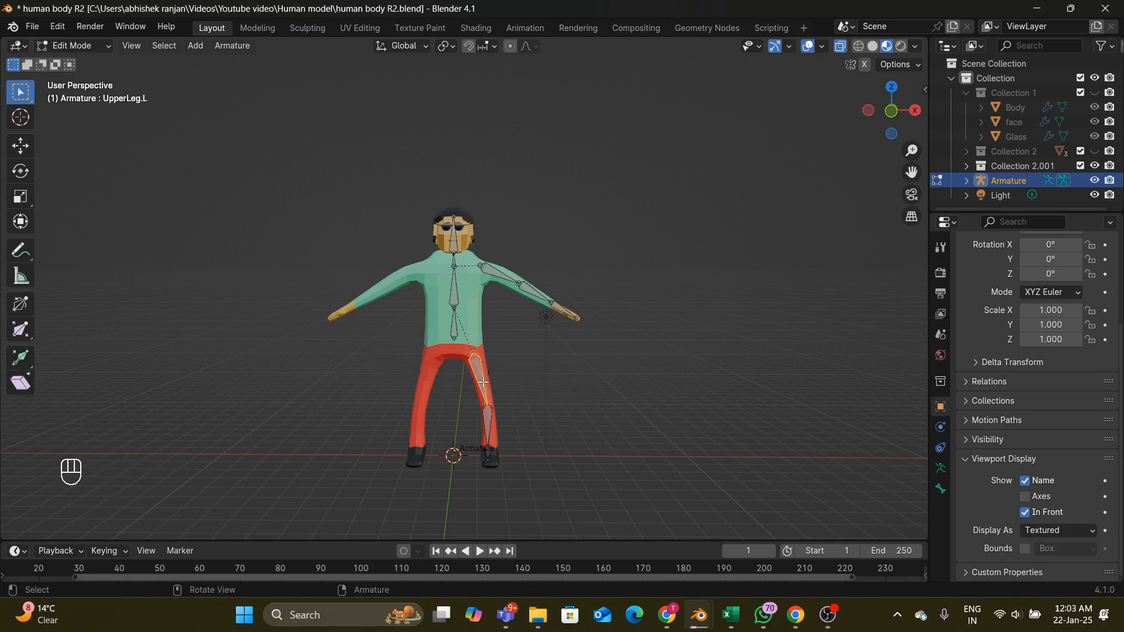
# - Rename the left shin bone to "LowerLeg.L"
pyautogui.click(486, 435)
pyautogui.press('F2')
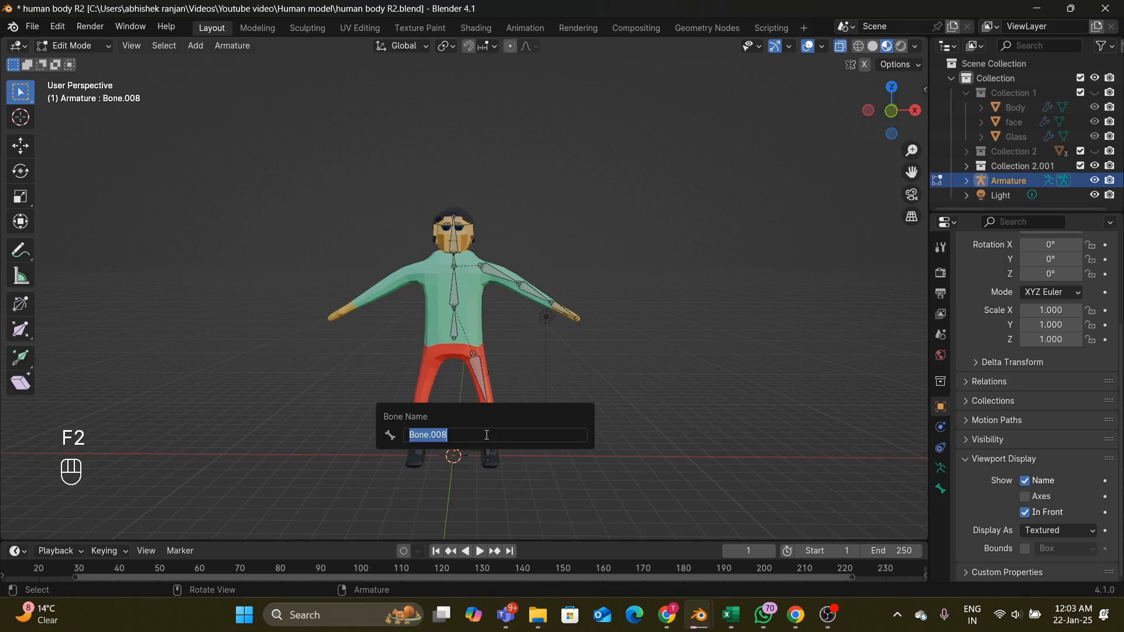
pyautogui.write('LowerLeg.L')
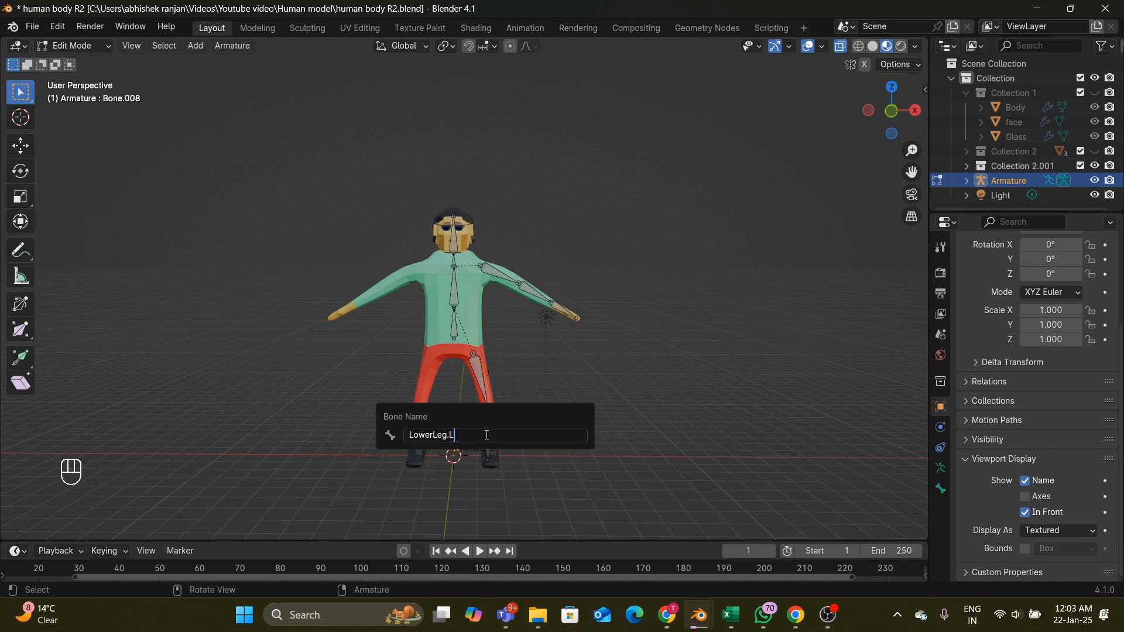
pyautogui.press('Return')
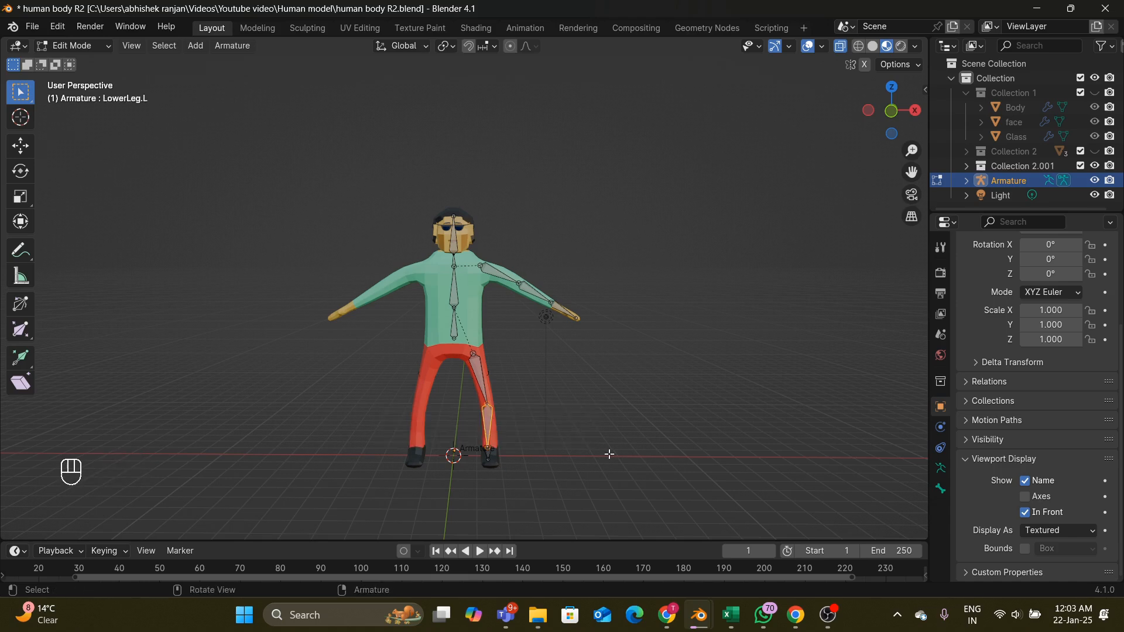
# - Rename the bone in the left foot to "Foot.L"
pyautogui.moveTo(609, 454); pyautogui.dragTo(472, 419, button='middle')
pyautogui.scroll(3, 480, 452)
pyautogui.scroll(-3, 472, 419)
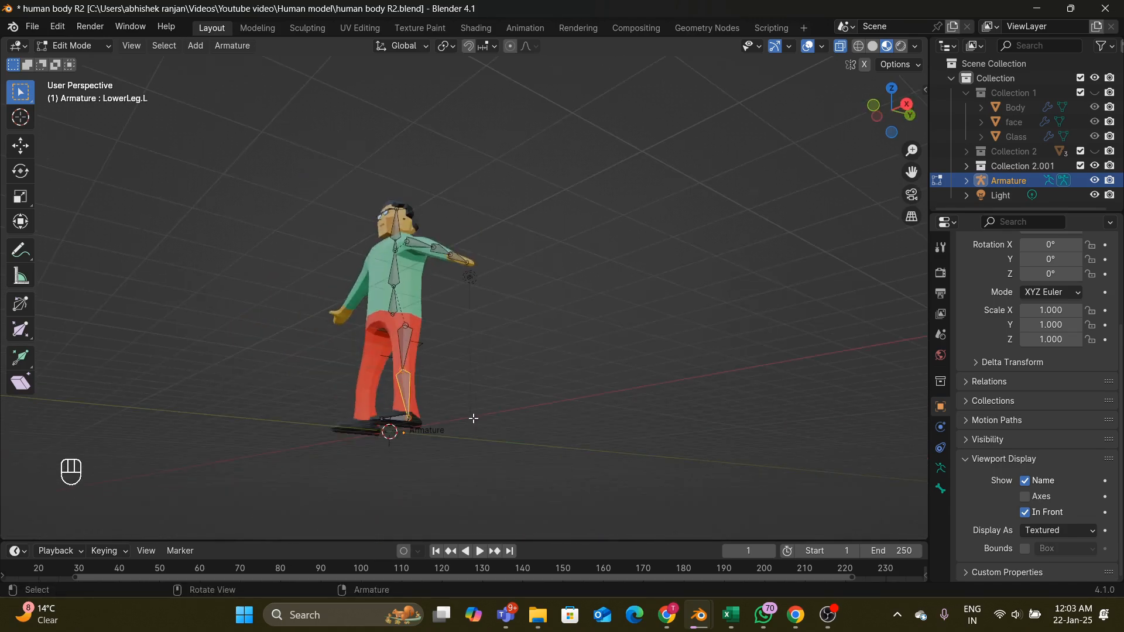
pyautogui.click(397, 419)
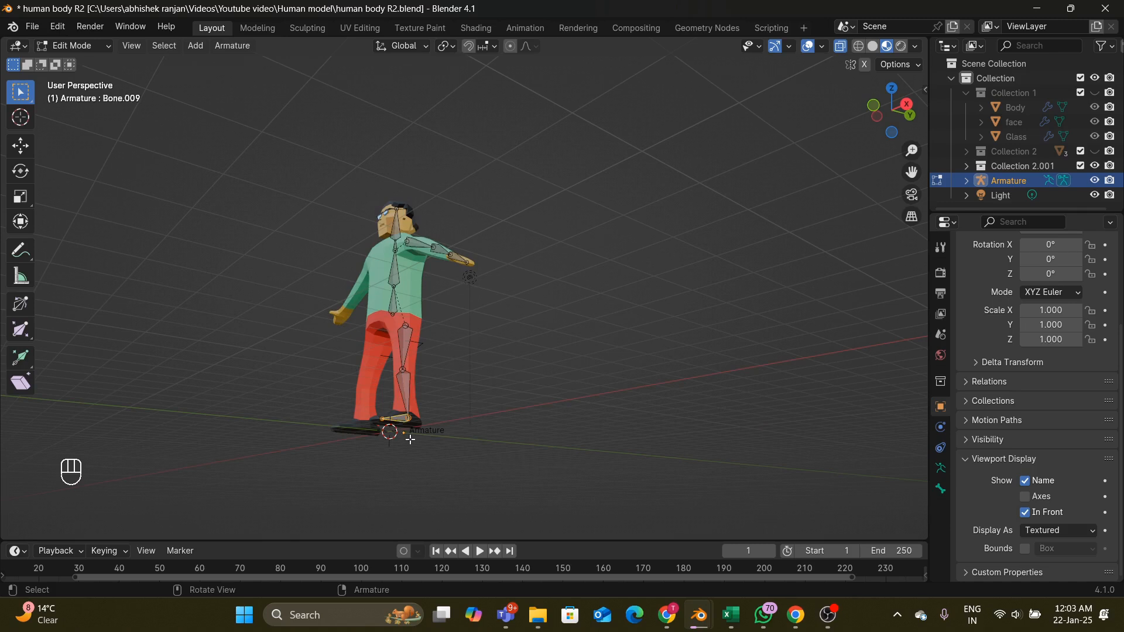
pyautogui.press('F2')
pyautogui.press('BackSpace')
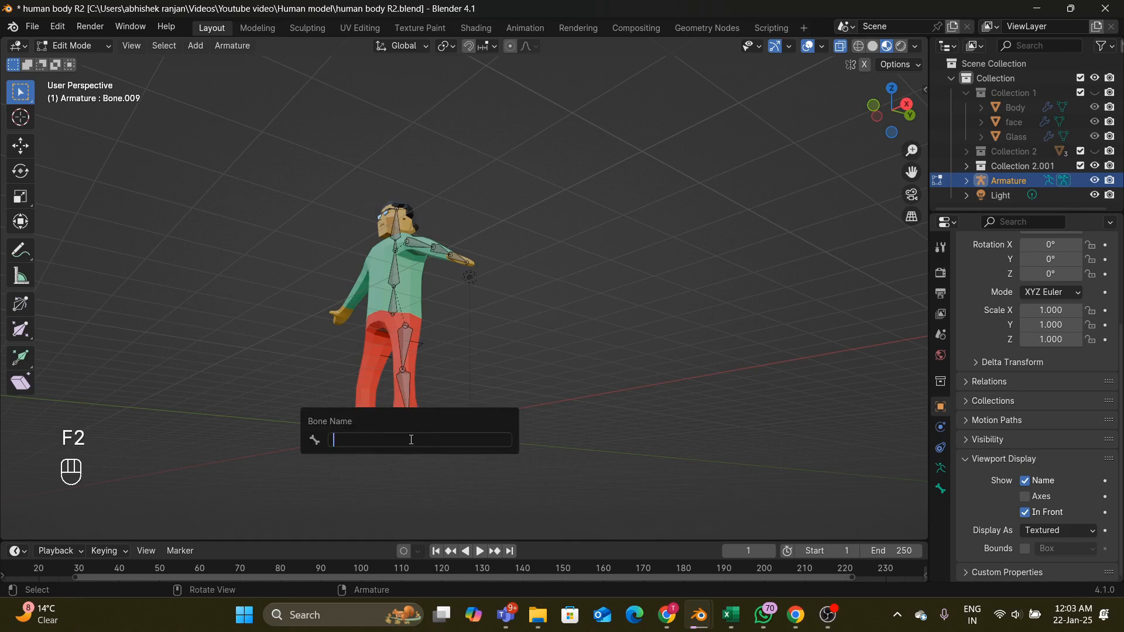
pyautogui.write('Foot>l')
pyautogui.press('BackSpace')
pyautogui.press('BackSpace')
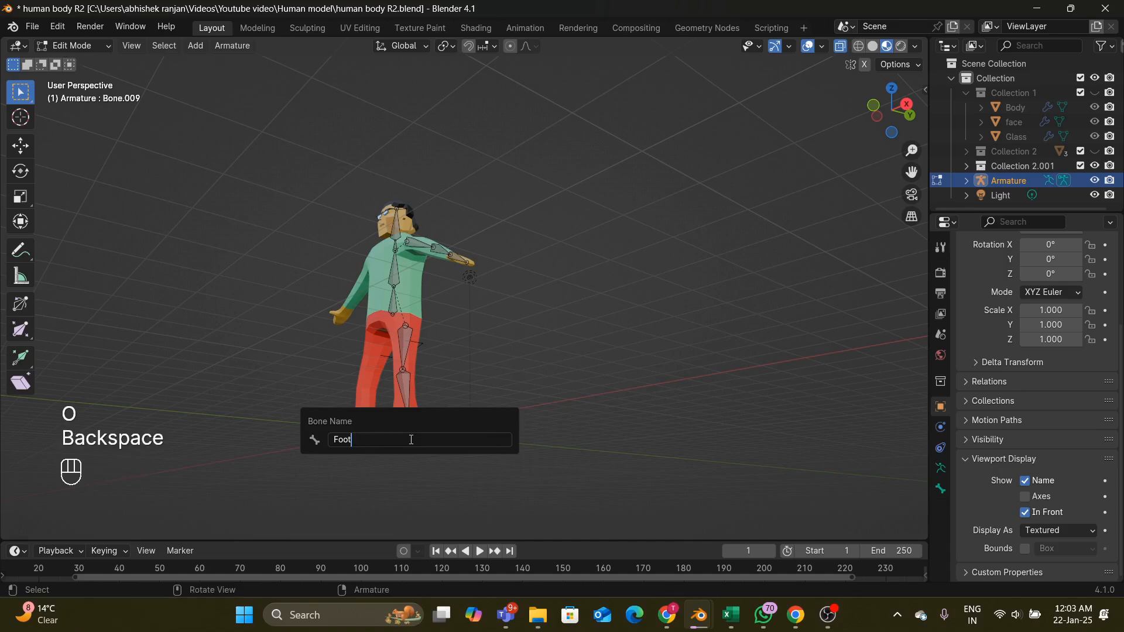
pyautogui.write('.L')
pyautogui.press('Return')
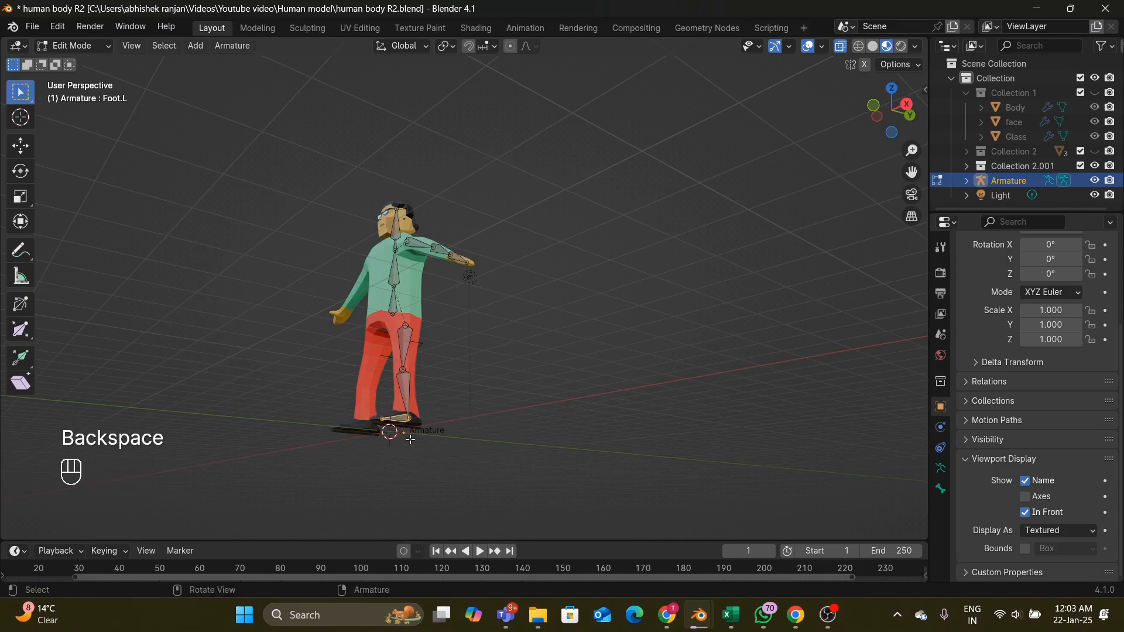
# - In the right side view, extrude a bone about 1.88 m long straight forward from the left knee joint
pyautogui.moveTo(410, 414)
pyautogui.mouseDown(button='middle')
pyautogui.moveTo(469, 409)
pyautogui.moveTo(416, 432)
pyautogui.mouseUp(button='middle')
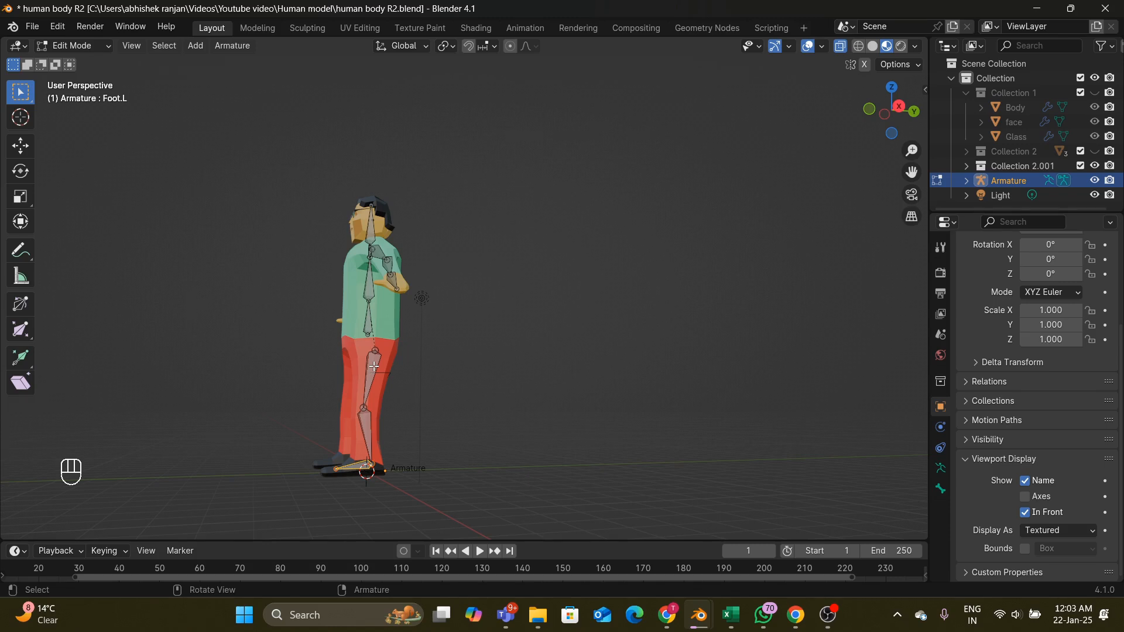
pyautogui.moveTo(384, 418)
pyautogui.mouseDown(button='middle')
pyautogui.moveTo(398, 420)
pyautogui.moveTo(372, 426)
pyautogui.mouseUp(button='middle')
pyautogui.press('KP_3')
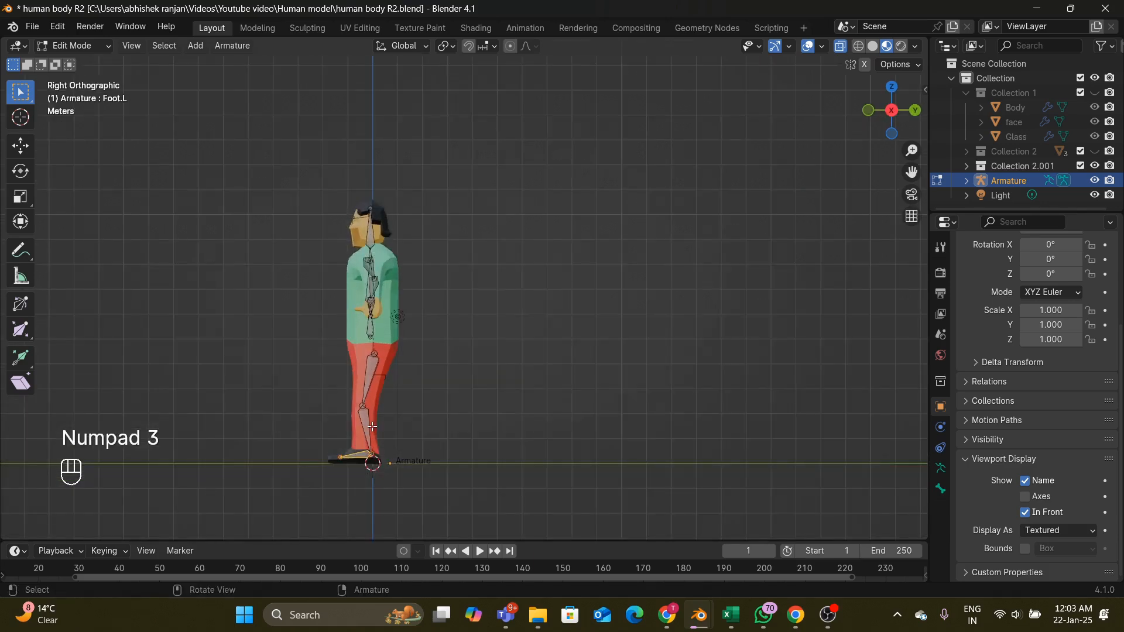
pyautogui.click(361, 404)
pyautogui.press('e')
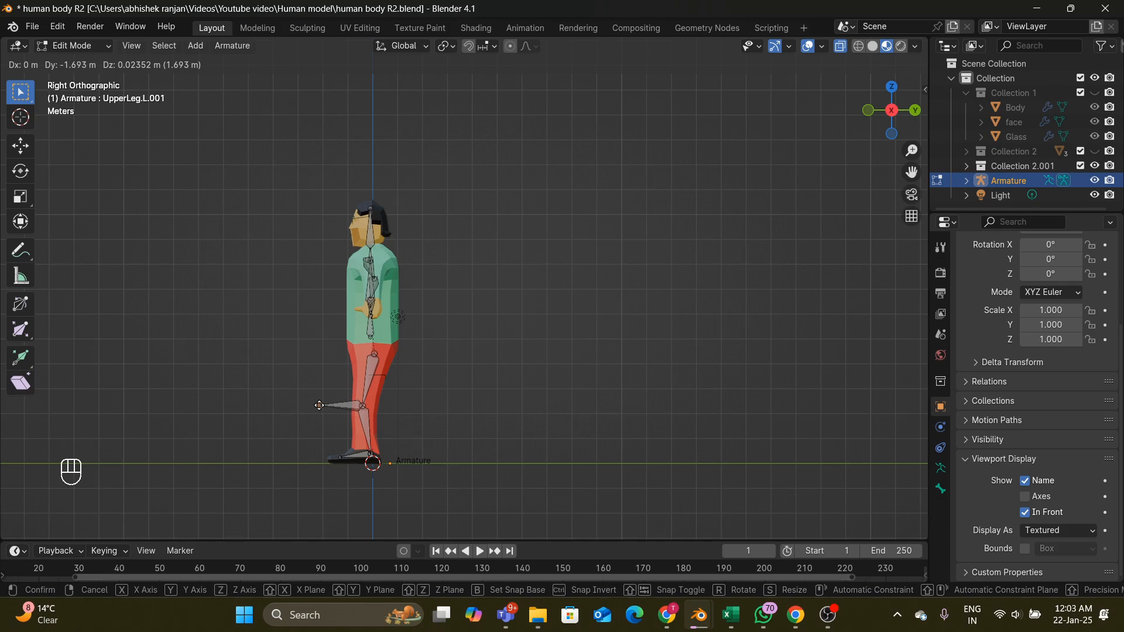
pyautogui.click(317, 405)
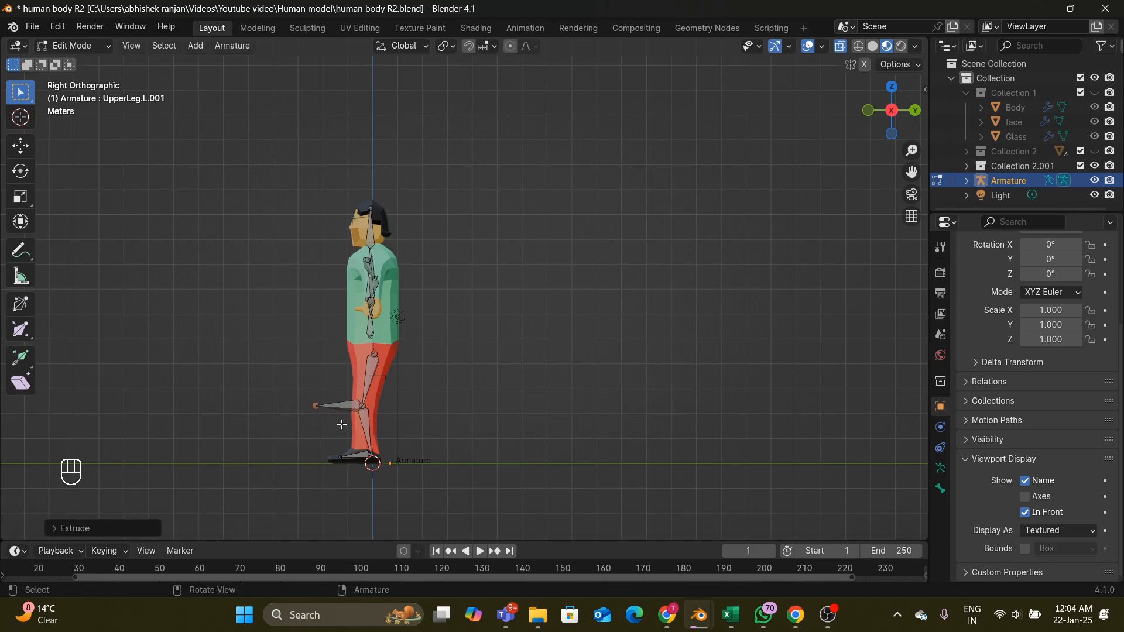
# - Clear the parent of the new knee bone and move it about 1.43 m forward along Y, away from the leg
pyautogui.click(348, 408)
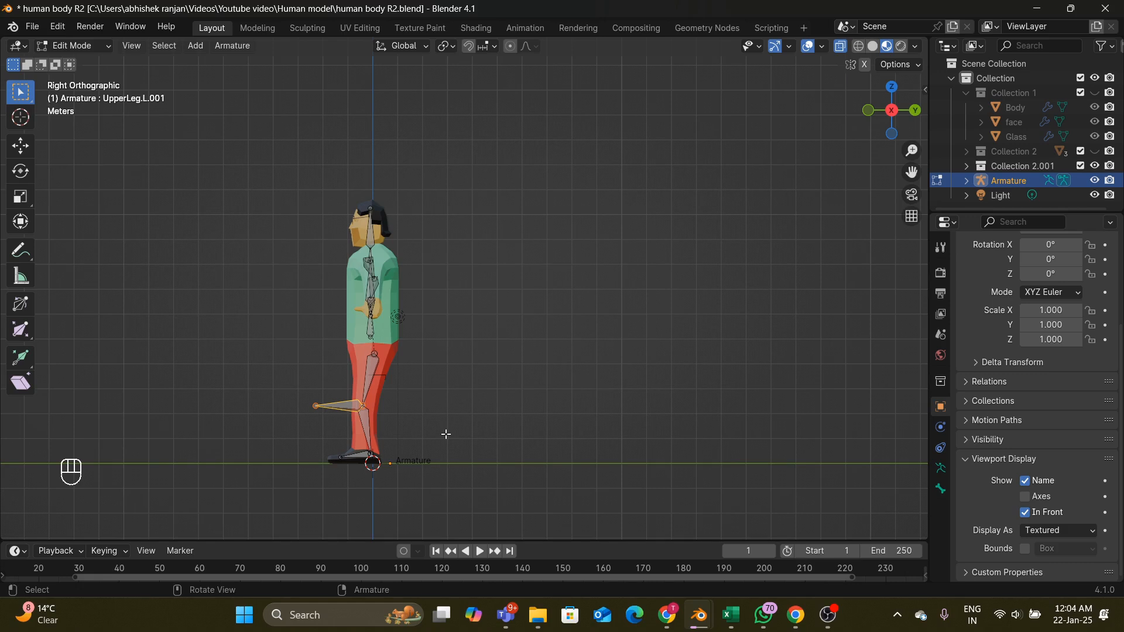
pyautogui.hotkey('alt', 'p')
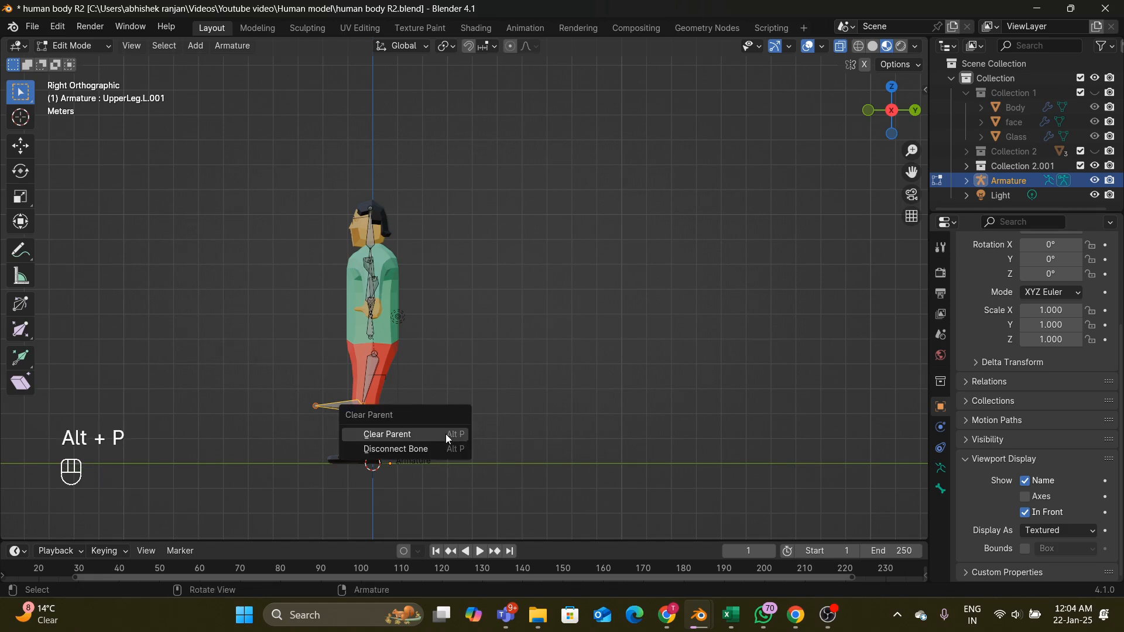
pyautogui.click(445, 434)
pyautogui.press('g')
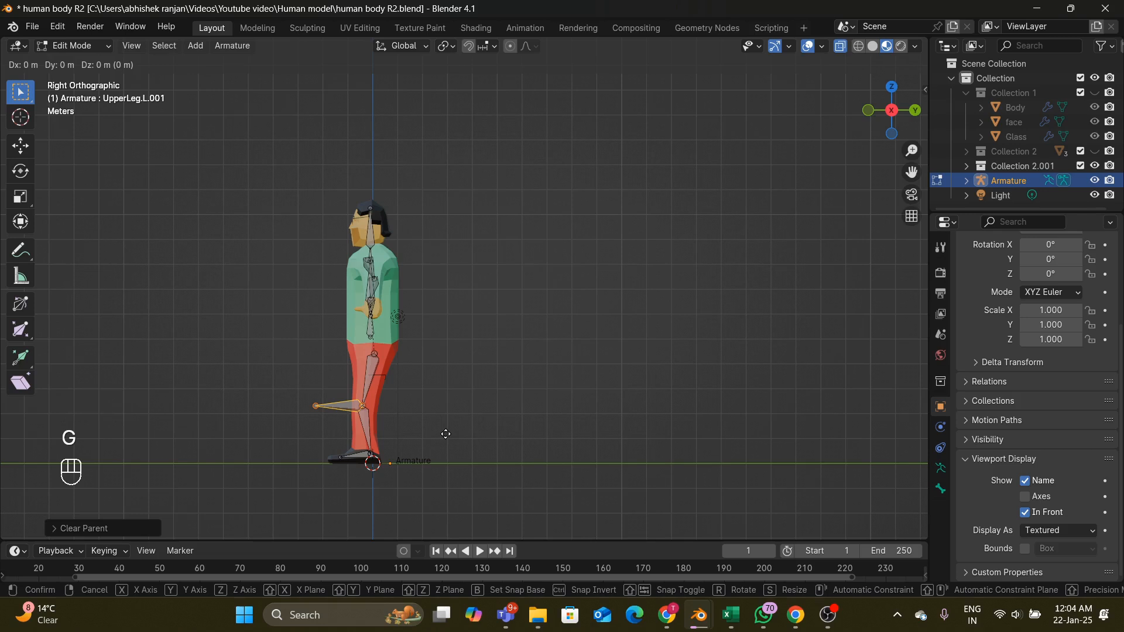
pyautogui.press('y')
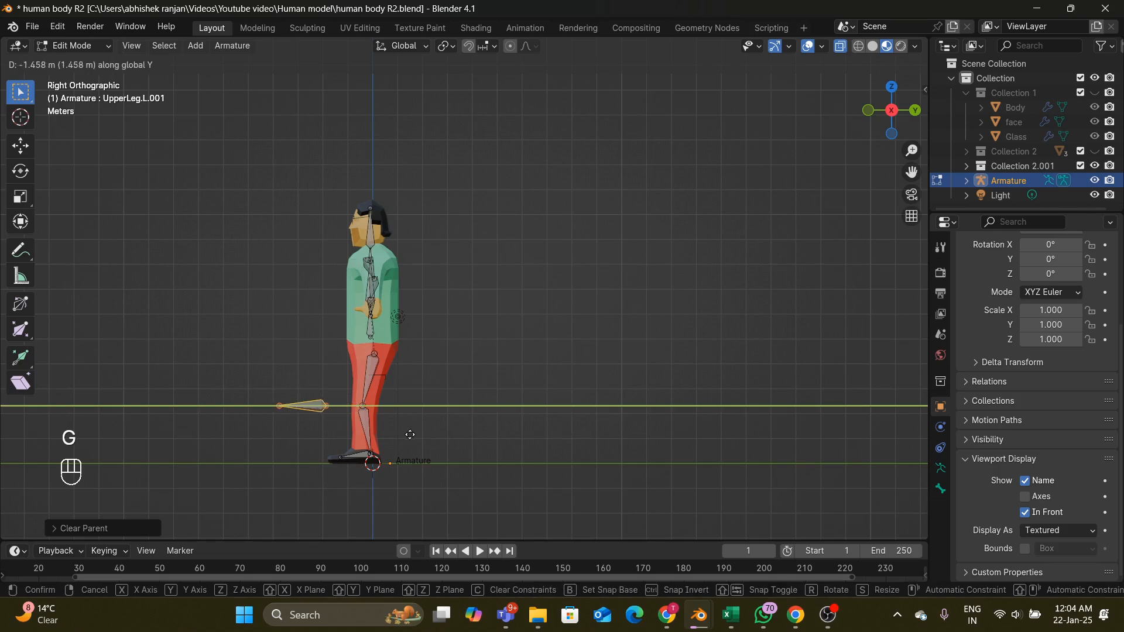
pyautogui.click(409, 433)
# - Turn off Deform for the detached bone in front of the knee
pyautogui.scroll(2, 1041, 501)
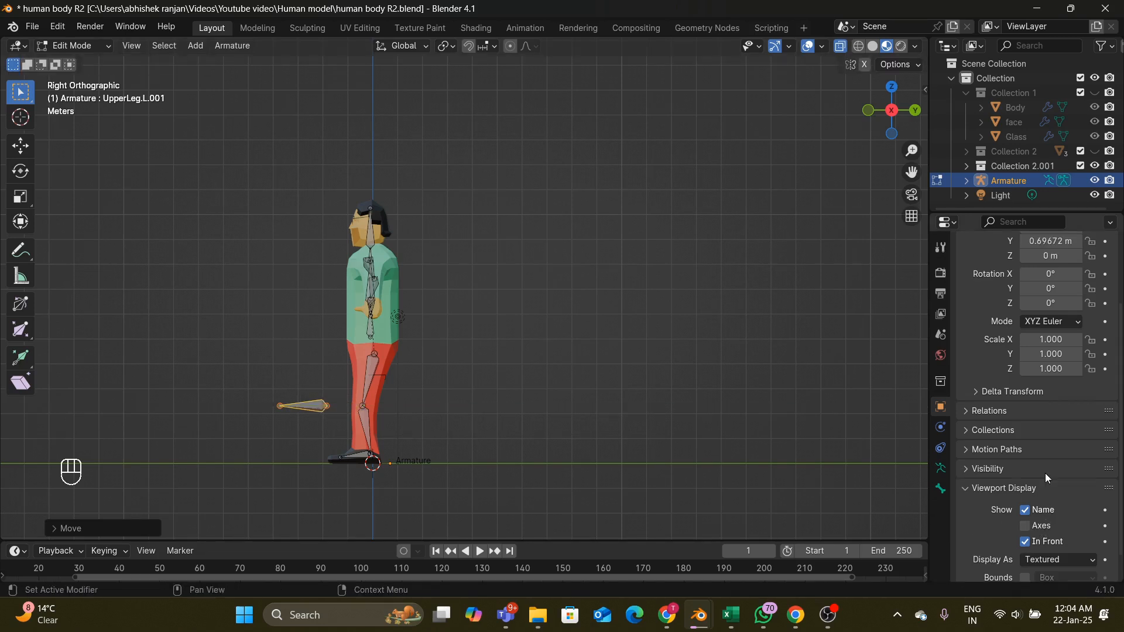
pyautogui.click(939, 488)
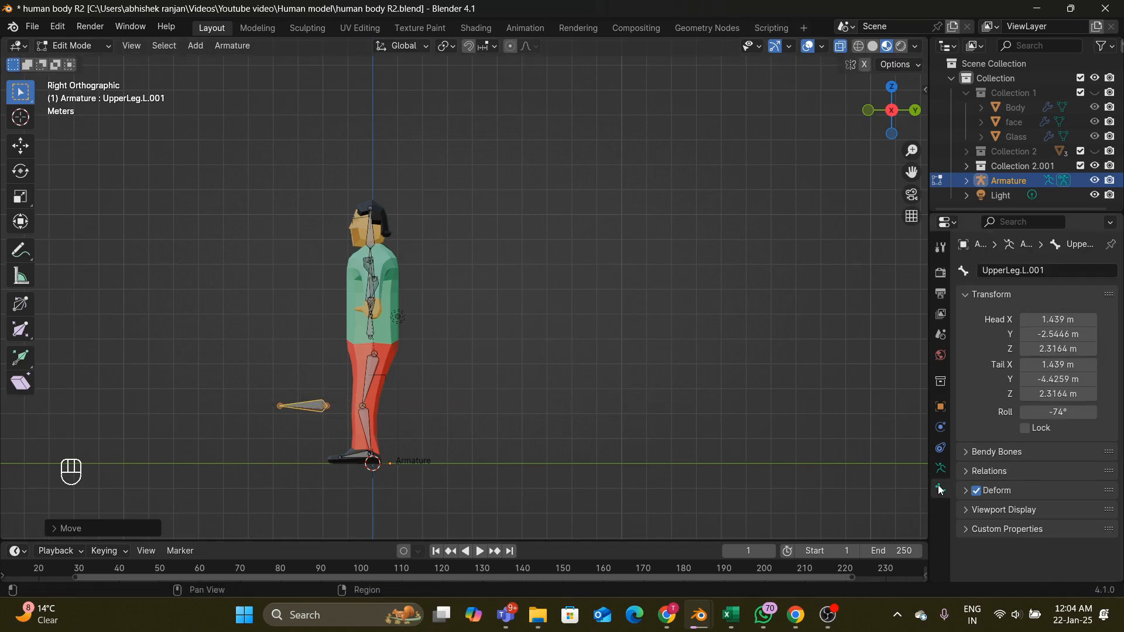
pyautogui.click(975, 491)
# - Rename the detached bone in front of the knee to "IKPole.L"
pyautogui.press('F2')
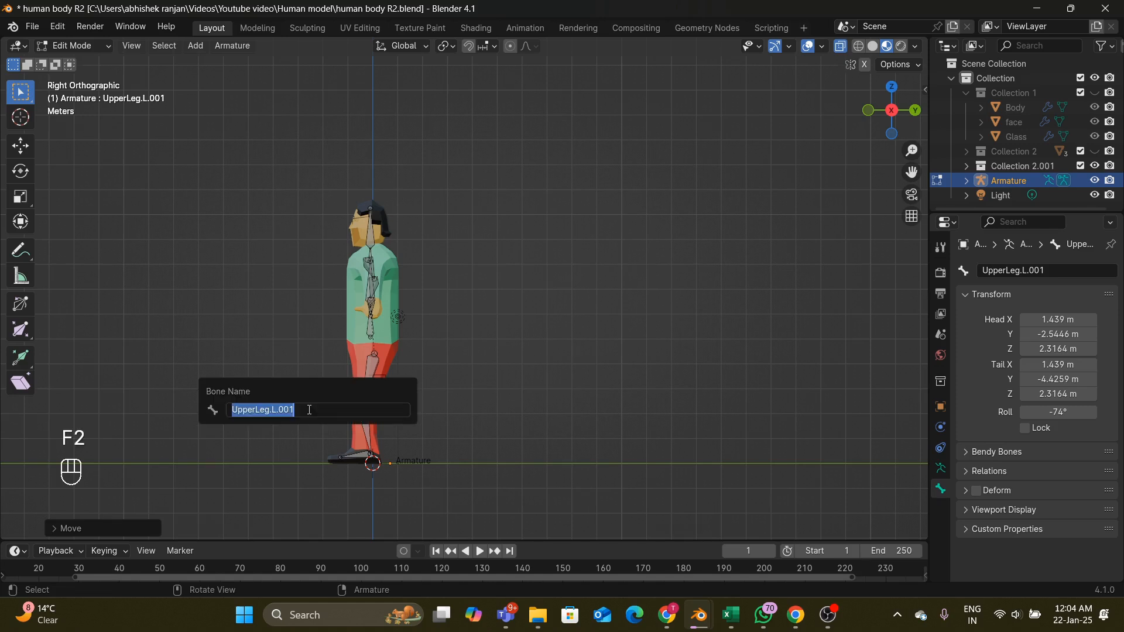
pyautogui.press('BackSpace')
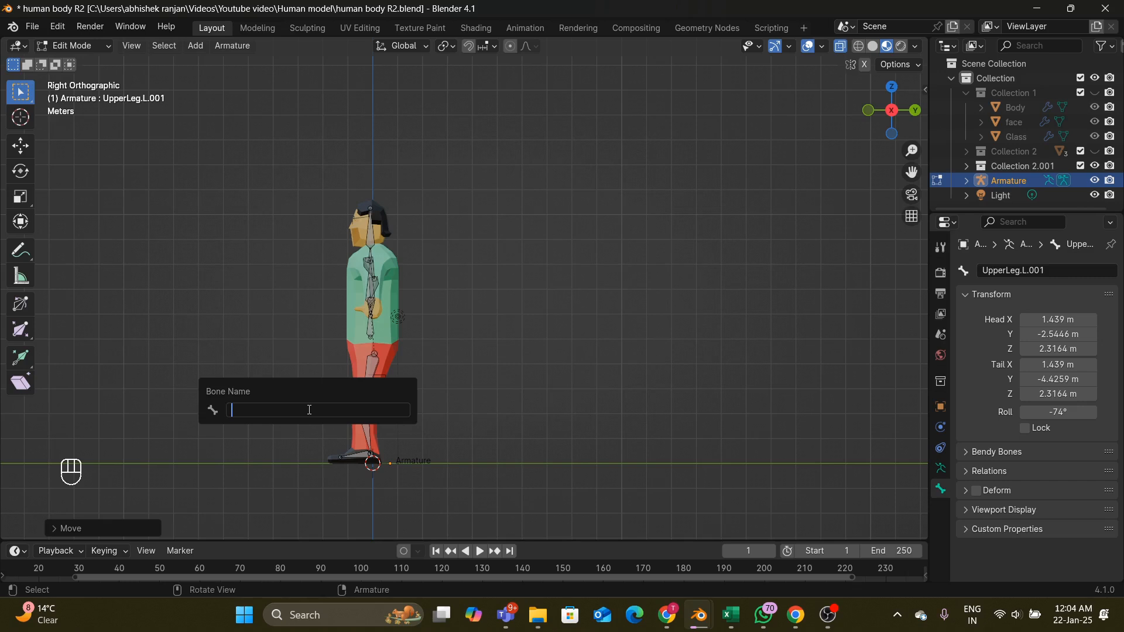
pyautogui.write('leg')
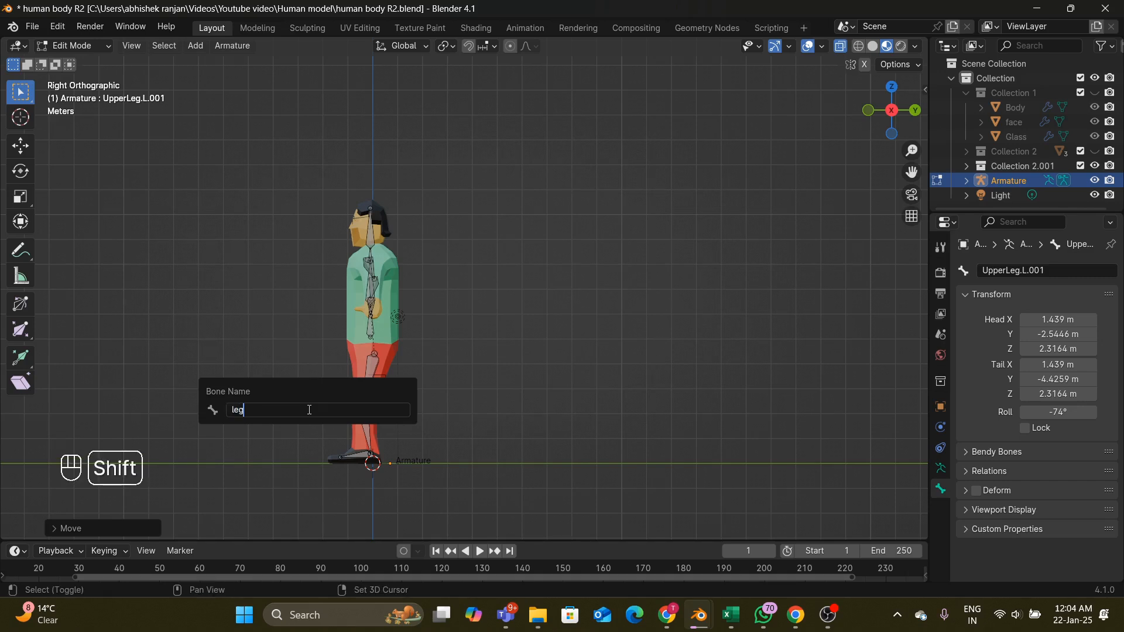
pyautogui.write('IL.Pol')
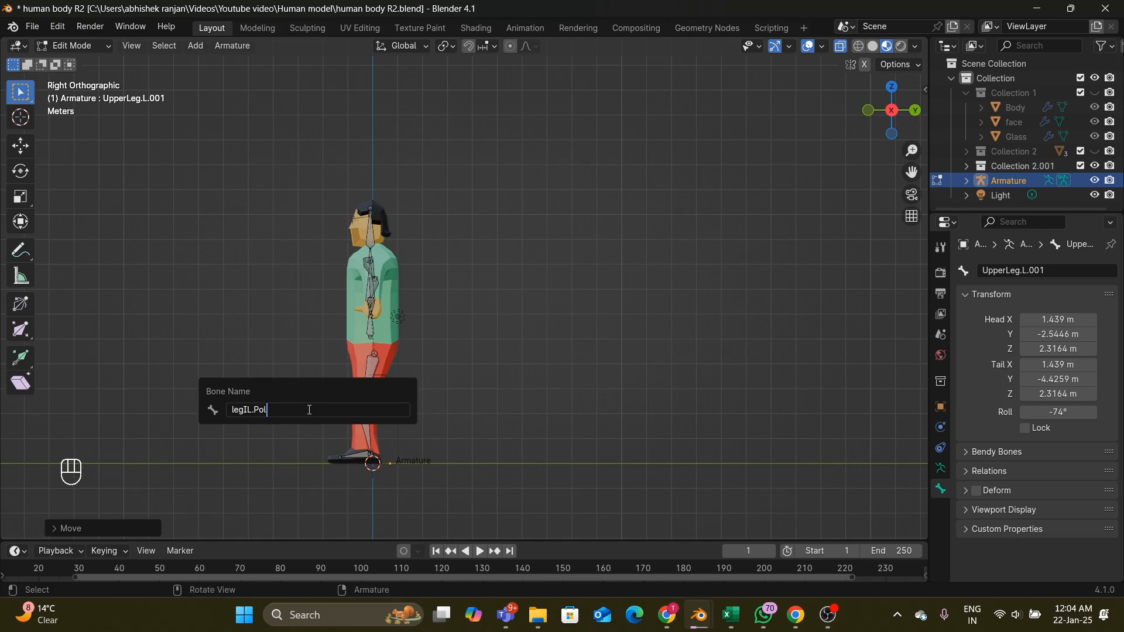
pyautogui.press('BackSpace')
pyautogui.press('BackSpace')
pyautogui.press('BackSpace')
pyautogui.press('BackSpace')
pyautogui.press('BackSpace')
pyautogui.press('BackSpace')
pyautogui.press('BackSpace')
pyautogui.press('BackSpace')
pyautogui.press('BackSpace')
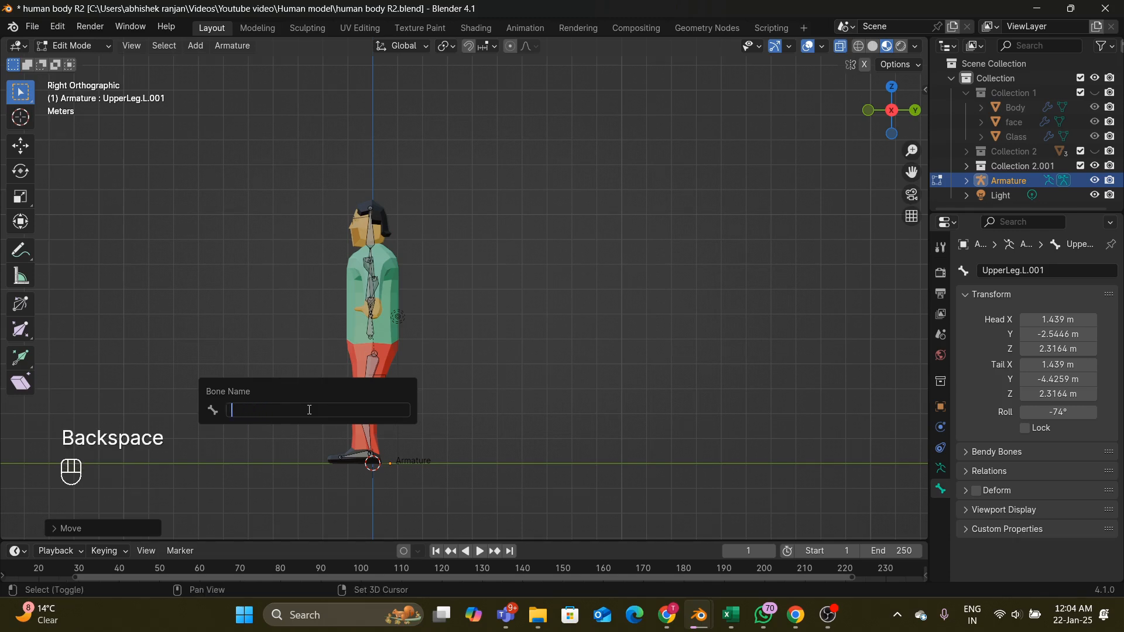
pyautogui.write('I')
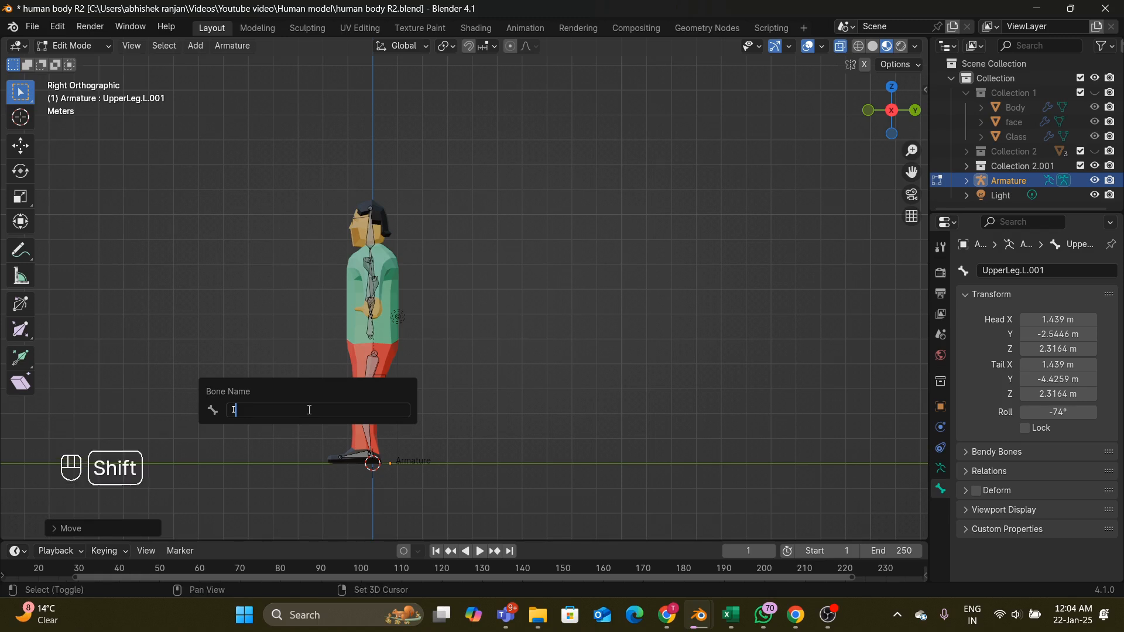
pyautogui.write('KPole')
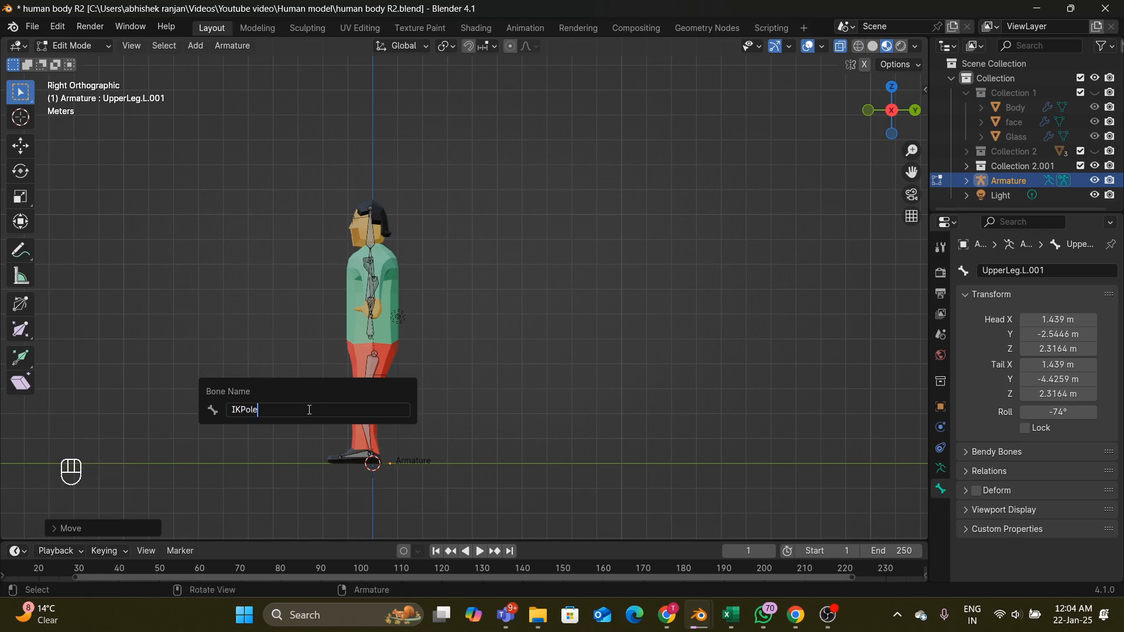
pyautogui.write('.L')
pyautogui.press('Return')
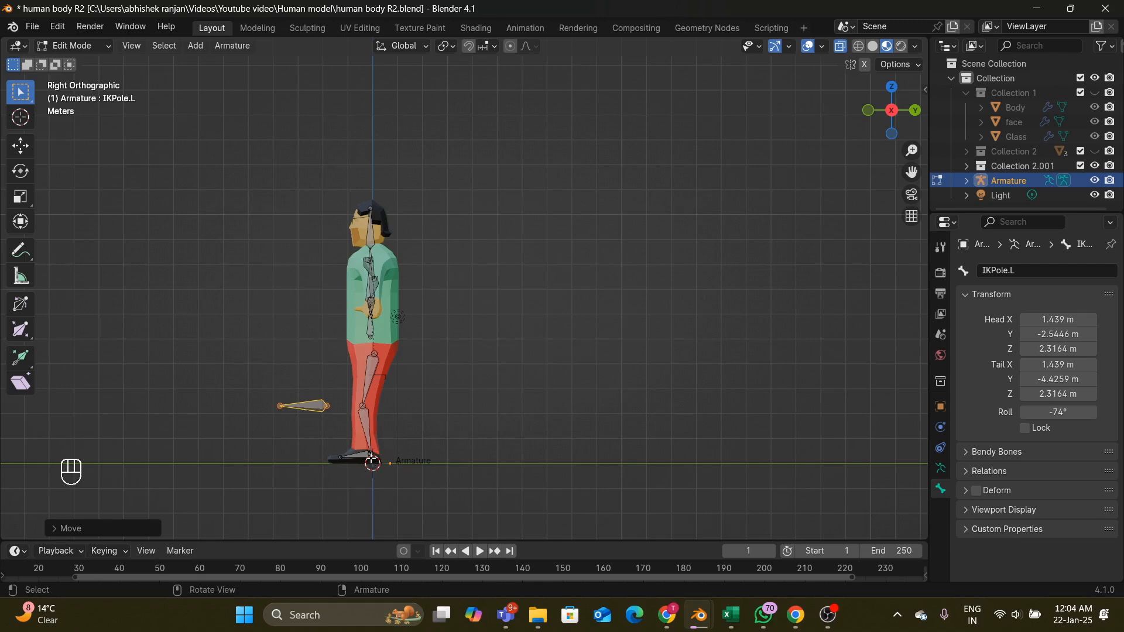
# - Extrude a bone about 2.35 m long backward along Y from the left ankle joint
pyautogui.click(371, 457)
pyautogui.scroll(2, 423, 442)
pyautogui.scroll(-2, 436, 441)
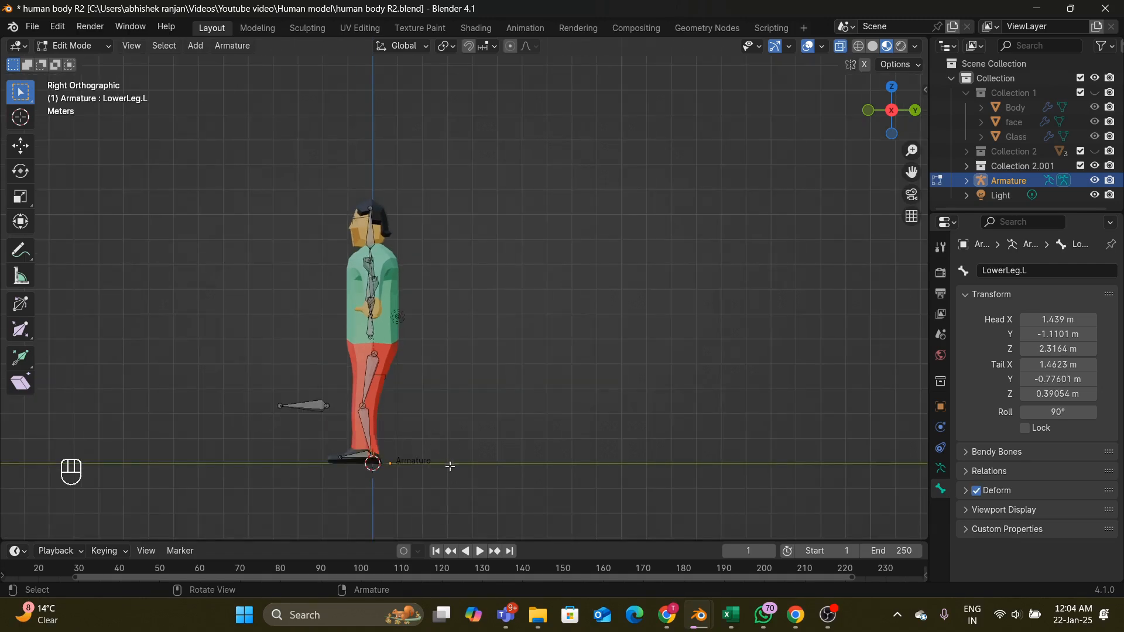
pyautogui.press('e')
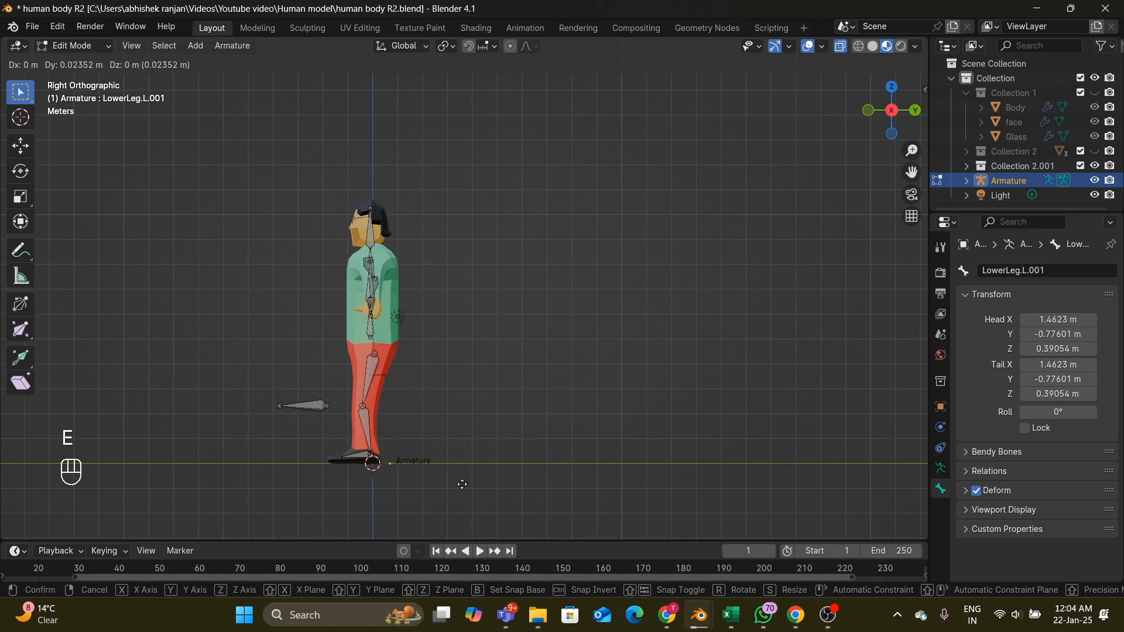
pyautogui.press('y')
pyautogui.click(520, 485)
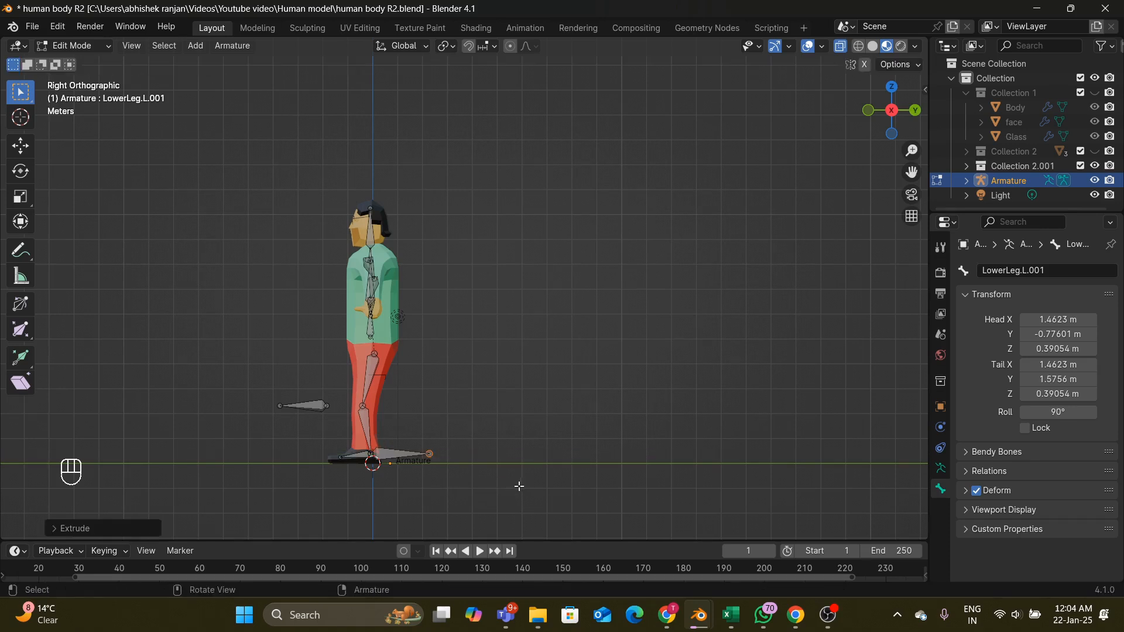
# - Clear the parent of the new bone extending behind the left ankle
pyautogui.click(392, 456)
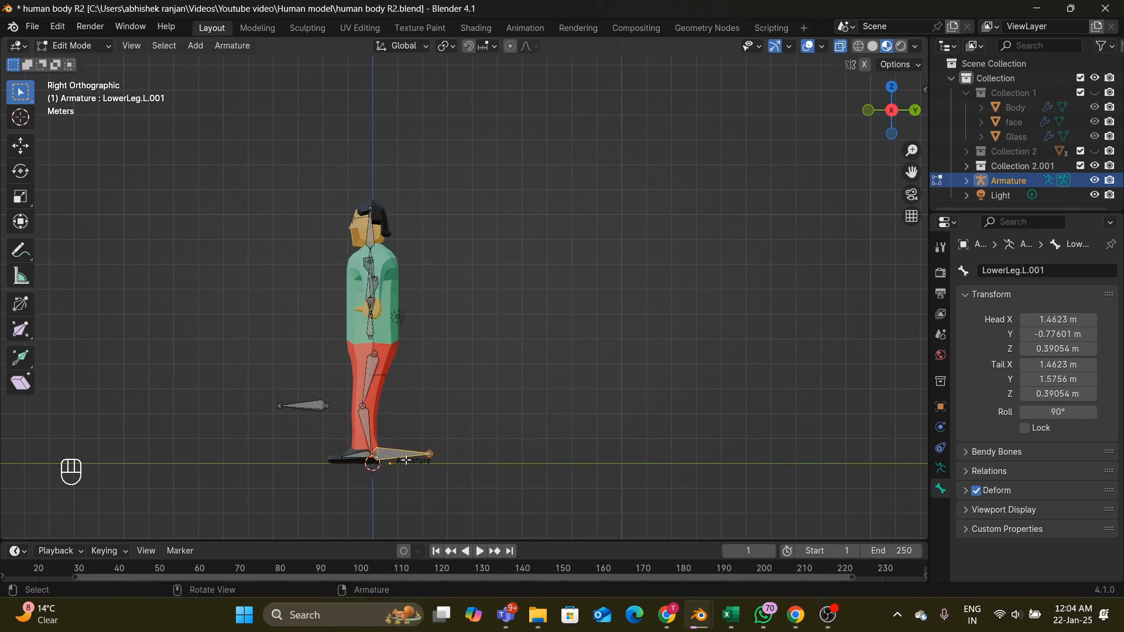
pyautogui.hotkey('alt', 'p')
pyautogui.click(406, 459)
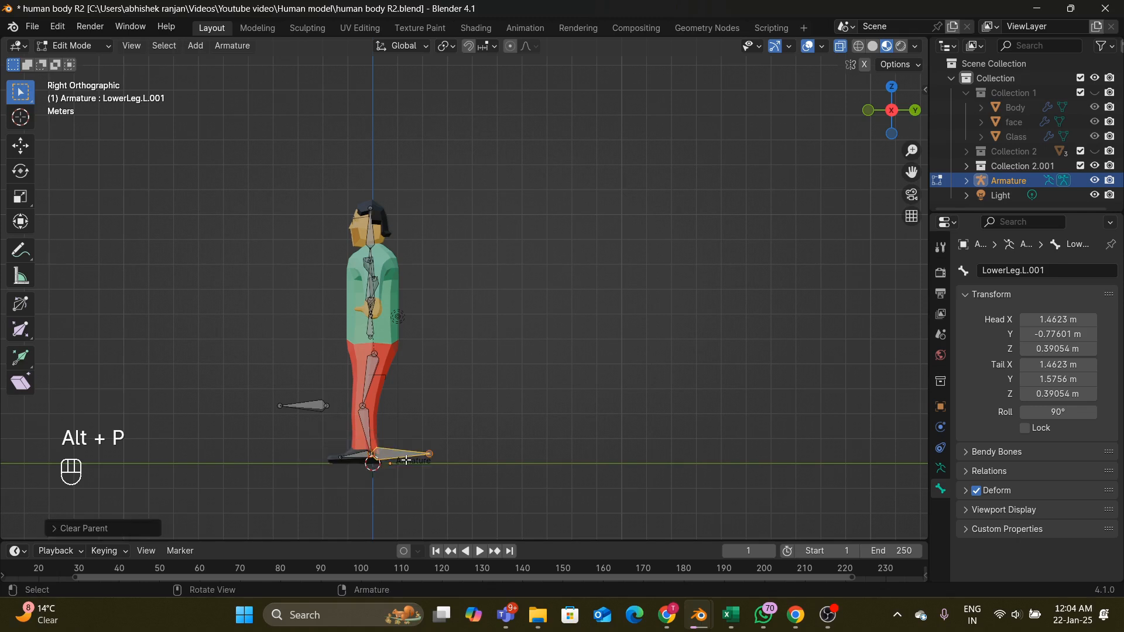
# - Turn off Deform for the bone extending behind the left ankle and rename it "ILtarget.L"
pyautogui.click(975, 492)
pyautogui.press('F2')
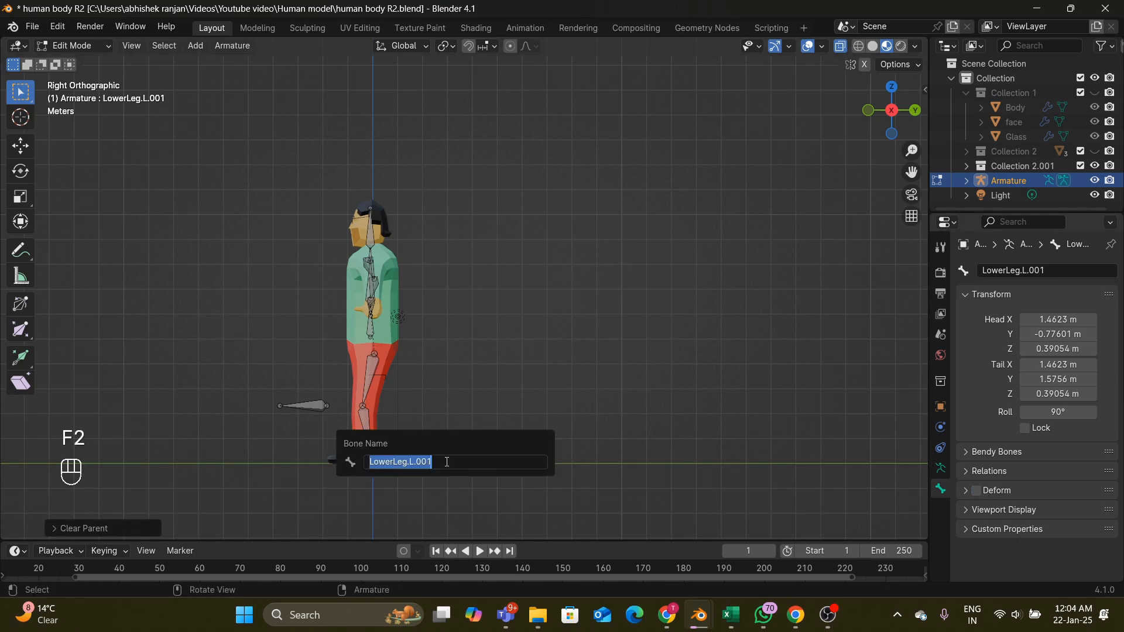
pyautogui.press('BackSpace')
pyautogui.write('I')
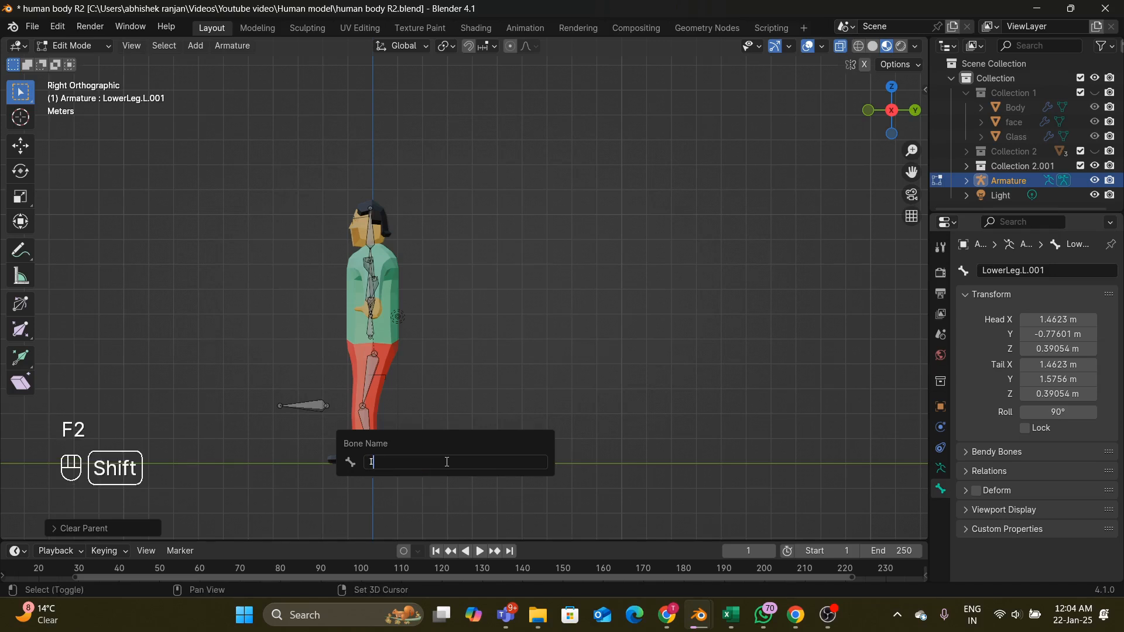
pyautogui.write('Ltarget.')
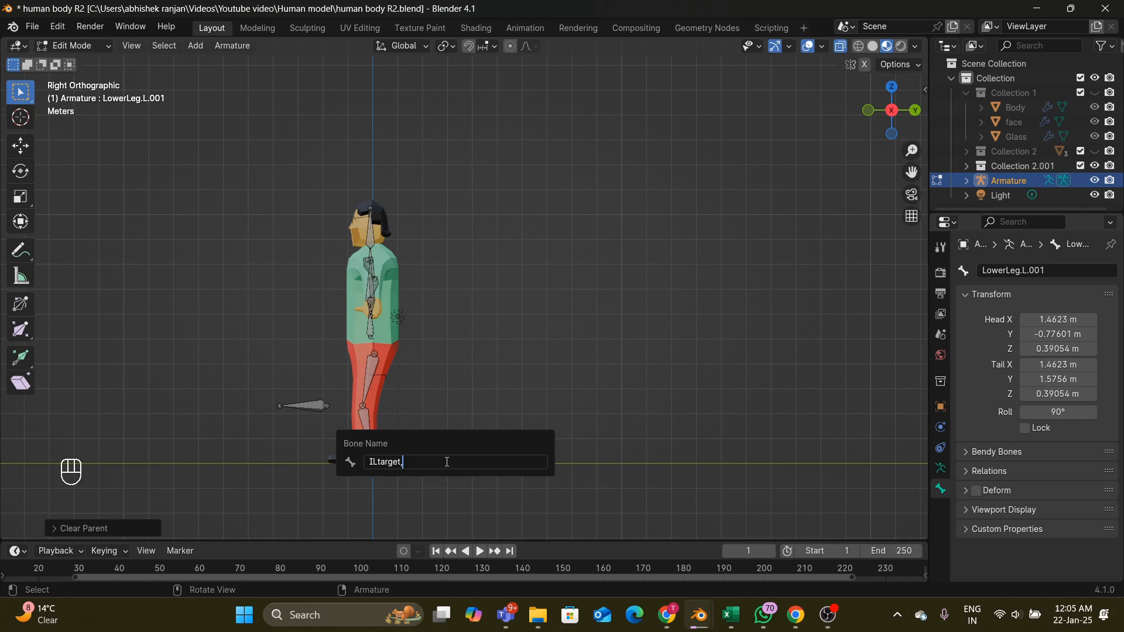
pyautogui.write('L')
pyautogui.press('Return')
# - Switch the armature to Pose Mode with the left lower leg bone selected and save the file
pyautogui.press('KP_1')
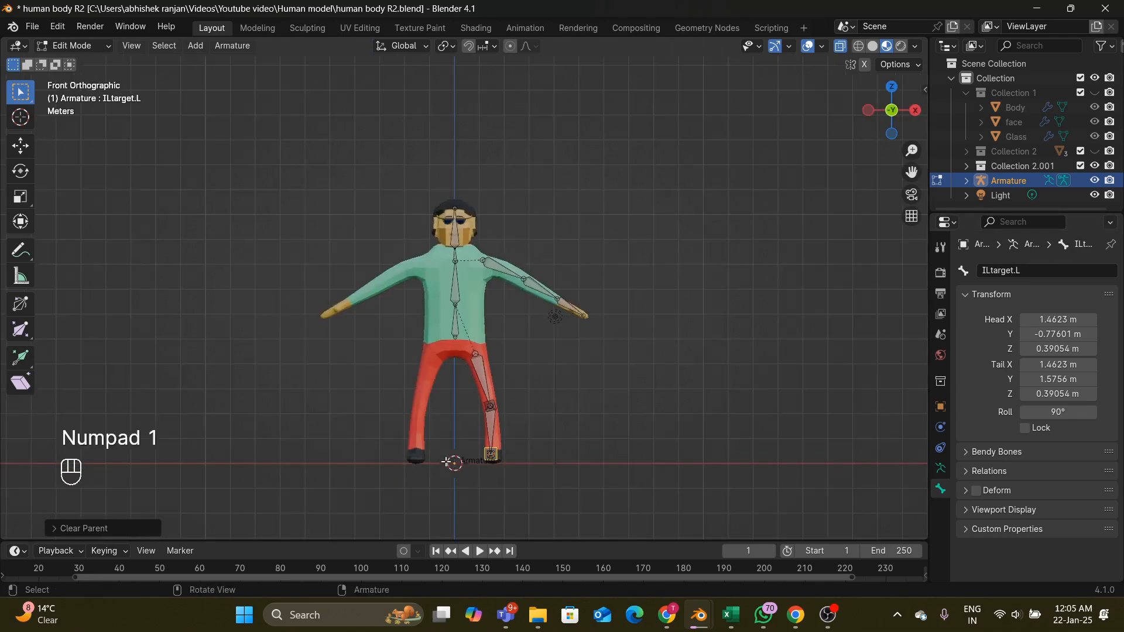
pyautogui.scroll(3, 446, 462)
pyautogui.scroll(-3, 518, 383)
pyautogui.moveTo(521, 382)
pyautogui.mouseDown(button='middle')
pyautogui.moveTo(435, 382)
pyautogui.moveTo(503, 394)
pyautogui.moveTo(459, 371)
pyautogui.moveTo(520, 400)
pyautogui.mouseUp(button='middle')
pyautogui.scroll(2, 509, 380)
pyautogui.click(358, 427)
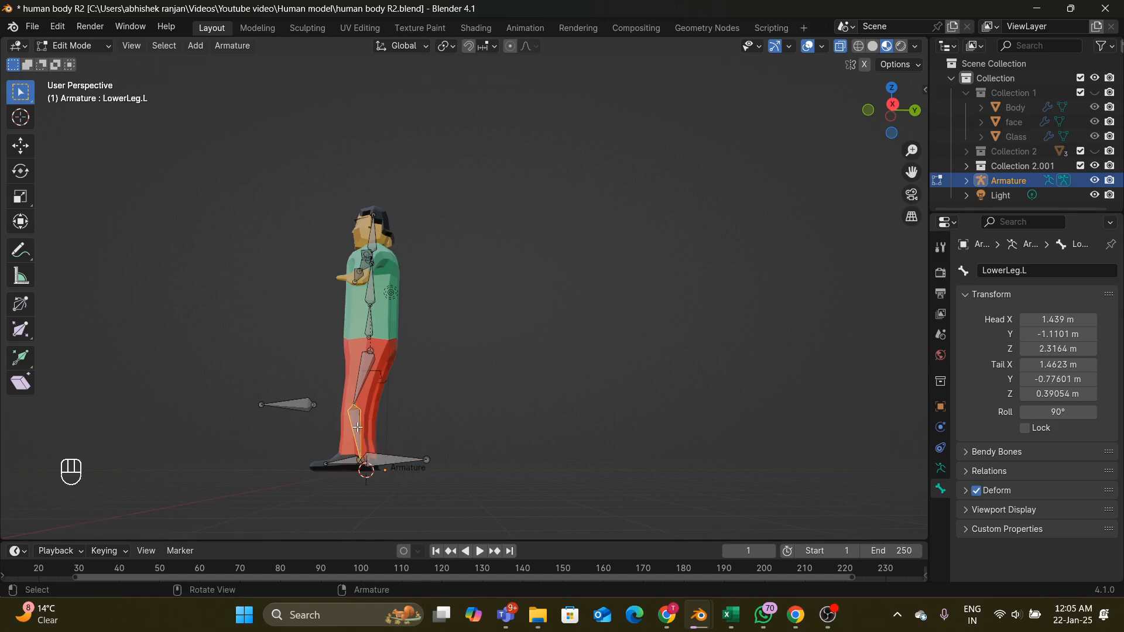
pyautogui.click(720, 443)
pyautogui.press('KP_1')
pyautogui.press('KP_3')
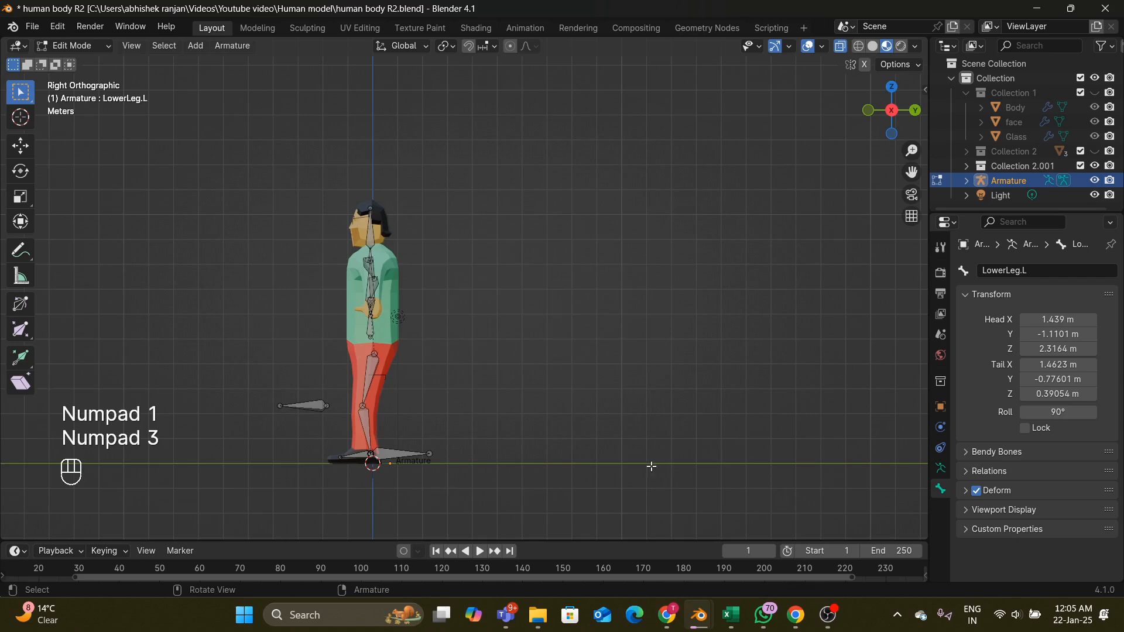
pyautogui.click(65, 44)
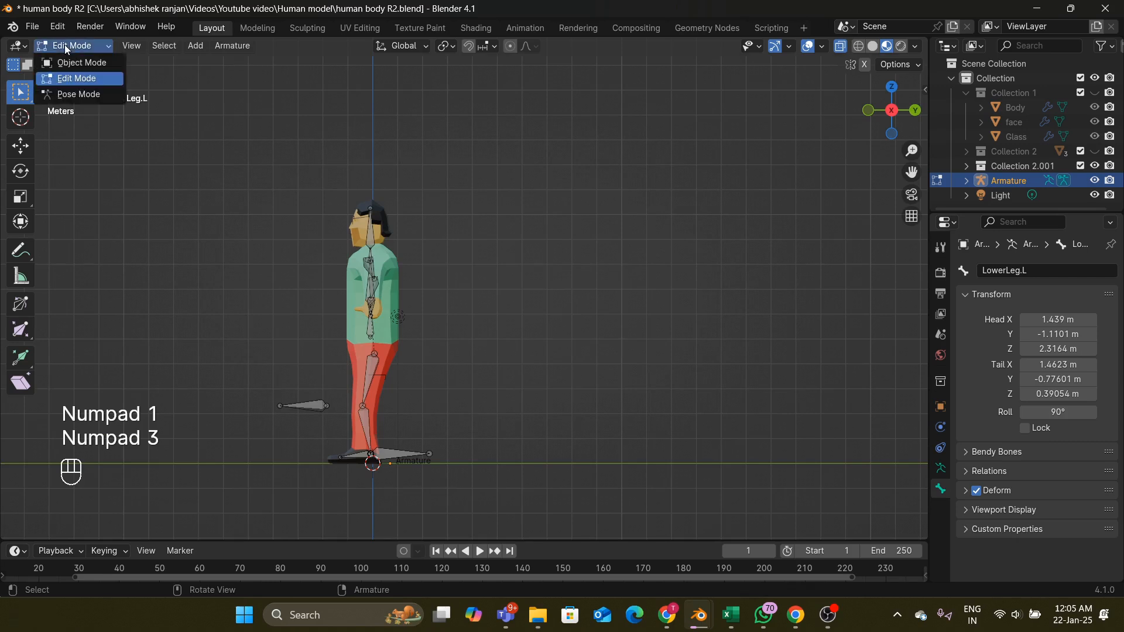
pyautogui.click(72, 93)
pyautogui.click(370, 431)
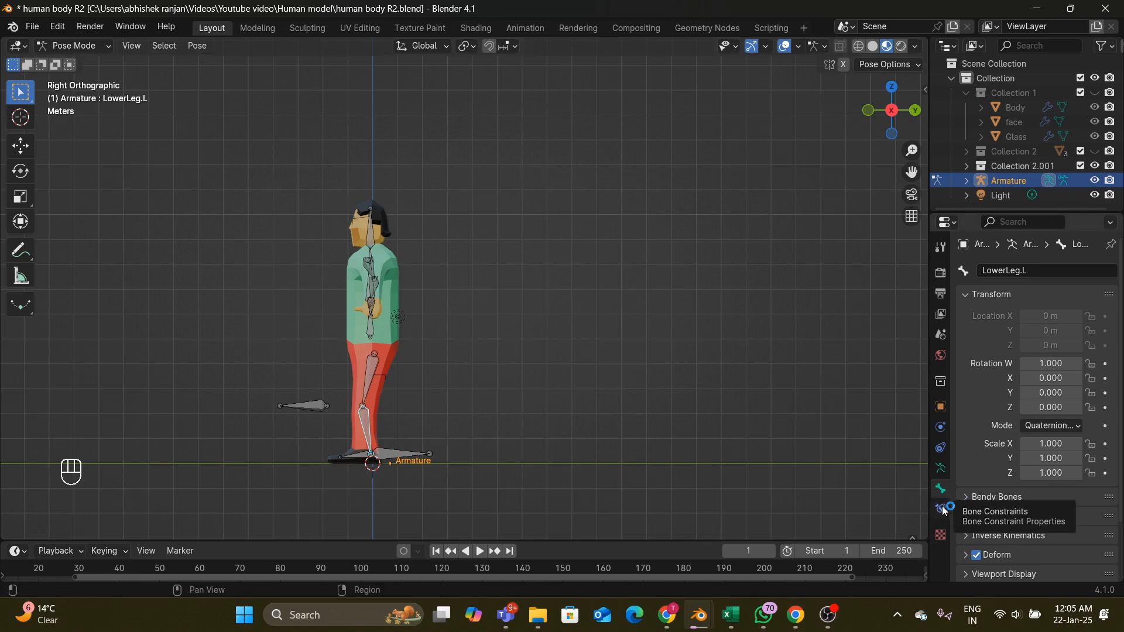
pyautogui.hotkey('ctrl', 's')
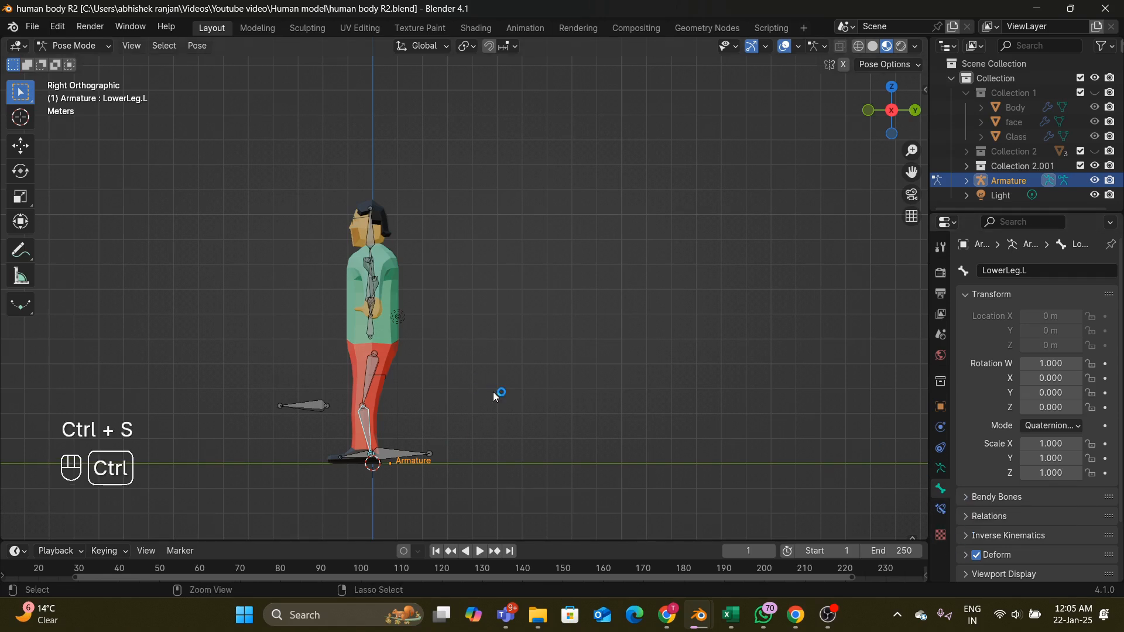
# - Add an Inverse Kinematics constraint to the LowerLeg.L bone with Armature as its target
pyautogui.click(940, 510)
pyautogui.click(1058, 272)
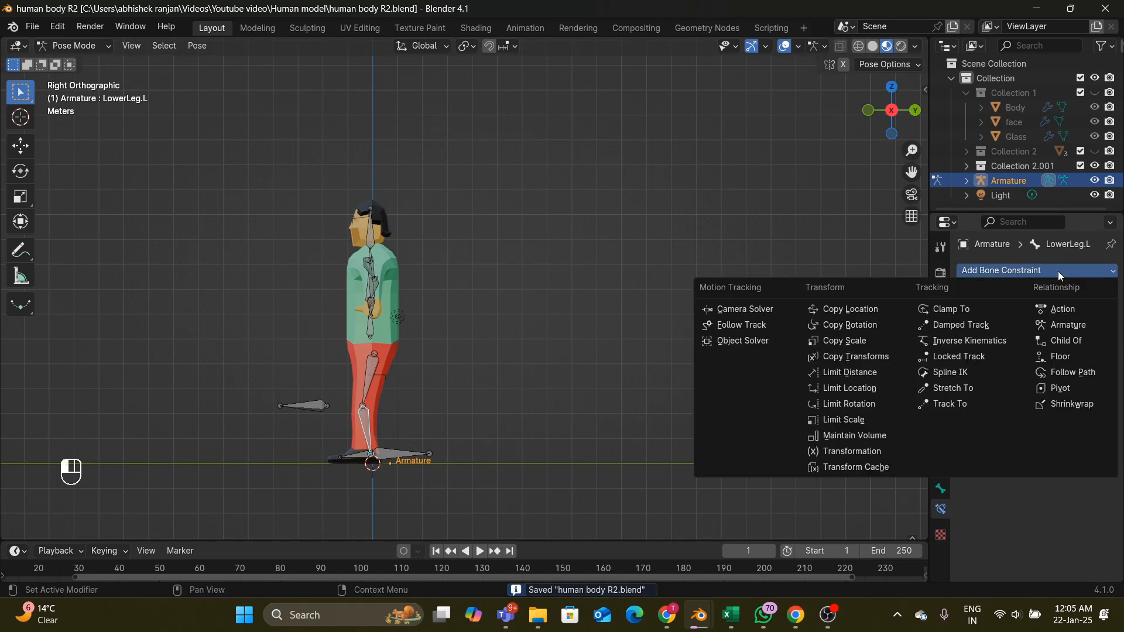
pyautogui.click(995, 342)
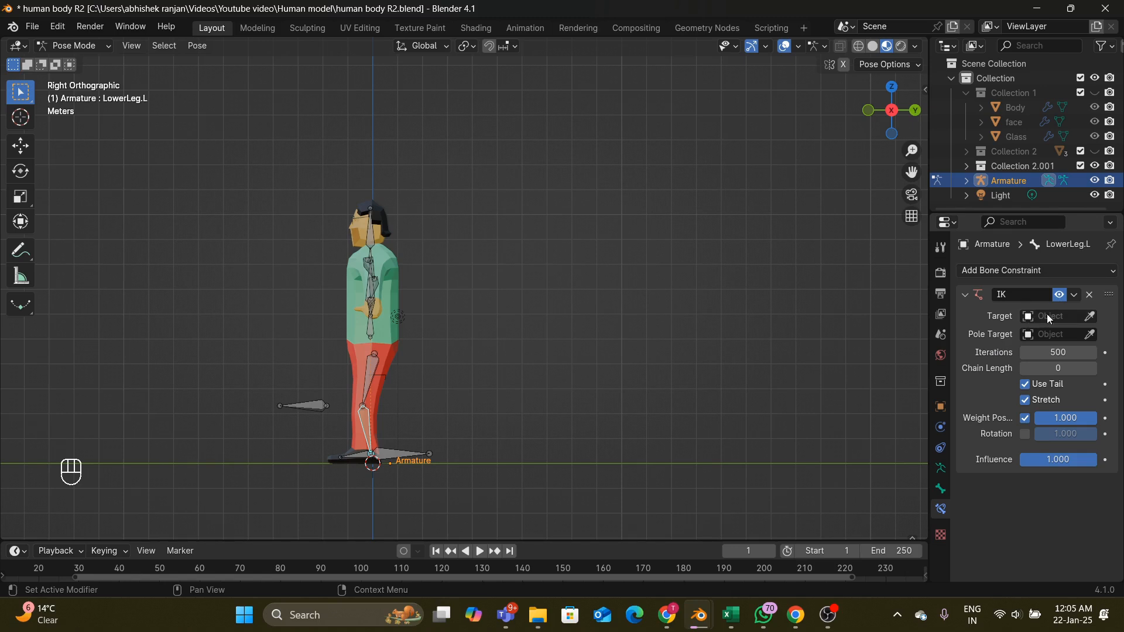
pyautogui.click(1048, 316)
pyautogui.click(999, 340)
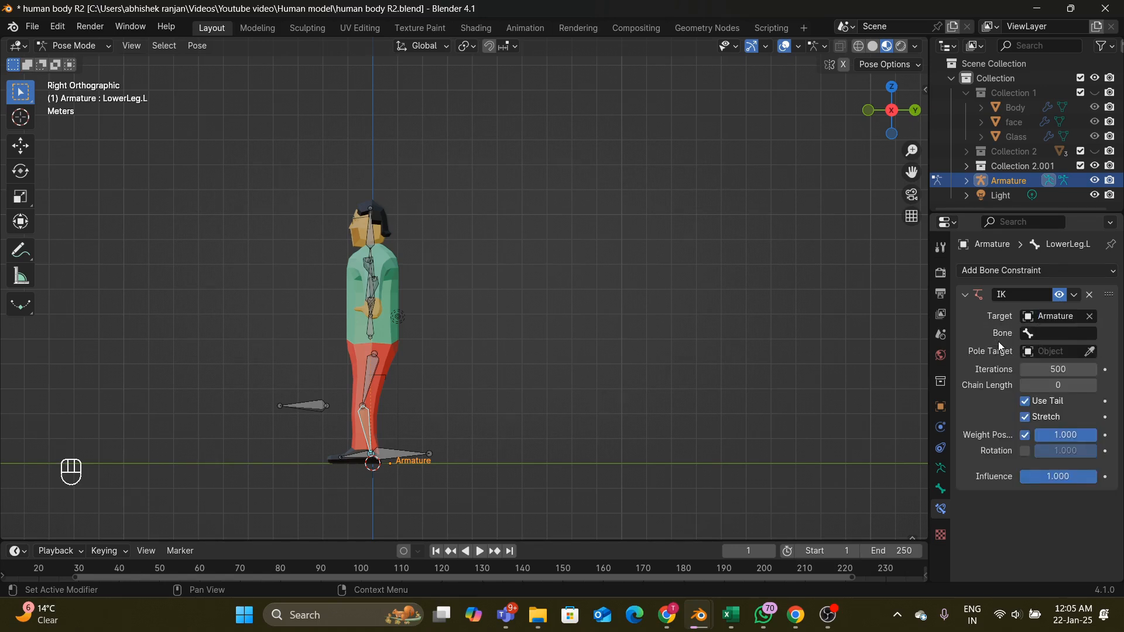
# - Set the IK constraint's target bone to ILtarget.L
pyautogui.click(1050, 333)
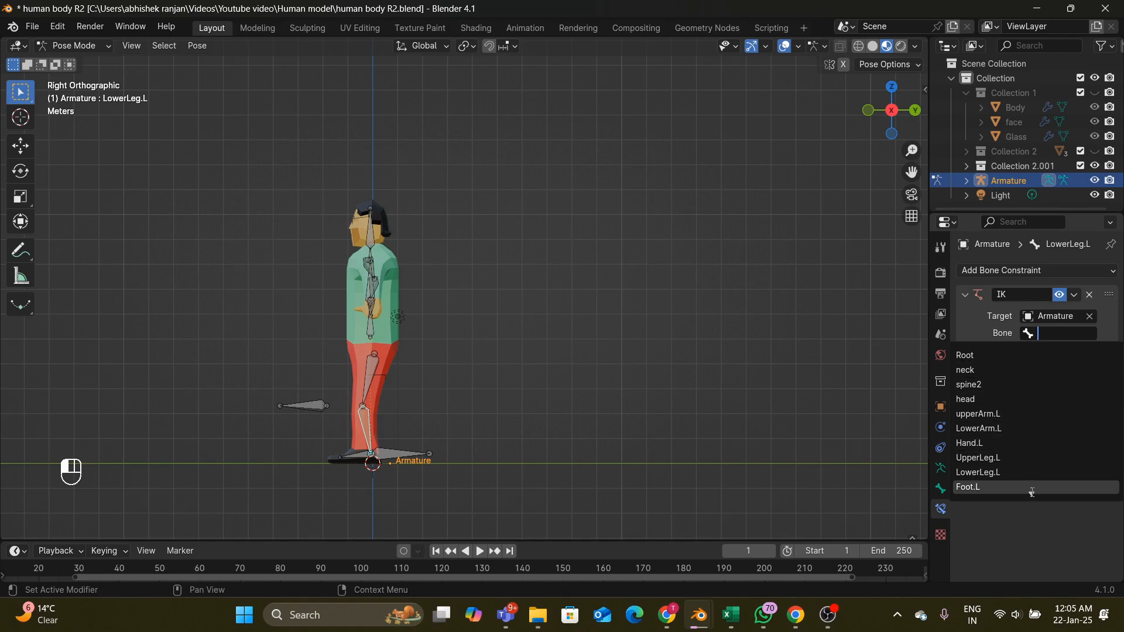
pyautogui.click(1030, 490)
pyautogui.click(1057, 333)
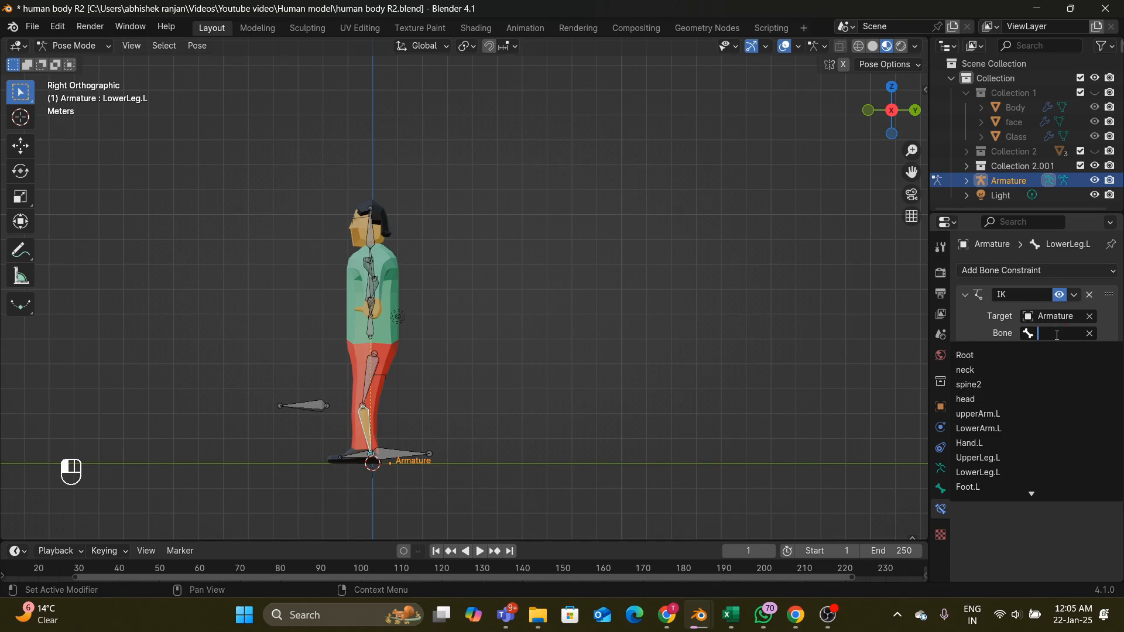
pyautogui.write('il')
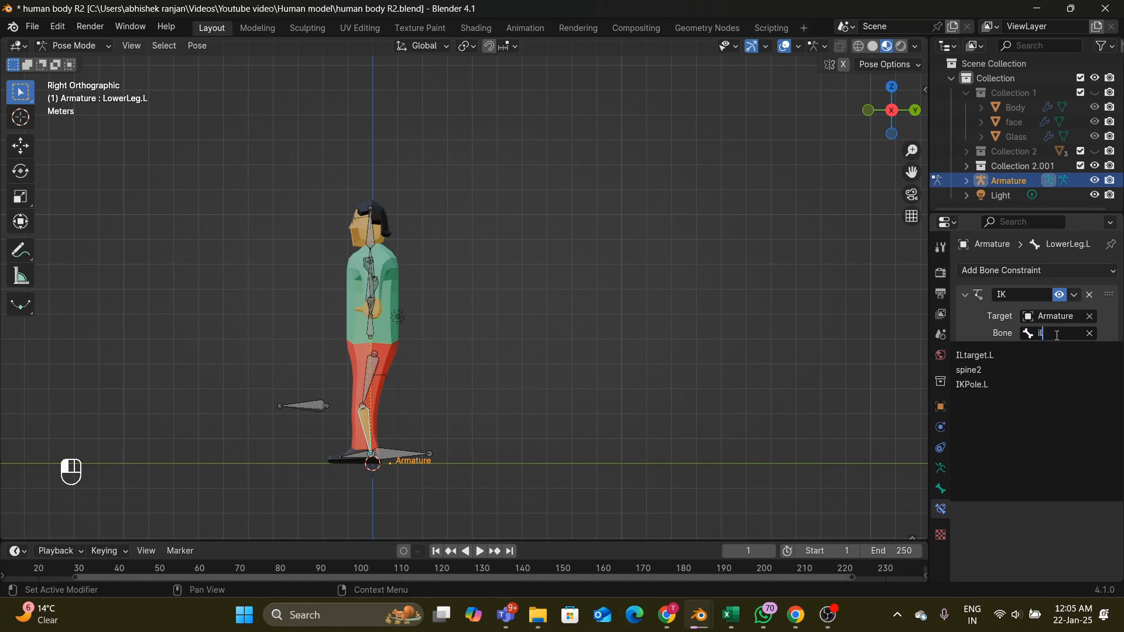
pyautogui.write('t')
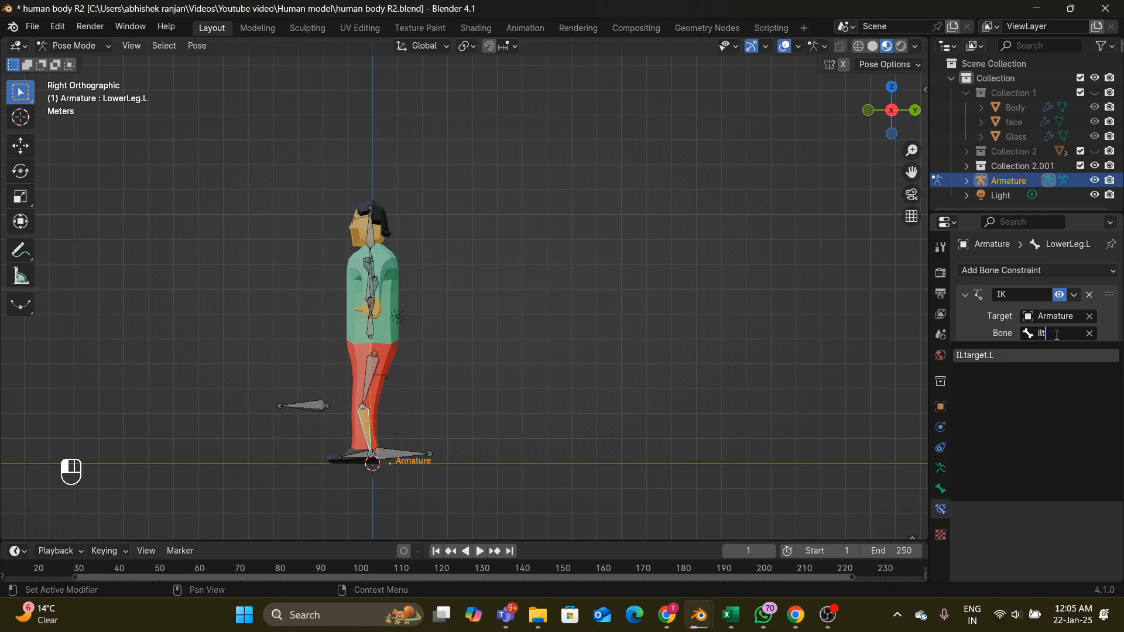
pyautogui.click(1028, 354)
# - Set the IK constraint's pole target to Armature and its pole bone to IKPole.L
pyautogui.click(1058, 352)
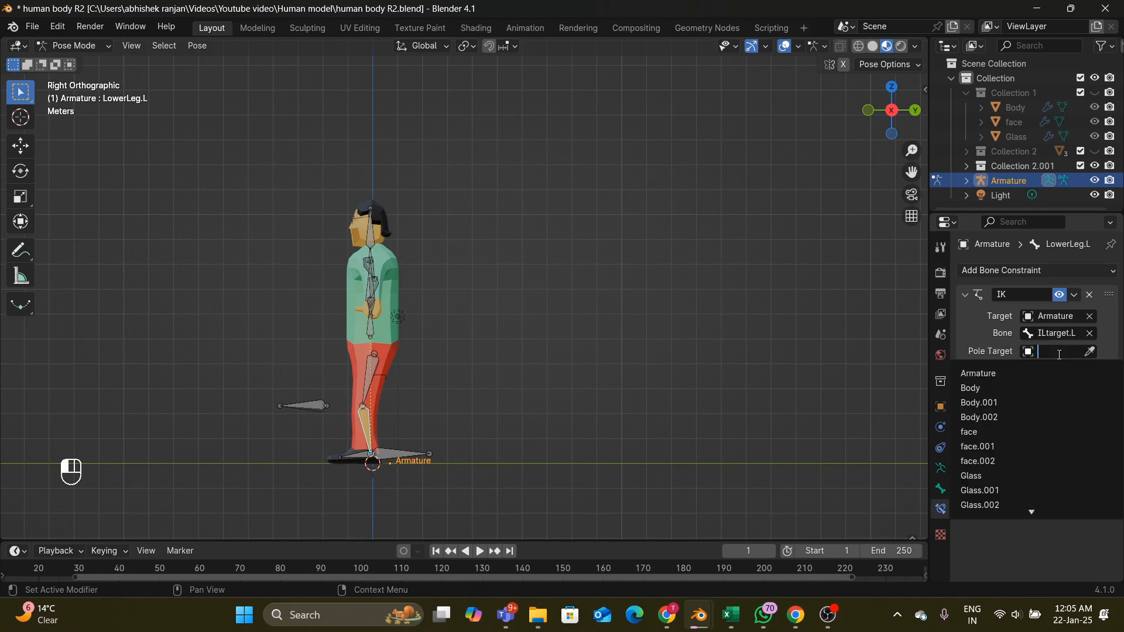
pyautogui.click(1029, 372)
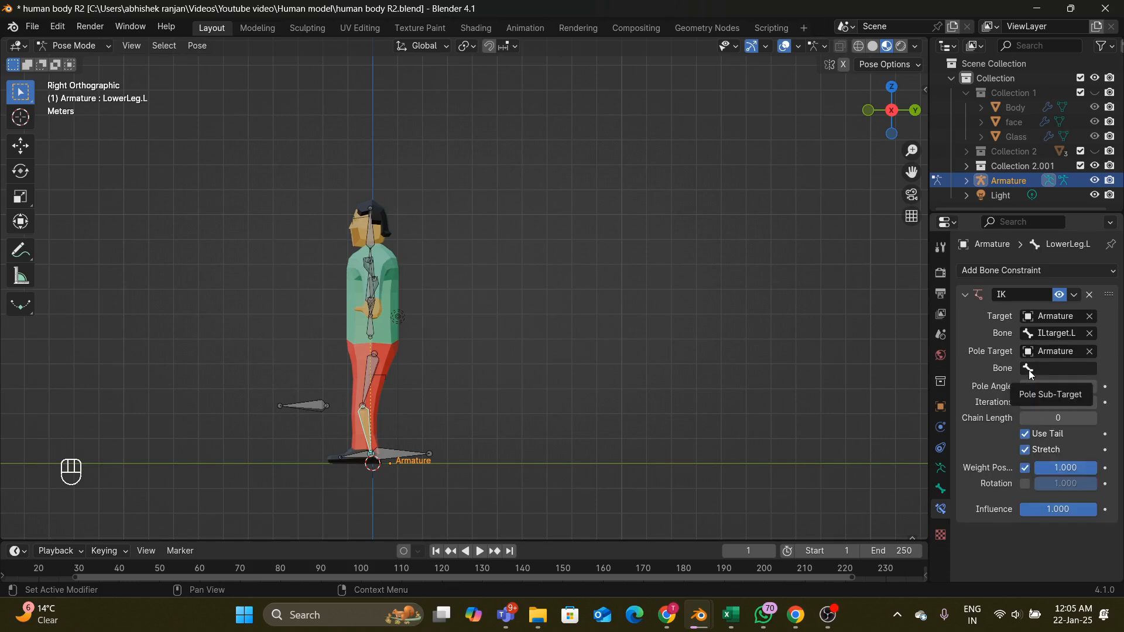
pyautogui.click(1056, 370)
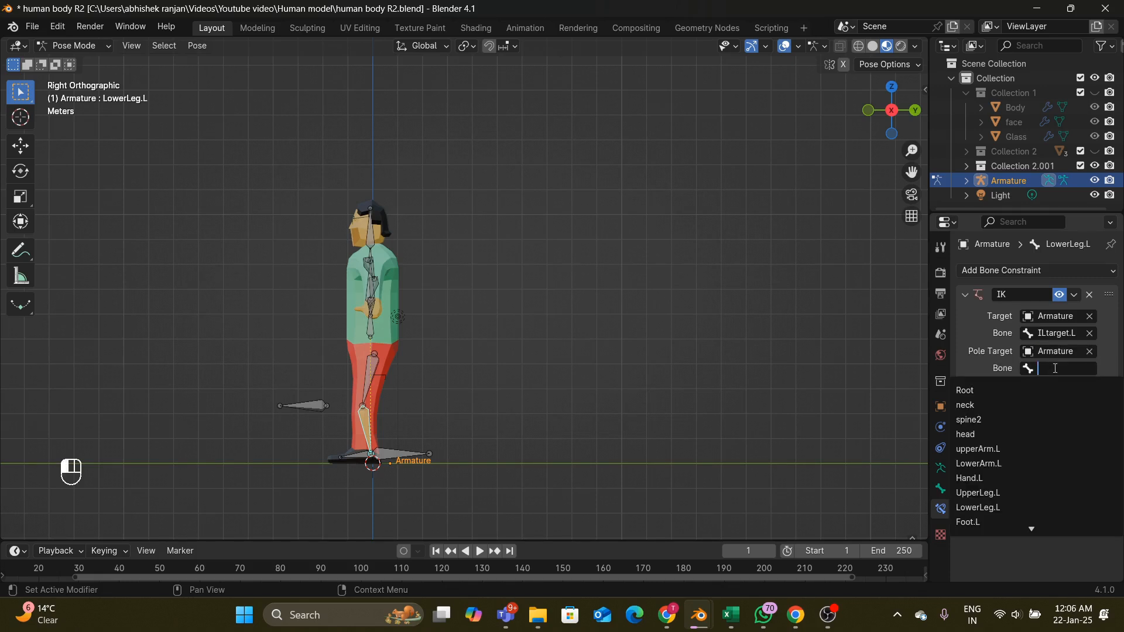
pyautogui.write('i')
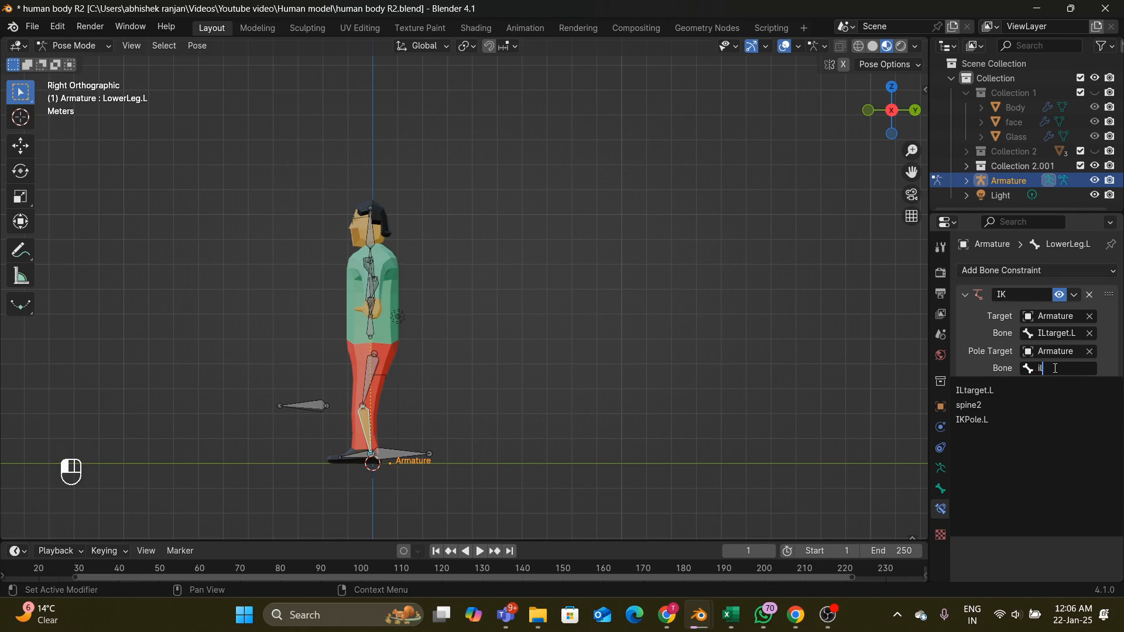
pyautogui.click(1000, 422)
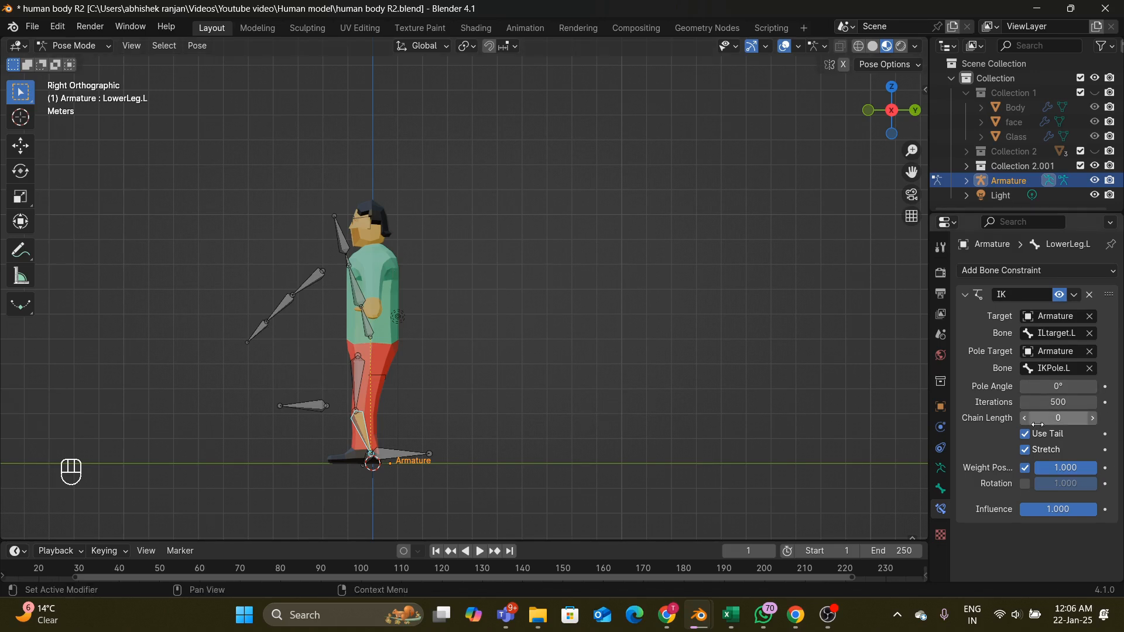
# - Set the IK constraint's Chain Length to 2
pyautogui.click(1059, 419)
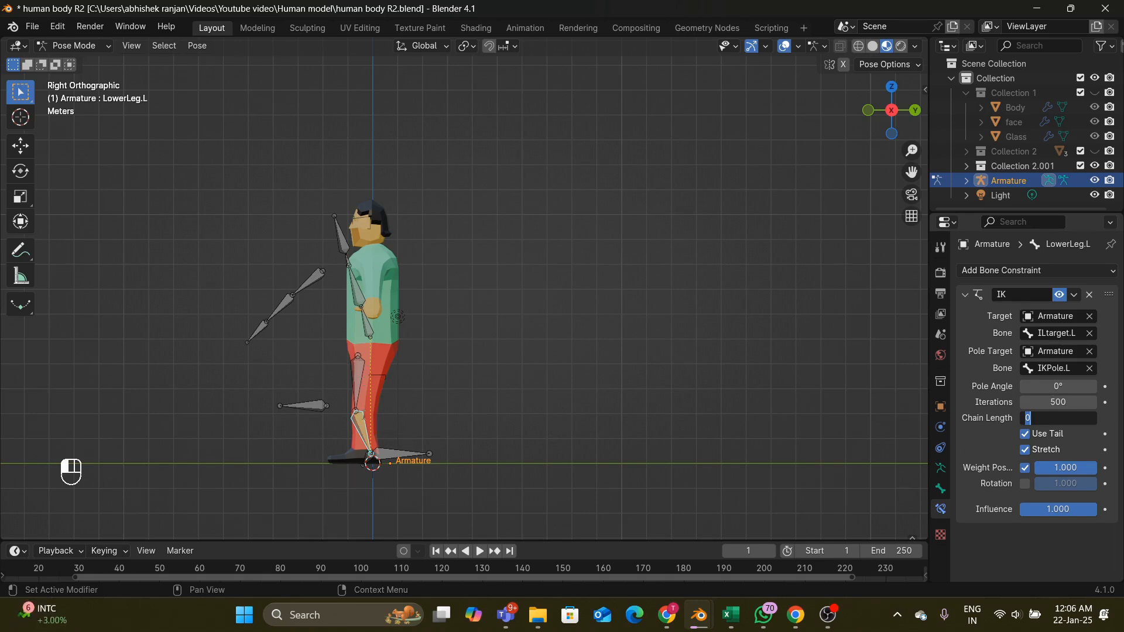
pyautogui.click(1054, 402)
pyautogui.click(1070, 420)
pyautogui.write('2')
pyautogui.press('Return')
# - Move the ILtarget.L bone upward and slightly forward to test how the left leg bends
pyautogui.moveTo(652, 333); pyautogui.dragTo(995, 432, button='middle')
pyautogui.moveTo(823, 399); pyautogui.dragTo(736, 406, button='middle')
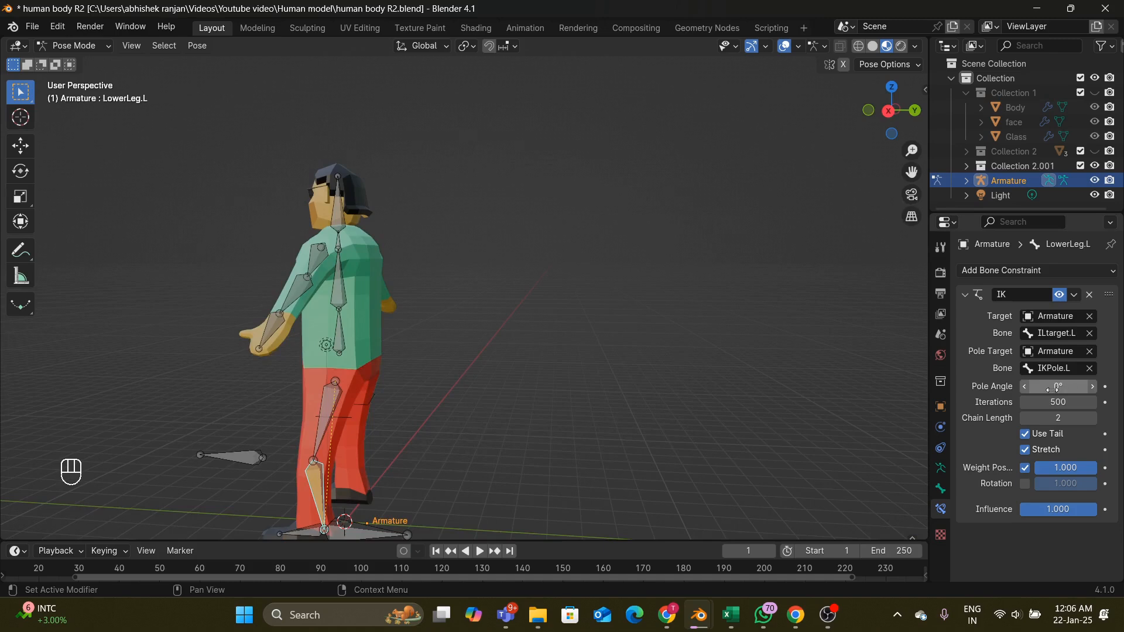
pyautogui.scroll(-5, 740, 463)
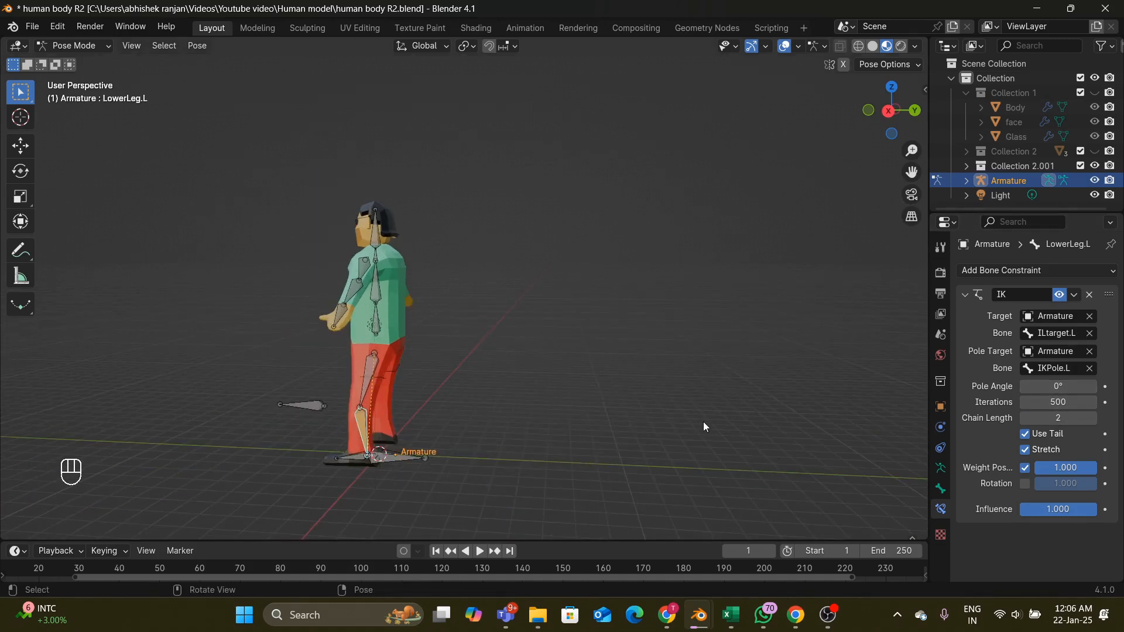
pyautogui.moveTo(704, 421); pyautogui.dragTo(747, 430, button='middle')
pyautogui.scroll(-1, 746, 431)
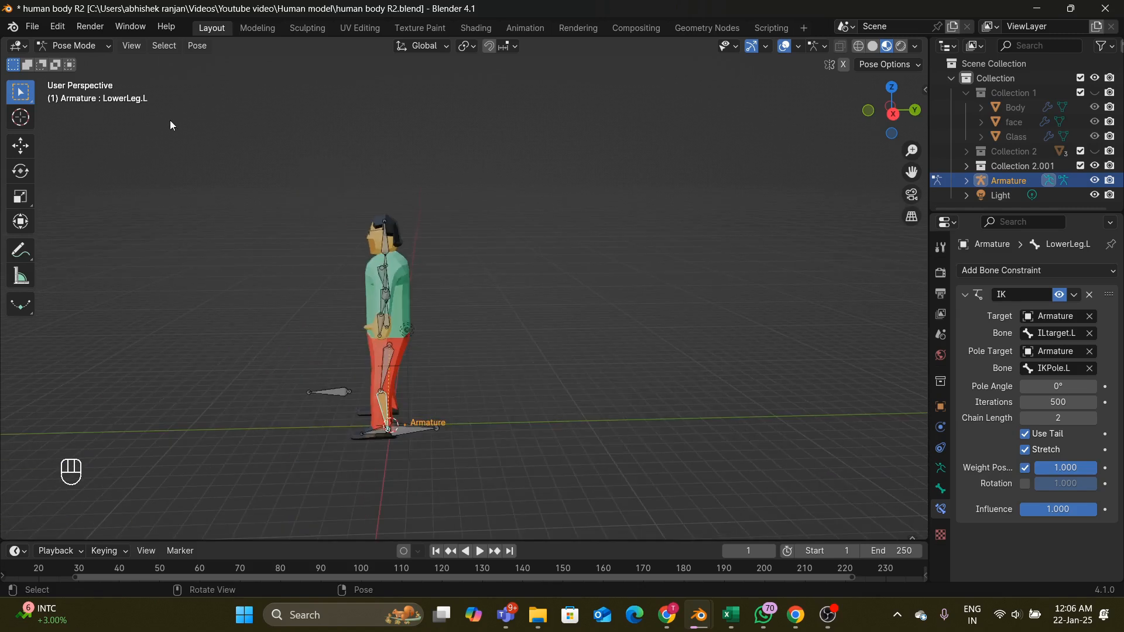
pyautogui.click(84, 45)
pyautogui.click(412, 434)
pyautogui.press('g')
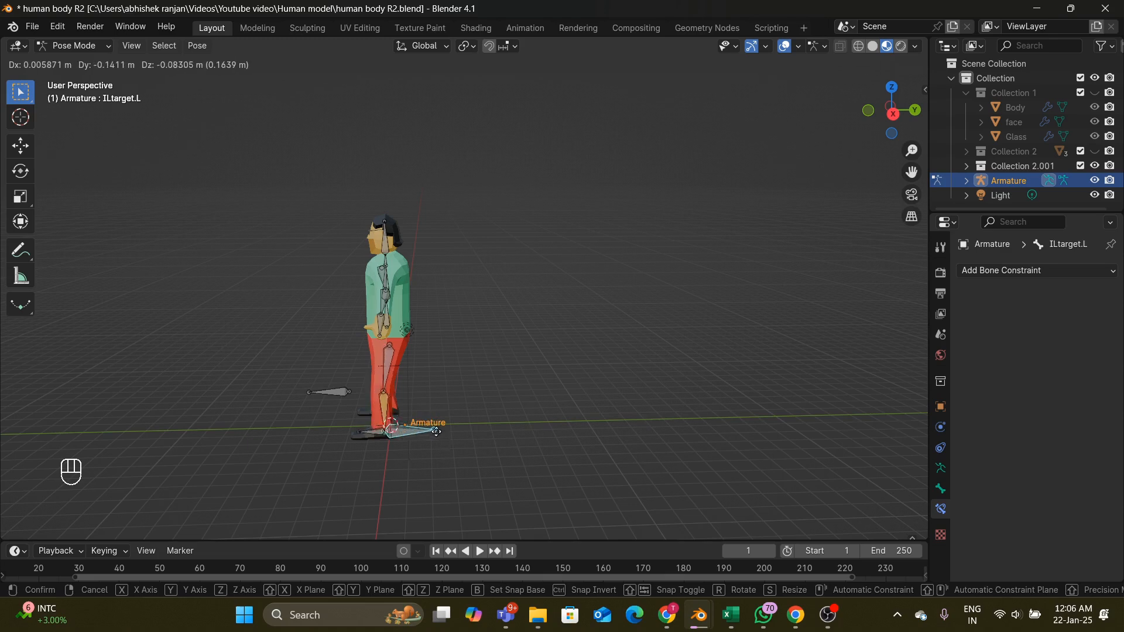
pyautogui.click(443, 406)
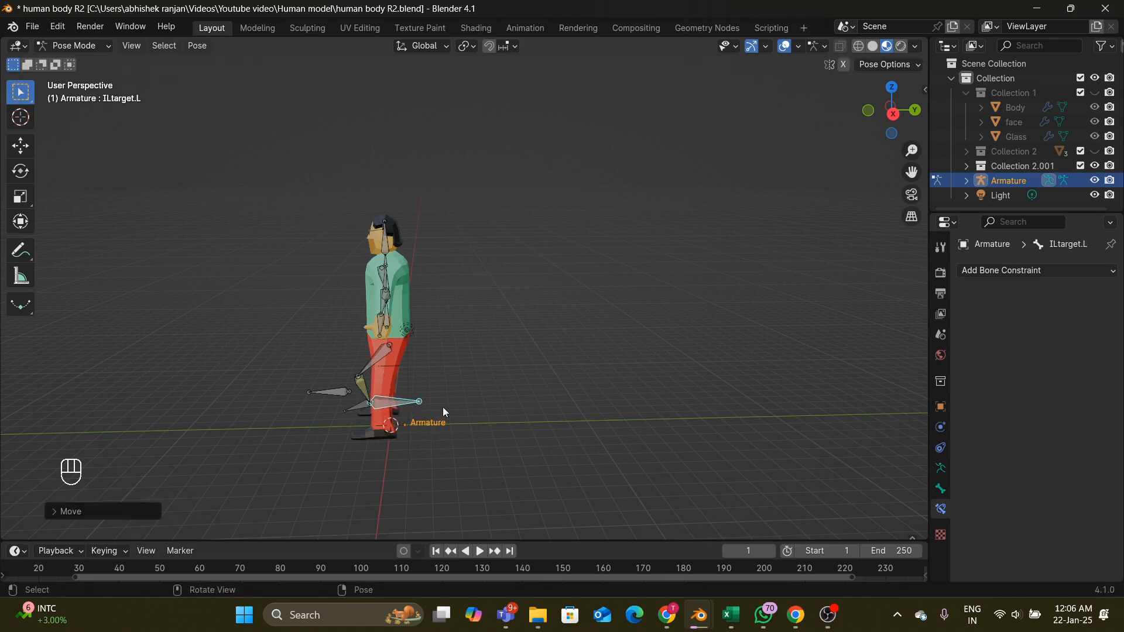
# - Rotate the Root bone freely to test how the upper body bones follow
pyautogui.moveTo(442, 406); pyautogui.dragTo(670, 379, button='middle')
pyautogui.click(407, 337)
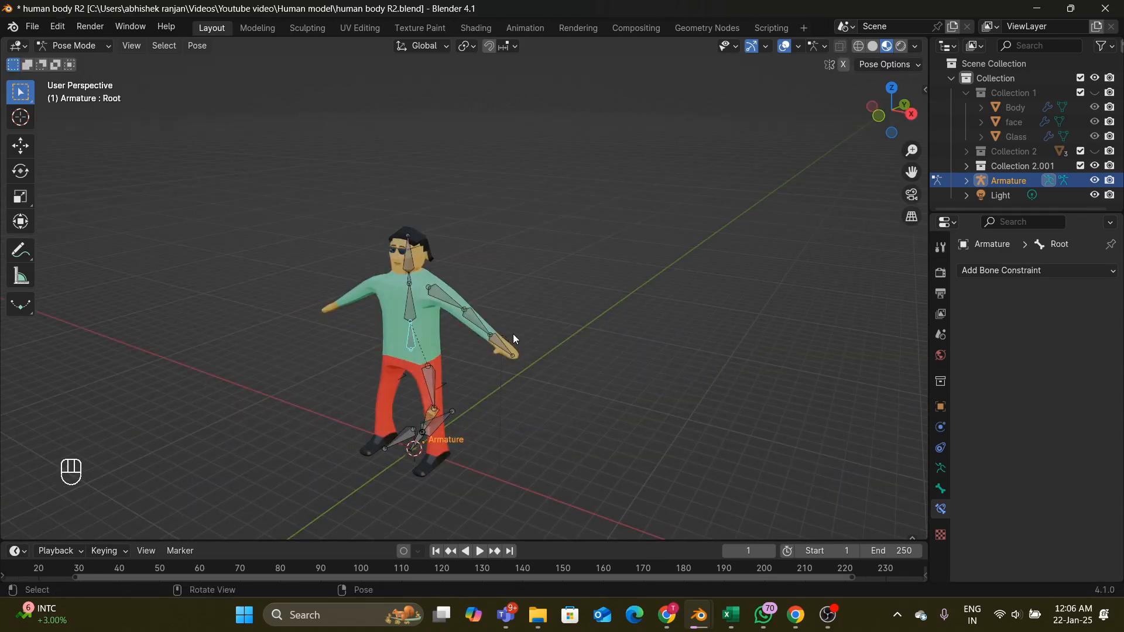
pyautogui.press('r')
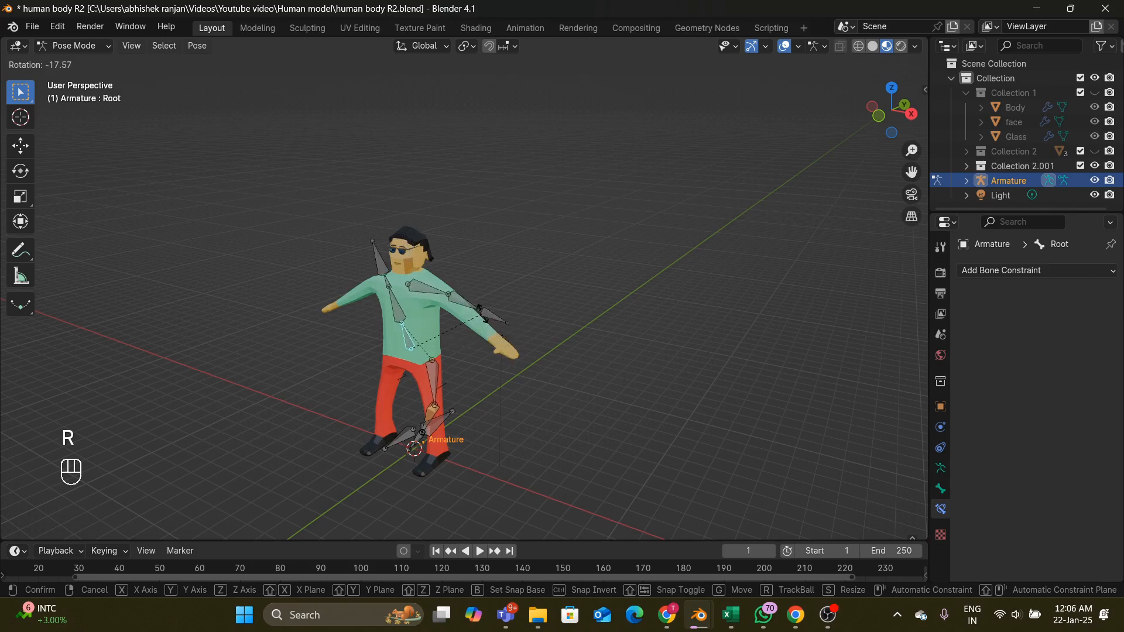
pyautogui.click(484, 339)
# - Rotate the Root bone around the global Y axis and around the global X axis to test the rig
pyautogui.moveTo(504, 335); pyautogui.dragTo(544, 311, button='middle')
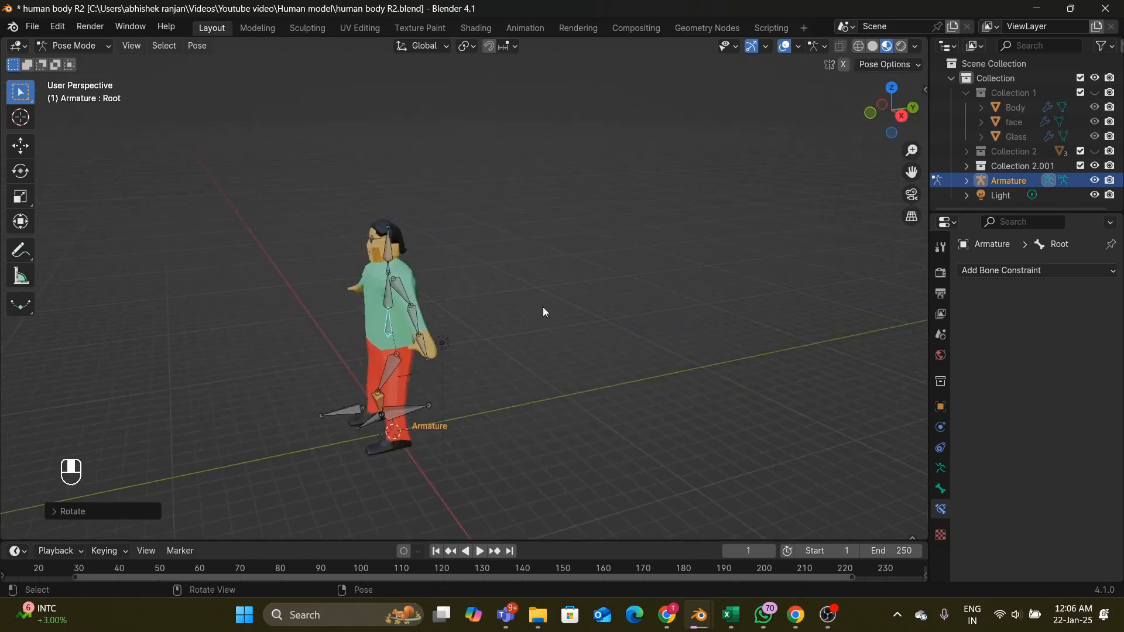
pyautogui.press('r')
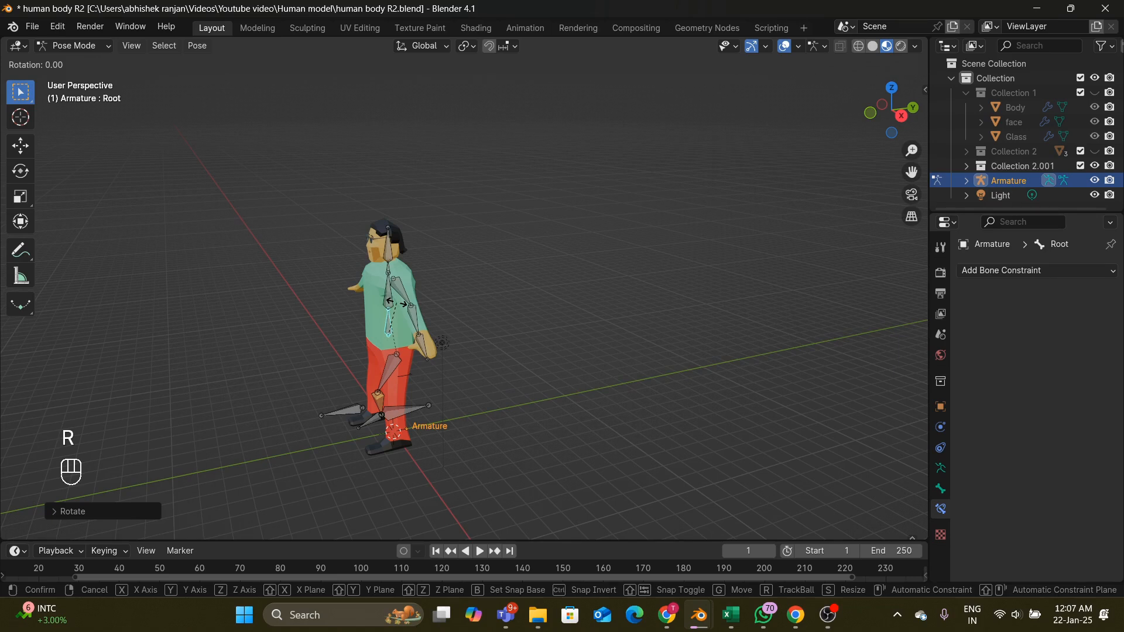
pyautogui.press('y')
pyautogui.click(403, 337)
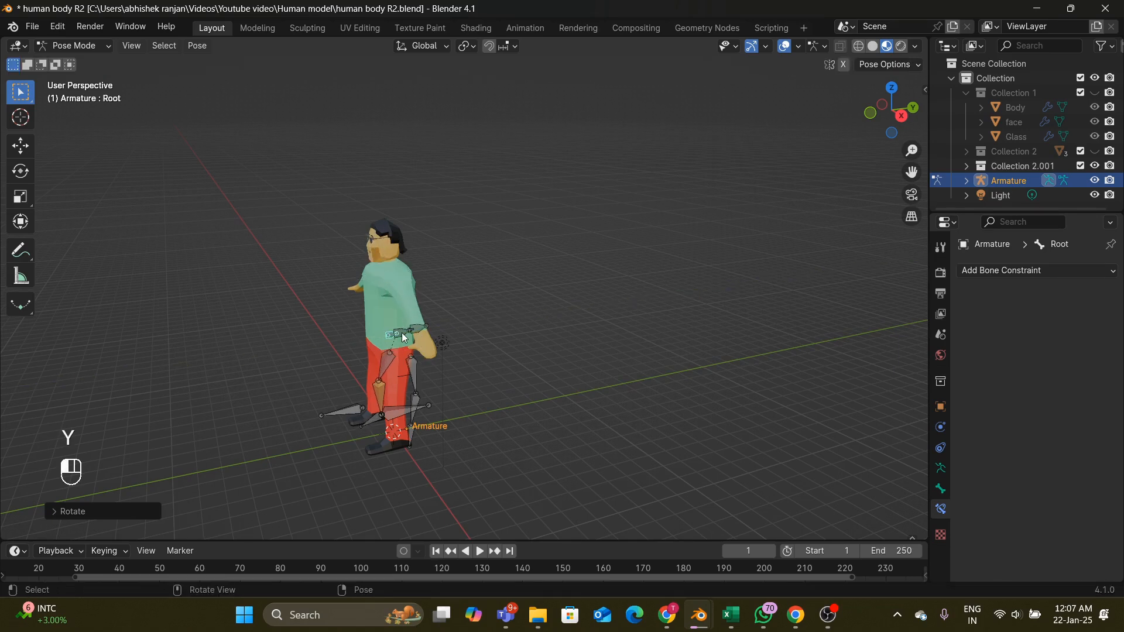
pyautogui.press('r')
pyautogui.press('x')
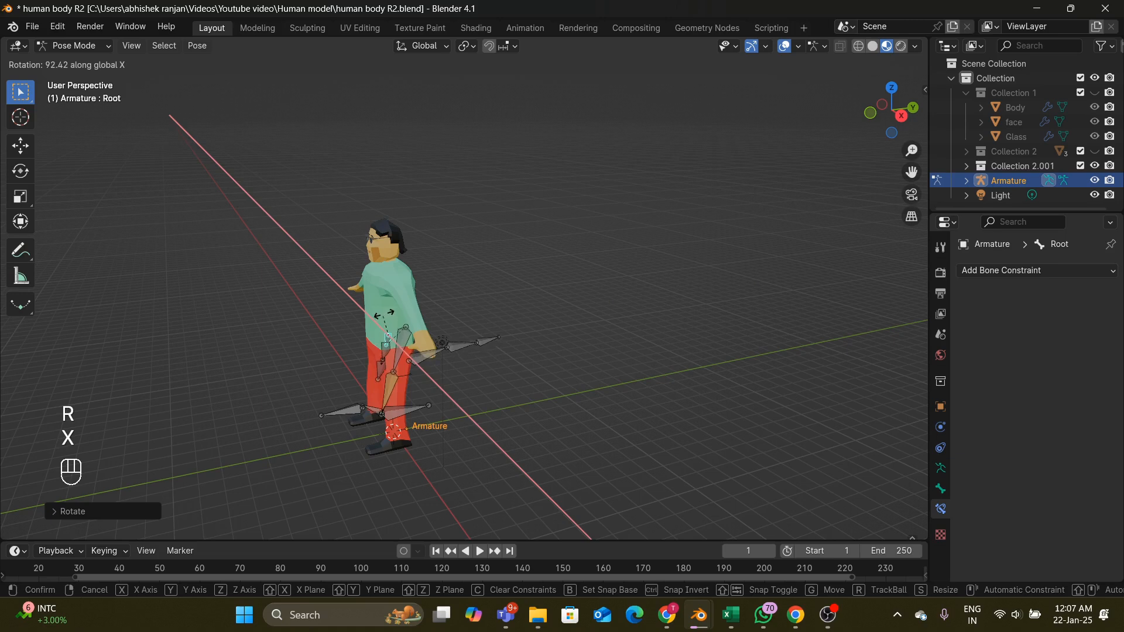
pyautogui.click(424, 310)
# - Select all bones in the armature and clear their rotation and location to return to the rest pose
pyautogui.moveTo(423, 310); pyautogui.dragTo(671, 373, button='middle')
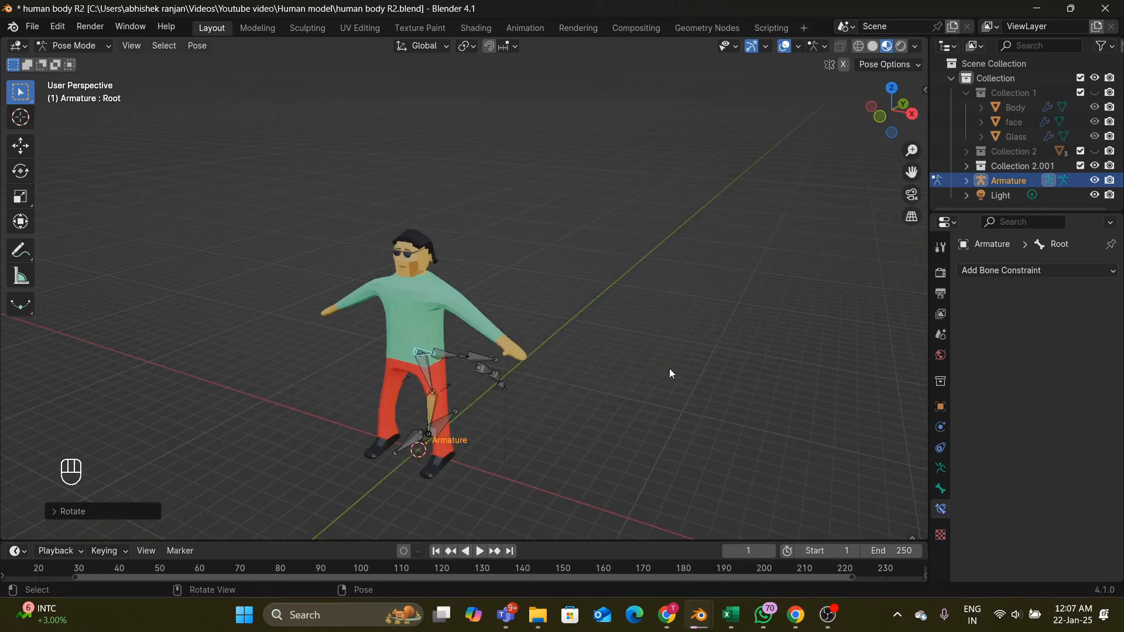
pyautogui.press('a')
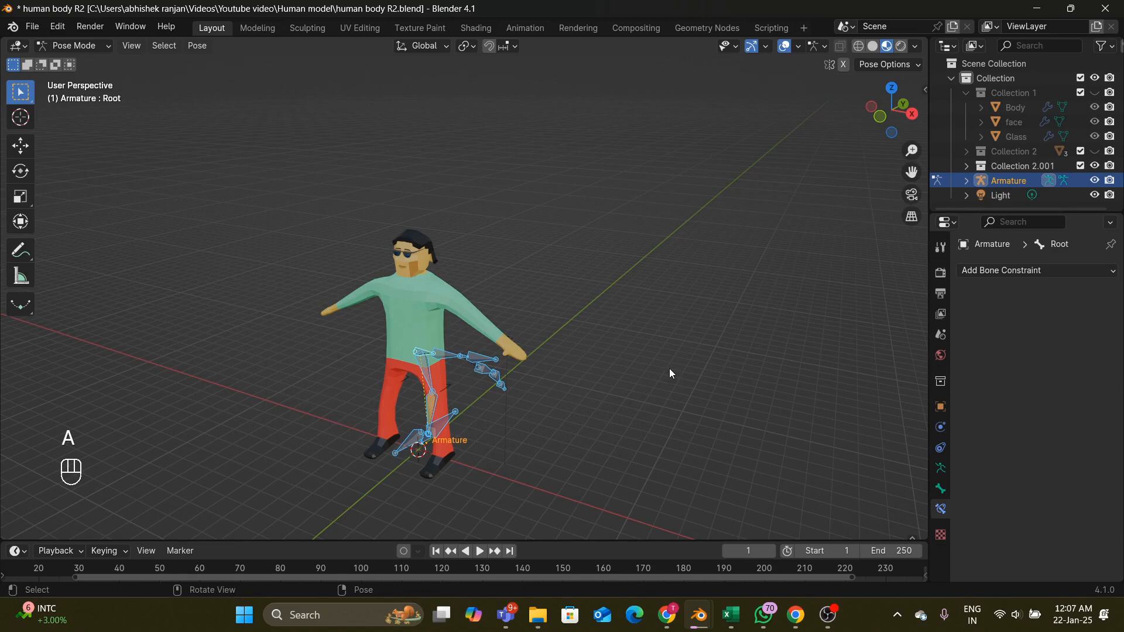
pyautogui.hotkey('alt', 'r')
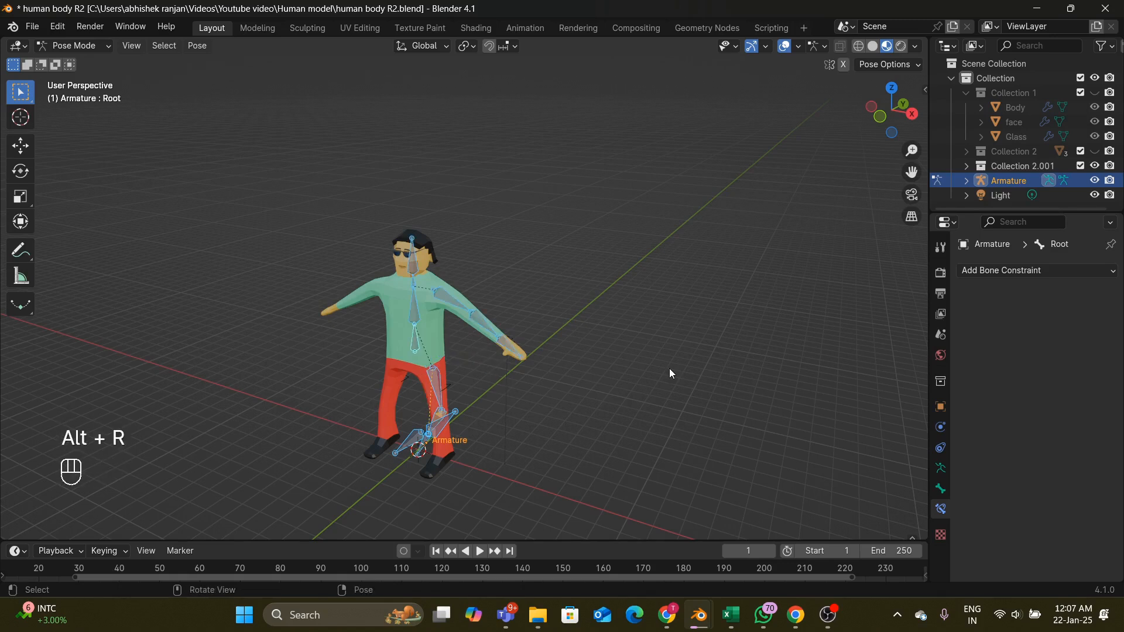
pyautogui.hotkey('alt', 'g')
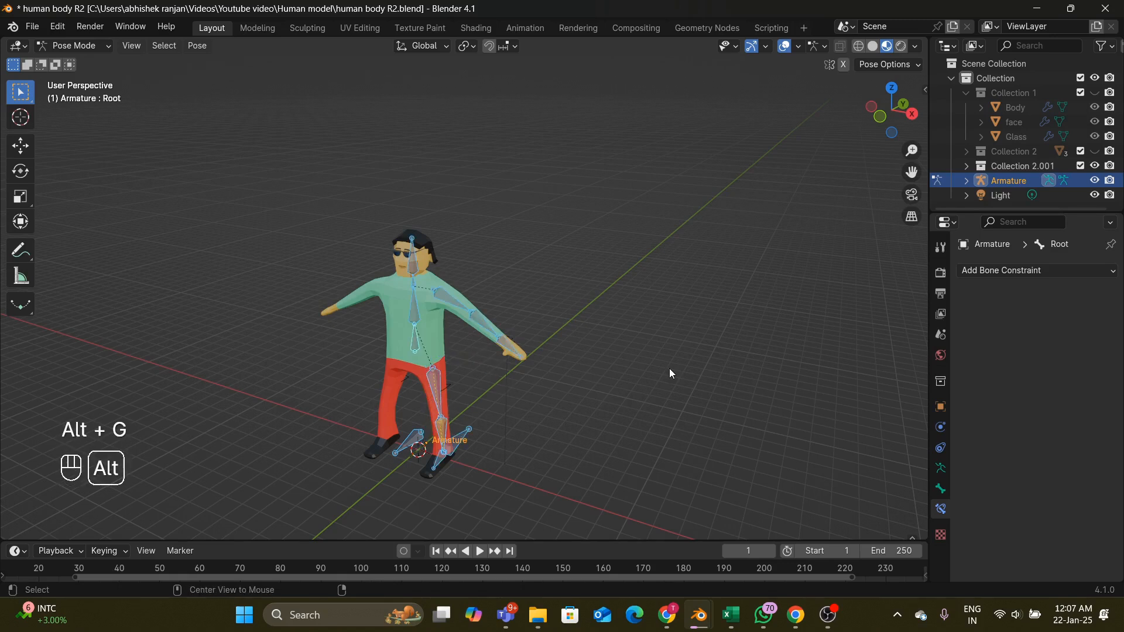
pyautogui.moveTo(664, 368); pyautogui.dragTo(766, 361, button='middle')
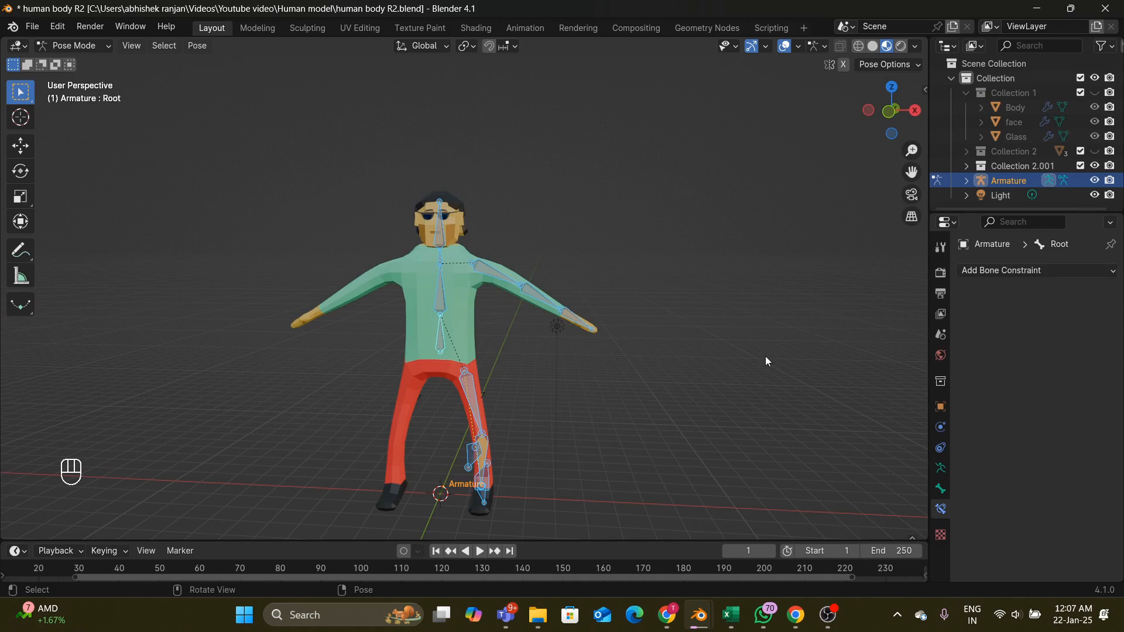
# - Switch the armature to Edit Mode and recalculate the roll of all bones to the View Axis from the front view
pyautogui.click(73, 46)
pyautogui.click(75, 61)
pyautogui.click(73, 46)
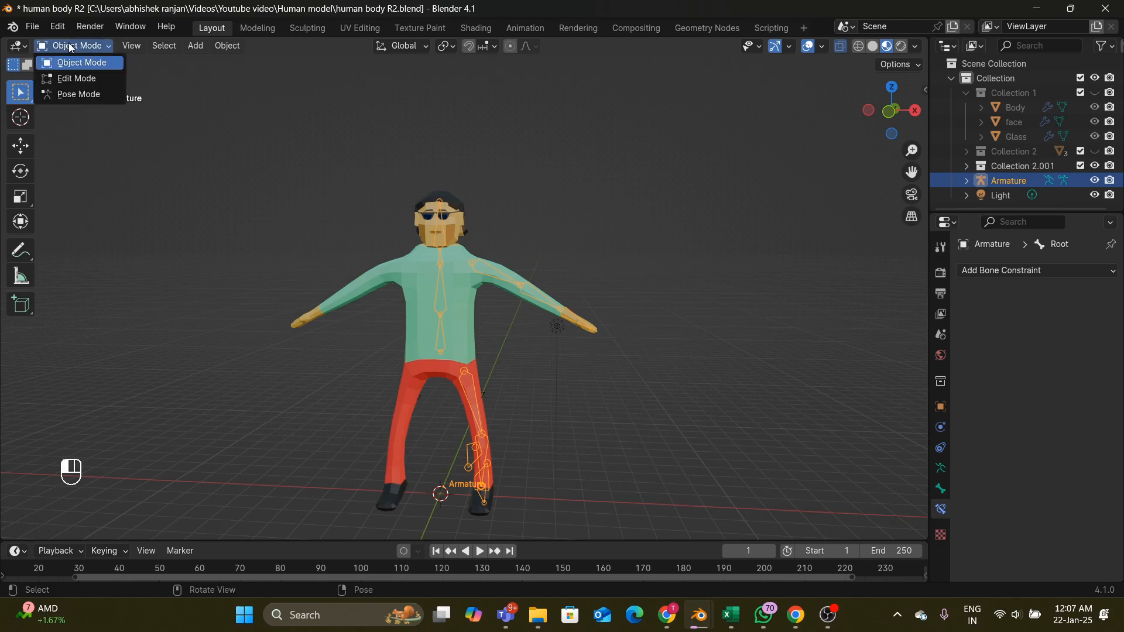
pyautogui.click(88, 79)
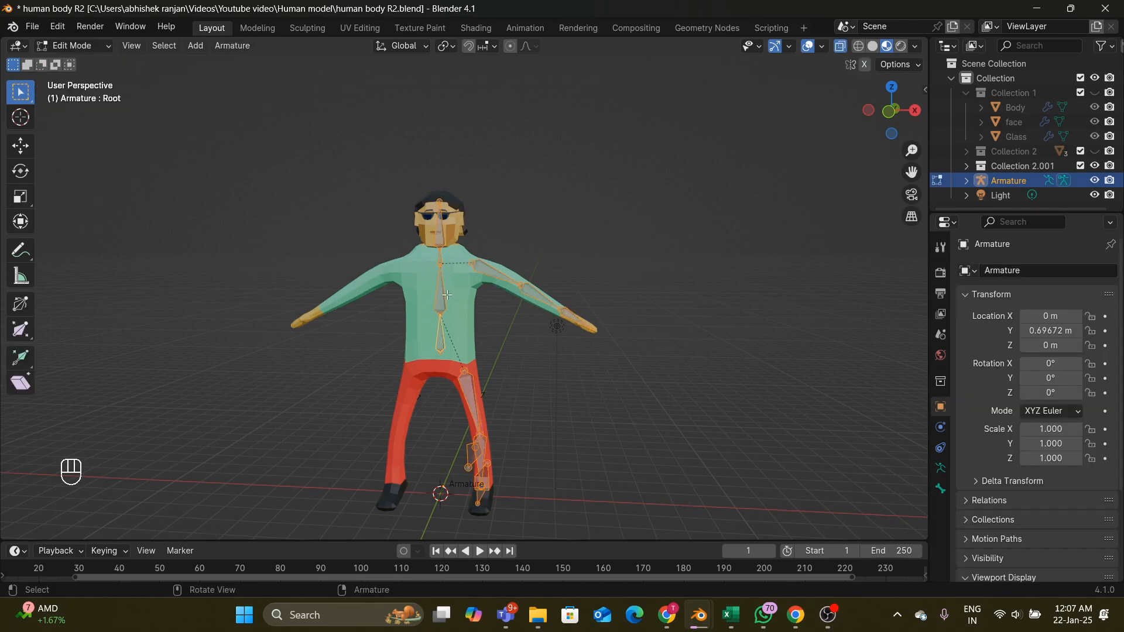
pyautogui.press('a')
pyautogui.press('KP_1')
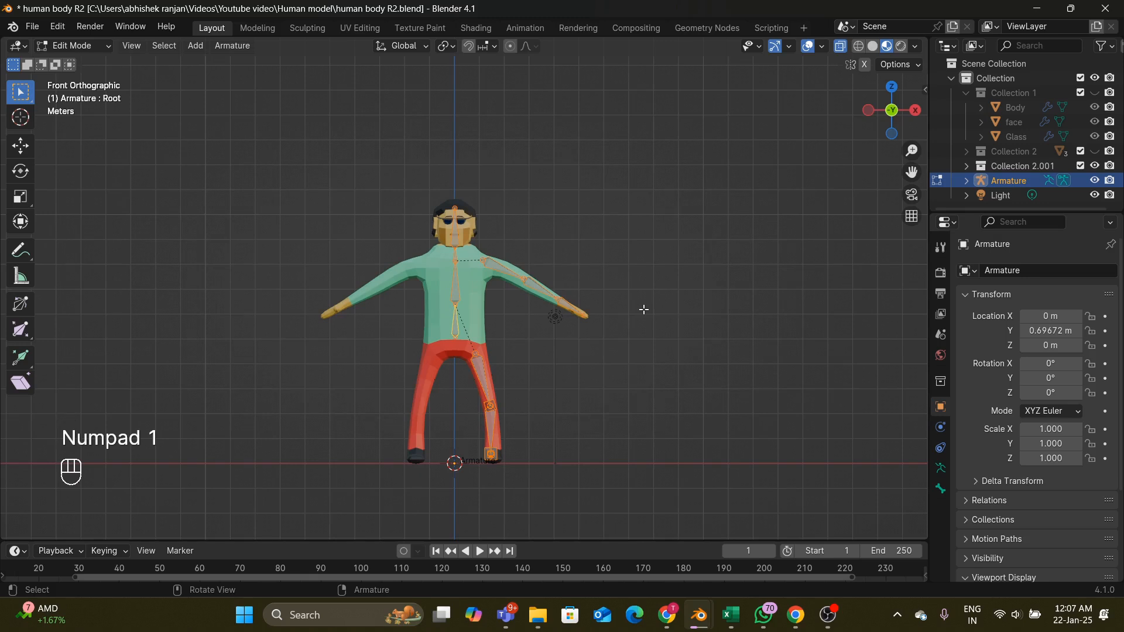
pyautogui.hotkey('shift', 'n')
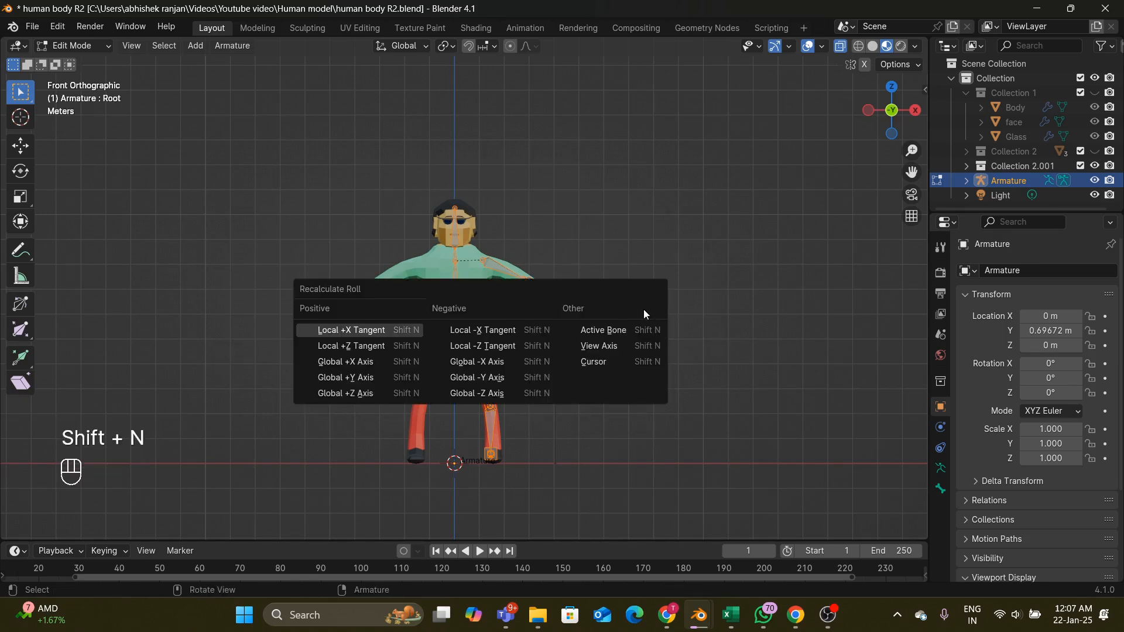
pyautogui.click(633, 347)
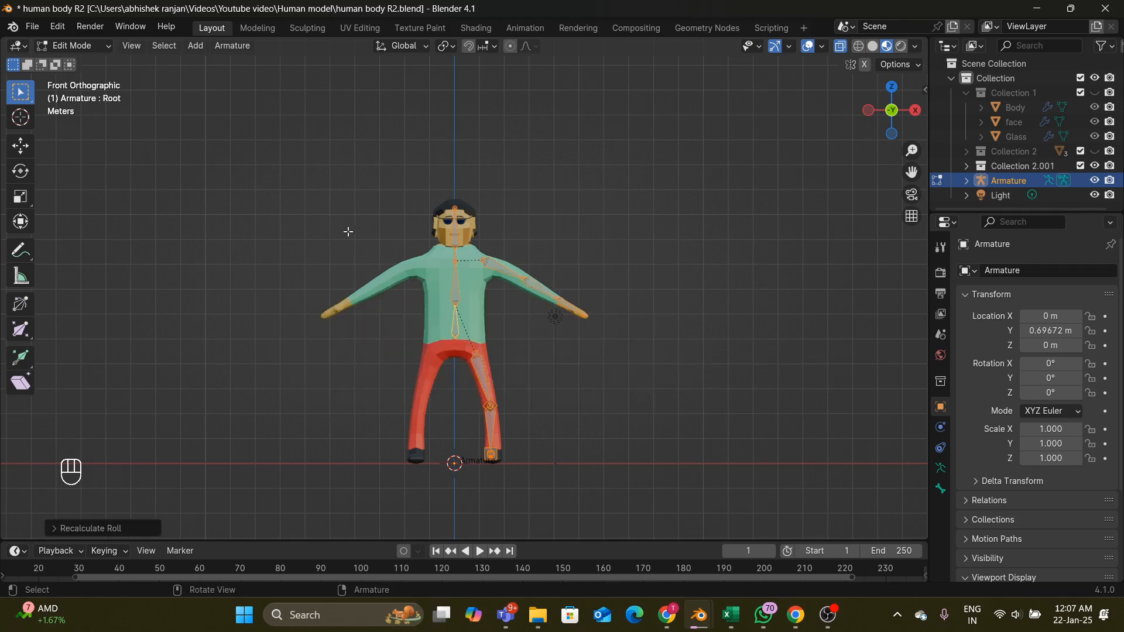
# - Symmetrize the selected bones to create the right arm and leg bones, and return to Pose Mode
pyautogui.click(230, 46)
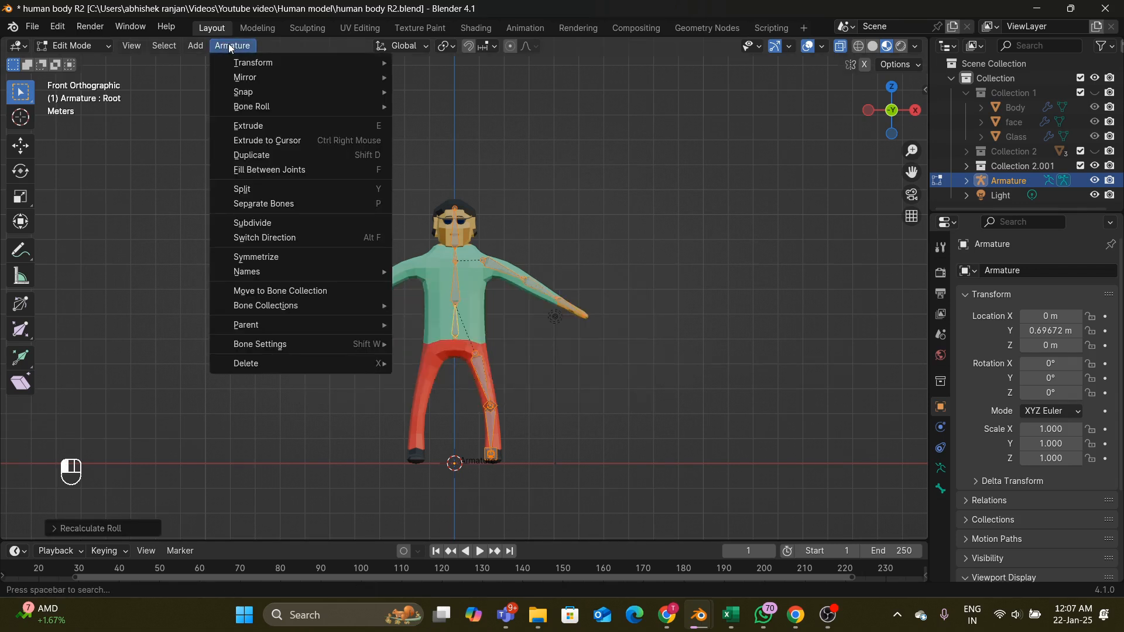
pyautogui.click(251, 261)
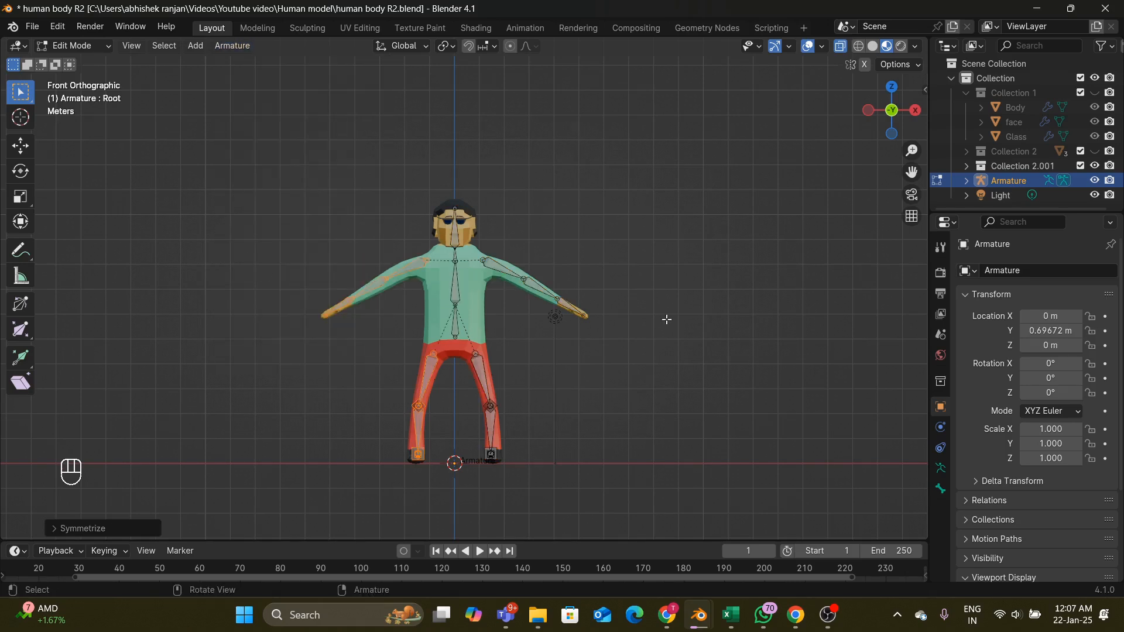
pyautogui.moveTo(666, 320); pyautogui.dragTo(582, 318, button='middle')
pyautogui.scroll(-2, 684, 311)
pyautogui.click(70, 45)
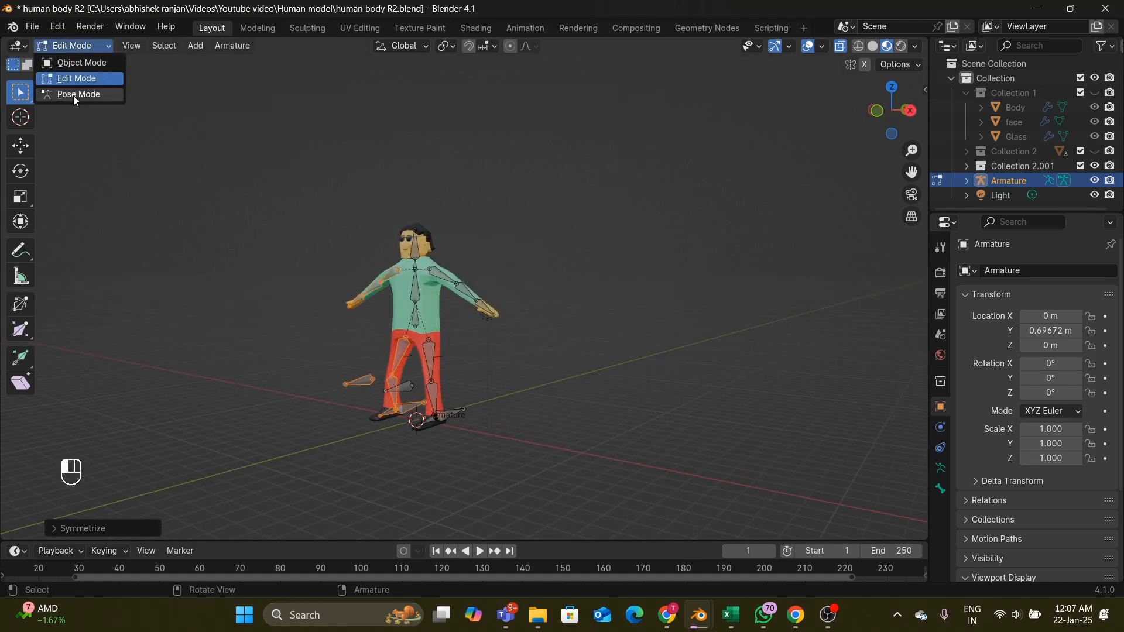
pyautogui.click(75, 95)
# - Move the ILtarget.R bone to test the right leg's IK, and clear the rotation and location of all bones
pyautogui.moveTo(490, 167); pyautogui.dragTo(505, 338, button='middle')
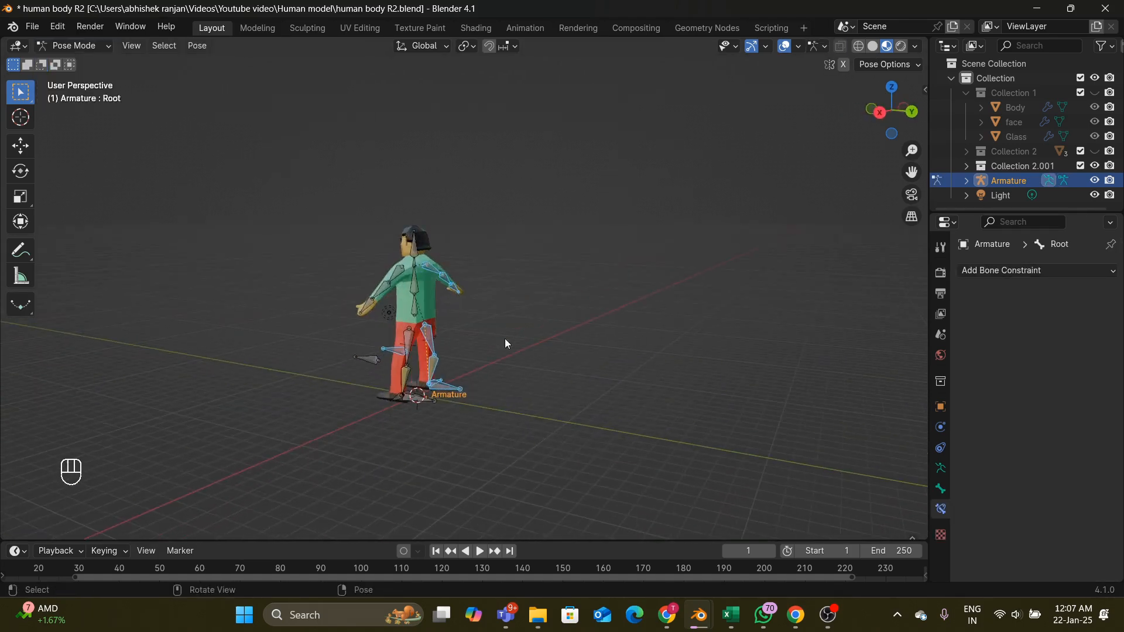
pyautogui.click(461, 392)
pyautogui.moveTo(461, 392); pyautogui.dragTo(568, 371, button='middle')
pyautogui.press('g')
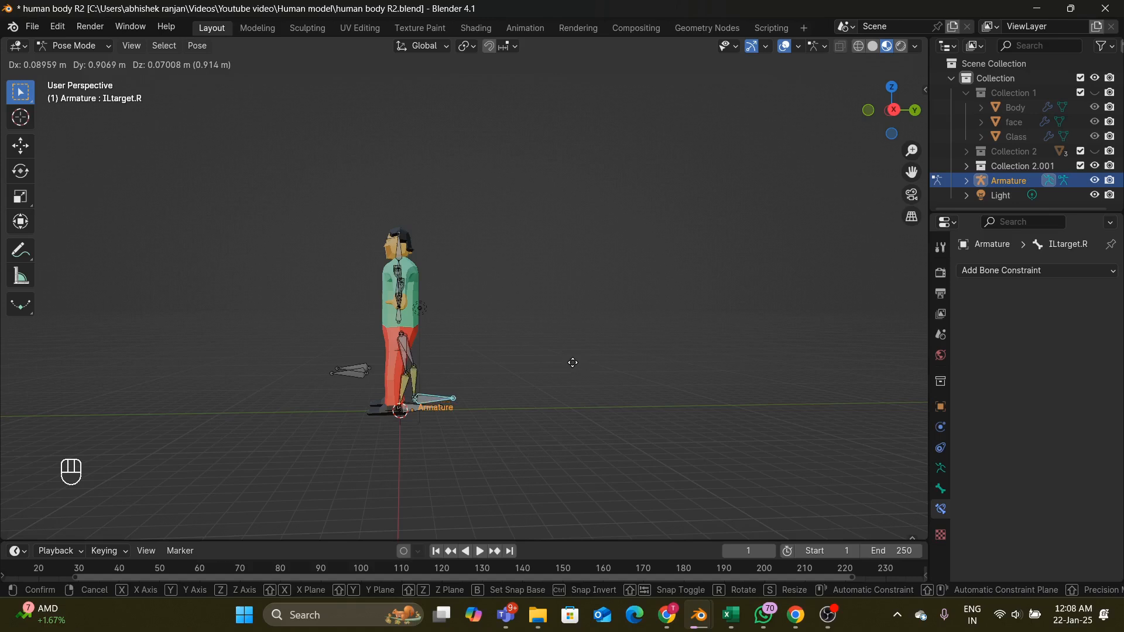
pyautogui.click(585, 382)
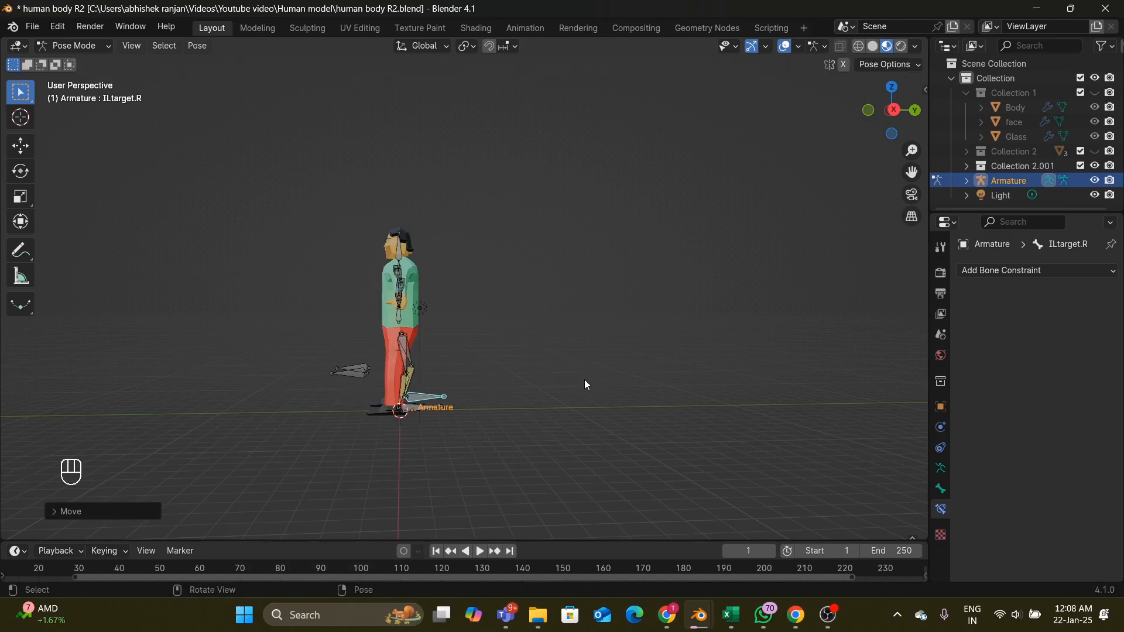
pyautogui.press('KP_1')
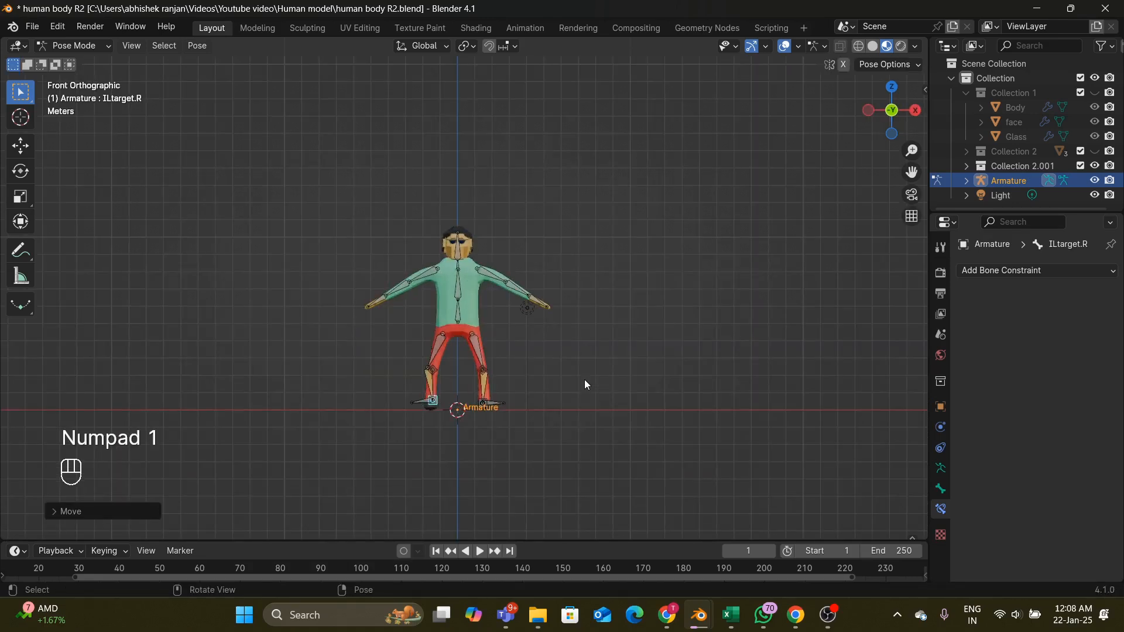
pyautogui.press('a')
pyautogui.hotkey('alt', 'r')
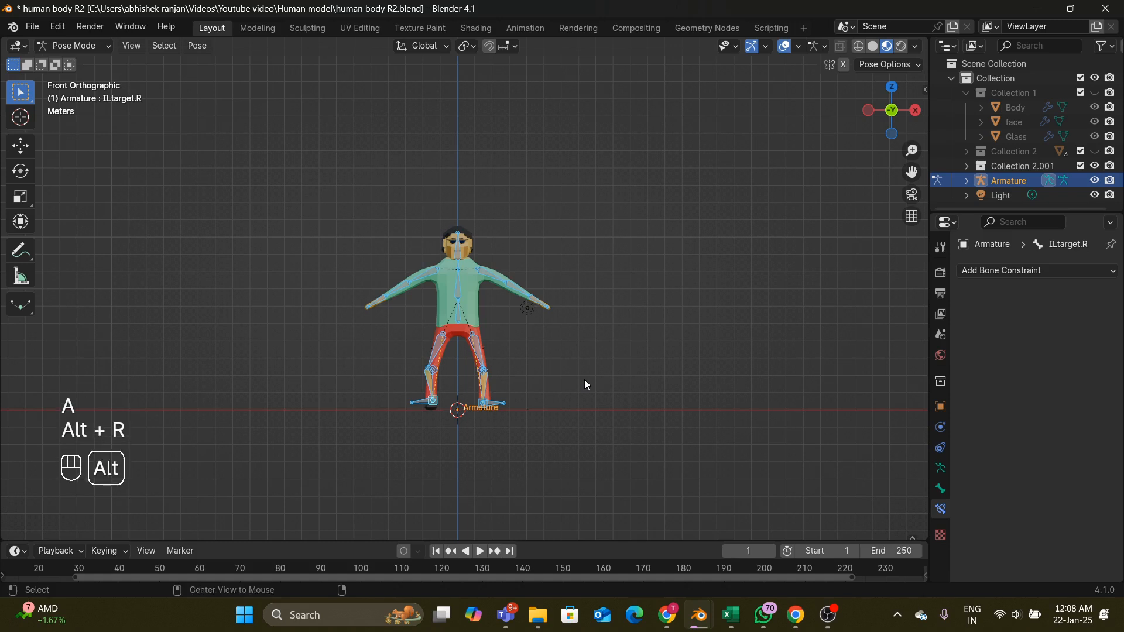
pyautogui.hotkey('alt', 'g')
# - Select both IKPole bones and move them about 1.6 m along the negative global Y axis, farther in front of the knees
pyautogui.moveTo(585, 381); pyautogui.dragTo(302, 421, button='middle')
pyautogui.click(301, 420)
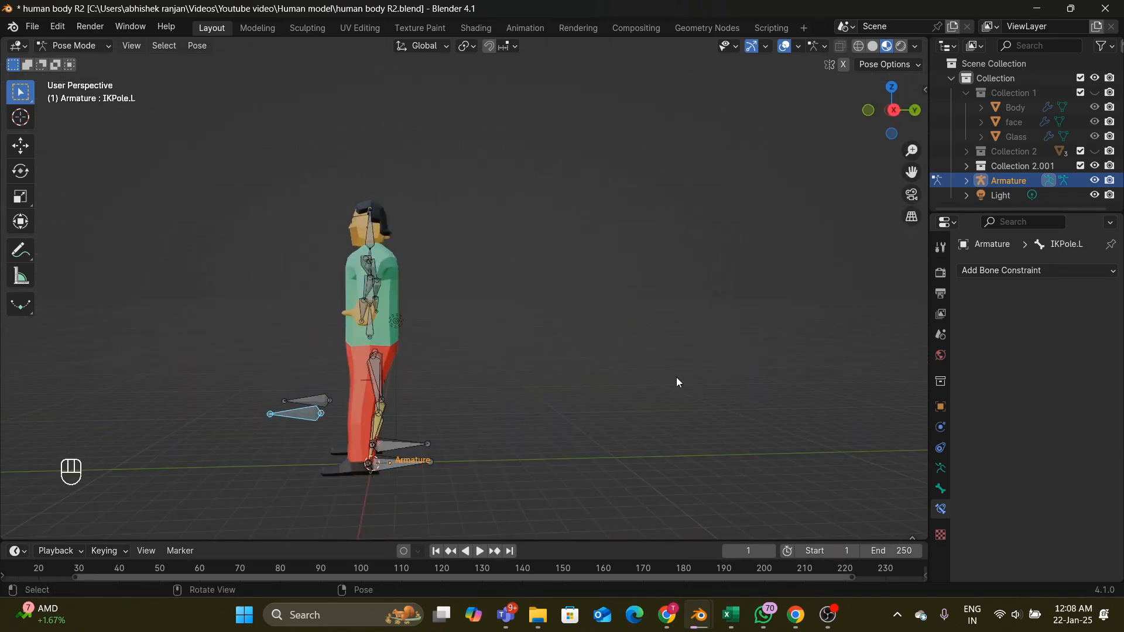
pyautogui.moveTo(678, 381); pyautogui.dragTo(563, 398, button='middle')
pyautogui.moveTo(288, 367); pyautogui.dragTo(343, 417)
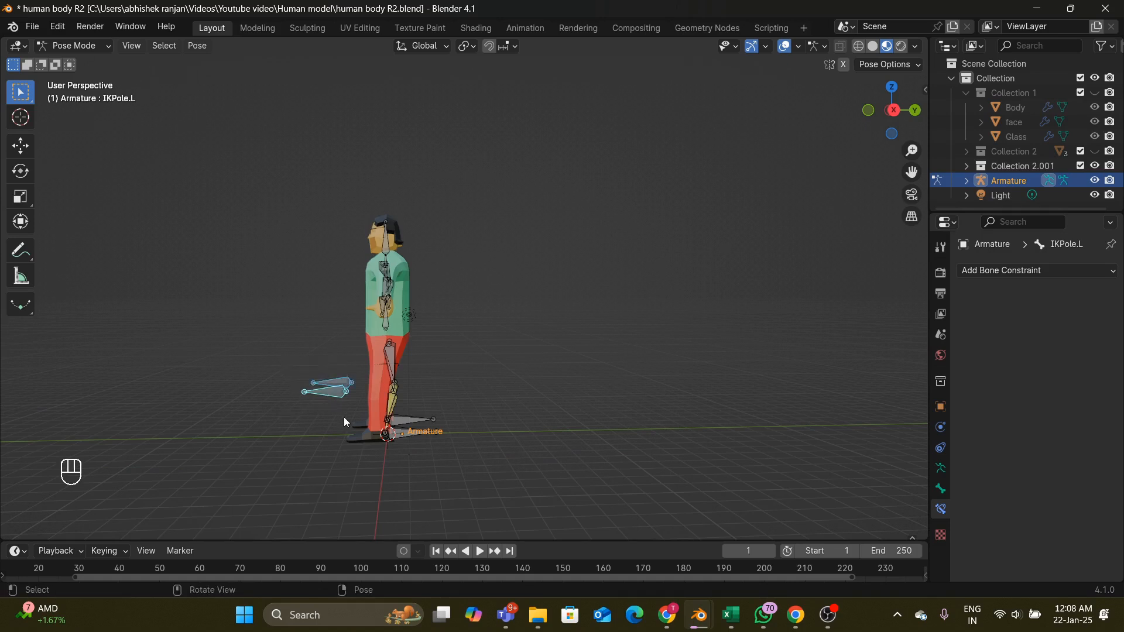
pyautogui.moveTo(343, 416); pyautogui.dragTo(549, 394, button='middle')
pyautogui.moveTo(543, 433); pyautogui.dragTo(542, 422, button='middle')
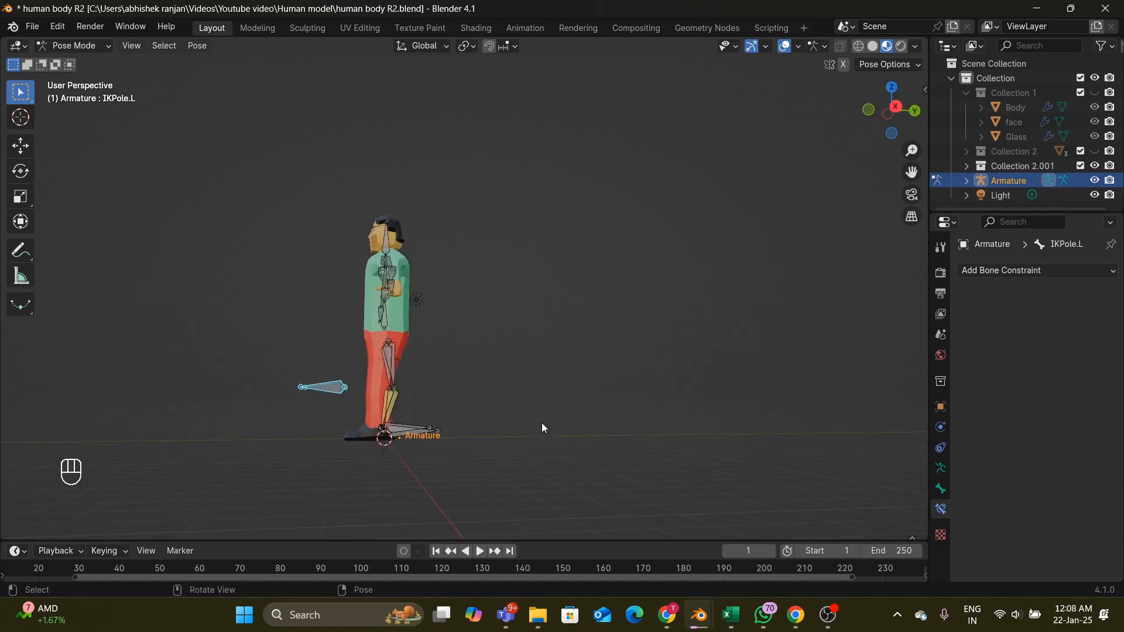
pyautogui.press('g')
pyautogui.press('y')
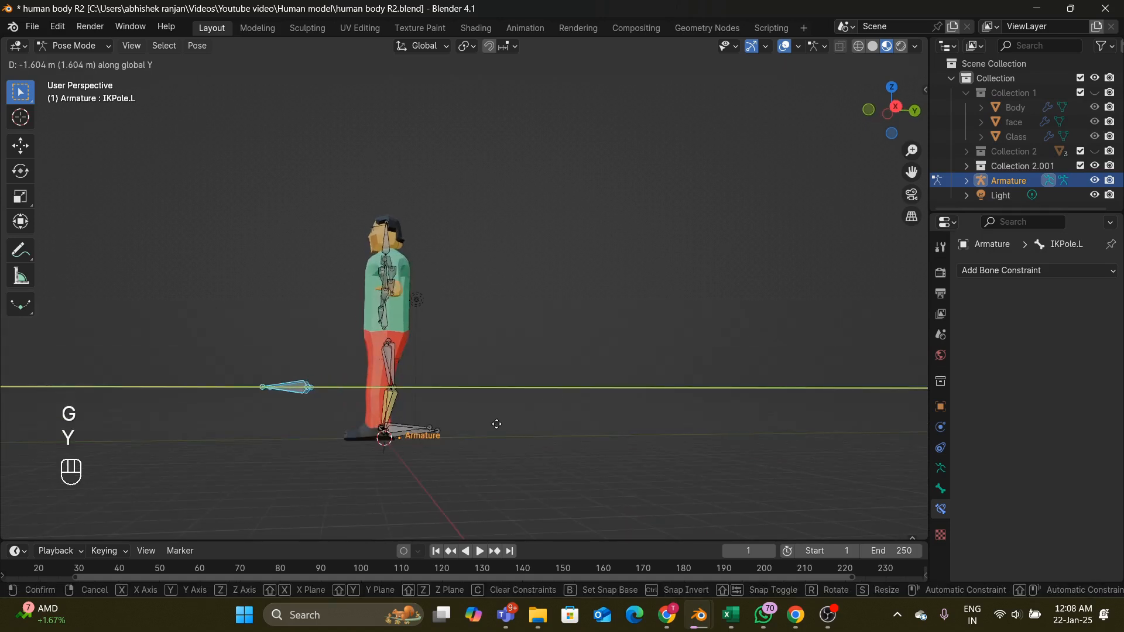
pyautogui.click(500, 422)
# - Try a Pole Angle of 180° in the IK constraint of the LowerLeg.L bone and inspect the knee from the front
pyautogui.moveTo(625, 414); pyautogui.dragTo(338, 302, button='middle')
pyautogui.scroll(3, 446, 386)
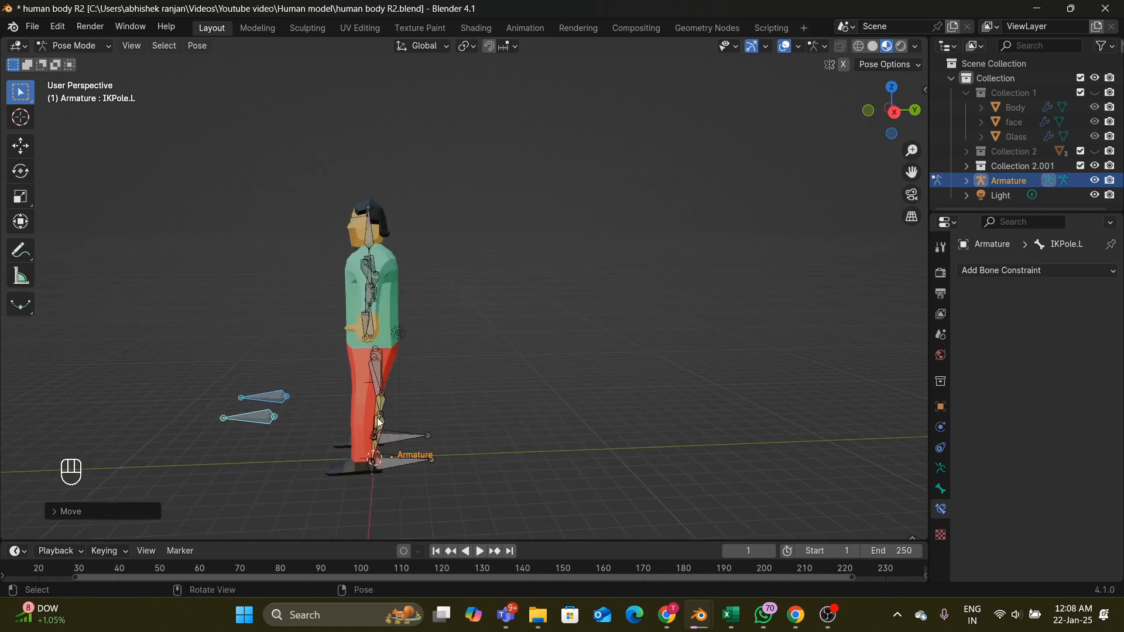
pyautogui.click(378, 391)
pyautogui.click(400, 466)
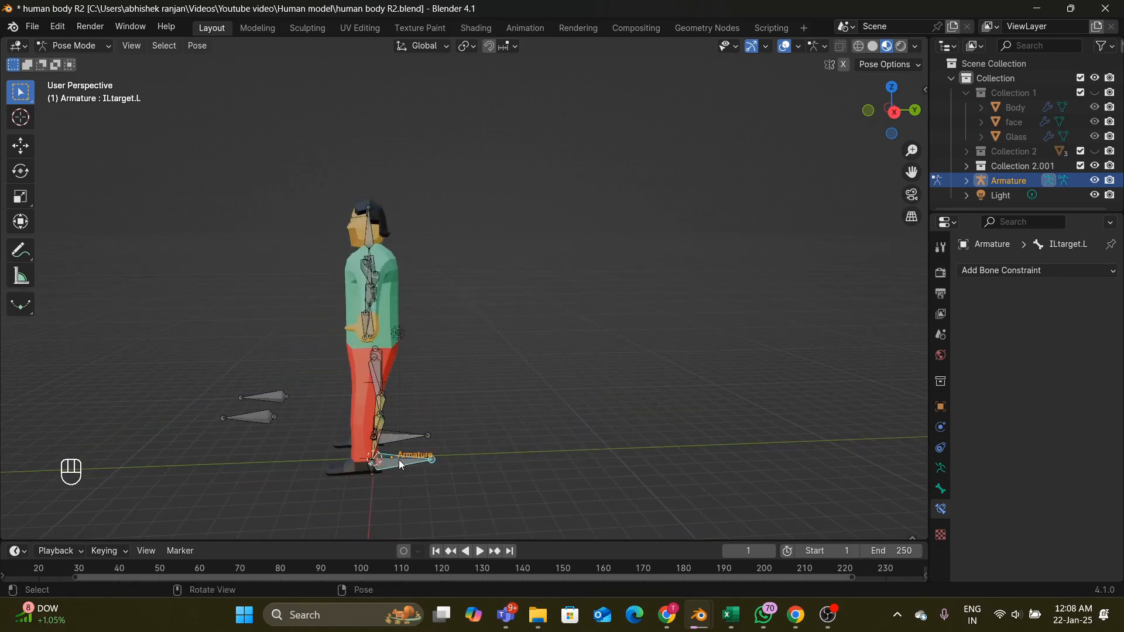
pyautogui.moveTo(475, 467); pyautogui.dragTo(577, 462, button='middle')
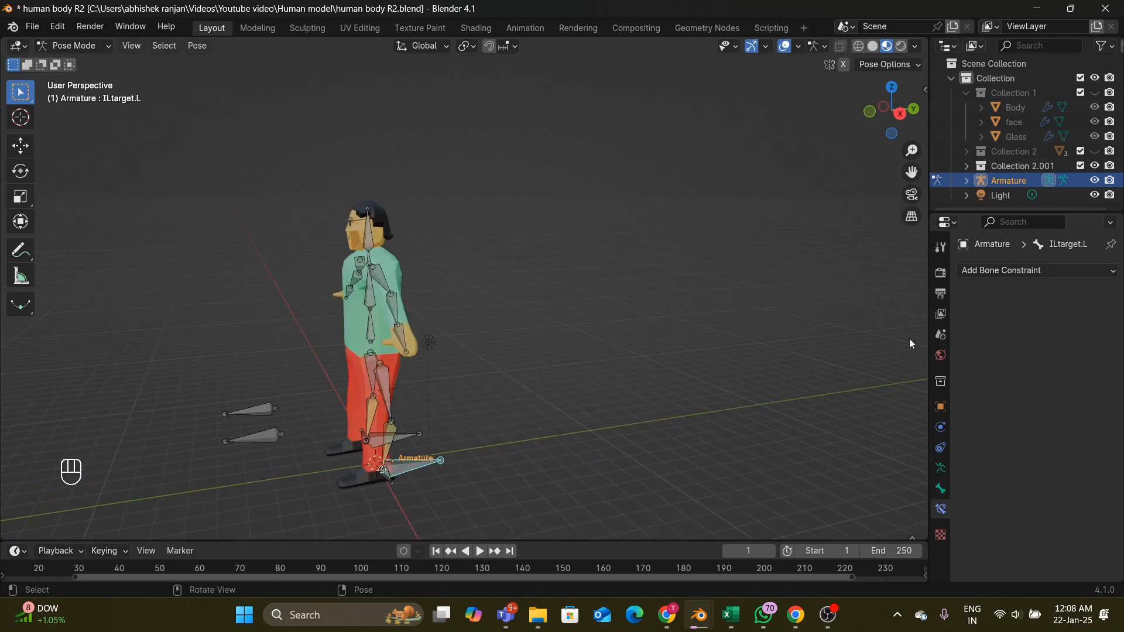
pyautogui.scroll(1, 539, 417)
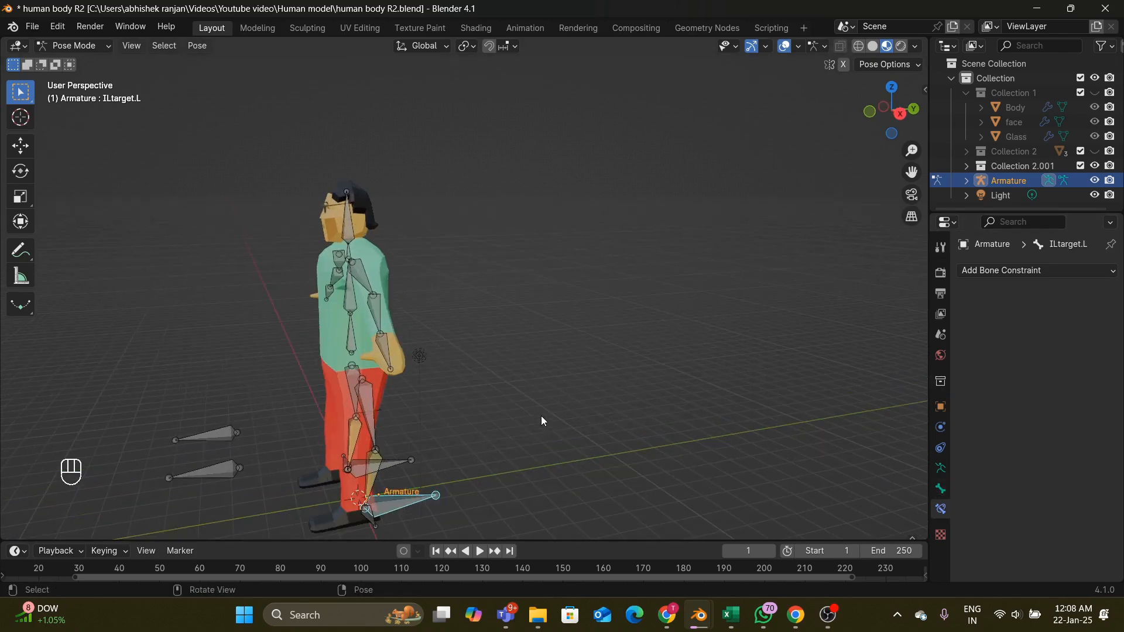
pyautogui.scroll(-3, 537, 413)
pyautogui.moveTo(600, 315); pyautogui.dragTo(353, 470, button='middle')
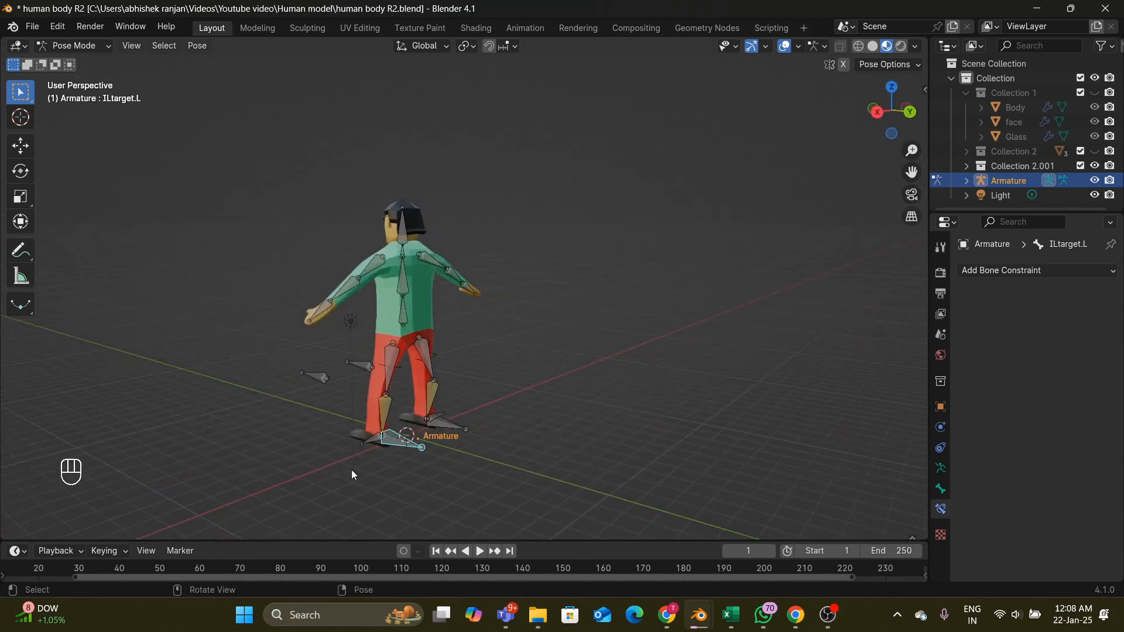
pyautogui.click(387, 409)
pyautogui.moveTo(465, 398); pyautogui.dragTo(801, 395, button='middle')
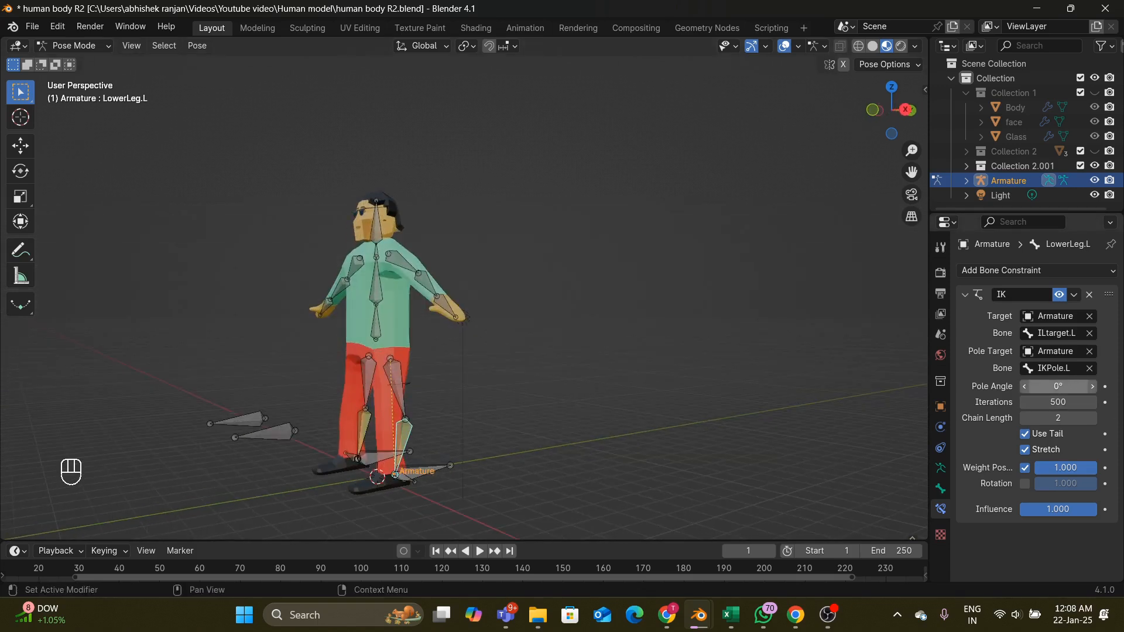
pyautogui.click(1065, 386)
pyautogui.write('18')
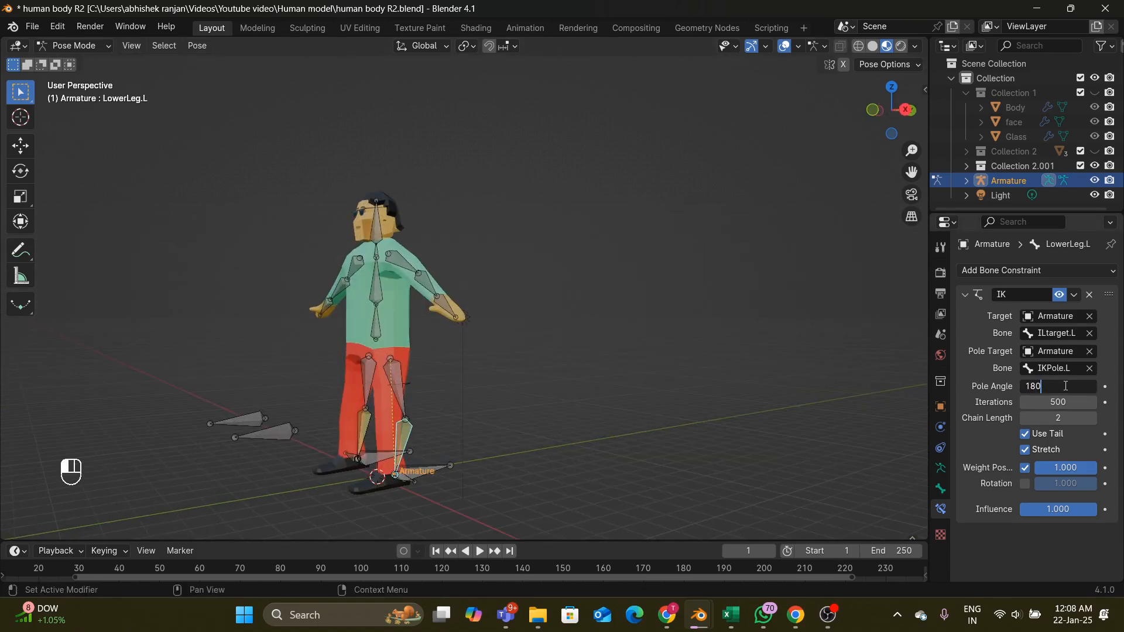
pyautogui.press('Return')
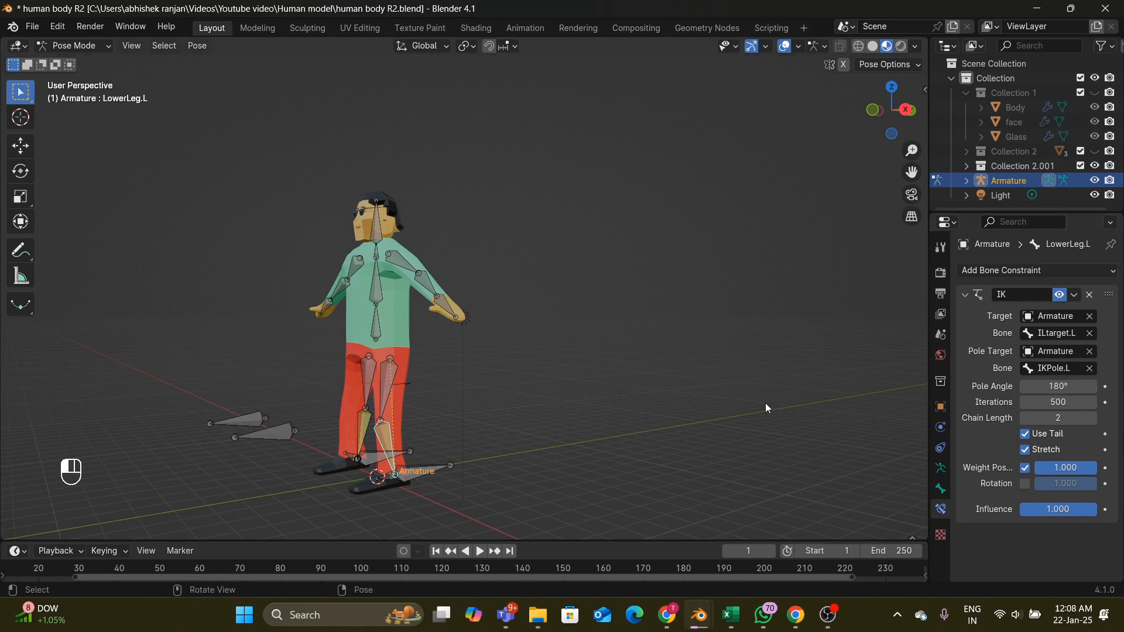
pyautogui.moveTo(764, 403); pyautogui.dragTo(848, 386, button='middle')
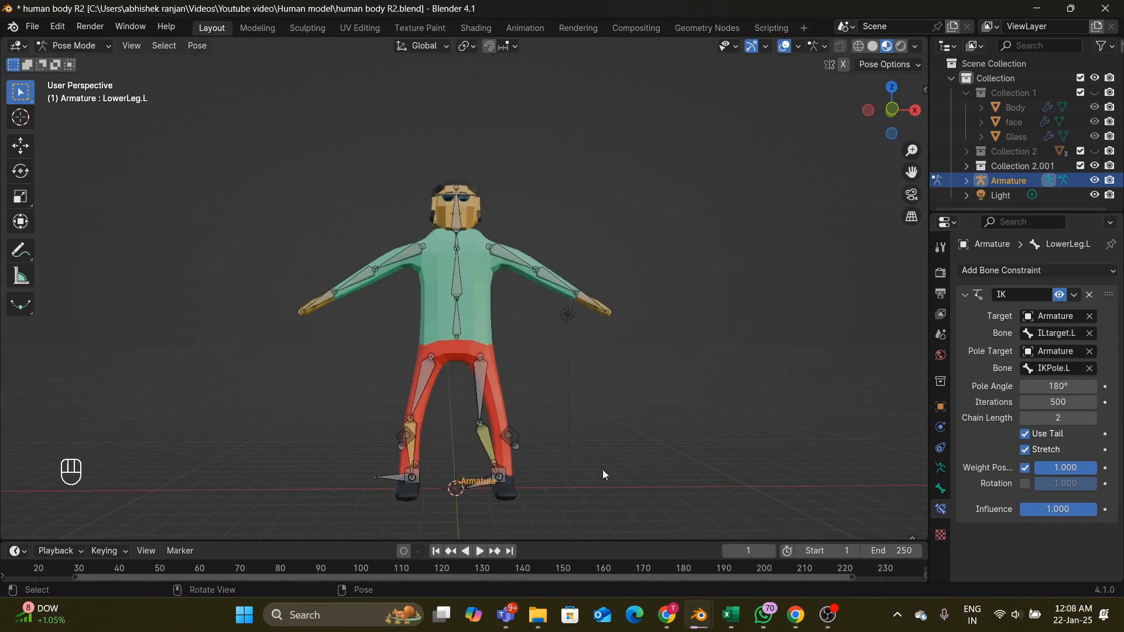
# - Set the Pole Angle to 90° in the IK constraint of the LowerLeg.L bone
pyautogui.click(425, 391)
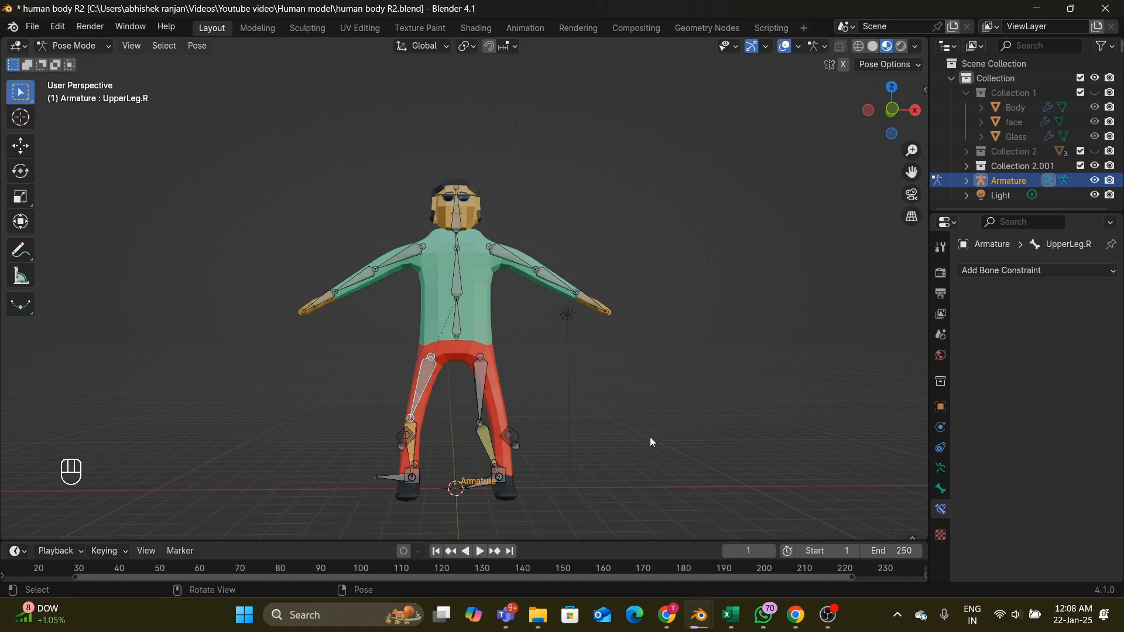
pyautogui.moveTo(651, 441); pyautogui.dragTo(623, 437, button='middle')
pyautogui.click(453, 443)
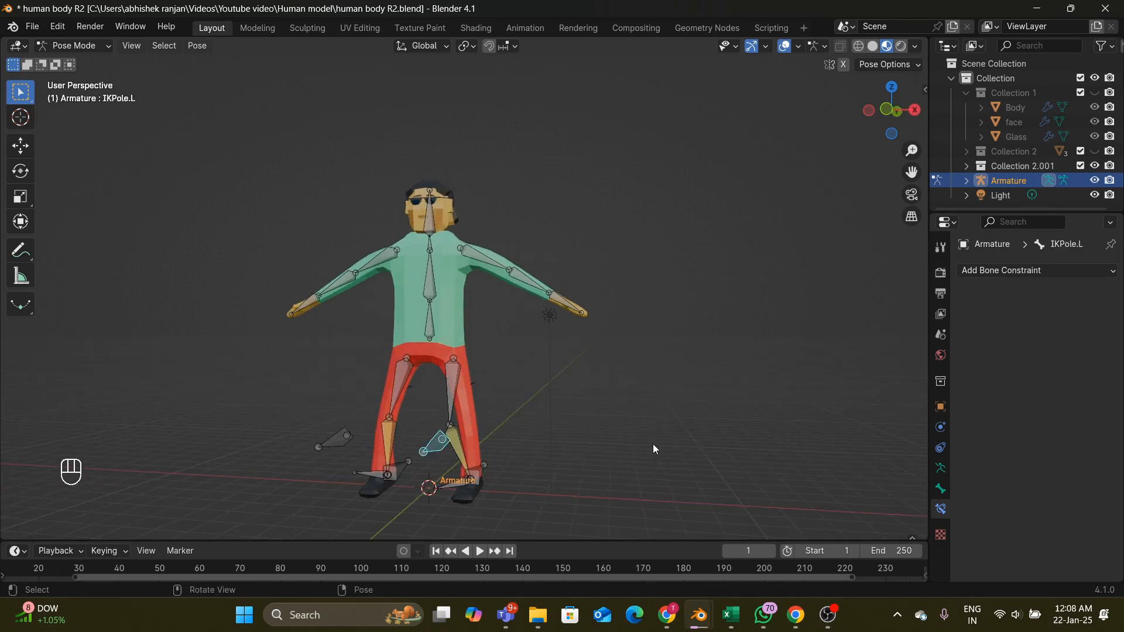
pyautogui.click(460, 448)
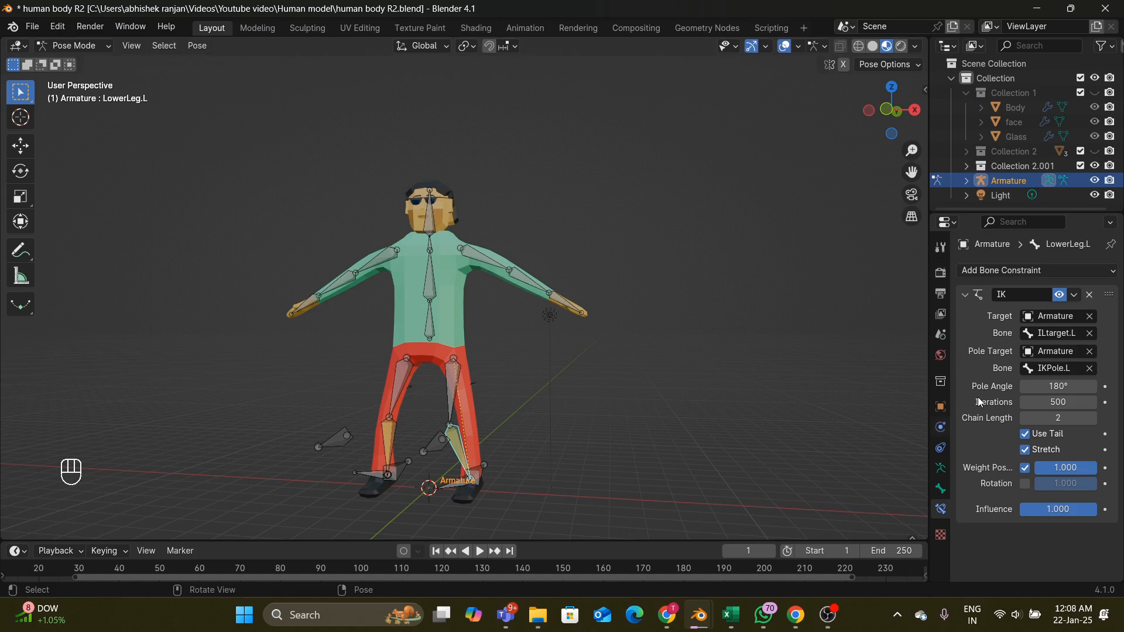
pyautogui.click(1068, 388)
pyautogui.write('9')
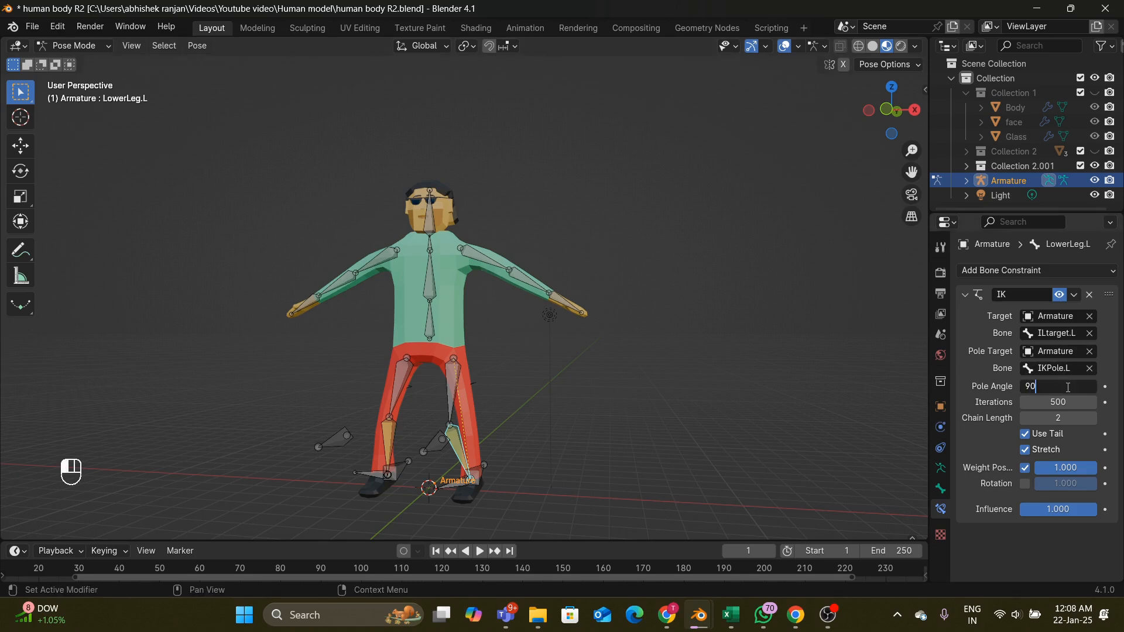
pyautogui.write('0')
pyautogui.press('Return')
# - Set the Pole Angle to 90° in the IK constraint of the LowerLeg.R bone
pyautogui.moveTo(808, 369); pyautogui.dragTo(561, 377, button='middle')
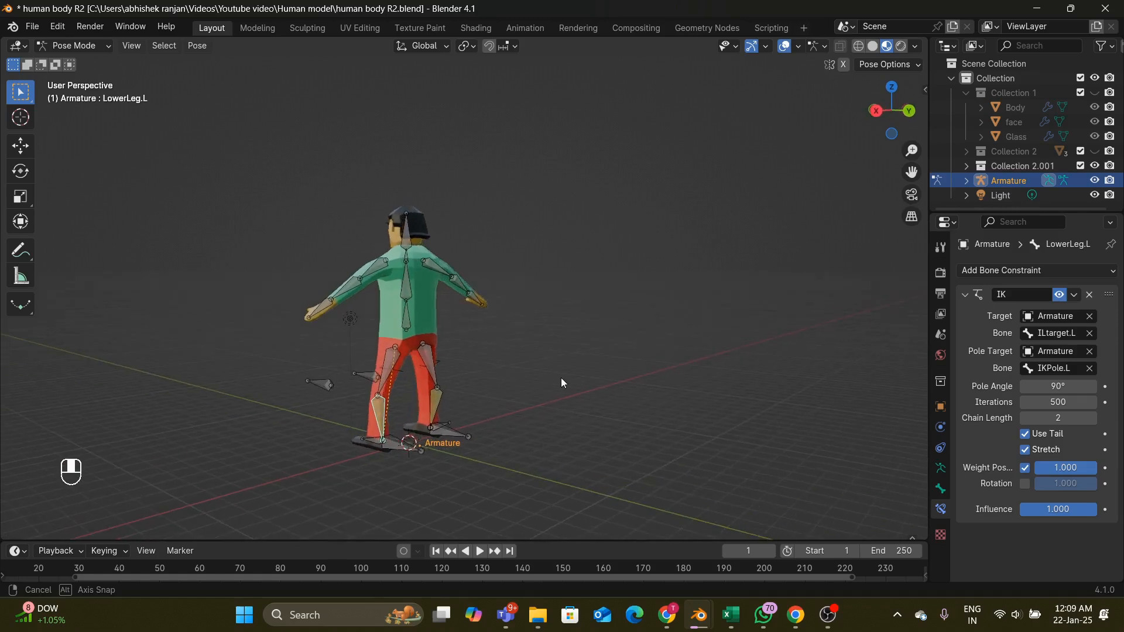
pyautogui.click(436, 402)
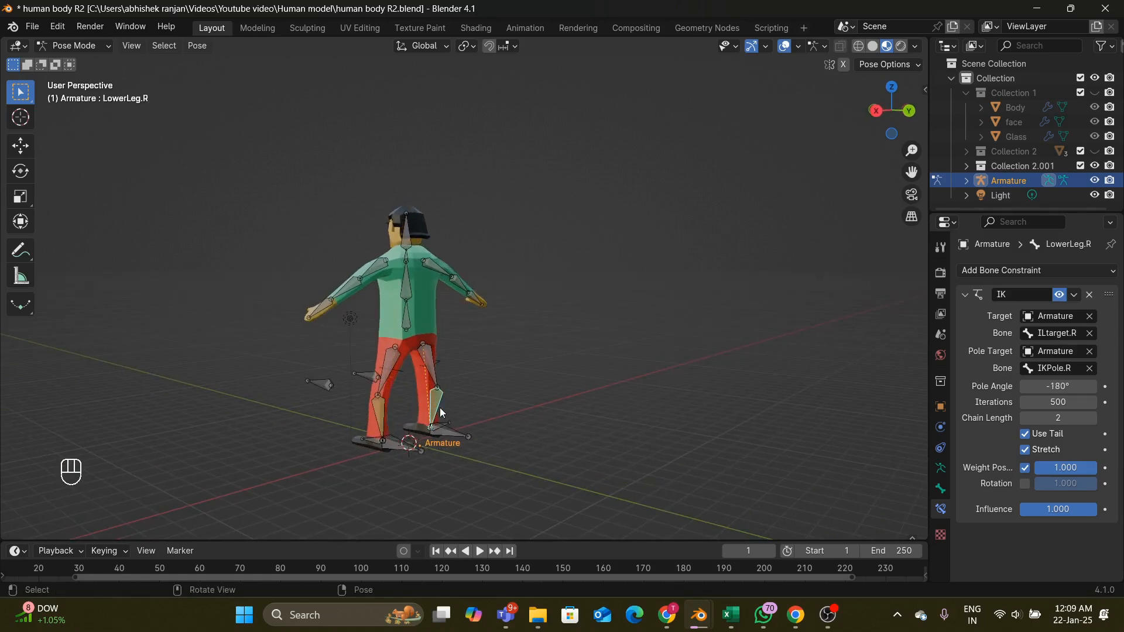
pyautogui.click(1064, 386)
pyautogui.write('90')
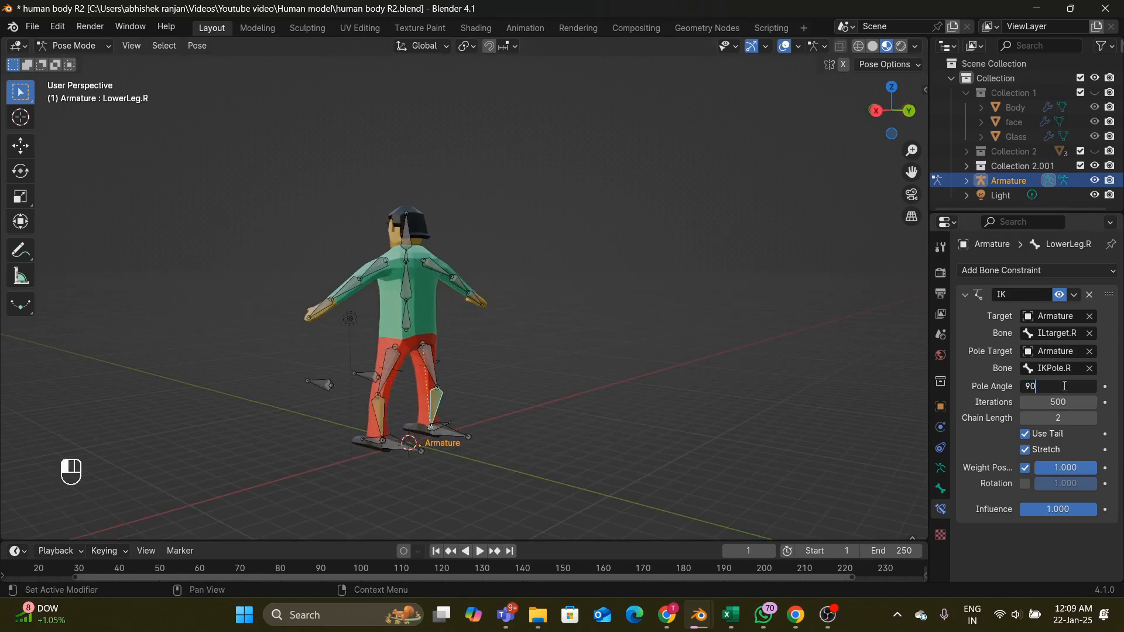
pyautogui.press('Return')
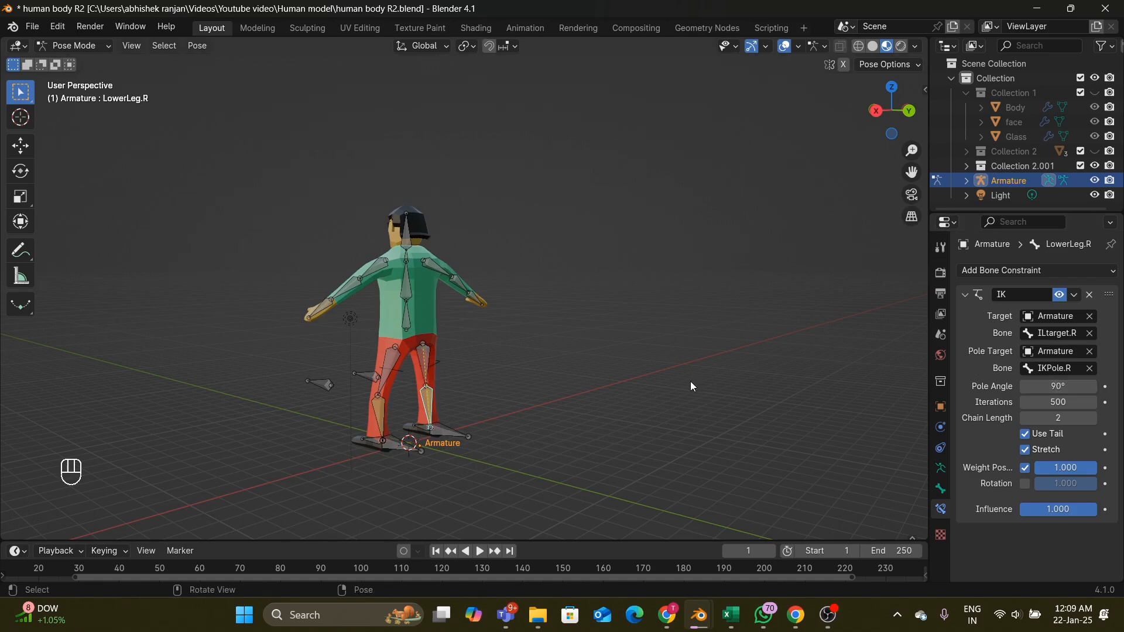
pyautogui.moveTo(690, 381); pyautogui.dragTo(653, 327, button='middle')
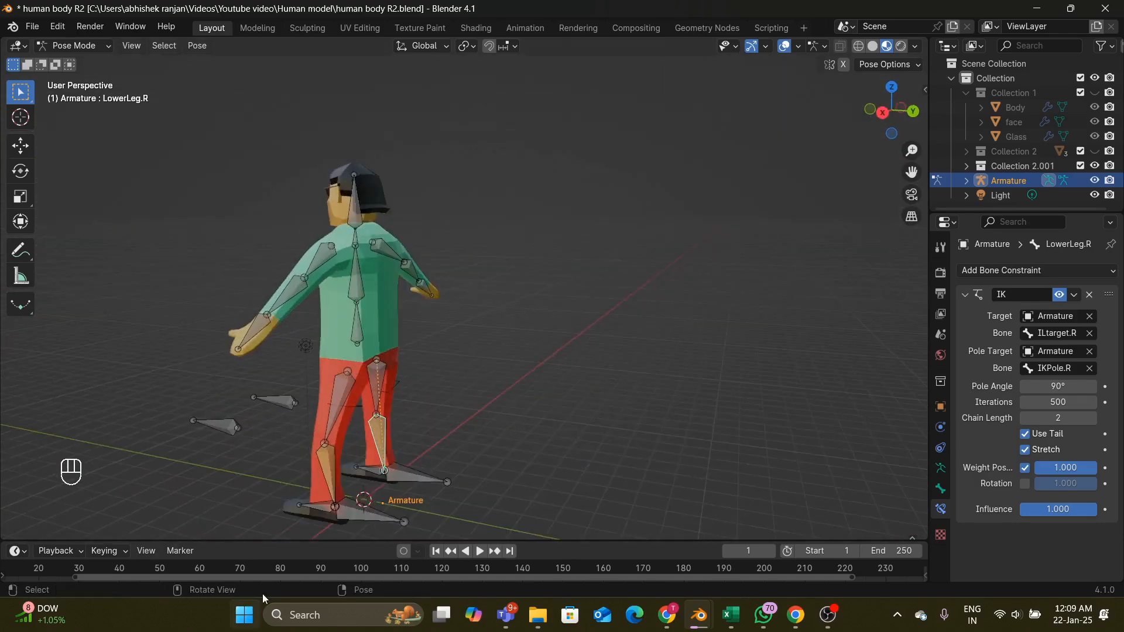
# - Try rotating the ILtarget.L bone from the side to test the left foot, and undo the rotation
pyautogui.click(358, 518)
pyautogui.moveTo(682, 390); pyautogui.dragTo(763, 388, button='middle')
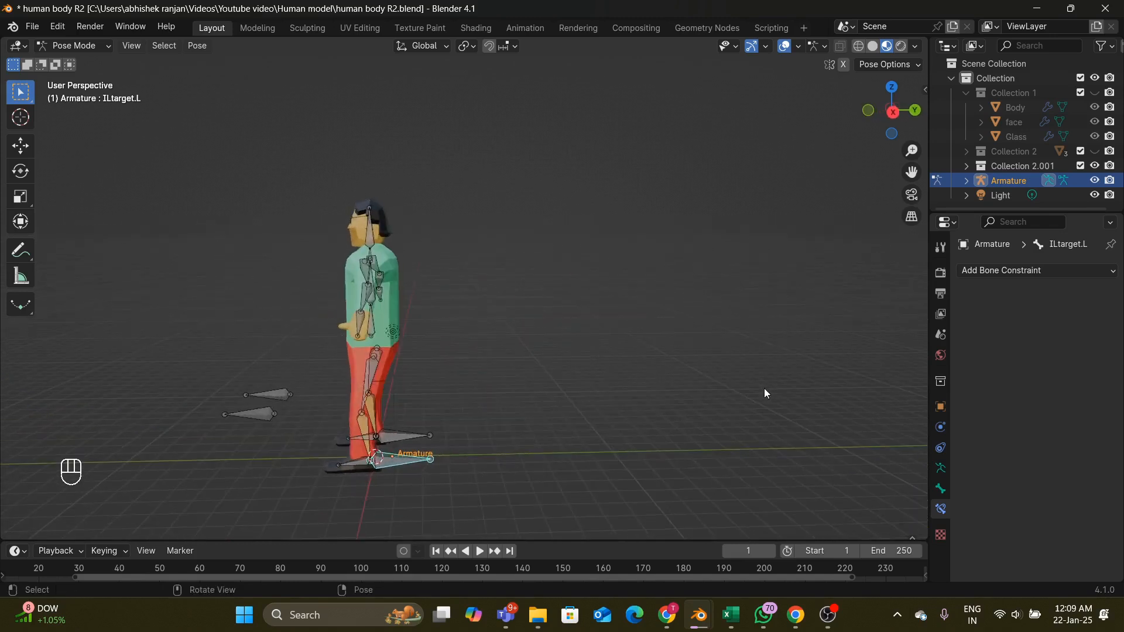
pyautogui.press('r')
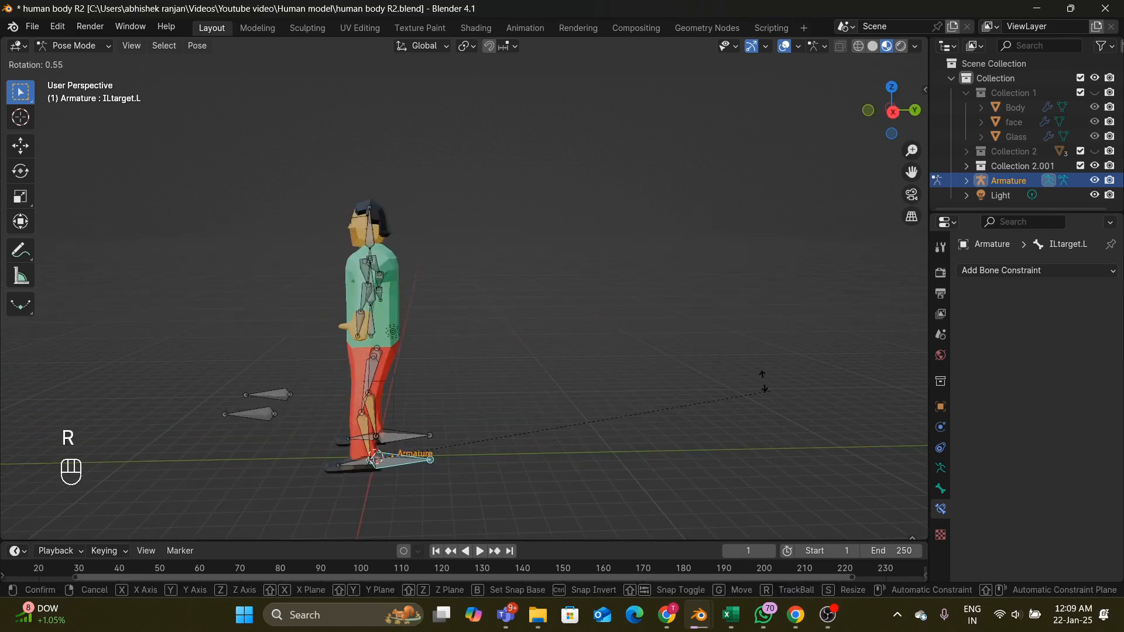
pyautogui.click(814, 396)
pyautogui.hotkey('ctrl', 'z')
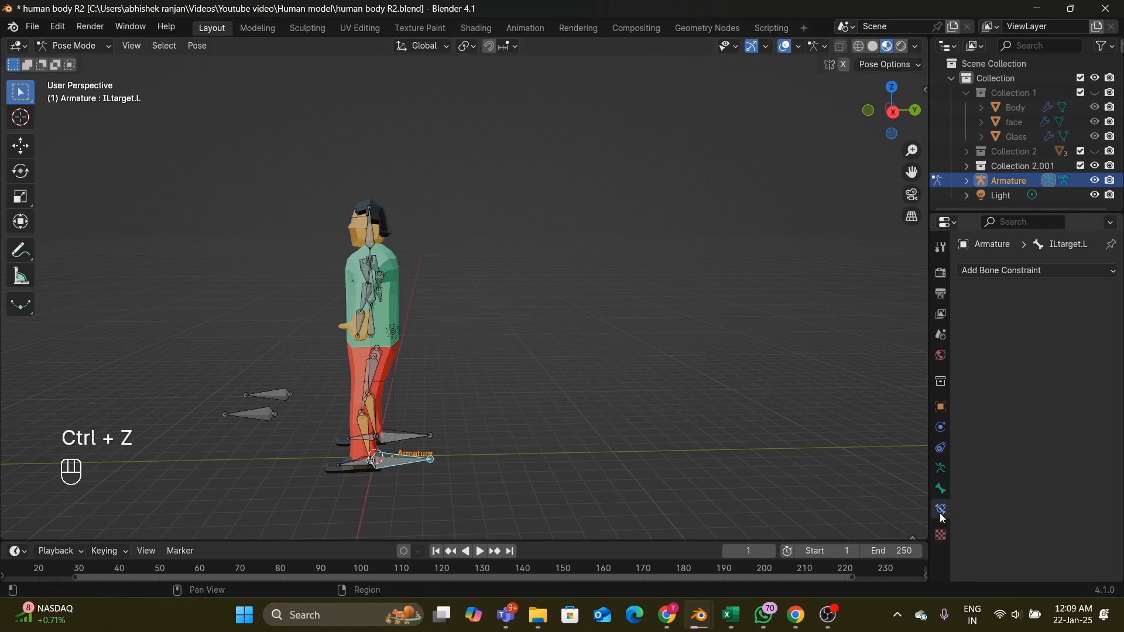
pyautogui.click(1051, 272)
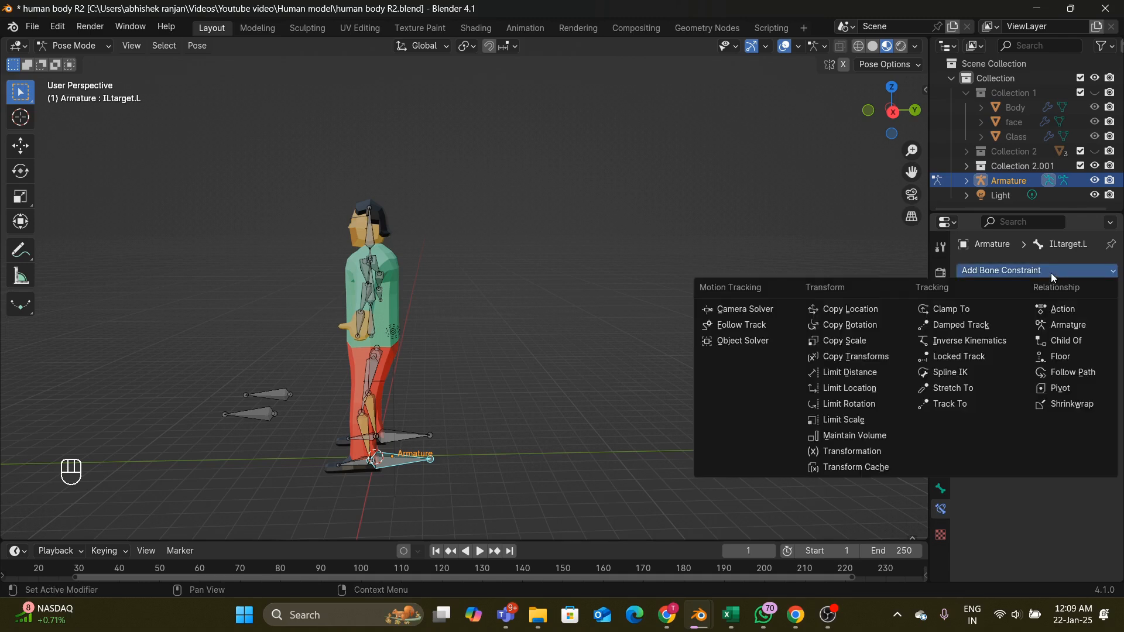
pyautogui.click(625, 332)
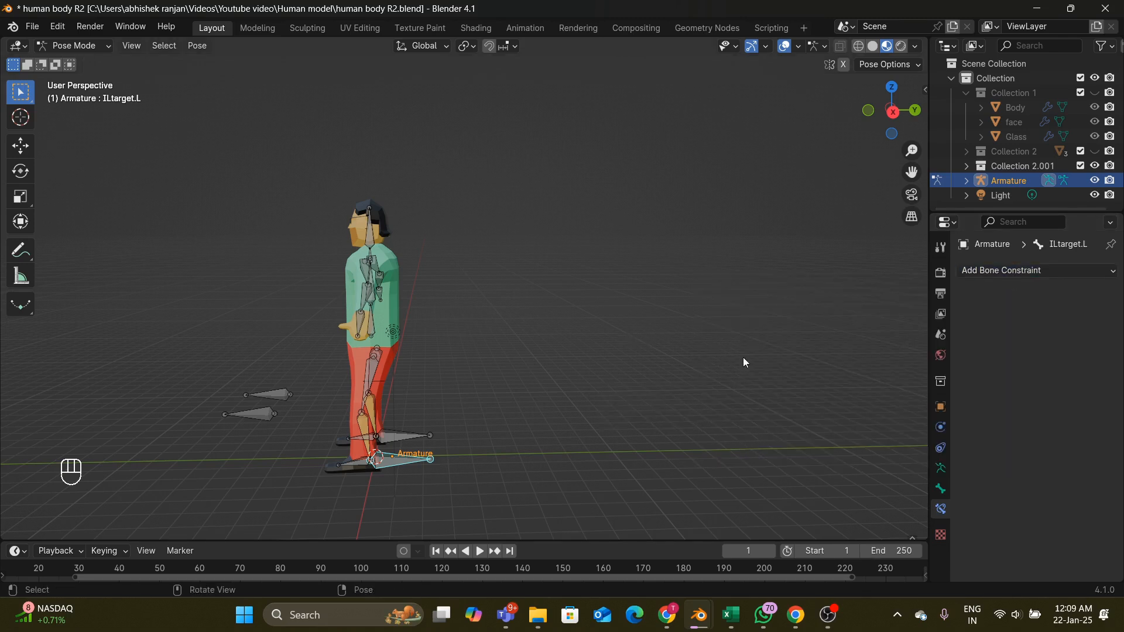
pyautogui.click(1037, 272)
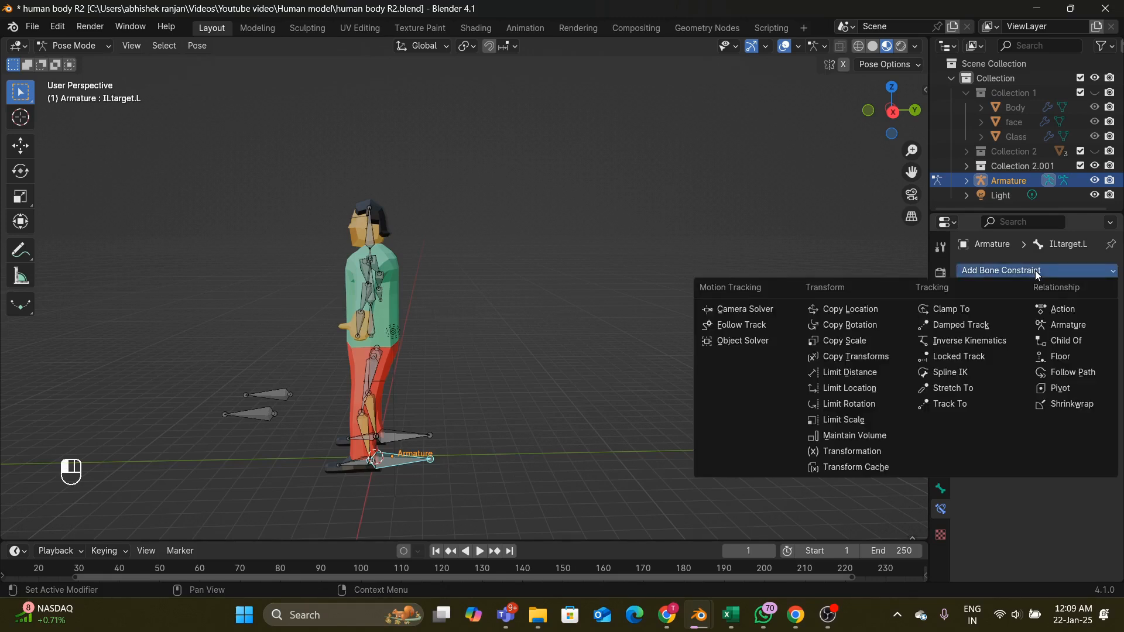
# - Disable Inherit Rotation in the bone relations of the Foot.L bone
pyautogui.click(941, 489)
pyautogui.scroll(-3, 1025, 469)
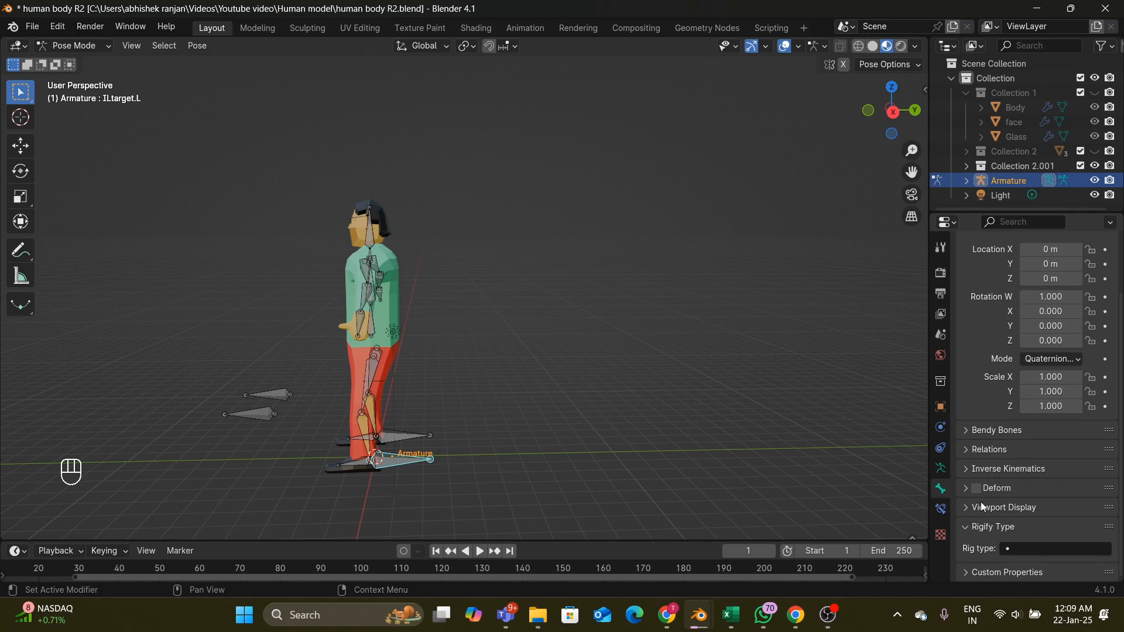
pyautogui.scroll(3, 600, 376)
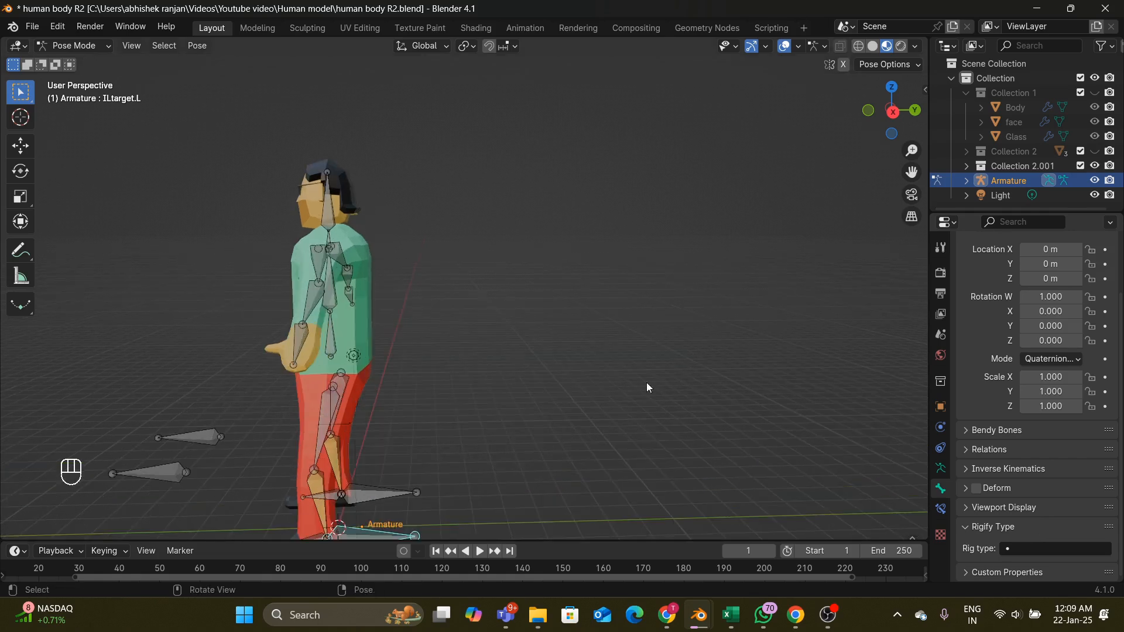
pyautogui.scroll(-5, 522, 419)
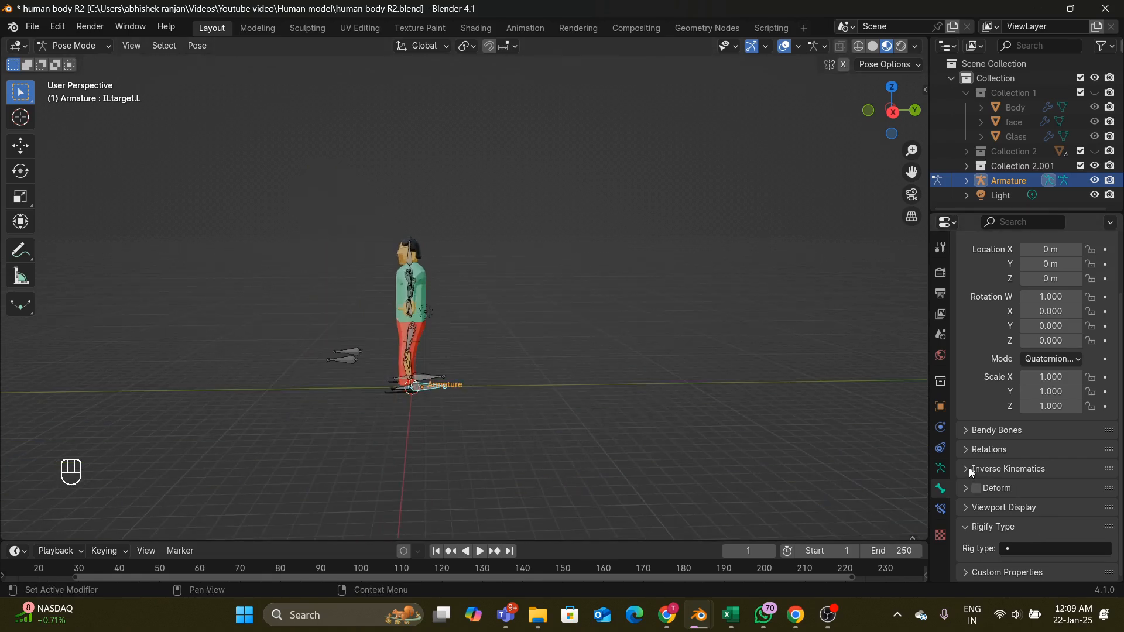
pyautogui.click(966, 451)
pyautogui.scroll(-3, 995, 445)
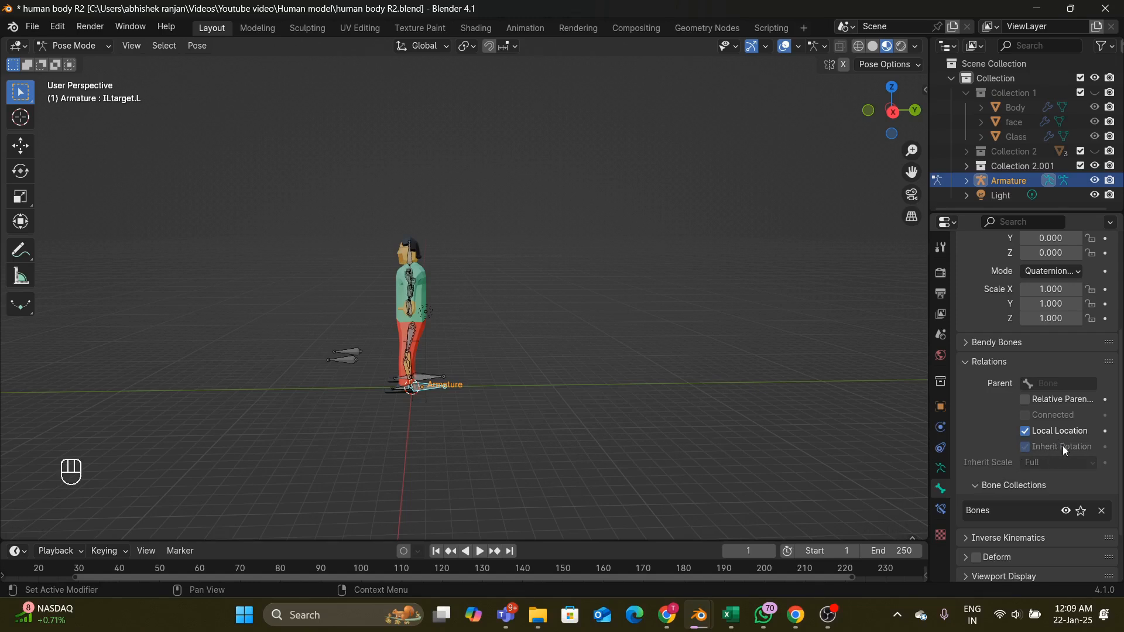
pyautogui.scroll(3, 485, 384)
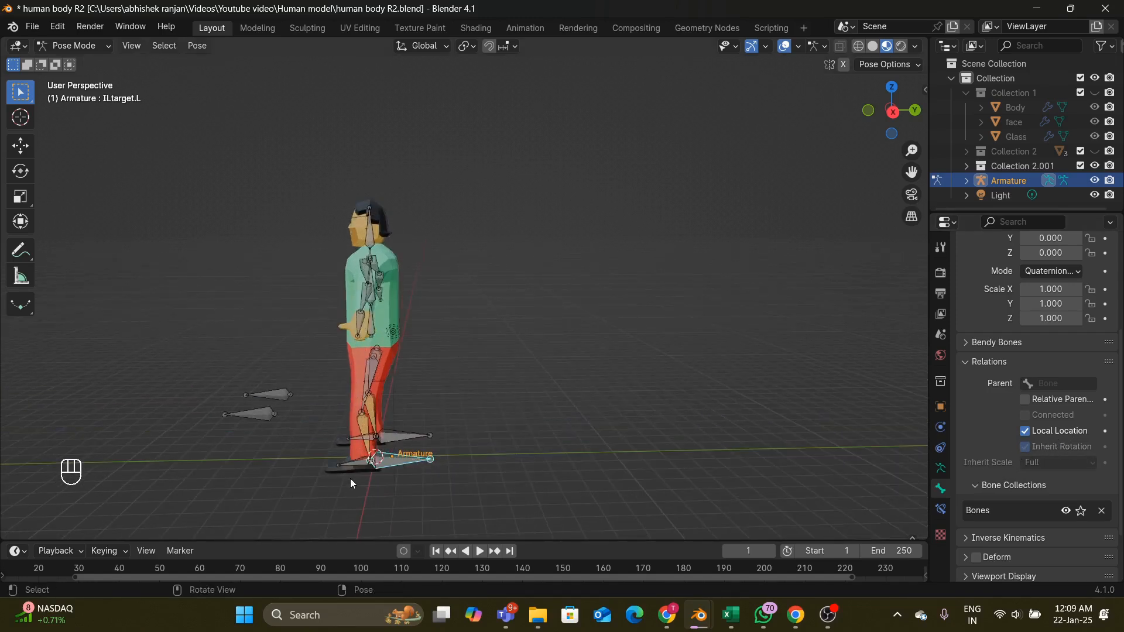
pyautogui.click(360, 462)
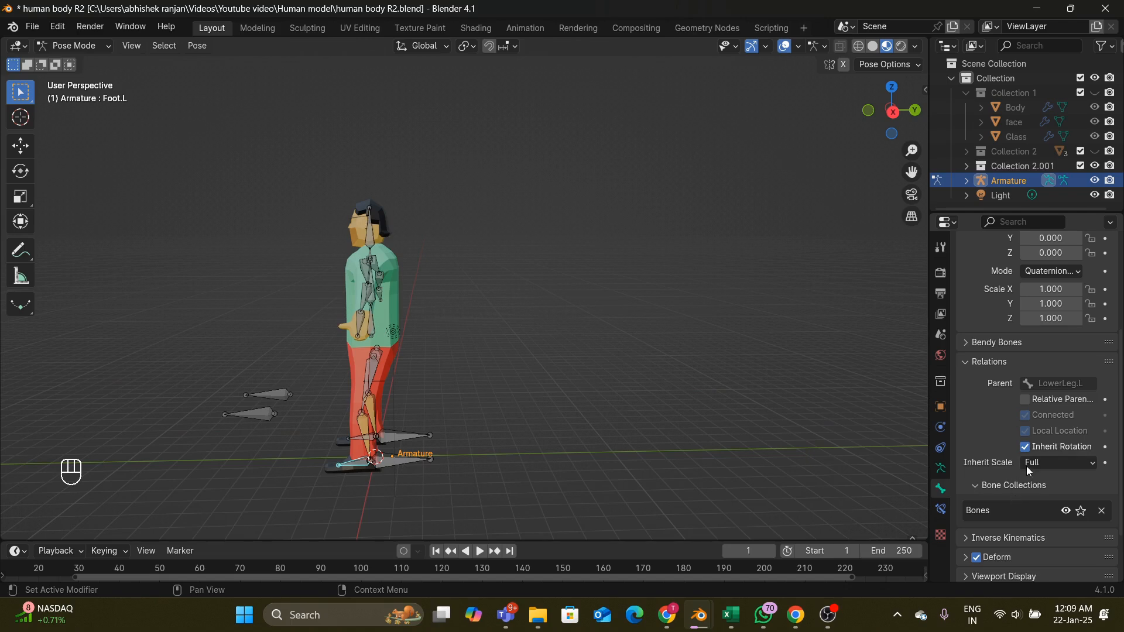
pyautogui.click(1024, 447)
pyautogui.moveTo(464, 339)
pyautogui.mouseDown(button='middle')
pyautogui.moveTo(507, 337)
pyautogui.moveTo(471, 355)
pyautogui.mouseUp(button='middle')
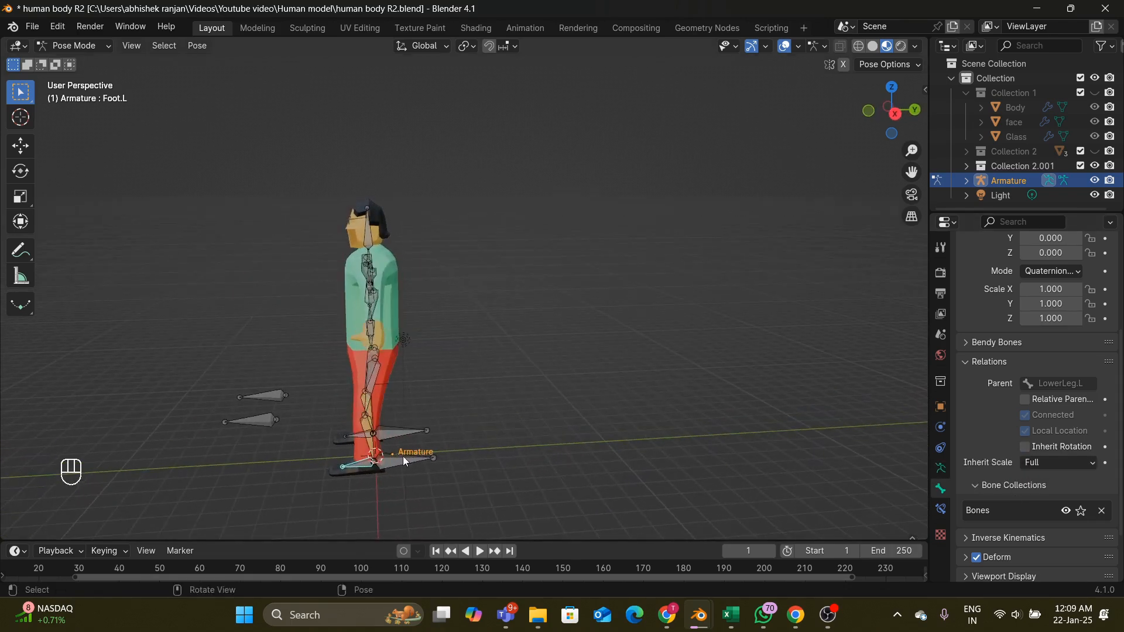
# - Add a Copy Rotation constraint to the Foot.L bone, targeting the Armature's ILtarget.L bone
pyautogui.click(357, 465)
pyautogui.click(353, 464)
pyautogui.scroll(2, 1048, 376)
pyautogui.click(941, 509)
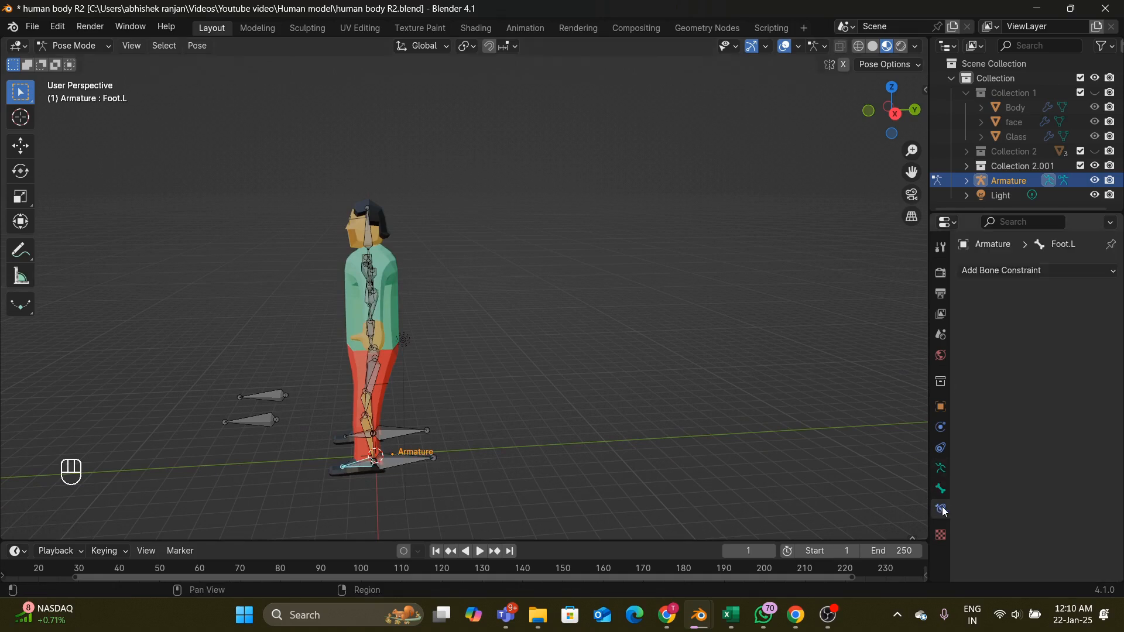
pyautogui.click(1048, 269)
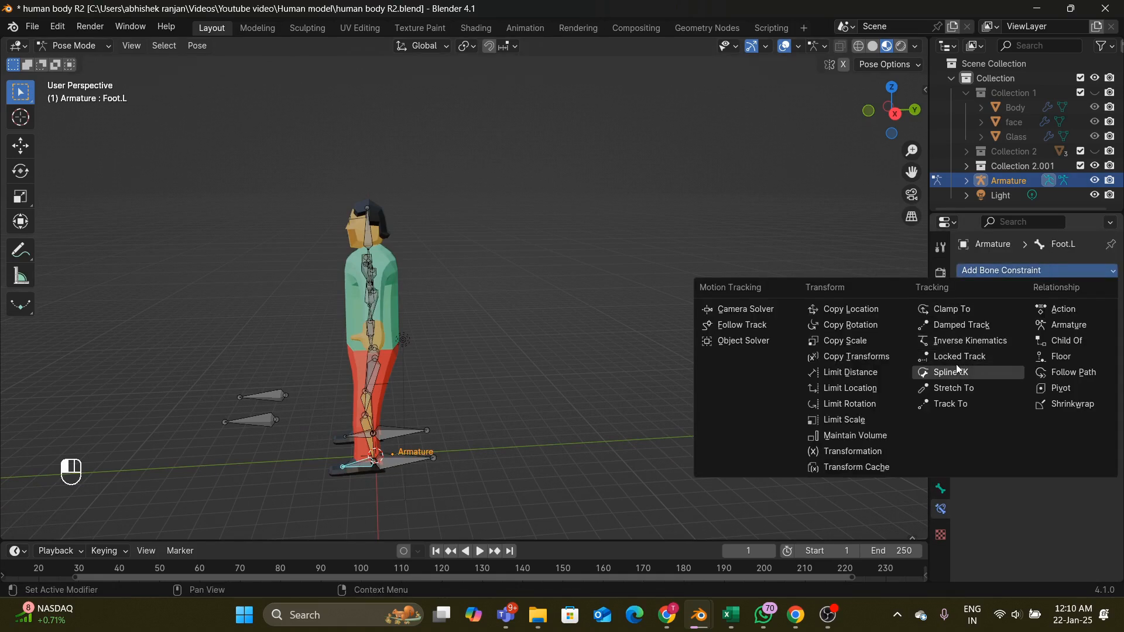
pyautogui.click(849, 325)
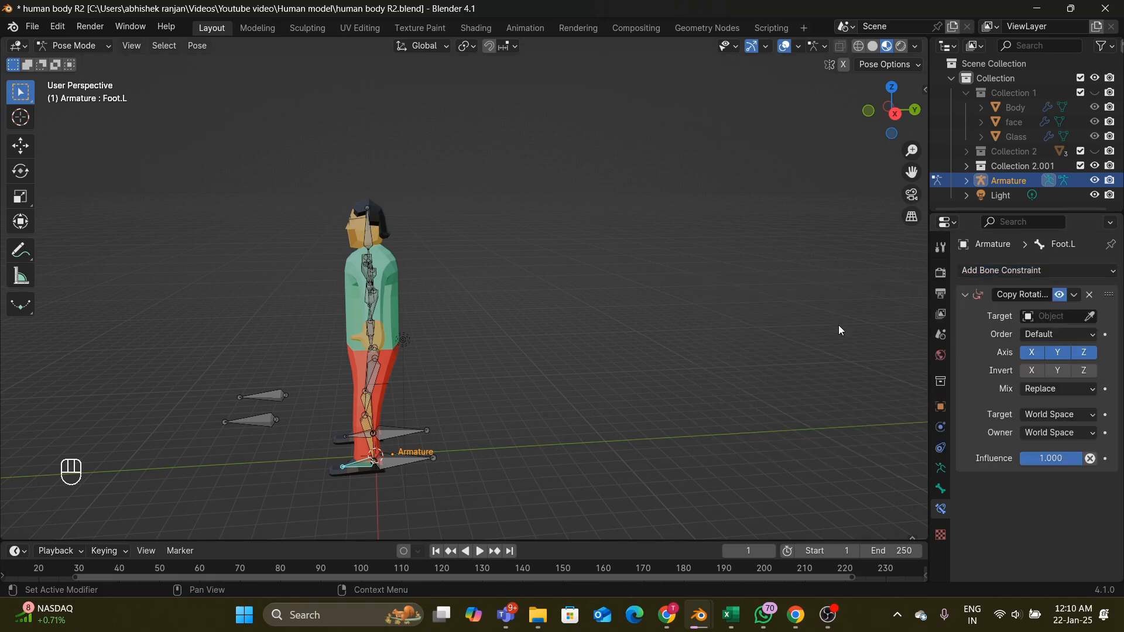
pyautogui.click(1054, 316)
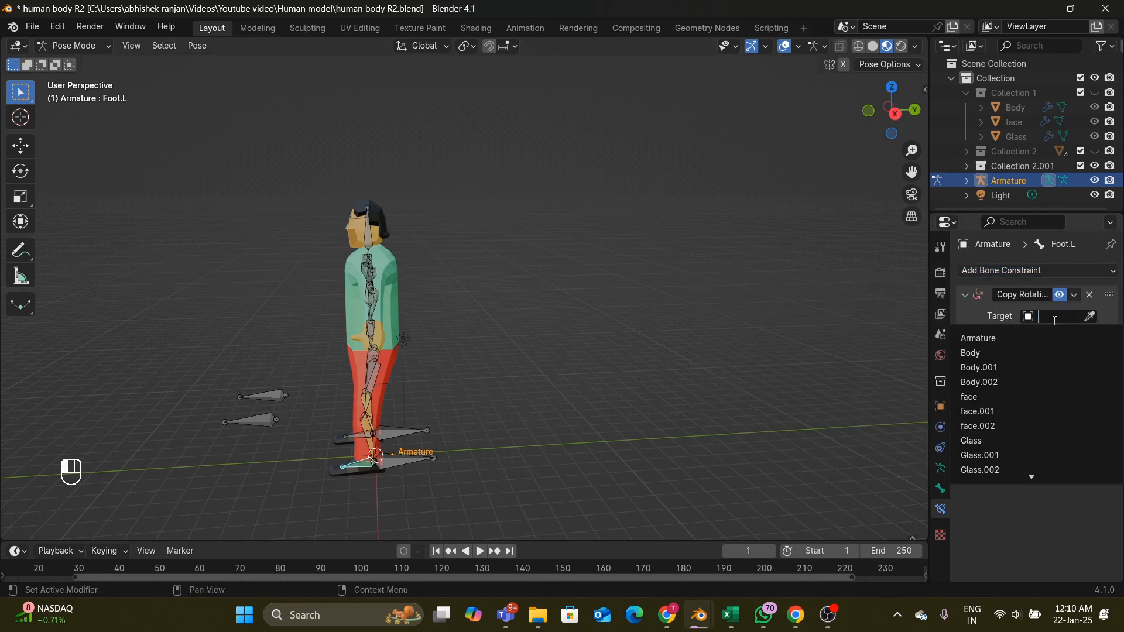
pyautogui.click(1022, 333)
pyautogui.click(1047, 333)
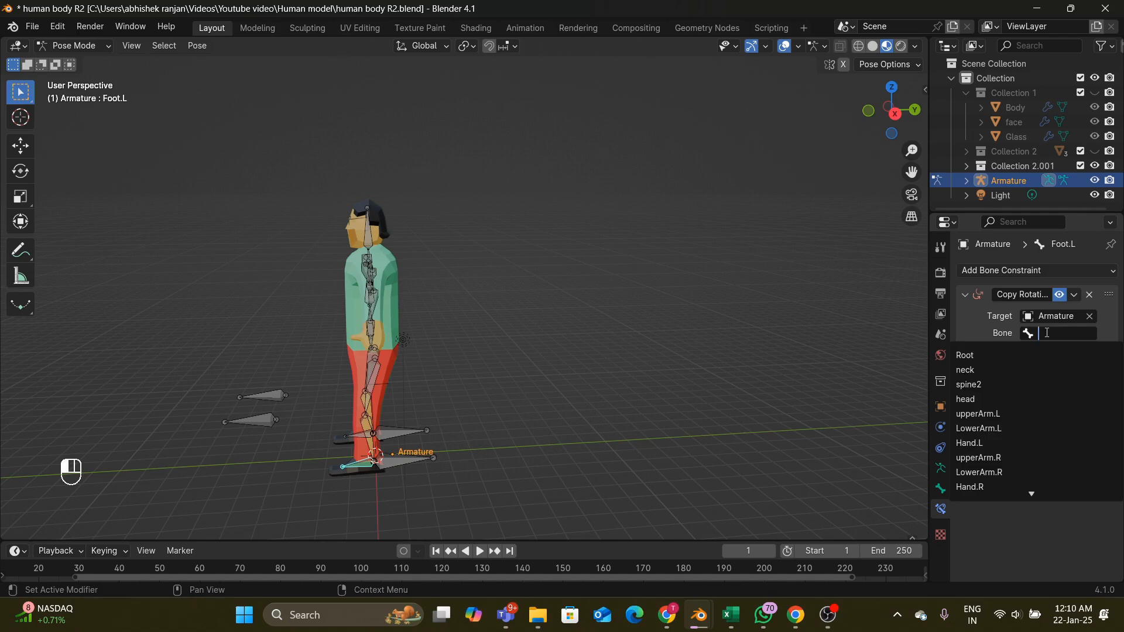
pyautogui.write('il')
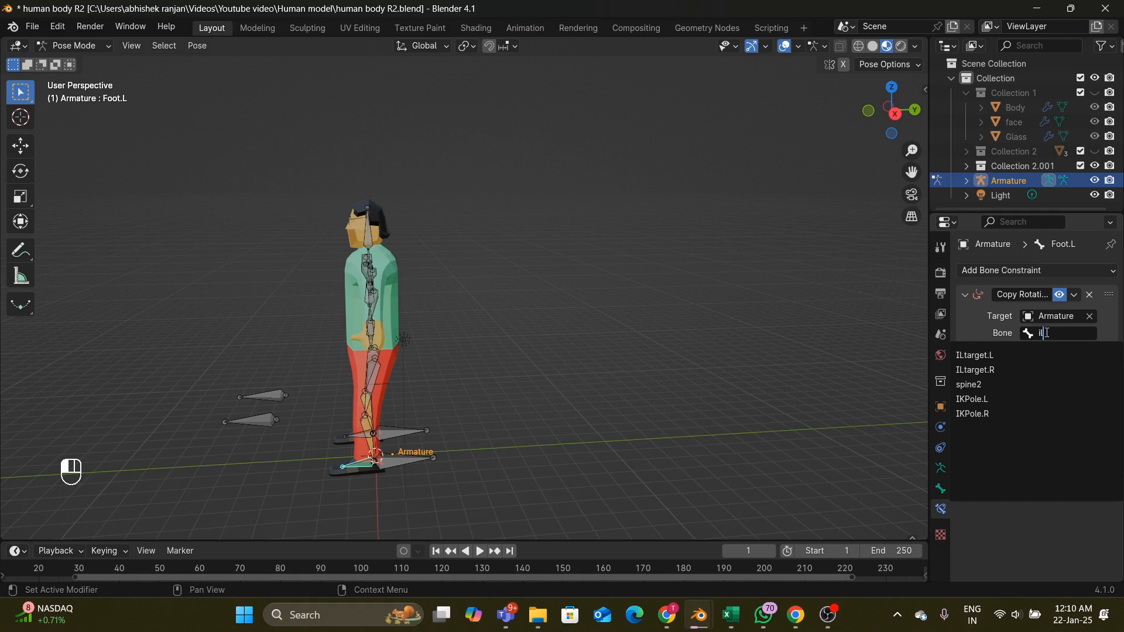
pyautogui.click(973, 355)
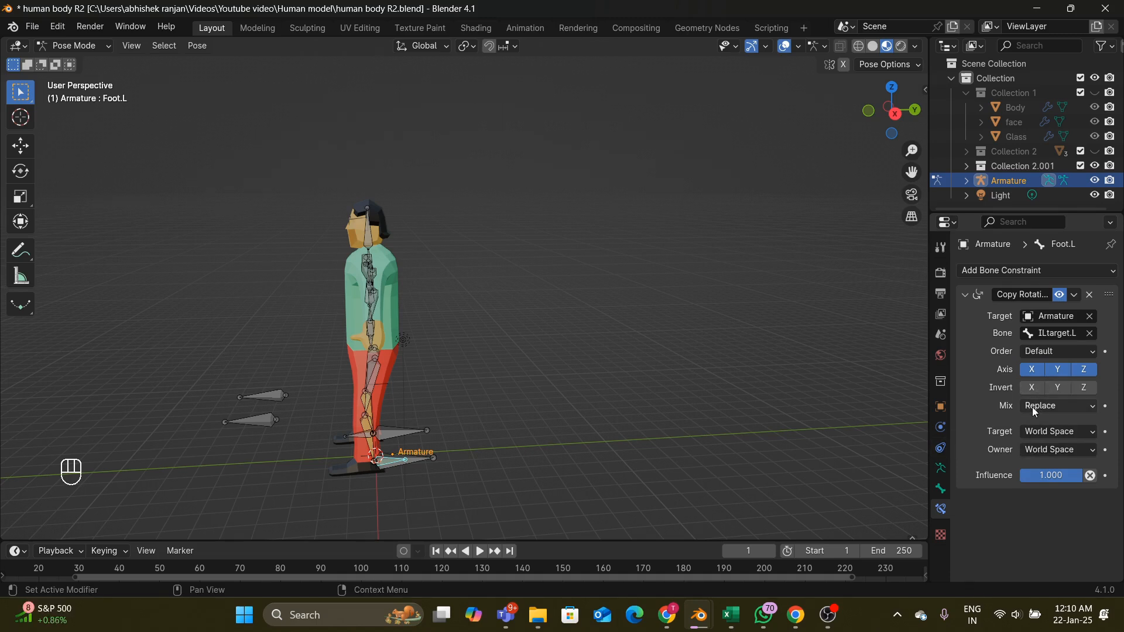
# - Set both the Target and Owner spaces of Foot.L's Copy Rotation constraint to Local Space
pyautogui.click(1062, 433)
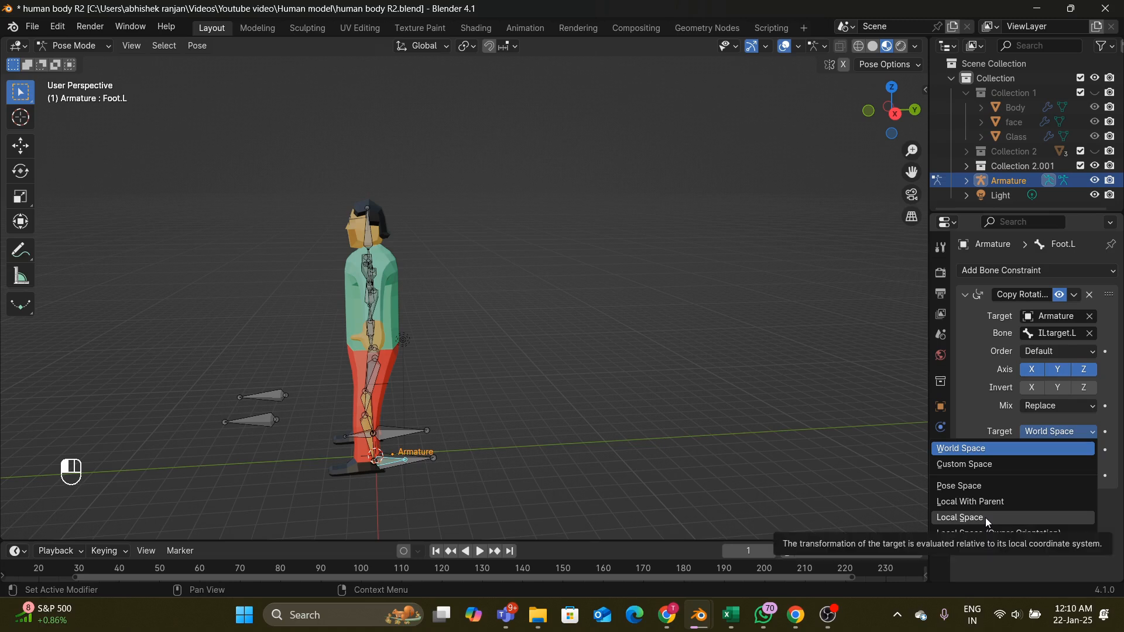
pyautogui.click(985, 518)
pyautogui.click(1041, 450)
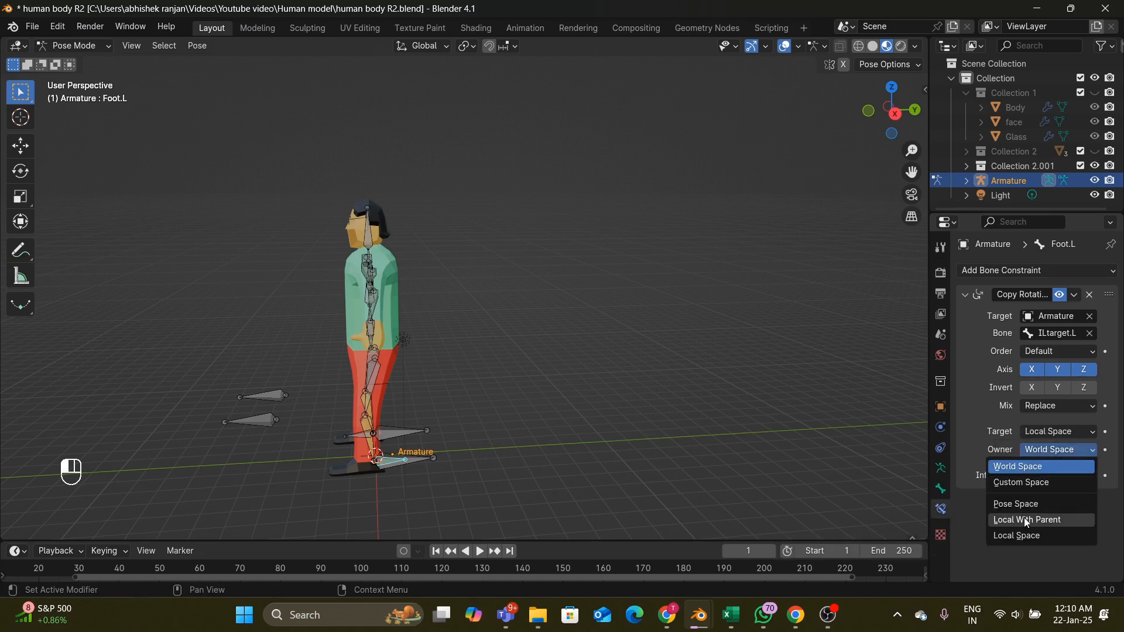
pyautogui.click(1023, 537)
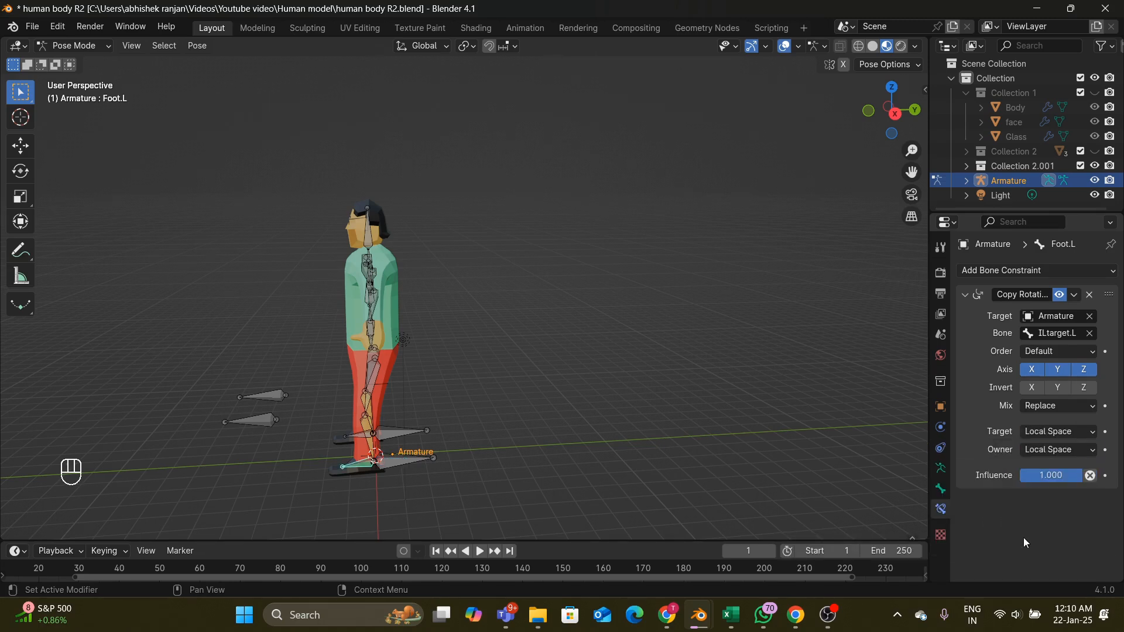
# - Disable Inherit Rotation in the bone relations of the Foot.R bone
pyautogui.scroll(2, 479, 456)
pyautogui.moveTo(479, 457); pyautogui.dragTo(320, 507, button='middle')
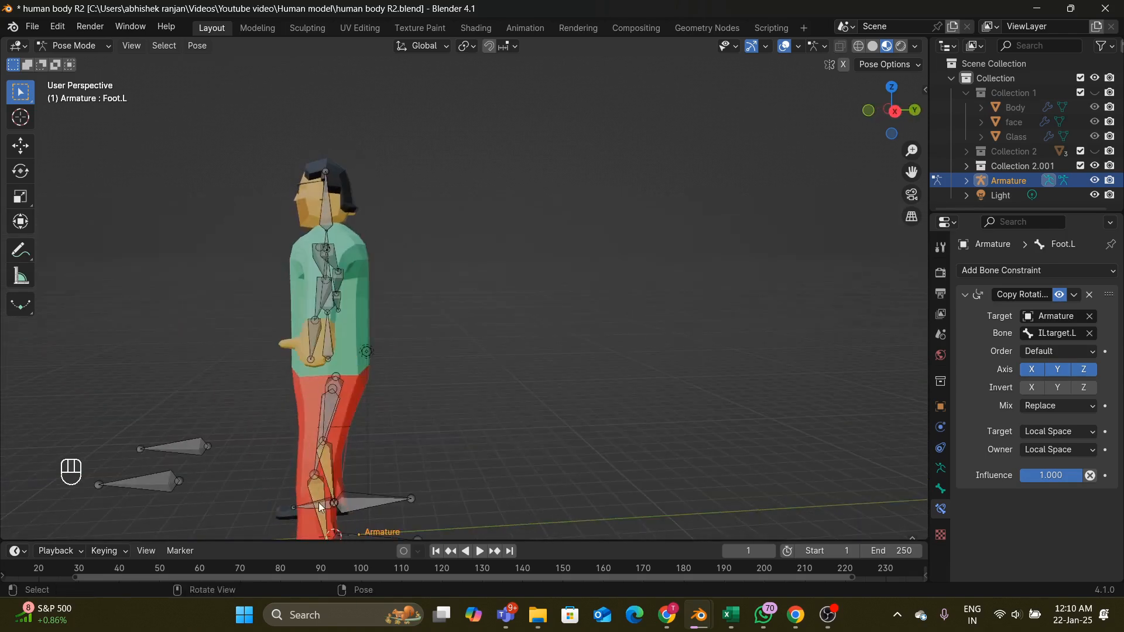
pyautogui.moveTo(403, 504); pyautogui.dragTo(442, 455, button='middle')
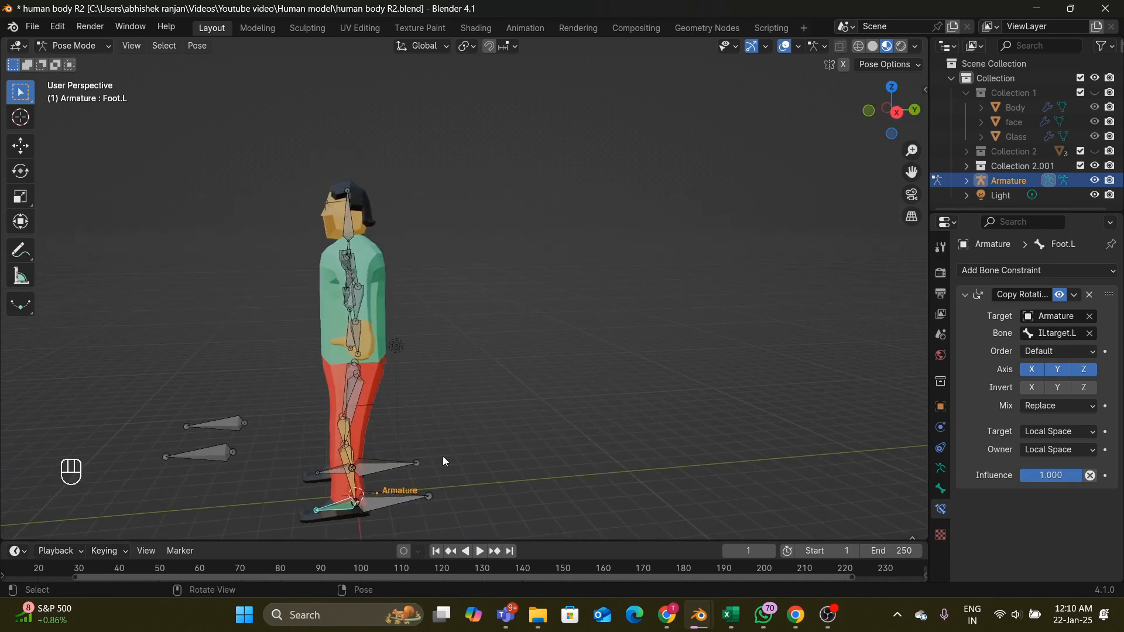
pyautogui.click(338, 468)
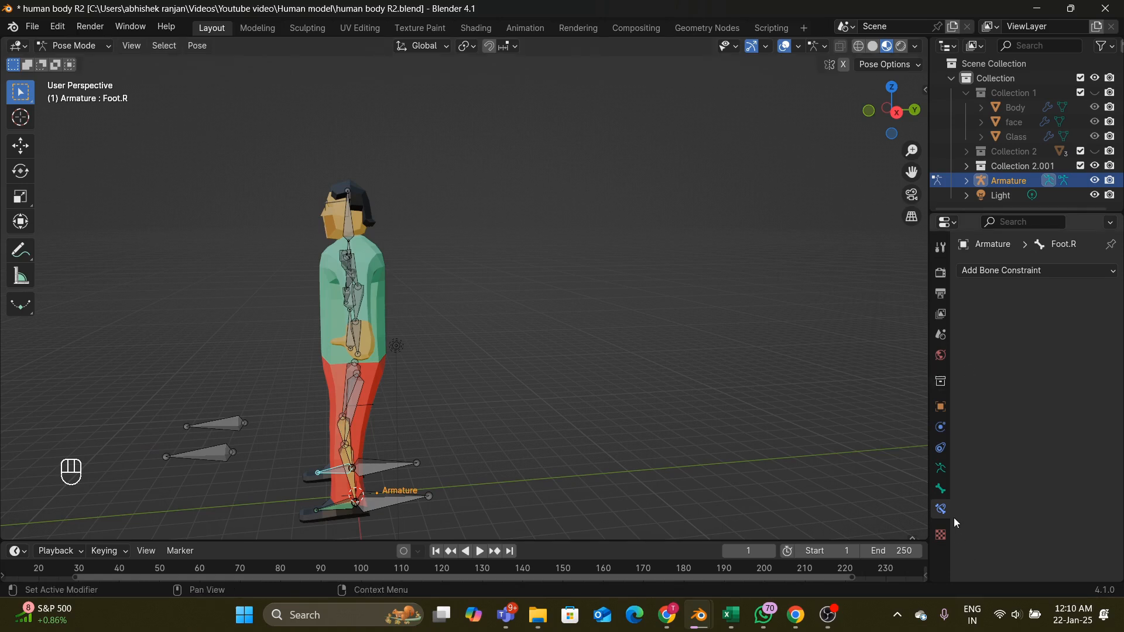
pyautogui.click(938, 490)
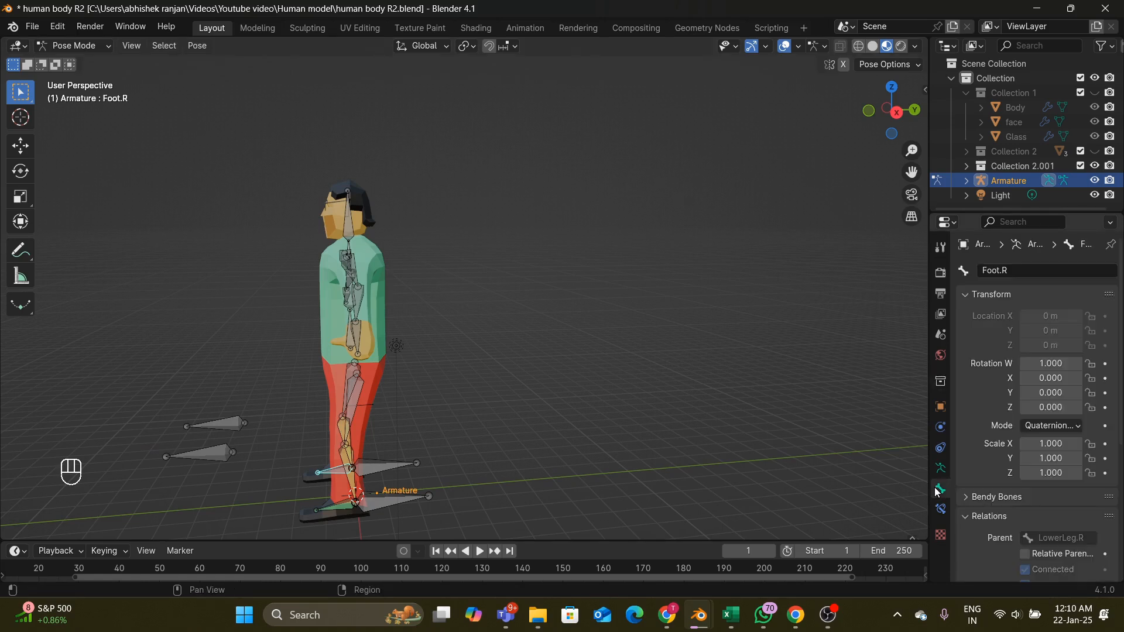
pyautogui.scroll(-4, 980, 471)
pyautogui.scroll(3, 980, 472)
pyautogui.scroll(-6, 980, 472)
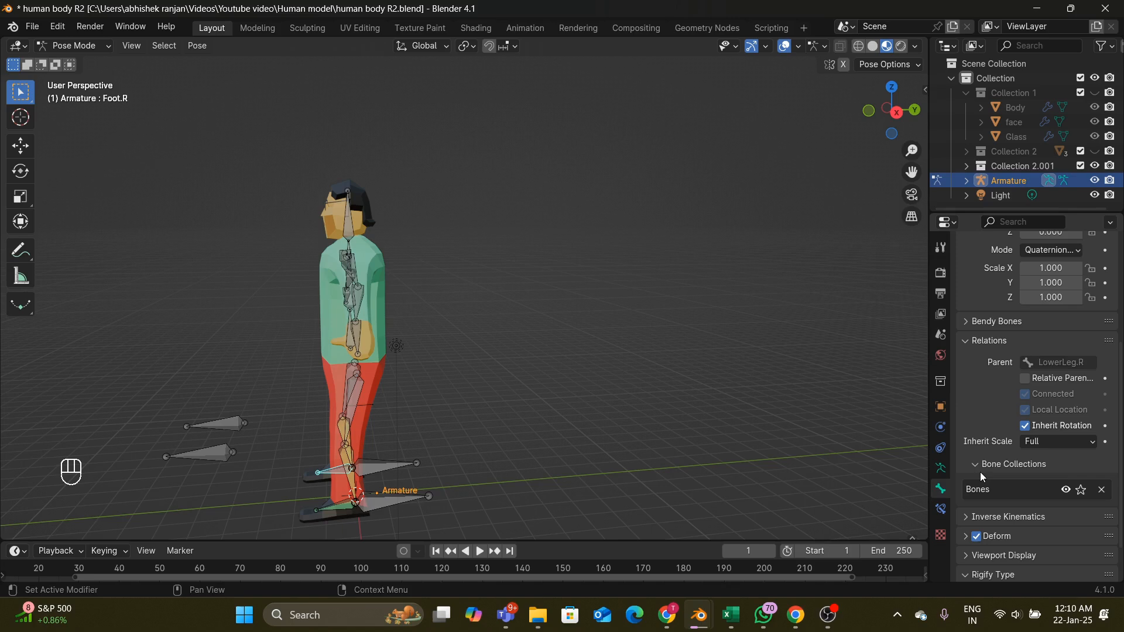
pyautogui.click(1025, 427)
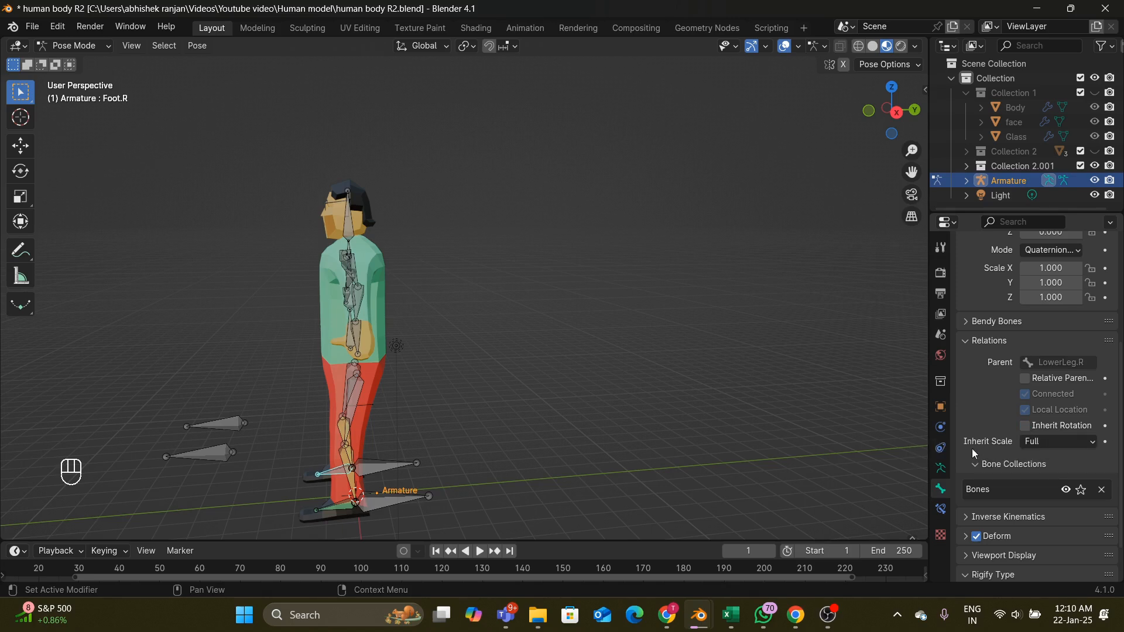
# - Add a Copy Rotation constraint to the Foot.R bone with both Target and Owner spaces set to Local Space
pyautogui.click(940, 510)
pyautogui.click(1034, 272)
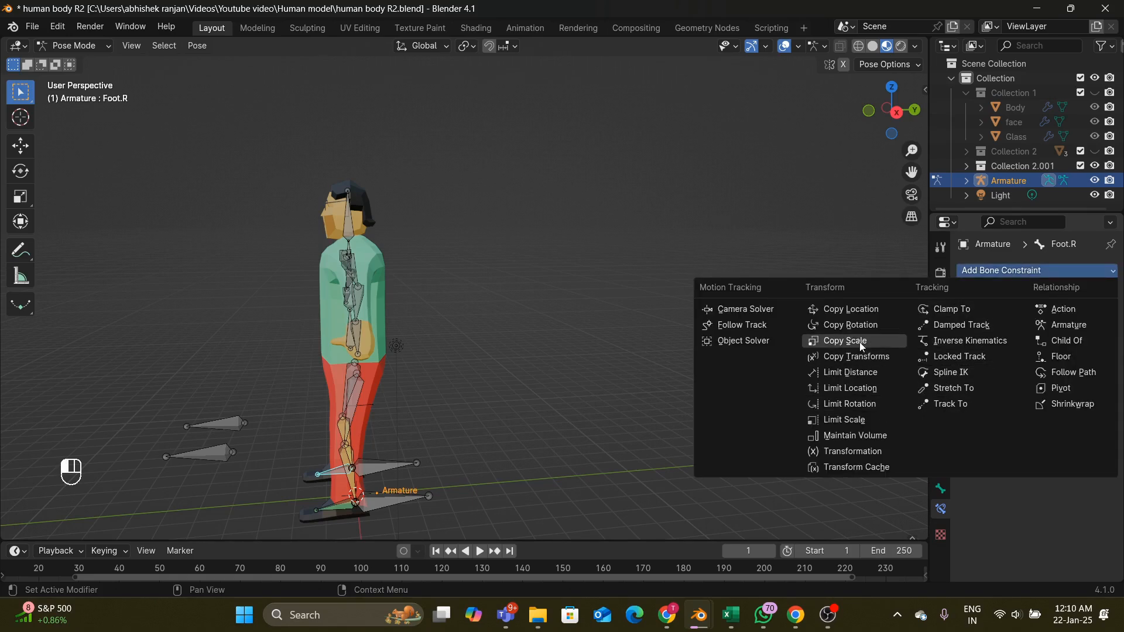
pyautogui.click(858, 326)
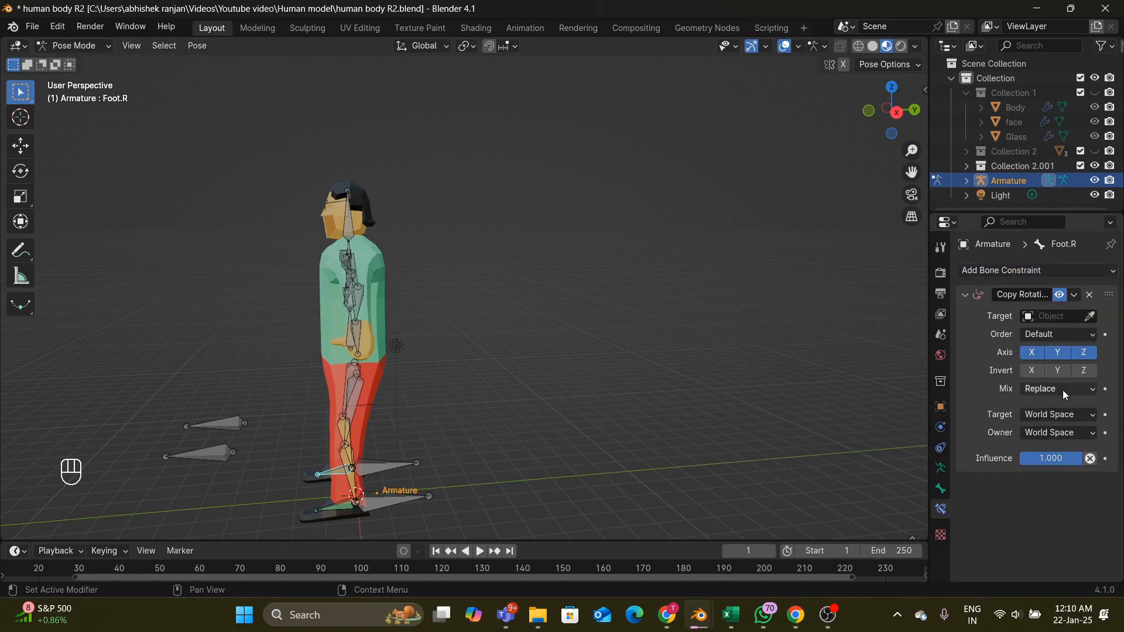
pyautogui.click(1062, 416)
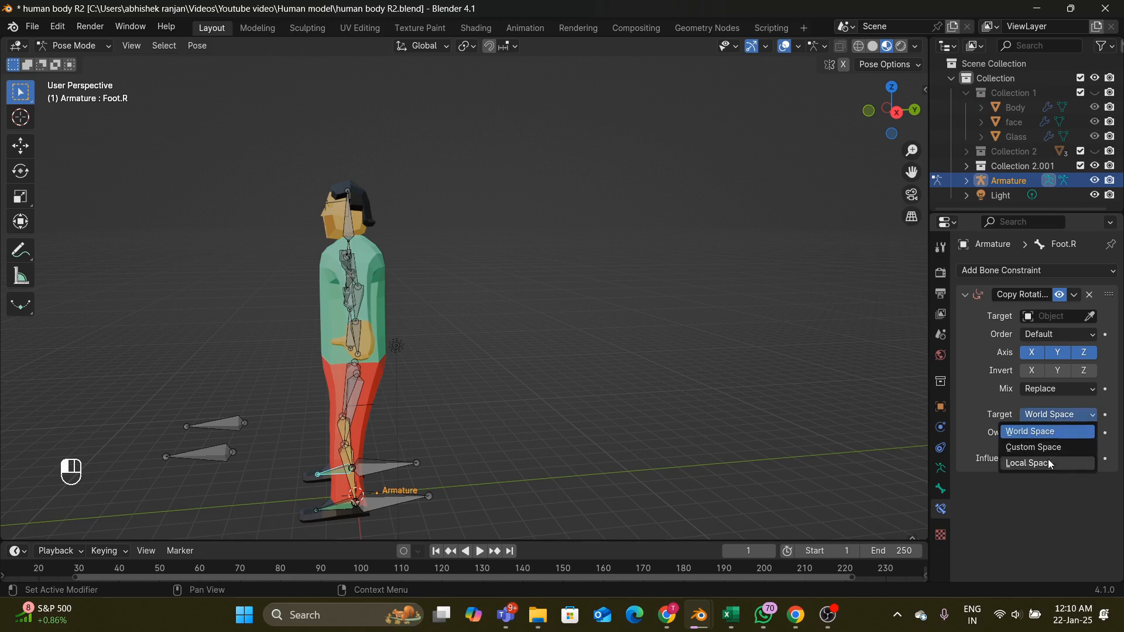
pyautogui.click(1046, 461)
pyautogui.click(1048, 433)
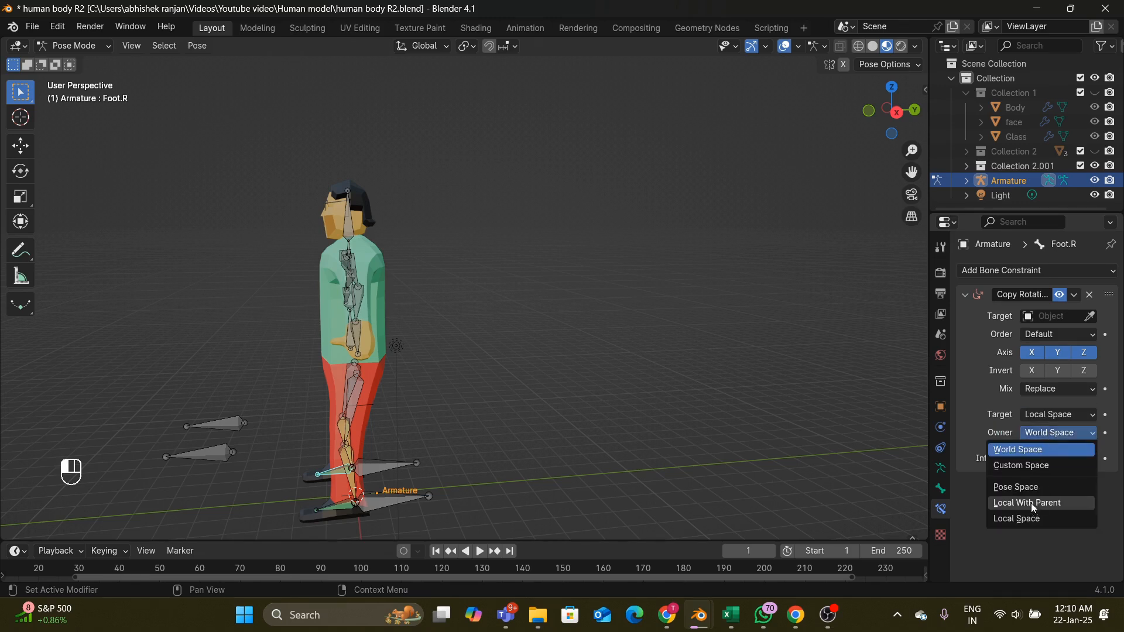
pyautogui.click(1021, 520)
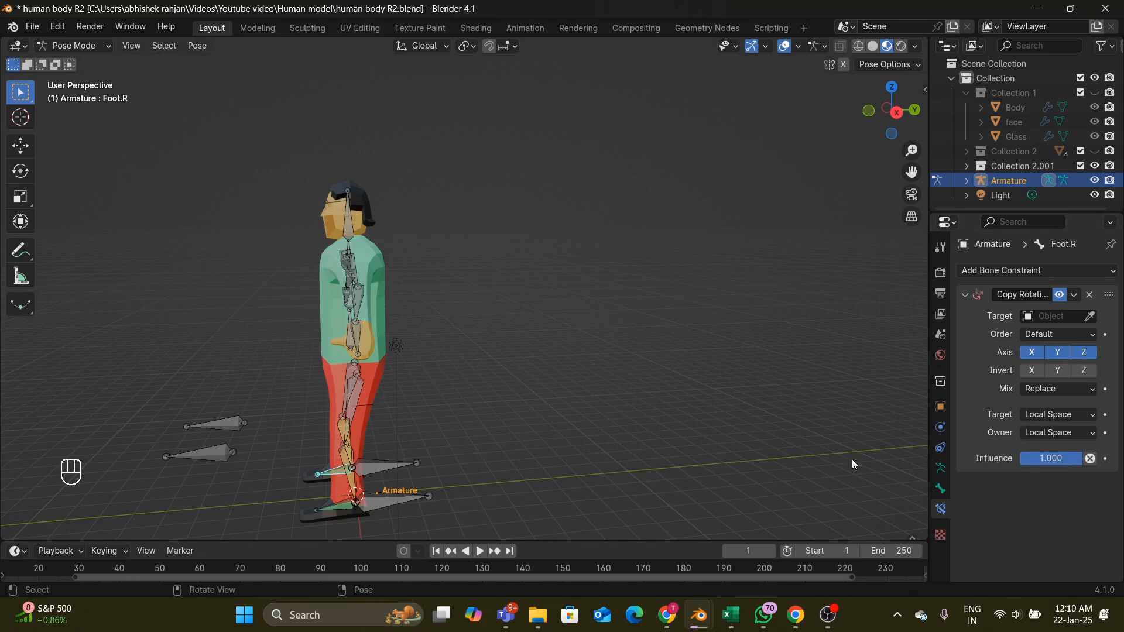
# - Rotate the ILtarget.L bone slightly from the side to test the left foot
pyautogui.scroll(2, 666, 459)
pyautogui.moveTo(666, 458); pyautogui.dragTo(694, 441, button='middle')
pyautogui.scroll(-3, 669, 440)
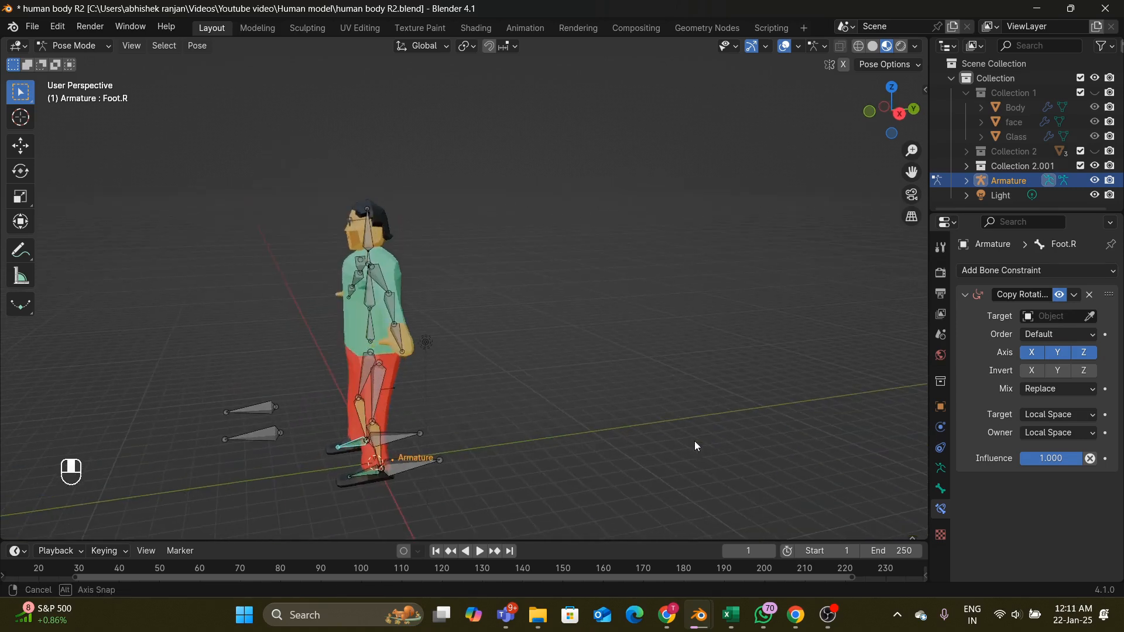
pyautogui.click(412, 468)
pyautogui.moveTo(488, 454); pyautogui.dragTo(518, 443, button='middle')
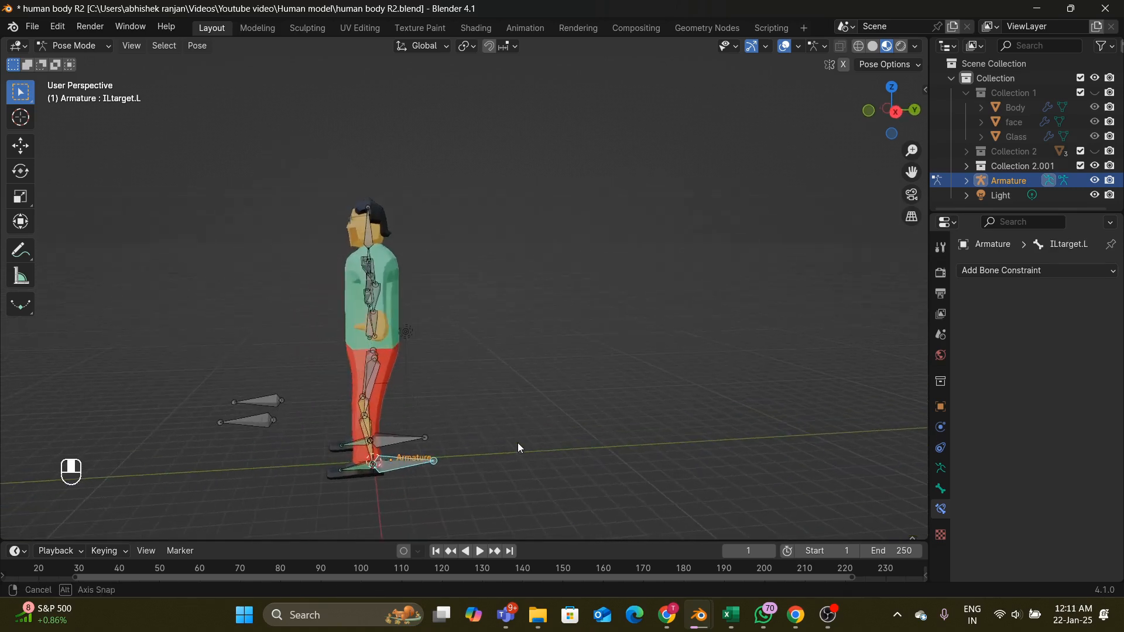
pyautogui.press('r')
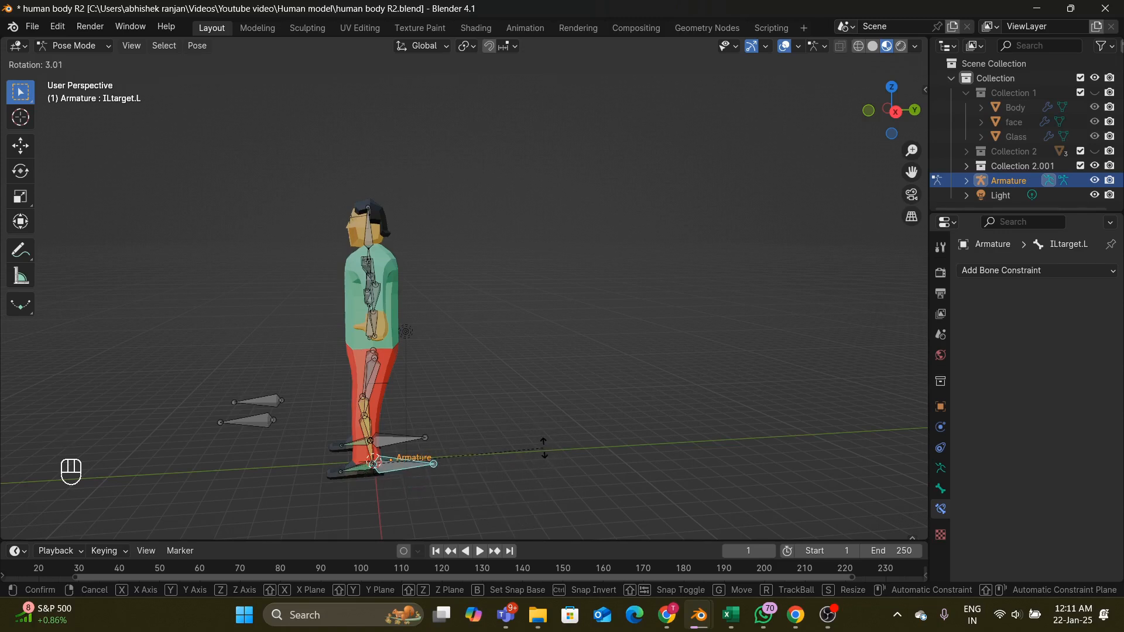
pyautogui.click(545, 452)
# - Try moving the ILtarget.R bone, undo the move, and rotate the bone about -7 degrees to test the right foot
pyautogui.click(397, 442)
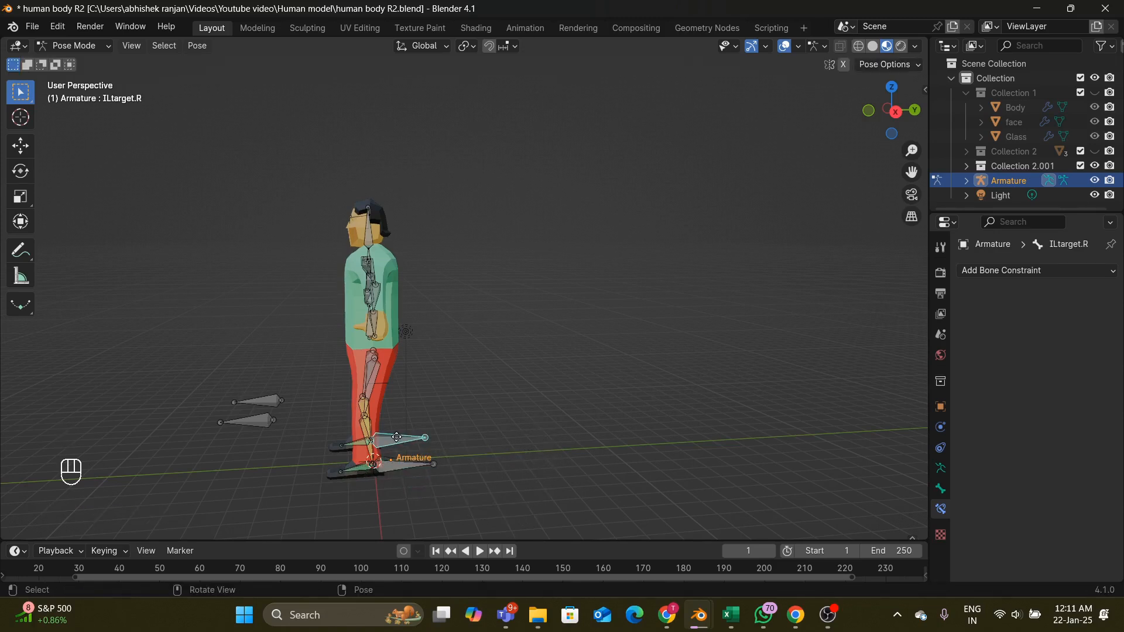
pyautogui.press('g')
pyautogui.click(416, 434)
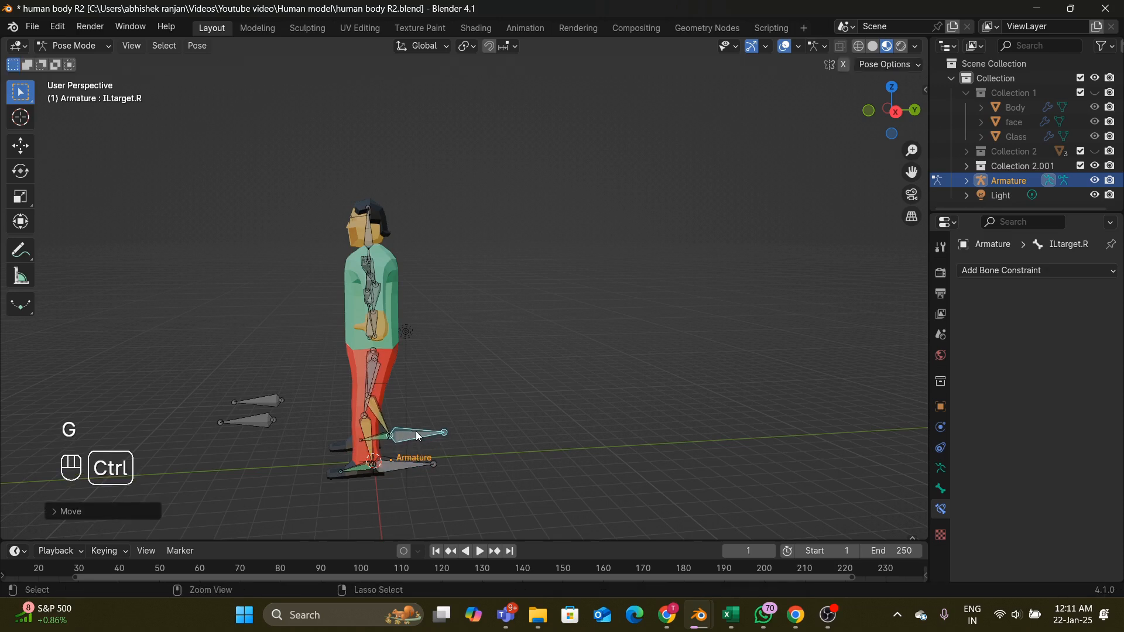
pyautogui.hotkey('ctrl', 'z')
pyautogui.press('r')
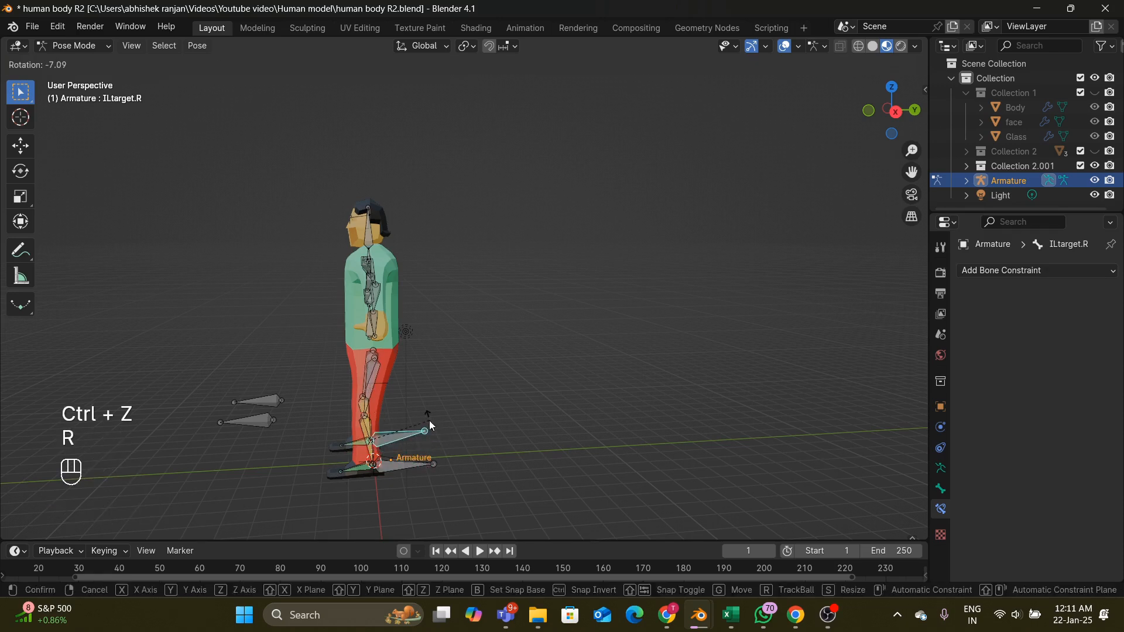
pyautogui.click(429, 421)
# - Move the ILtarget.L and ILtarget.R bones forward and up in turn to test how both legs bend
pyautogui.click(412, 462)
pyautogui.press('g')
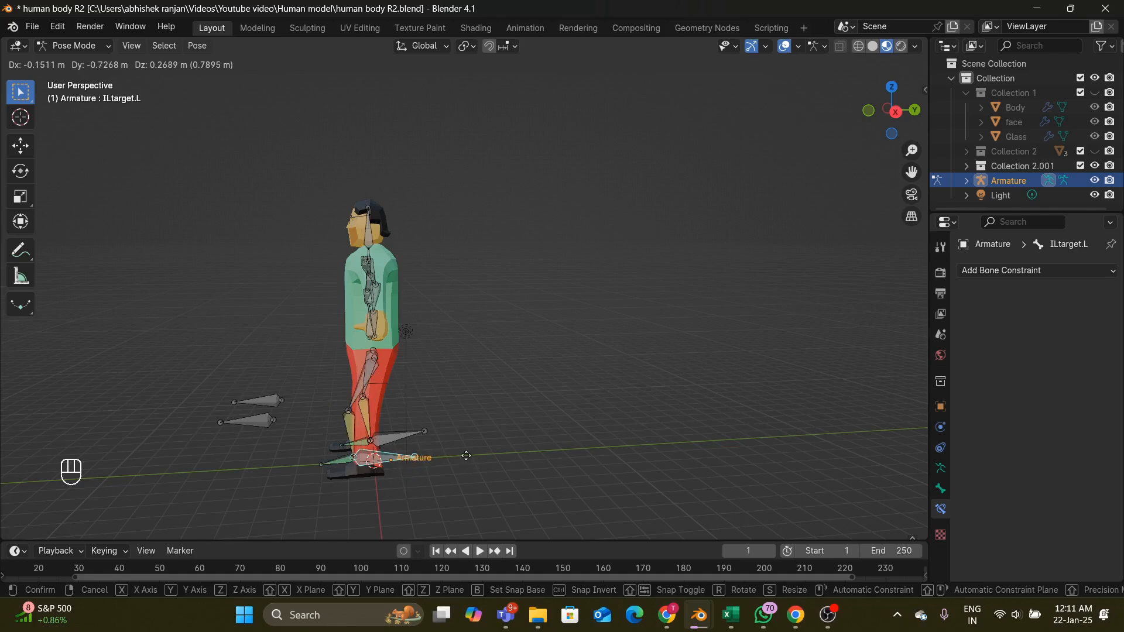
pyautogui.click(429, 445)
pyautogui.click(406, 438)
pyautogui.press('g')
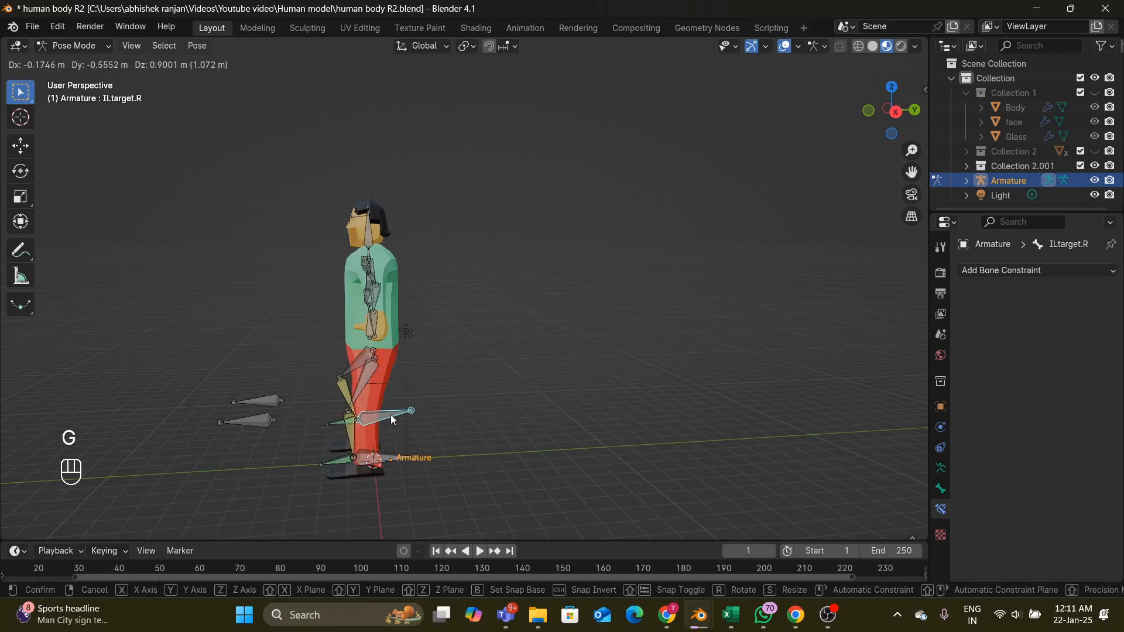
pyautogui.click(366, 436)
pyautogui.moveTo(507, 403); pyautogui.dragTo(604, 404, button='middle')
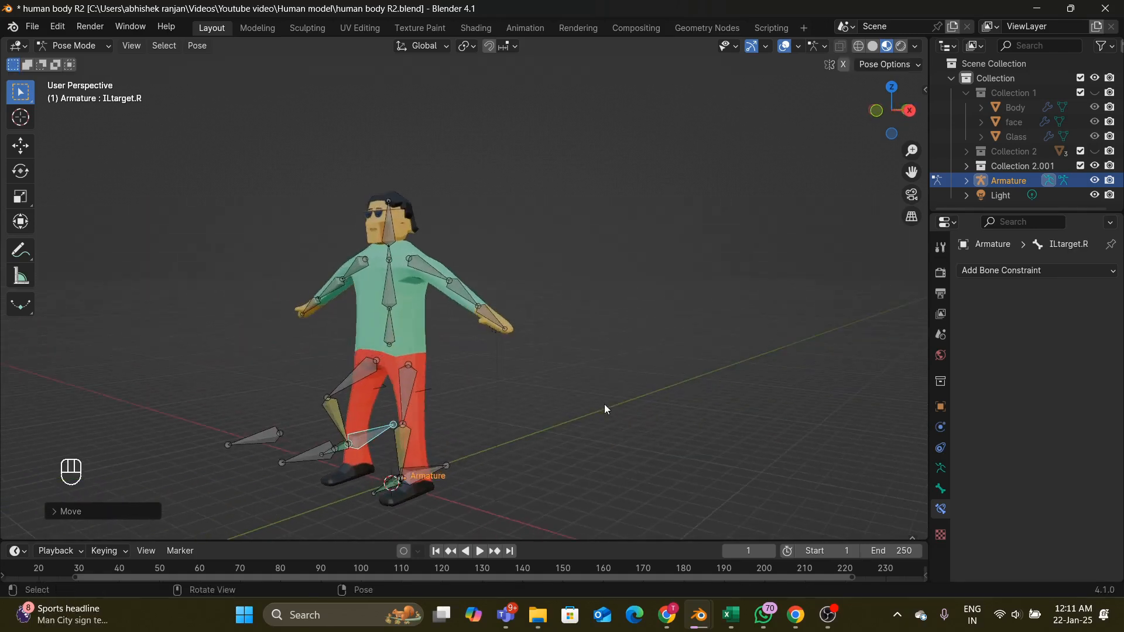
pyautogui.click(391, 319)
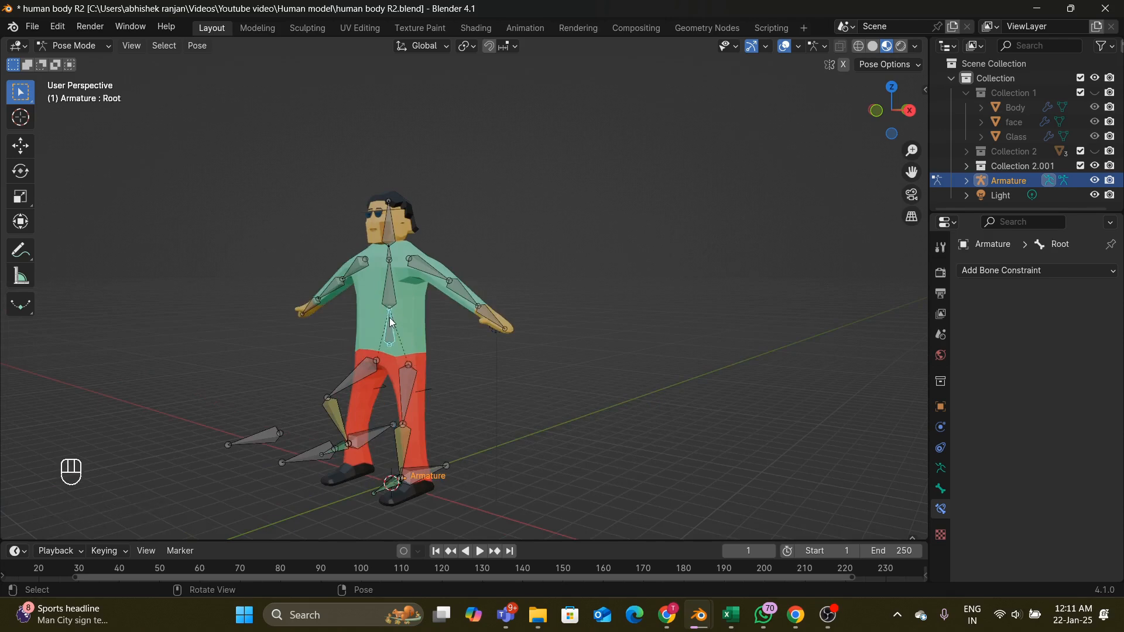
pyautogui.click(73, 44)
pyautogui.click(79, 72)
pyautogui.moveTo(580, 327); pyautogui.dragTo(603, 332, button='middle')
pyautogui.click(83, 46)
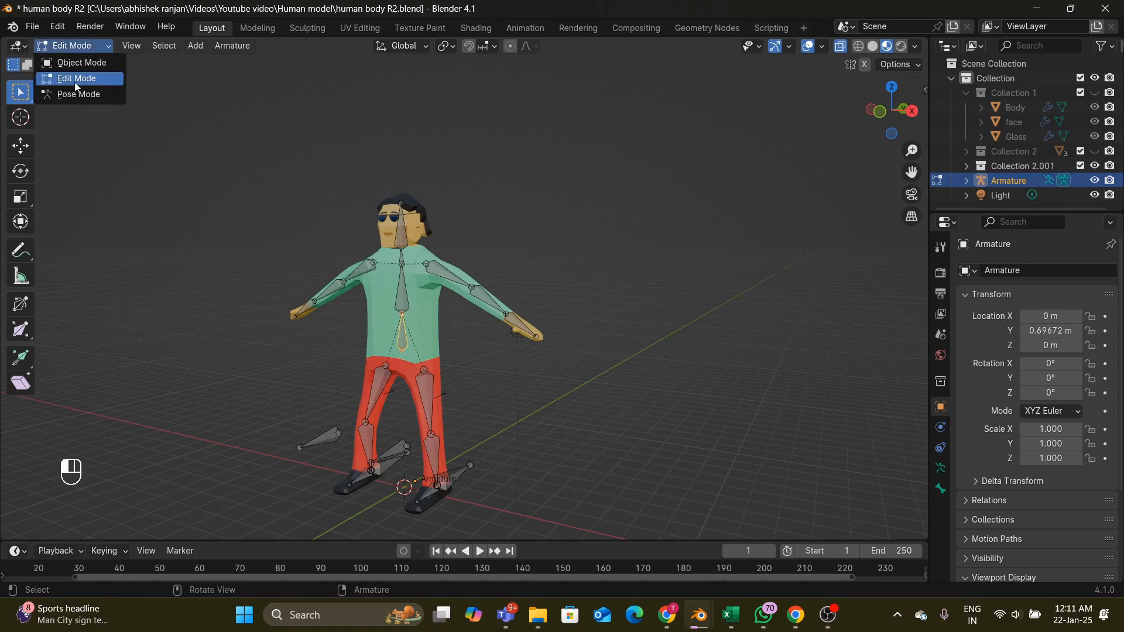
pyautogui.click(79, 97)
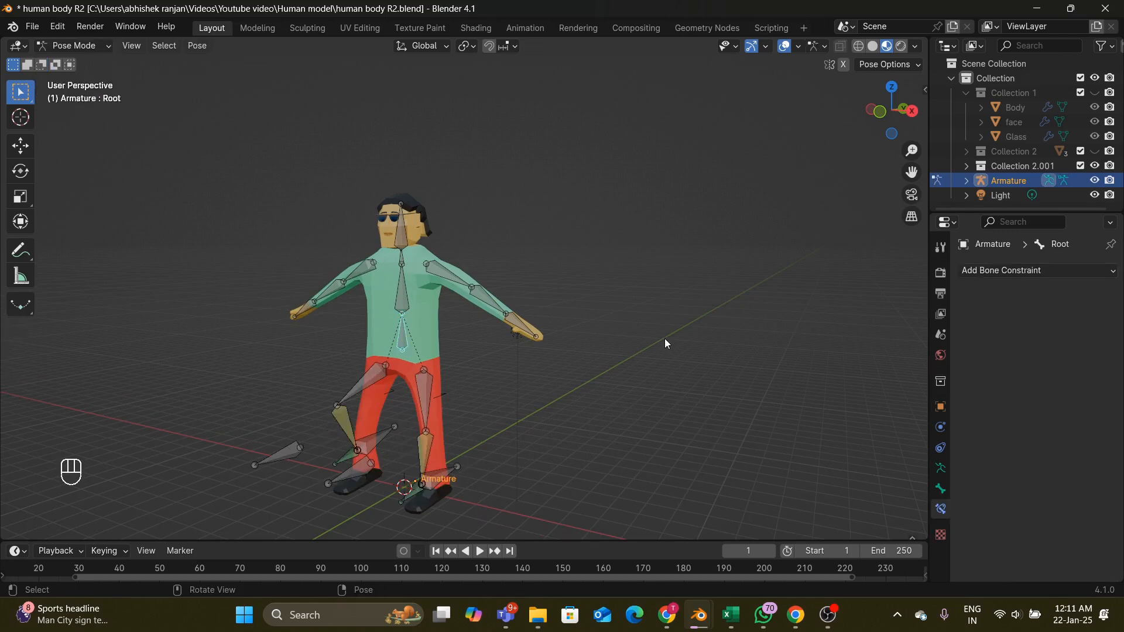
# - Clear the rotation and location of all the armature's pose bones and return to Object Mode with nothing selected
pyautogui.press('a')
pyautogui.hotkey('alt', 'r')
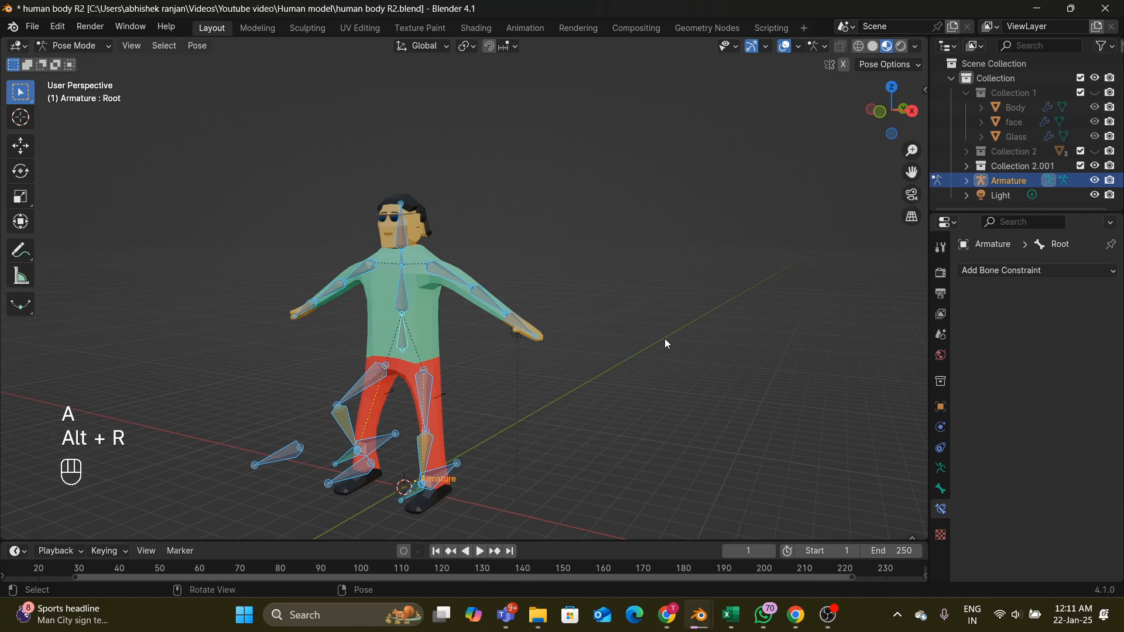
pyautogui.hotkey('alt', 'g')
pyautogui.moveTo(664, 338); pyautogui.dragTo(88, 42, button='middle')
pyautogui.click(88, 42)
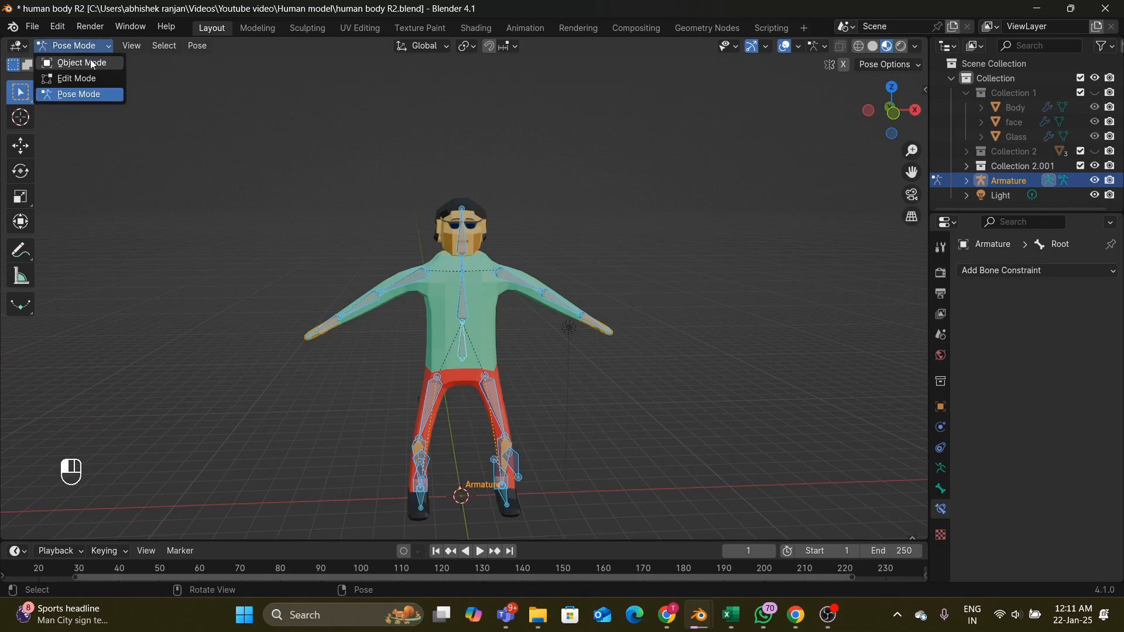
pyautogui.click(88, 61)
pyautogui.moveTo(468, 222); pyautogui.dragTo(500, 229, button='middle')
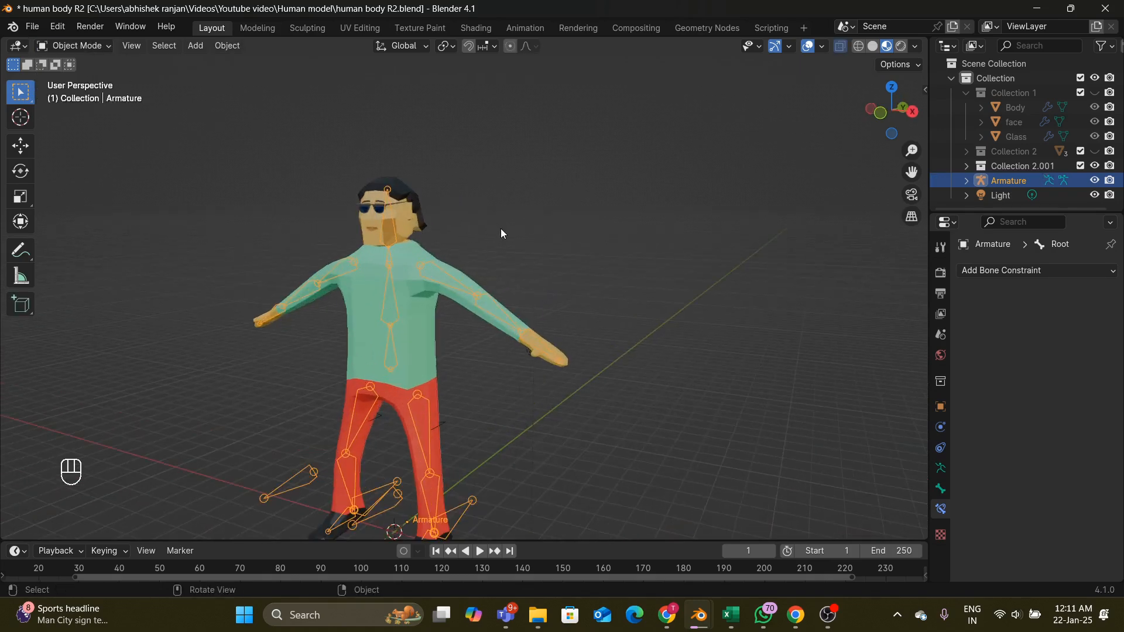
pyautogui.scroll(-2, 592, 206)
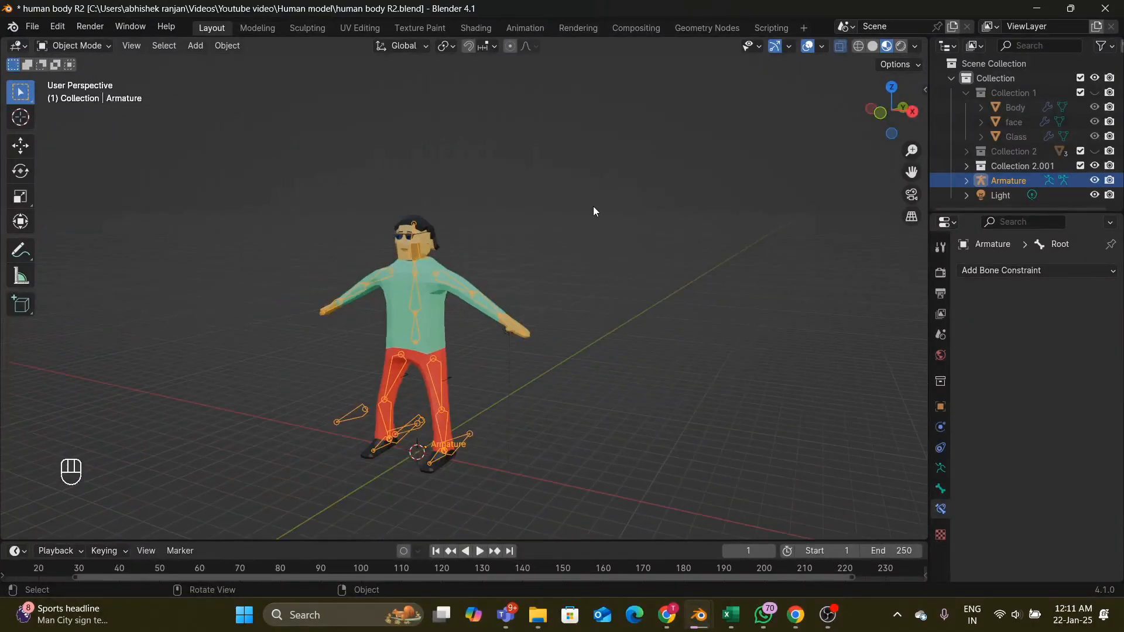
pyautogui.scroll(2, 685, 267)
pyautogui.click(686, 267)
pyautogui.moveTo(686, 266); pyautogui.dragTo(708, 275, button='middle')
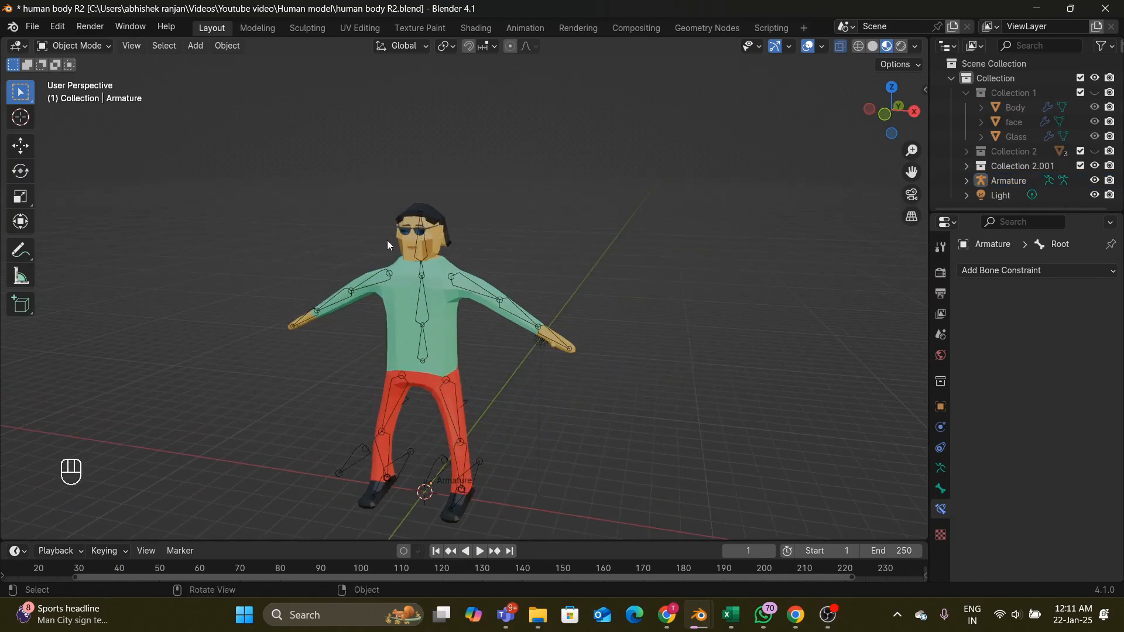
# - Apply the Subdivision and Mirror modifiers on the character's body mesh
pyautogui.click(409, 241)
pyautogui.moveTo(638, 304); pyautogui.dragTo(636, 307, button='middle')
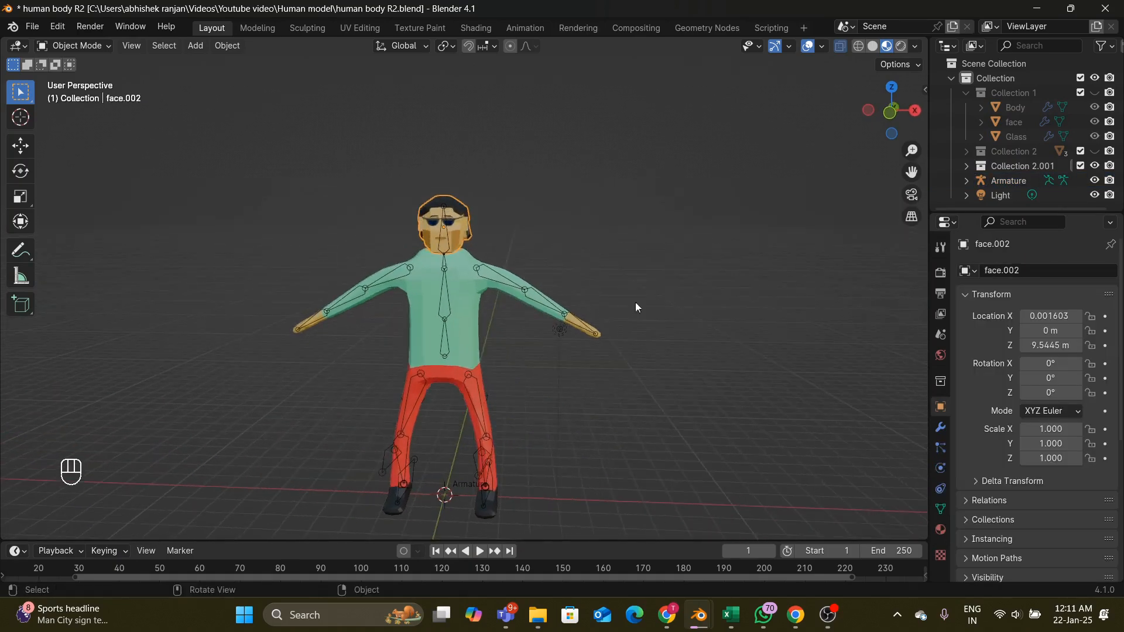
pyautogui.click(423, 290)
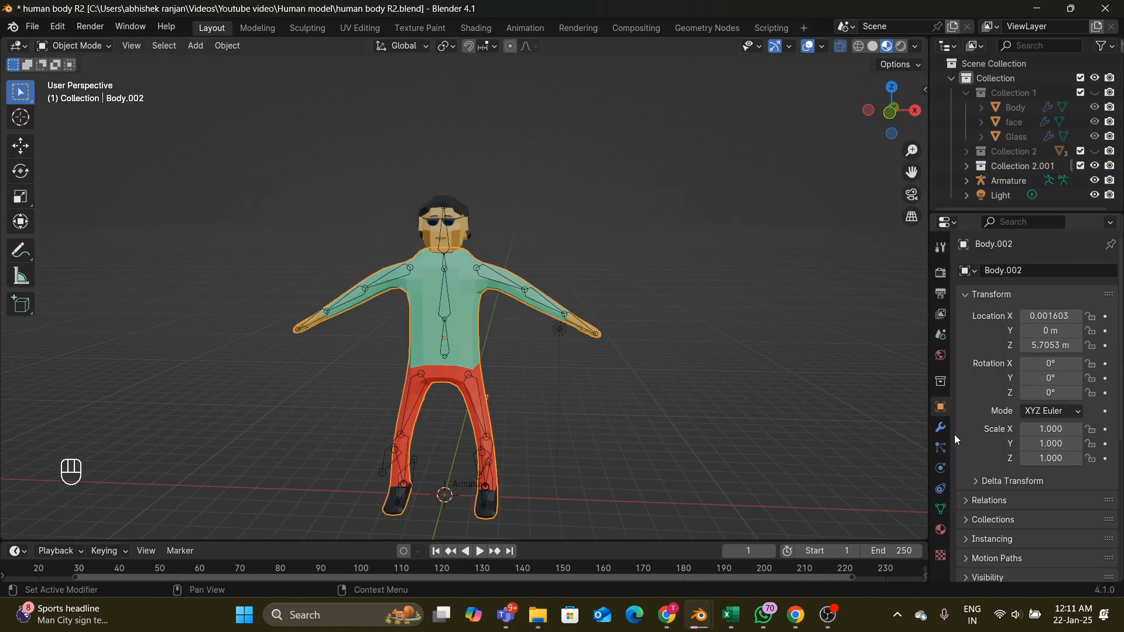
pyautogui.click(940, 427)
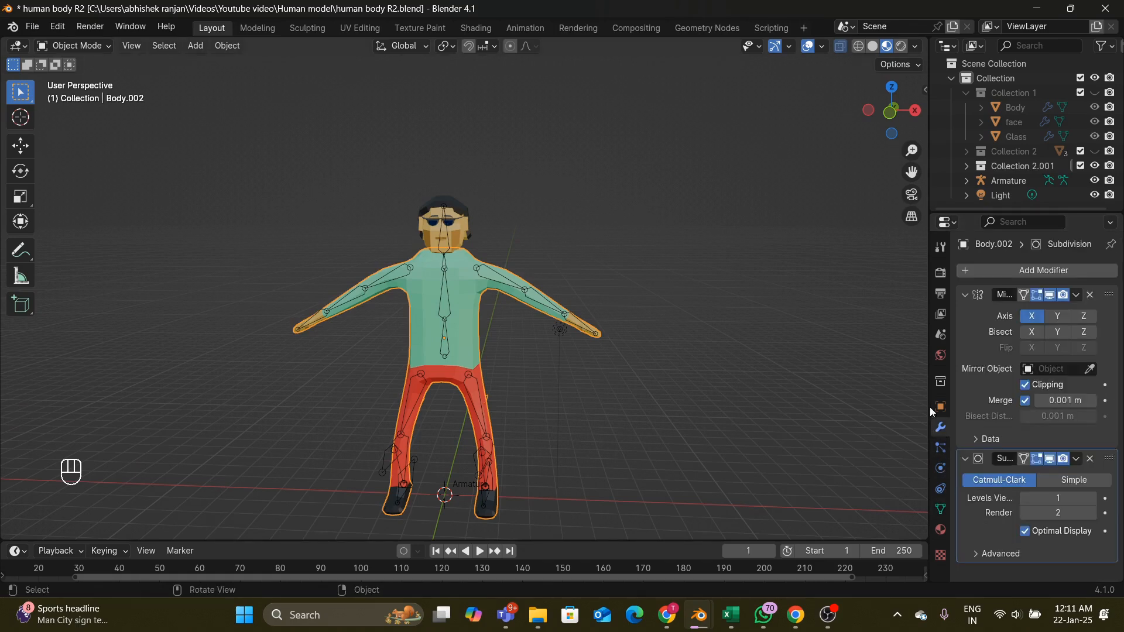
pyautogui.click(1075, 460)
pyautogui.click(1044, 472)
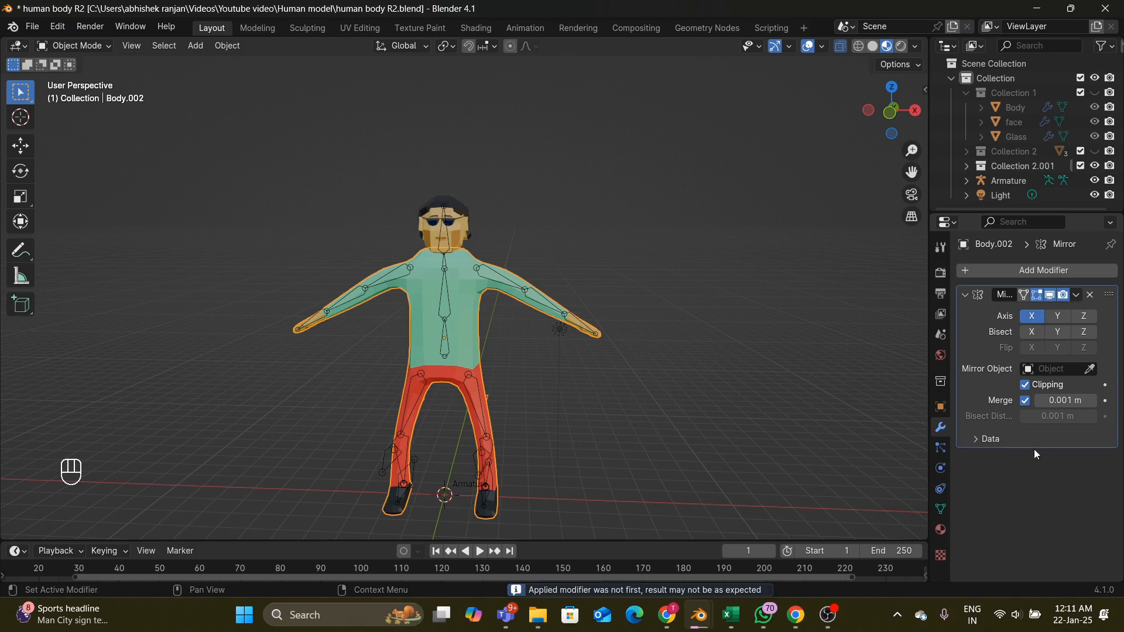
pyautogui.click(1075, 294)
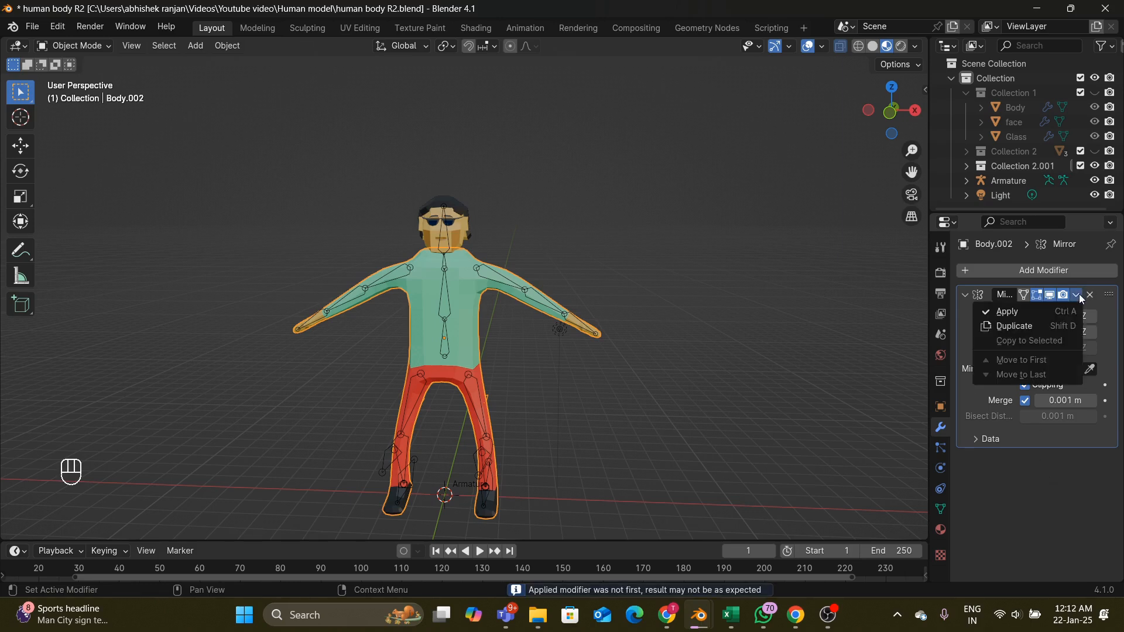
pyautogui.click(1041, 313)
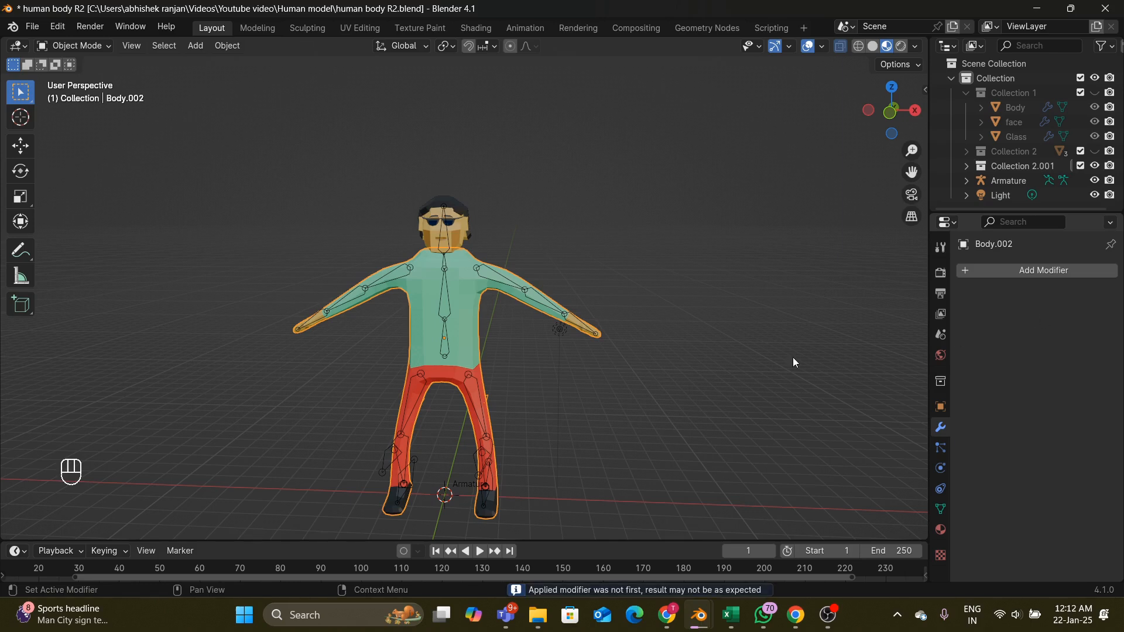
# - Apply the Subdivision and Mirror modifiers on the sunglasses mesh
pyautogui.click(440, 230)
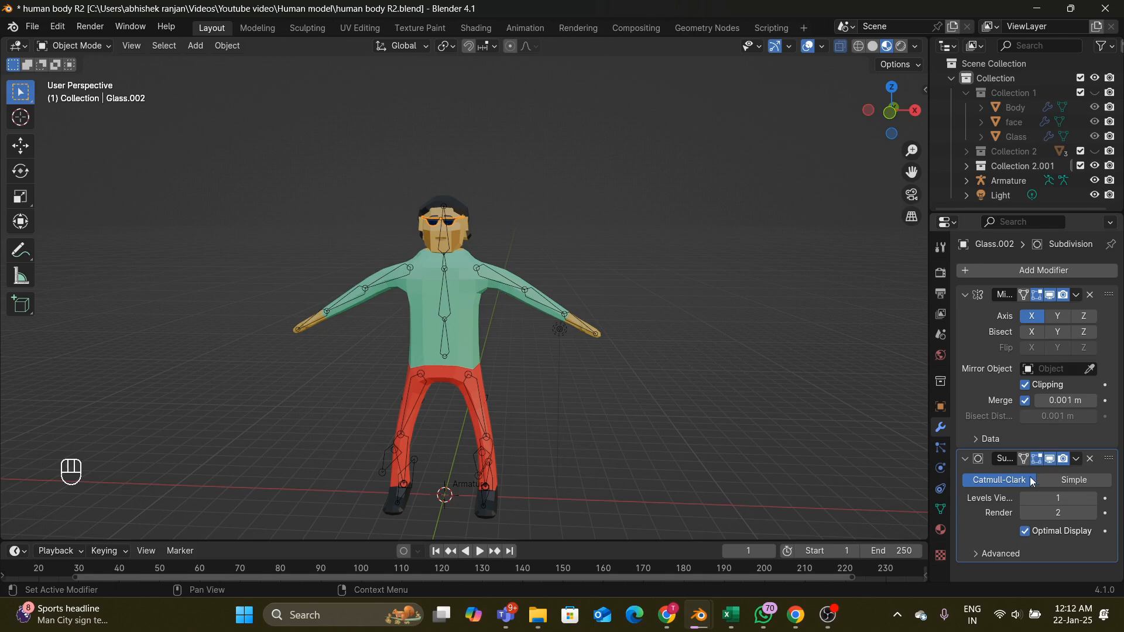
pyautogui.click(1075, 459)
pyautogui.click(1052, 472)
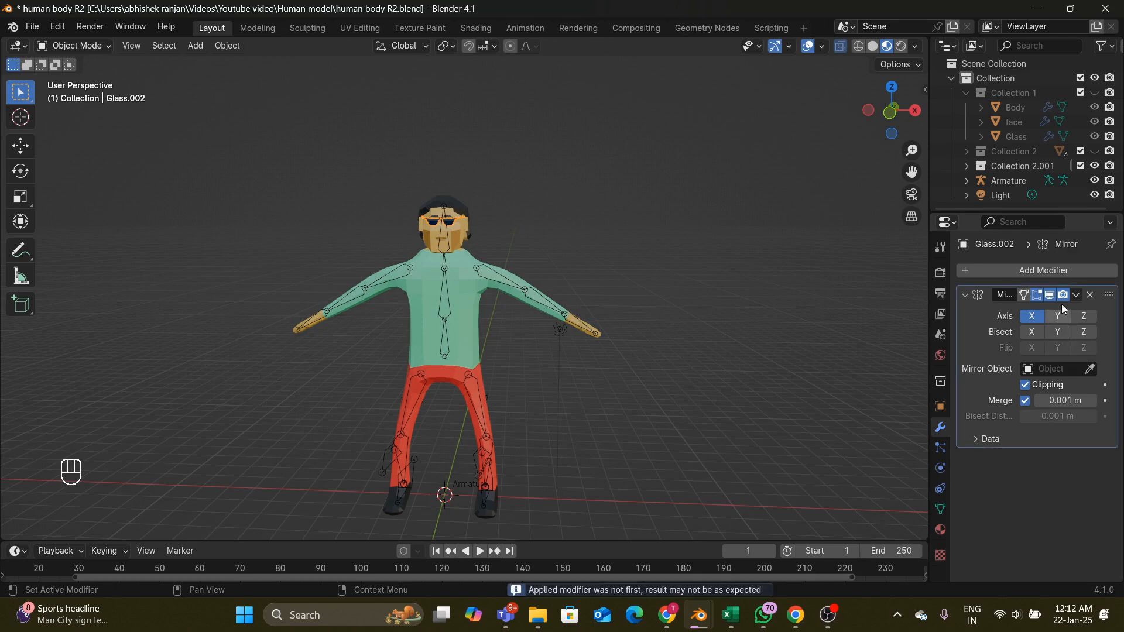
pyautogui.click(1075, 295)
pyautogui.click(1038, 313)
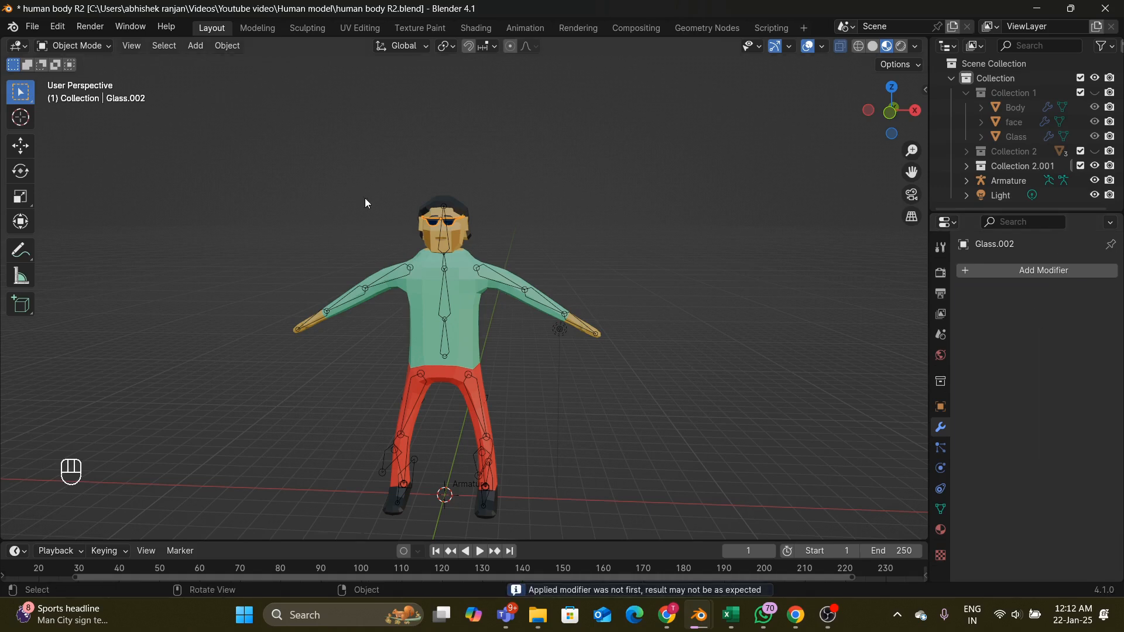
# - Apply the Mirror modifier on the face mesh and check the body and face for remaining modifiers
pyautogui.click(429, 235)
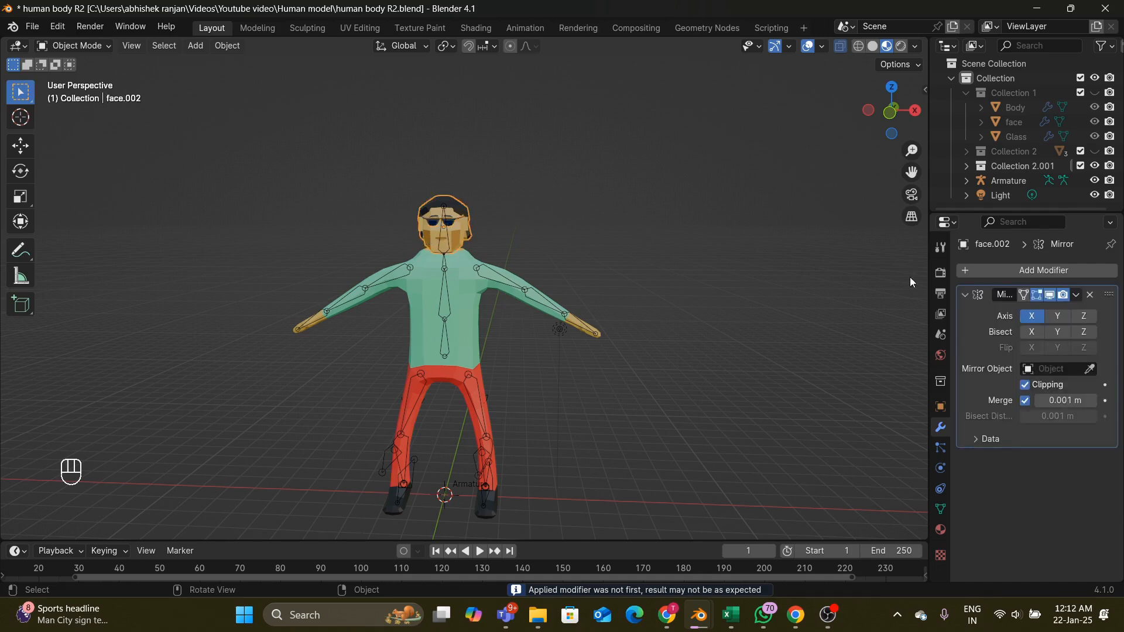
pyautogui.click(1077, 295)
pyautogui.click(1048, 314)
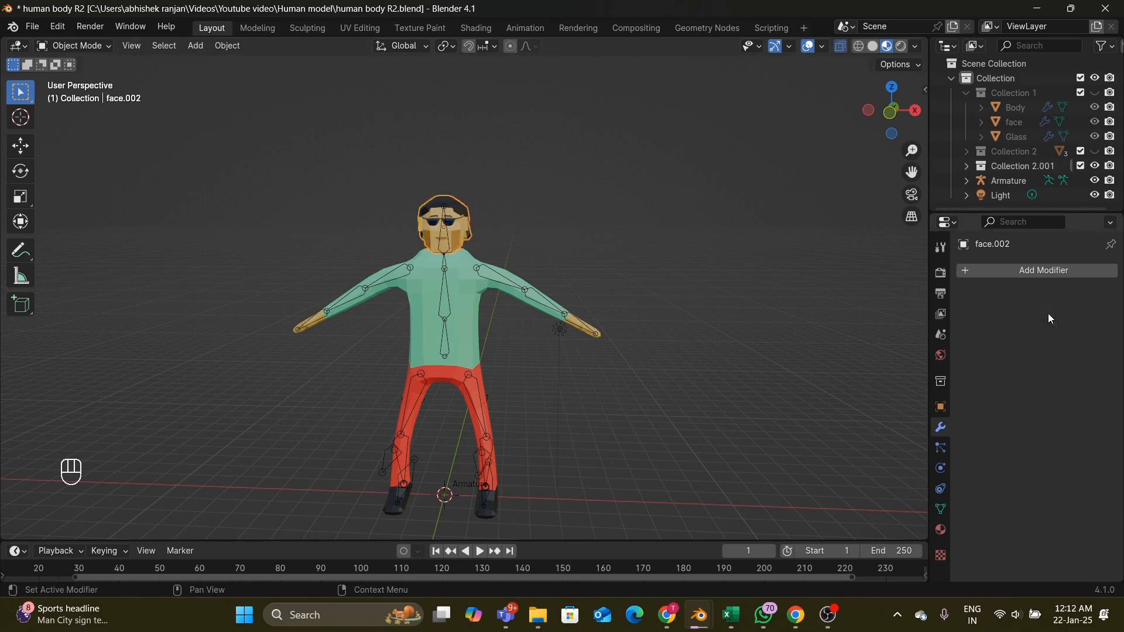
pyautogui.click(422, 319)
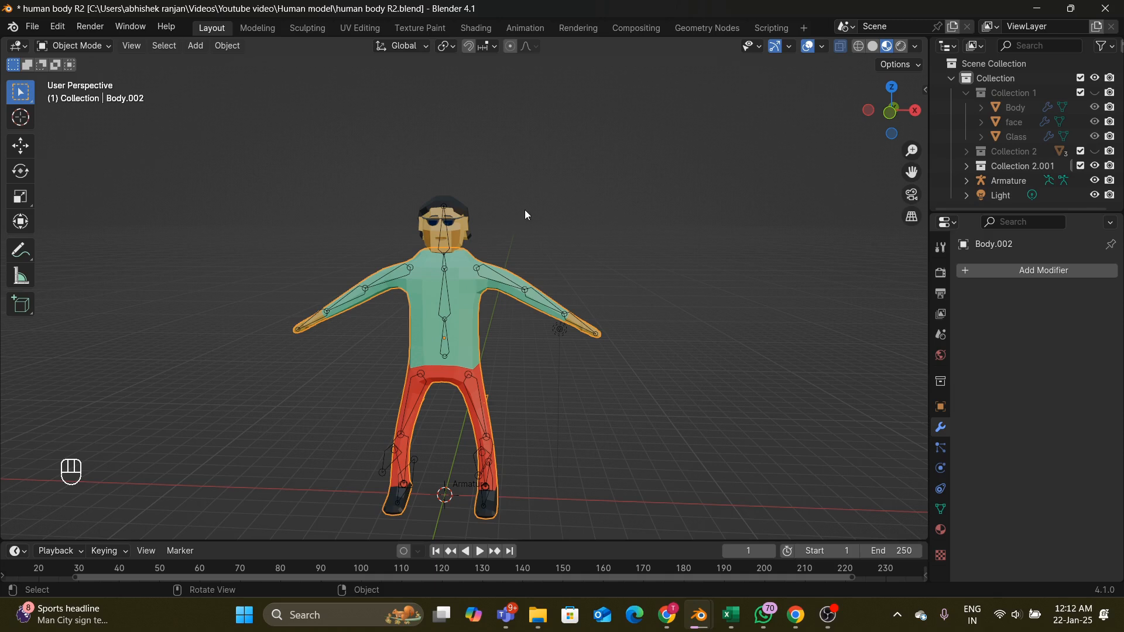
pyautogui.scroll(2, 542, 211)
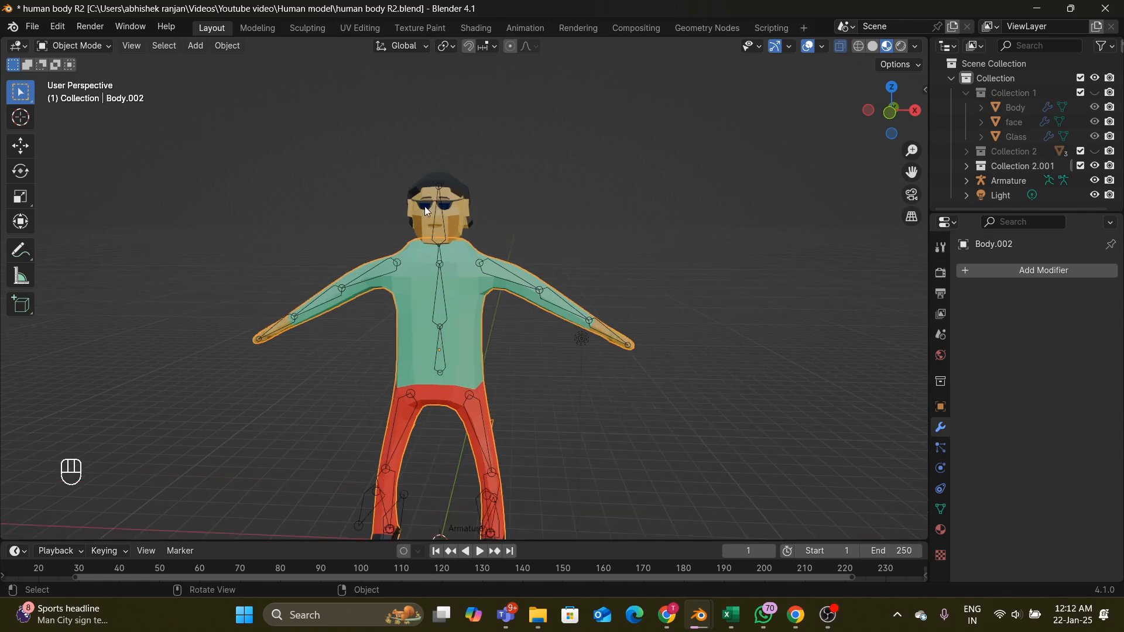
pyautogui.click(430, 189)
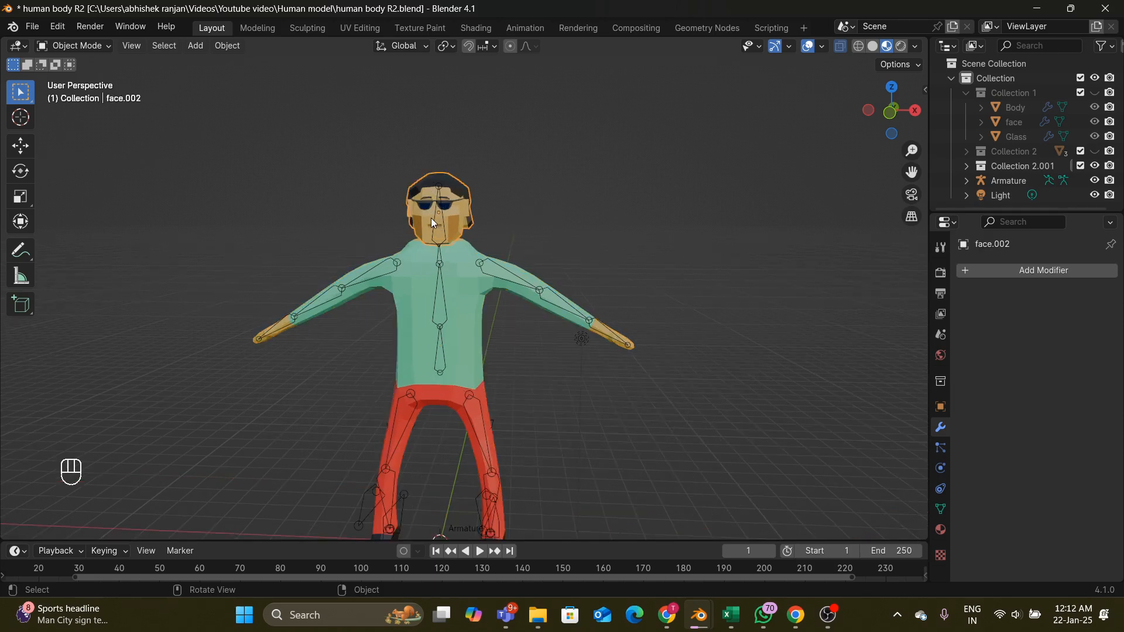
# - Parent the sunglasses to the face mesh with the Object option, and try joining the two meshes
pyautogui.click(426, 206)
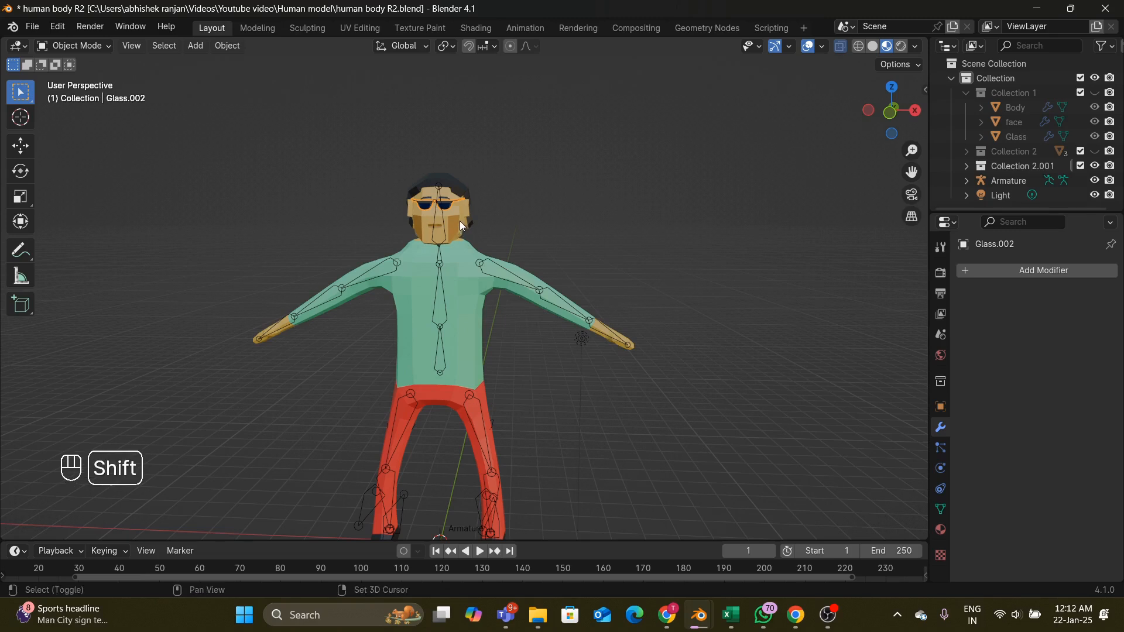
pyautogui.keyDown('shift'); pyautogui.click(459, 216); pyautogui.keyUp('shift')
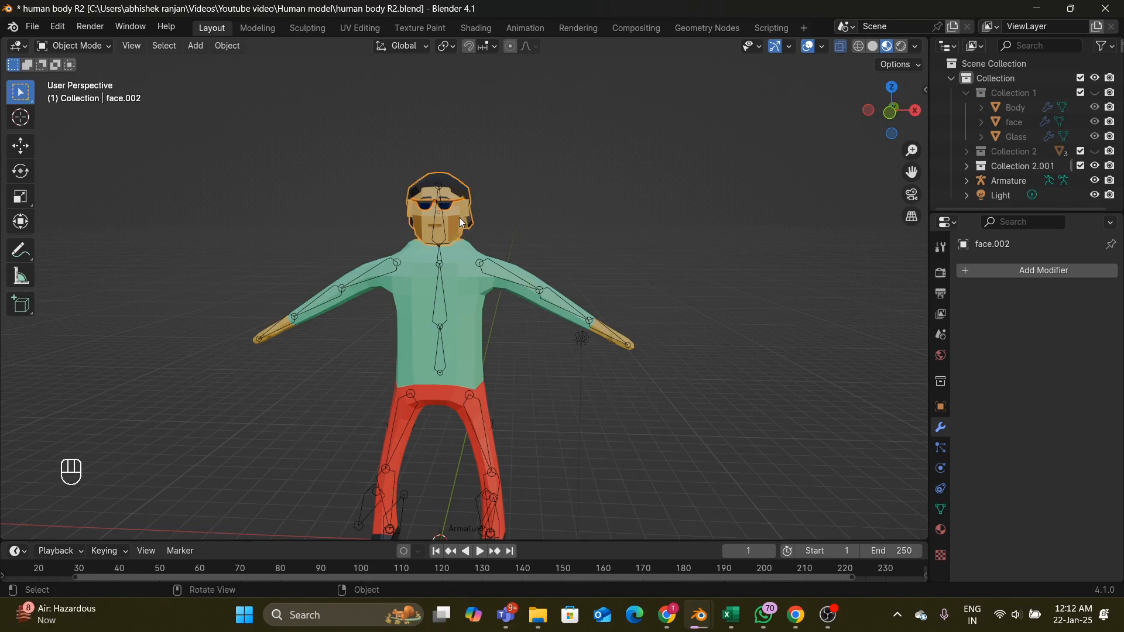
pyautogui.hotkey('ctrl', 'p')
pyautogui.click(459, 217)
pyautogui.hotkey('ctrl', 'j')
pyautogui.hotkey('ctrl', 'z')
pyautogui.click(553, 214)
pyautogui.keyDown('shift'); pyautogui.click(456, 224); pyautogui.keyUp('shift')
pyautogui.hotkey('ctrl', 'p')
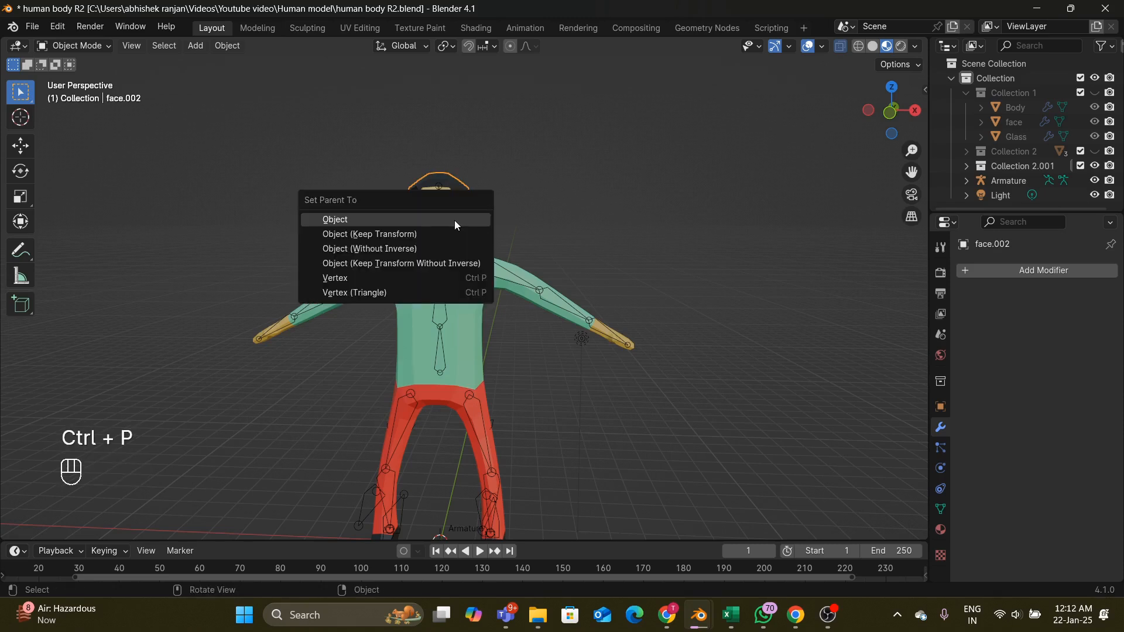
pyautogui.click(455, 220)
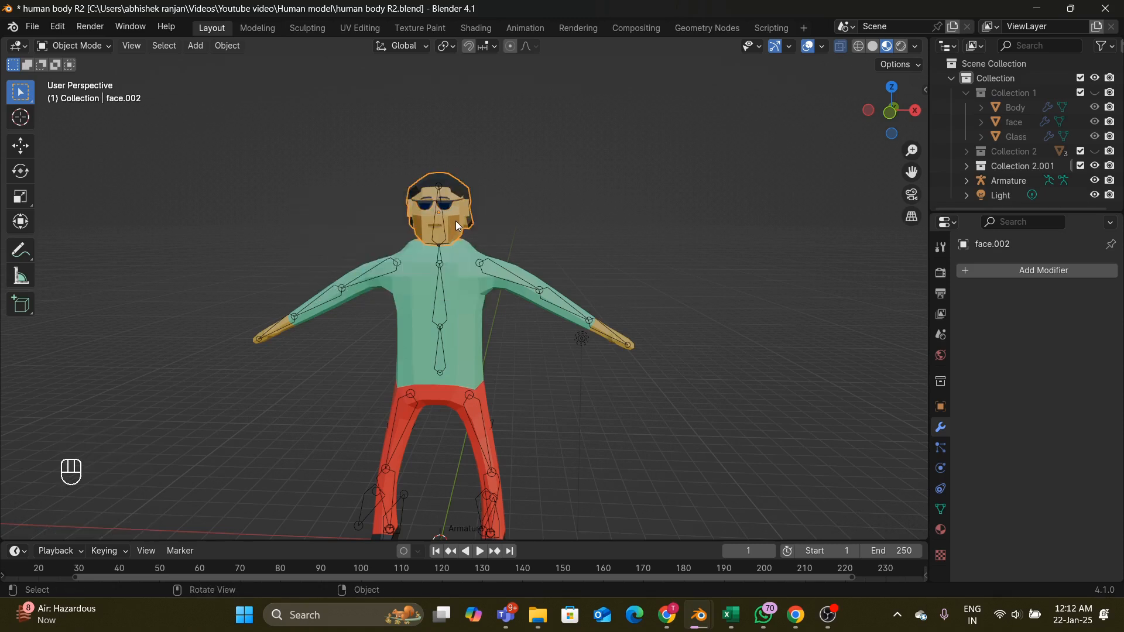
# - Join the face mesh into the body mesh and inspect the armature's alignment from the front and top
pyautogui.keyDown('shift'); pyautogui.click(474, 279); pyautogui.keyUp('shift')
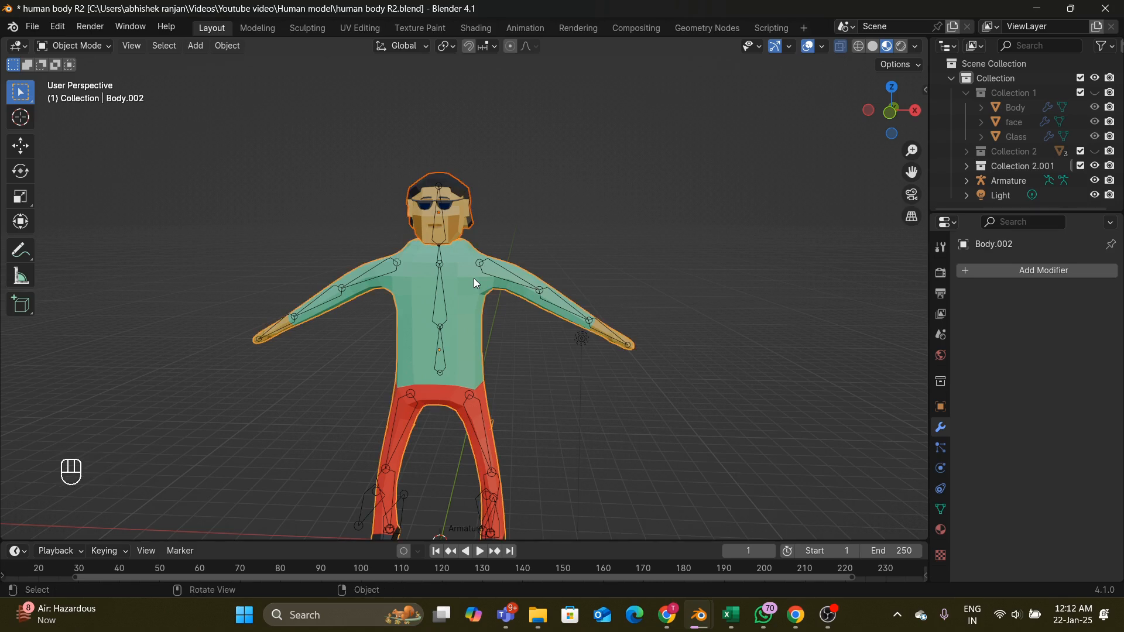
pyautogui.hotkey('ctrl', 'j')
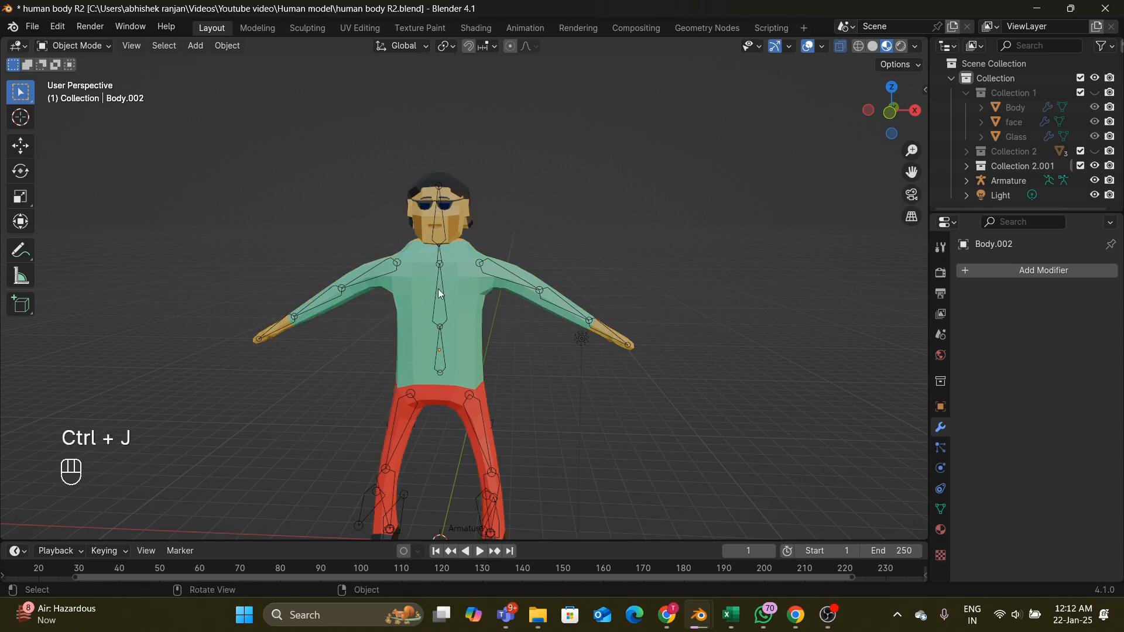
pyautogui.click(442, 297)
pyautogui.moveTo(582, 245); pyautogui.dragTo(679, 265, button='middle')
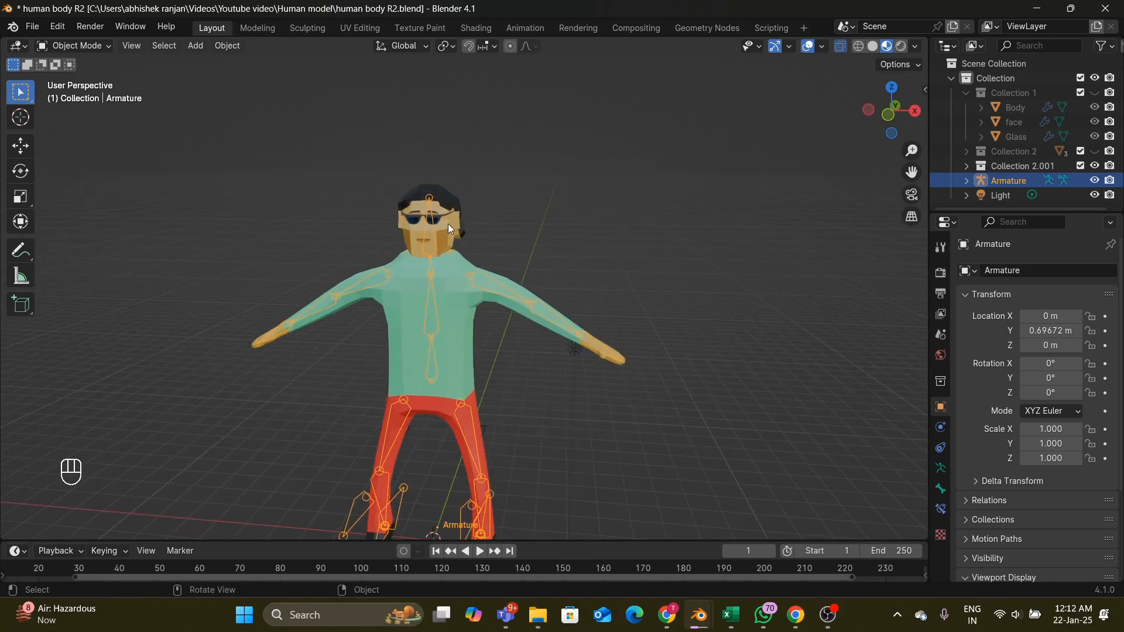
pyautogui.press('KP_1')
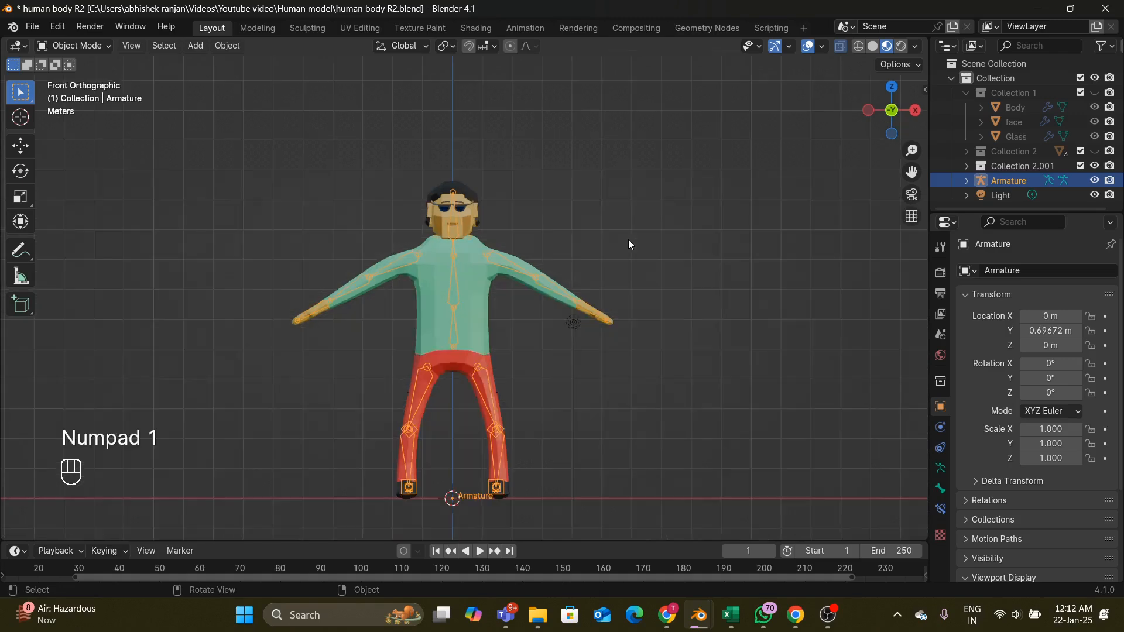
pyautogui.press('KP_7')
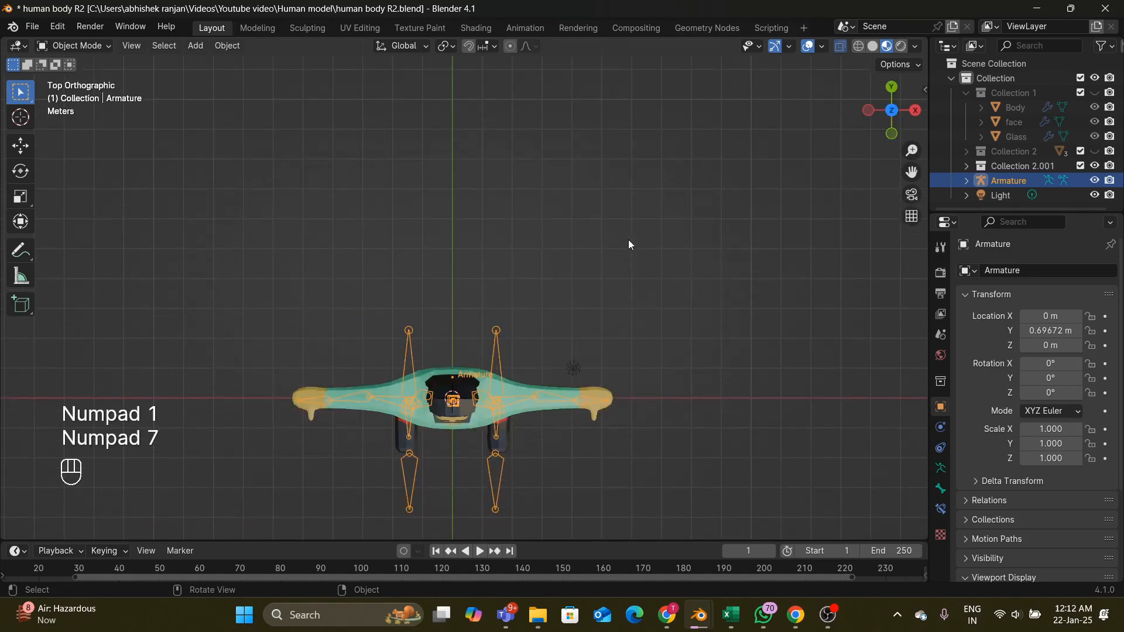
pyautogui.moveTo(650, 300); pyautogui.dragTo(623, 144, button='middle')
pyautogui.scroll(2, 651, 161)
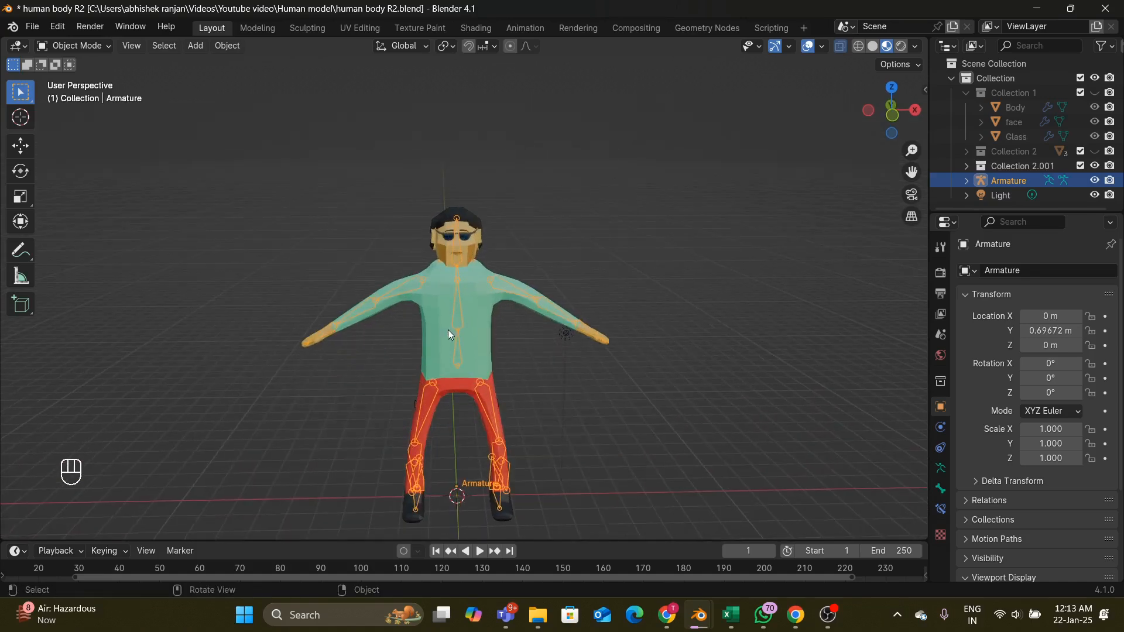
# - Parent the joined body mesh to the armature using Armature Deform With Automatic Weights
pyautogui.click(467, 258)
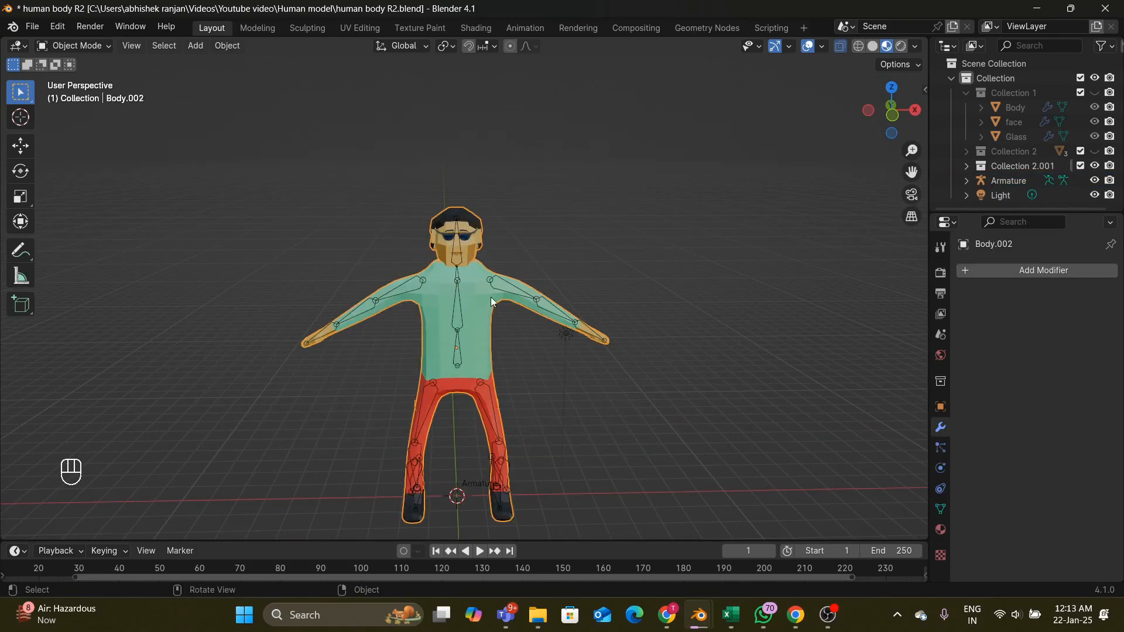
pyautogui.keyDown('shift'); pyautogui.click(466, 316); pyautogui.keyUp('shift')
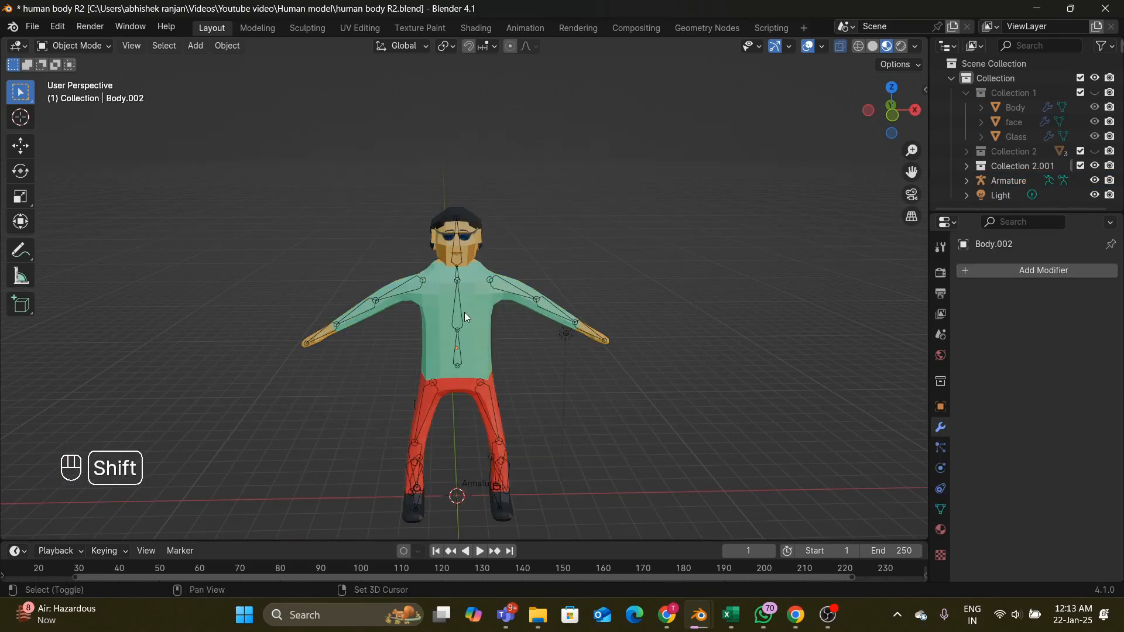
pyautogui.click(474, 272)
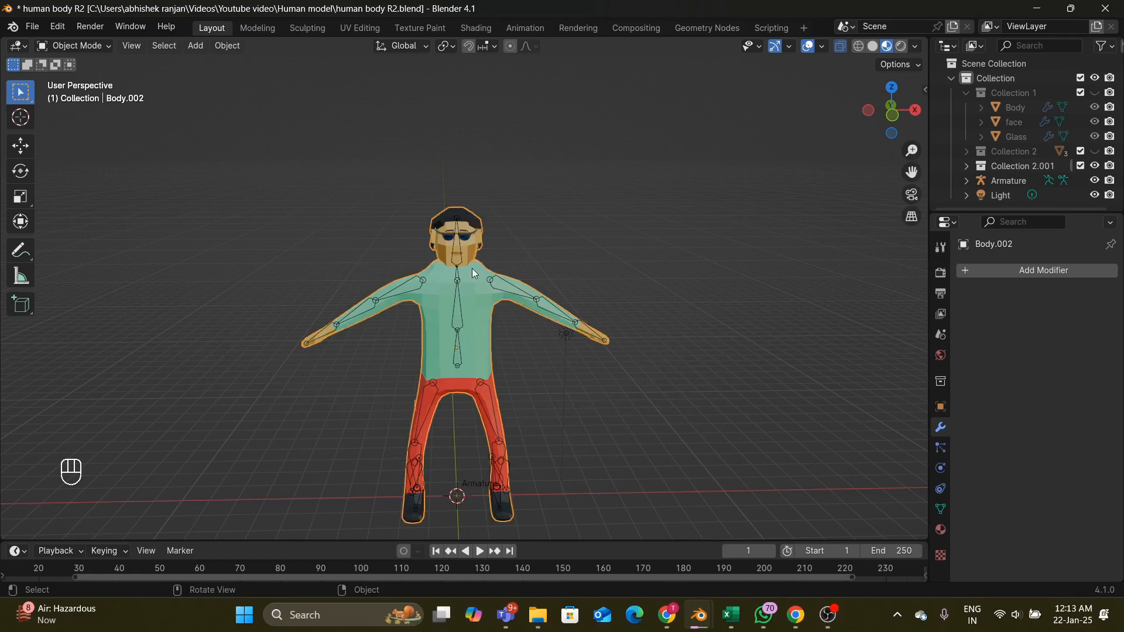
pyautogui.keyDown('shift'); pyautogui.click(457, 310); pyautogui.keyUp('shift')
pyautogui.scroll(3, 438, 303)
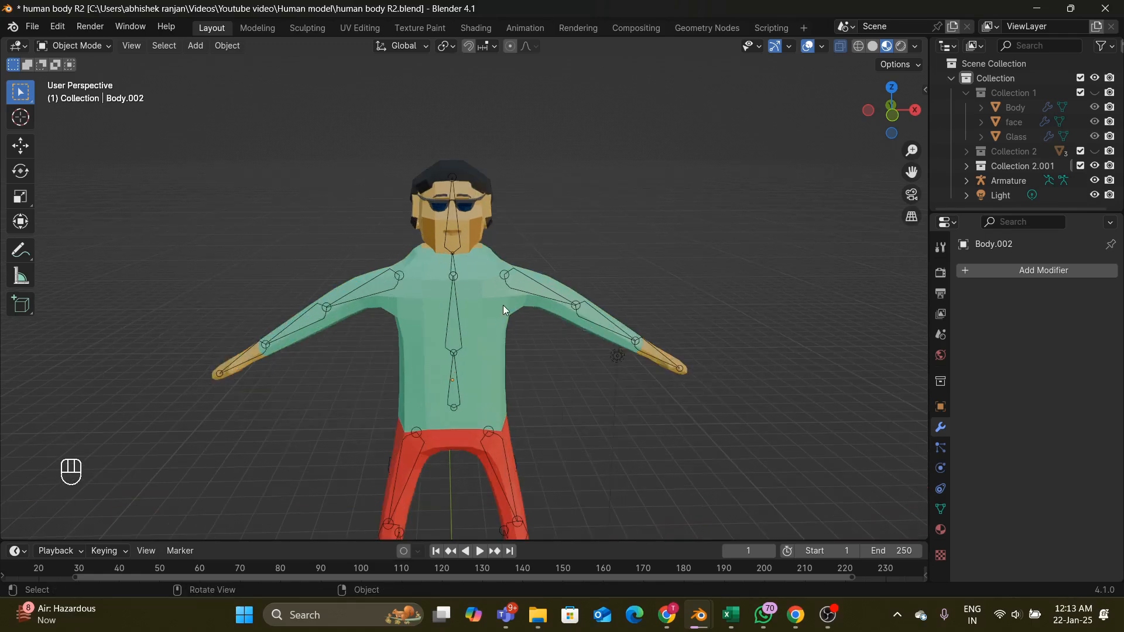
pyautogui.click(464, 209)
pyautogui.scroll(-3, 468, 211)
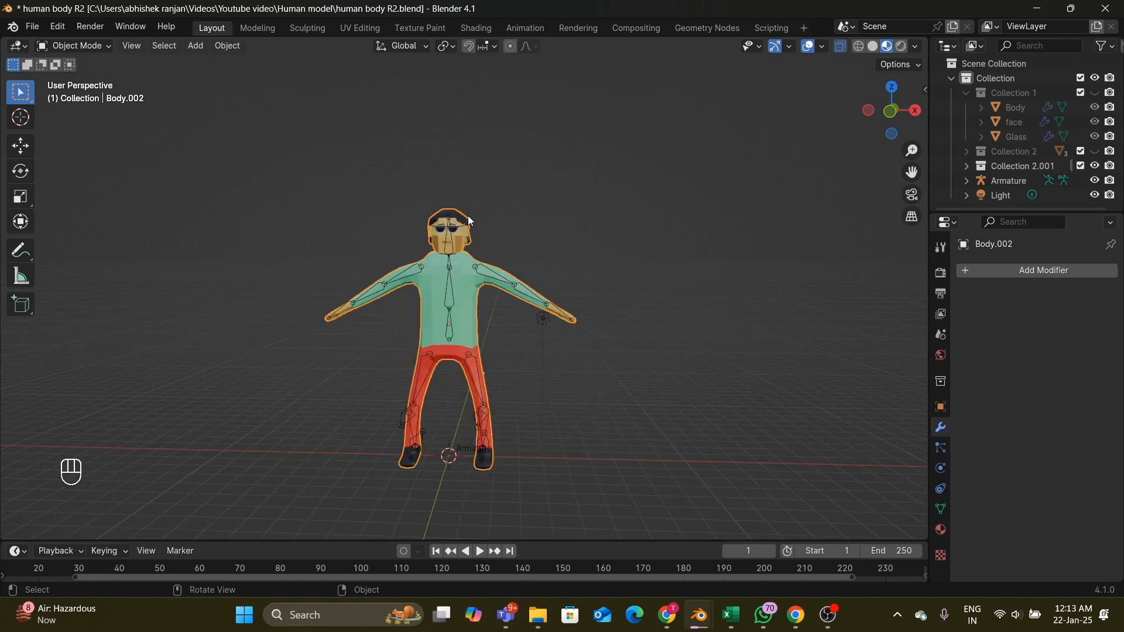
pyautogui.keyDown('shift'); pyautogui.click(404, 420); pyautogui.keyUp('shift')
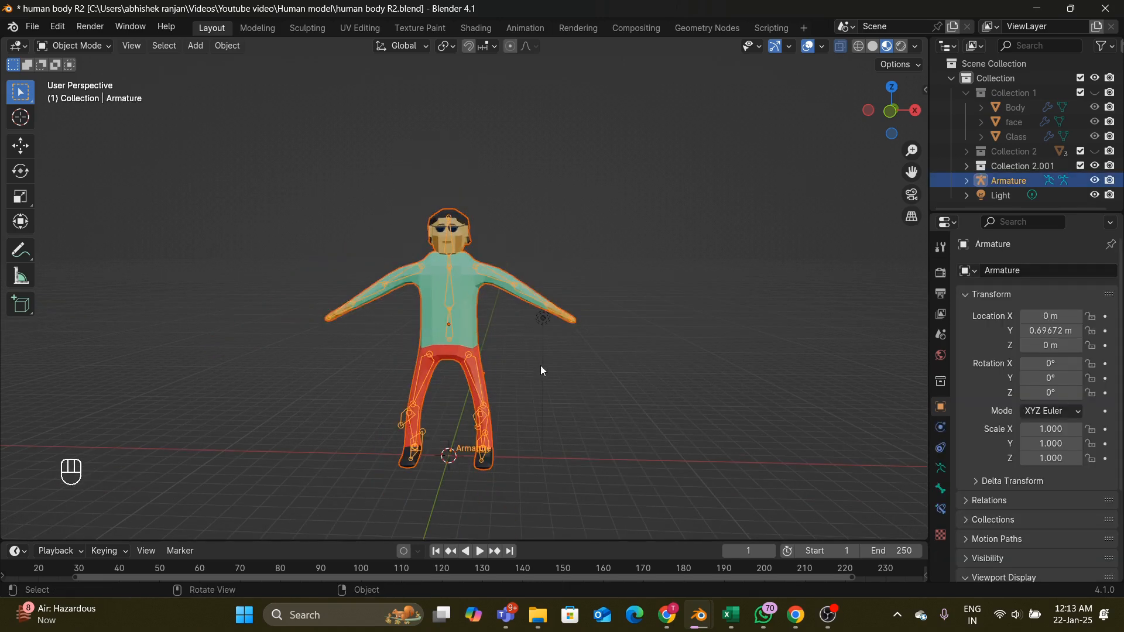
pyautogui.hotkey('ctrl', 'p')
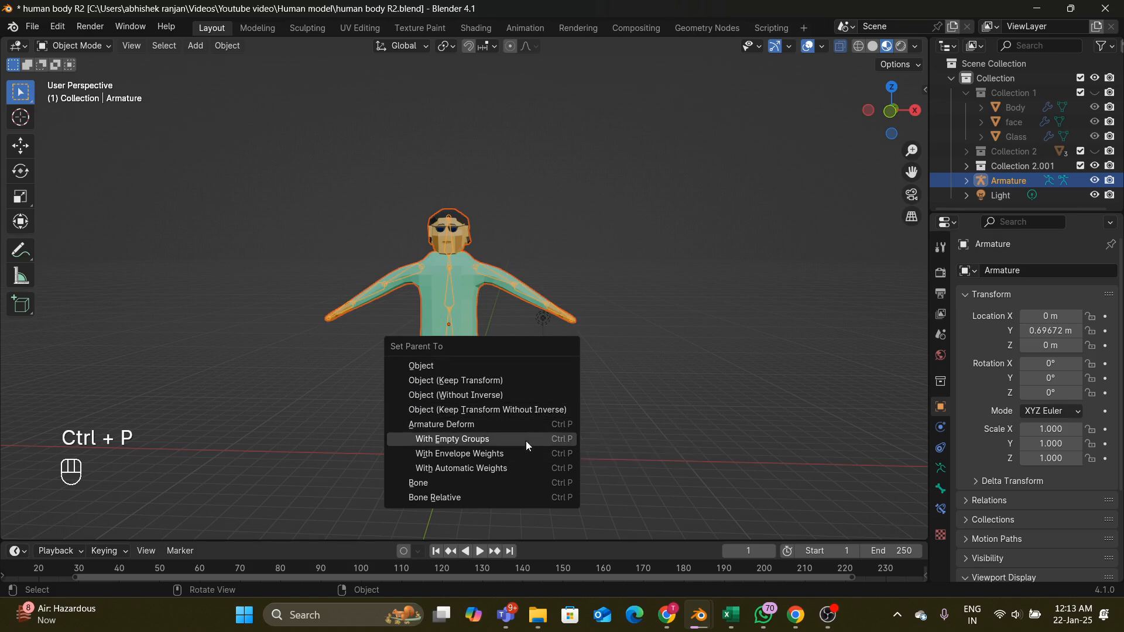
pyautogui.click(501, 467)
pyautogui.scroll(1, 502, 467)
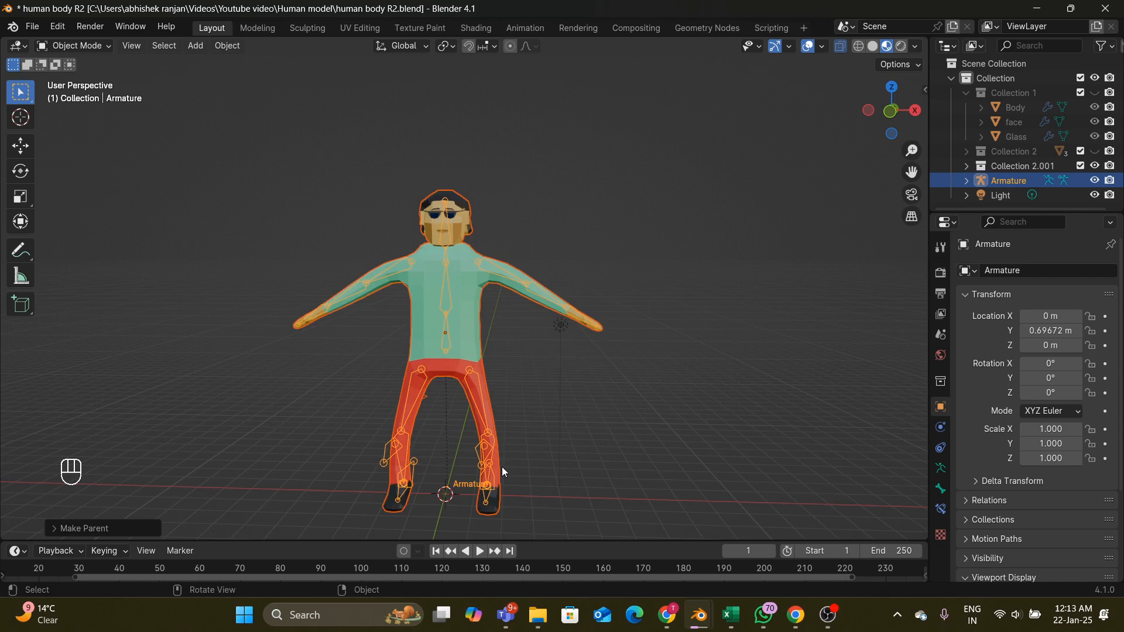
# - Switch the armature to Pose Mode and move the left leg's ILtarget.L bone to test the leg deformation
pyautogui.scroll(-3, 501, 467)
pyautogui.moveTo(577, 437); pyautogui.dragTo(501, 415, button='middle')
pyautogui.scroll(3, 497, 464)
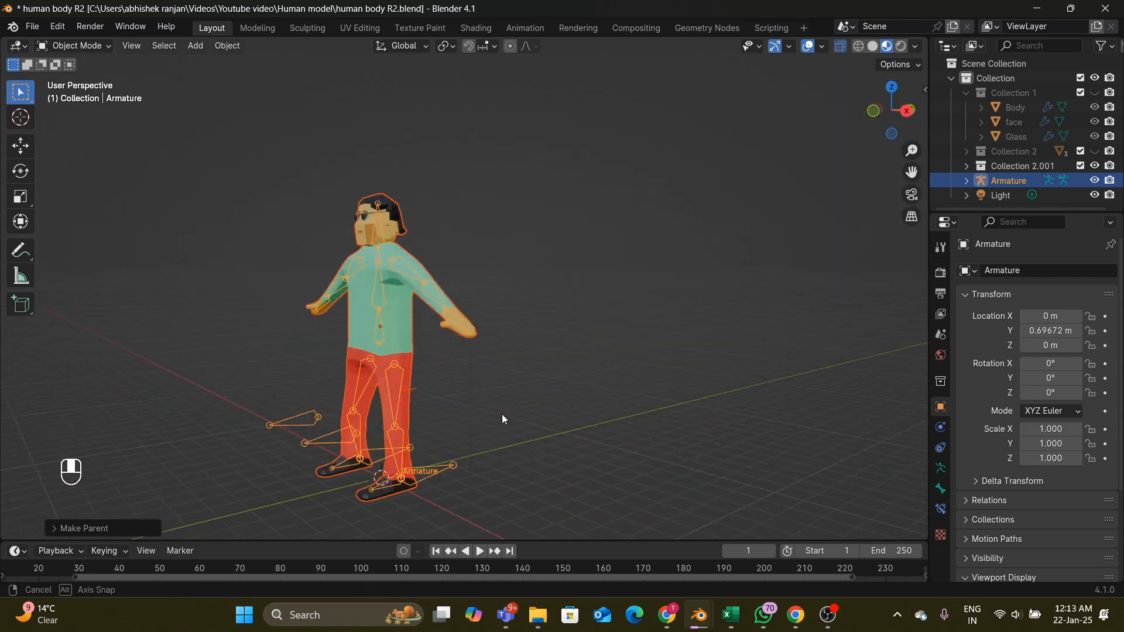
pyautogui.click(91, 46)
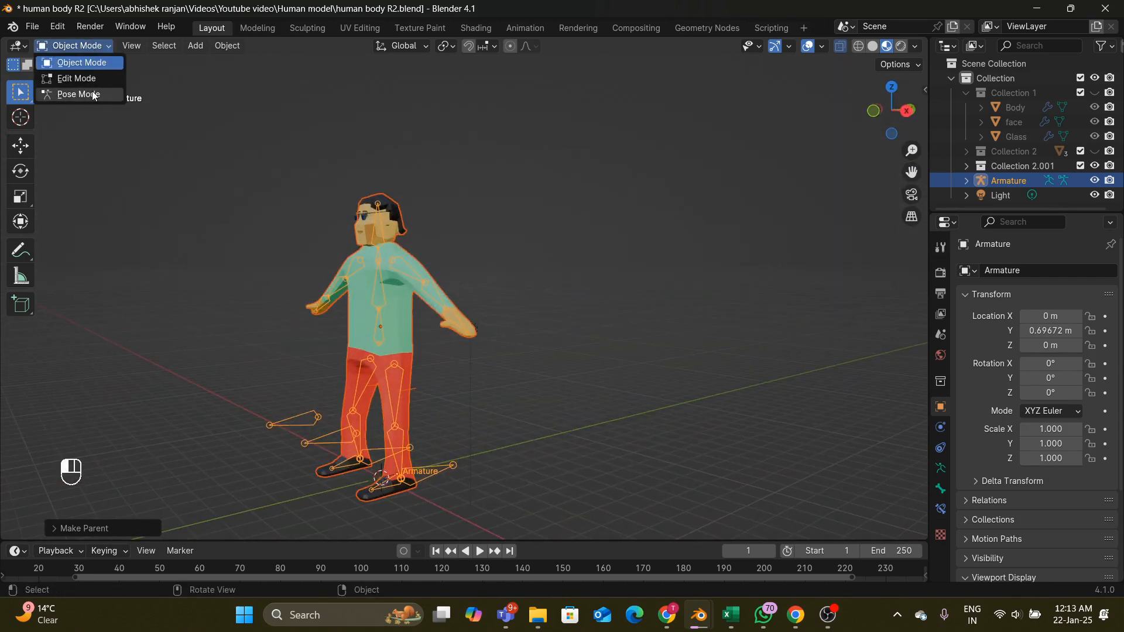
pyautogui.click(94, 96)
pyautogui.moveTo(510, 314); pyautogui.dragTo(479, 311, button='middle')
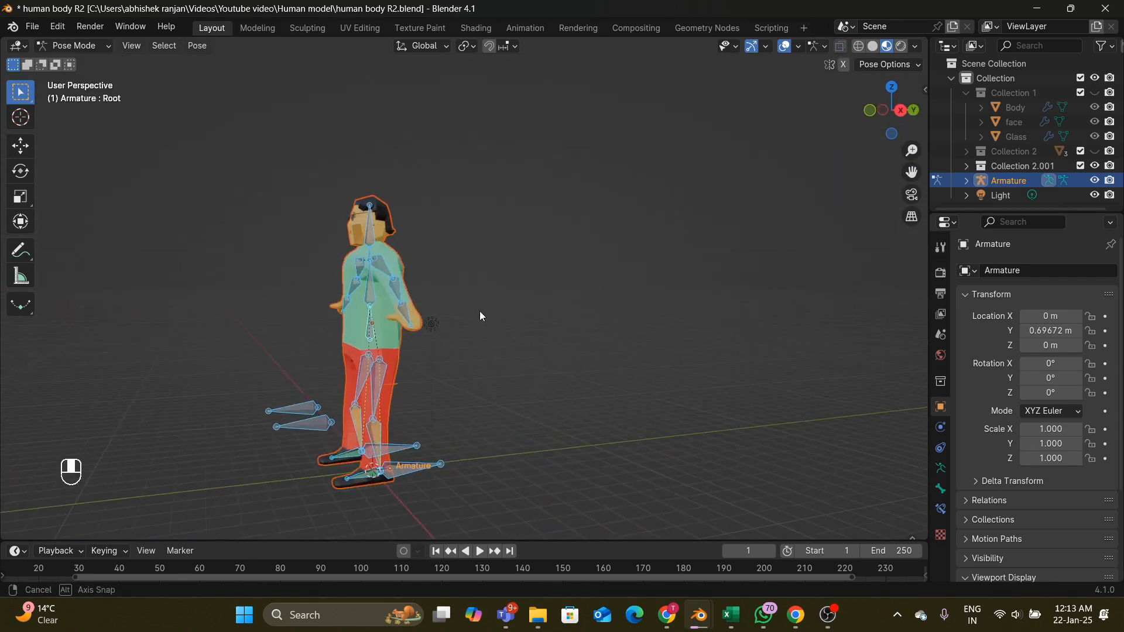
pyautogui.click(412, 474)
pyautogui.press('g')
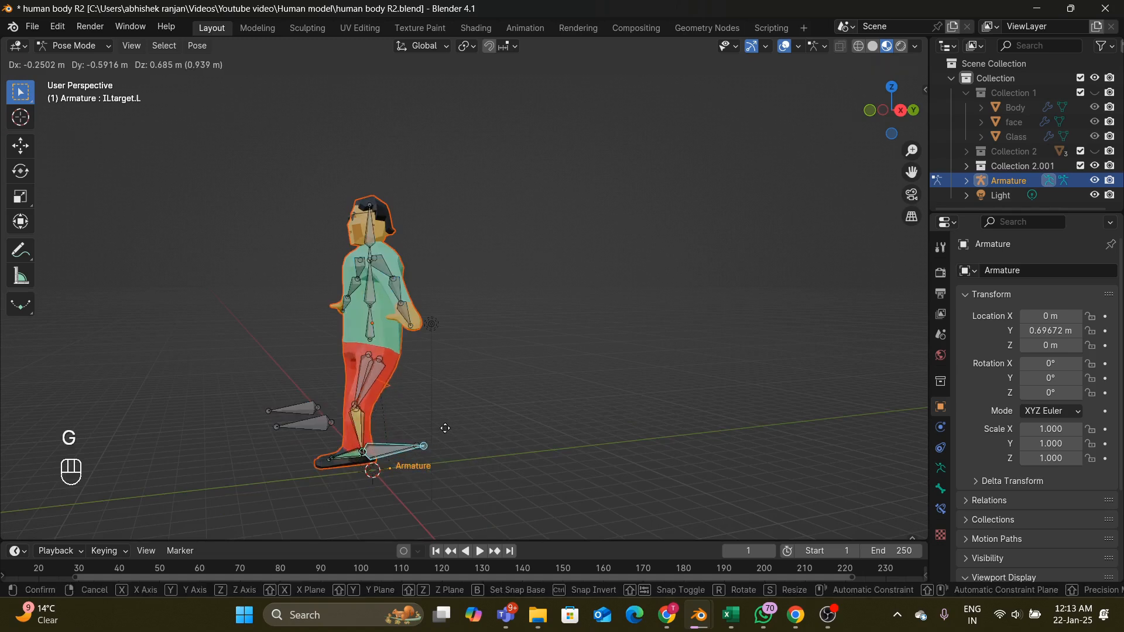
pyautogui.click(505, 439)
# - From the front view, grab the lowest spine bone to test how the body follows it
pyautogui.moveTo(593, 412); pyautogui.dragTo(677, 396, button='middle')
pyautogui.scroll(3, 677, 395)
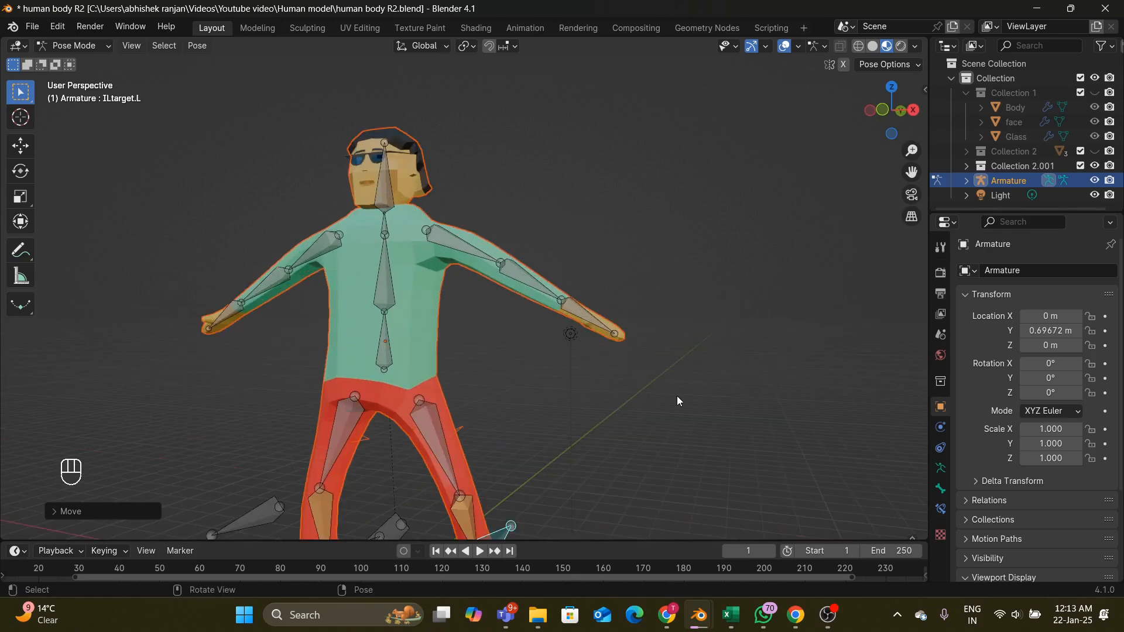
pyautogui.press('KP_1')
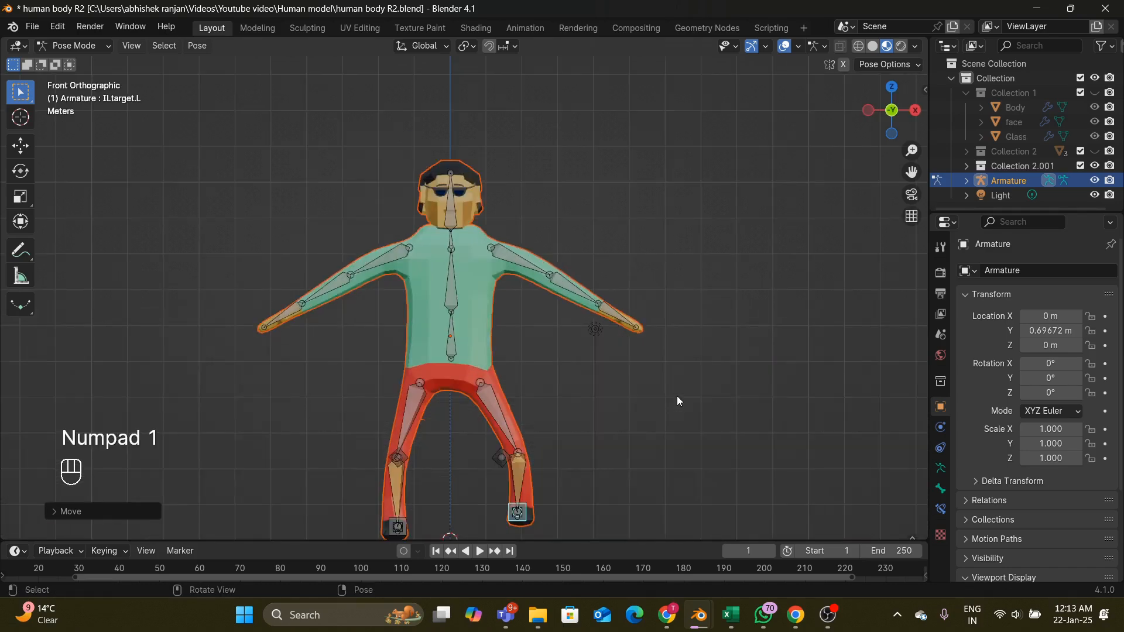
pyautogui.click(459, 359)
pyautogui.press('g')
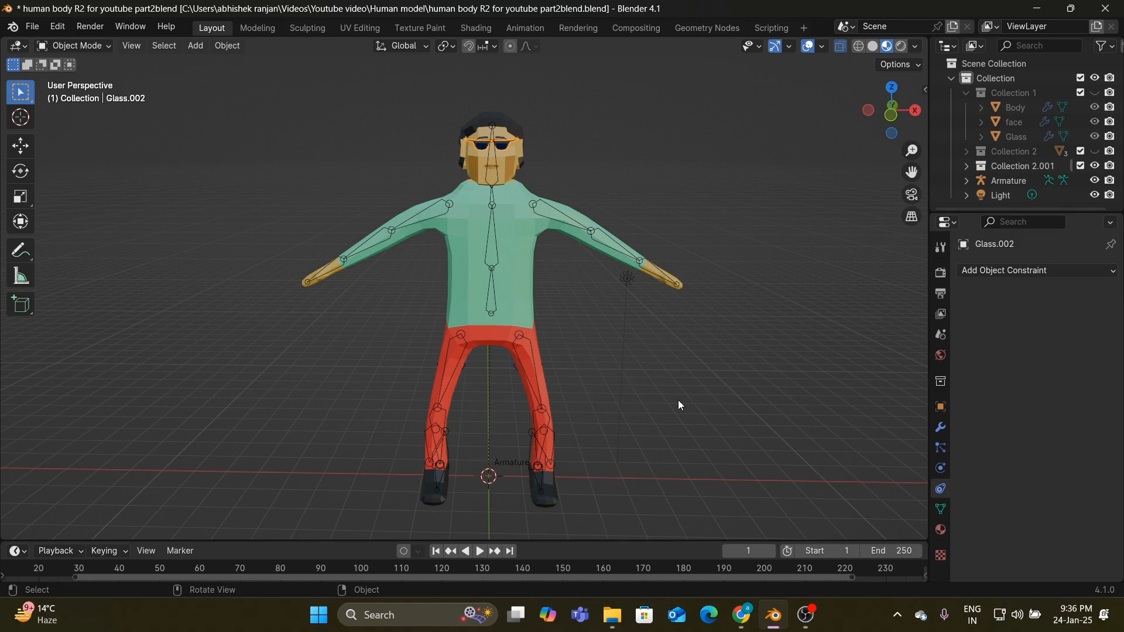
# - Put the armature in Pose Mode and rotate the head bone to test whether the sunglasses follow the head
pyautogui.click(69, 44)
pyautogui.click(536, 438)
pyautogui.click(58, 46)
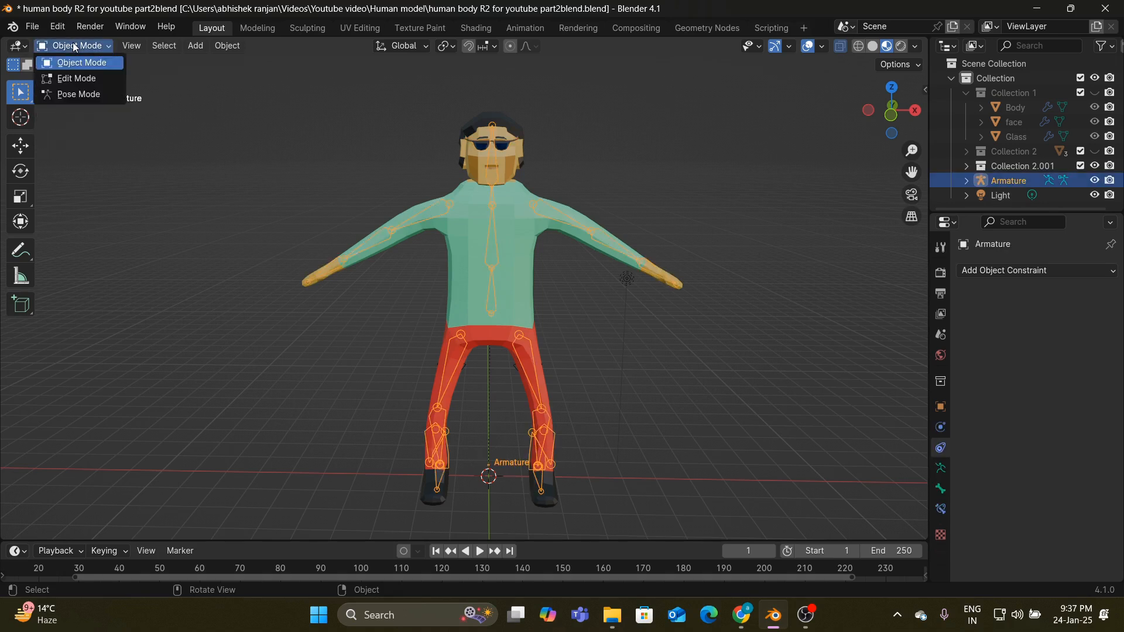
pyautogui.click(72, 95)
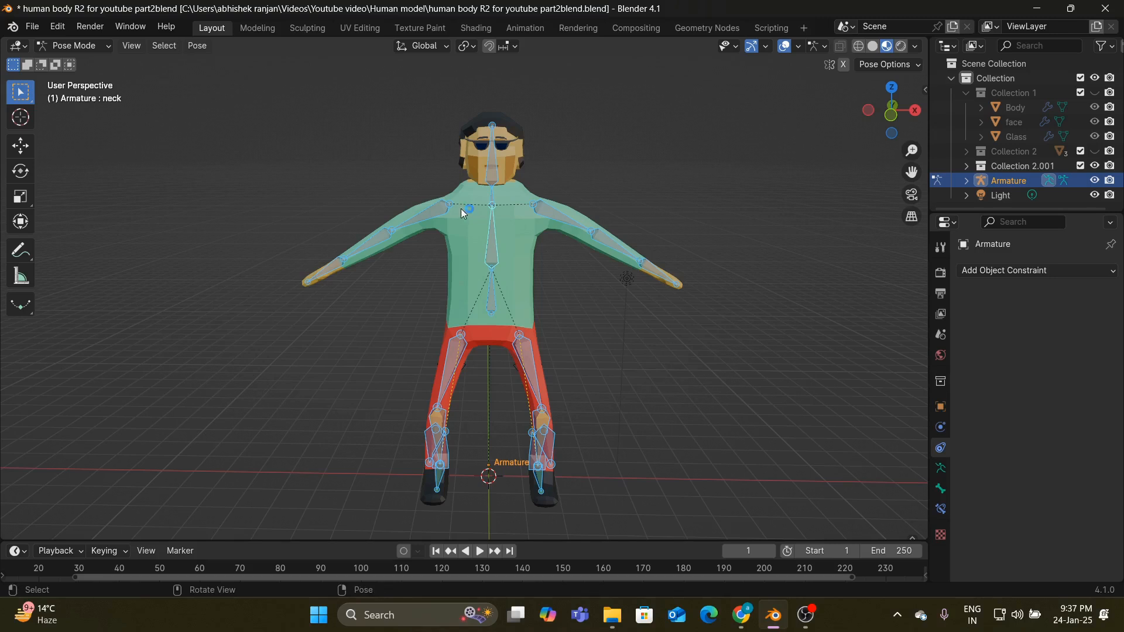
pyautogui.click(494, 175)
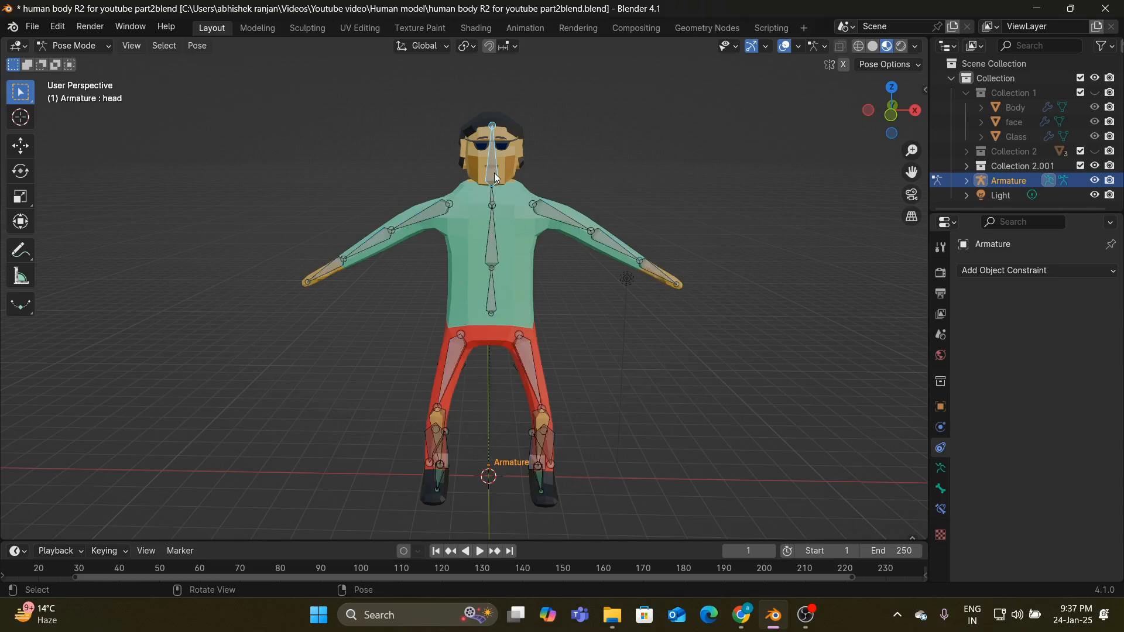
pyautogui.press('r')
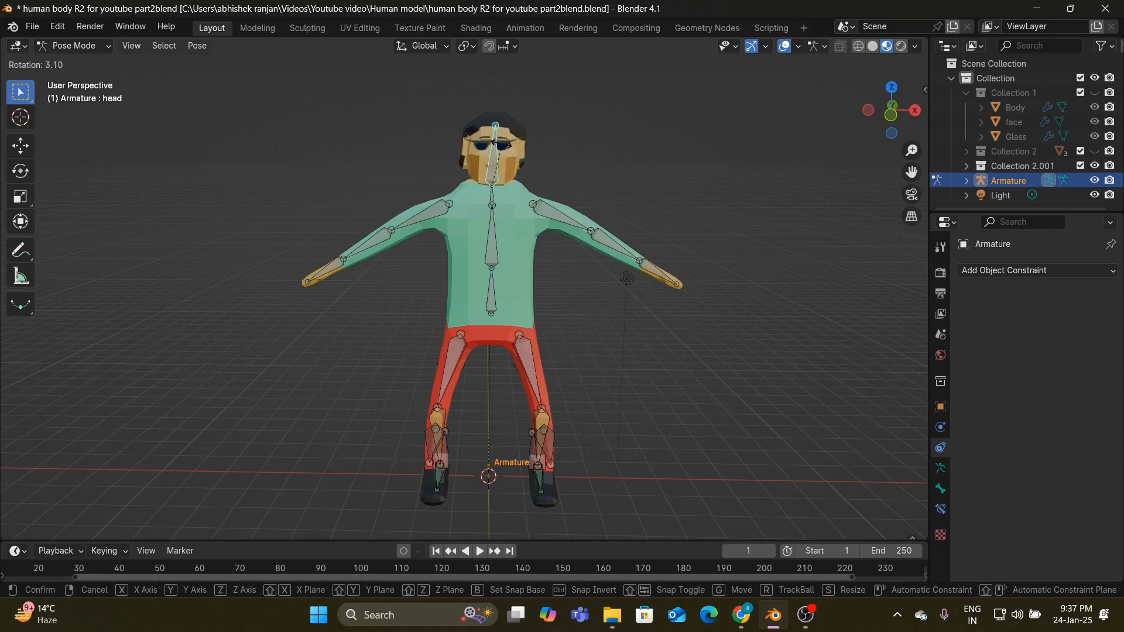
pyautogui.click(501, 146)
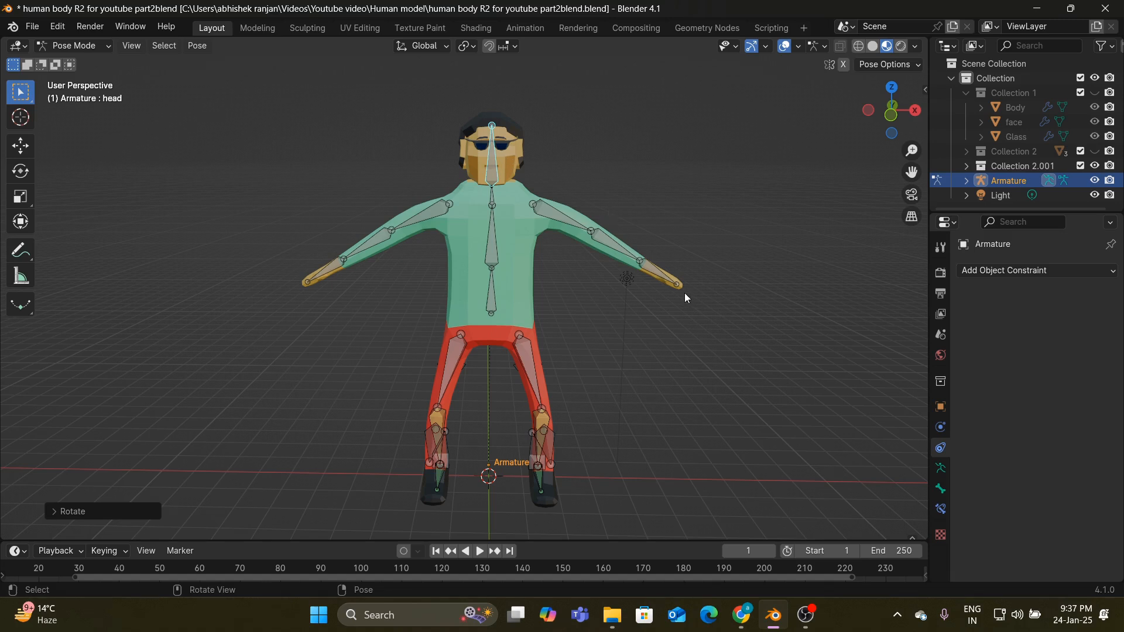
# - Enable the Screencast Keys display and clear the rotation and location of all pose bones
pyautogui.press('n')
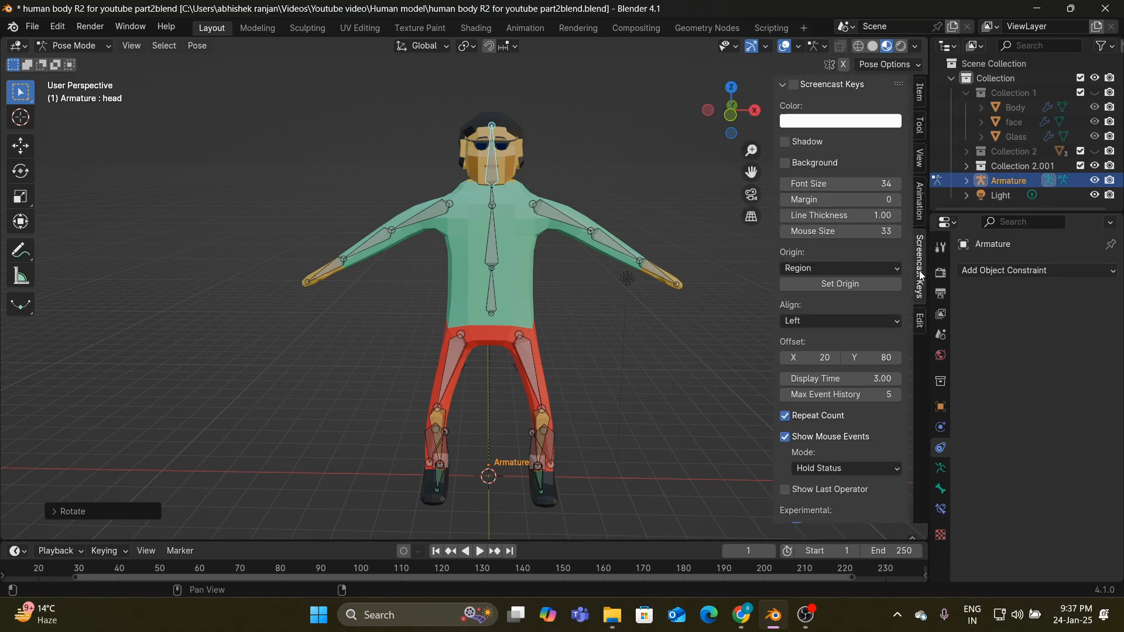
pyautogui.click(793, 85)
pyautogui.press('a')
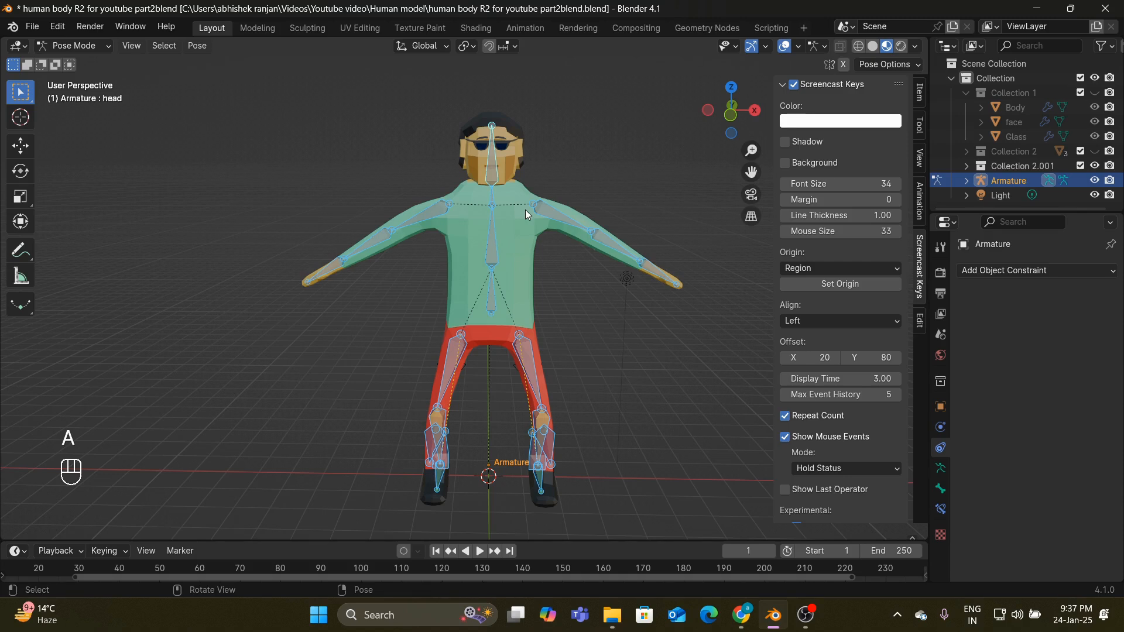
pyautogui.hotkey('alt', 'r')
pyautogui.hotkey('alt', 'g')
pyautogui.press('n')
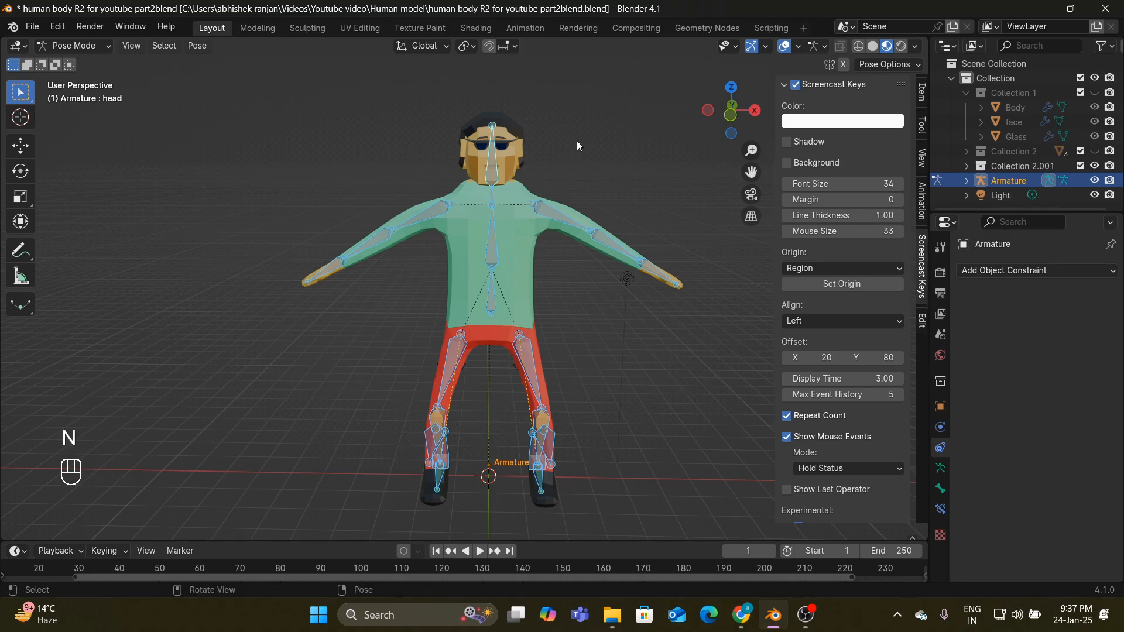
# - Return to Object Mode and add a Child Of constraint to the sunglasses with Armature as the target
pyautogui.click(71, 45)
pyautogui.click(82, 62)
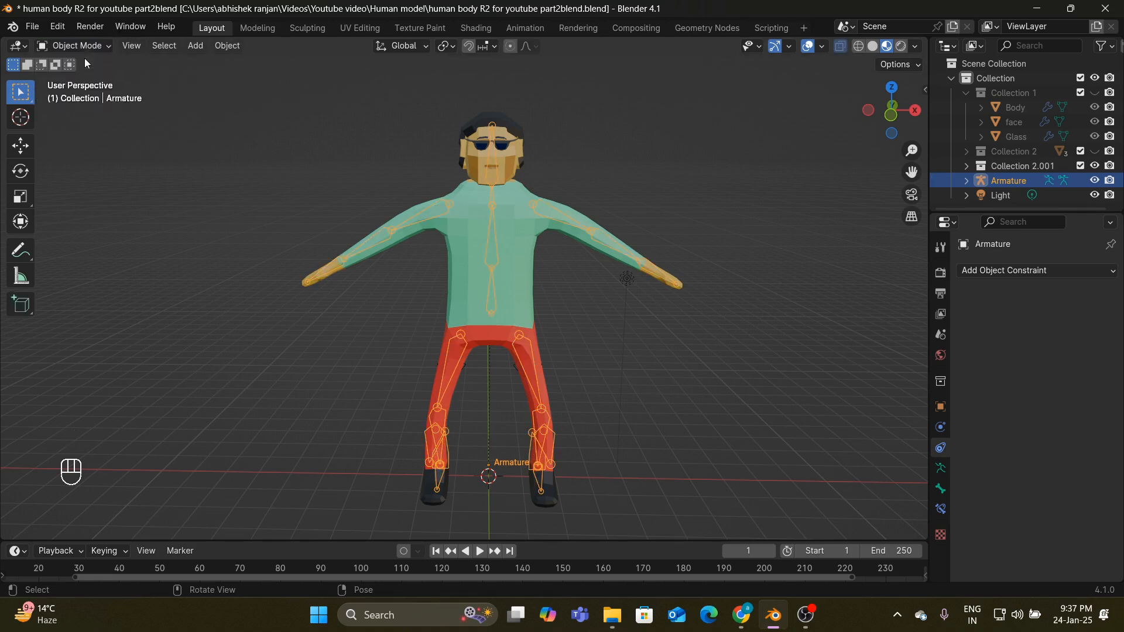
pyautogui.click(506, 150)
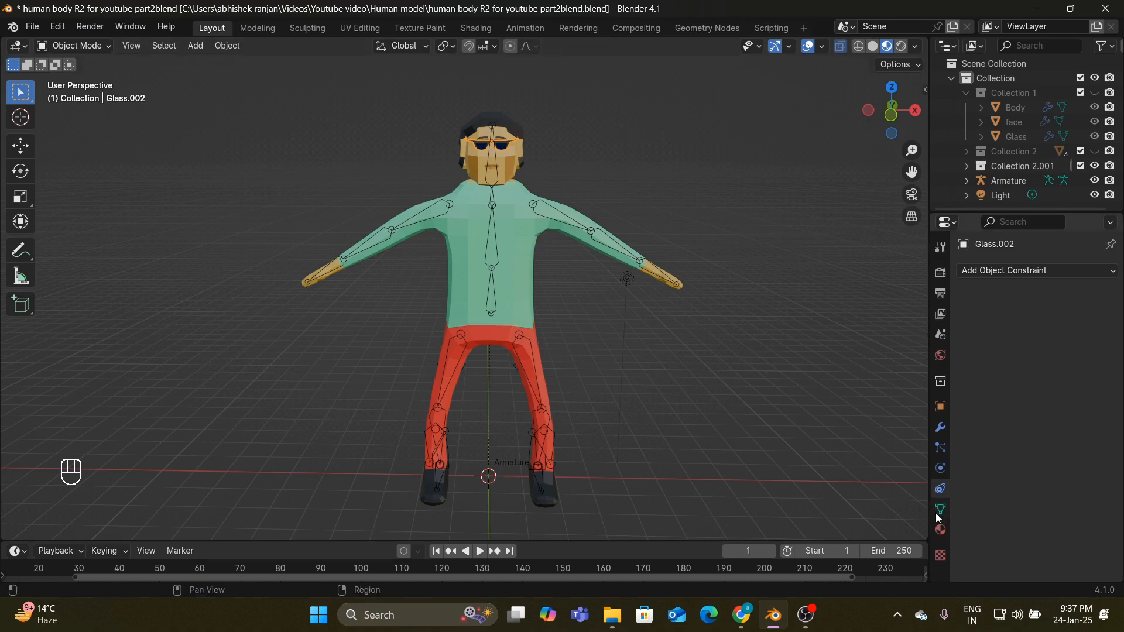
pyautogui.click(1028, 272)
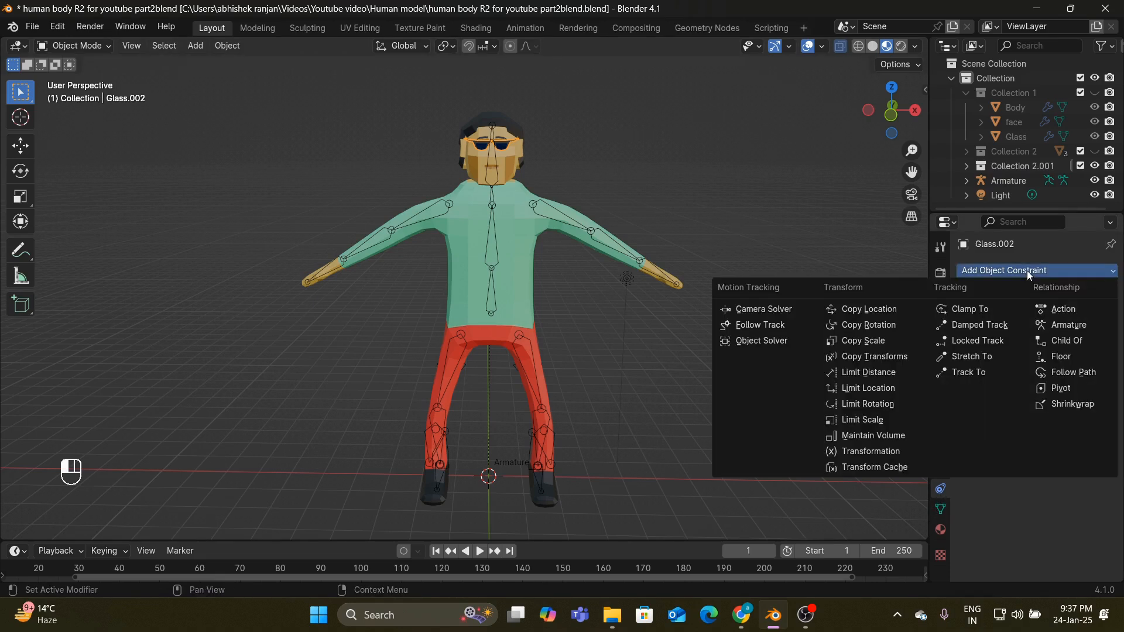
pyautogui.click(1059, 340)
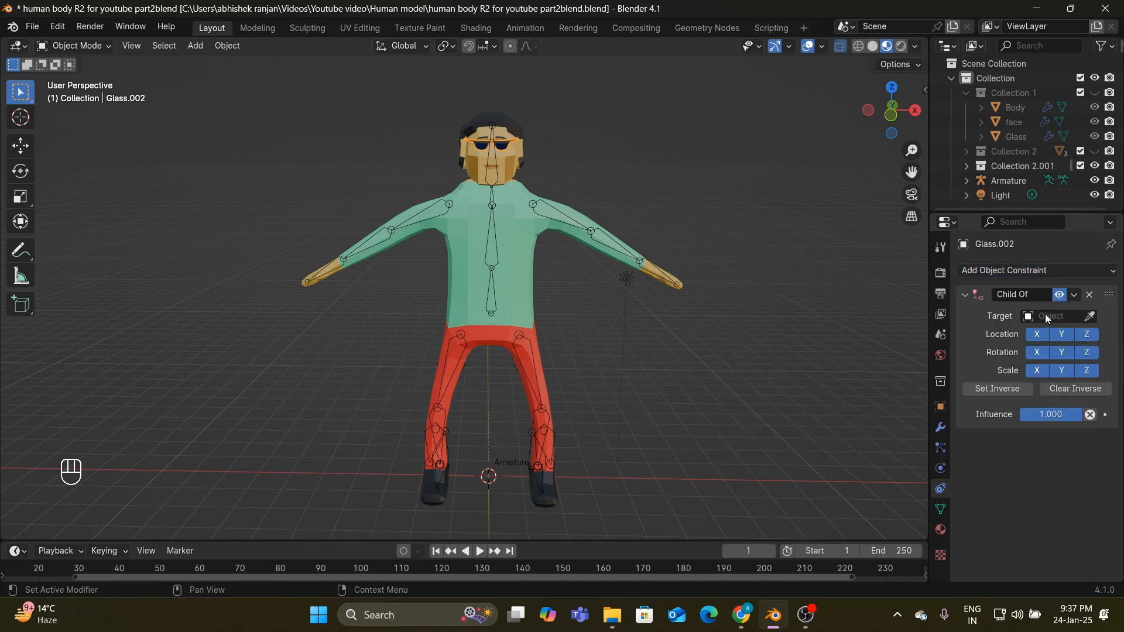
pyautogui.click(1045, 315)
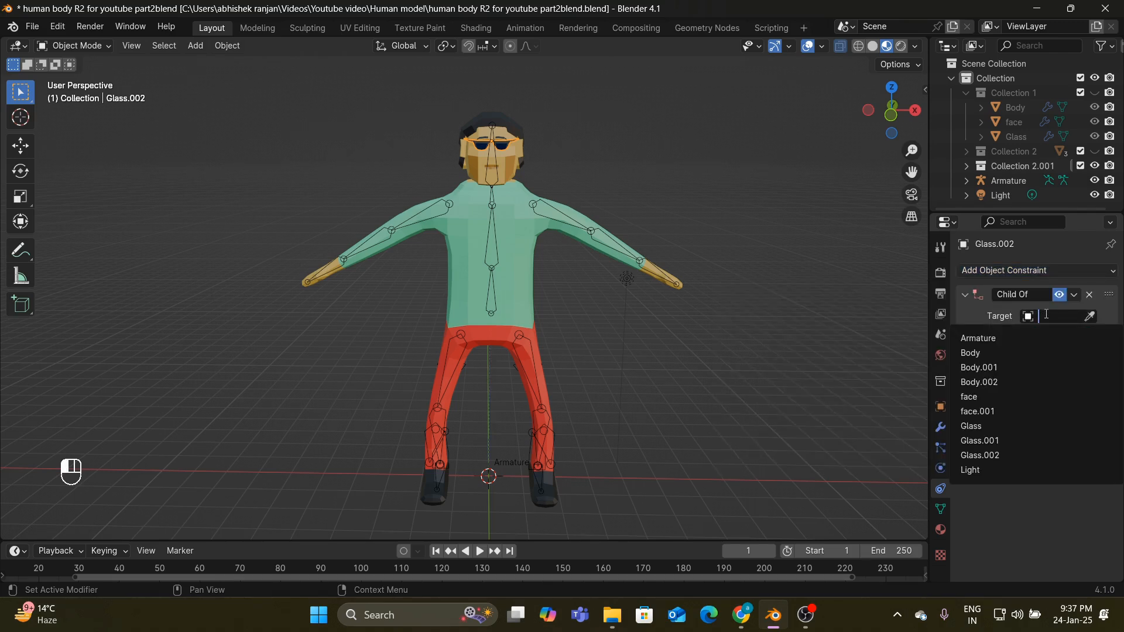
pyautogui.click(971, 339)
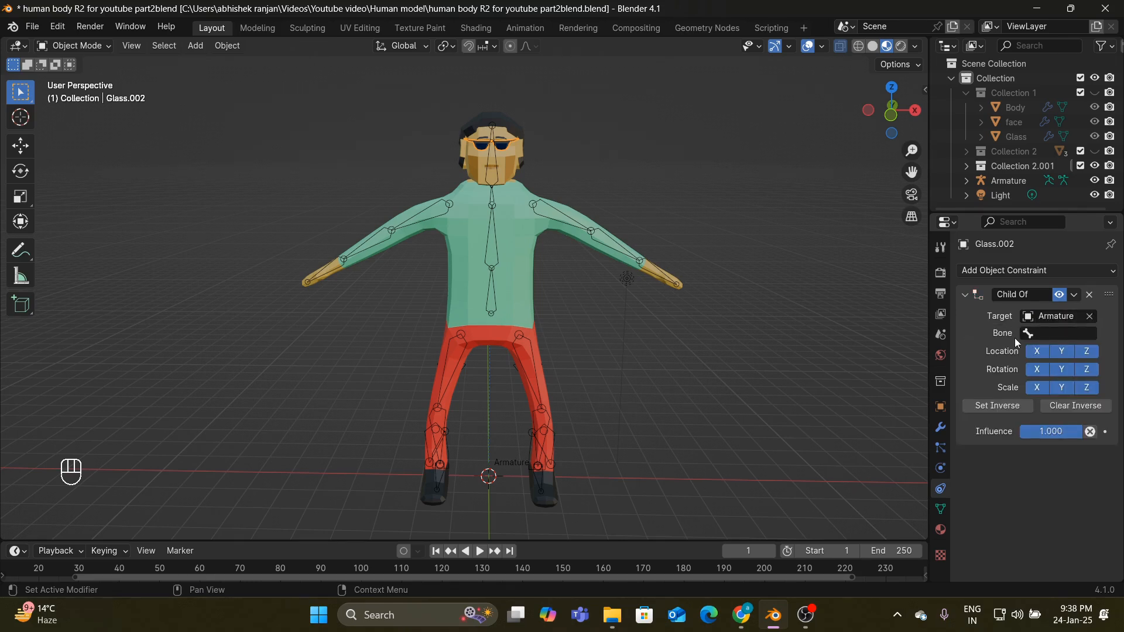
# - Set the sunglasses' Child Of constraint bone to head and apply Set Inverse
pyautogui.click(1052, 334)
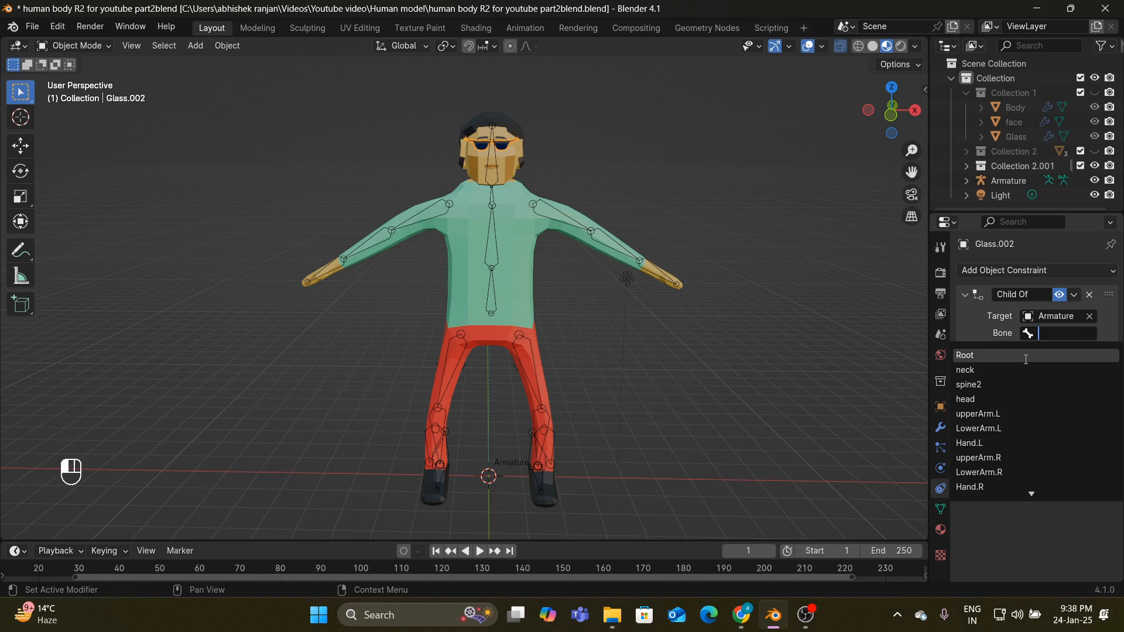
pyautogui.write('he')
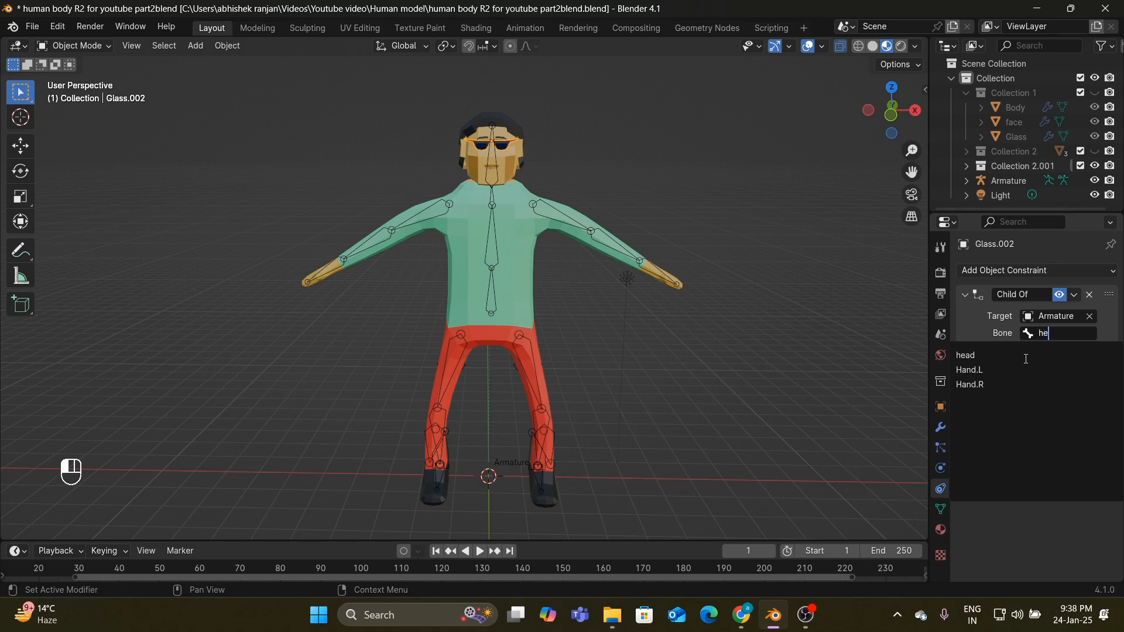
pyautogui.click(1009, 356)
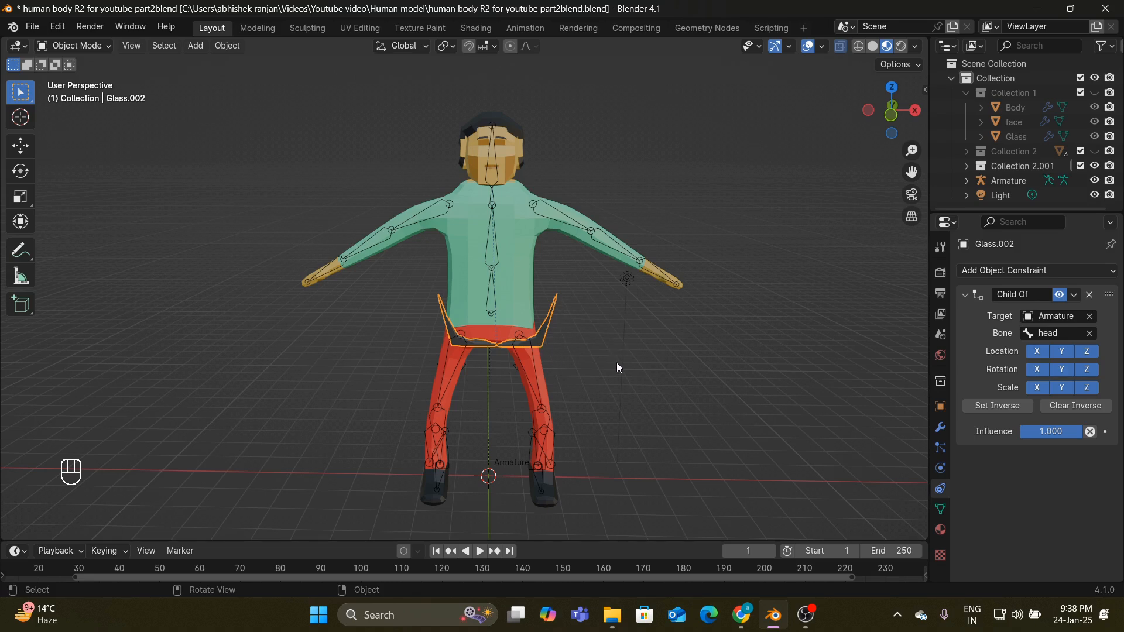
pyautogui.click(1015, 406)
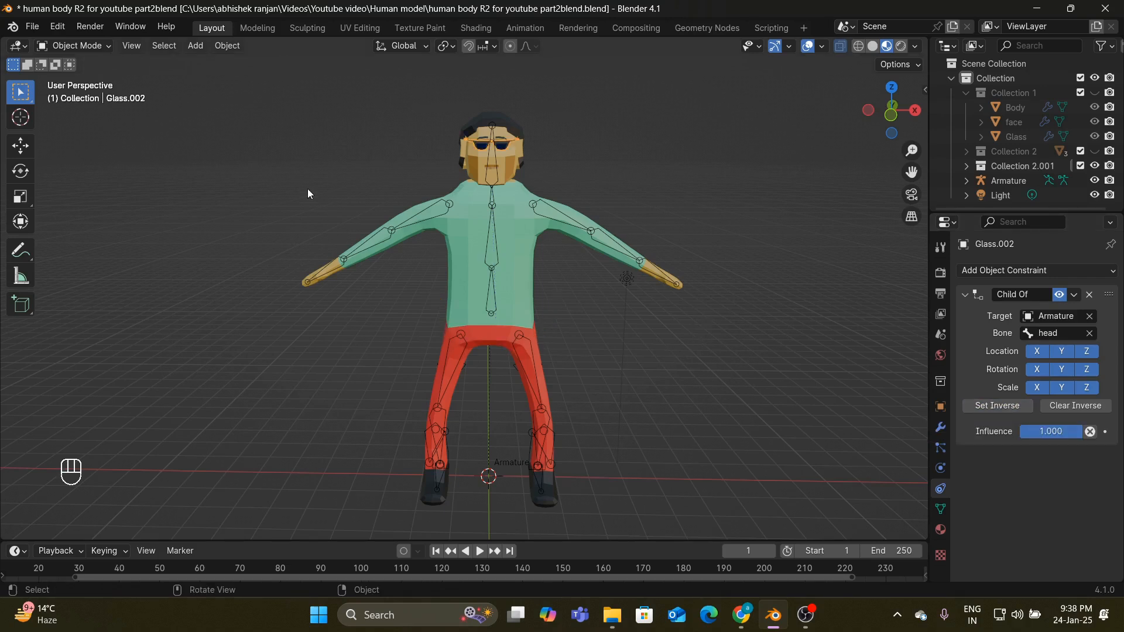
# - Select the armature and switch it to Pose Mode
pyautogui.click(95, 46)
pyautogui.click(445, 438)
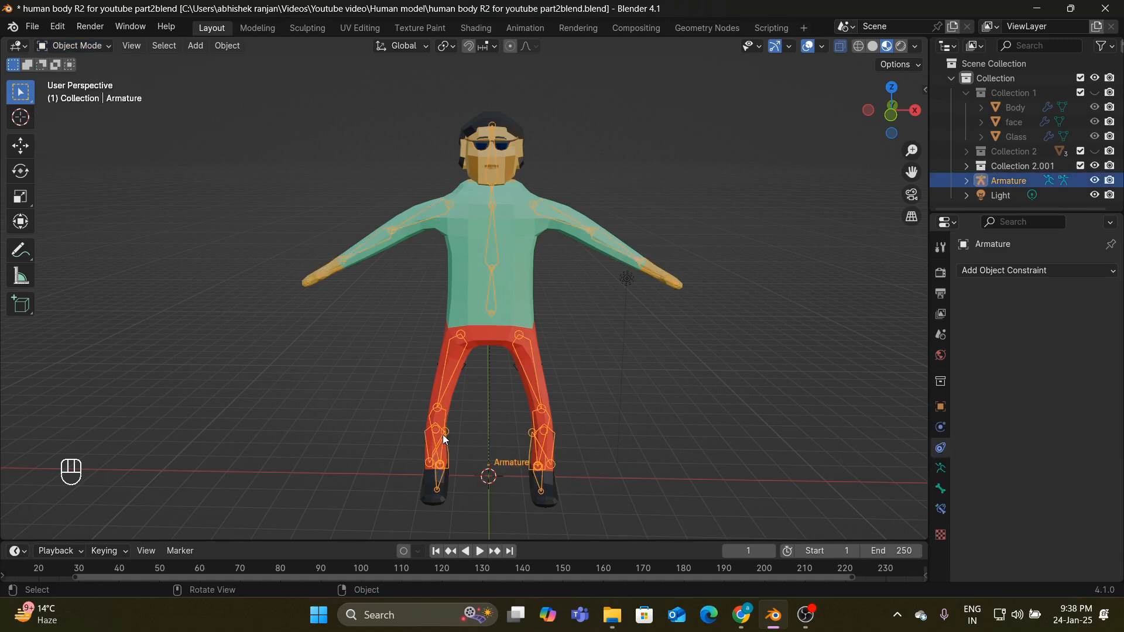
pyautogui.click(100, 46)
pyautogui.click(97, 92)
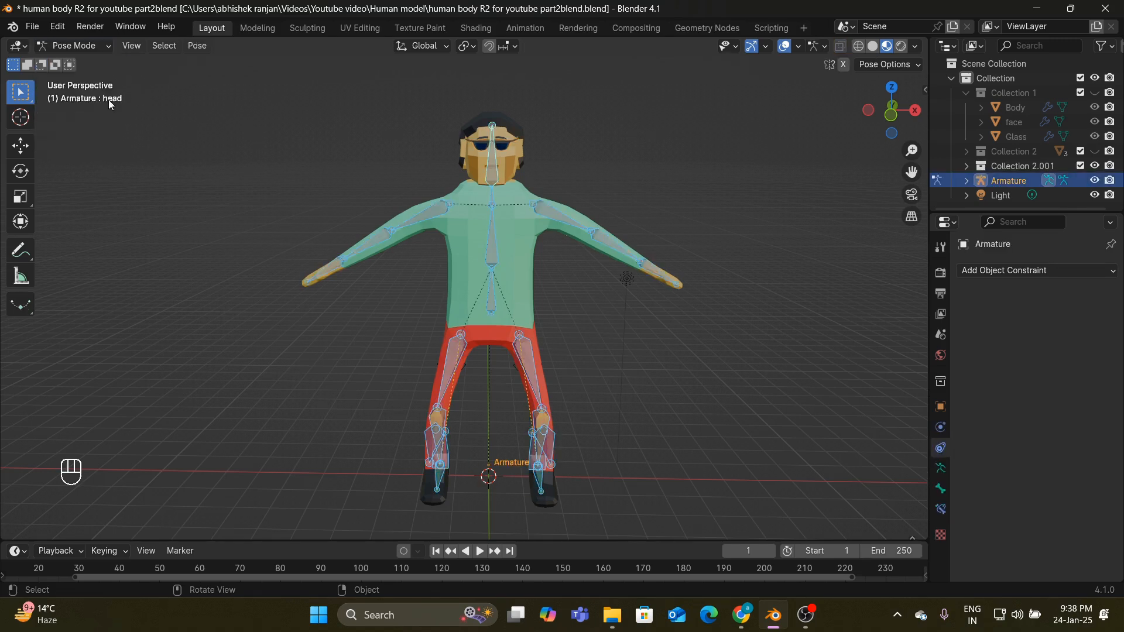
# - Rotate the head bone from side to side to test the sunglasses' attachment, and clear its rotation and location
pyautogui.click(496, 162)
pyautogui.press('r')
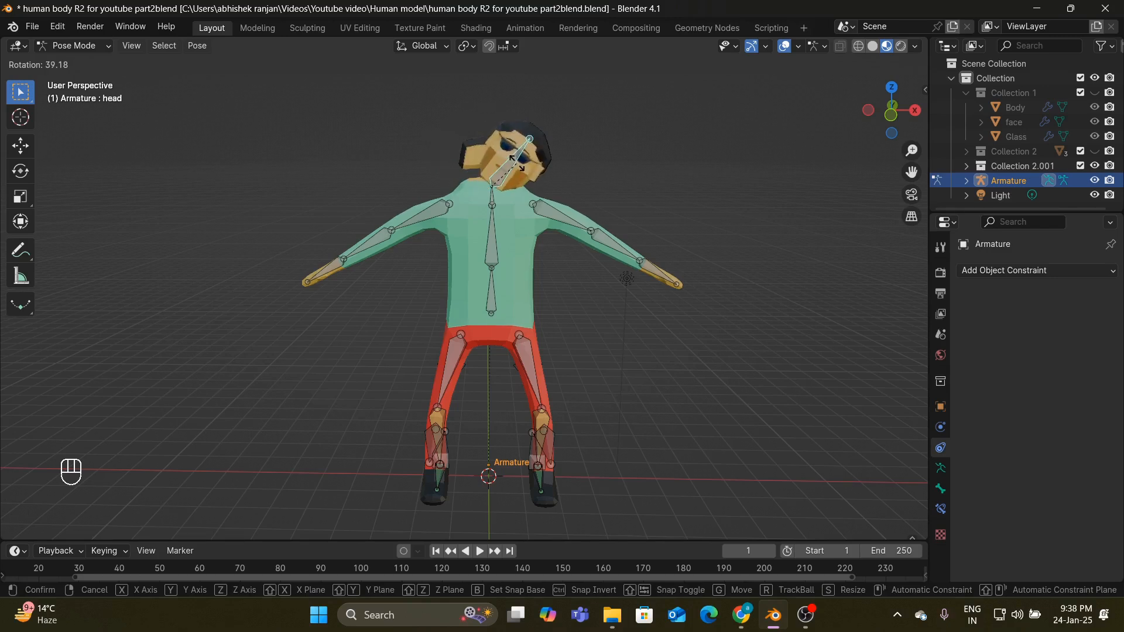
pyautogui.click(584, 161)
pyautogui.moveTo(722, 174); pyautogui.dragTo(631, 184, button='middle')
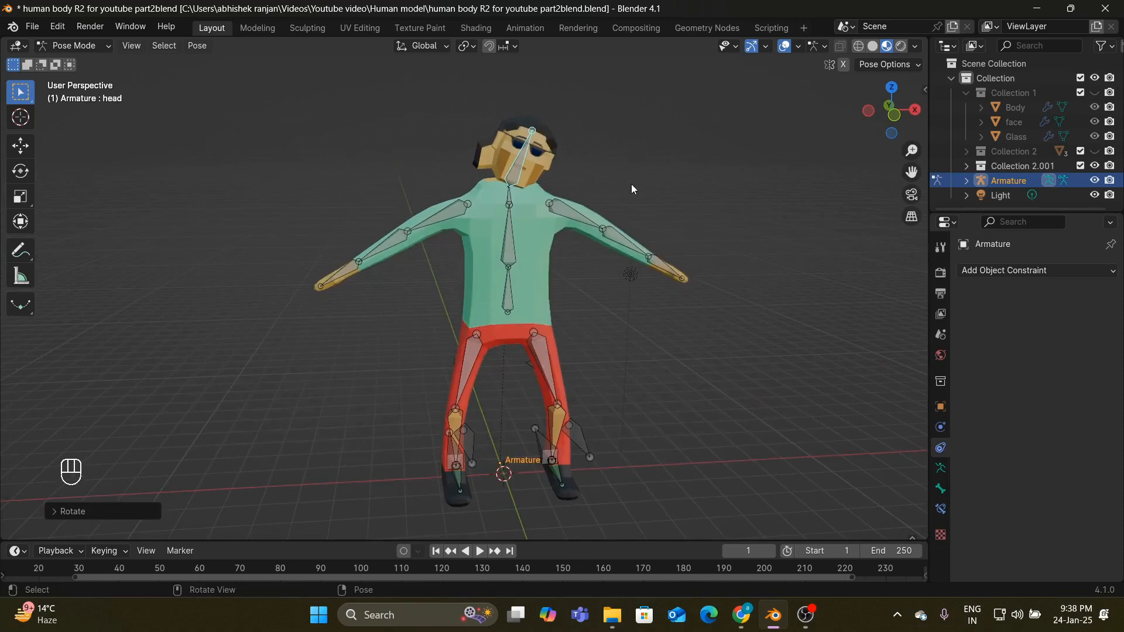
pyautogui.press('r')
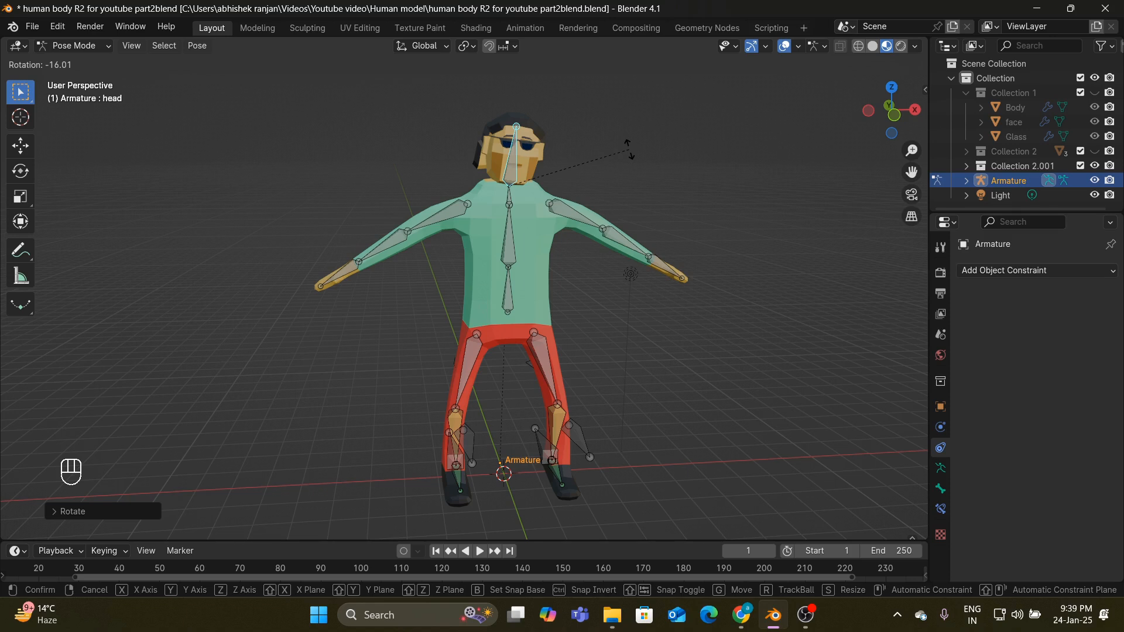
pyautogui.click(547, 157)
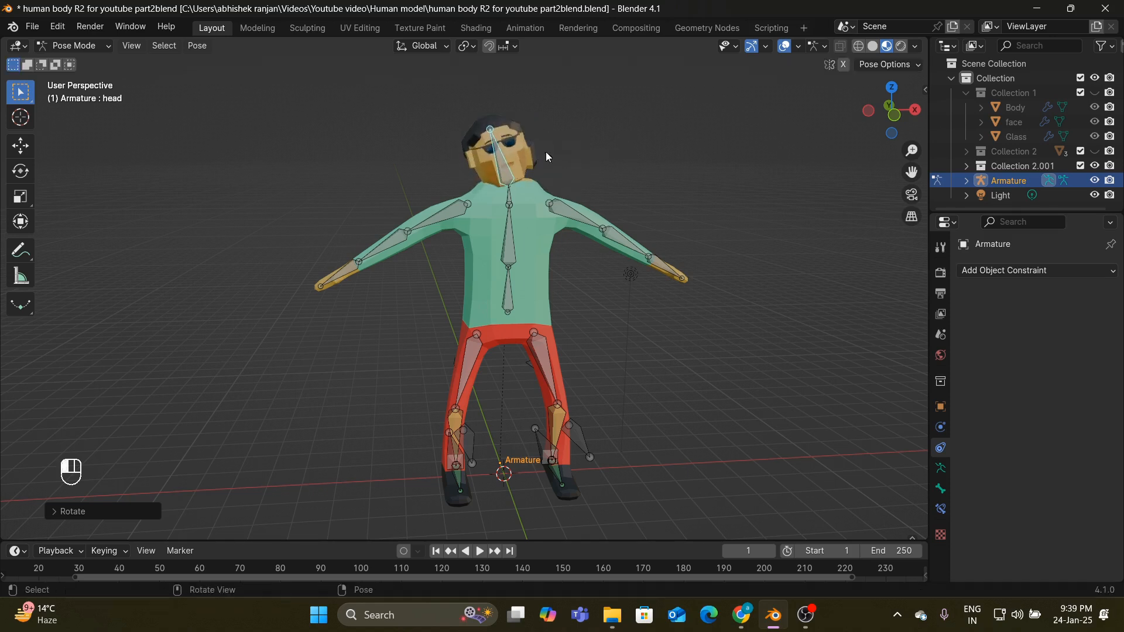
pyautogui.hotkey('alt', 'r')
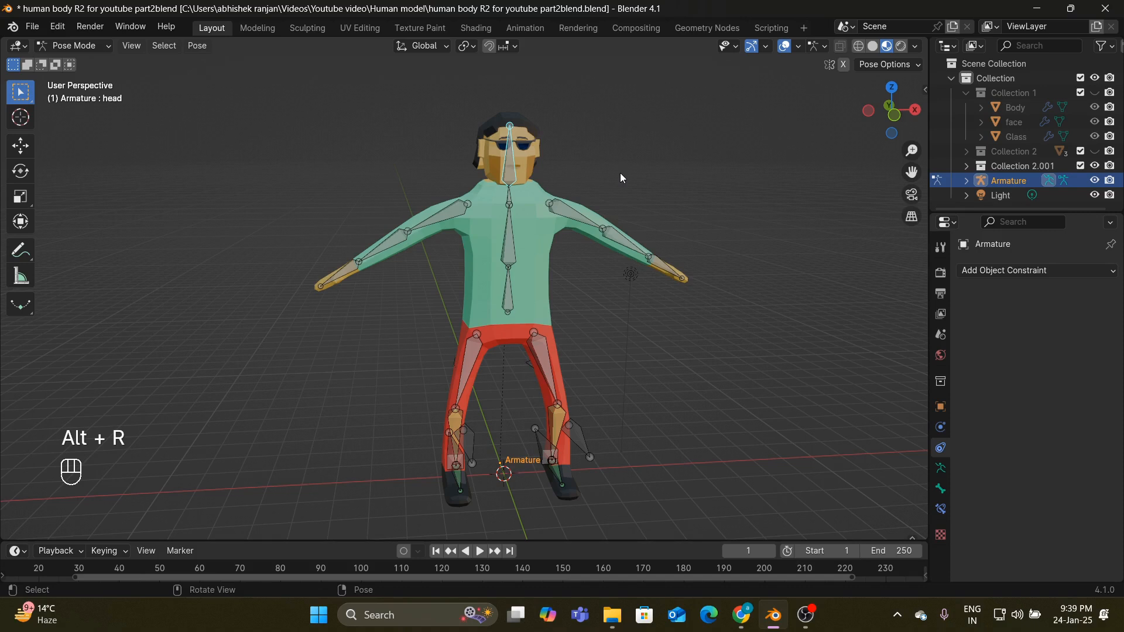
pyautogui.hotkey('alt', 'g')
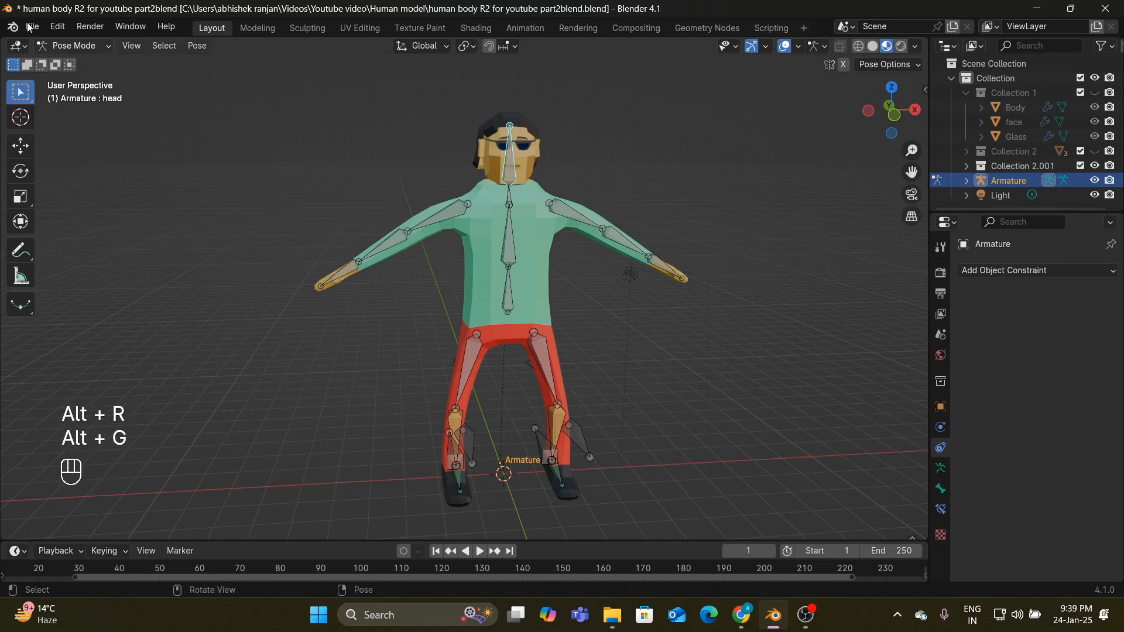
# - Return to Object Mode, select the character's body mesh, show its vertex groups and switch it to Weight Paint mode
pyautogui.click(74, 46)
pyautogui.click(83, 60)
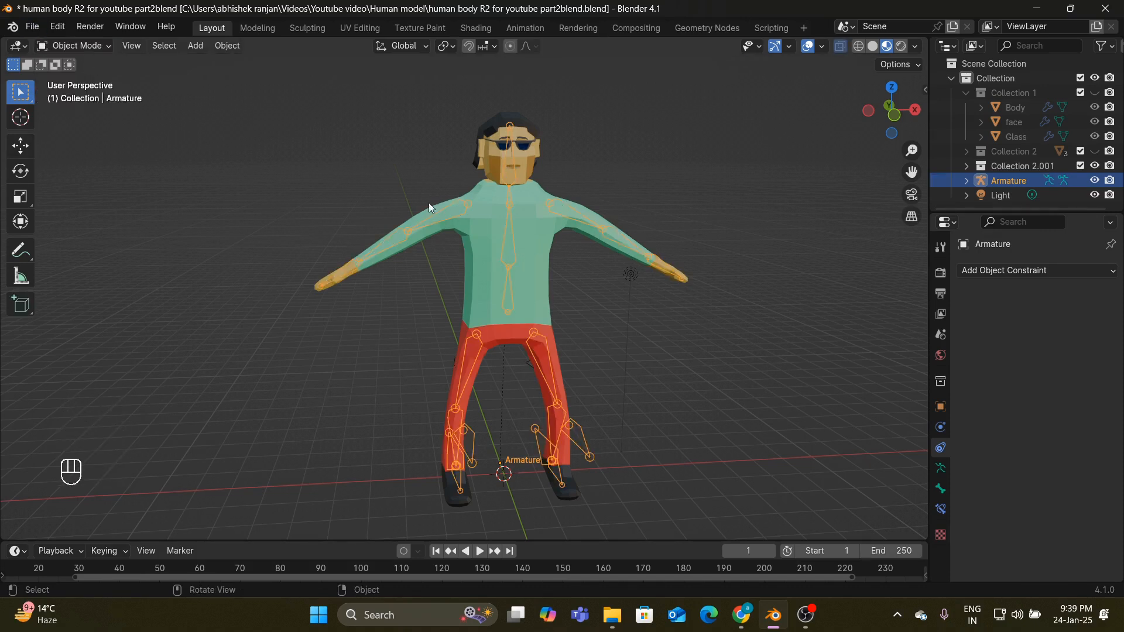
pyautogui.click(526, 142)
pyautogui.moveTo(594, 206); pyautogui.dragTo(462, 191, button='middle')
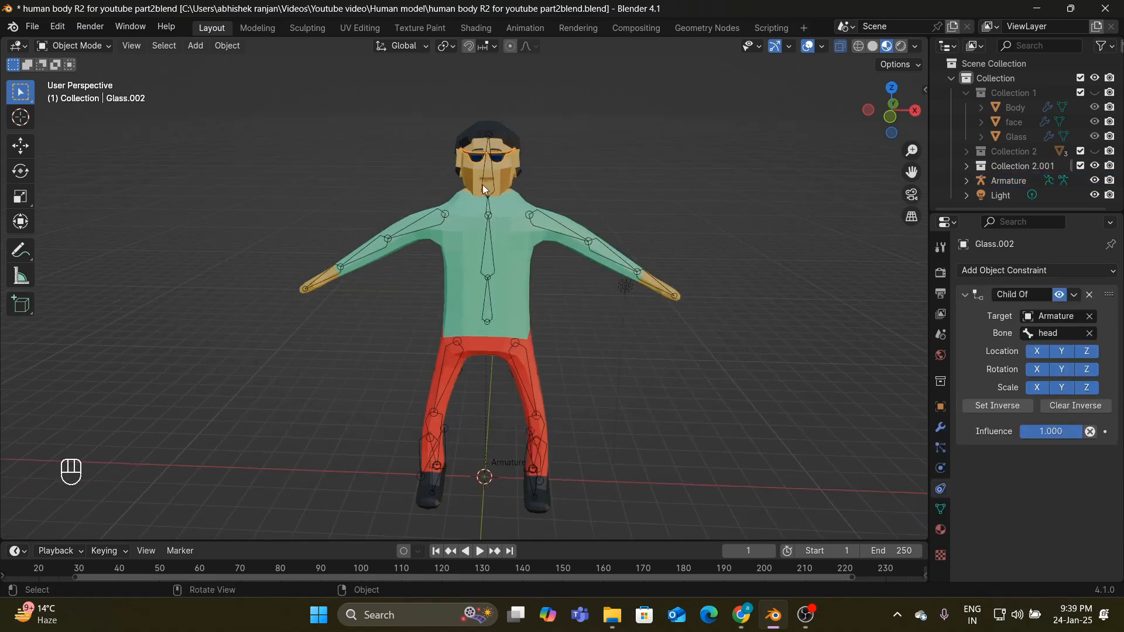
pyautogui.click(475, 181)
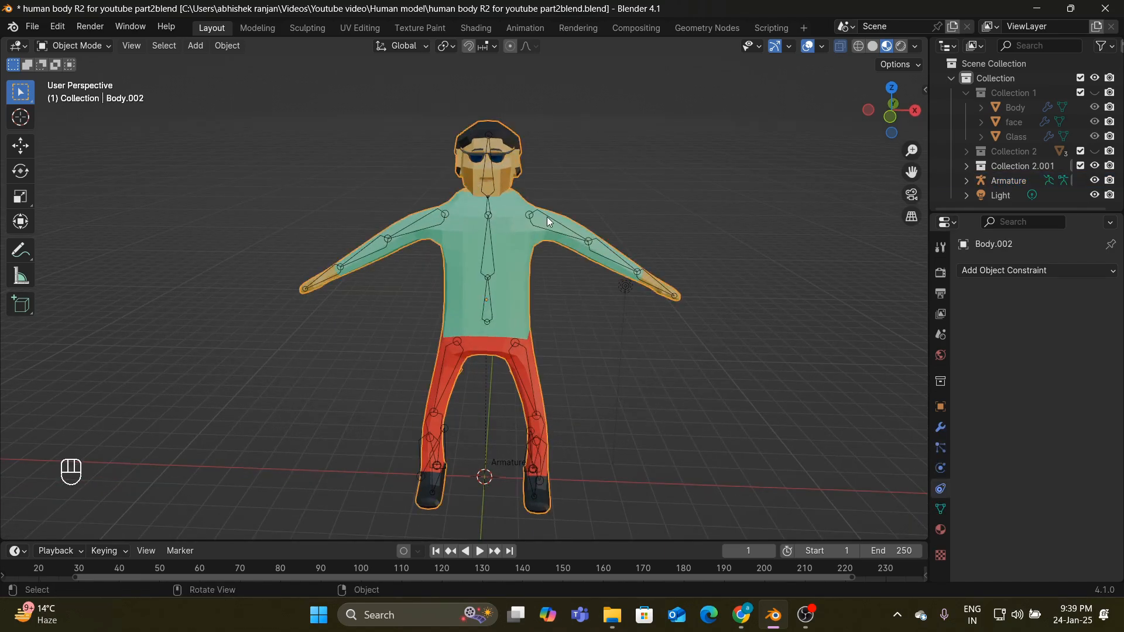
pyautogui.click(75, 45)
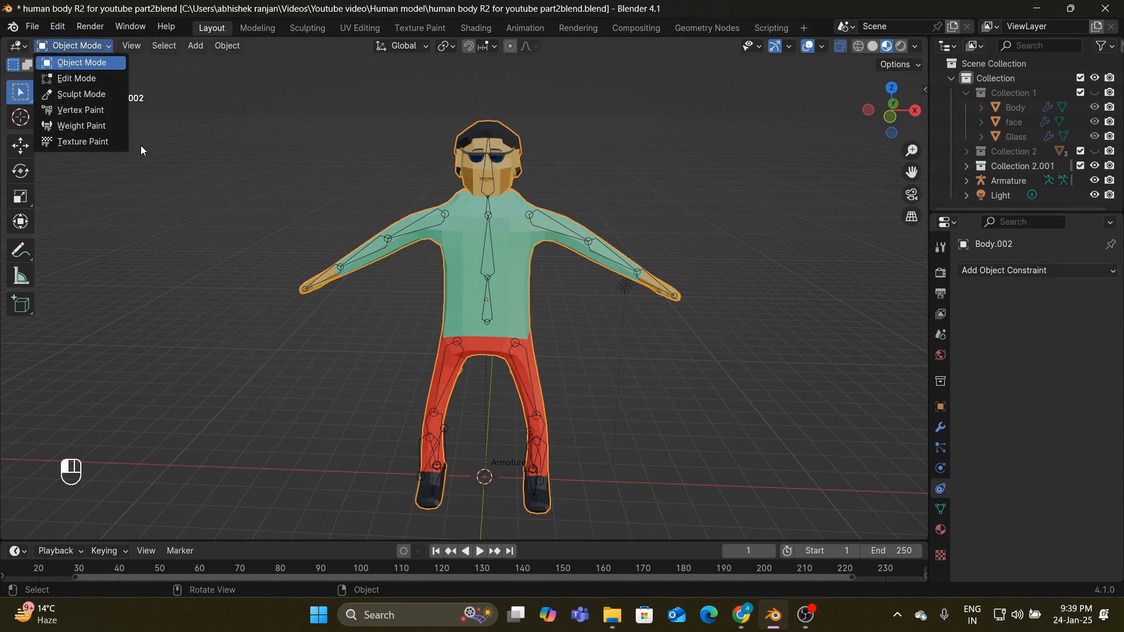
pyautogui.click(946, 507)
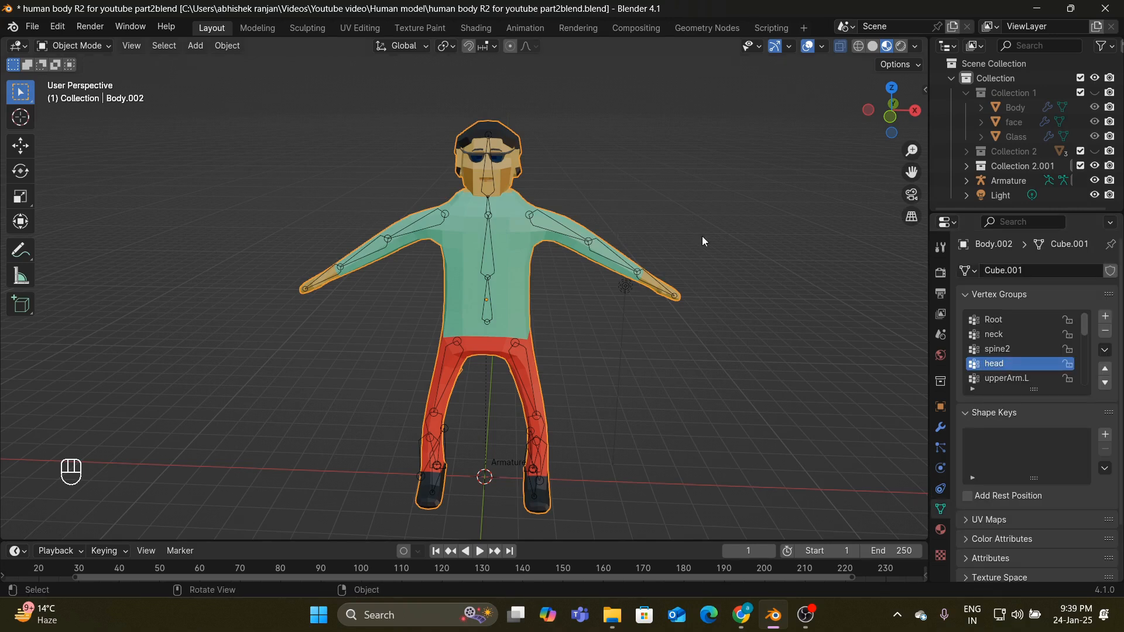
pyautogui.click(75, 45)
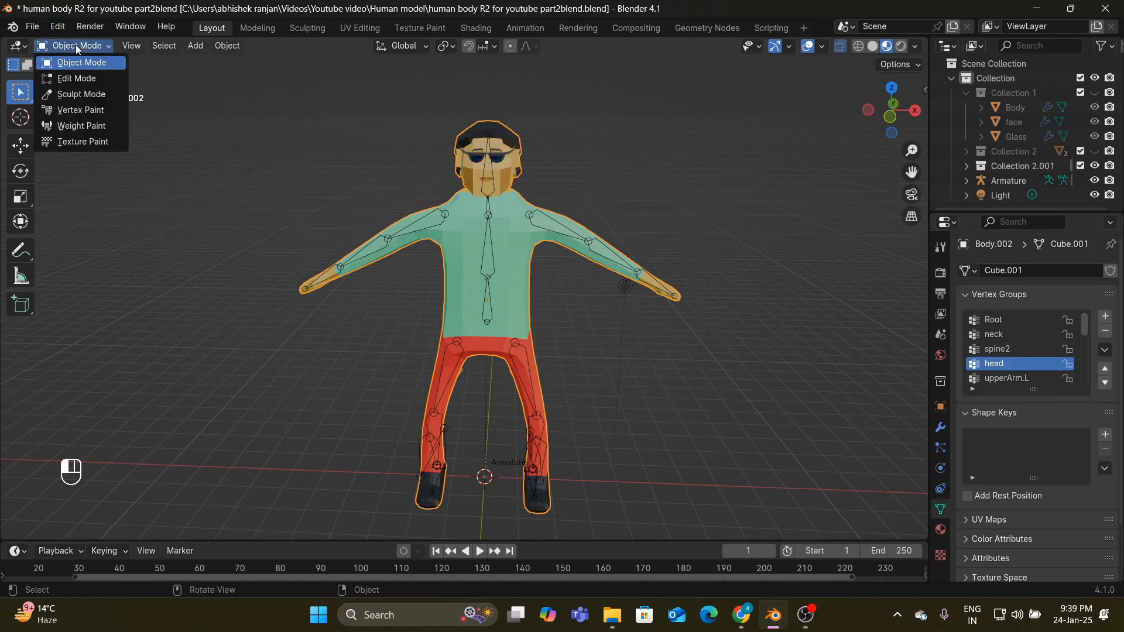
pyautogui.click(86, 127)
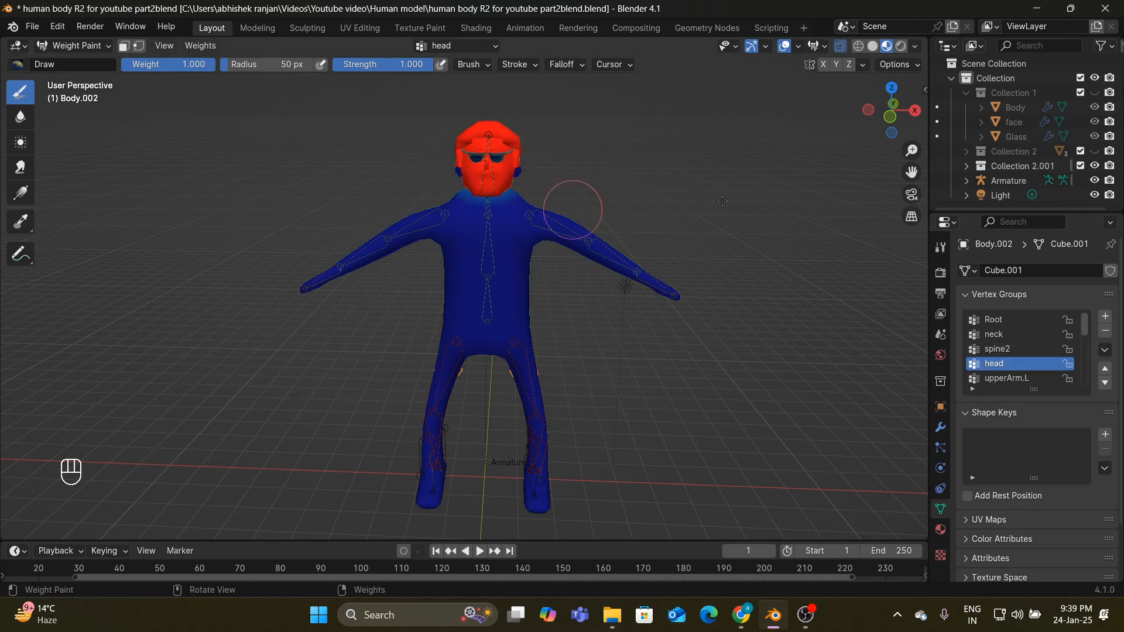
# - Examine the body's weights for the neck, spine2, Root and upperArm.L vertex groups
pyautogui.moveTo(907, 111); pyautogui.dragTo(818, 146)
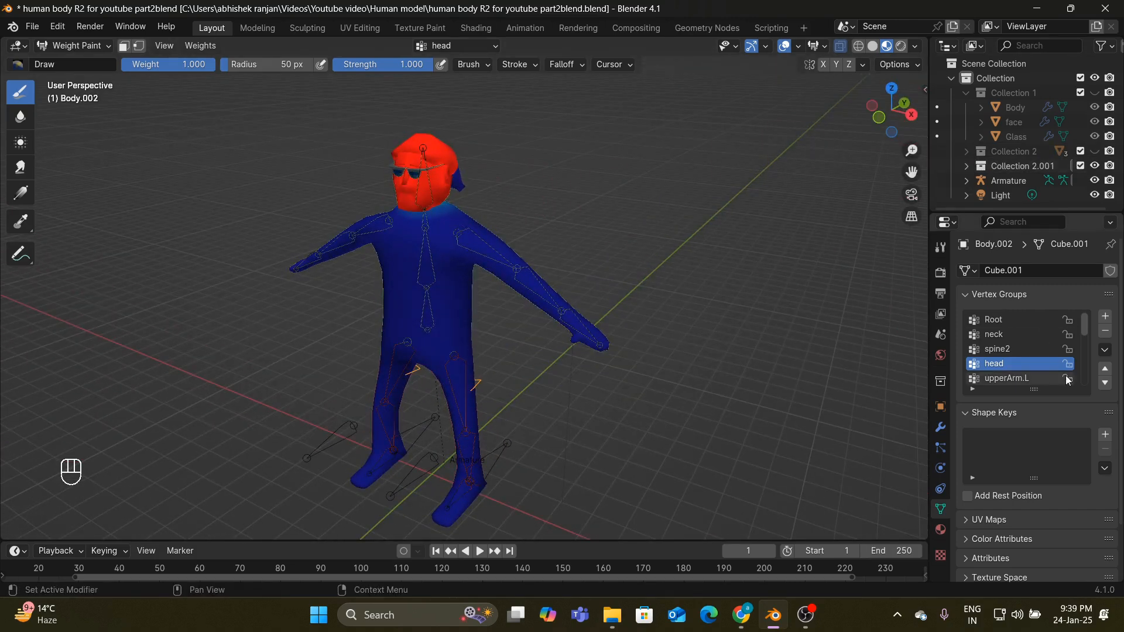
pyautogui.click(1001, 336)
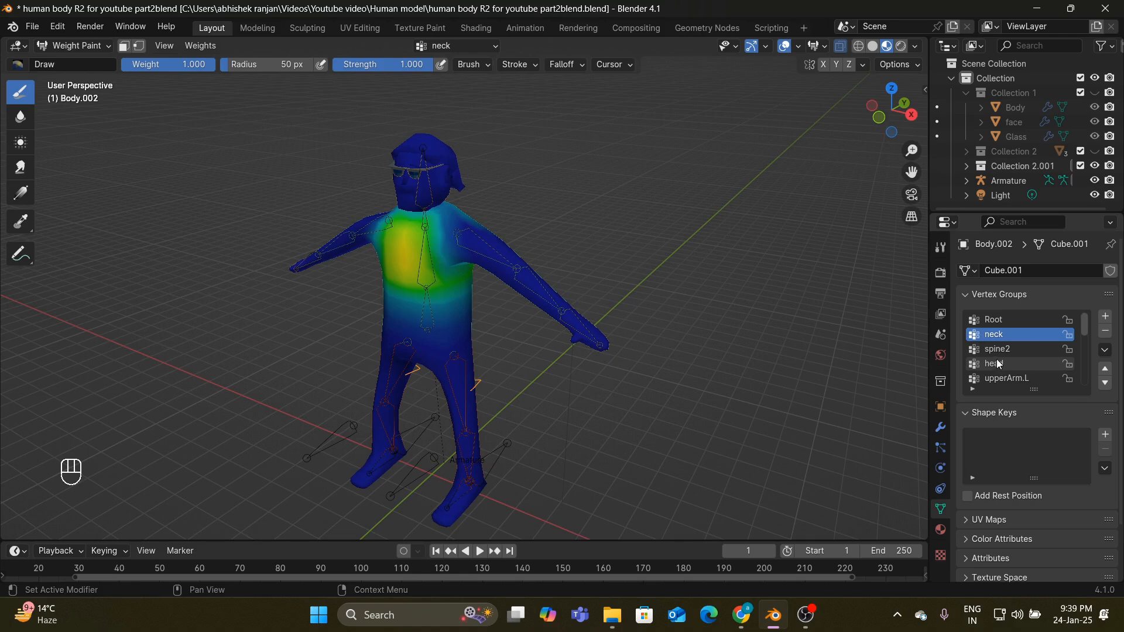
pyautogui.click(1001, 351)
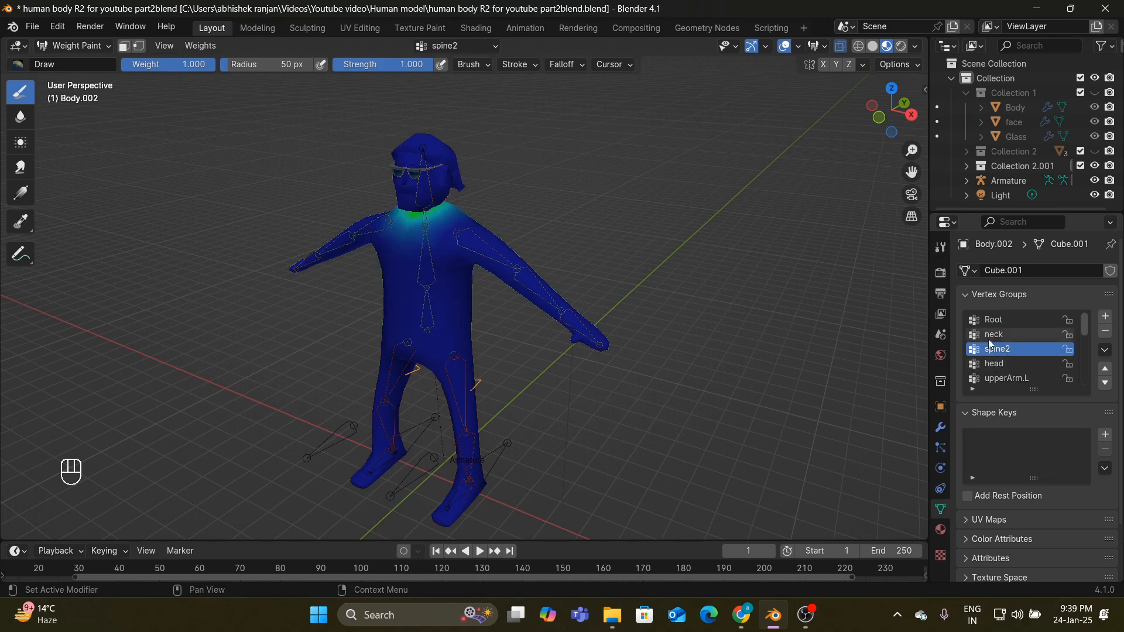
pyautogui.click(995, 322)
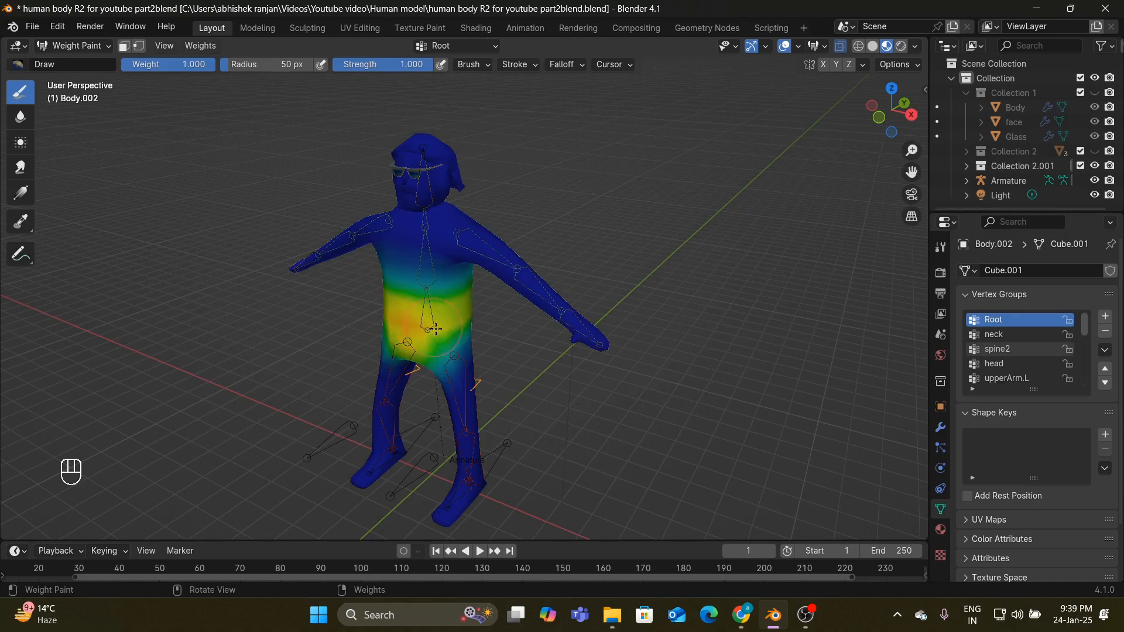
pyautogui.scroll(-2, 1016, 346)
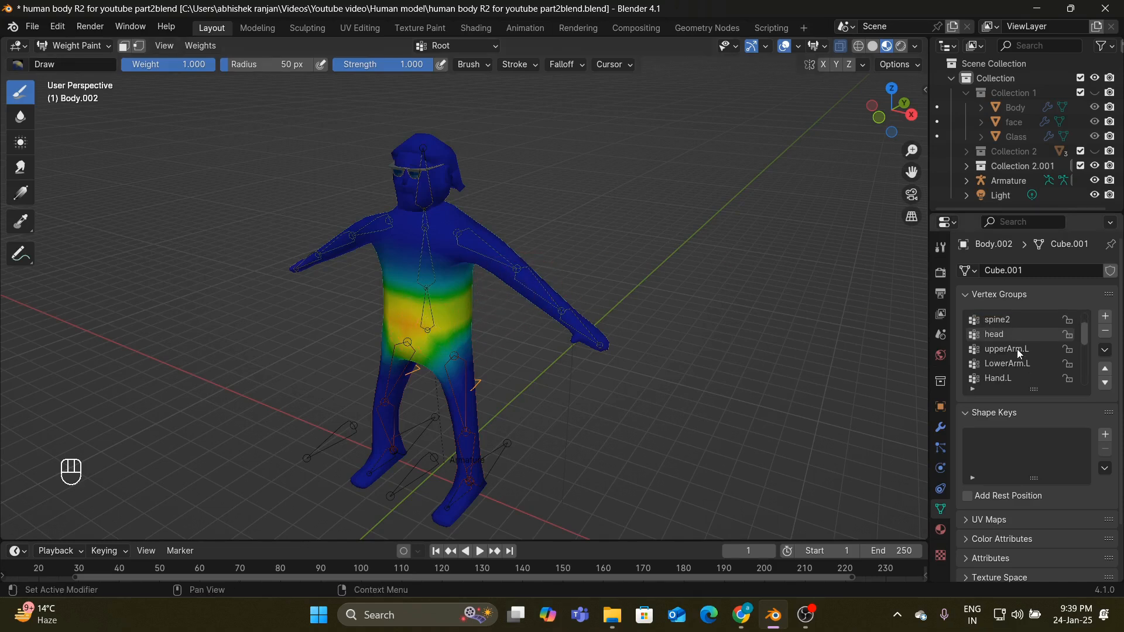
pyautogui.click(1008, 349)
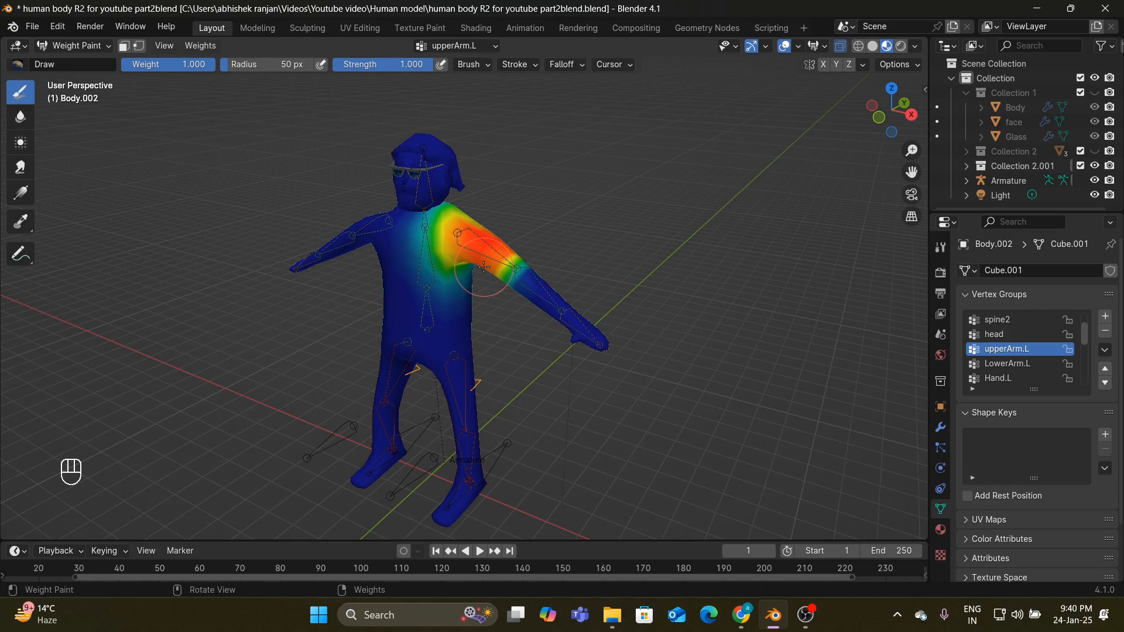
# - Select the head vertex group and examine its weights around the side and back of the head
pyautogui.click(1008, 334)
pyautogui.scroll(3, 596, 202)
pyautogui.scroll(-3, 599, 208)
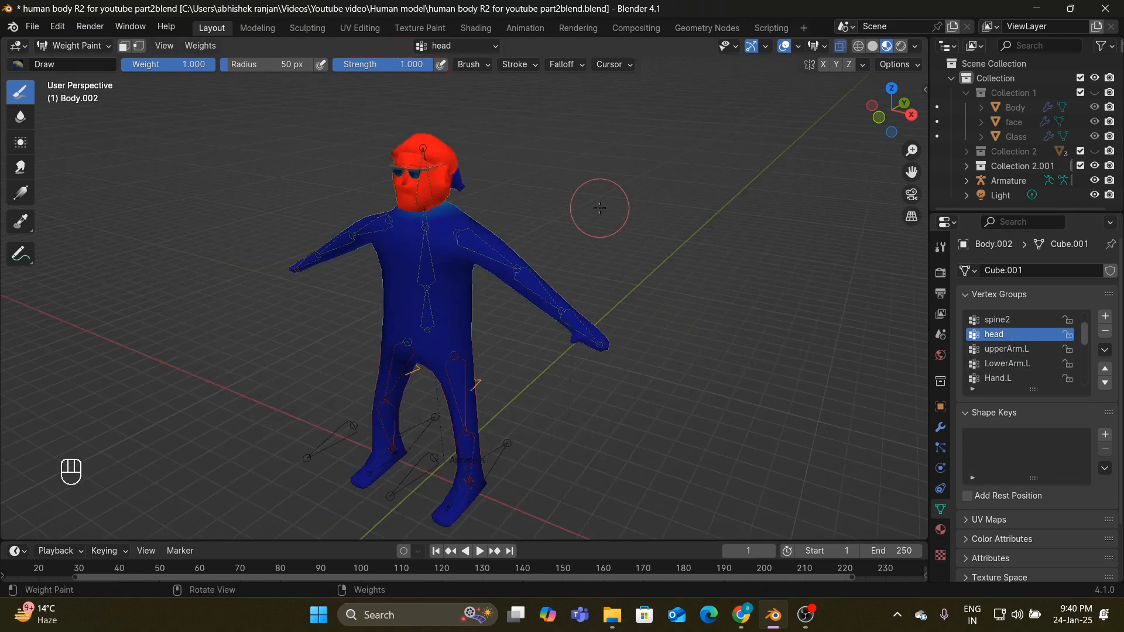
pyautogui.scroll(3, 668, 262)
pyautogui.scroll(-3, 673, 257)
pyautogui.moveTo(664, 251); pyautogui.dragTo(566, 267, button='middle')
pyautogui.scroll(3, 566, 267)
pyautogui.scroll(-3, 565, 267)
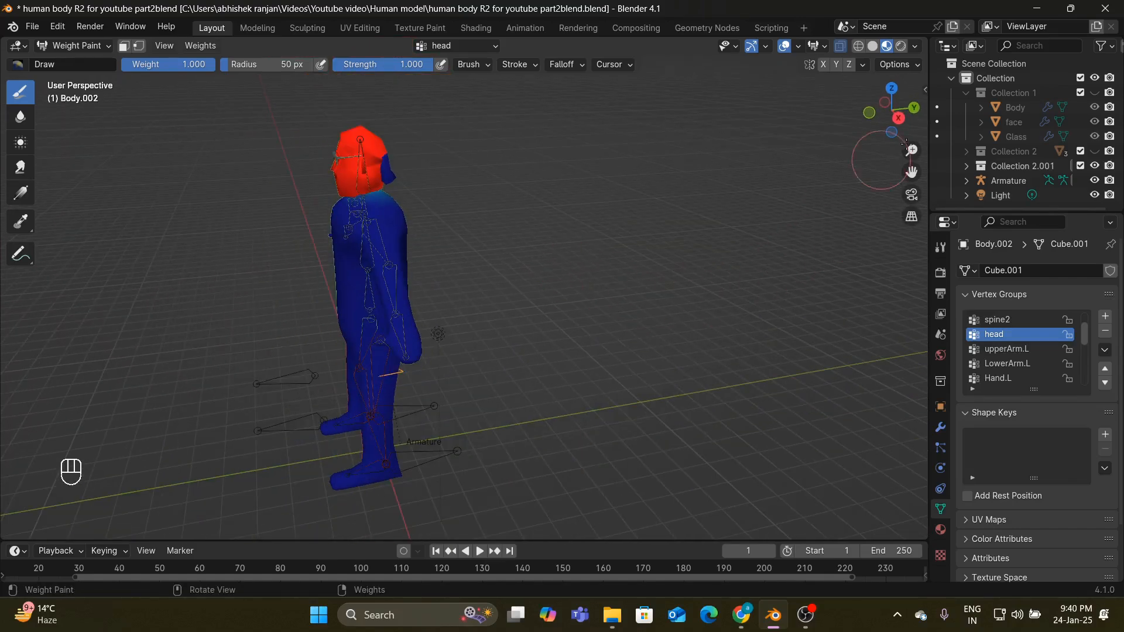
pyautogui.moveTo(911, 171); pyautogui.dragTo(988, 236)
pyautogui.scroll(3, 697, 228)
pyautogui.moveTo(697, 229); pyautogui.dragTo(676, 227, button='middle')
pyautogui.scroll(1, 676, 227)
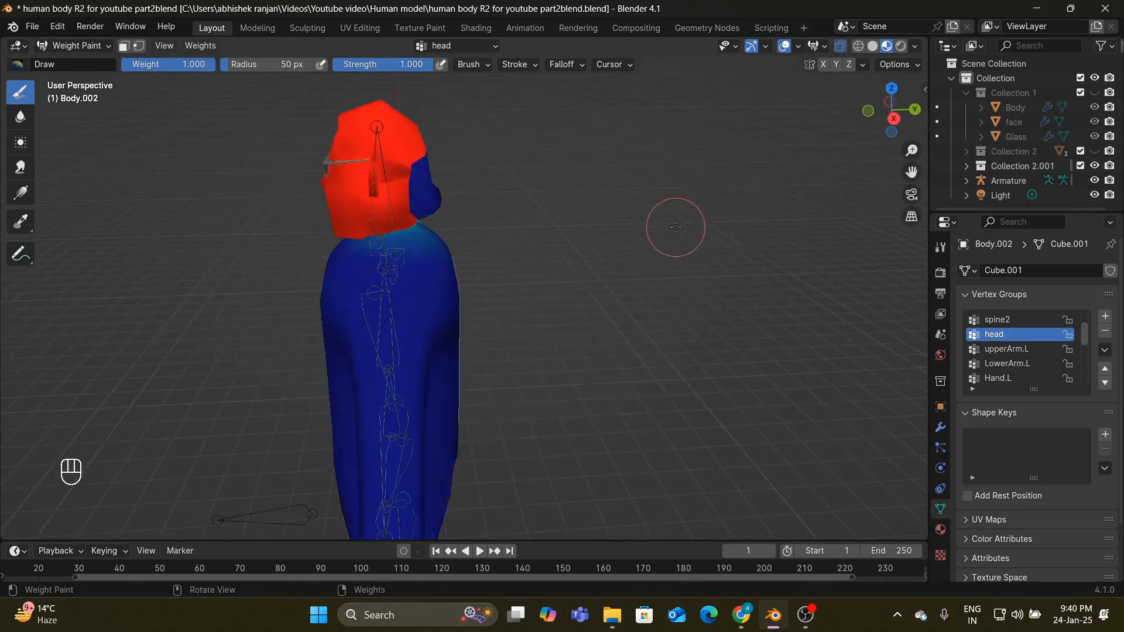
pyautogui.scroll(2, 676, 227)
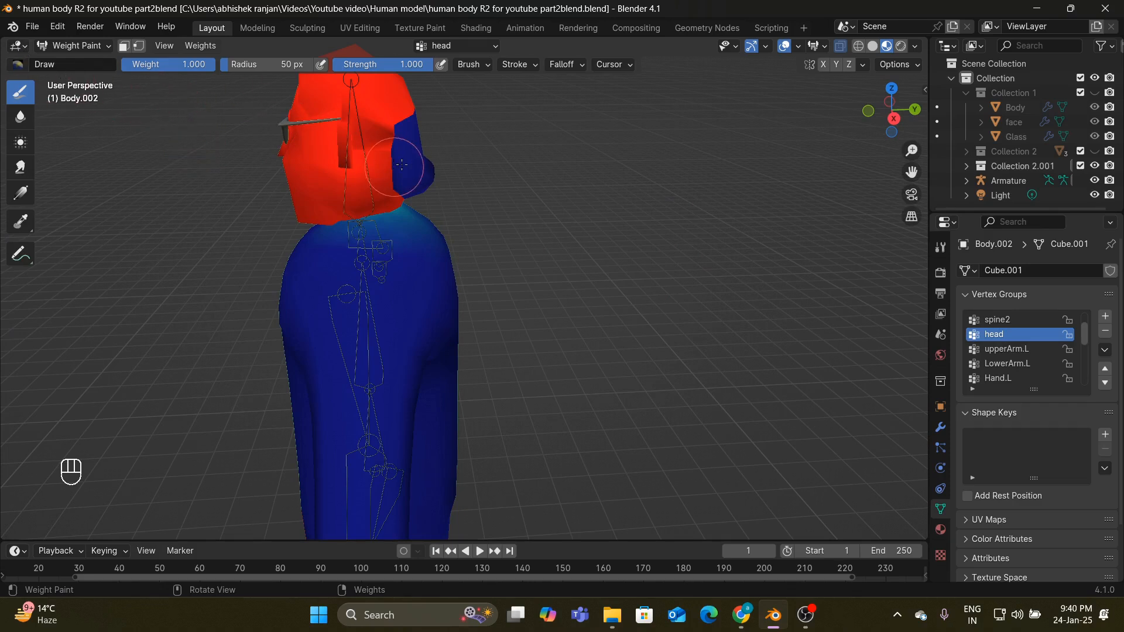
# - Choose the Add brush with an 81 px radius and paint head weight onto the hair at the back of the head
pyautogui.click(27, 64)
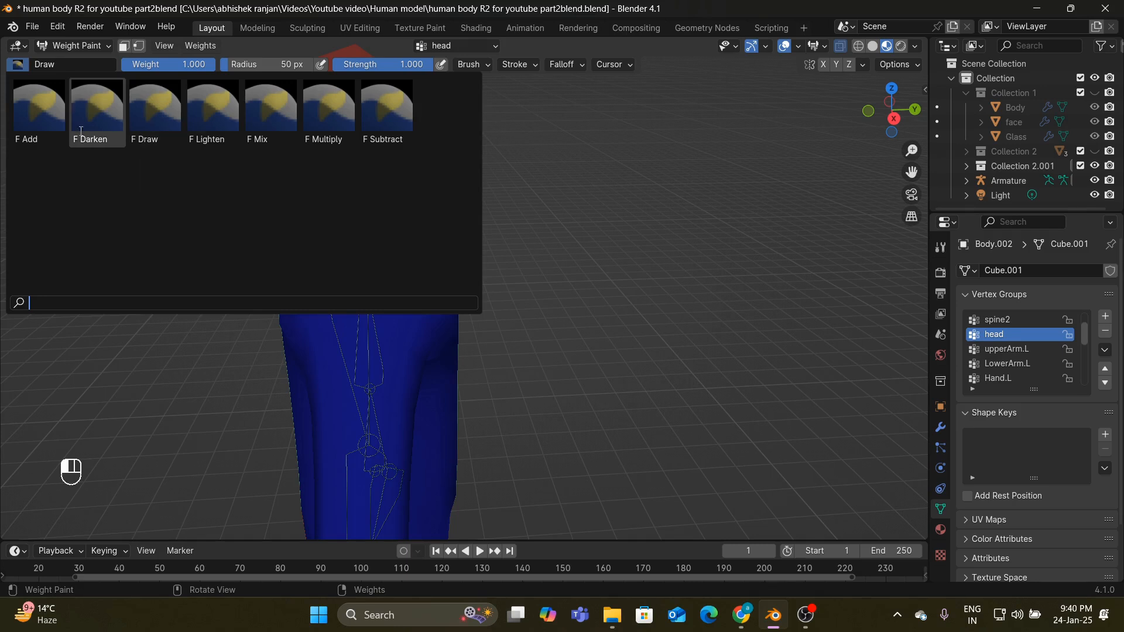
pyautogui.click(28, 120)
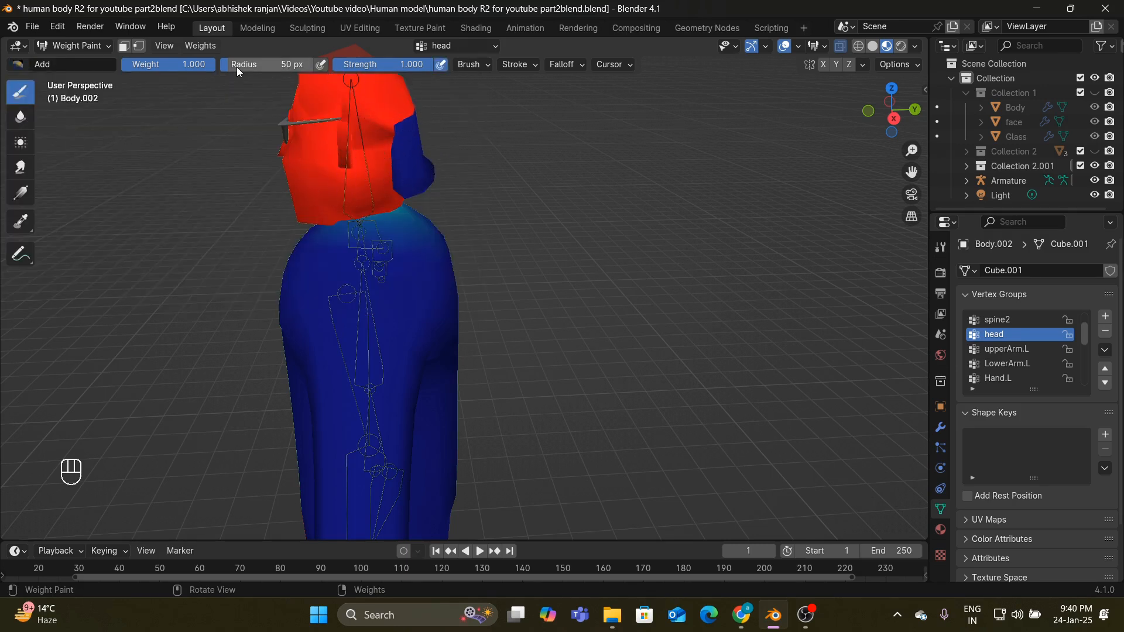
pyautogui.moveTo(236, 67); pyautogui.dragTo(254, 67)
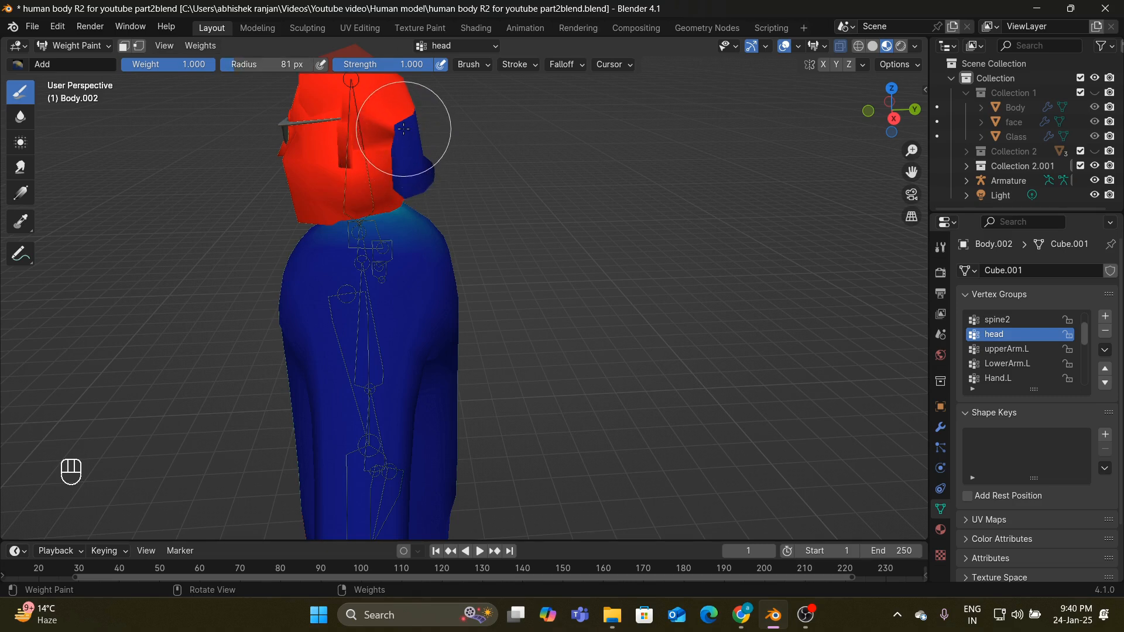
pyautogui.moveTo(404, 120); pyautogui.dragTo(401, 132)
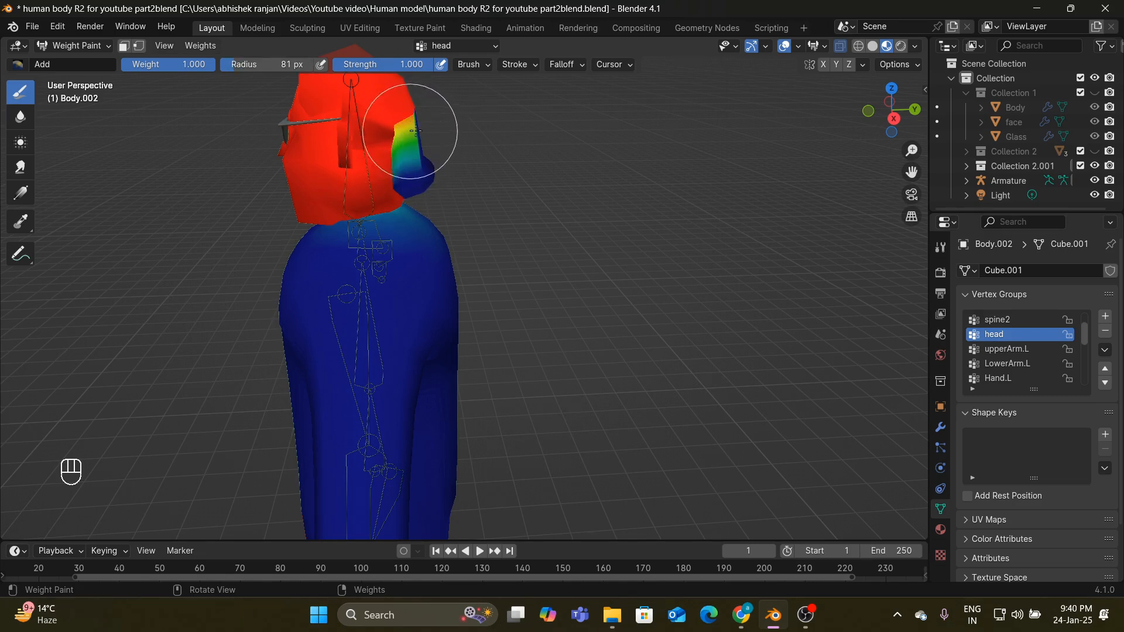
# - Reduce the brush radius to 41 px and paint the remaining unweighted hair across the back of the head into the head group
pyautogui.moveTo(230, 63); pyautogui.dragTo(231, 63)
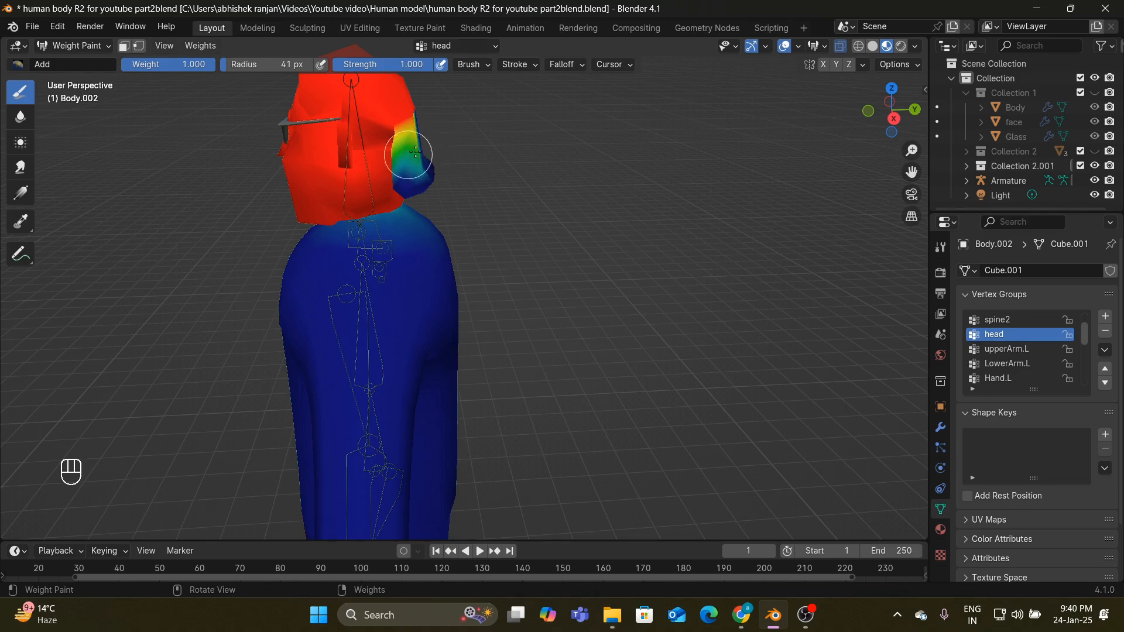
pyautogui.moveTo(596, 155); pyautogui.dragTo(414, 163, button='middle')
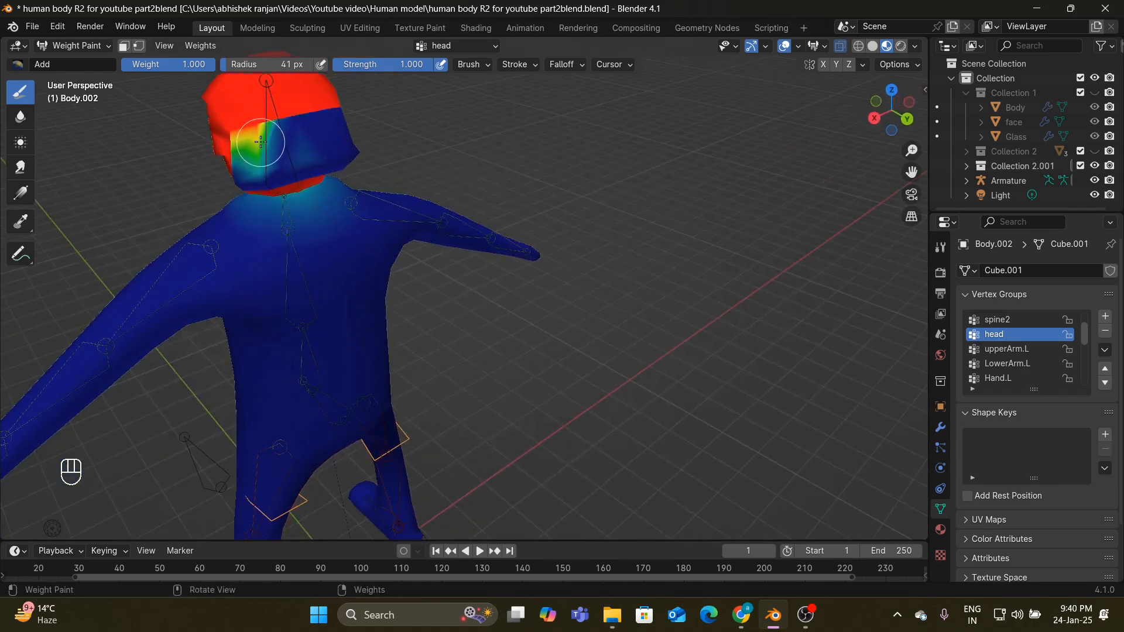
pyautogui.click(289, 131)
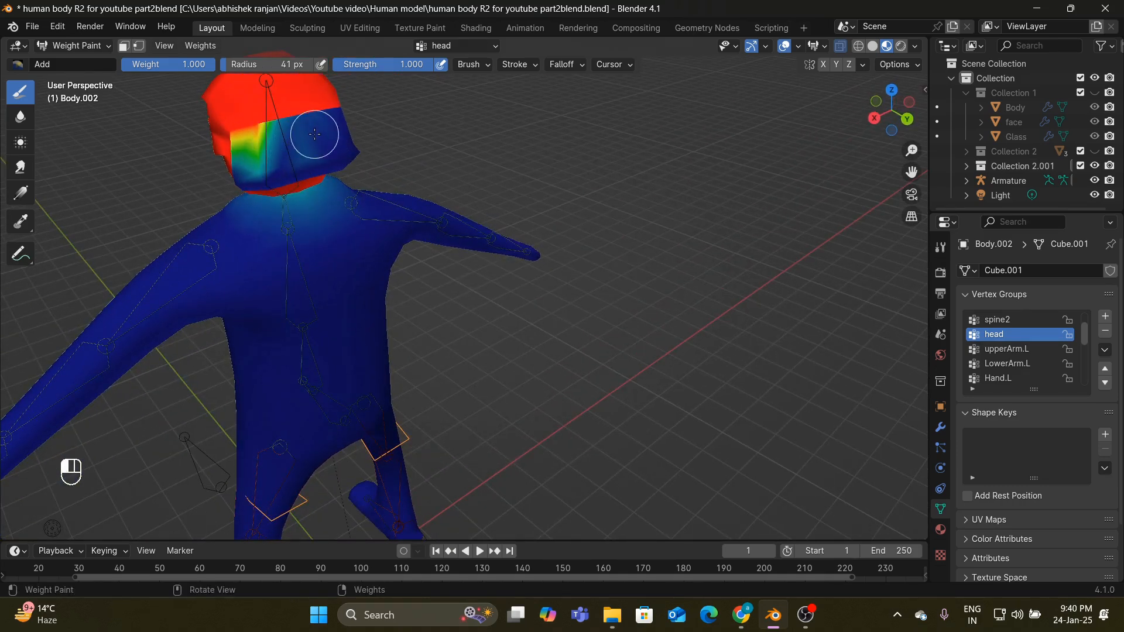
pyautogui.moveTo(453, 138)
pyautogui.mouseDown(button='middle')
pyautogui.moveTo(719, 151)
pyautogui.moveTo(646, 156)
pyautogui.mouseUp(button='middle')
pyautogui.click(477, 232)
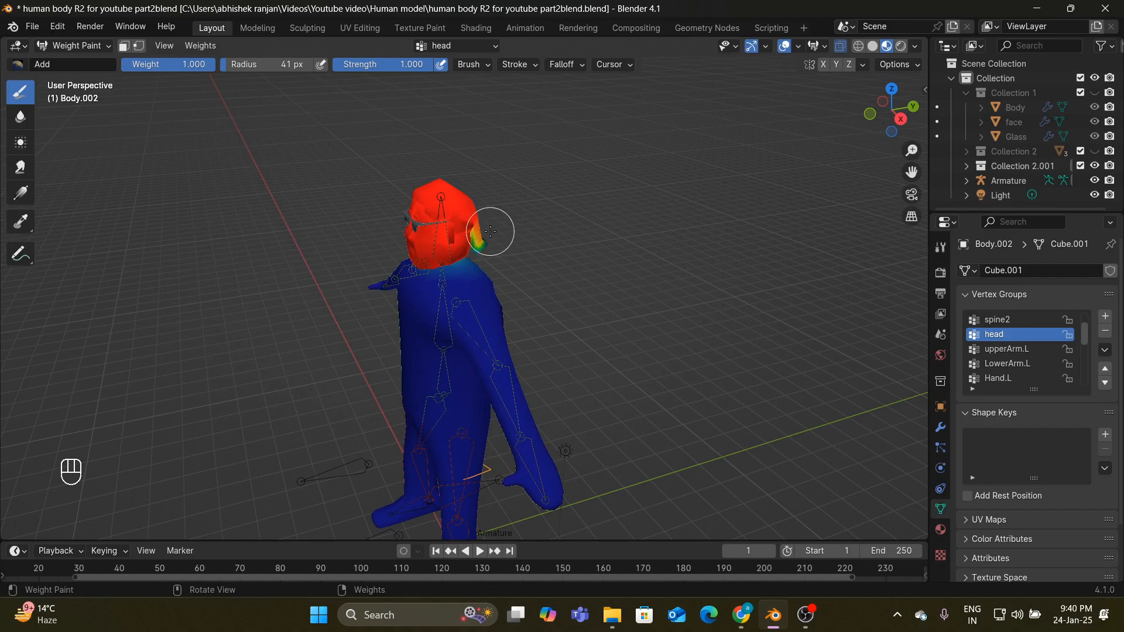
pyautogui.moveTo(466, 230)
pyautogui.mouseDown()
pyautogui.moveTo(484, 238)
pyautogui.moveTo(458, 234)
pyautogui.moveTo(480, 250)
pyautogui.mouseUp()
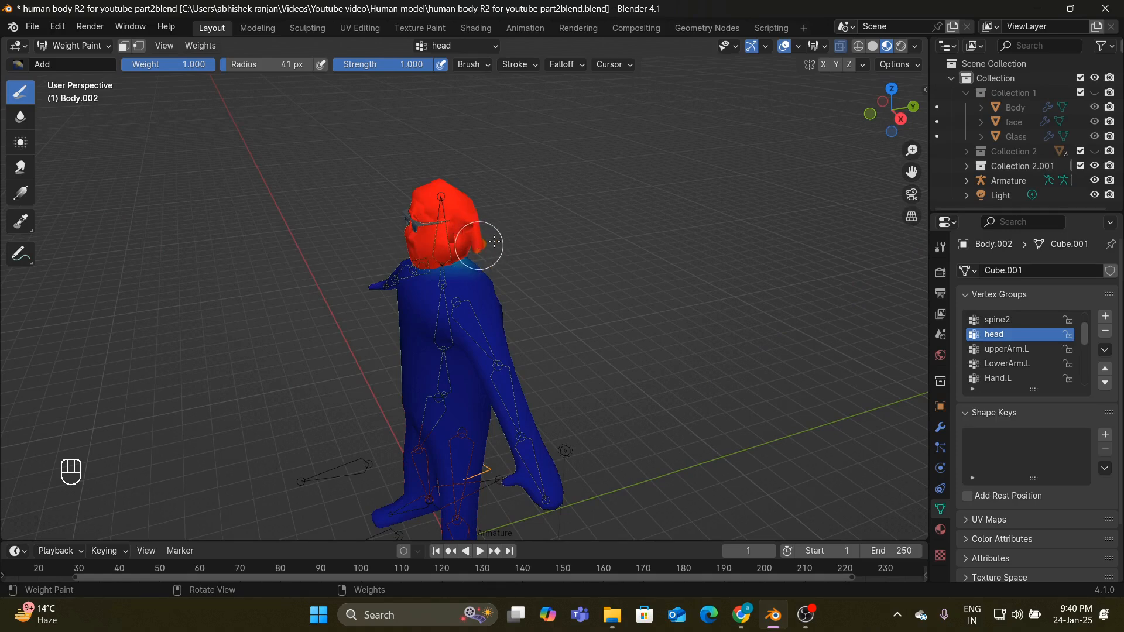
pyautogui.moveTo(636, 238); pyautogui.dragTo(371, 187, button='middle')
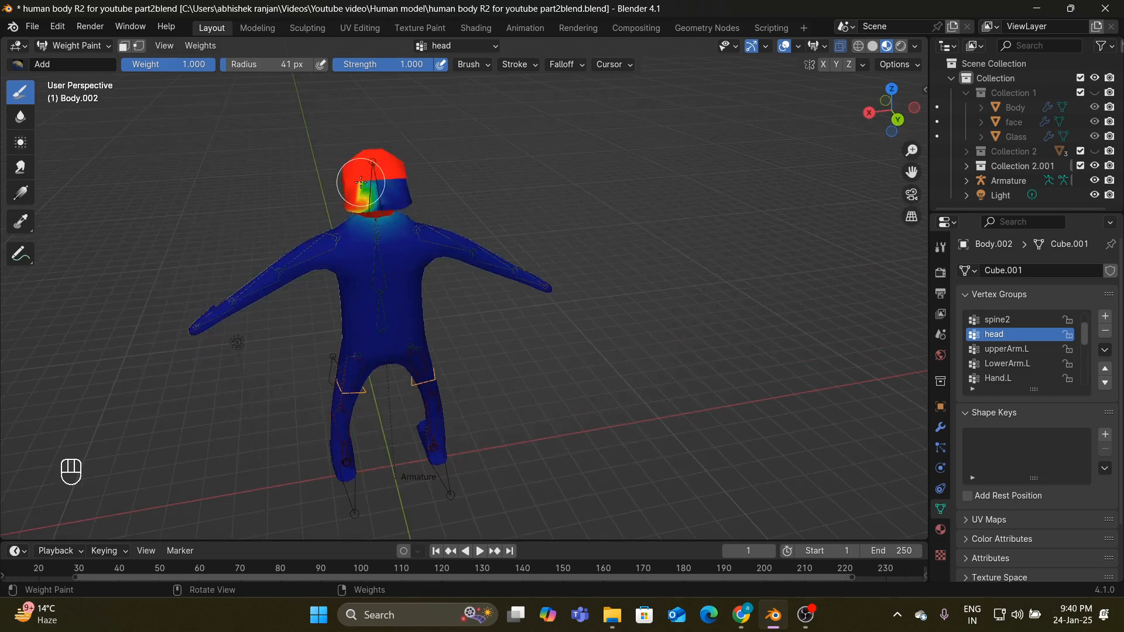
pyautogui.moveTo(361, 182)
pyautogui.mouseDown()
pyautogui.moveTo(408, 178)
pyautogui.moveTo(409, 195)
pyautogui.moveTo(359, 188)
pyautogui.moveTo(401, 199)
pyautogui.moveTo(349, 204)
pyautogui.mouseUp()
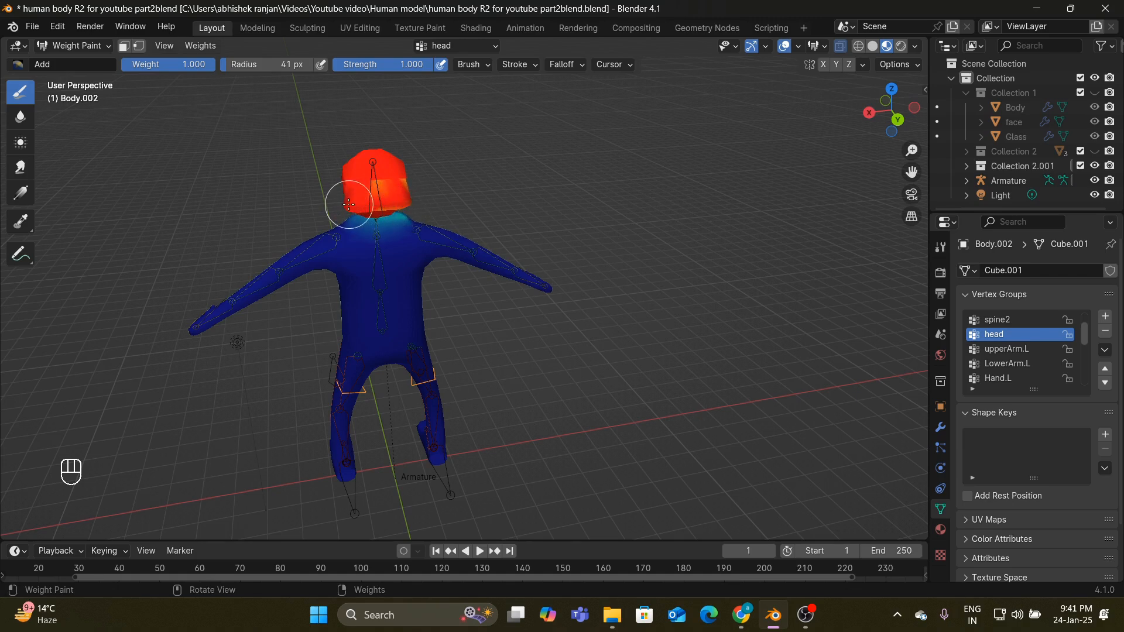
pyautogui.scroll(3, 526, 236)
pyautogui.moveTo(297, 202); pyautogui.dragTo(349, 216, button='middle')
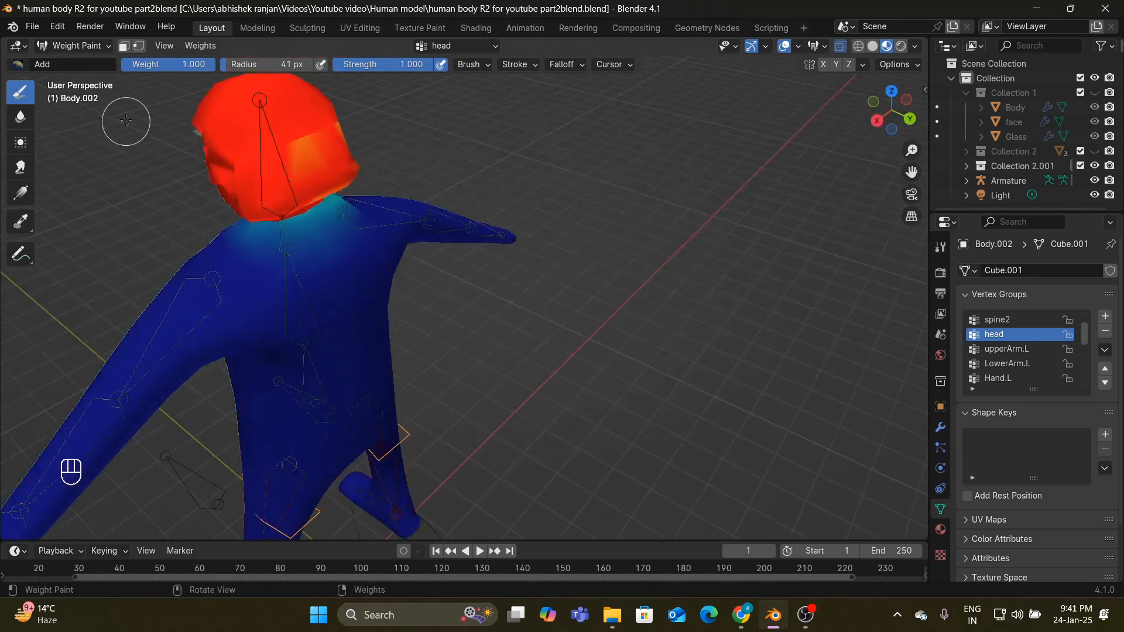
# - Paint full head weight onto the remaining hair at the back and side of the head with the Add brush
pyautogui.moveTo(251, 138)
pyautogui.mouseDown()
pyautogui.moveTo(326, 139)
pyautogui.moveTo(289, 126)
pyautogui.mouseUp()
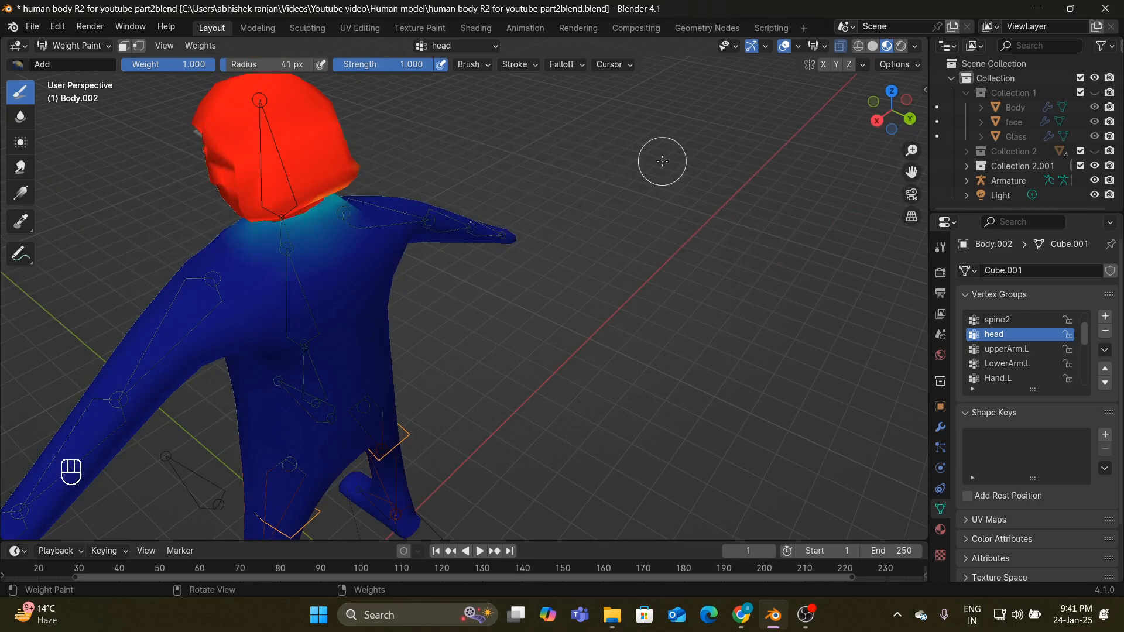
pyautogui.moveTo(662, 160); pyautogui.dragTo(468, 142, button='middle')
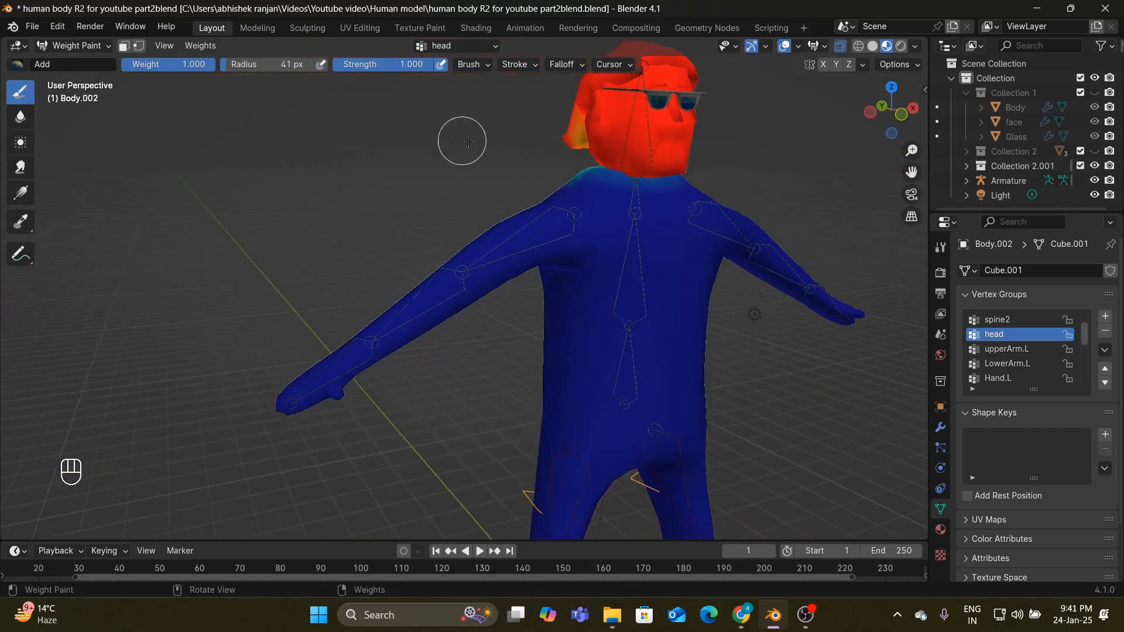
pyautogui.moveTo(561, 134)
pyautogui.mouseDown()
pyautogui.moveTo(578, 112)
pyautogui.moveTo(591, 142)
pyautogui.mouseUp()
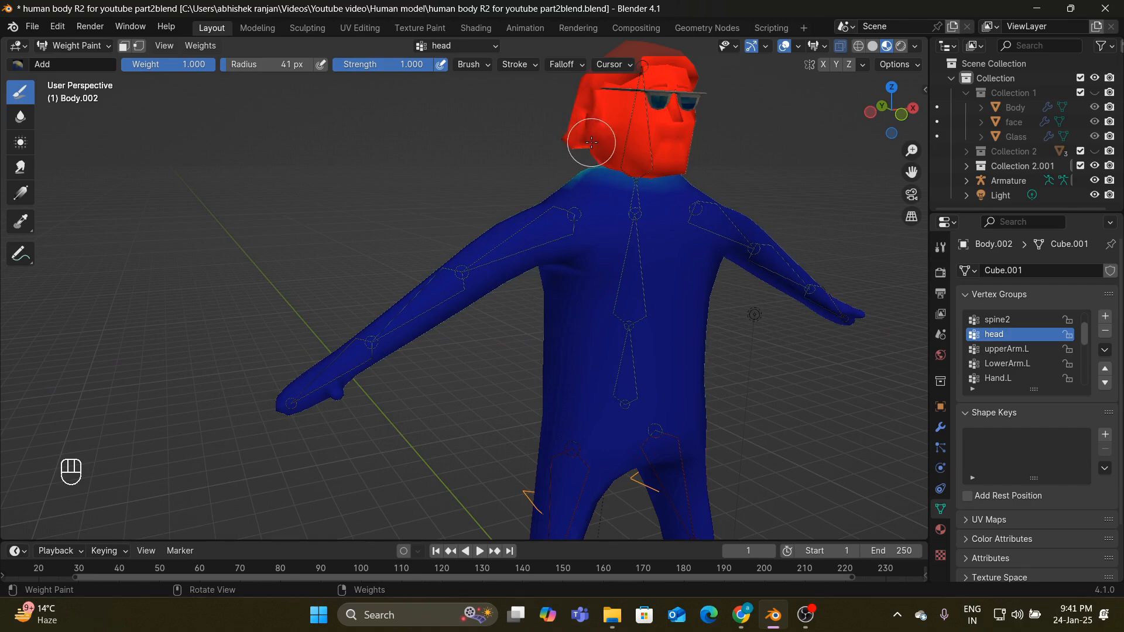
pyautogui.moveTo(591, 142); pyautogui.dragTo(557, 193, button='middle')
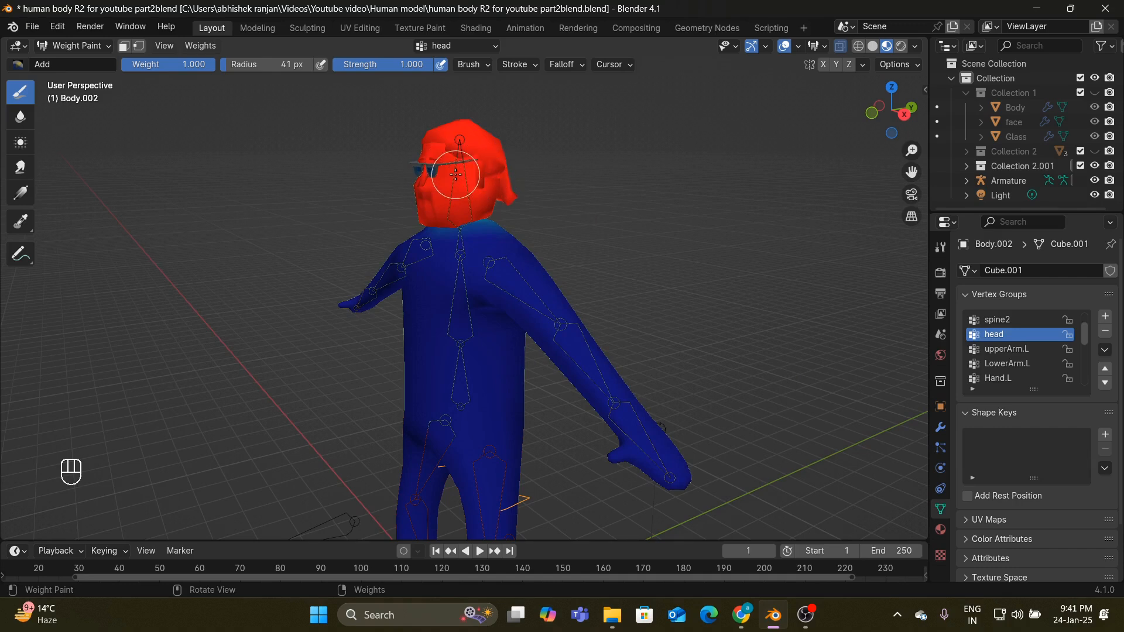
pyautogui.press('KP_1')
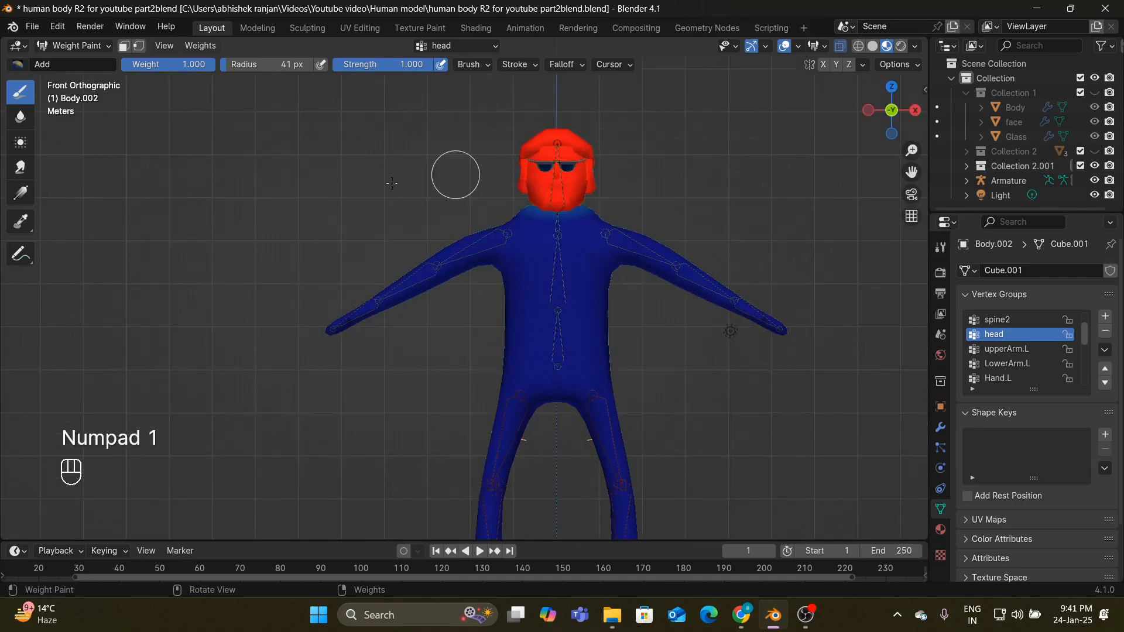
# - Return the body to Object Mode and show its Armature modifier settings
pyautogui.click(73, 44)
pyautogui.click(79, 61)
pyautogui.scroll(-1, 466, 236)
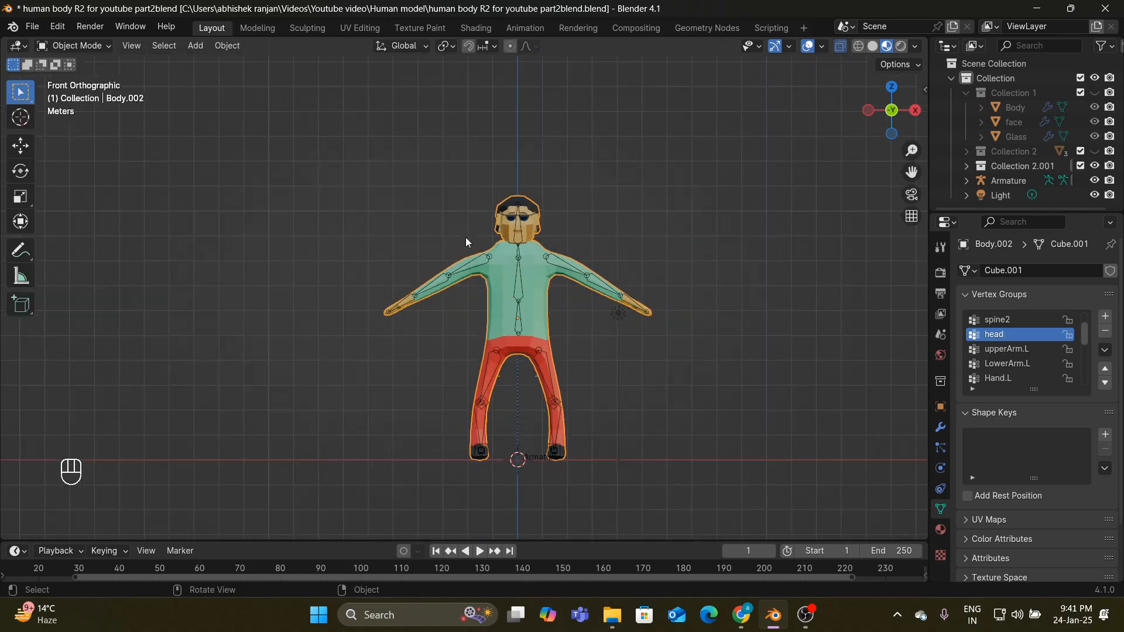
pyautogui.click(486, 401)
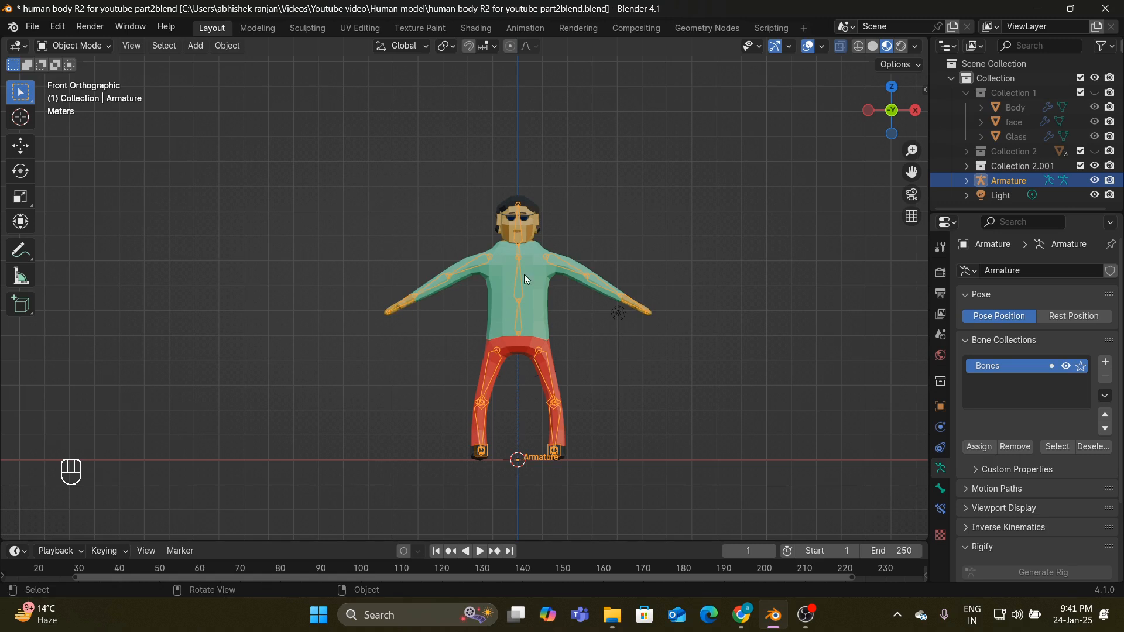
pyautogui.click(497, 271)
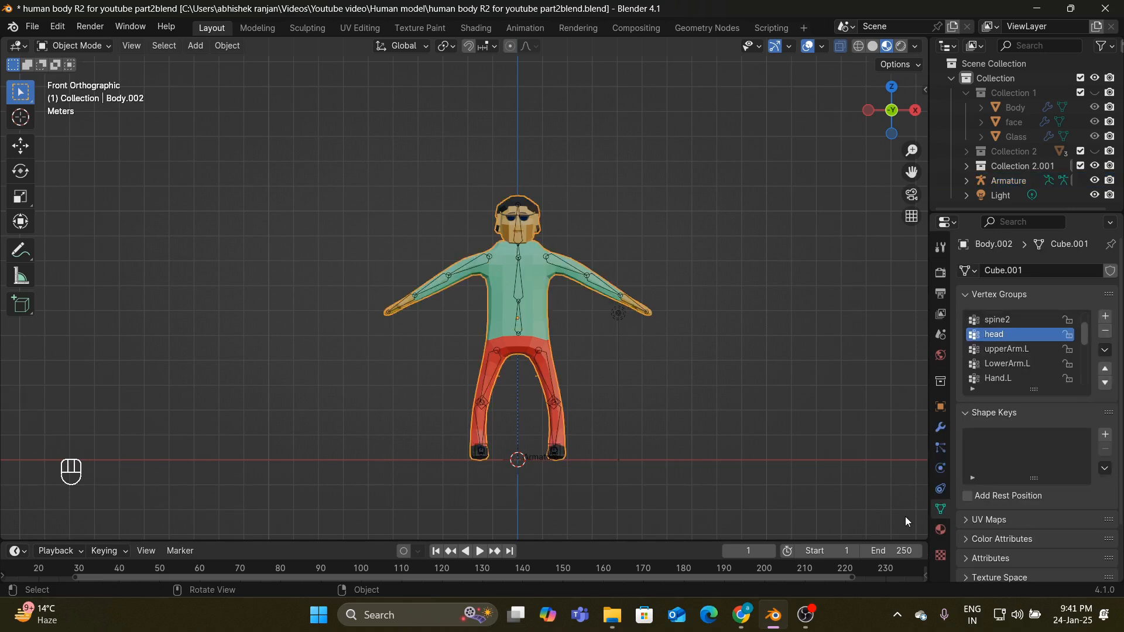
pyautogui.click(940, 428)
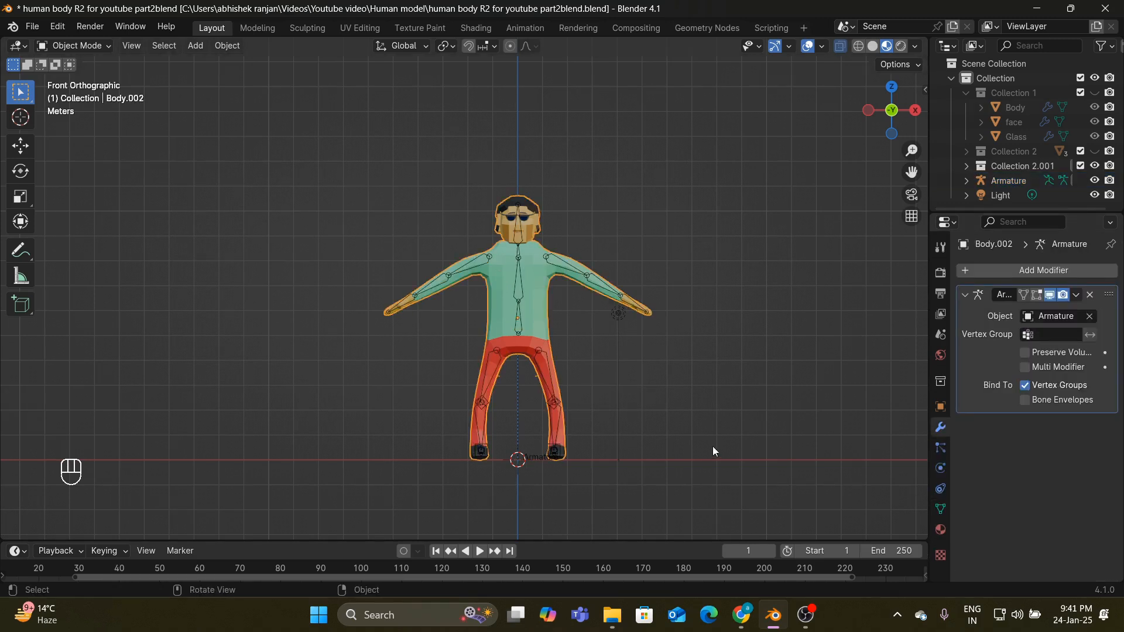
# - Select the armature and switch it to Pose Mode
pyautogui.click(481, 412)
pyautogui.scroll(1, 591, 306)
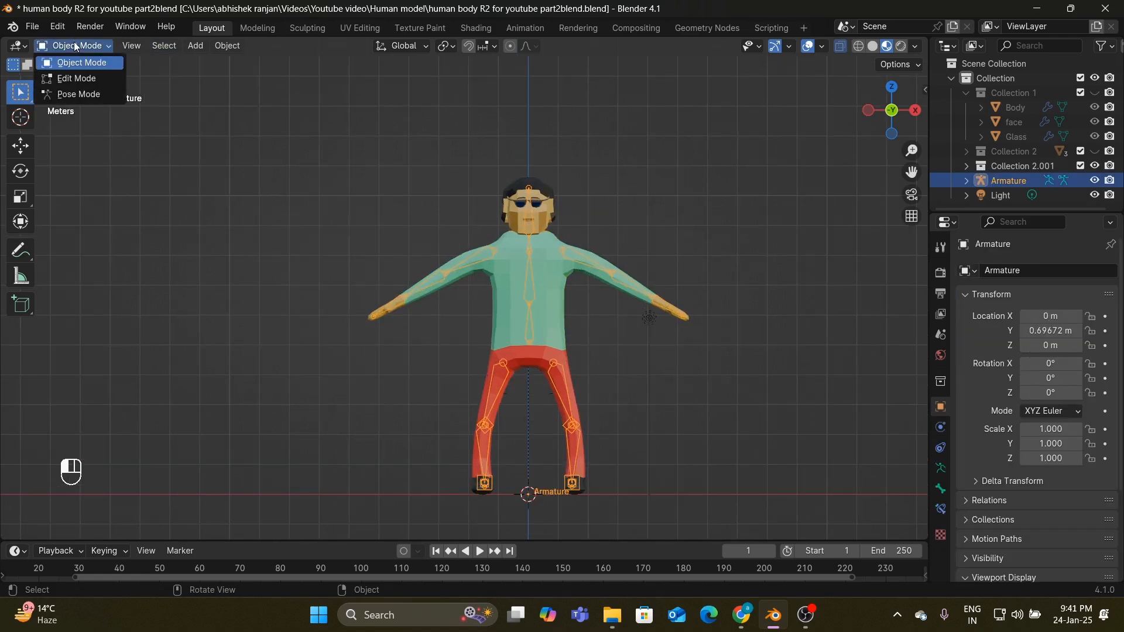
pyautogui.click(77, 94)
# - Rotate the head bone from the front, the side and an angled view to test how the hair and sunglasses follow
pyautogui.press('r')
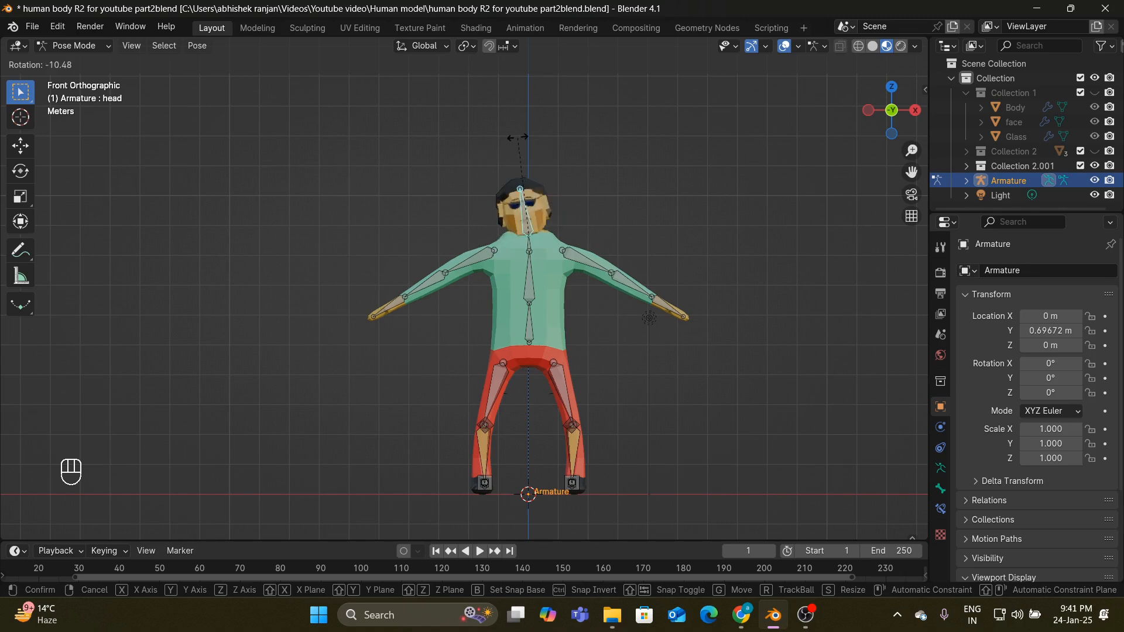
pyautogui.click(640, 189)
pyautogui.moveTo(641, 190); pyautogui.dragTo(480, 225, button='middle')
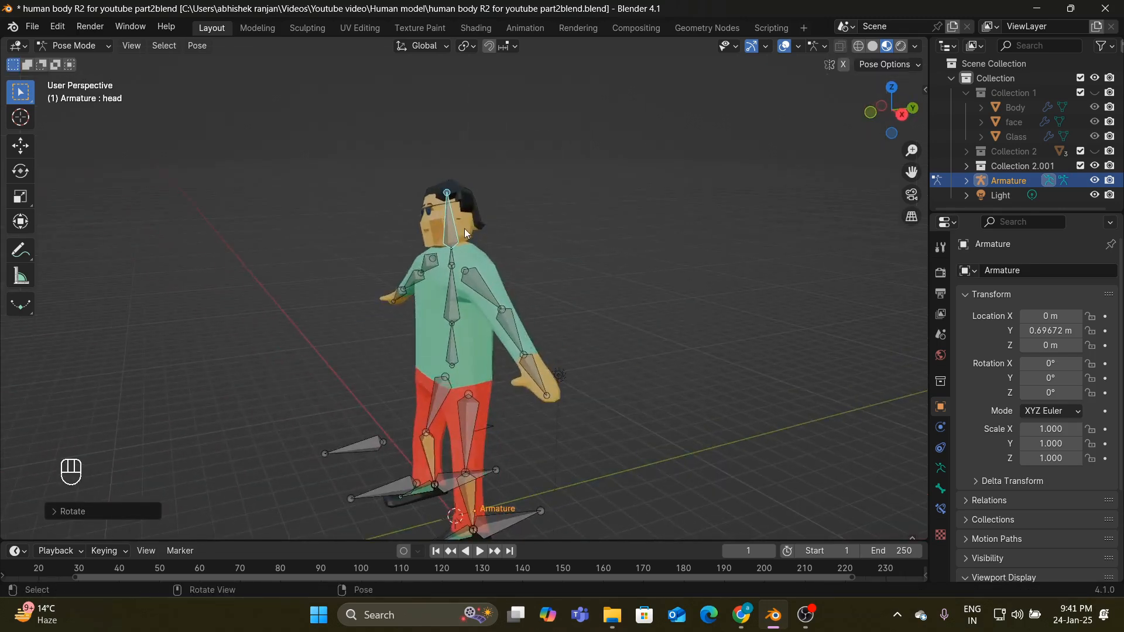
pyautogui.press('r')
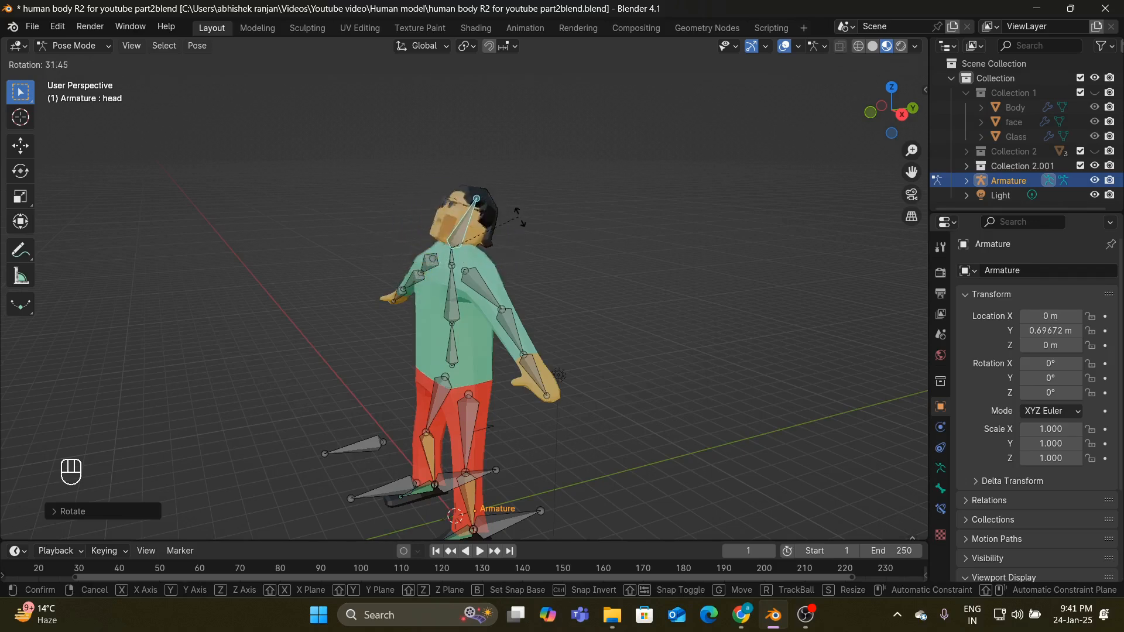
pyautogui.click(486, 201)
pyautogui.moveTo(486, 201); pyautogui.dragTo(704, 305, button='middle')
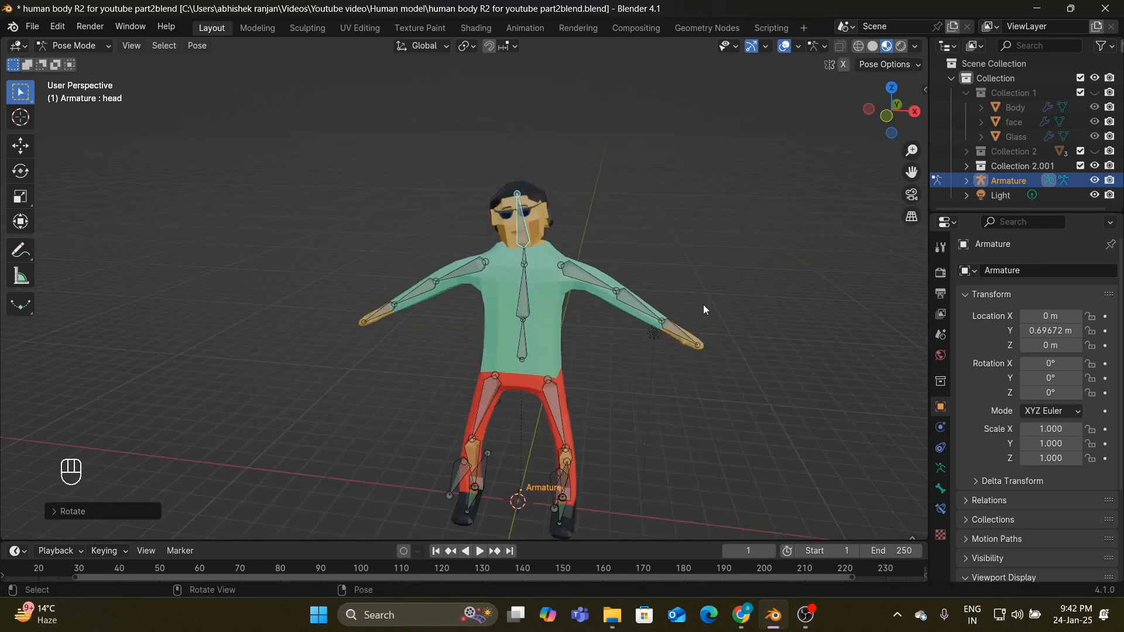
pyautogui.press('r')
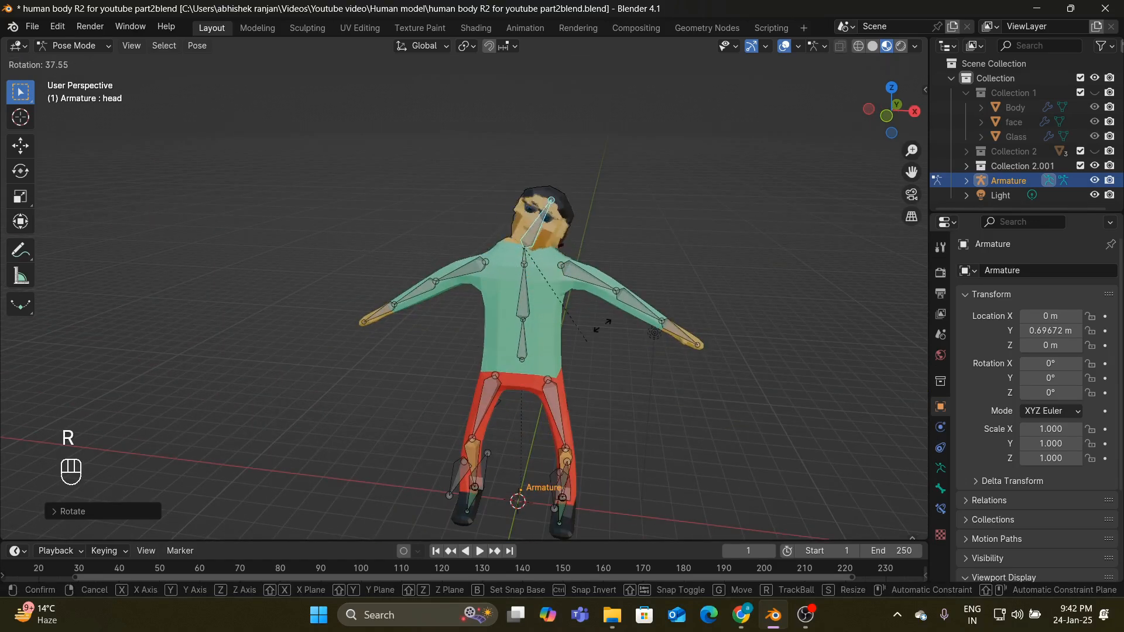
pyautogui.click(680, 289)
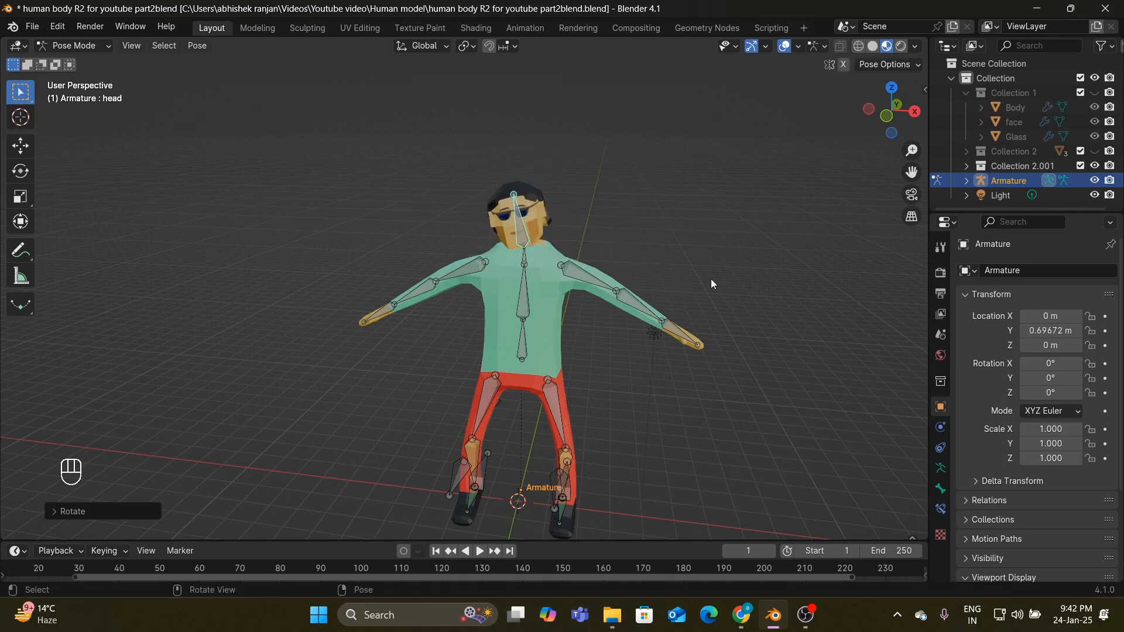
# - Select all bones and clear their pose rotation and location
pyautogui.press('a')
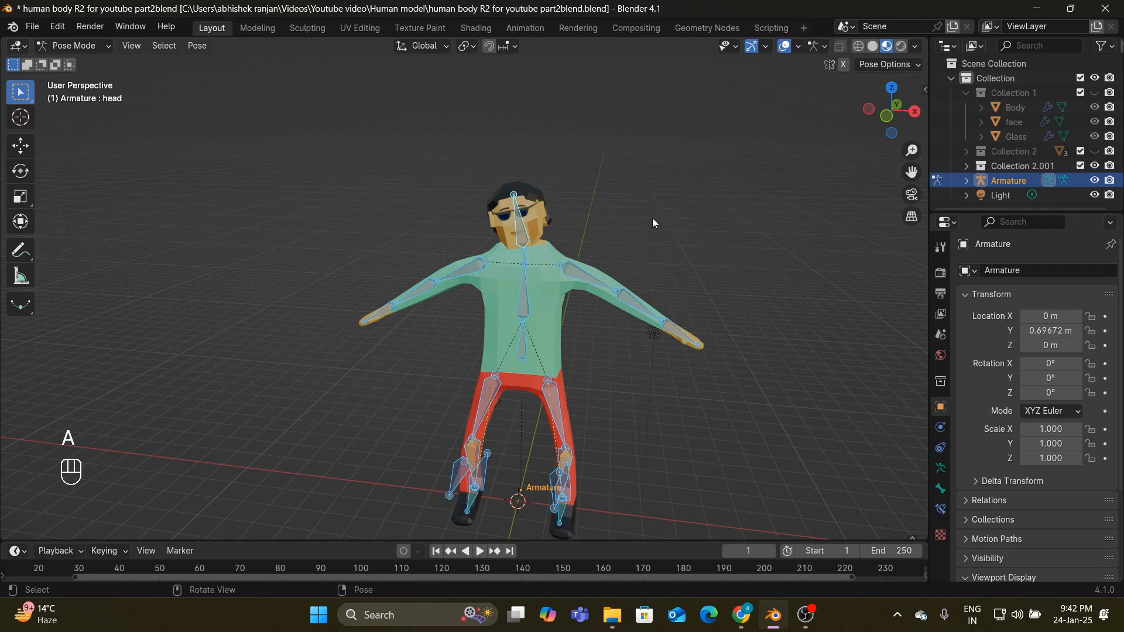
pyautogui.hotkey('alt', 'r')
pyautogui.hotkey('alt', 'g')
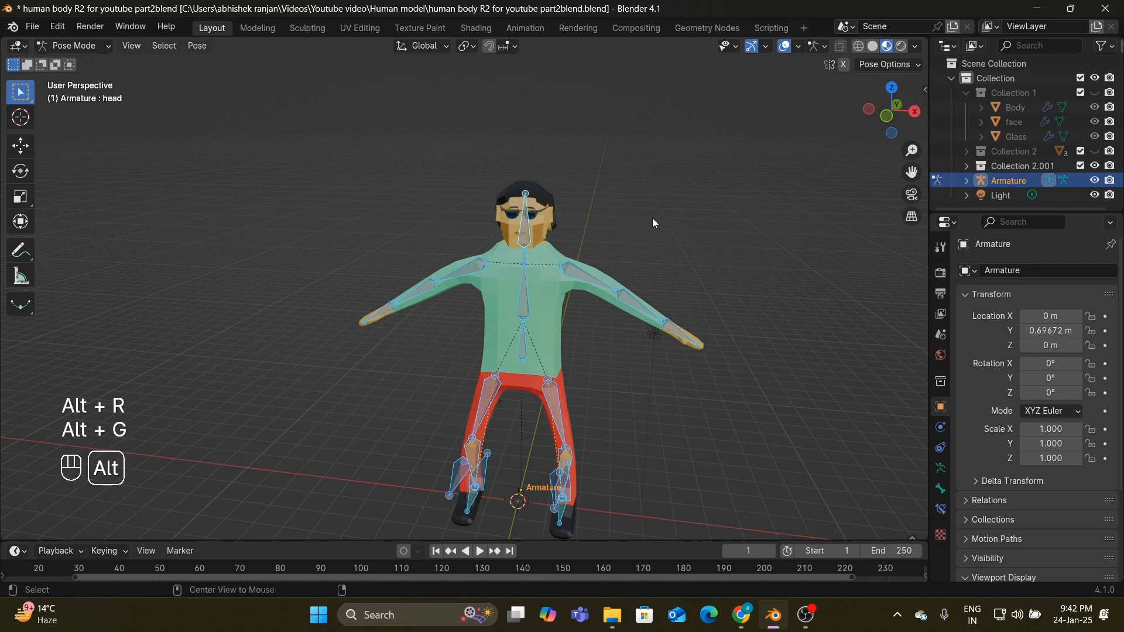
pyautogui.moveTo(654, 222); pyautogui.dragTo(721, 230, button='middle')
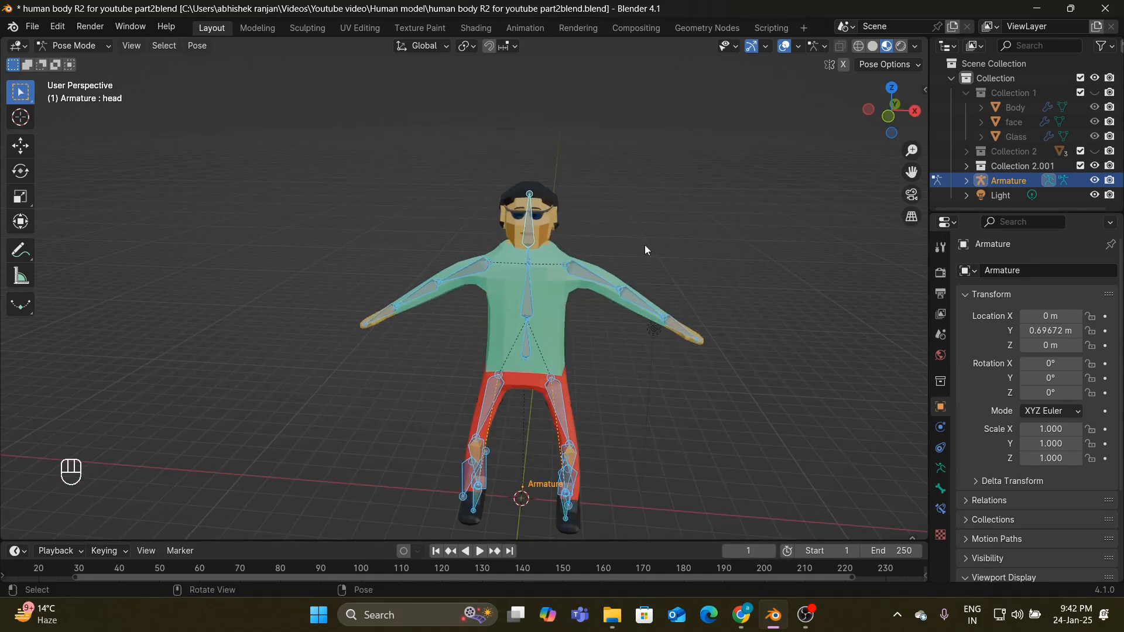
# - Select the head bone and add a Limit Rotation bone constraint to it
pyautogui.click(532, 230)
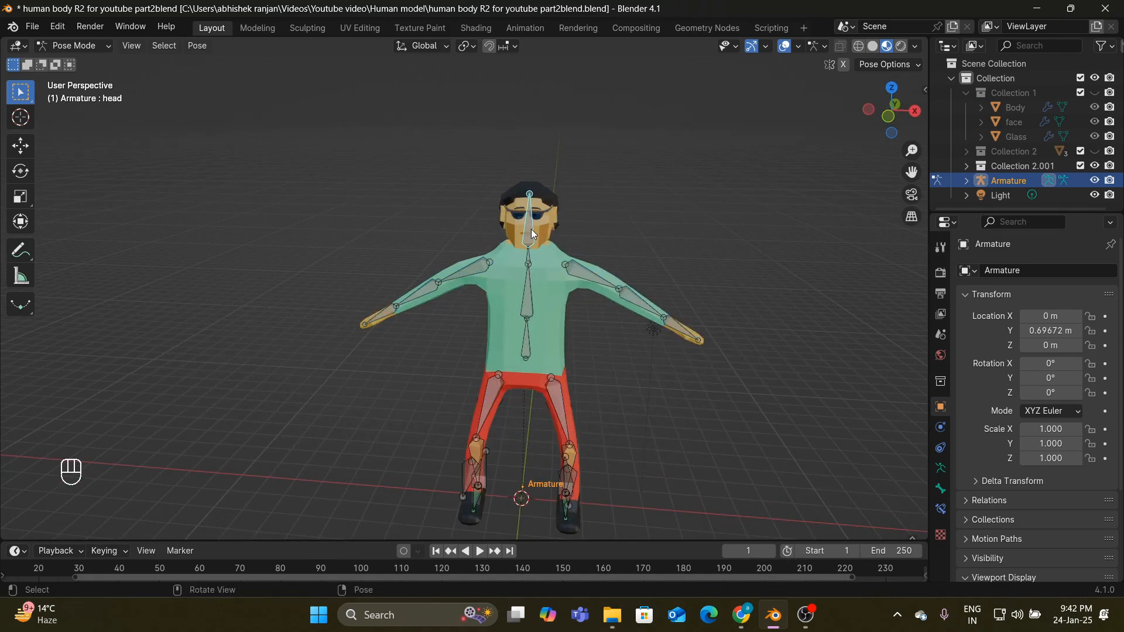
pyautogui.scroll(-2, 529, 231)
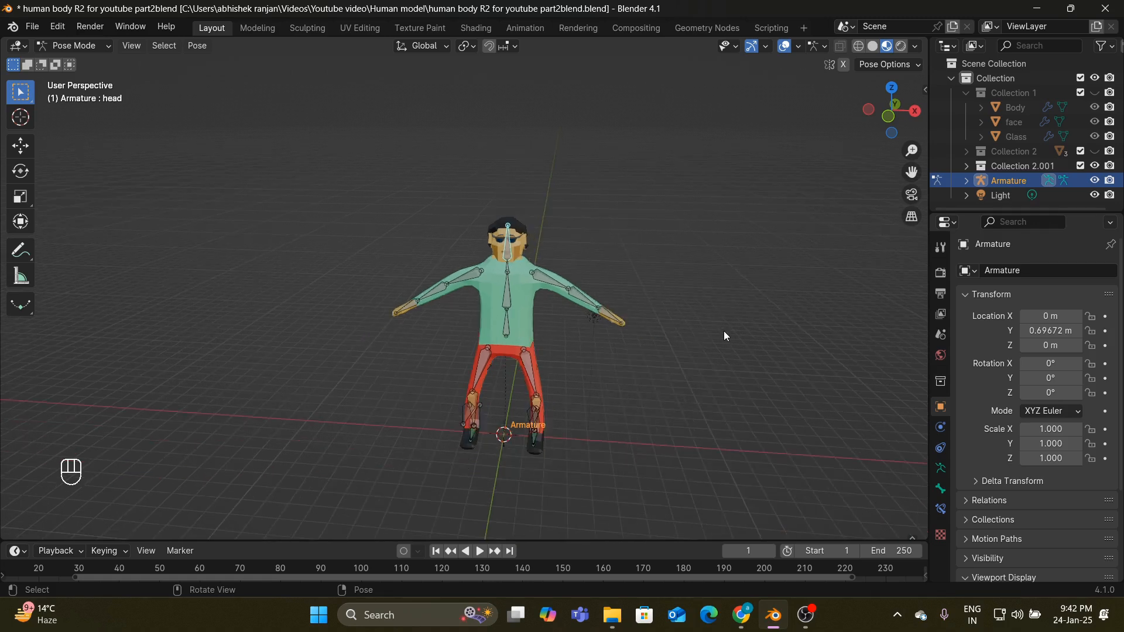
pyautogui.click(940, 448)
pyautogui.click(941, 509)
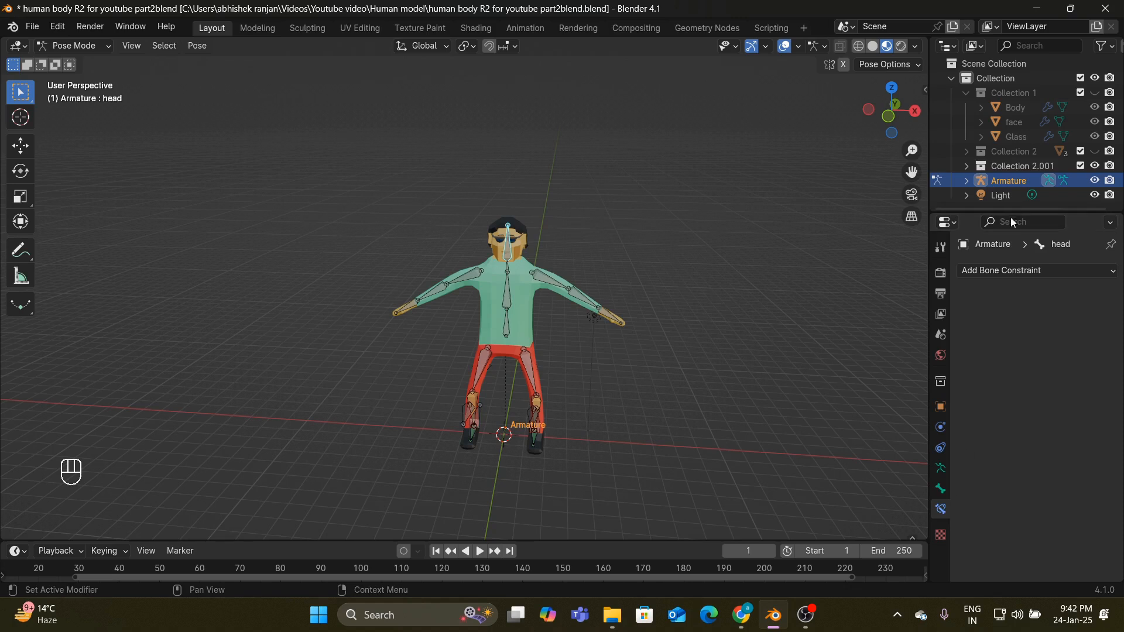
pyautogui.click(1034, 271)
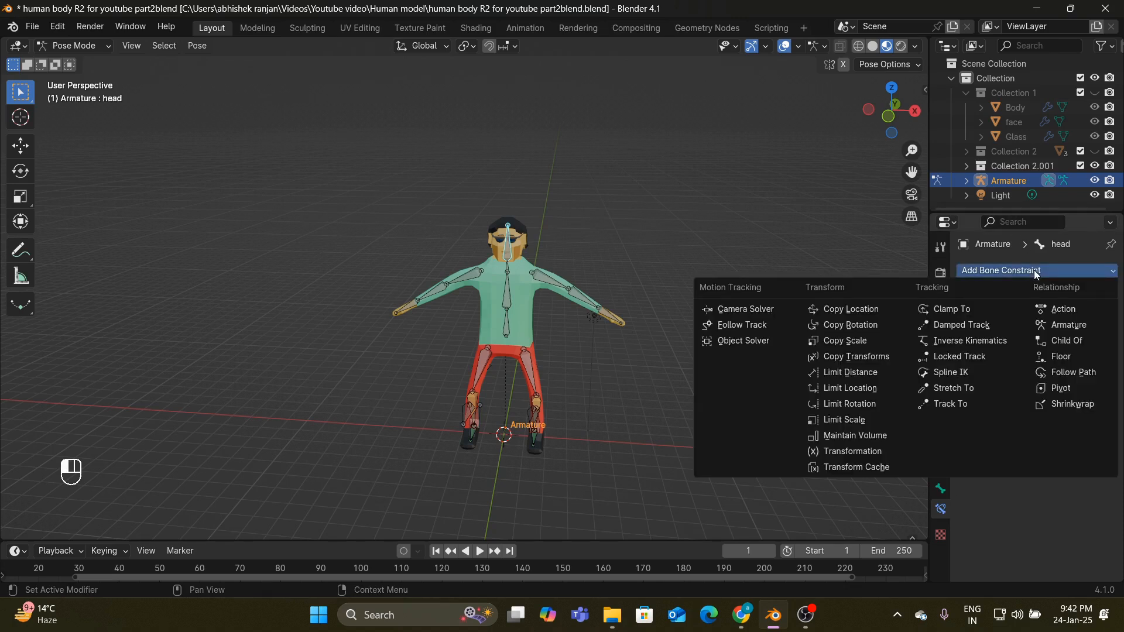
pyautogui.click(870, 402)
pyautogui.scroll(2, 793, 314)
pyautogui.moveTo(793, 314); pyautogui.dragTo(802, 316, button='middle')
# - Enable the X, Y and Z limits of the head's Limit Rotation constraint and set its owner to Local Space
pyautogui.click(1030, 317)
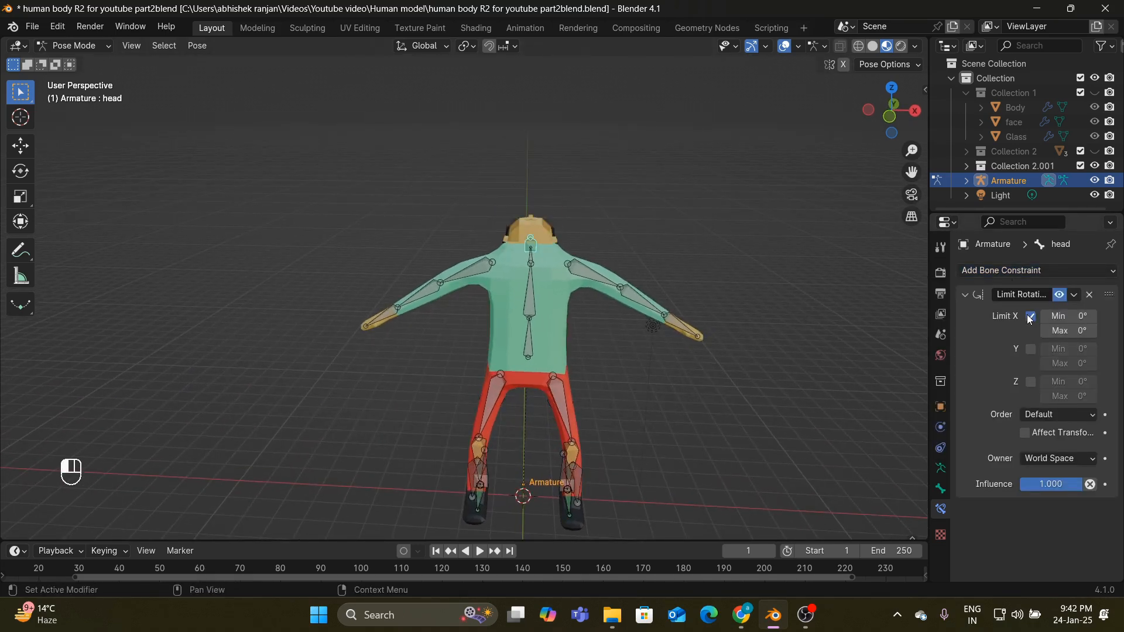
pyautogui.click(1030, 350)
pyautogui.click(1030, 383)
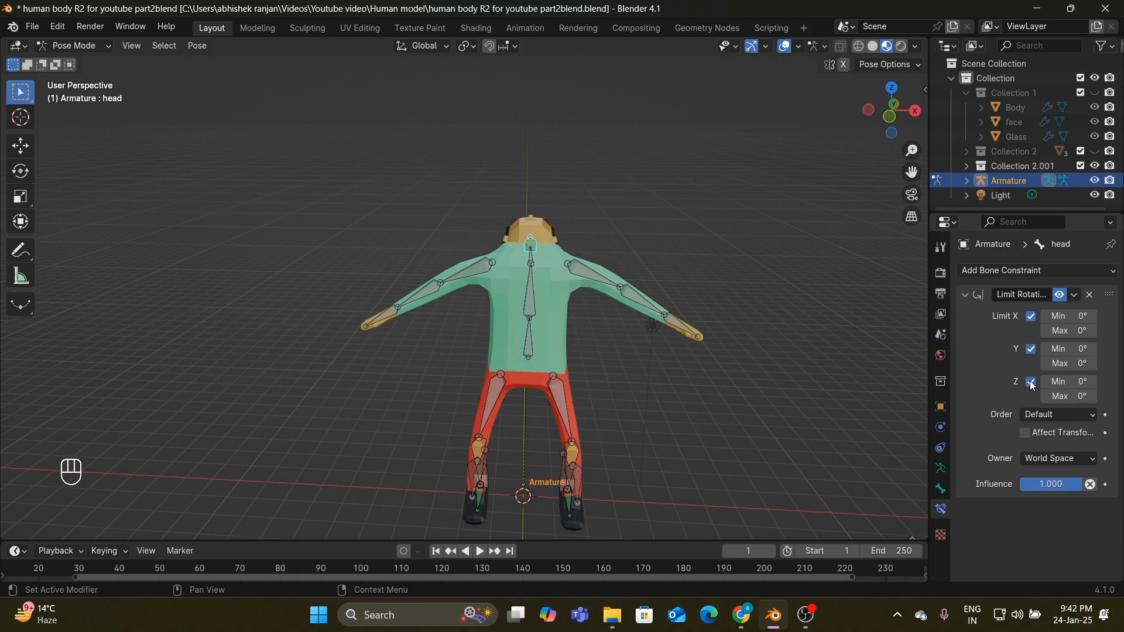
pyautogui.click(1063, 458)
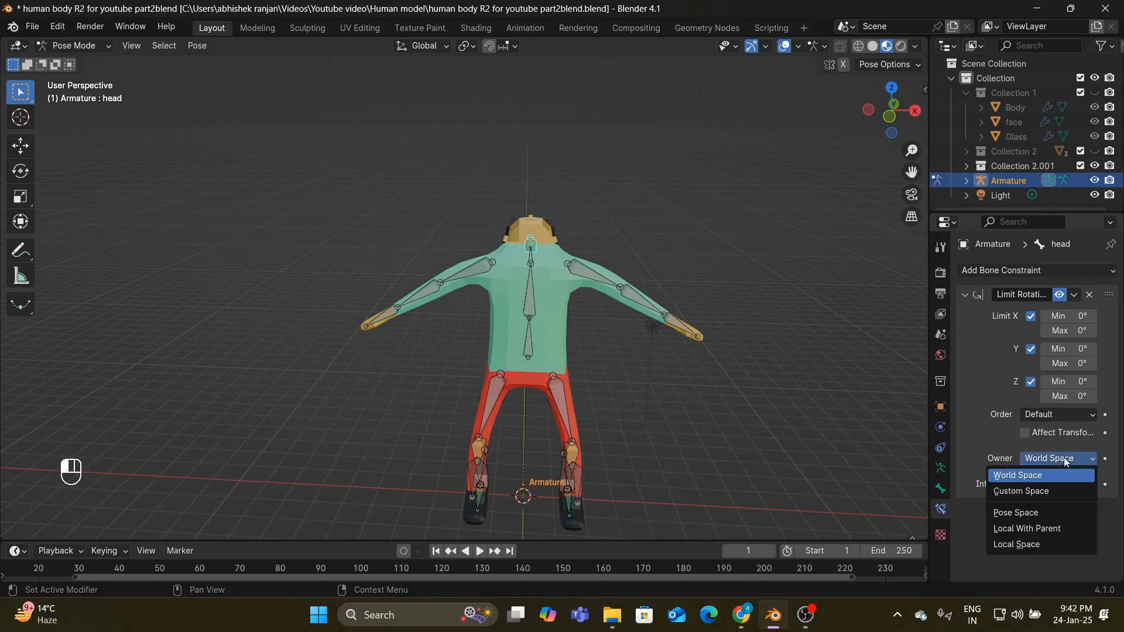
pyautogui.click(1027, 544)
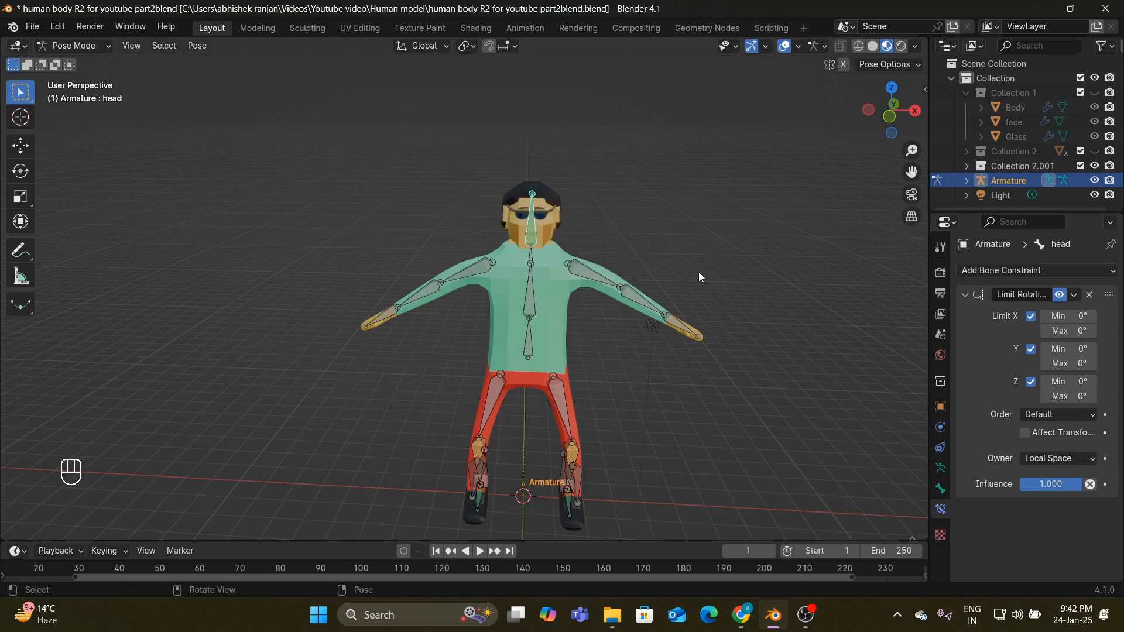
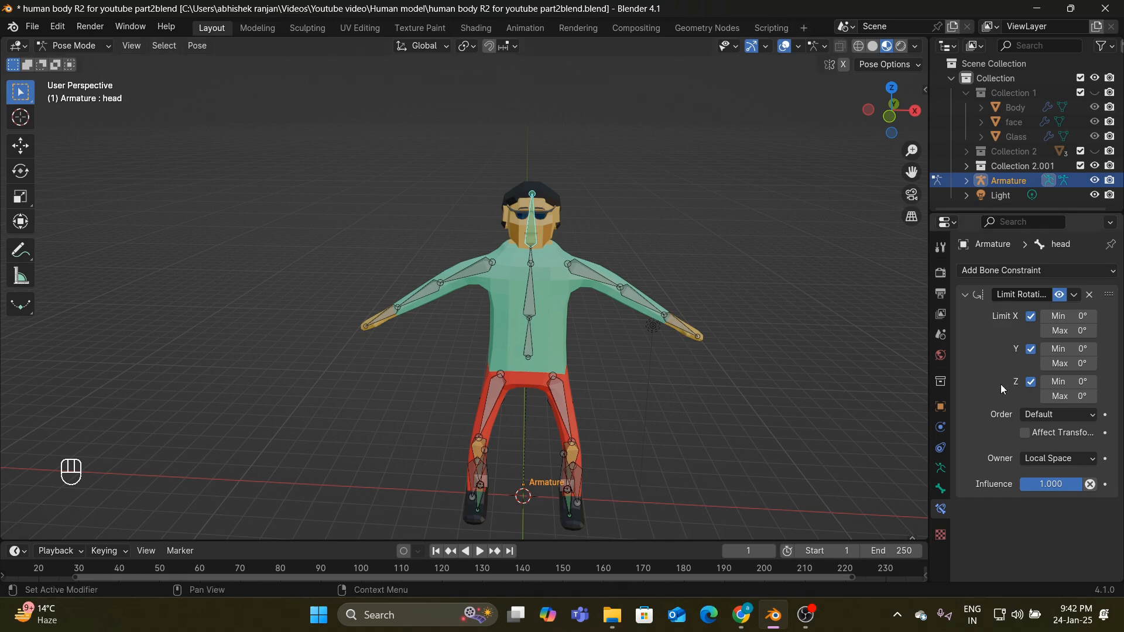
# - Set the constraint's Y rotation limits to a minimum of -45° and a maximum of 45°
pyautogui.click(1081, 351)
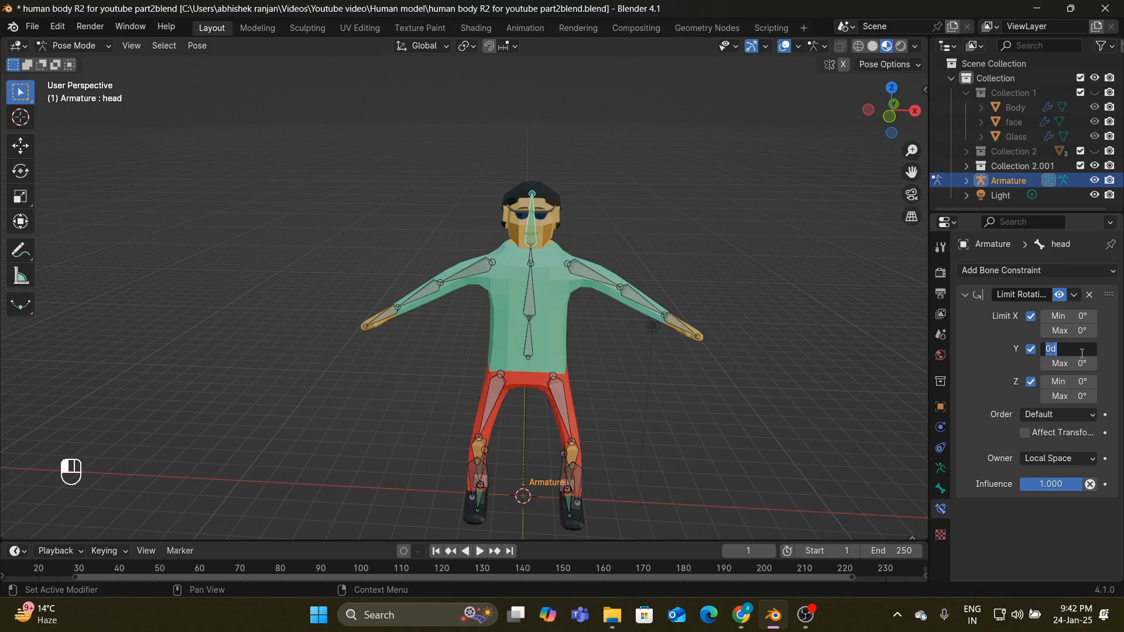
pyautogui.write('-46')
pyautogui.press('Return')
pyautogui.click(1072, 364)
pyautogui.write('4')
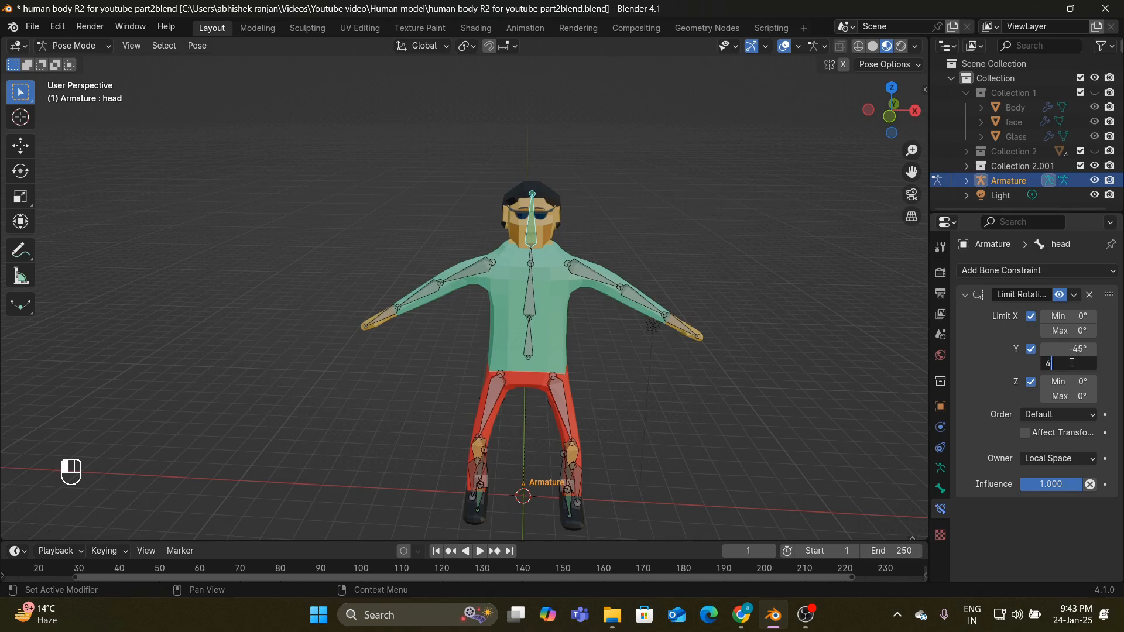
pyautogui.write('5')
pyautogui.press('Return')
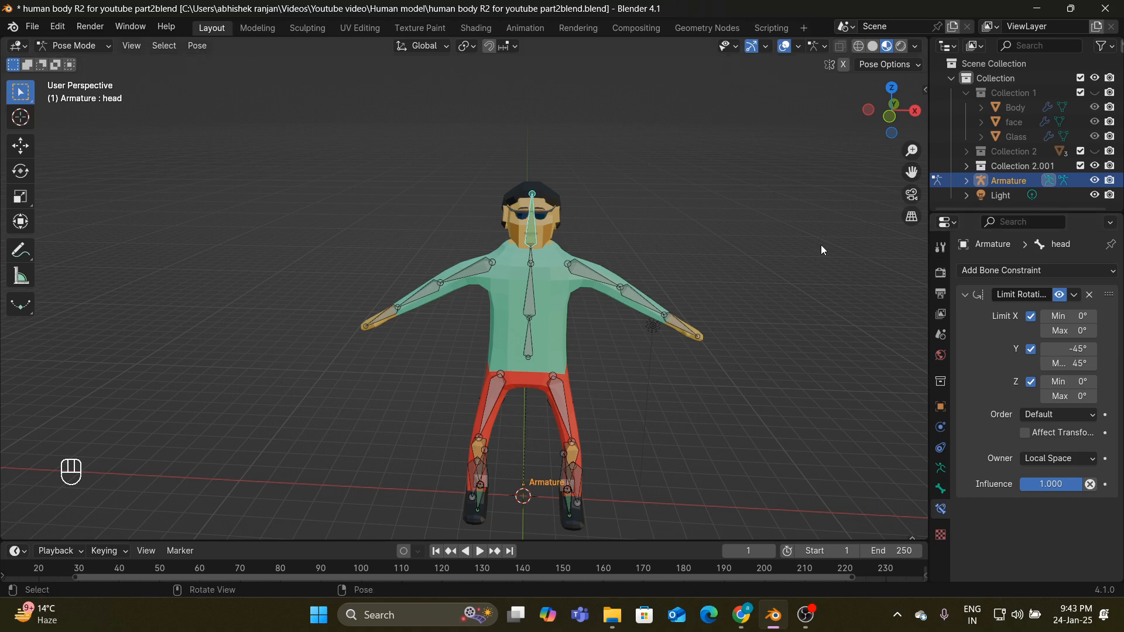
# - Rotate the head bone around the global Z axis and freely from an angled side view to test the rotation limits
pyautogui.press('r')
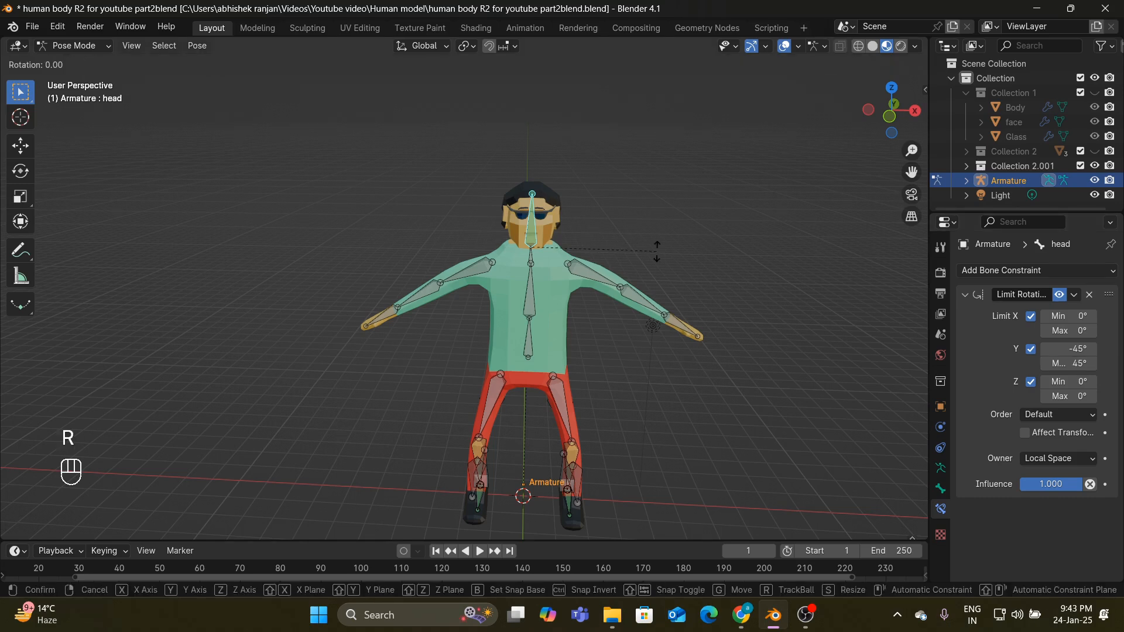
pyautogui.press('z')
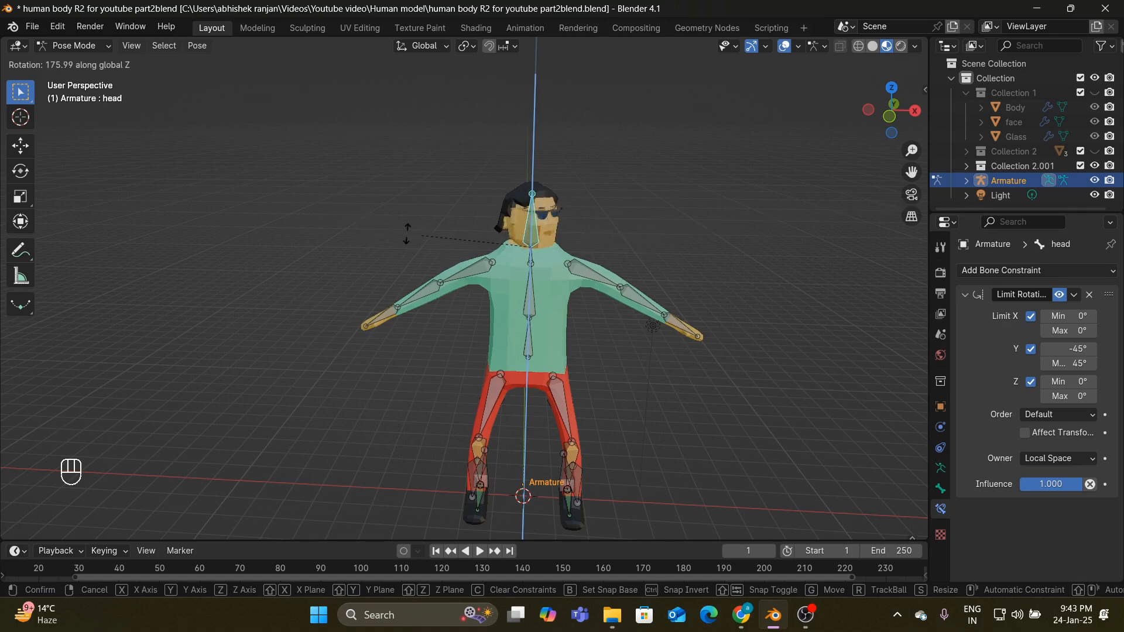
pyautogui.click(758, 209)
pyautogui.moveTo(759, 210); pyautogui.dragTo(712, 236, button='middle')
pyautogui.press('r')
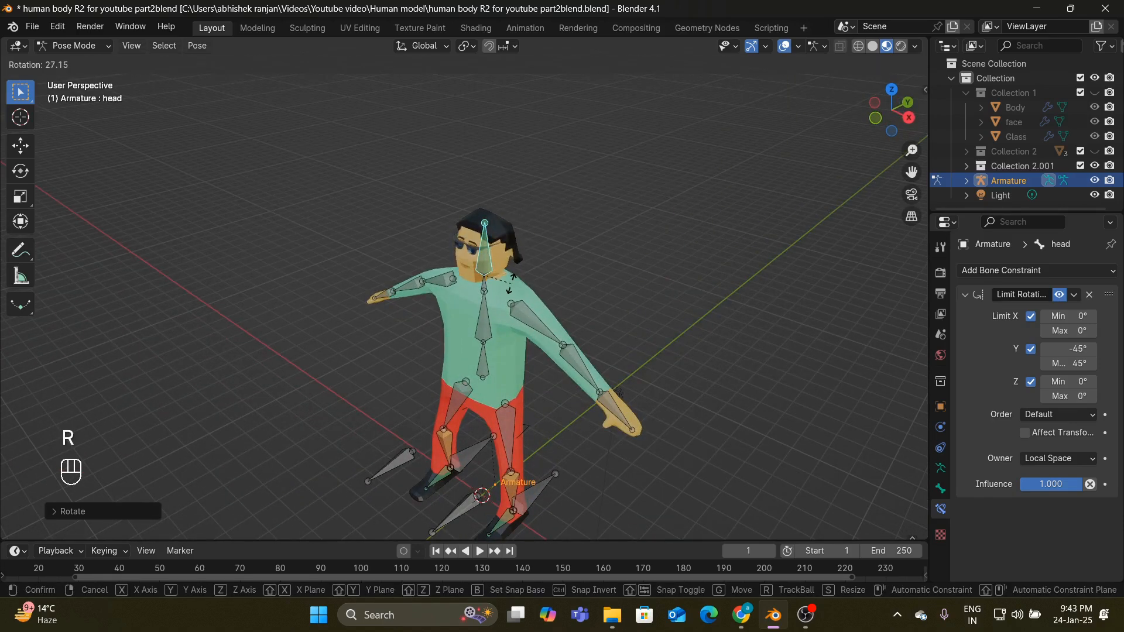
pyautogui.click(514, 289)
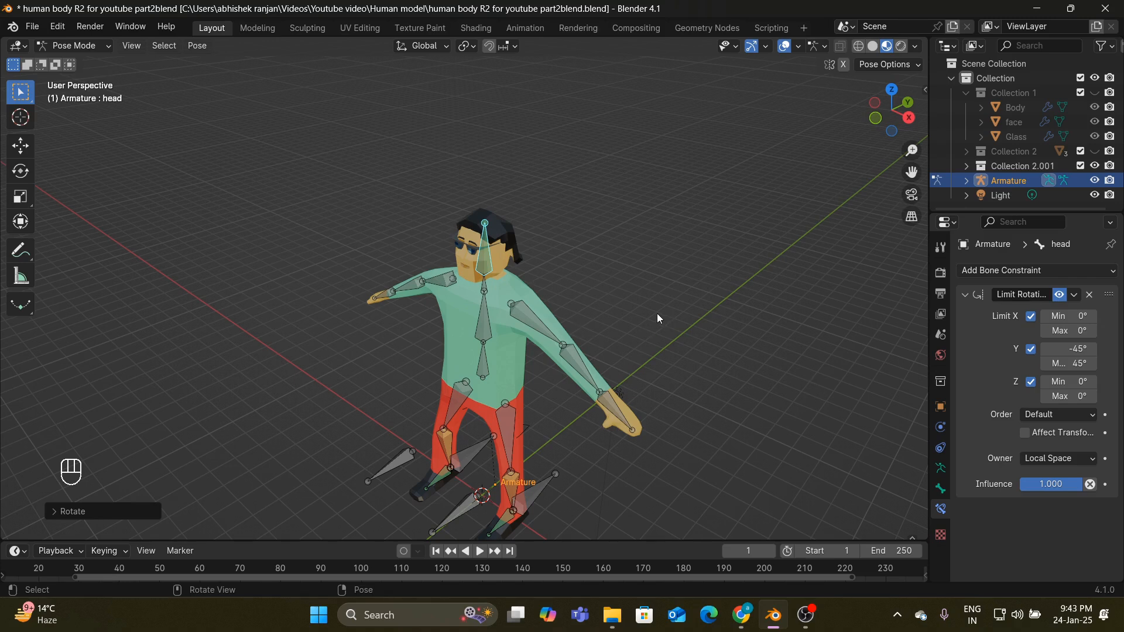
# - Rotate the head bone around the global Z axis in front view to test its limits, and undo the rotation
pyautogui.scroll(-2, 657, 314)
pyautogui.moveTo(675, 314); pyautogui.dragTo(749, 322, button='middle')
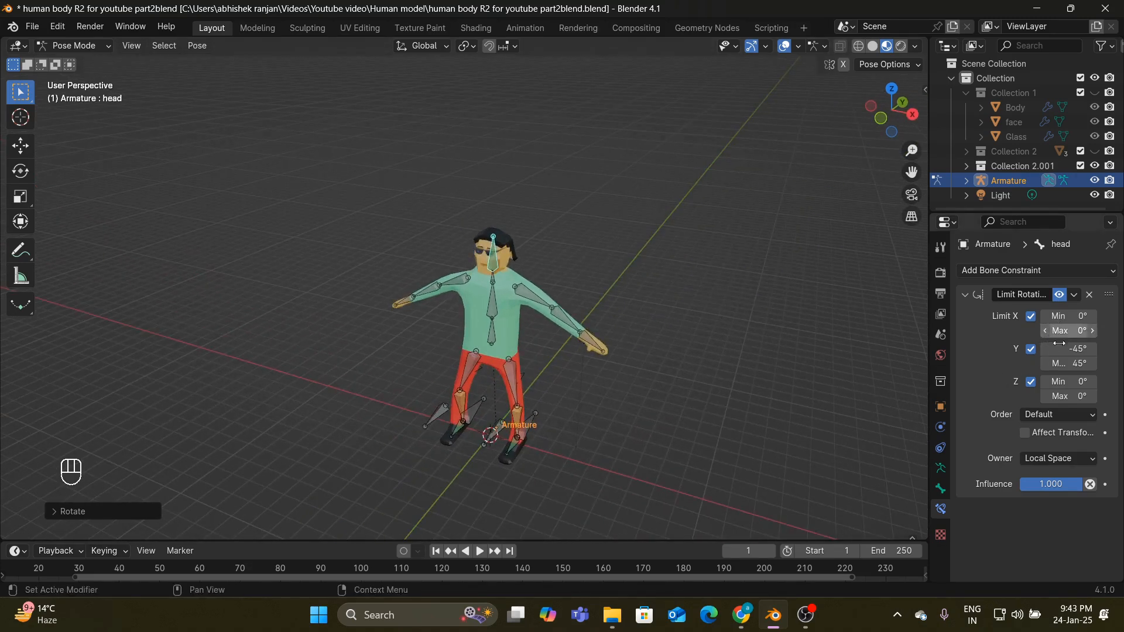
pyautogui.moveTo(720, 286); pyautogui.dragTo(739, 279, button='middle')
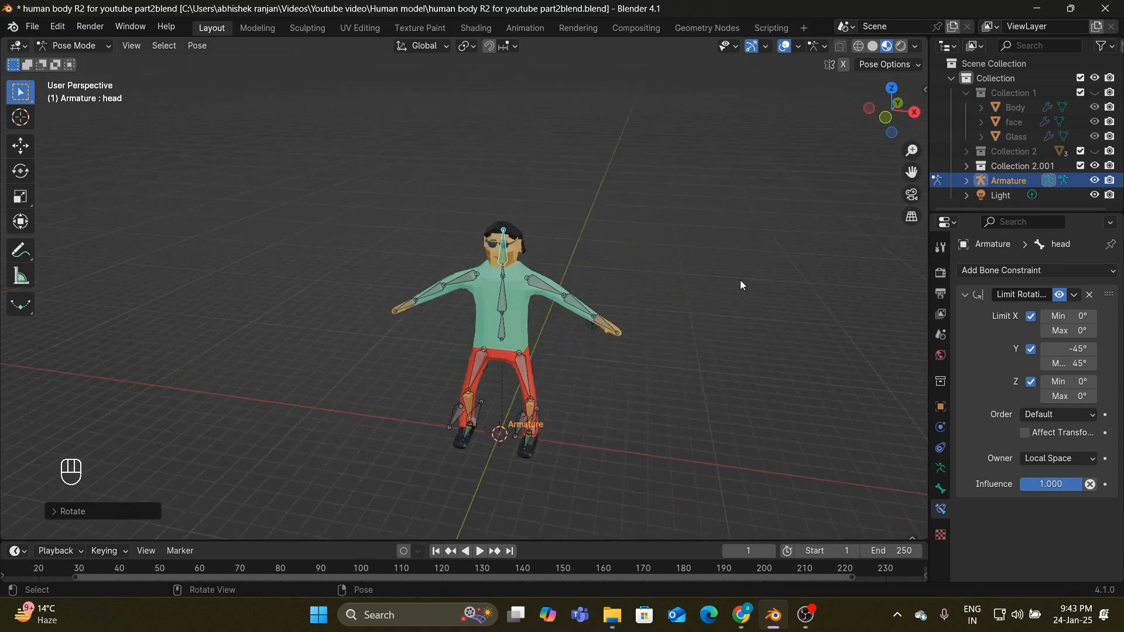
pyautogui.scroll(2, 739, 280)
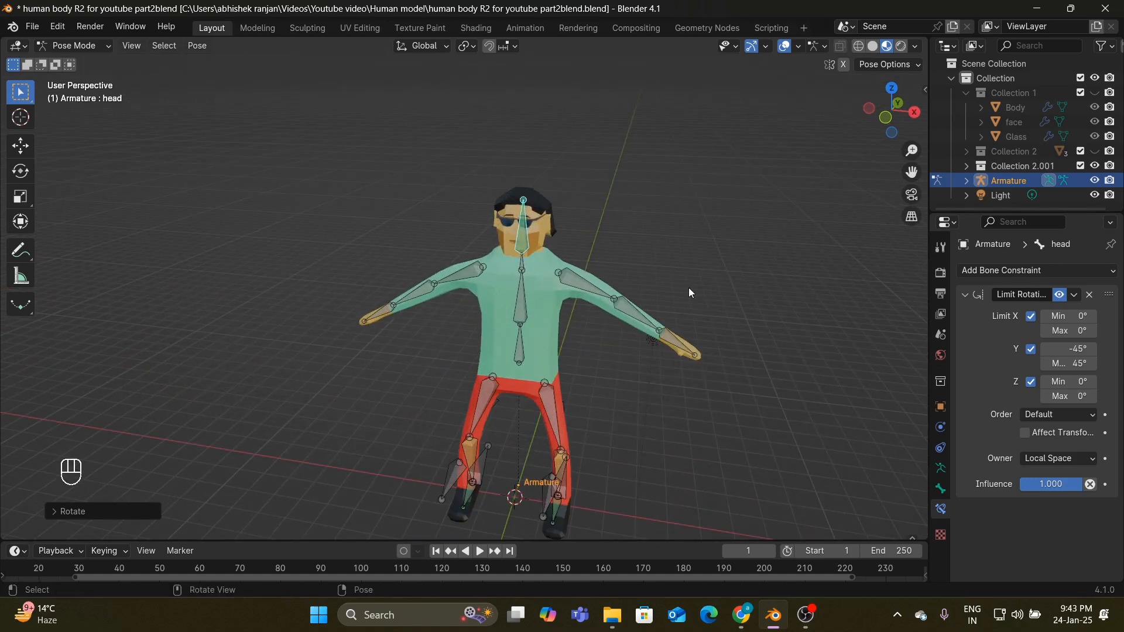
pyautogui.press('KP_1')
pyautogui.press('r')
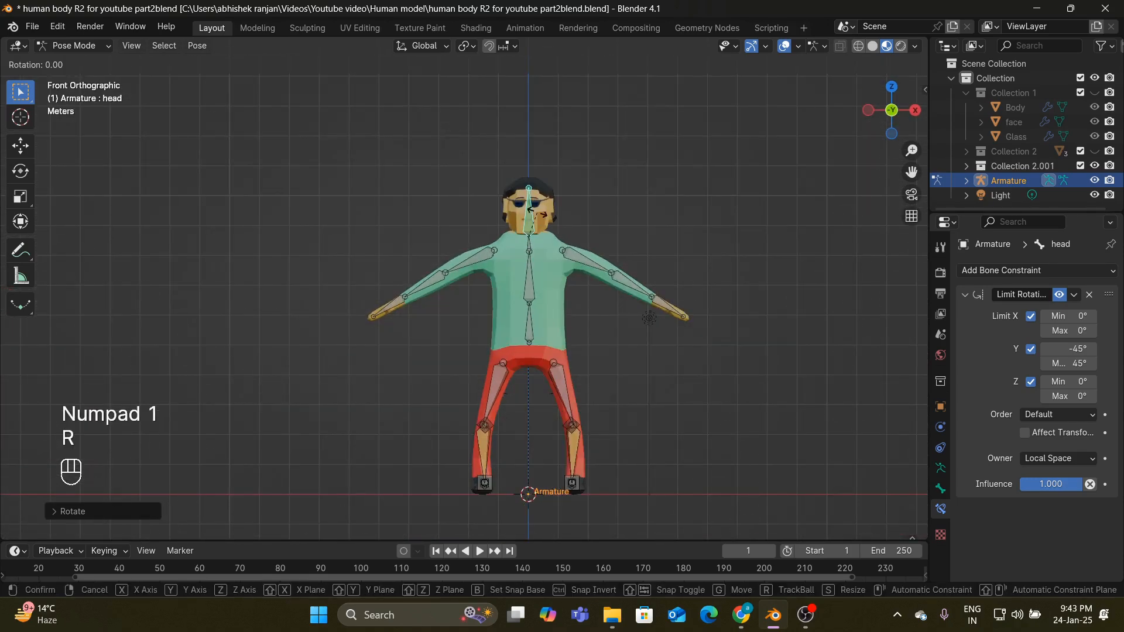
pyautogui.press('r')
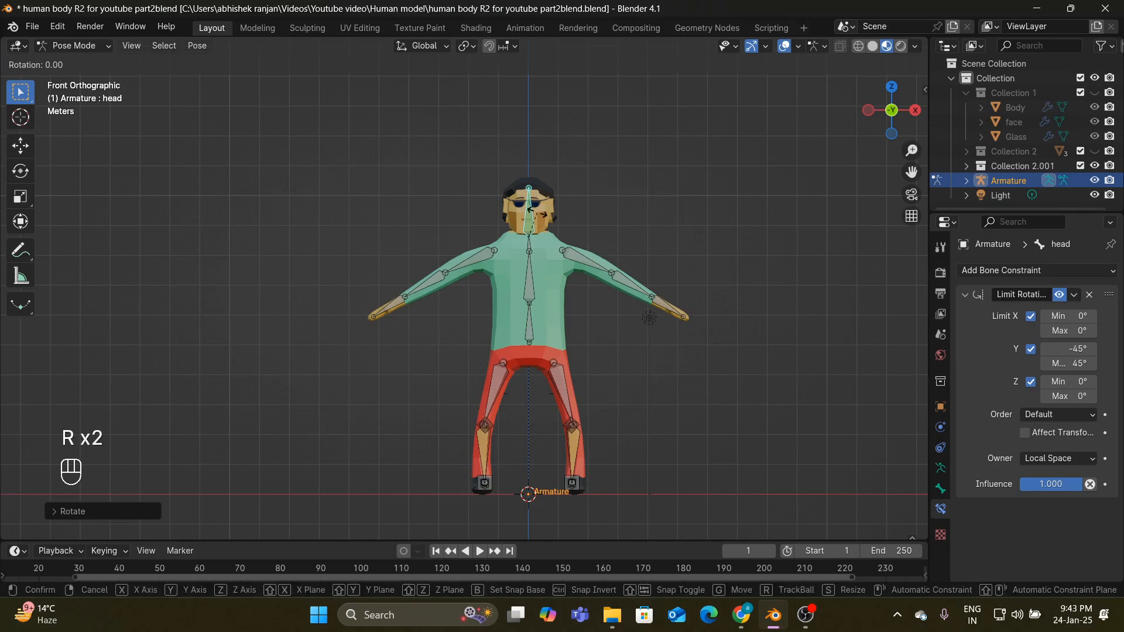
pyautogui.press('z')
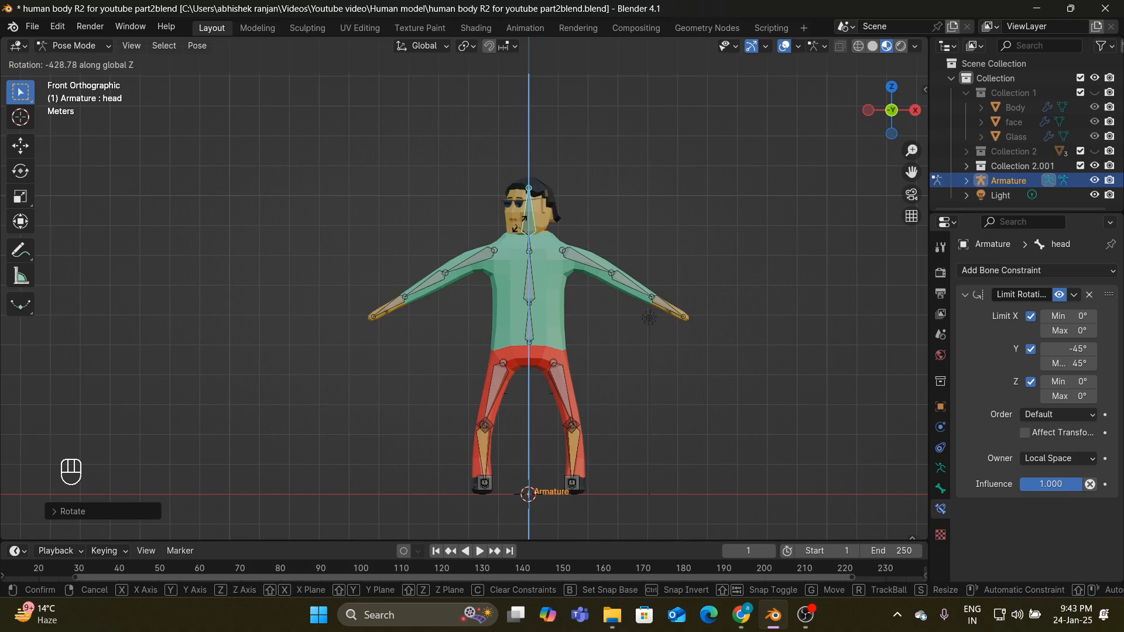
pyautogui.click(640, 272)
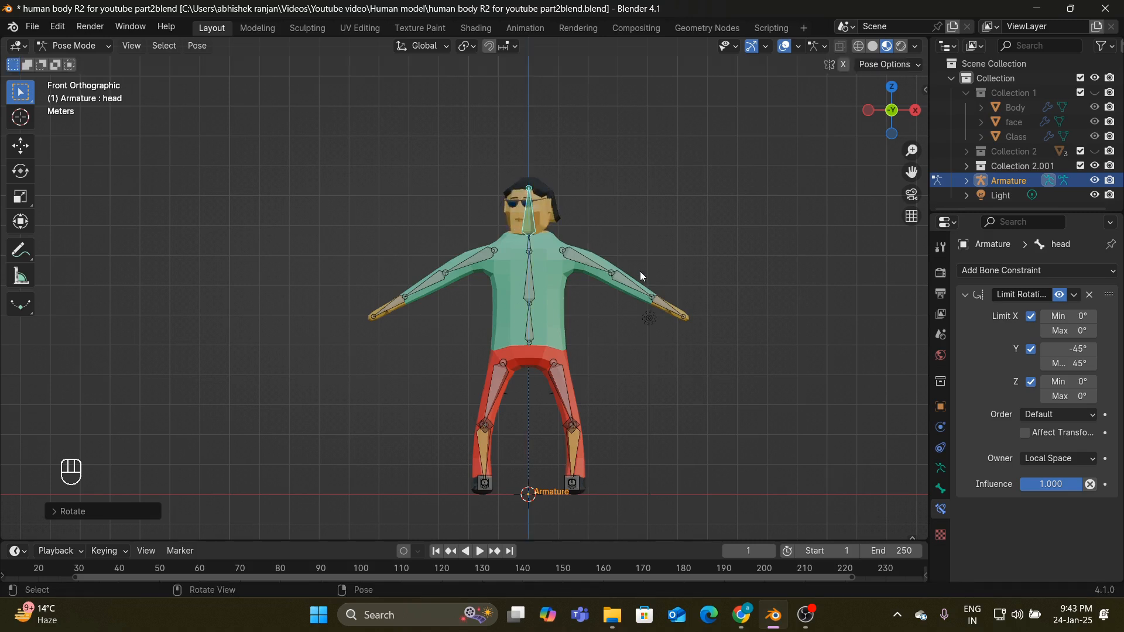
pyautogui.hotkey('ctrl', 'z')
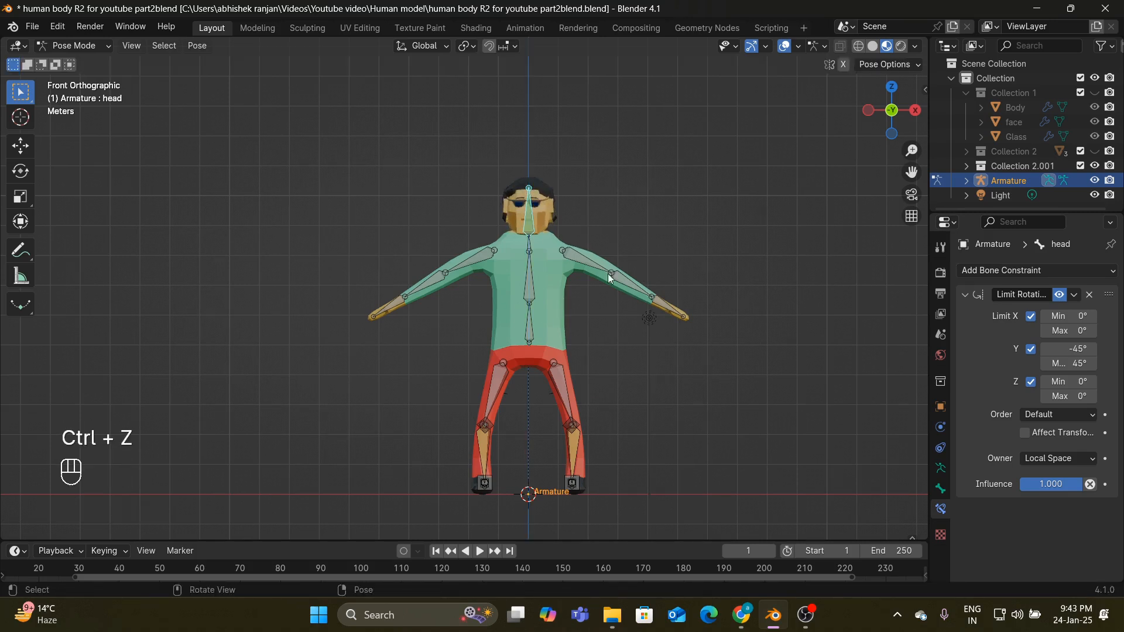
# - Select all bones of the armature and clear their pose rotation and location
pyautogui.press('a')
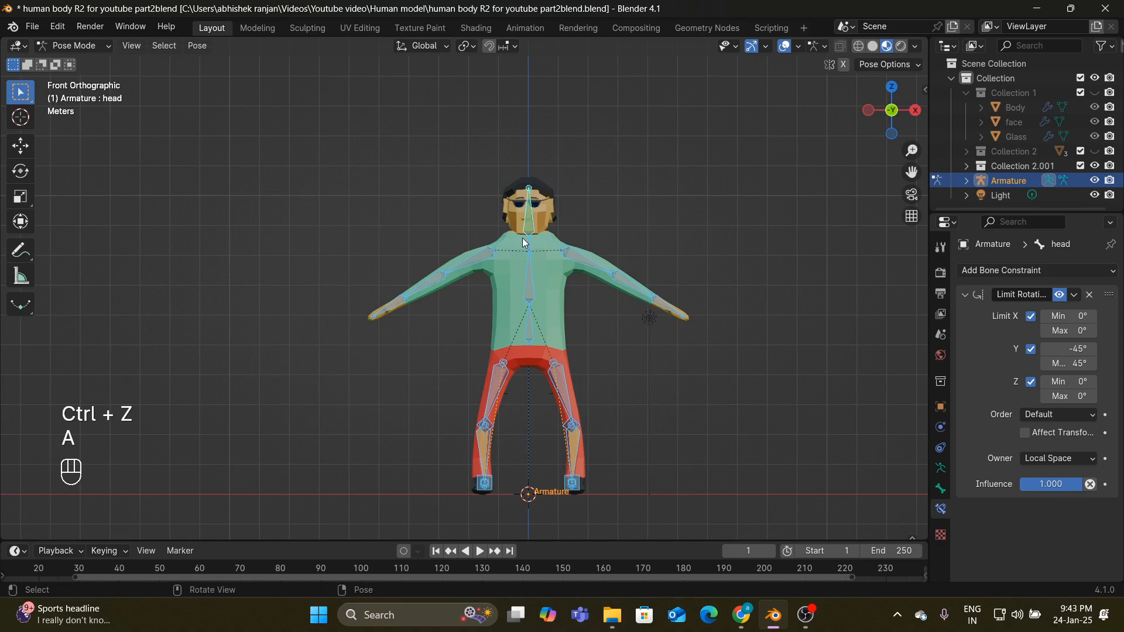
pyautogui.hotkey('alt', 'r')
pyautogui.hotkey('alt', 'g')
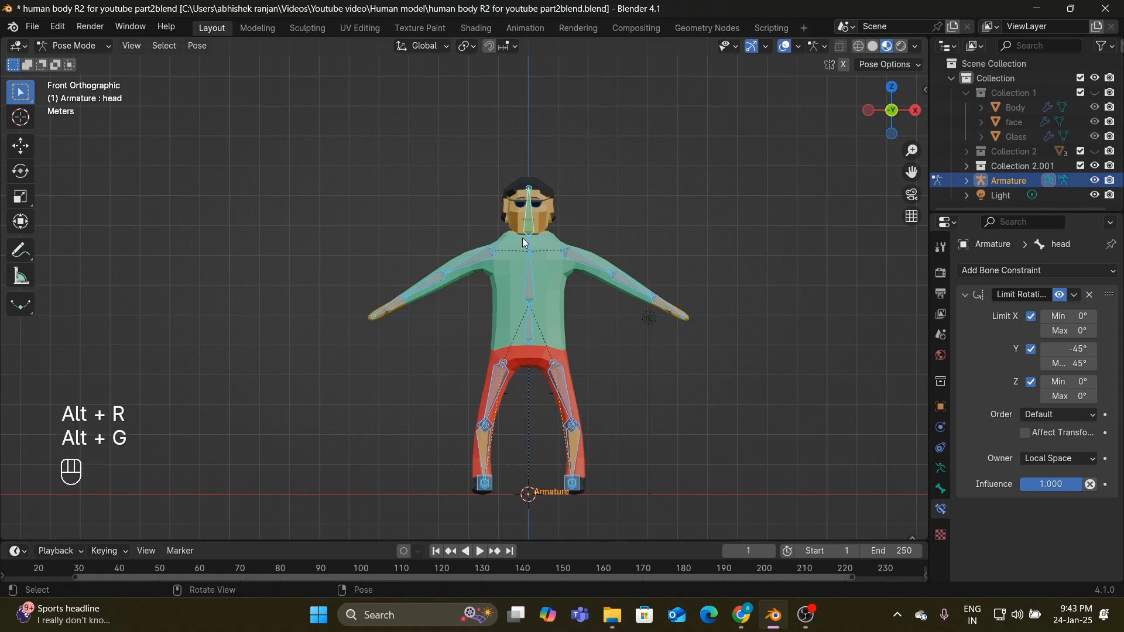
# - Apply the head bone's Limit Rotation constraint
pyautogui.scroll(1, 687, 204)
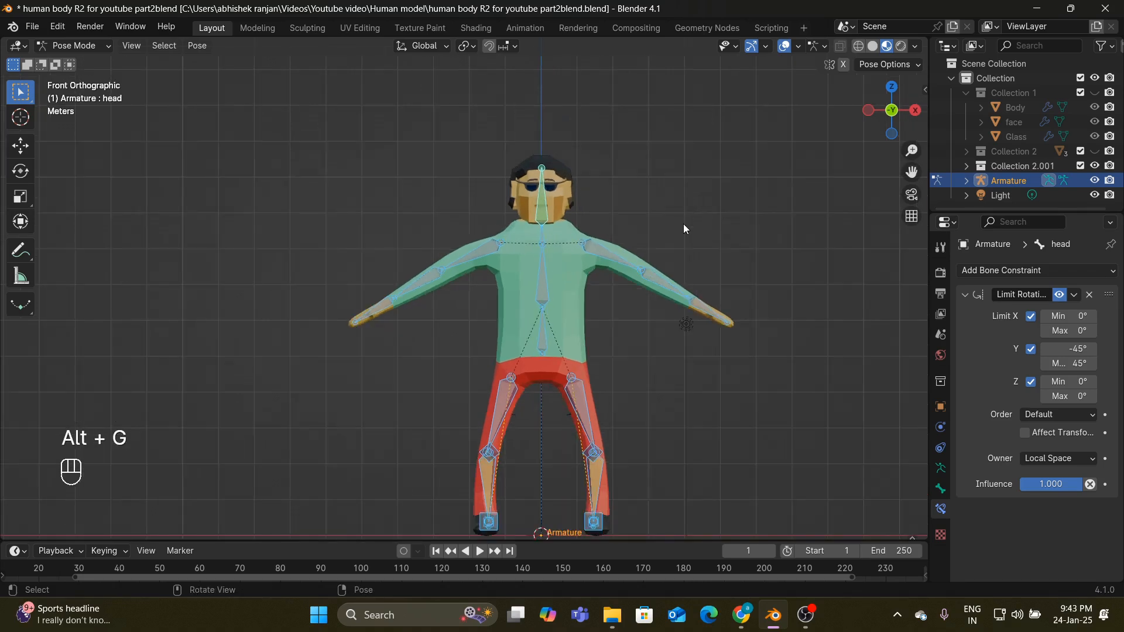
pyautogui.scroll(-1, 676, 225)
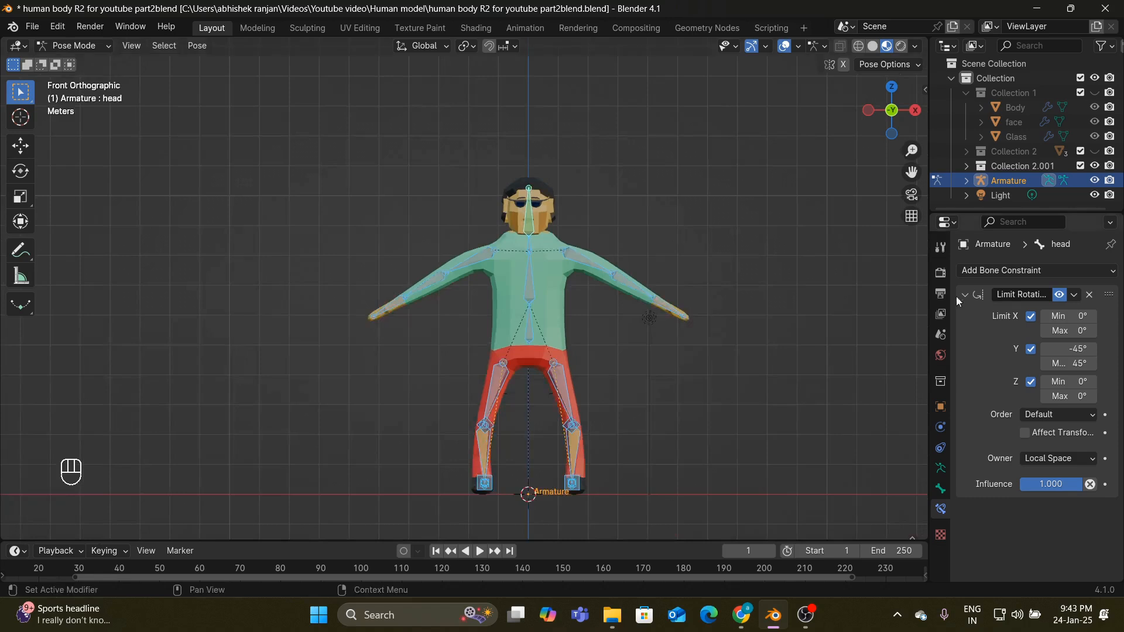
pyautogui.click(1075, 296)
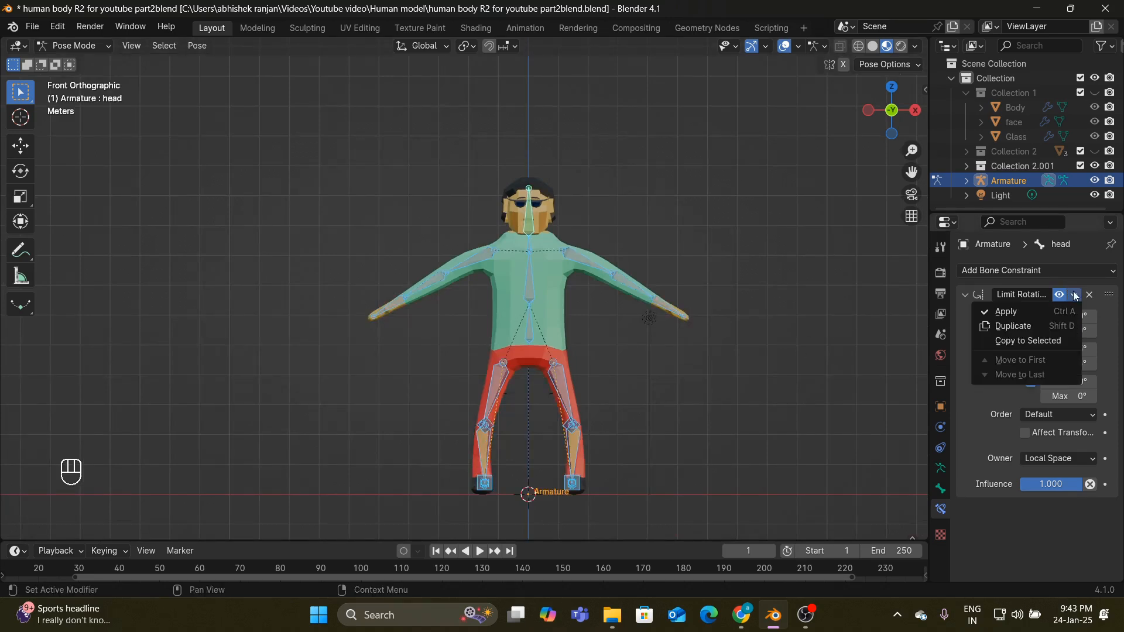
pyautogui.click(1040, 307)
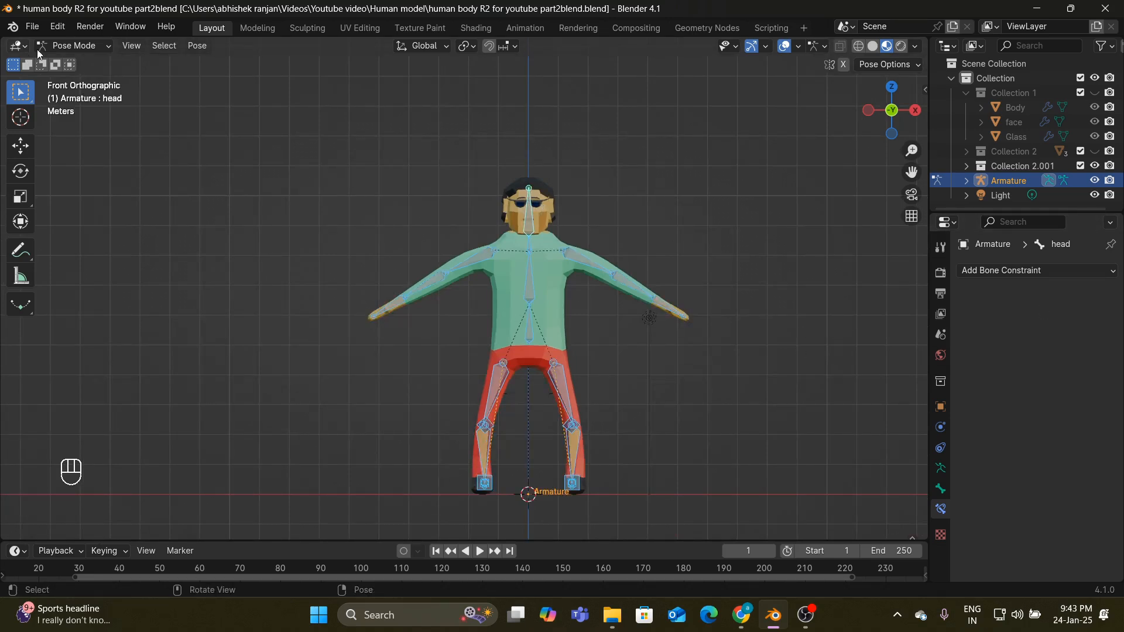
# - Switch to Object Mode, select the sunglasses, and apply their Child Of constraint
pyautogui.click(91, 48)
pyautogui.click(71, 60)
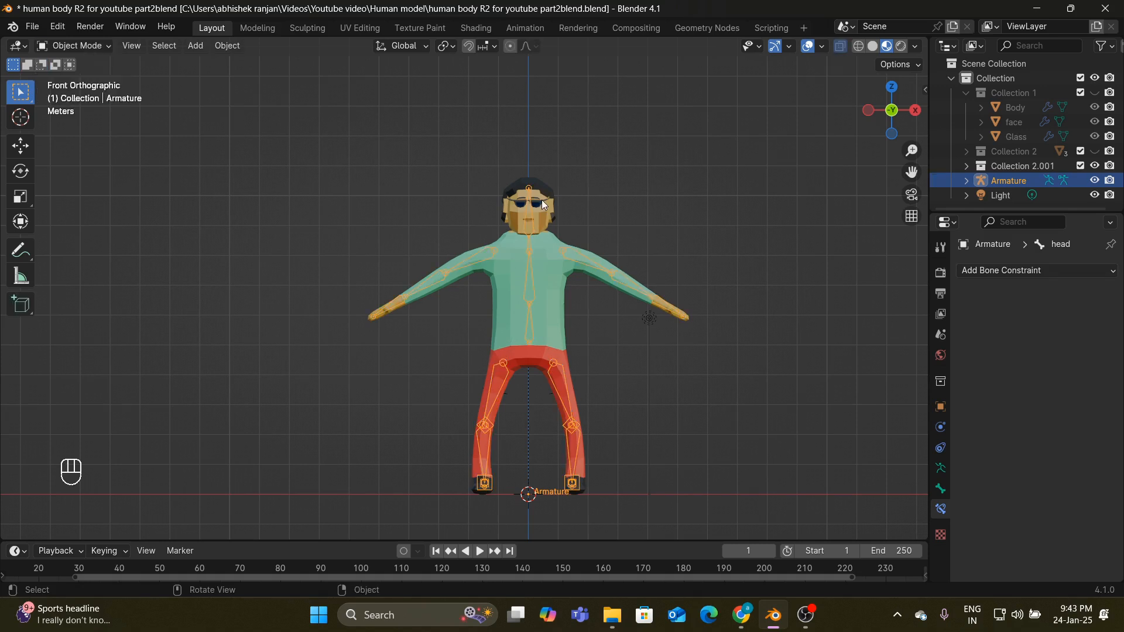
pyautogui.click(542, 199)
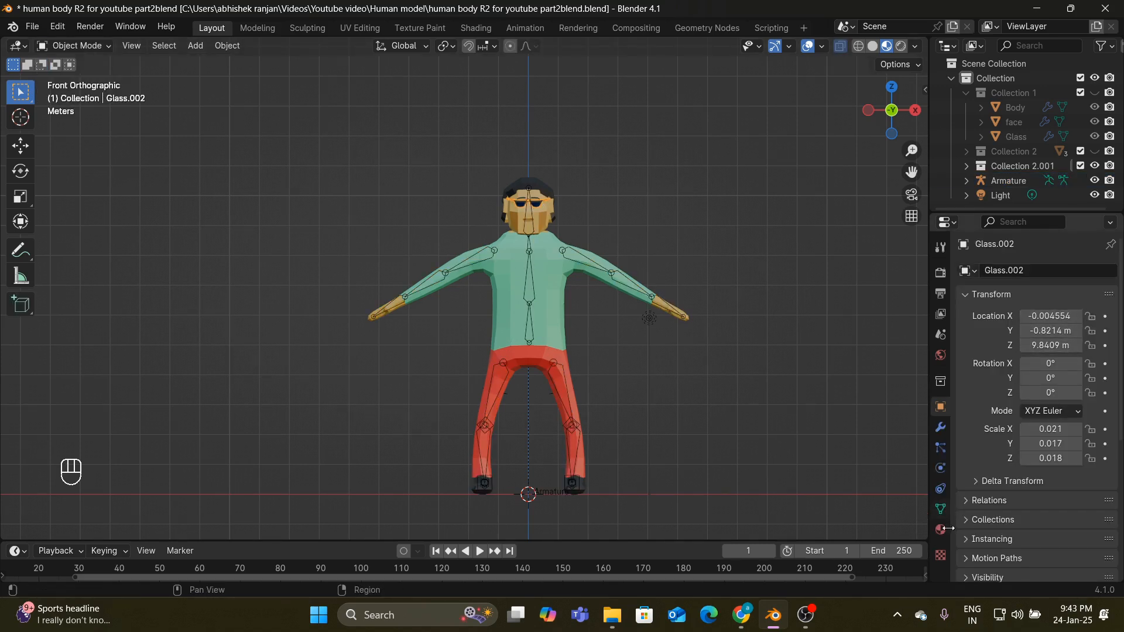
pyautogui.click(940, 488)
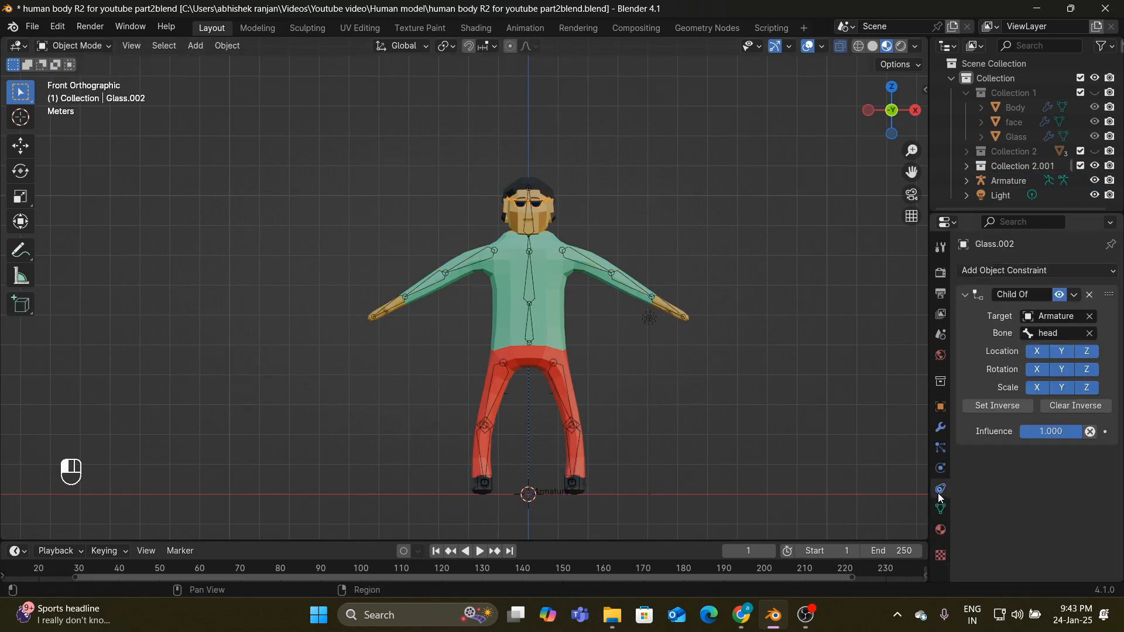
pyautogui.click(1075, 296)
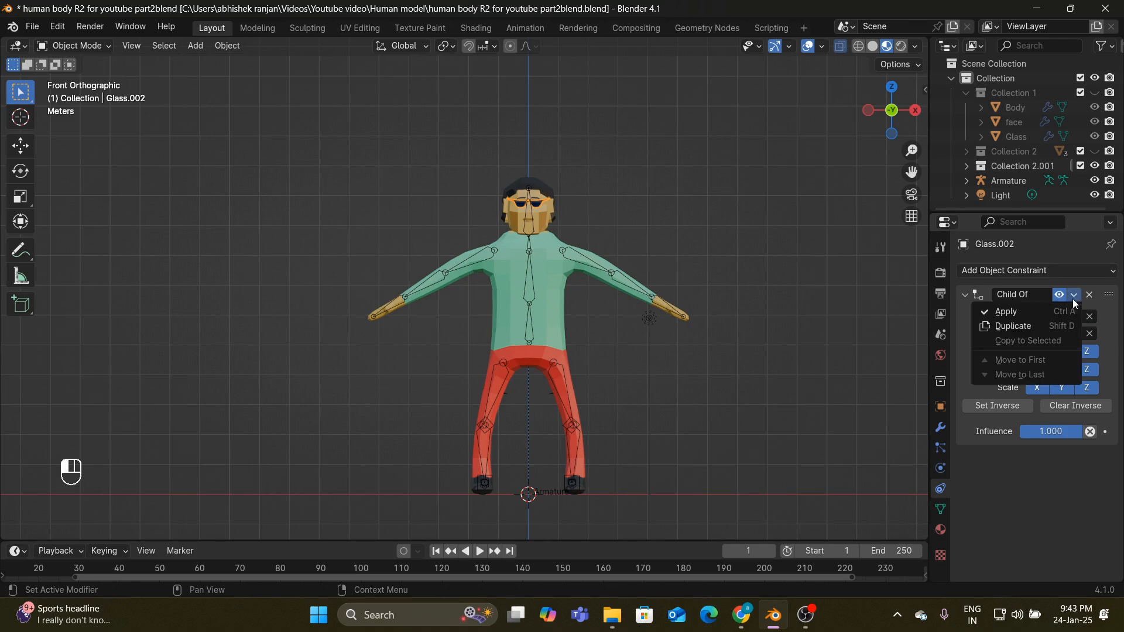
pyautogui.click(1033, 314)
# - Enlarge the timeline area to make room for keyframes, keeping the whole character in view
pyautogui.scroll(-2, 829, 322)
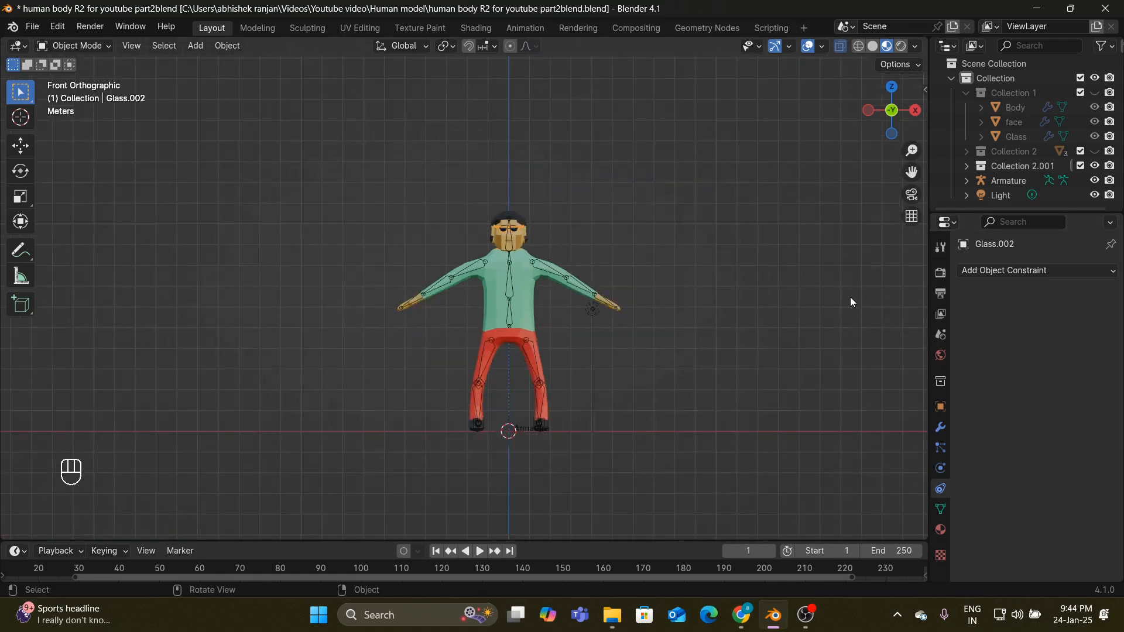
pyautogui.moveTo(911, 171); pyautogui.dragTo(869, 158)
pyautogui.scroll(2, 867, 156)
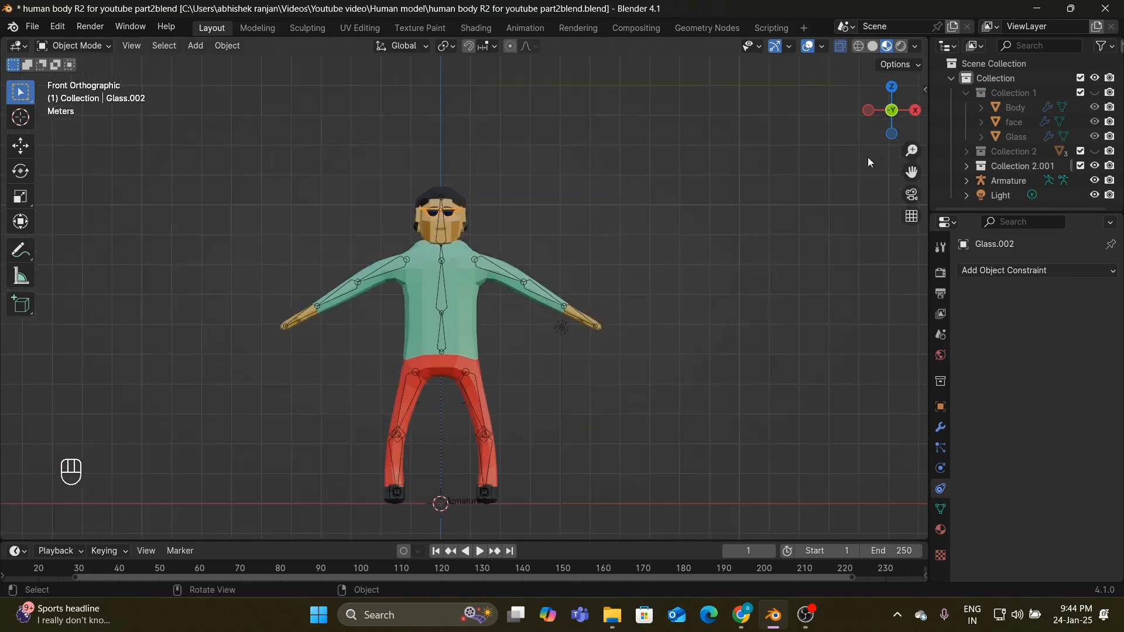
pyautogui.scroll(-3, 852, 152)
pyautogui.moveTo(813, 210); pyautogui.dragTo(802, 287, button='middle')
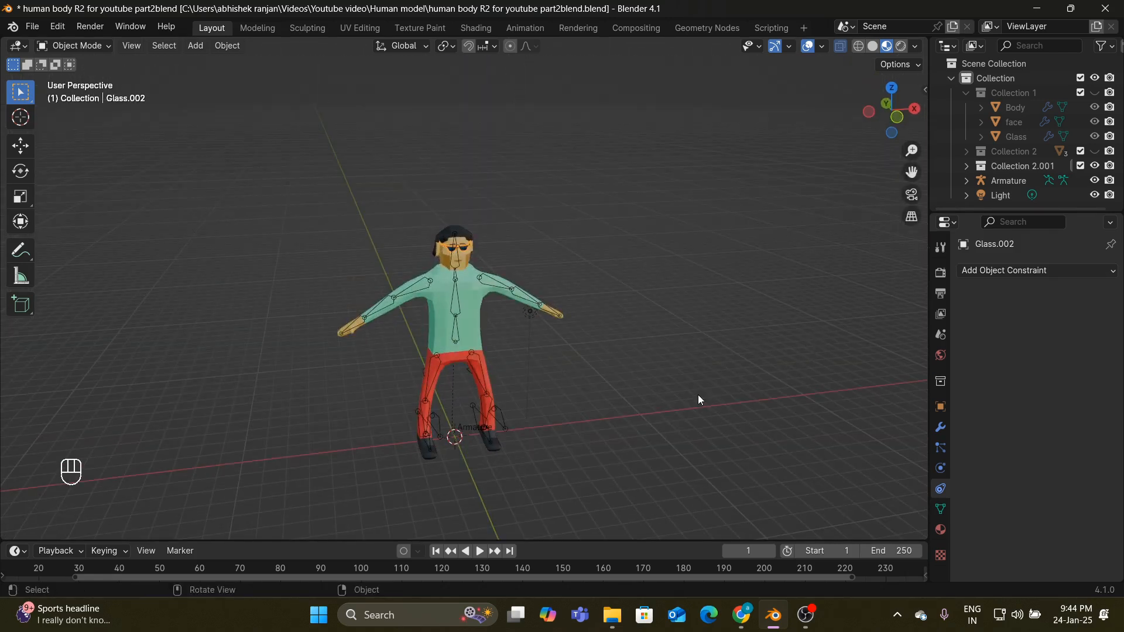
pyautogui.moveTo(906, 170); pyautogui.dragTo(900, 97)
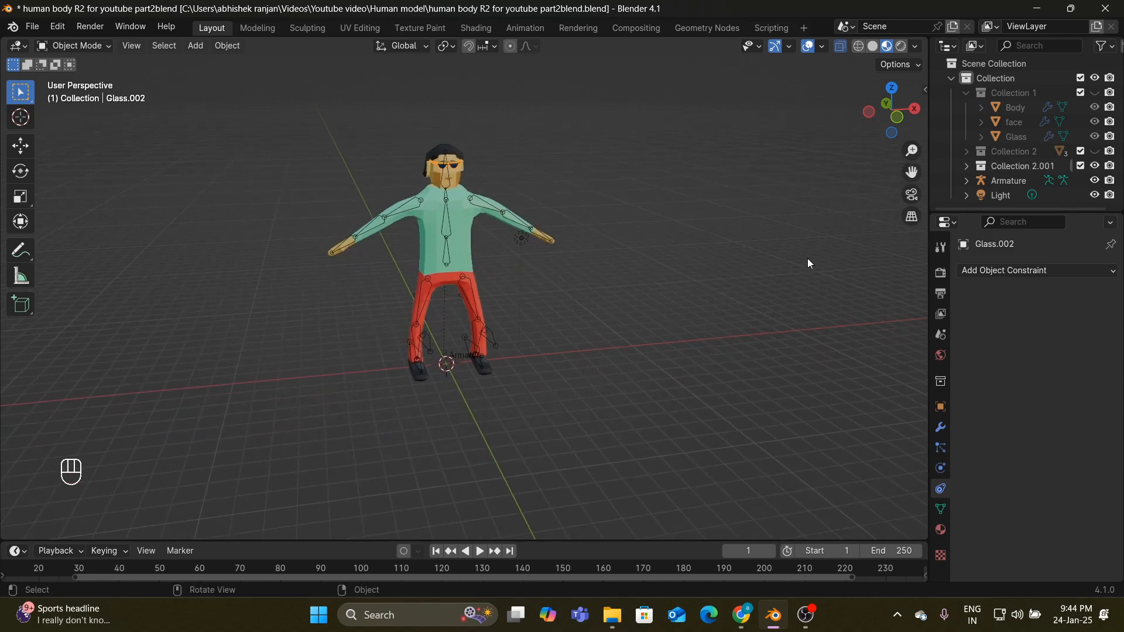
pyautogui.moveTo(807, 261); pyautogui.dragTo(767, 269, button='middle')
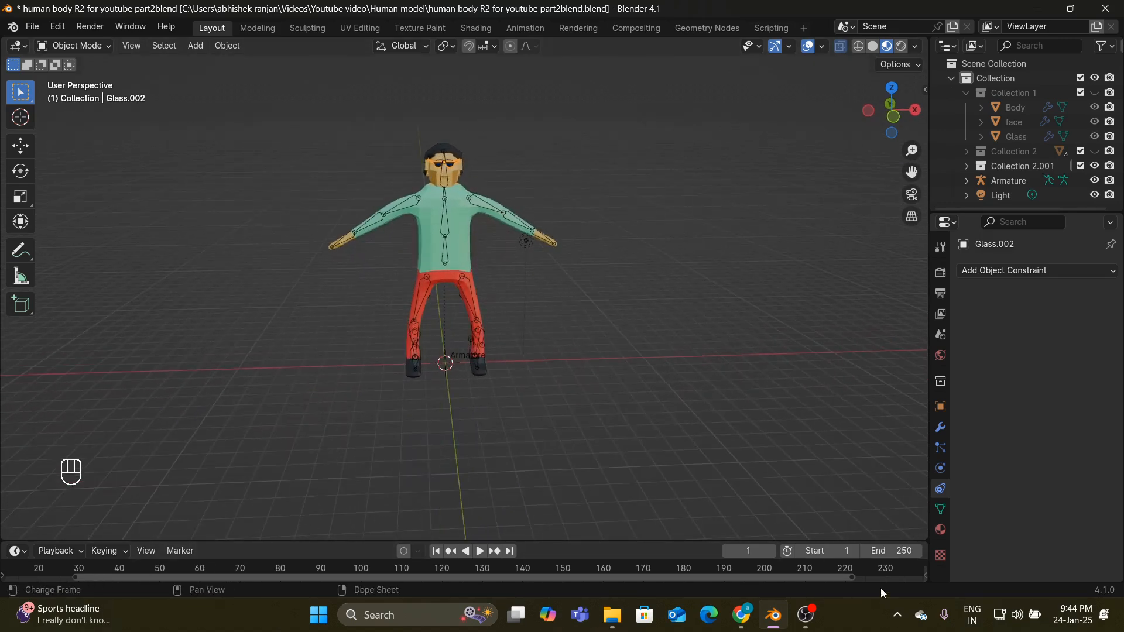
pyautogui.moveTo(592, 542); pyautogui.dragTo(602, 352)
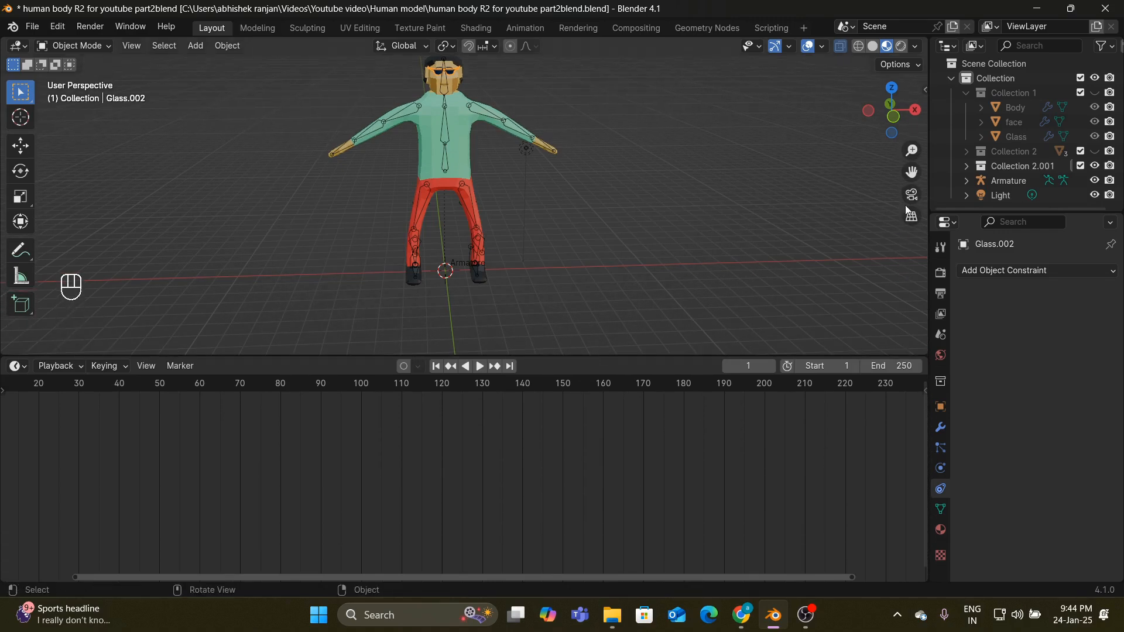
pyautogui.moveTo(912, 171); pyautogui.dragTo(869, 176)
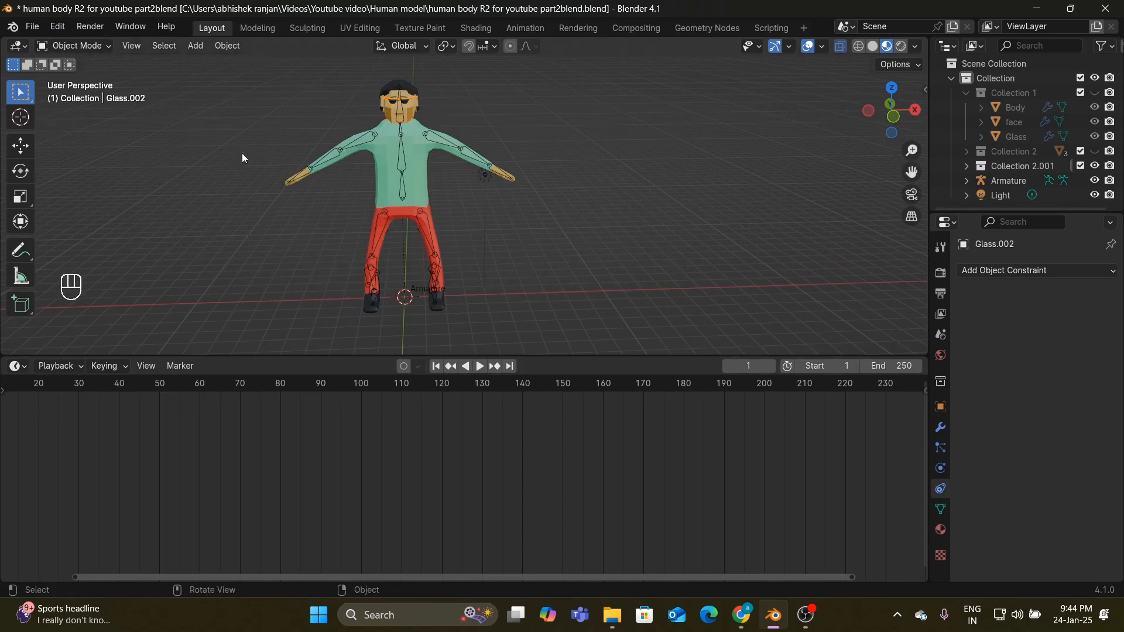
# - Put the armature in Pose Mode and insert keyframes for all bones at frame 1
pyautogui.click(424, 287)
pyautogui.click(73, 44)
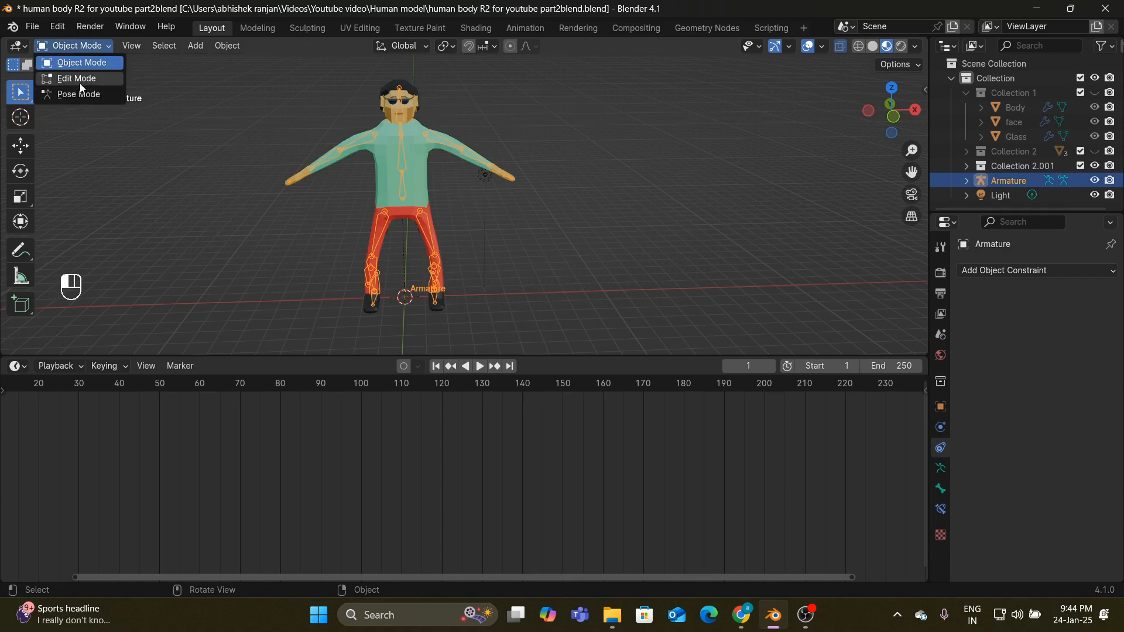
pyautogui.click(86, 94)
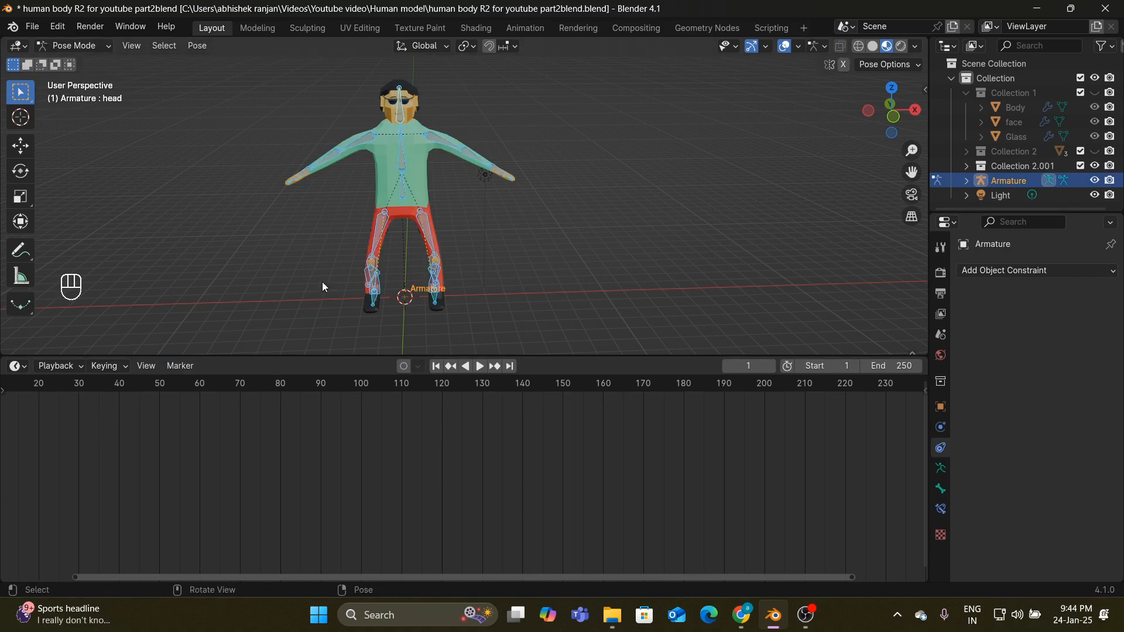
pyautogui.click(402, 202)
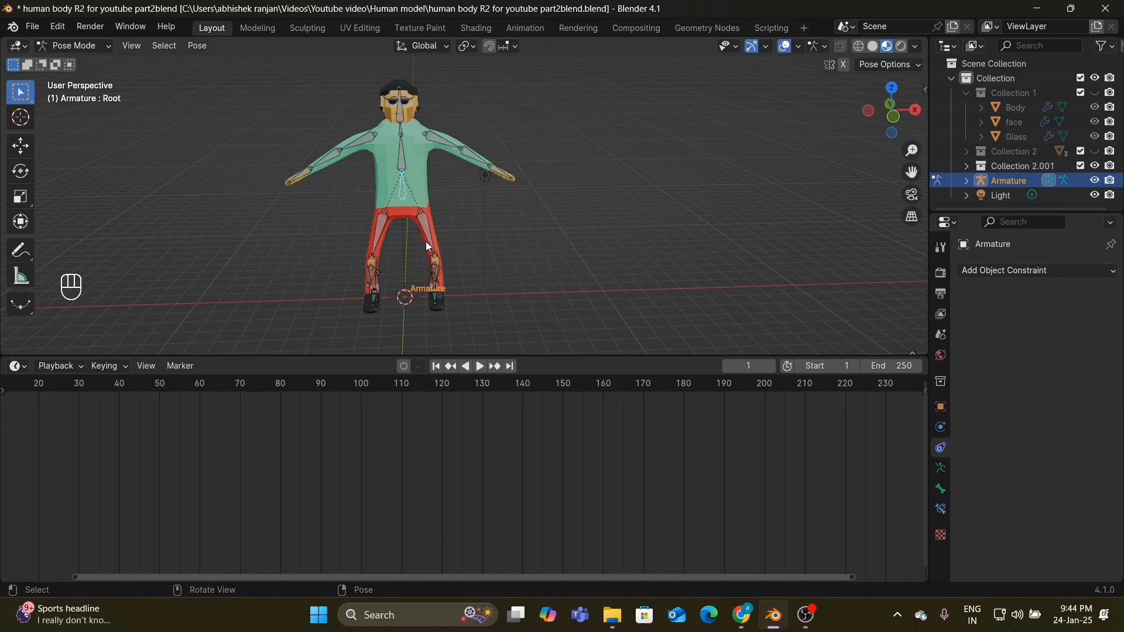
pyautogui.press('a')
pyautogui.press('i')
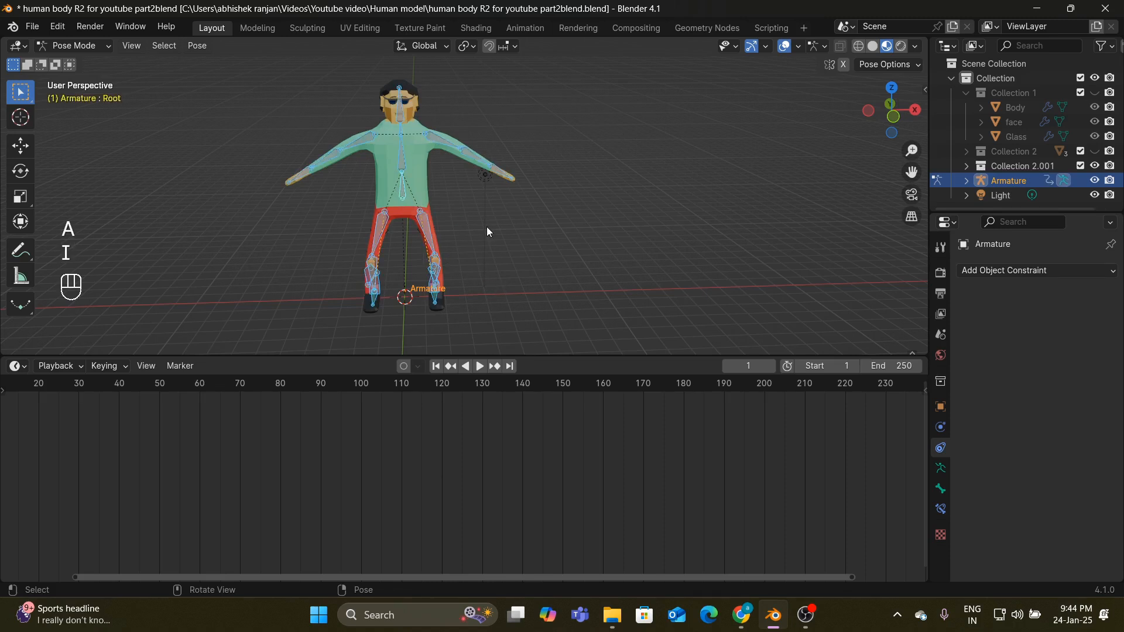
pyautogui.scroll(-1, 550, 265)
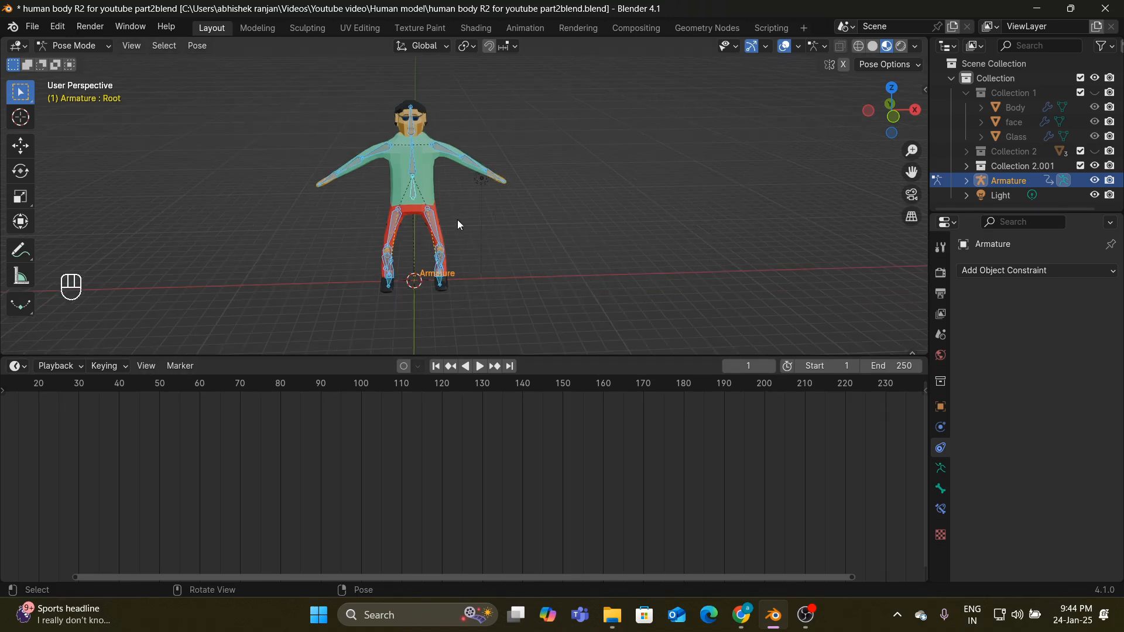
pyautogui.press('a')
pyautogui.press('i')
# - Set the current frame to 10
pyautogui.click(744, 365)
pyautogui.write('10')
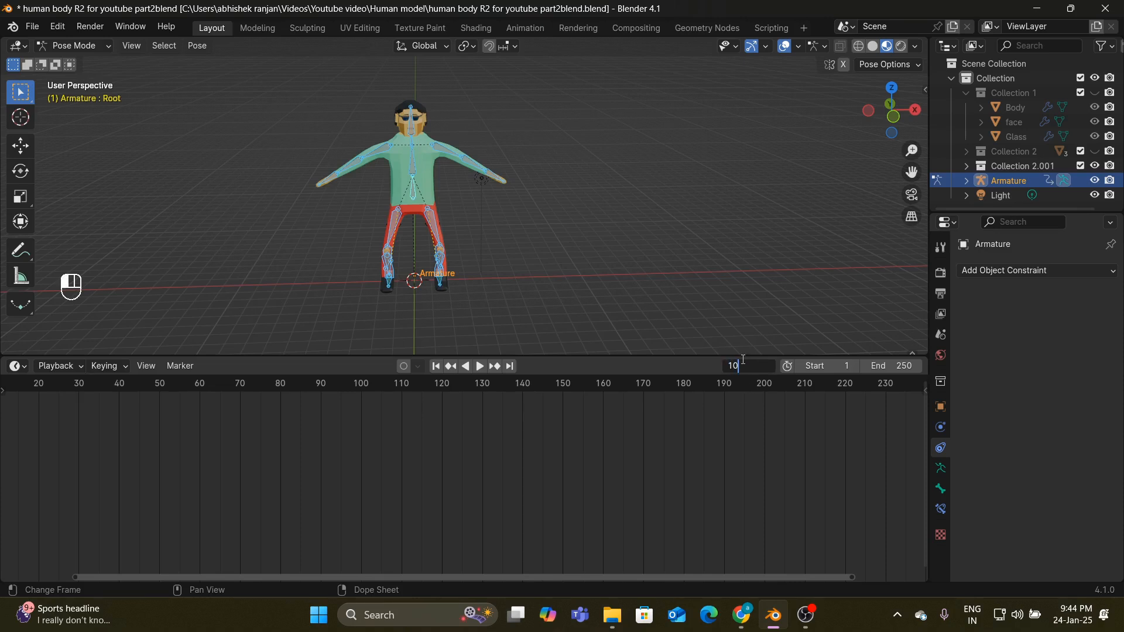
pyautogui.press('Return')
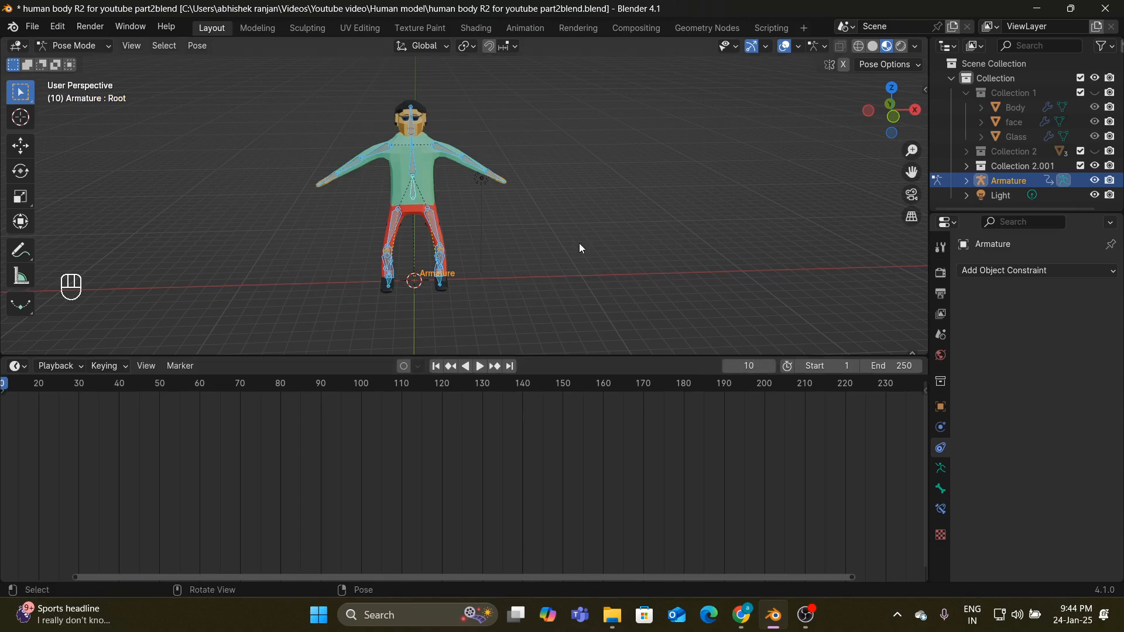
# - Try moving the Root bone slightly upward at frame 10, and undo the move
pyautogui.click(417, 193)
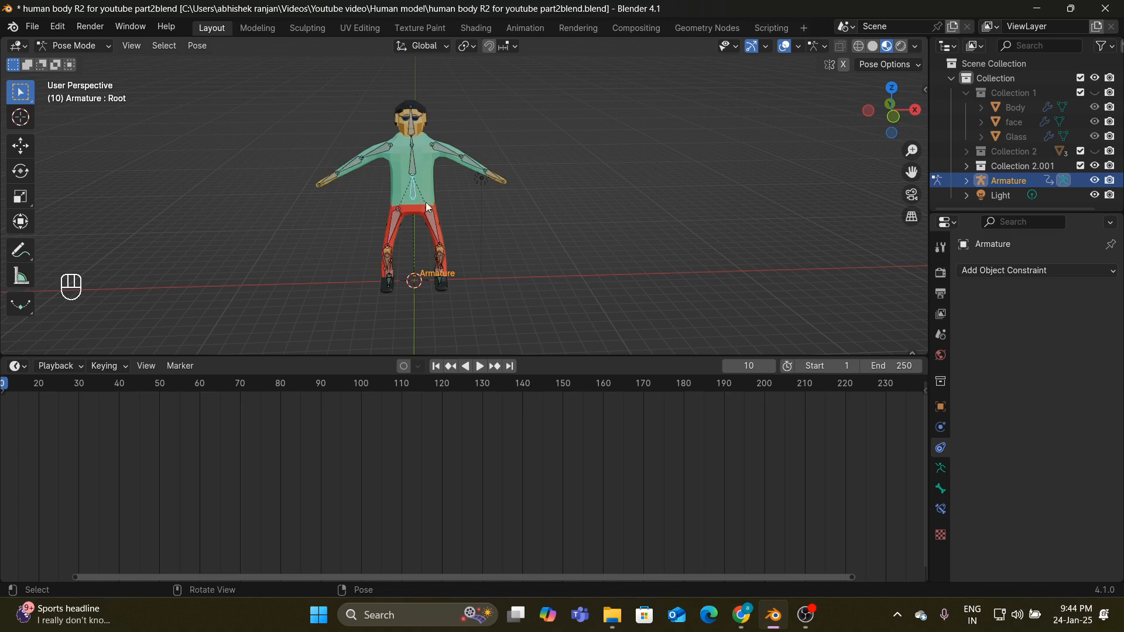
pyautogui.press('g')
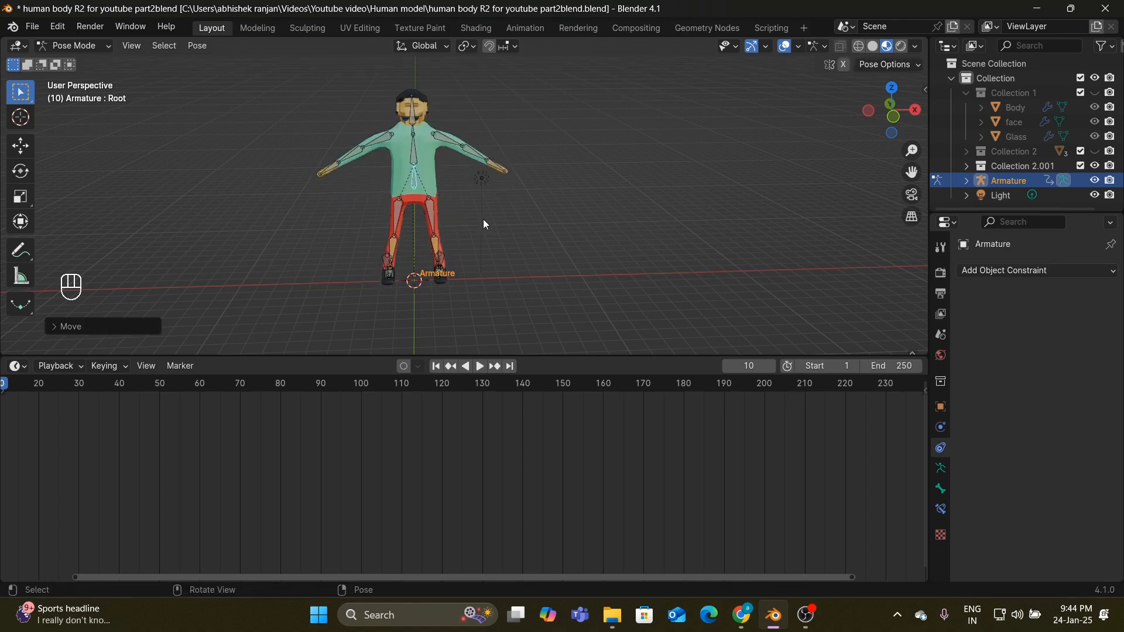
pyautogui.hotkey('ctrl', 'z')
pyautogui.scroll(3, 494, 210)
pyautogui.scroll(-2, 497, 209)
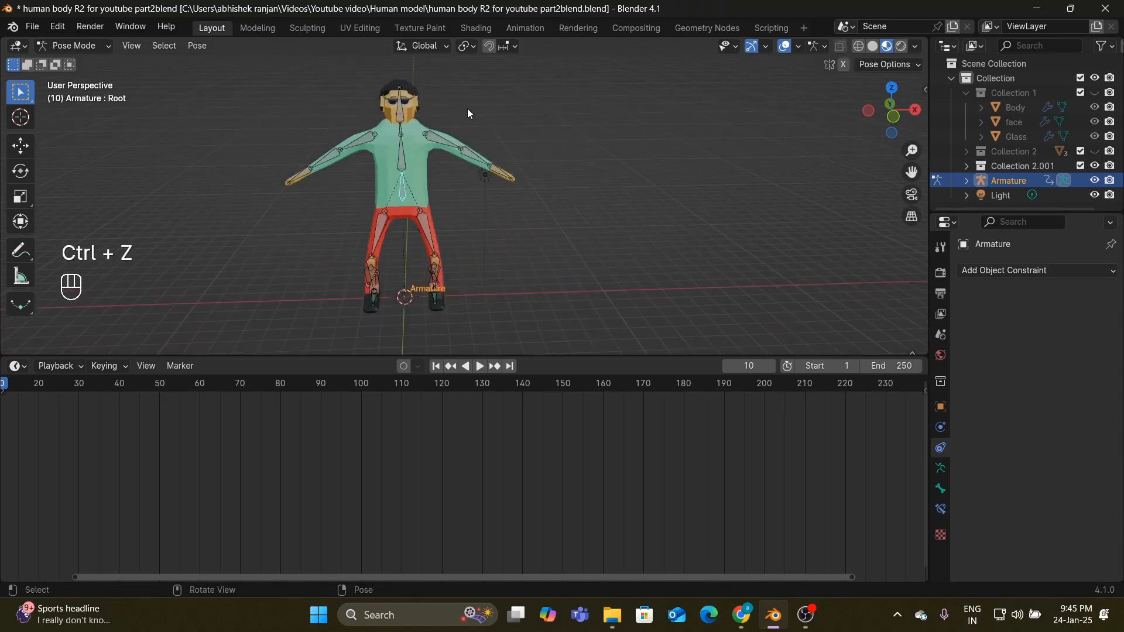
# - Return to Object Mode and add a Child Of object constraint to the character's sunglasses
pyautogui.click(80, 47)
pyautogui.click(85, 62)
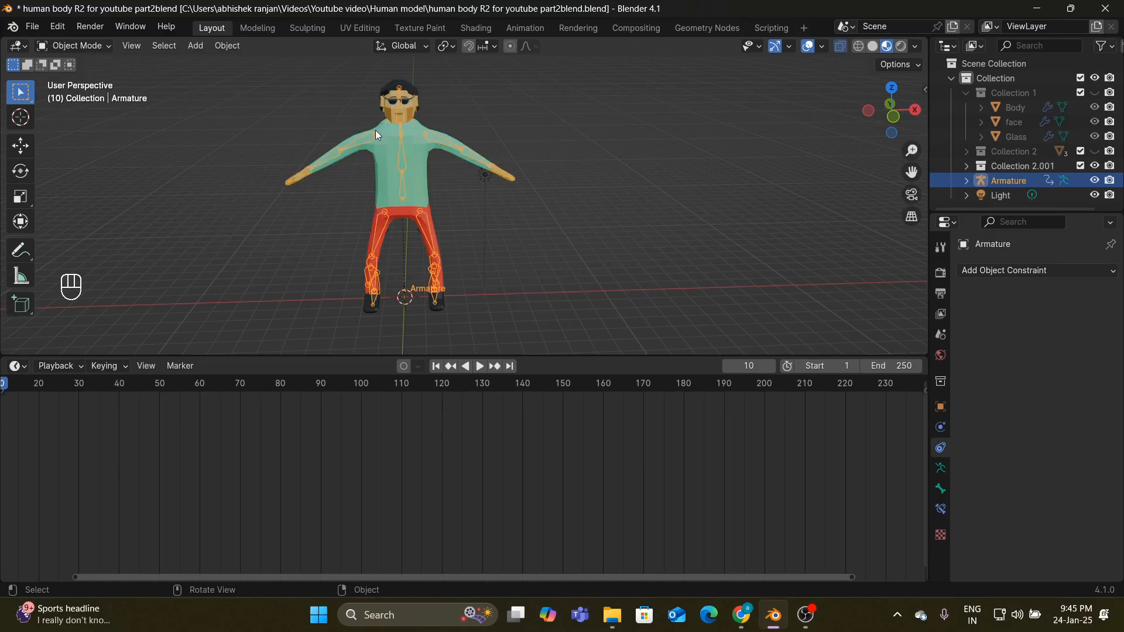
pyautogui.click(391, 99)
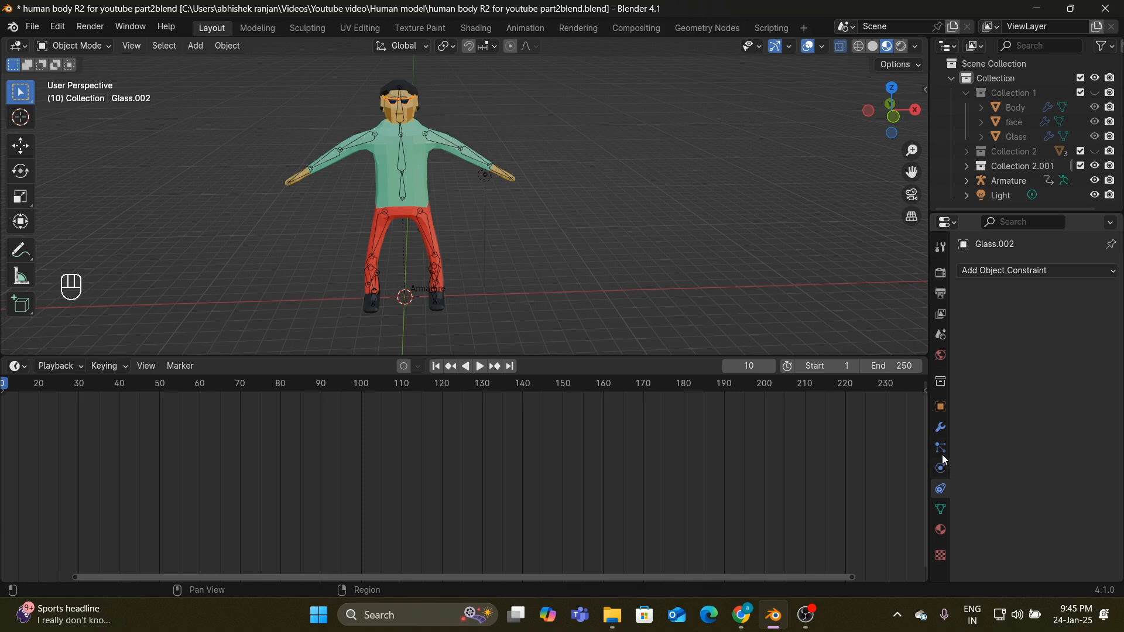
pyautogui.click(941, 427)
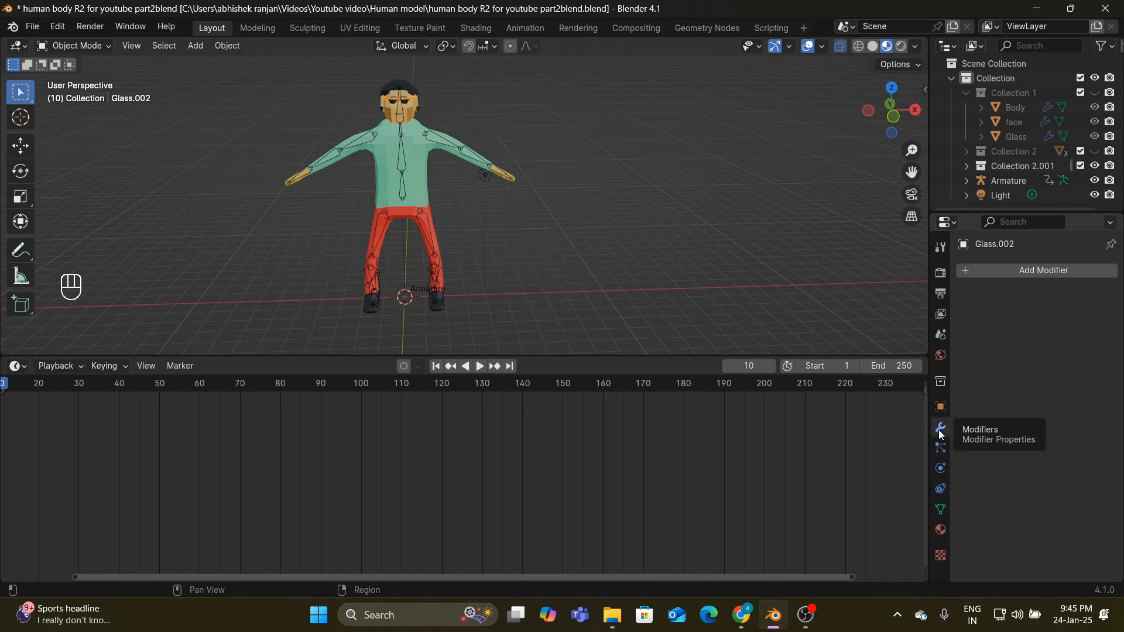
pyautogui.click(1021, 266)
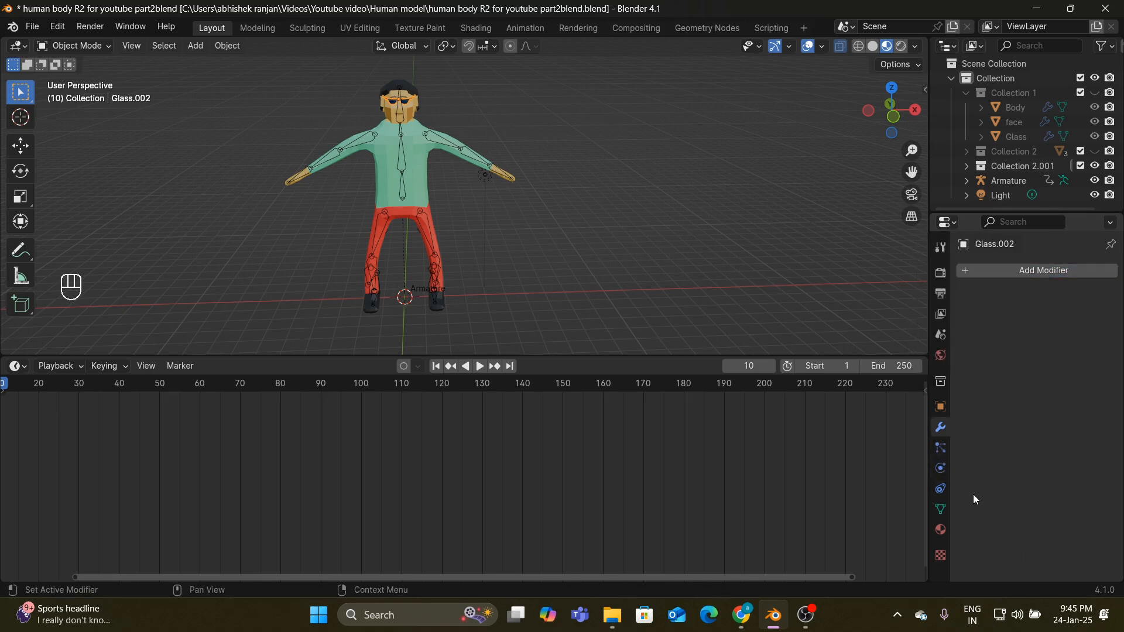
pyautogui.click(940, 489)
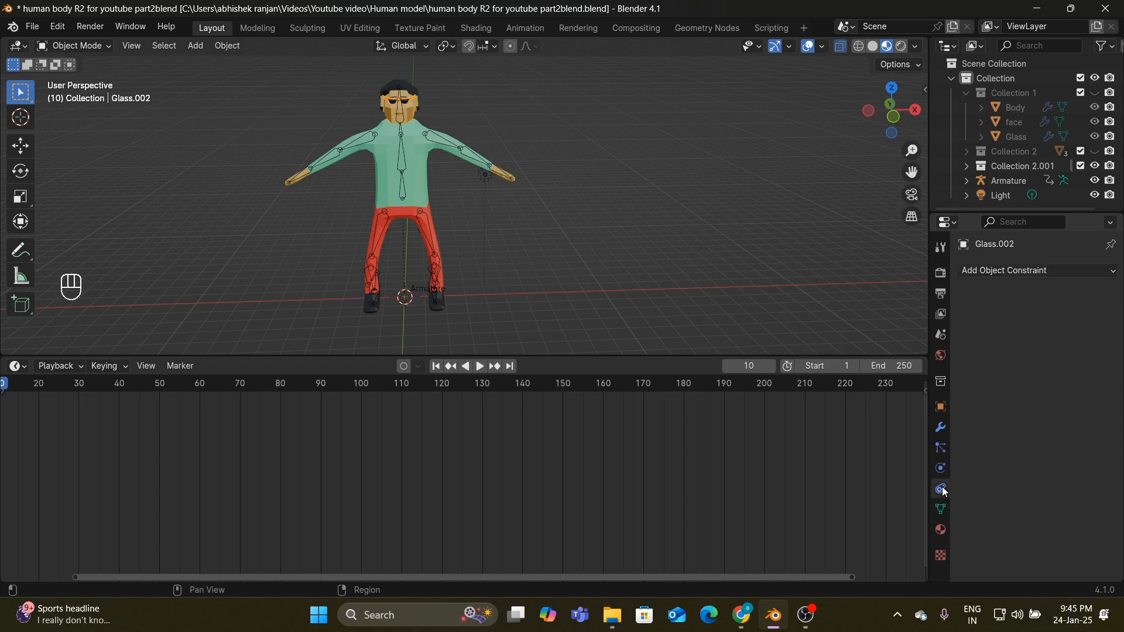
pyautogui.click(1036, 272)
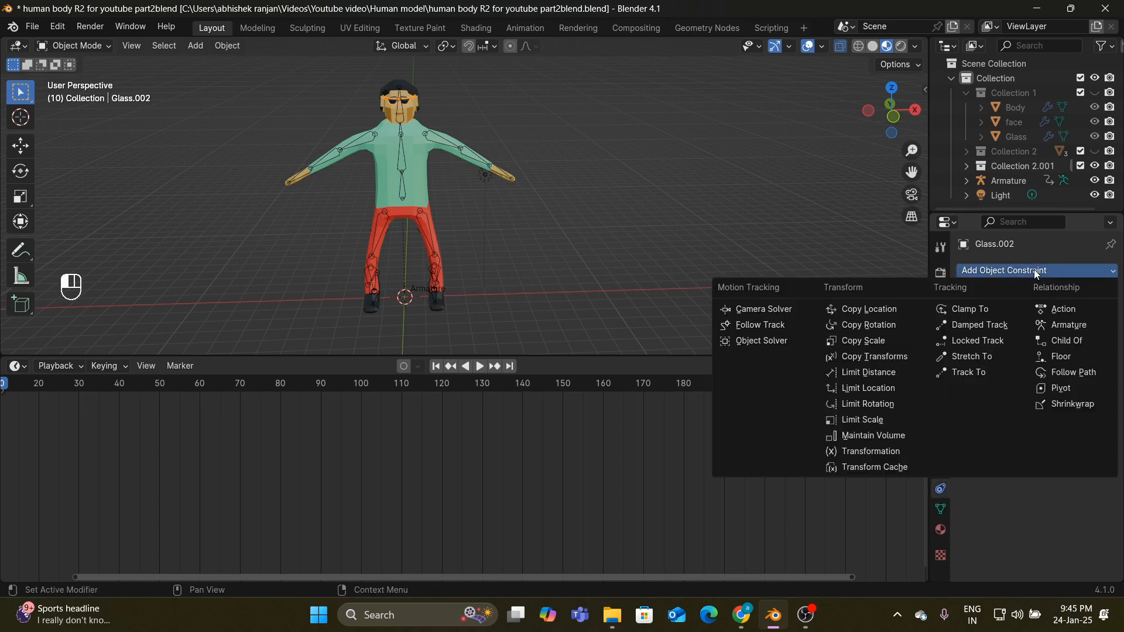
pyautogui.click(1069, 343)
# - Target the sunglasses' Child Of constraint at the Armature's head bone and set the inverse
pyautogui.click(1047, 316)
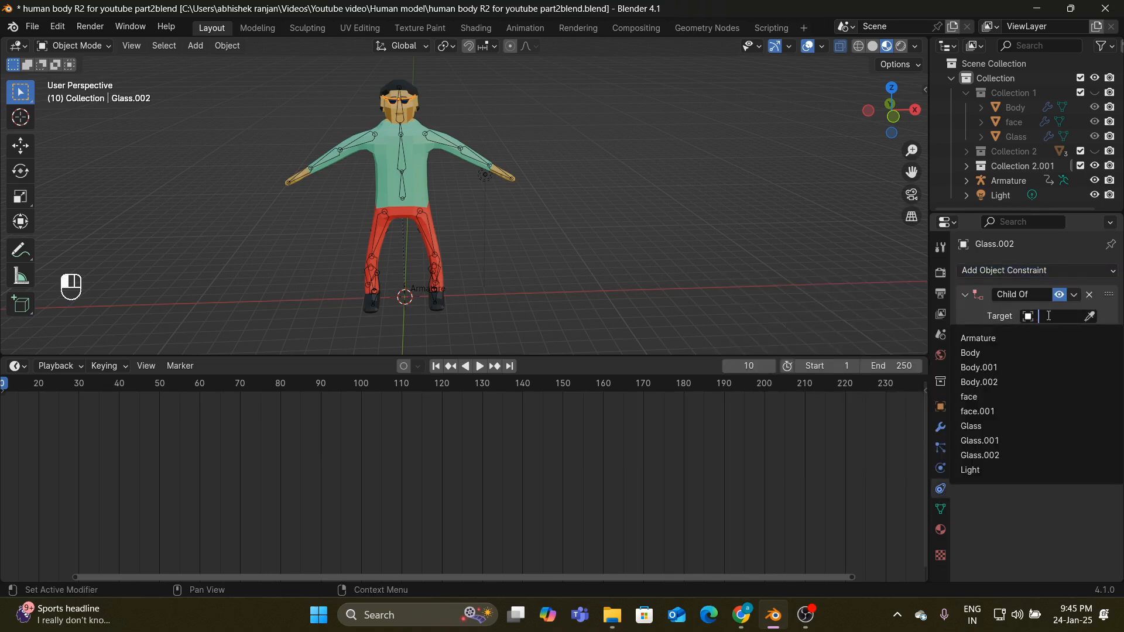
pyautogui.click(1042, 338)
pyautogui.click(1047, 334)
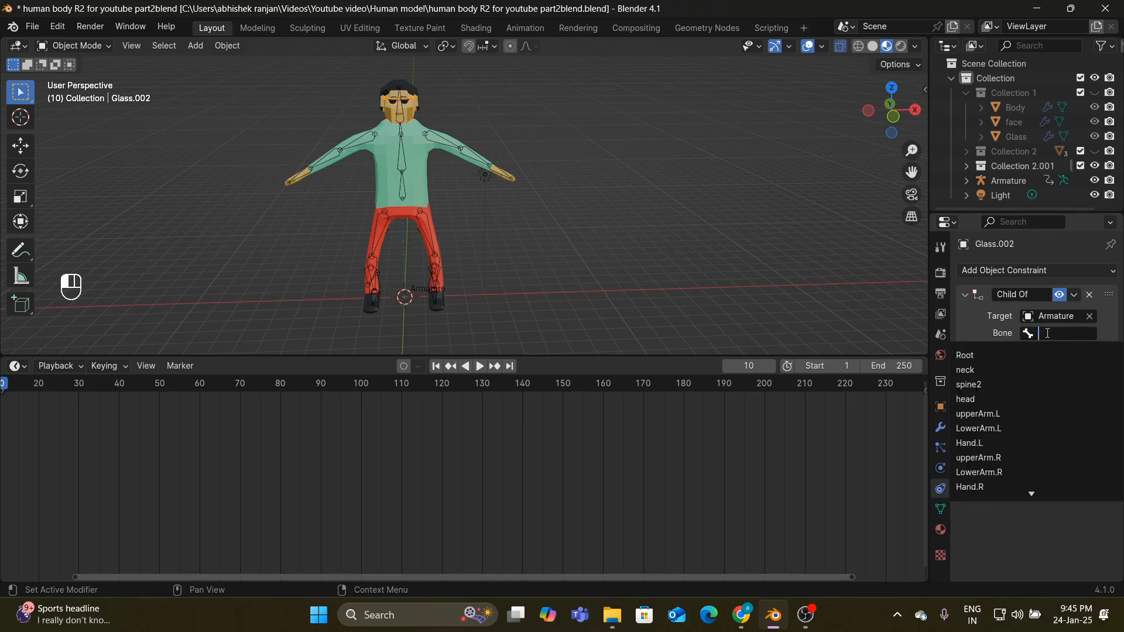
pyautogui.write('head')
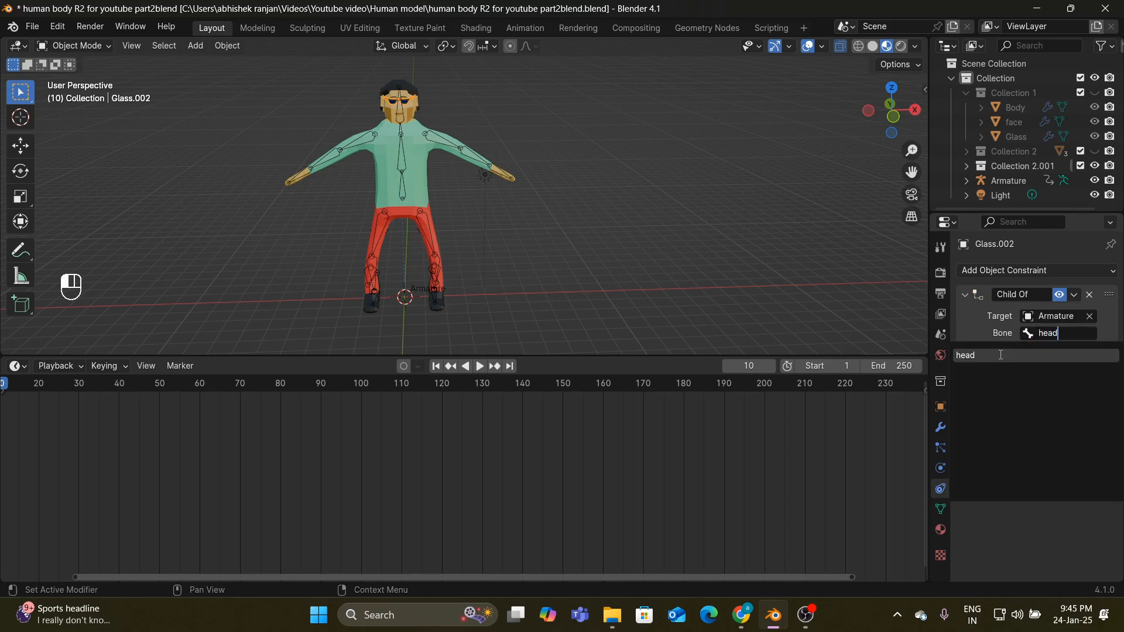
pyautogui.click(1000, 355)
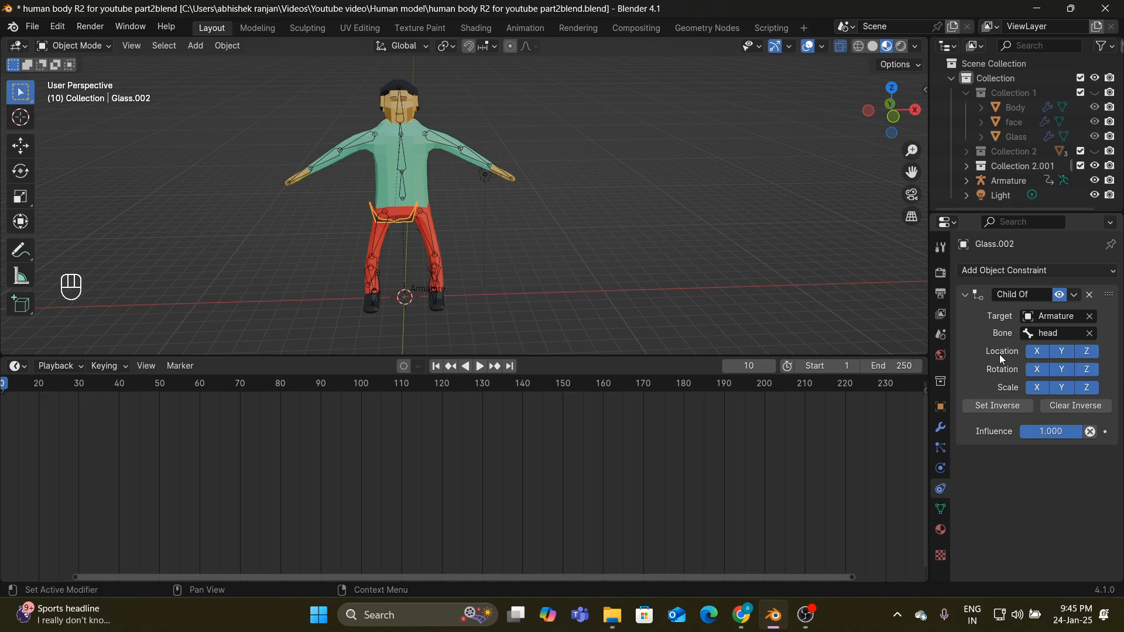
pyautogui.click(1006, 409)
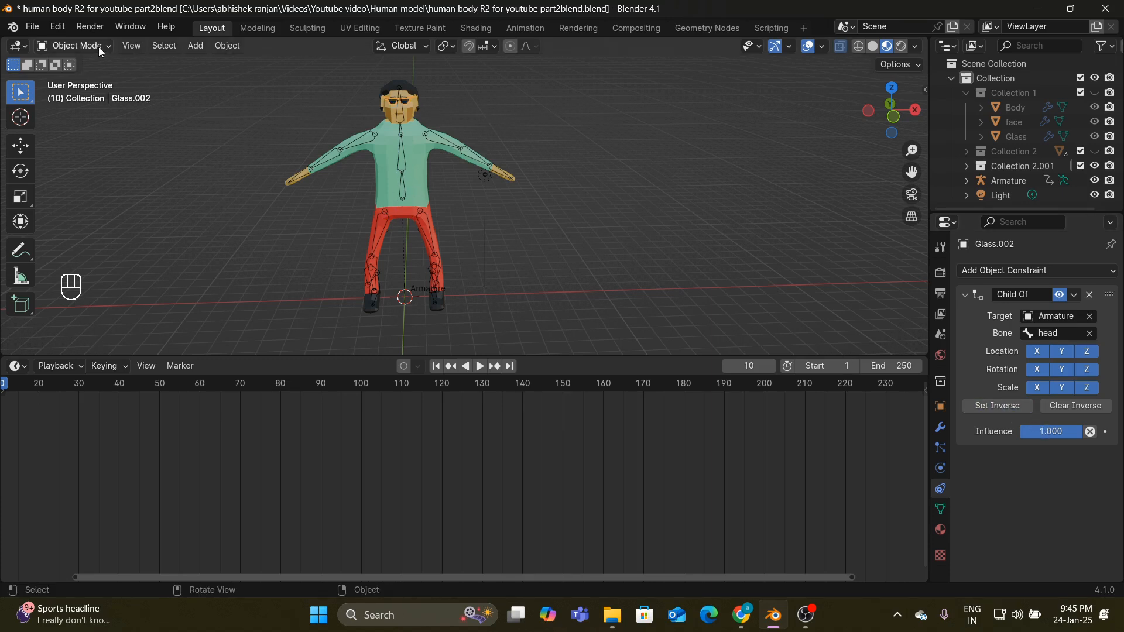
# - Select the armature and put it in Pose Mode
pyautogui.click(372, 263)
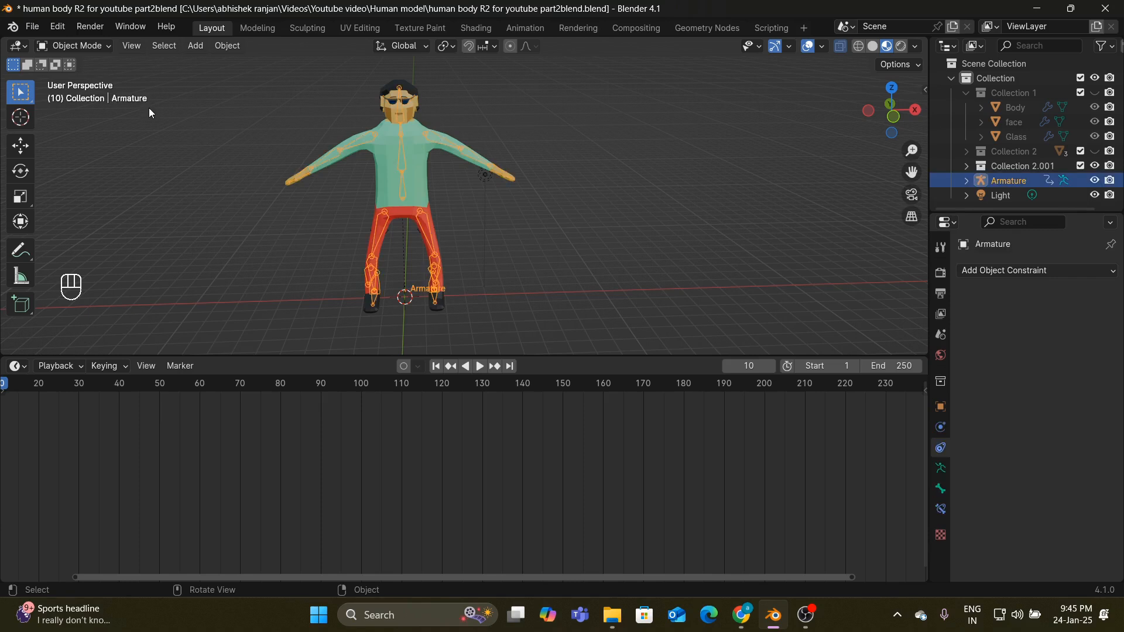
pyautogui.click(86, 45)
pyautogui.click(93, 95)
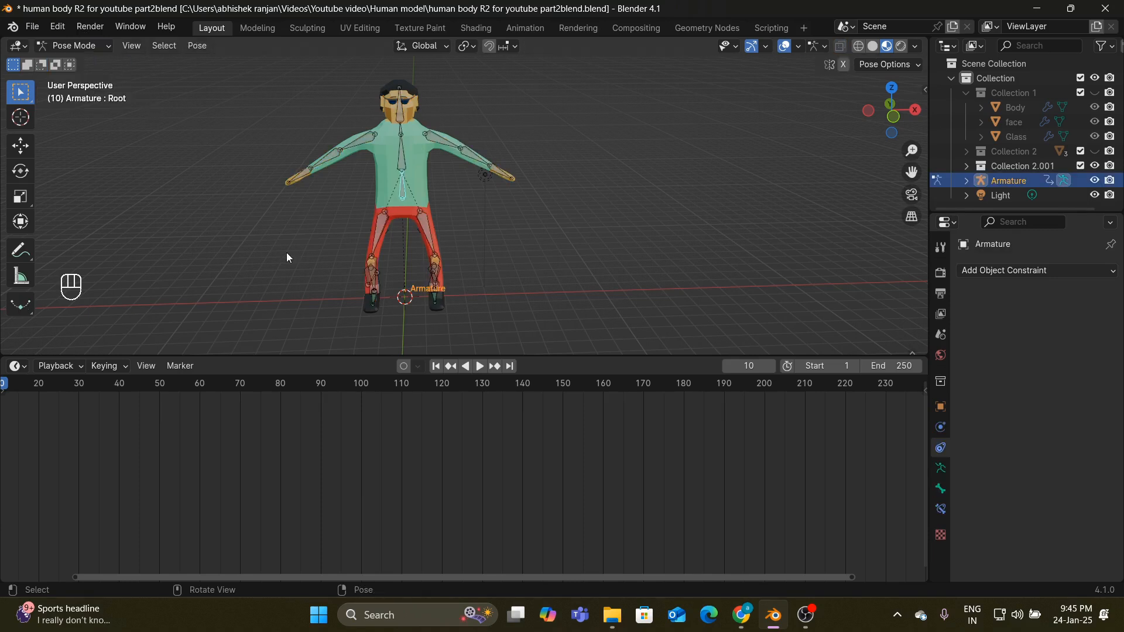
# - Try moving the Root bone freely to test how the sunglasses follow, and undo the move
pyautogui.press('g')
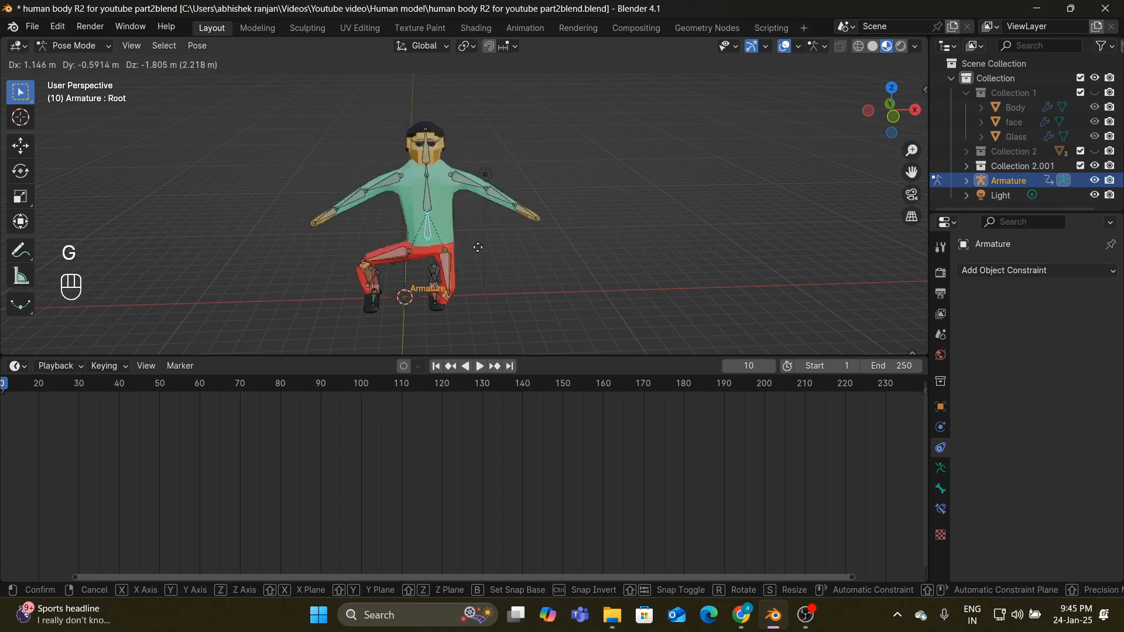
pyautogui.click(458, 223)
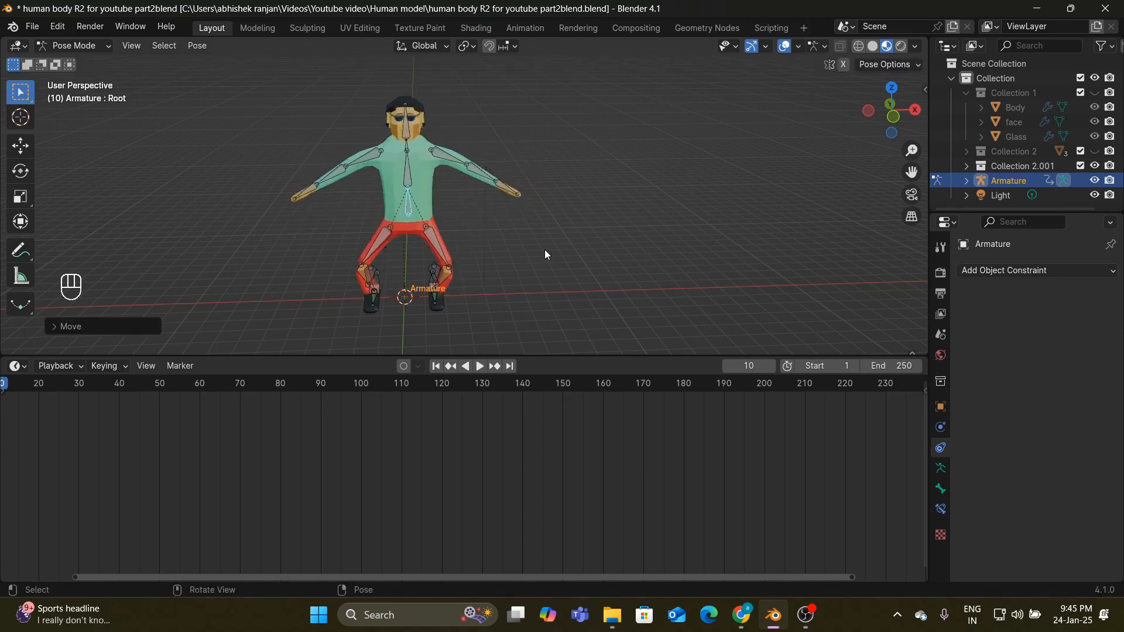
pyautogui.hotkey('ctrl', 'z')
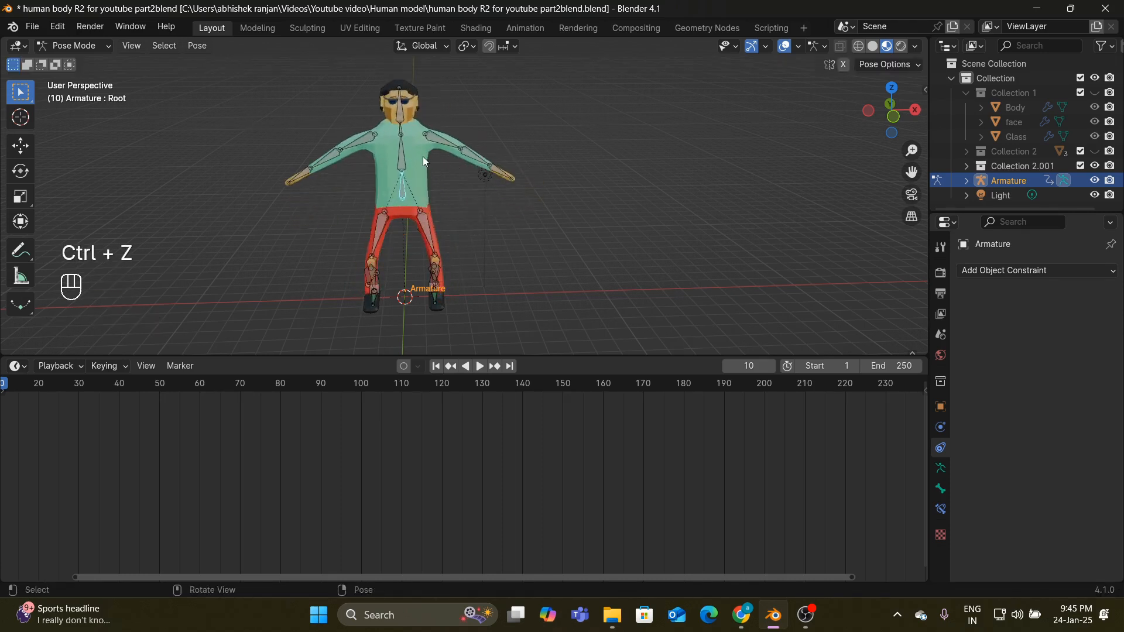
# - Clear the rotation and location of all the armature's bones, and deselect them
pyautogui.hotkey('alt', 'r')
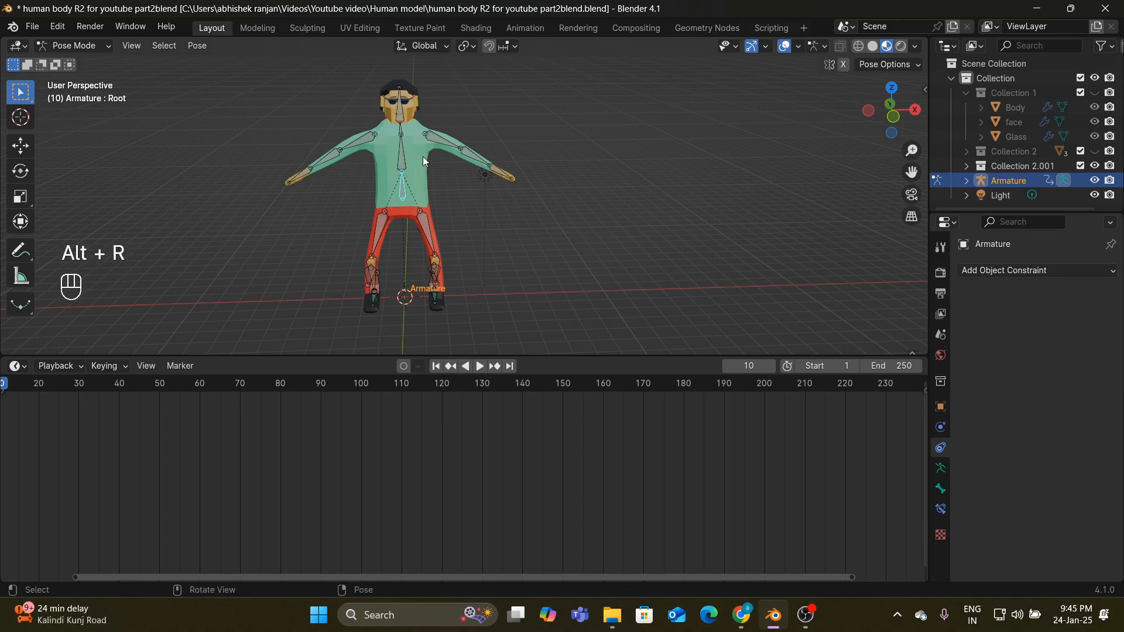
pyautogui.press('a')
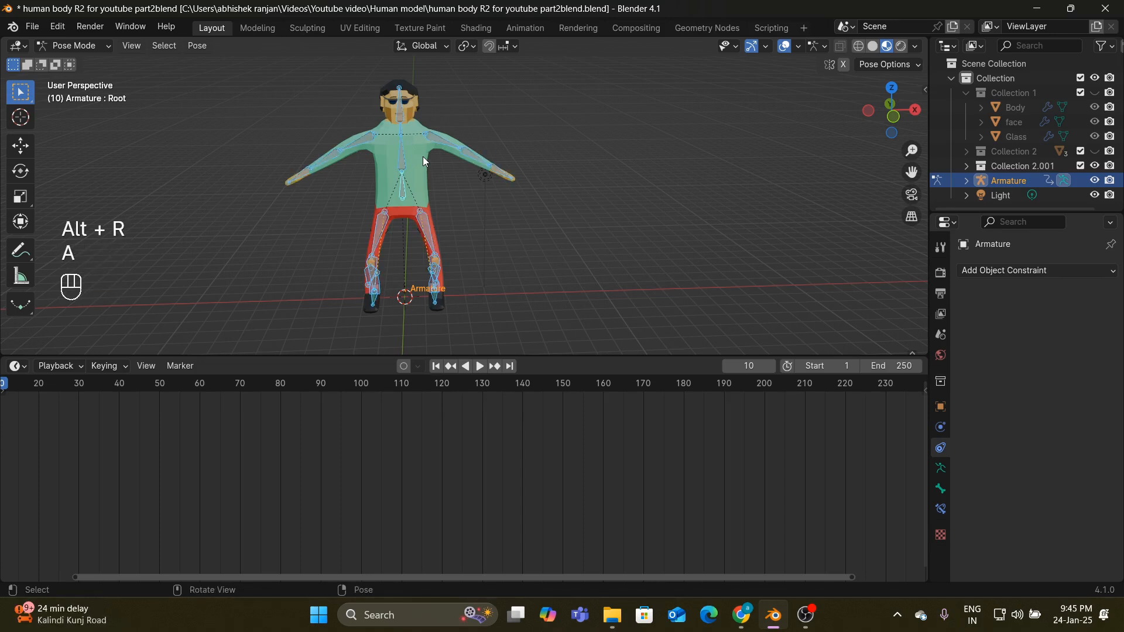
pyautogui.hotkey('alt', 'r')
pyautogui.hotkey('alt', 'g')
pyautogui.click(426, 157)
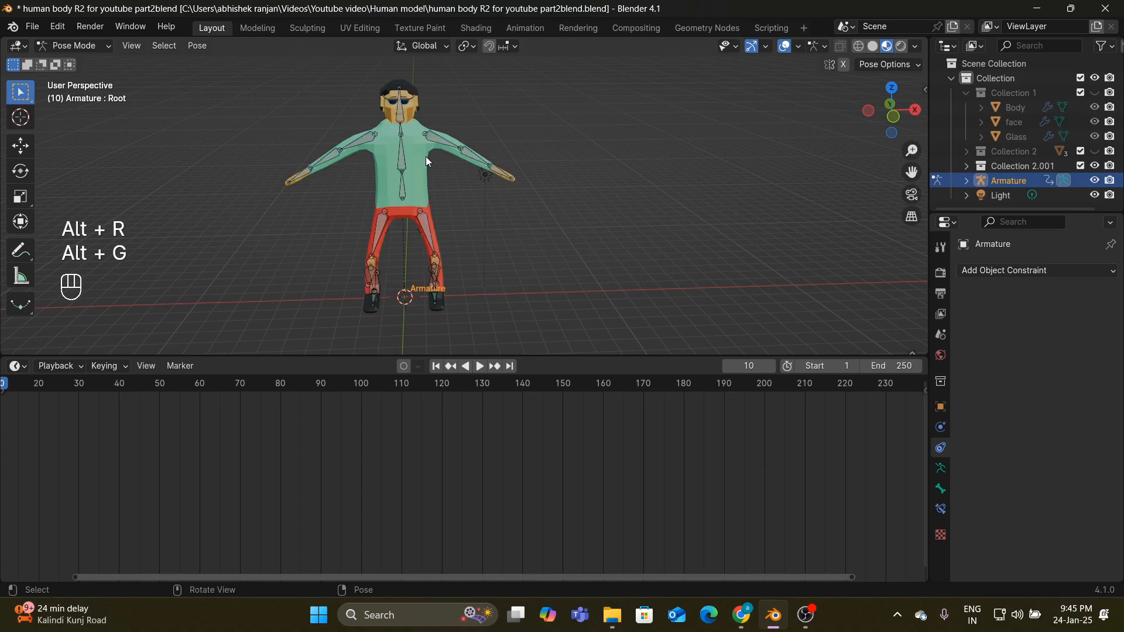
# - Set the current frame of the timeline to 0
pyautogui.click(24, 365)
pyautogui.click(200, 422)
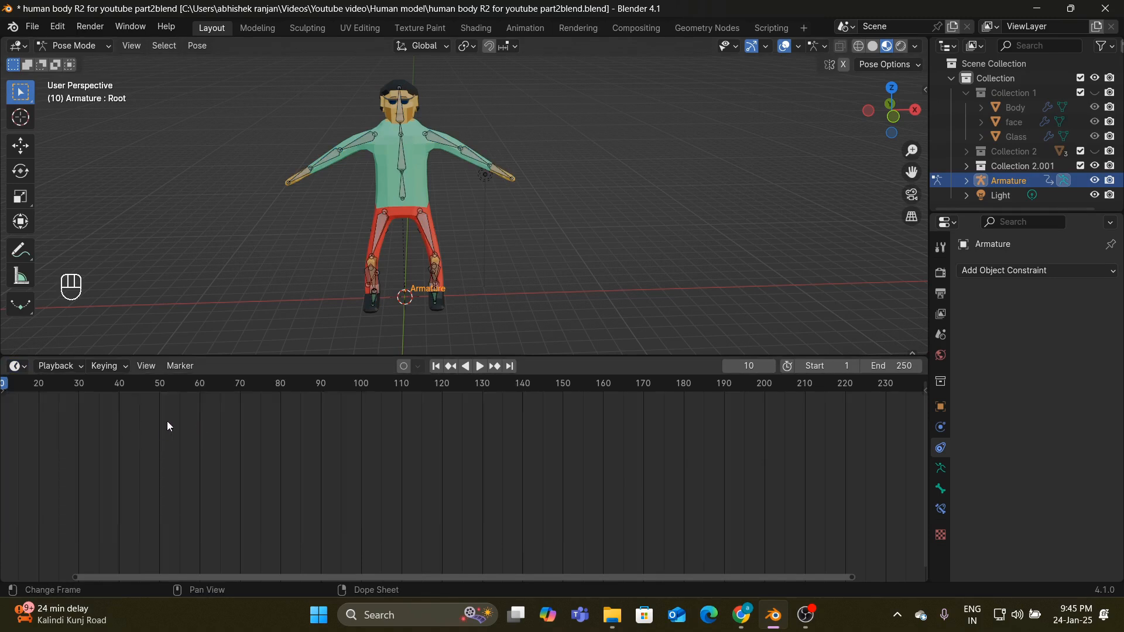
pyautogui.scroll(-3, 286, 443)
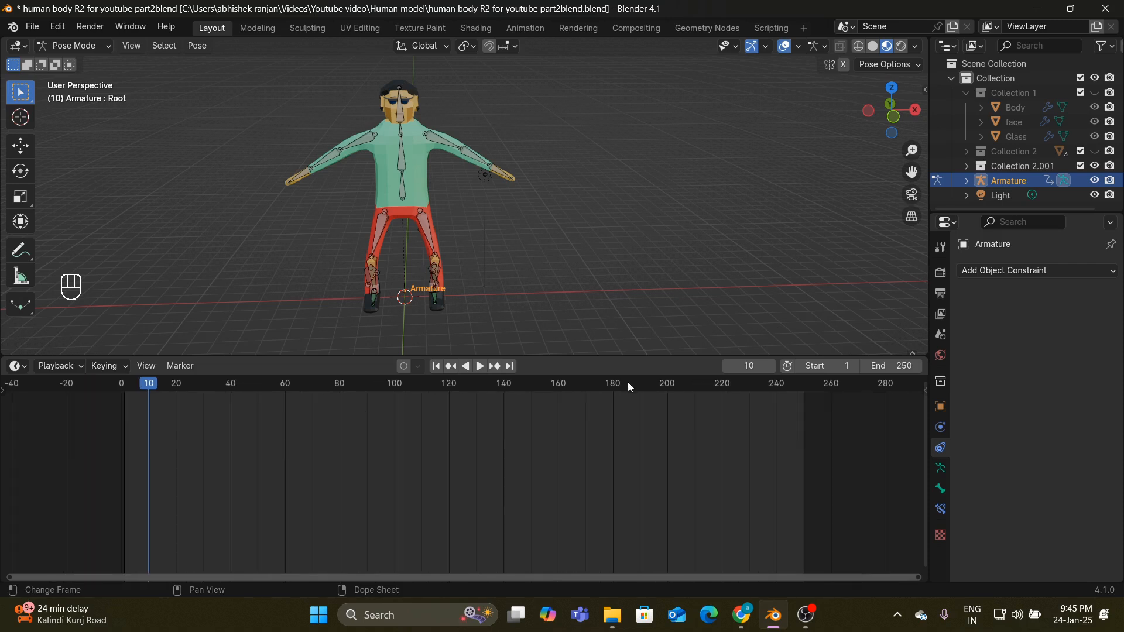
pyautogui.click(749, 366)
pyautogui.write('0')
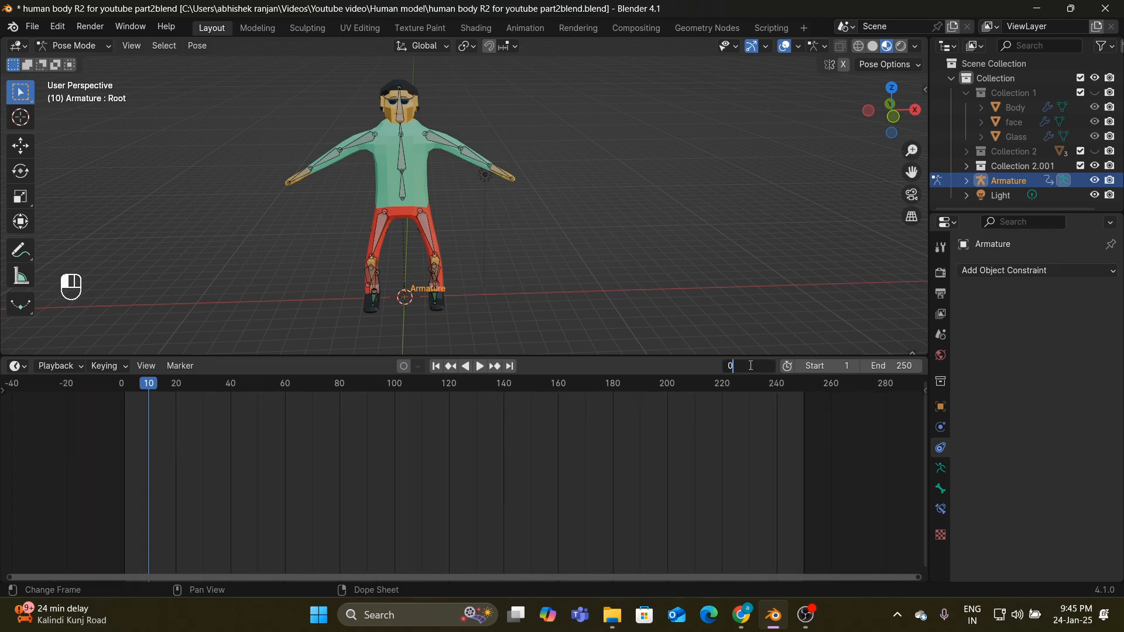
pyautogui.press('Return')
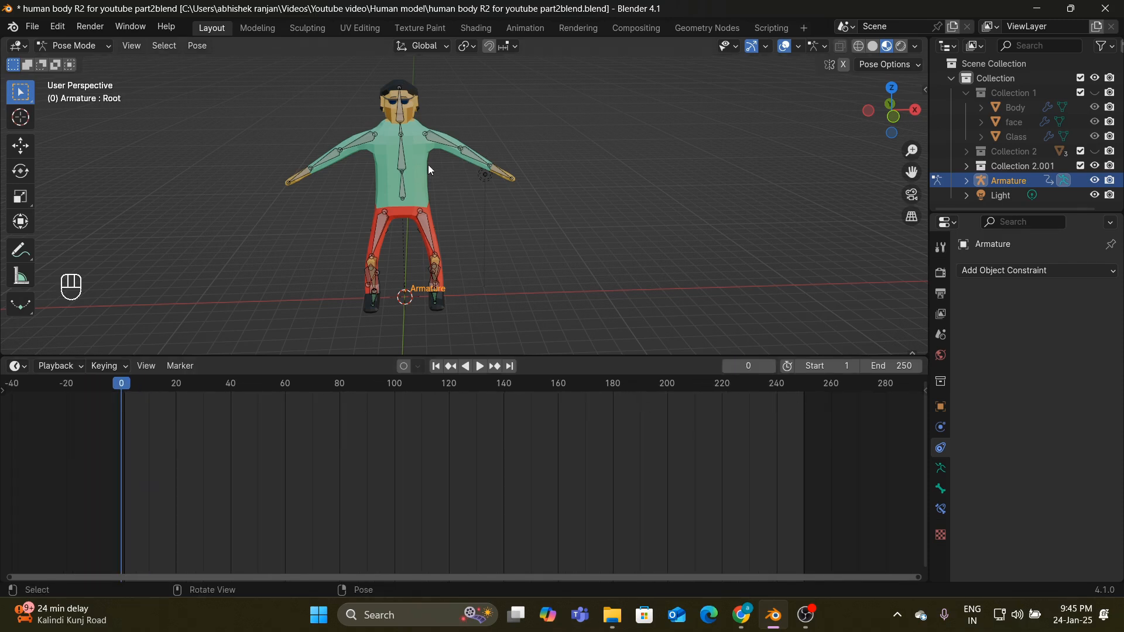
# - In Object Mode, select the body mesh together with the armature and insert a keyframe at frame 0
pyautogui.click(73, 45)
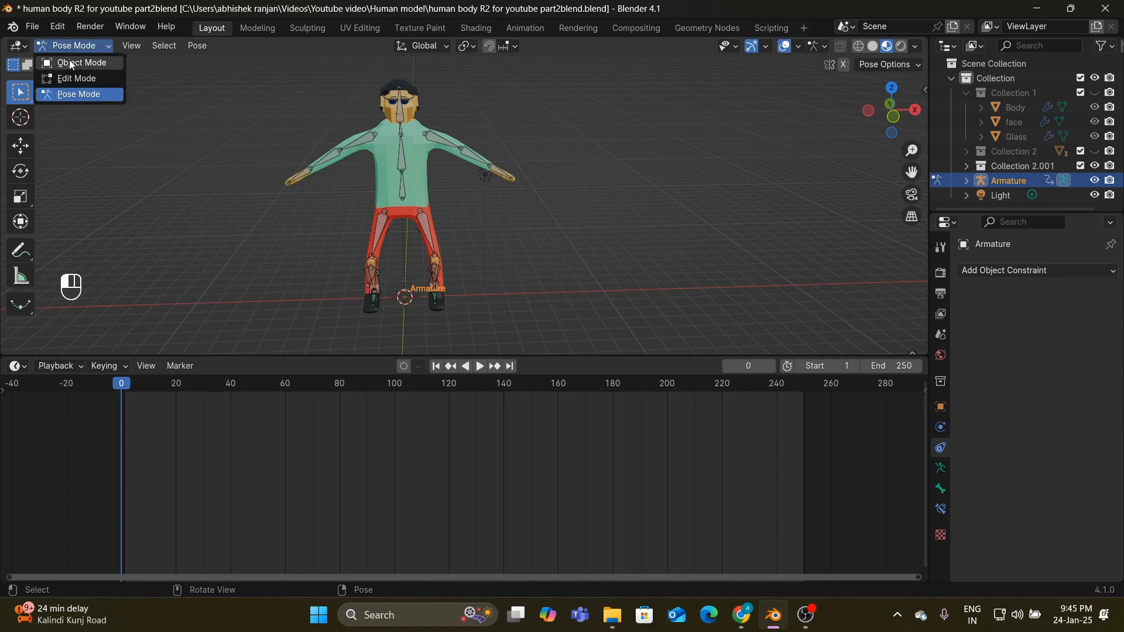
pyautogui.click(71, 63)
pyautogui.keyDown('shift'); pyautogui.click(420, 167); pyautogui.keyUp('shift')
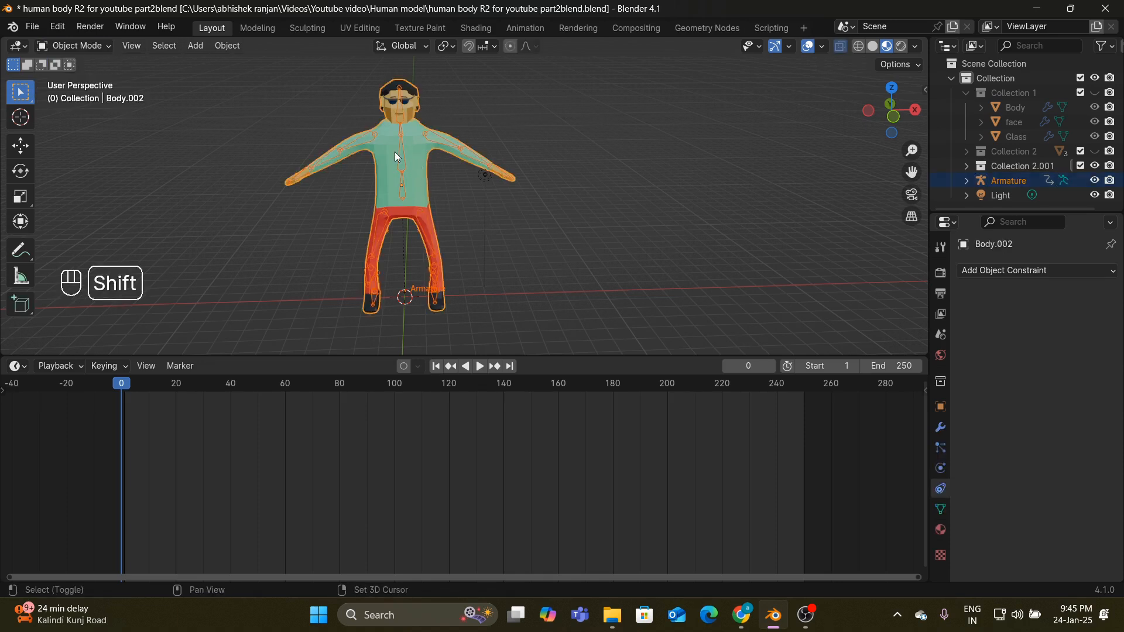
pyautogui.keyDown('shift'); pyautogui.click(403, 151); pyautogui.keyUp('shift')
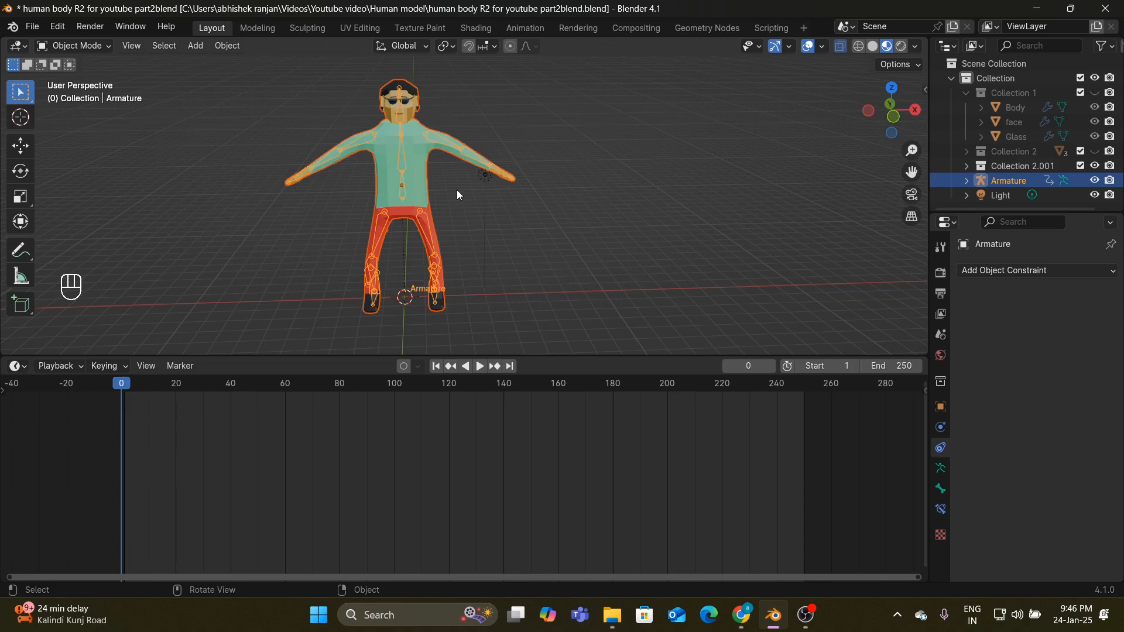
pyautogui.press('i')
# - Advance the current frame to 20
pyautogui.click(748, 366)
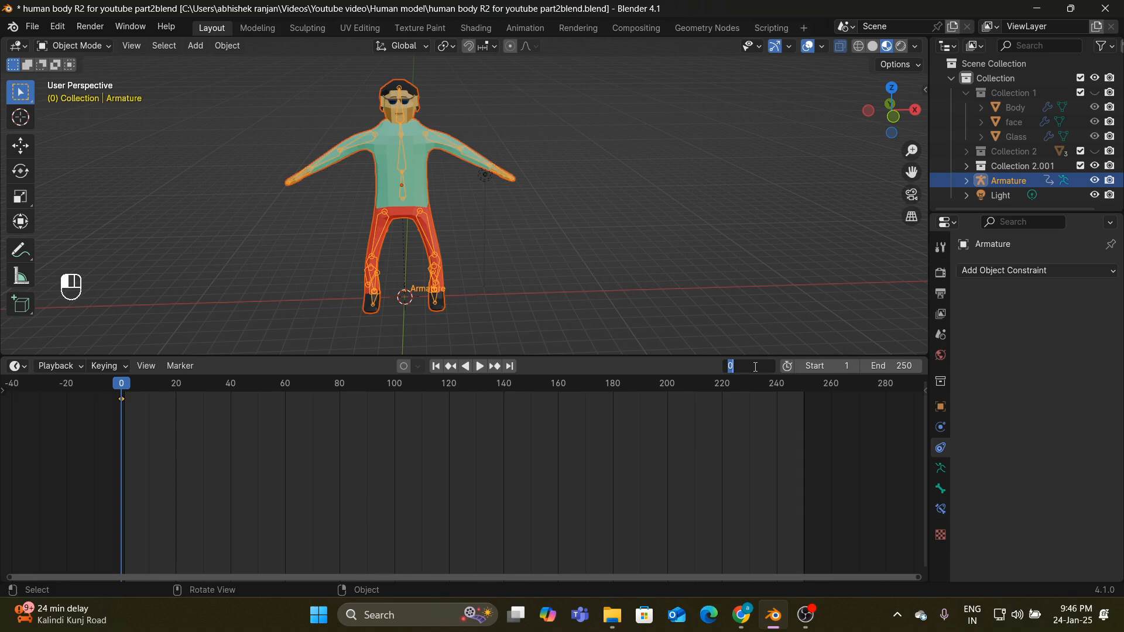
pyautogui.write('10')
pyautogui.press('Return')
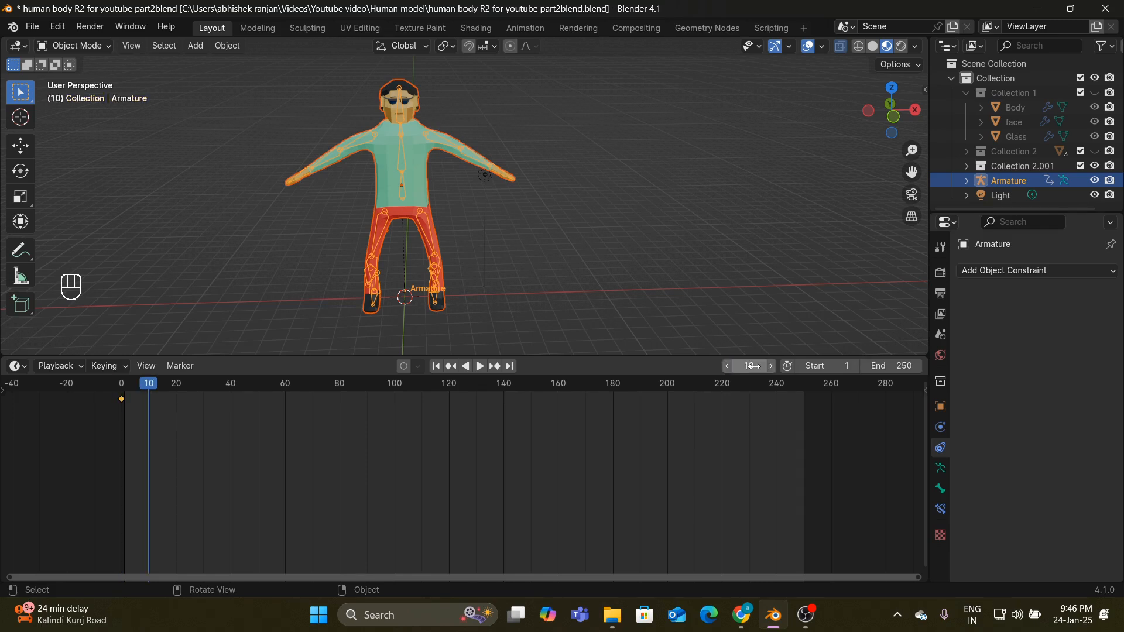
pyautogui.click(753, 365)
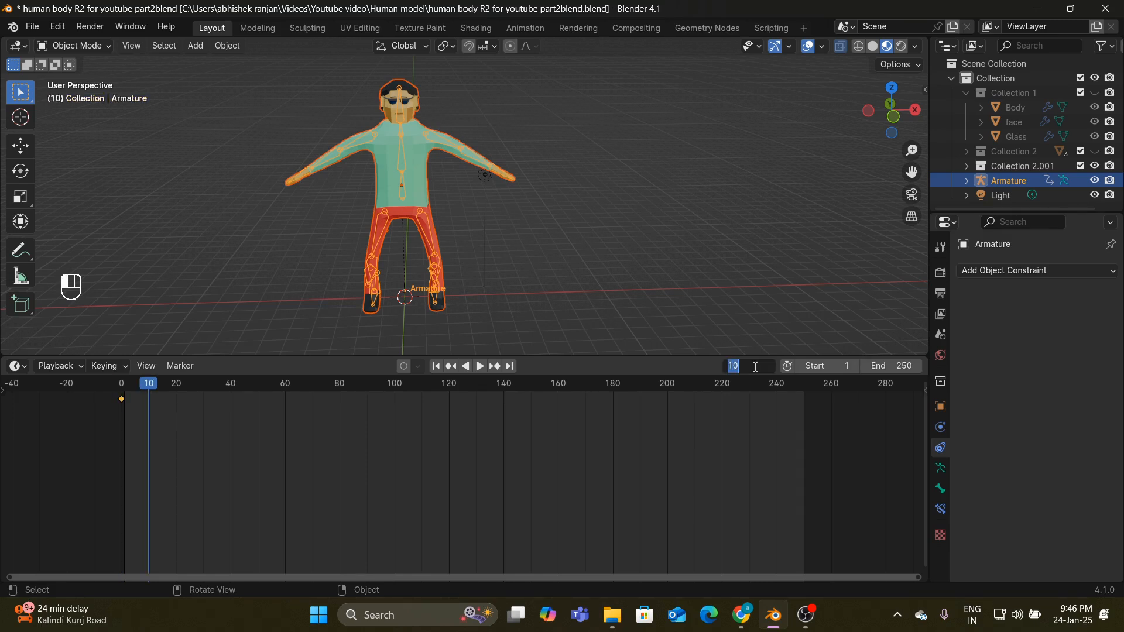
pyautogui.write('20')
pyautogui.press('Return')
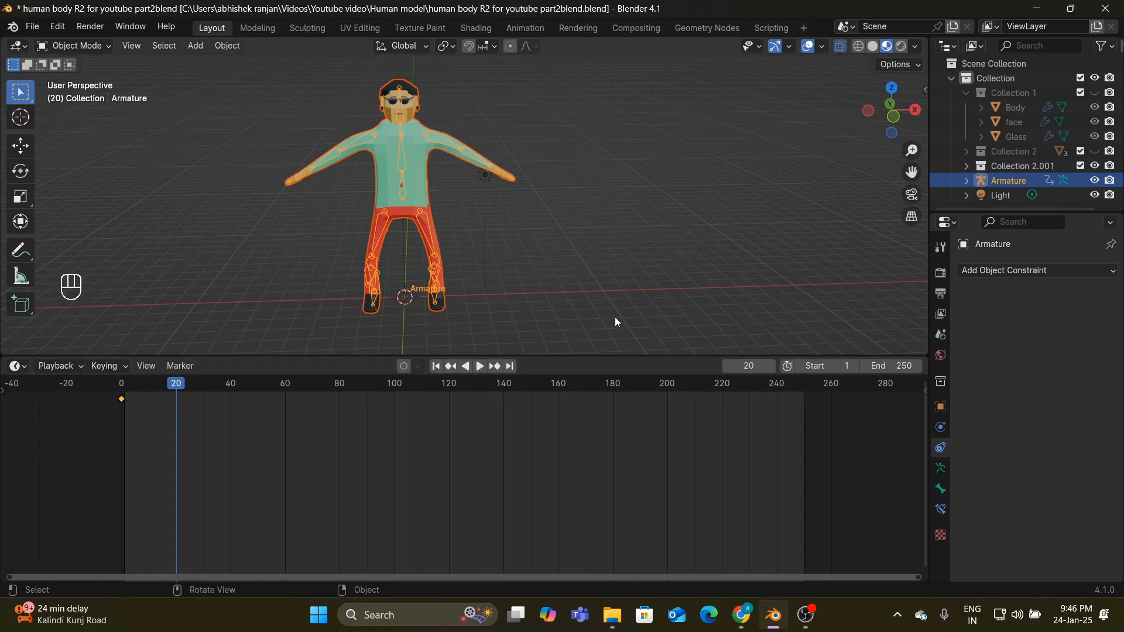
# - Put the armature in Pose Mode and lower the Root bone about 2.3 m along Z into a squat at frame 20
pyautogui.click(89, 44)
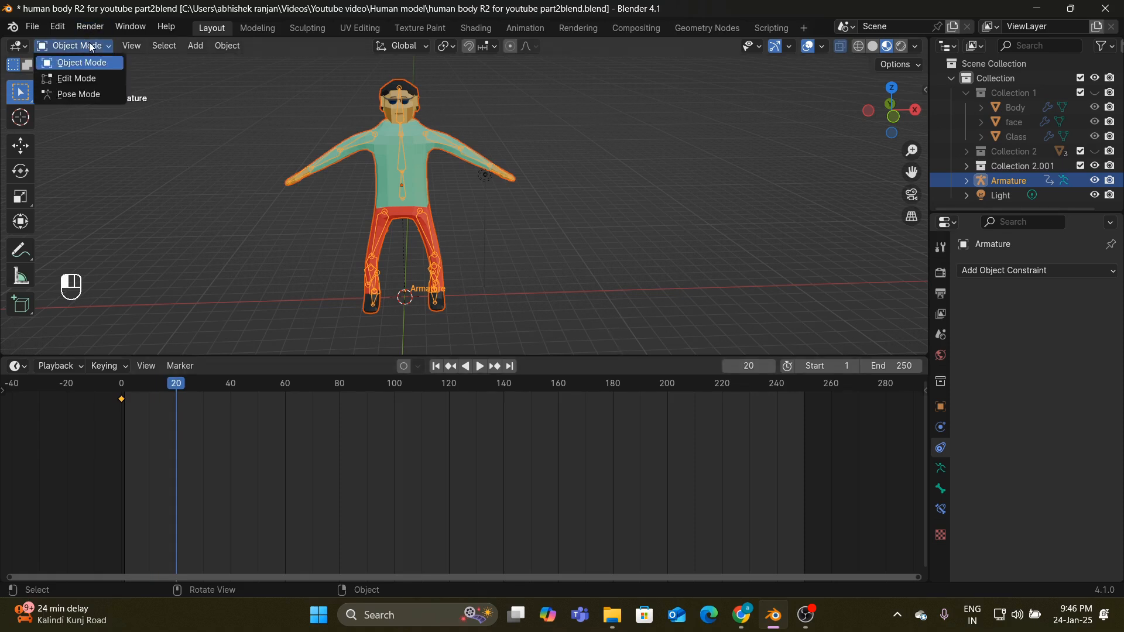
pyautogui.click(87, 94)
pyautogui.click(402, 200)
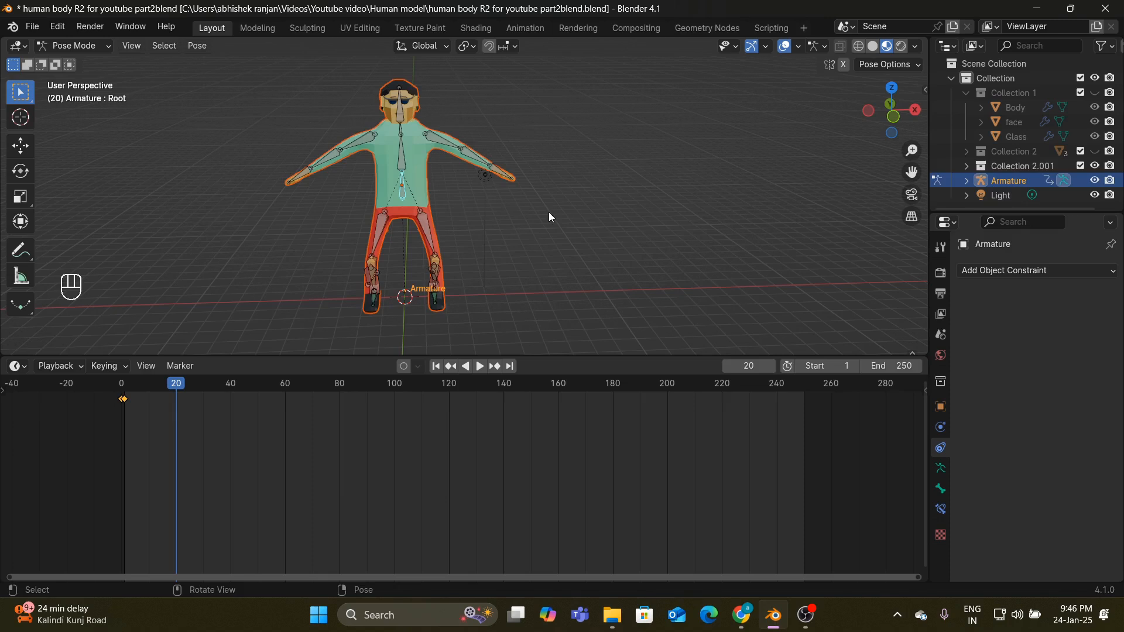
pyautogui.press('g')
pyautogui.press('z')
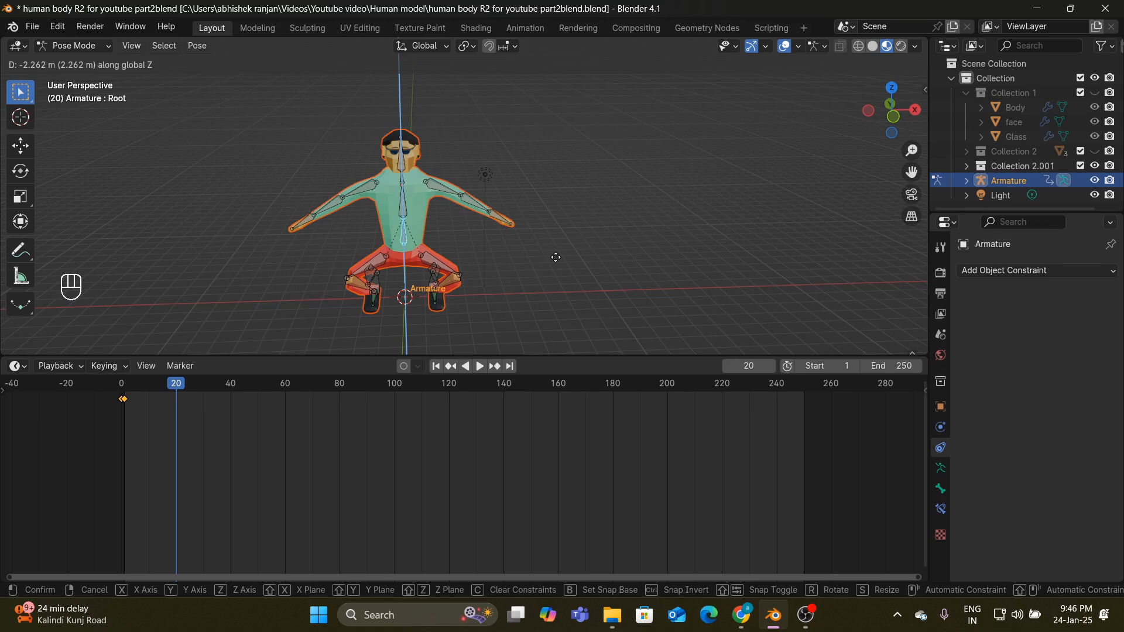
pyautogui.click(556, 259)
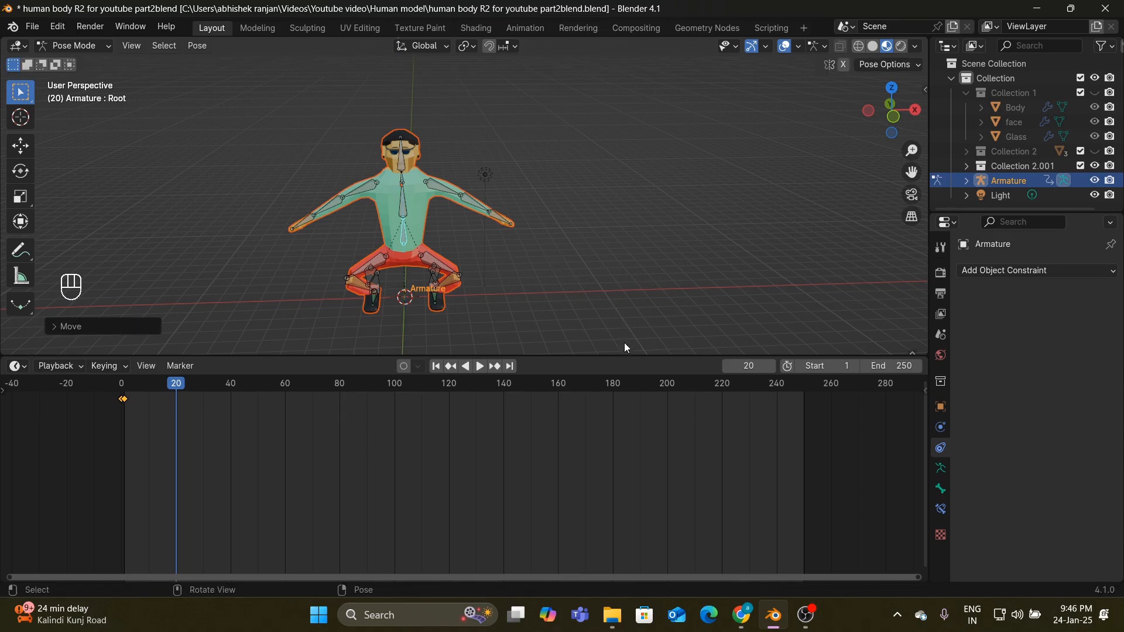
# - Select all bones, insert a keyframe for them at frame 20, and play the animation from the first frame
pyautogui.press('a')
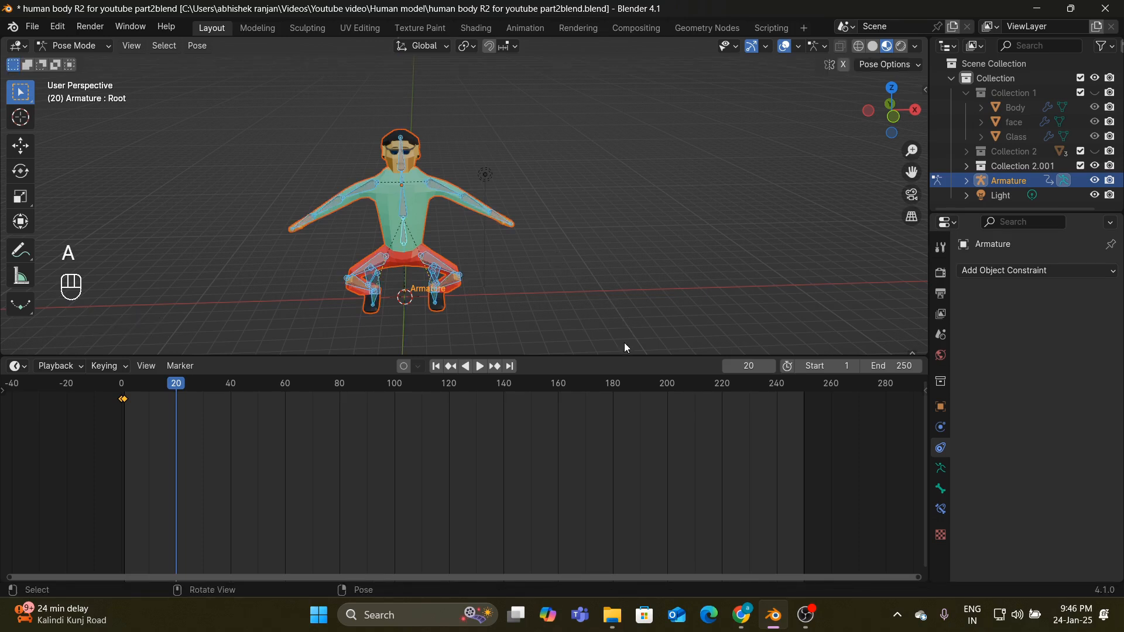
pyautogui.press('i')
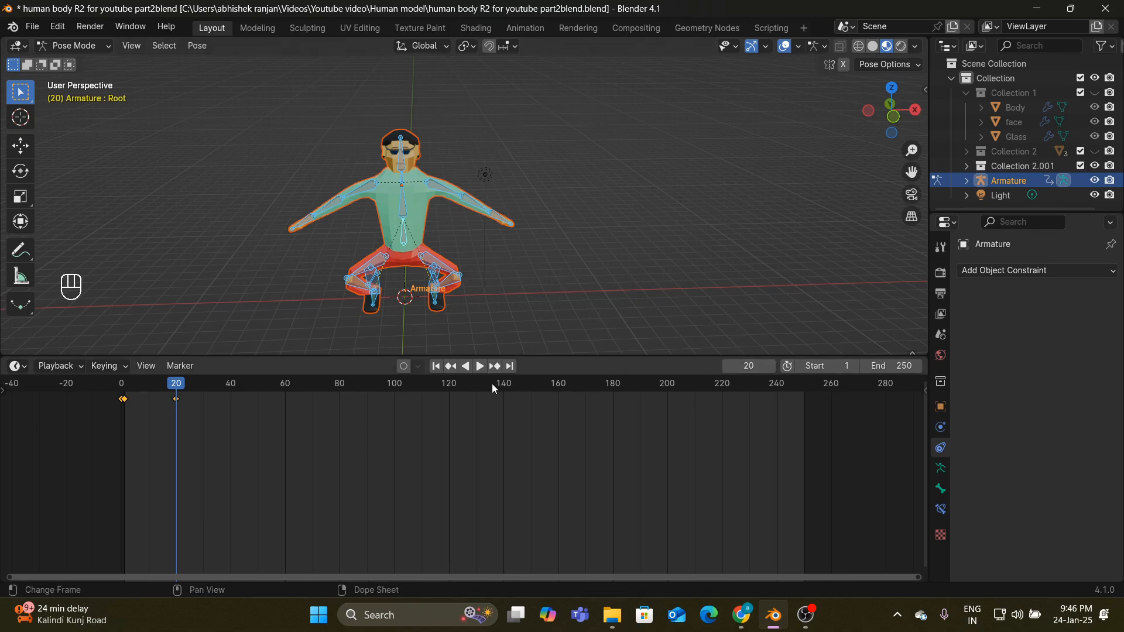
pyautogui.click(435, 366)
pyautogui.press('space')
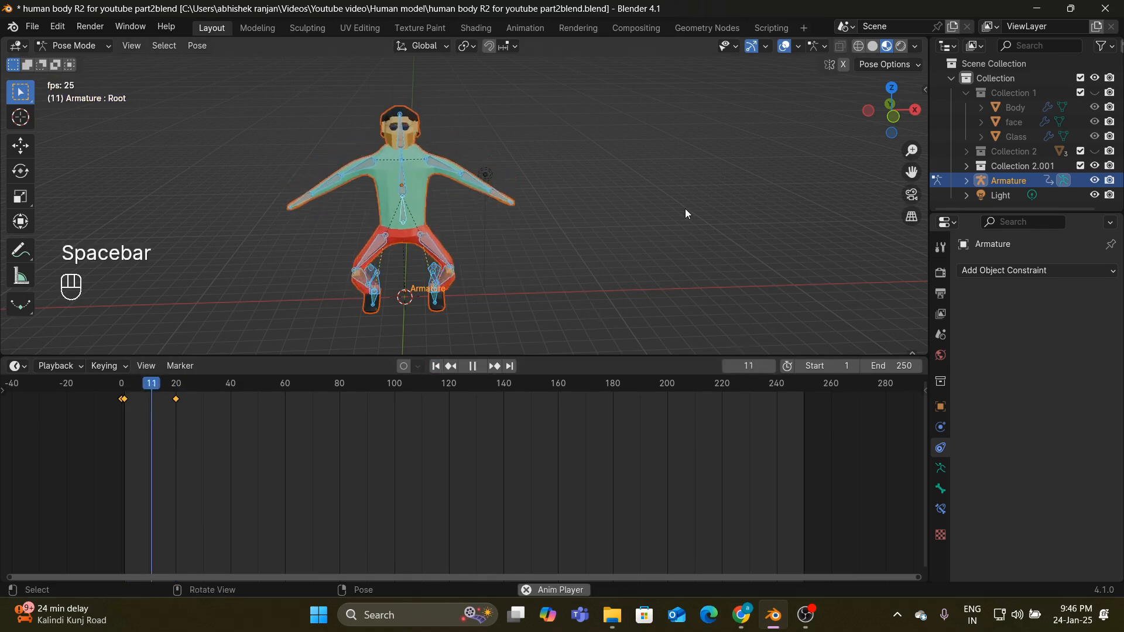
pyautogui.click(472, 365)
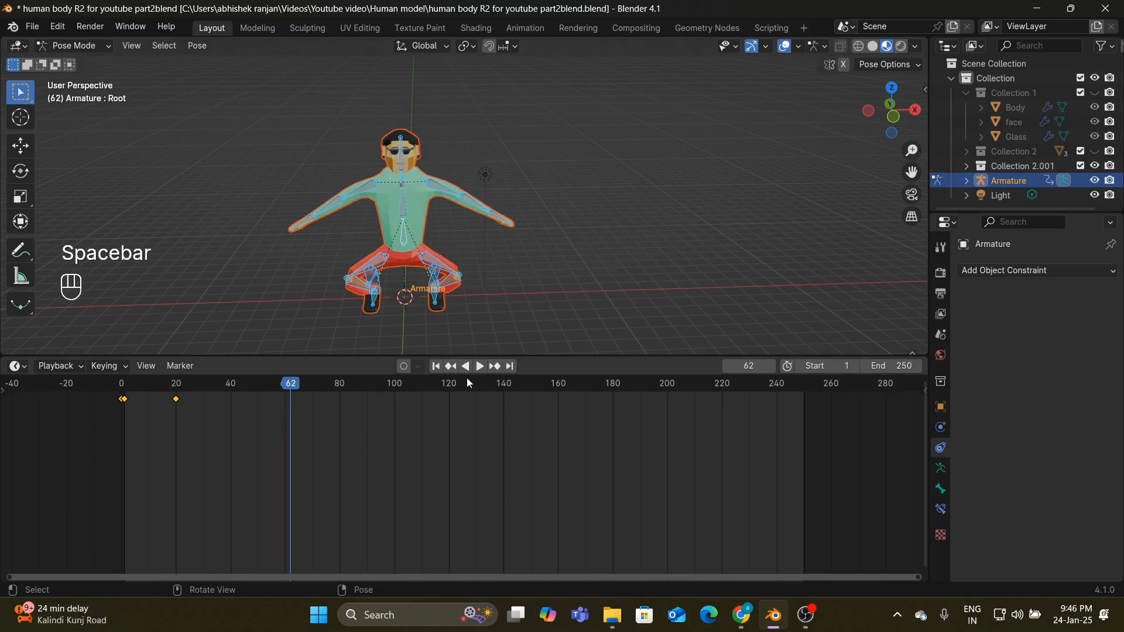
pyautogui.click(433, 366)
# - Duplicate the starting keyframe in the timeline and place the copy at frame 40
pyautogui.moveTo(145, 405); pyautogui.dragTo(114, 396)
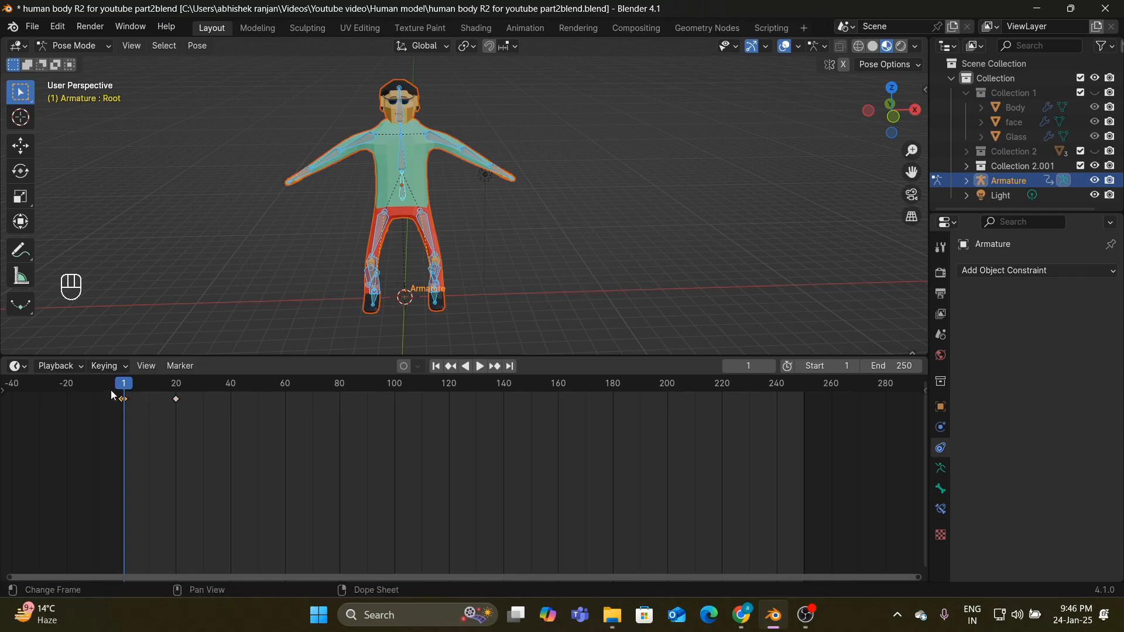
pyautogui.press('c')
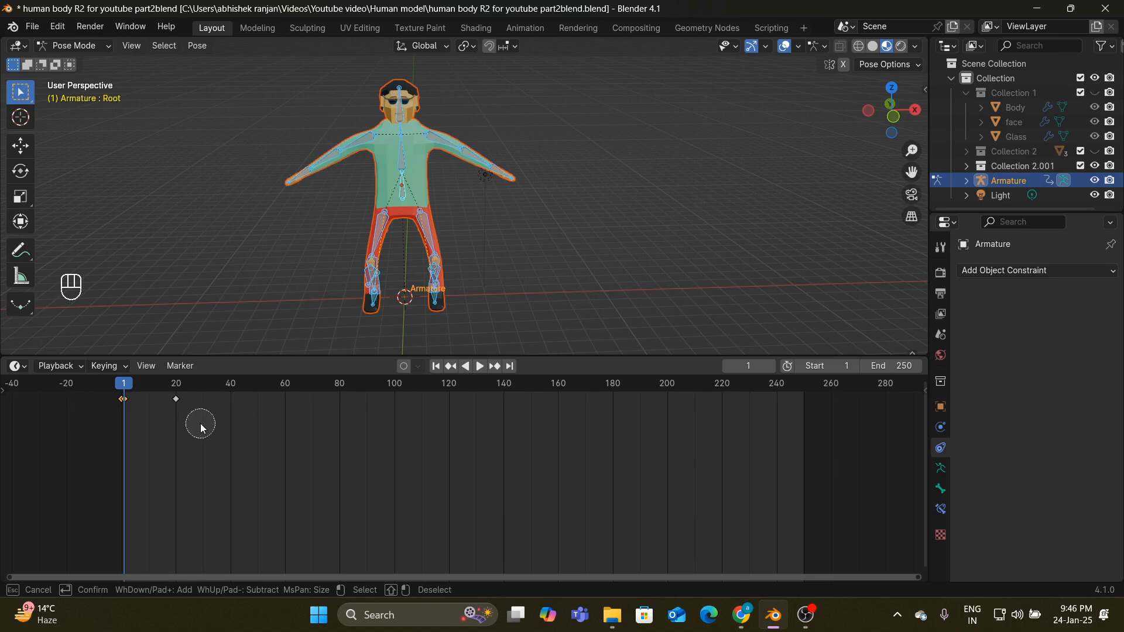
pyautogui.press('Escape')
pyautogui.hotkey('ctrl', 'z')
pyautogui.hotkey('ctrl', 'z')
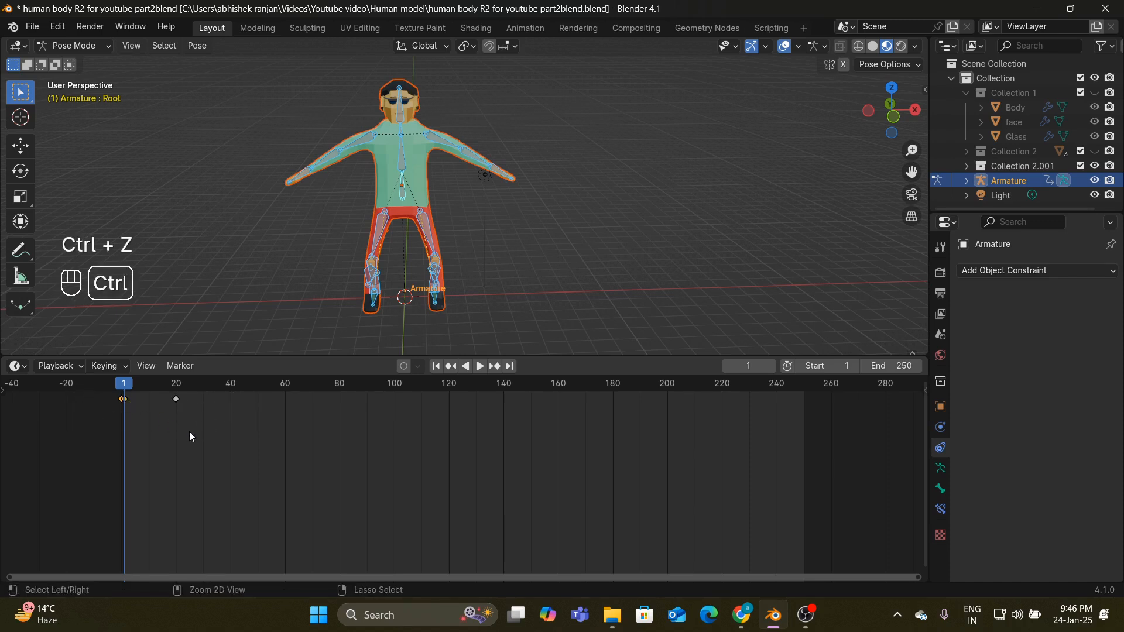
pyautogui.click(121, 400)
pyautogui.hotkey('shift', 'd')
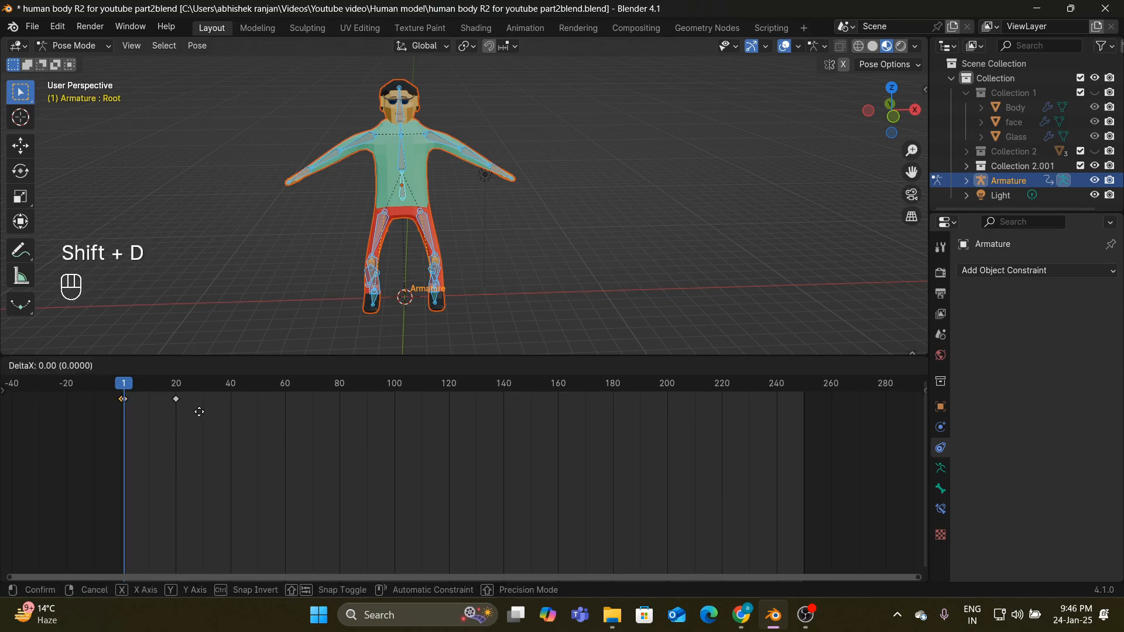
pyautogui.click(306, 413)
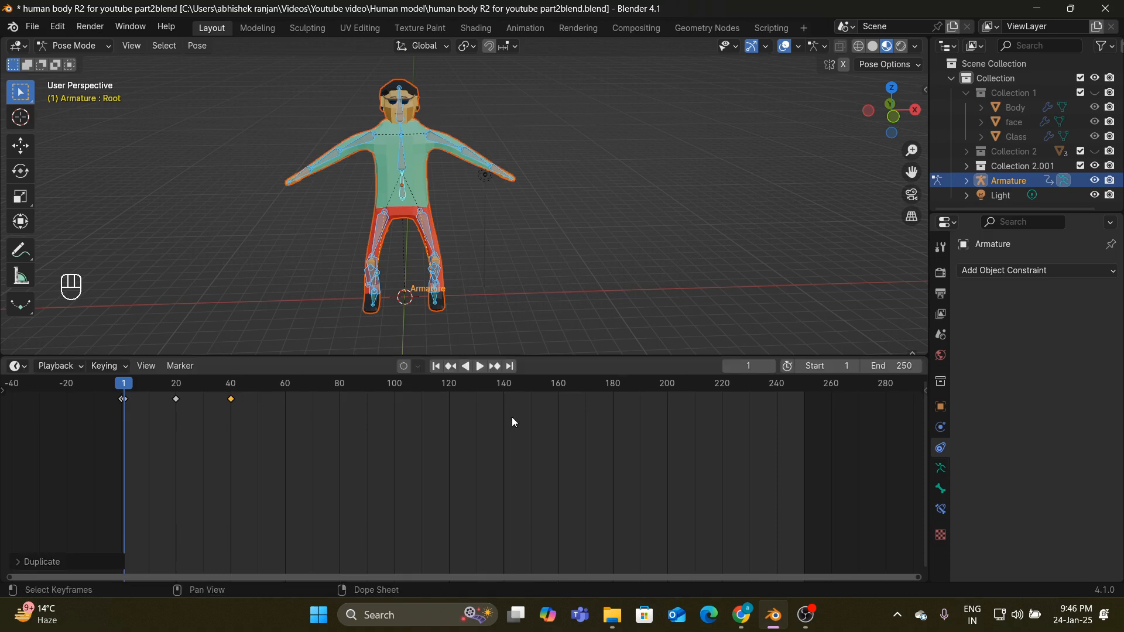
# - Play the animation to check the motion around frame 40, and return to the first frame
pyautogui.press('space')
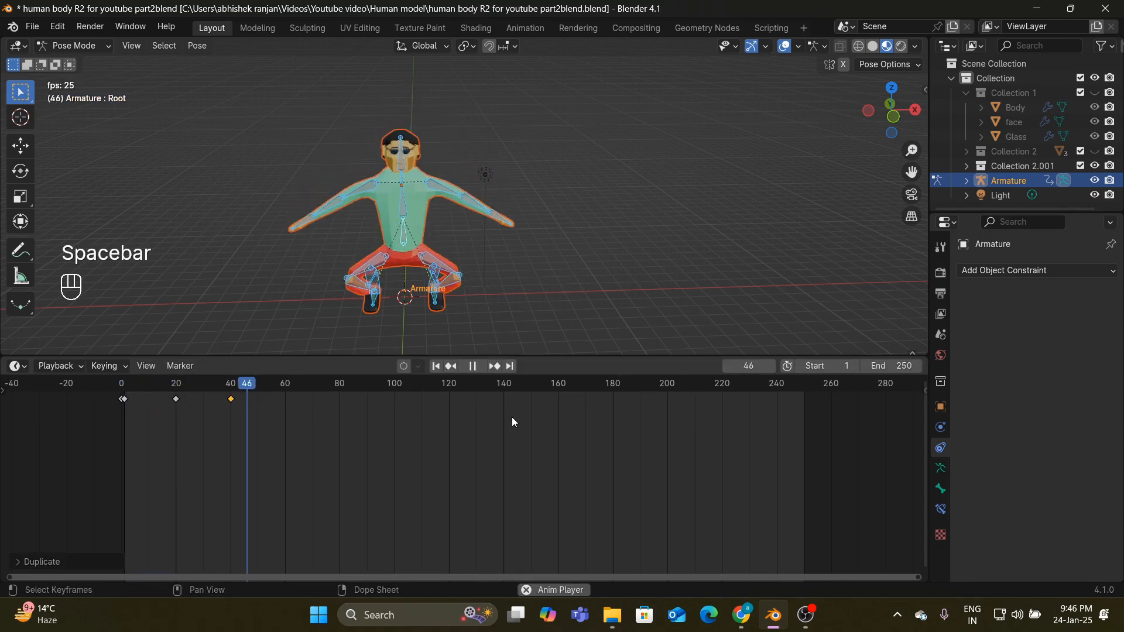
pyautogui.click(472, 366)
pyautogui.click(437, 367)
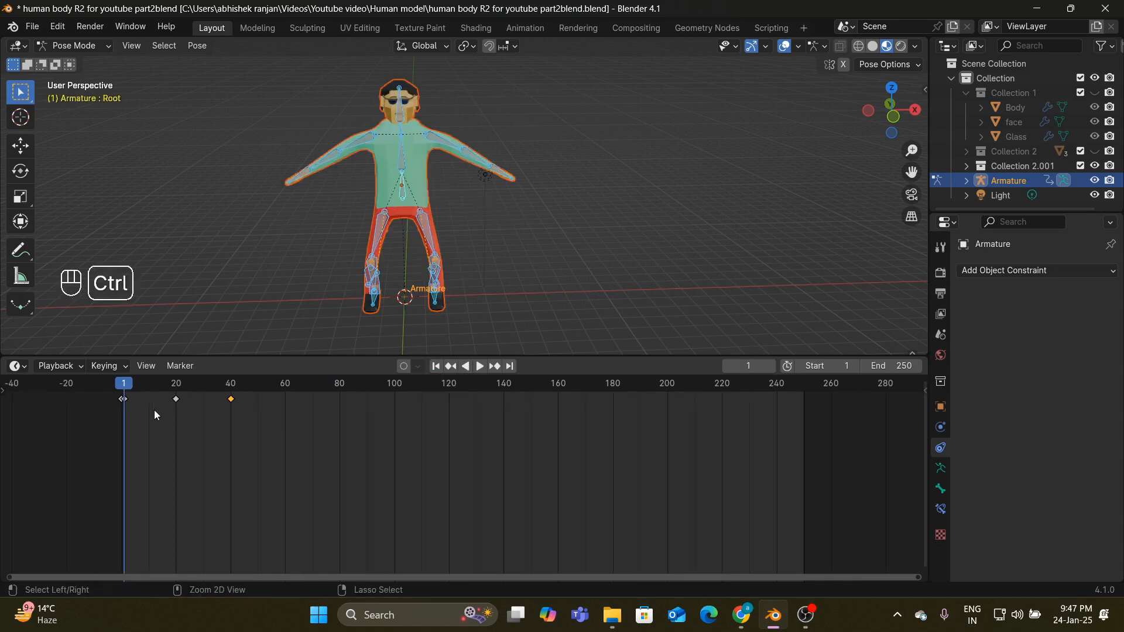
# - Undo the keyframe duplication and the all-bones keyframe, back to the frame 20 squat with only the Root bone selected
pyautogui.hotkey('ctrl', 'z')
pyautogui.hotkey('ctrl', 'z')
pyautogui.hotkey('ctrl', 'z')
pyautogui.hotkey('ctrl', 'z')
pyautogui.hotkey('ctrl', 'z')
pyautogui.hotkey('ctrl', 'z')
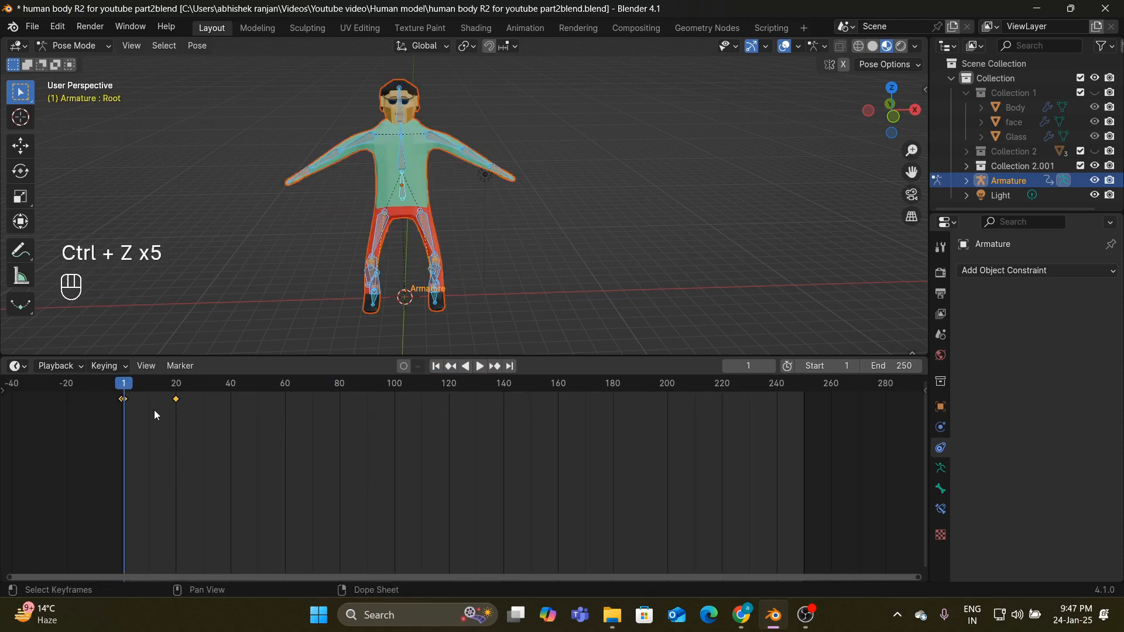
pyautogui.hotkey('ctrl', 'z')
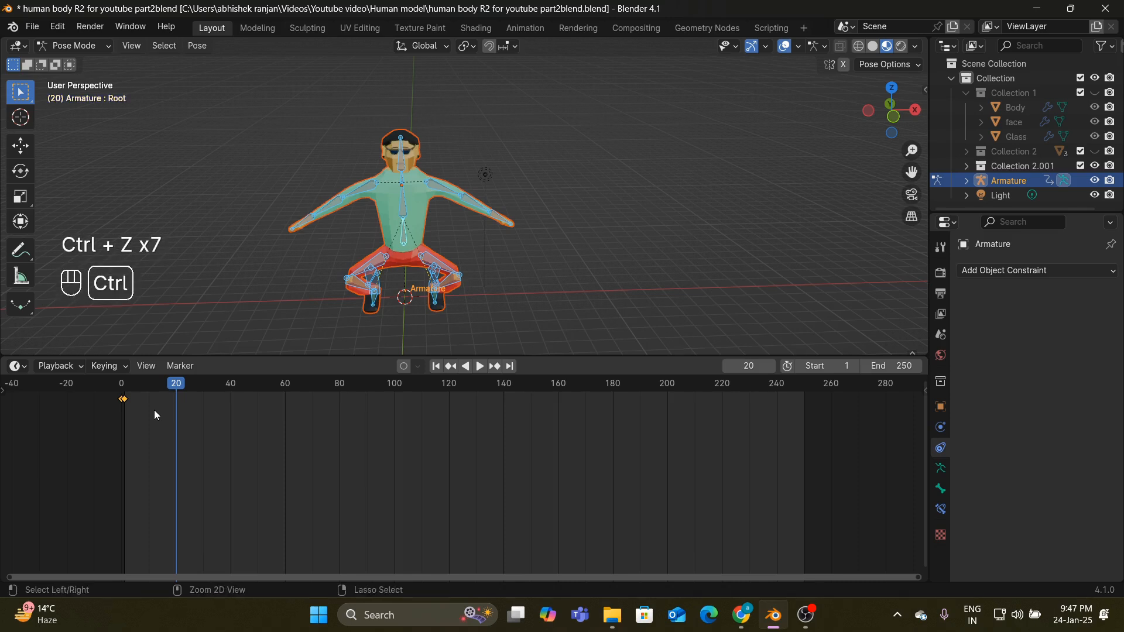
pyautogui.hotkey('ctrl', 'z')
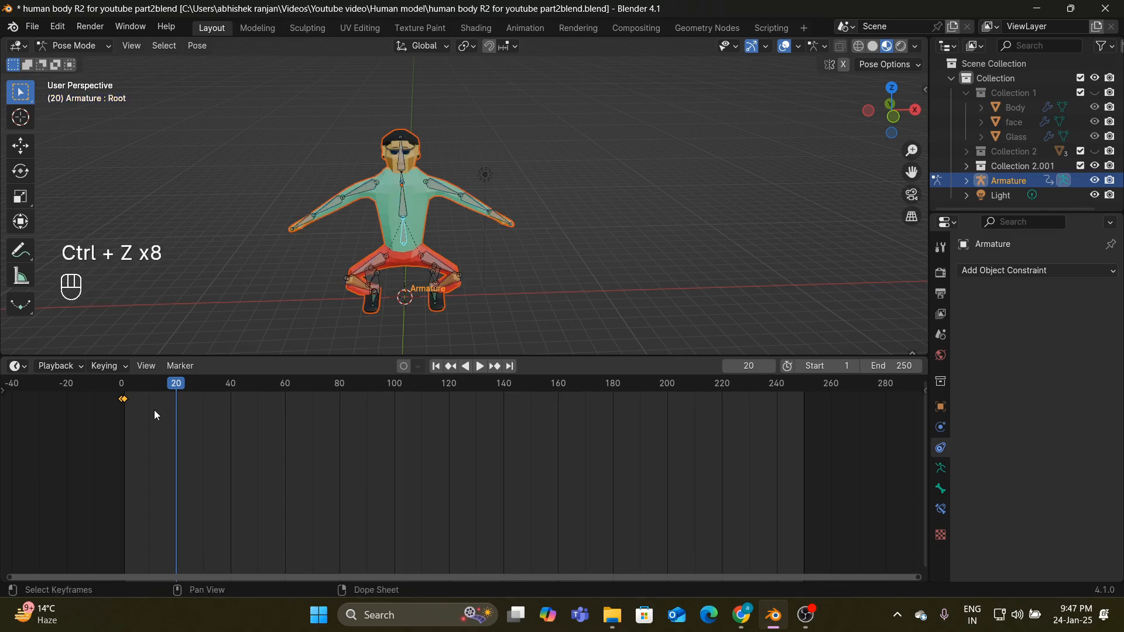
# - Insert a keyframe for the Root bone's squat at frame 20 and advance the current frame to 40
pyautogui.press('i')
pyautogui.click(259, 381)
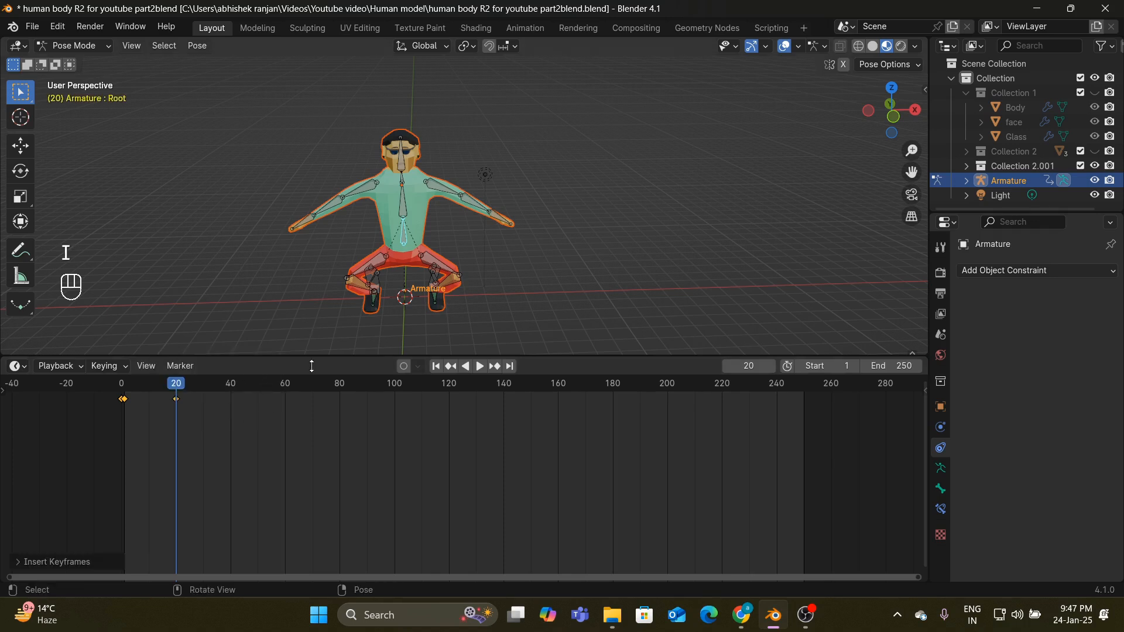
pyautogui.moveTo(182, 385); pyautogui.dragTo(232, 388)
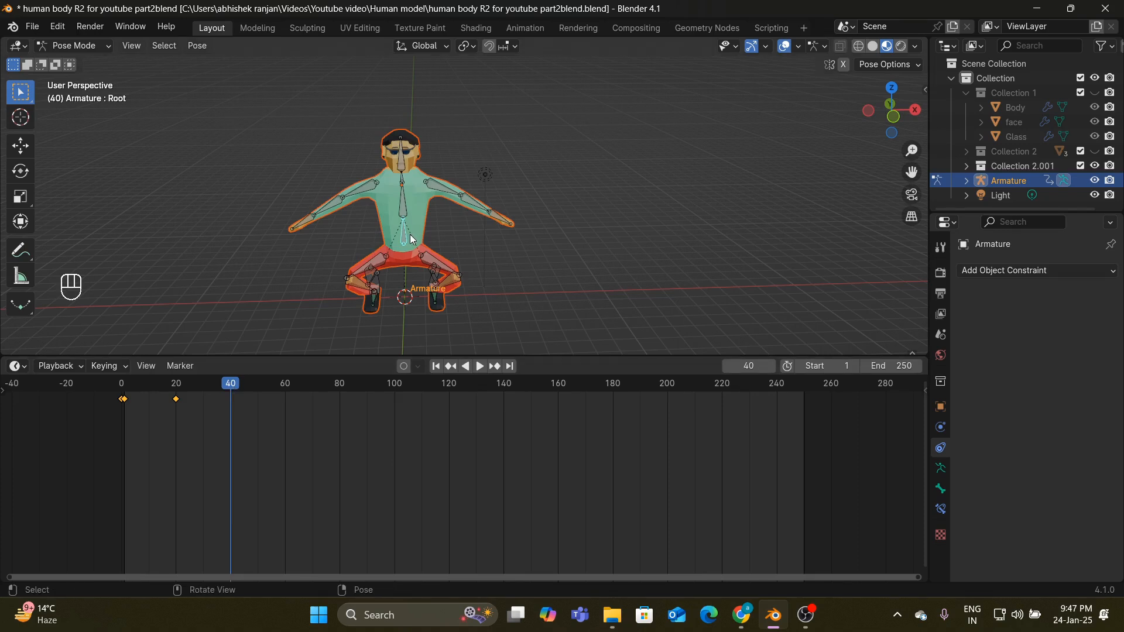
# - Clear the rotation and location of all bones and insert a keyframe for the standing pose at frame 40
pyautogui.press('a')
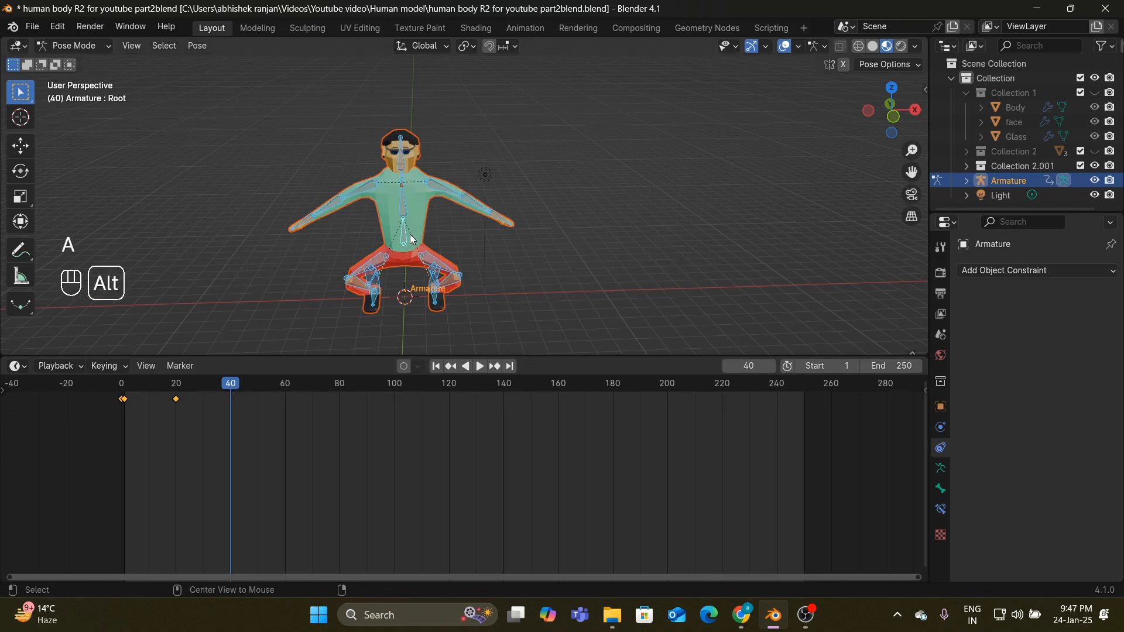
pyautogui.hotkey('alt', 'r')
pyautogui.hotkey('alt', 'g')
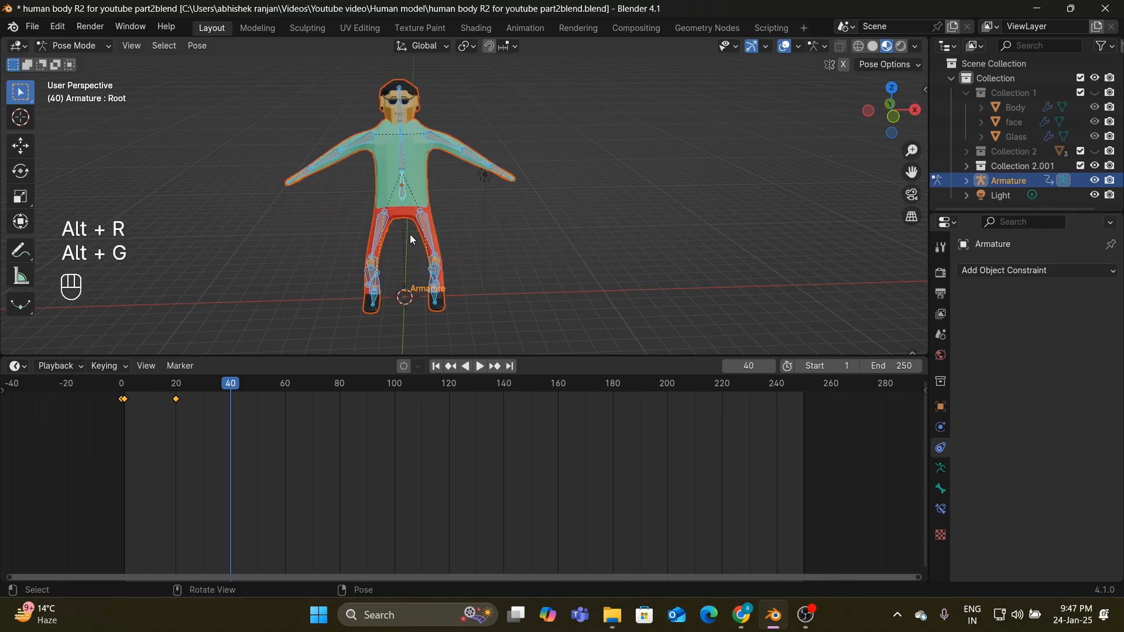
pyautogui.press('i')
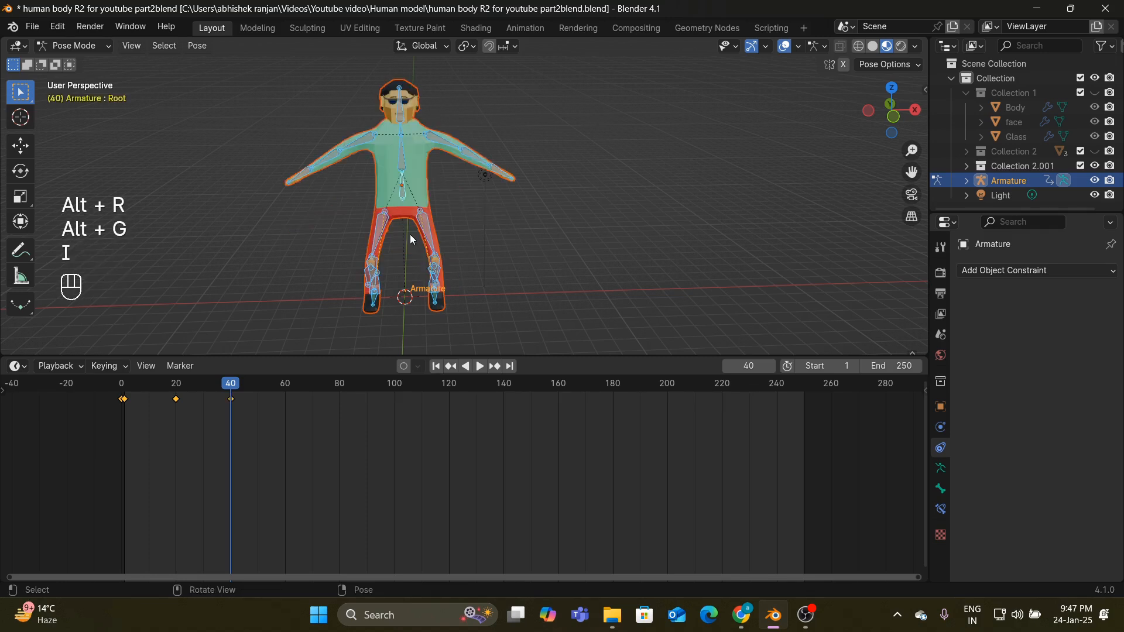
# - Play the animation from the first frame to review the squat and the return to standing
pyautogui.click(436, 366)
pyautogui.press('space')
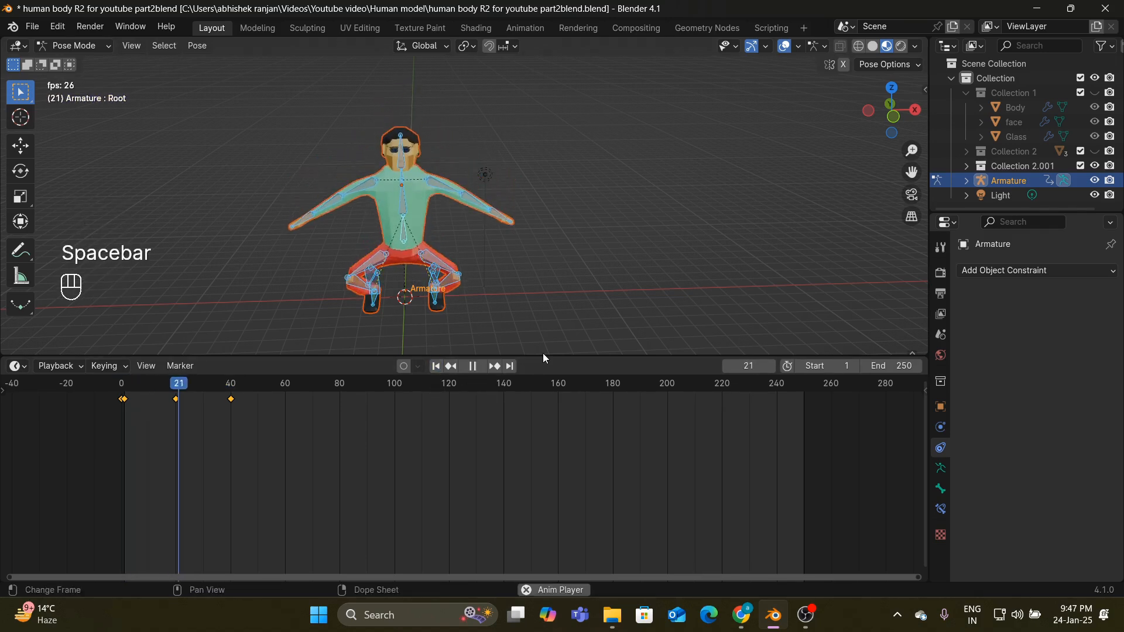
pyautogui.press('space')
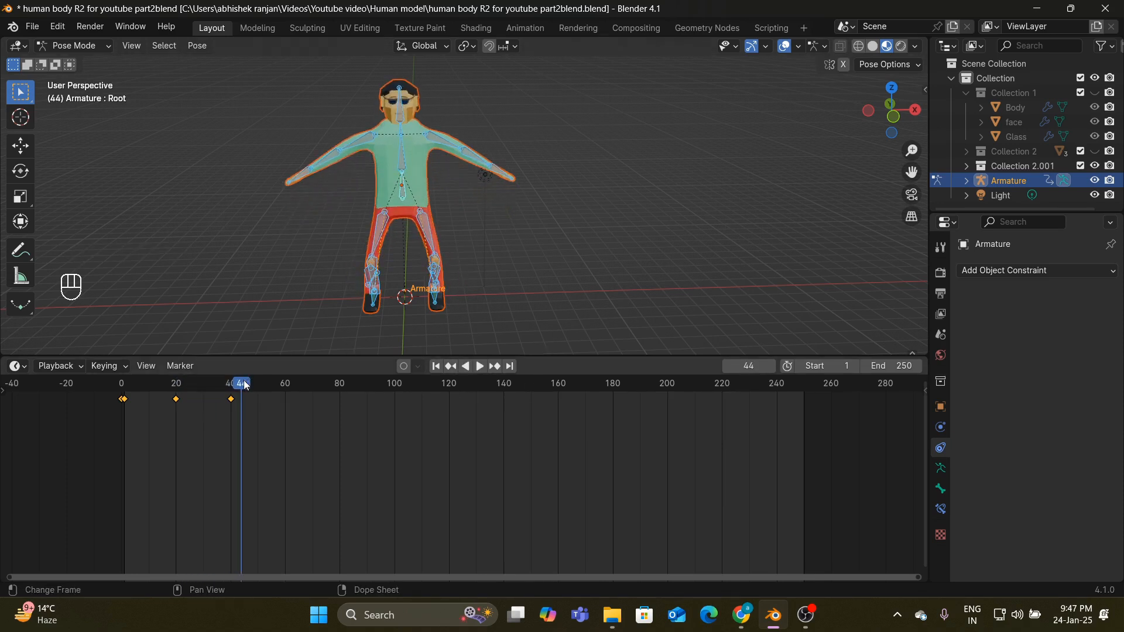
# - At frame 60, raise the Root bone along Z so the character jumps well above the ground
pyautogui.moveTo(241, 387); pyautogui.dragTo(287, 388)
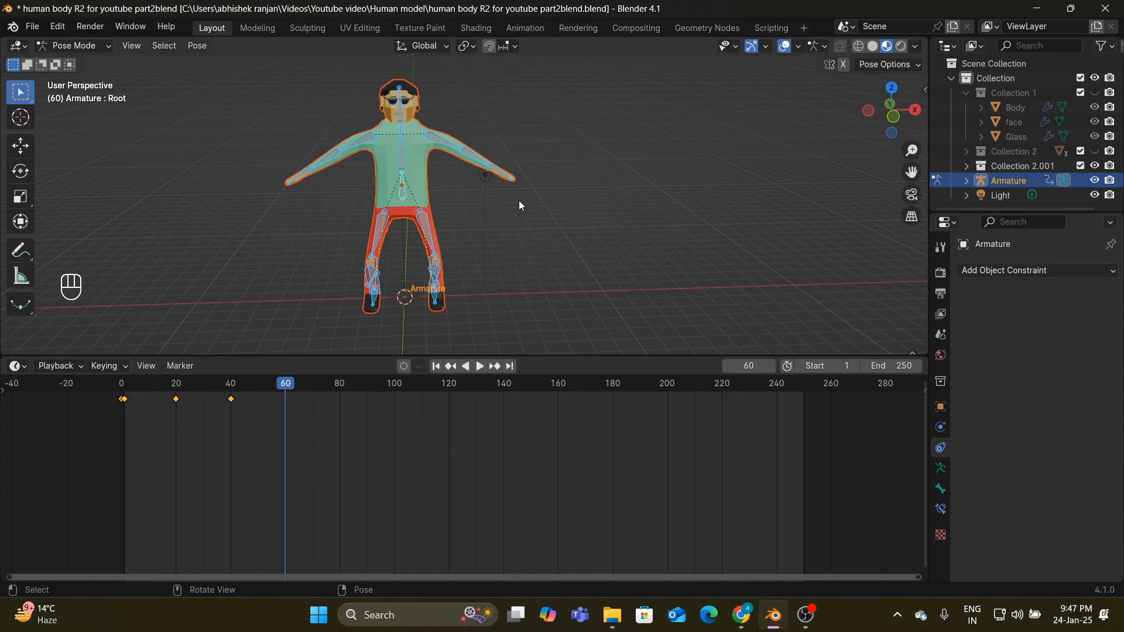
pyautogui.scroll(-2, 519, 200)
pyautogui.scroll(2, 523, 204)
pyautogui.click(402, 187)
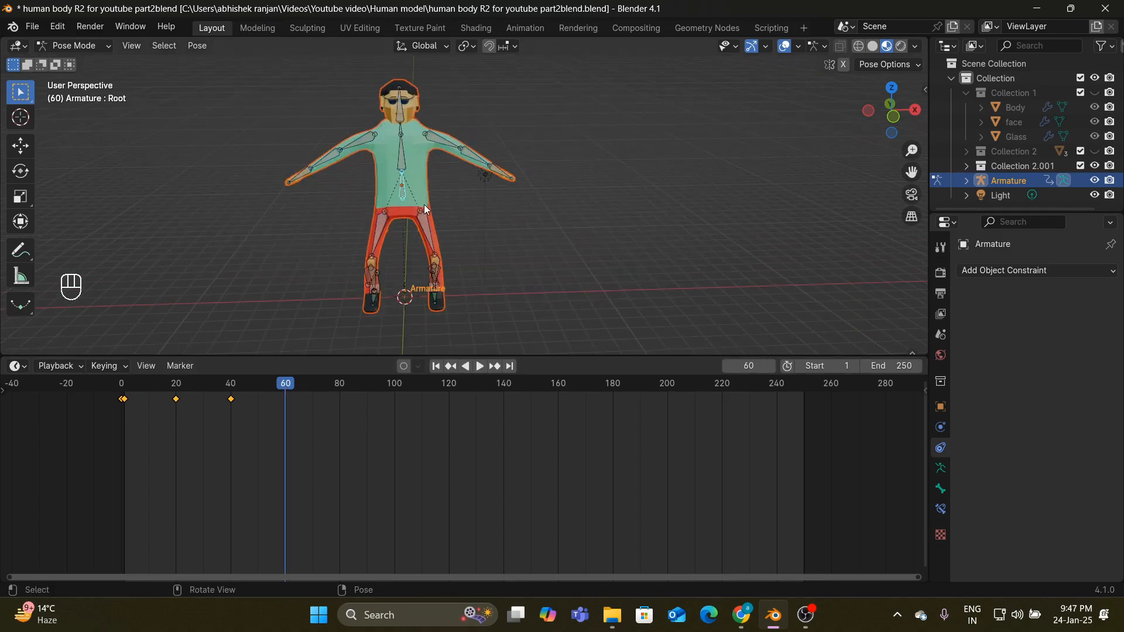
pyautogui.press('g')
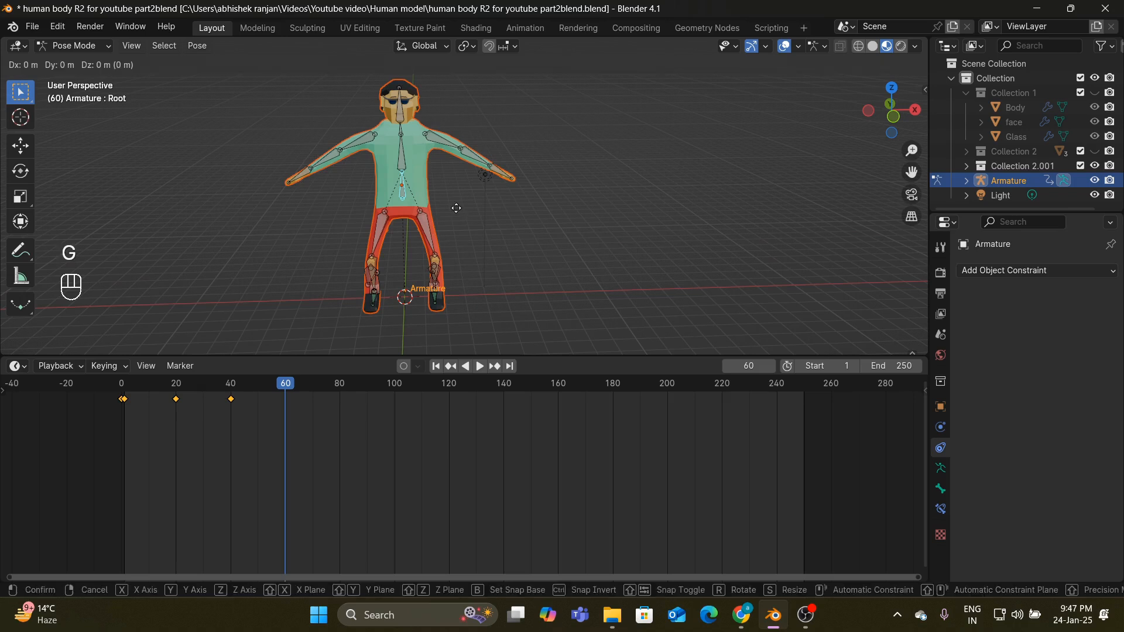
pyautogui.press('z')
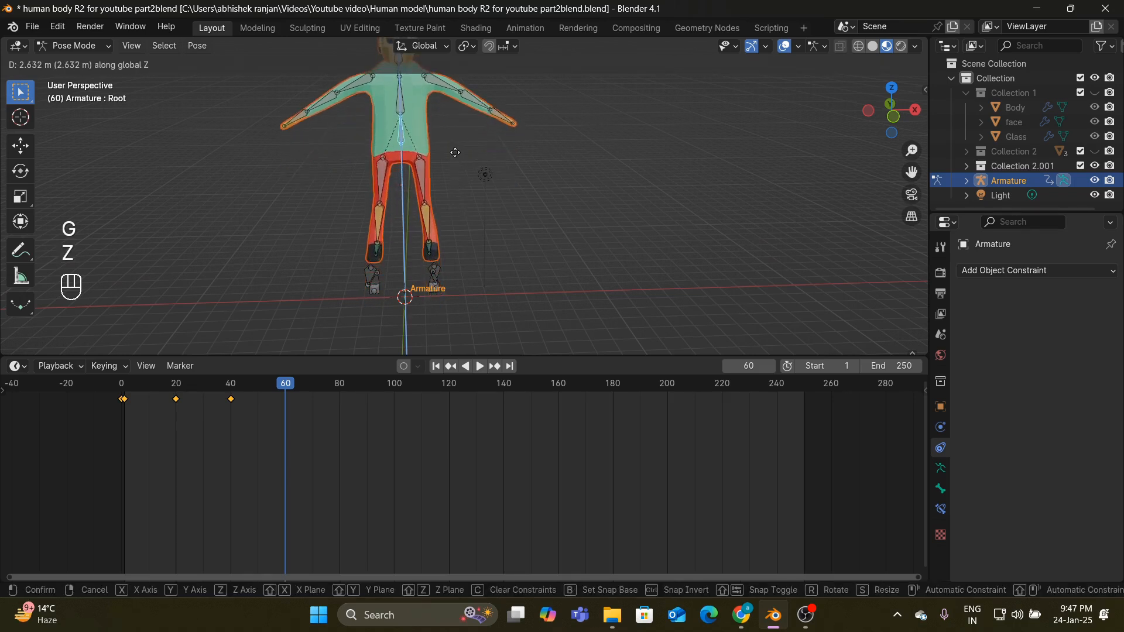
pyautogui.click(461, 146)
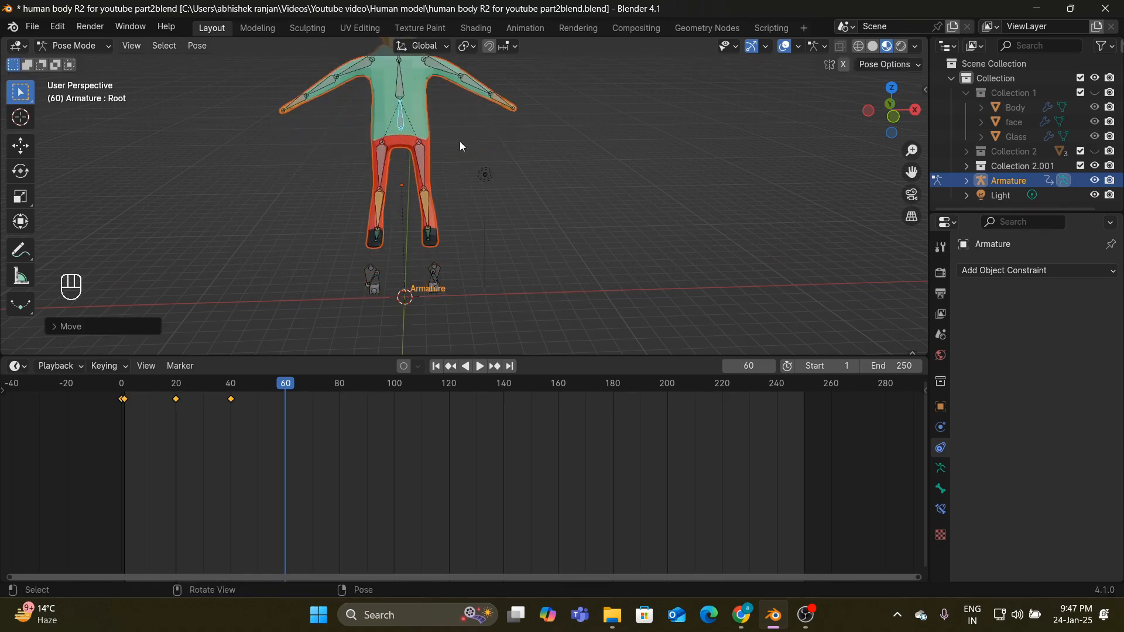
# - Insert a keyframe for the raised Root bone at frame 60
pyautogui.scroll(-3, 468, 152)
pyautogui.moveTo(611, 205)
pyautogui.mouseDown(button='middle')
pyautogui.moveTo(588, 208)
pyautogui.moveTo(621, 212)
pyautogui.moveTo(612, 203)
pyautogui.mouseUp(button='middle')
pyautogui.scroll(3, 591, 208)
pyautogui.scroll(2, 621, 212)
pyautogui.scroll(-2, 619, 205)
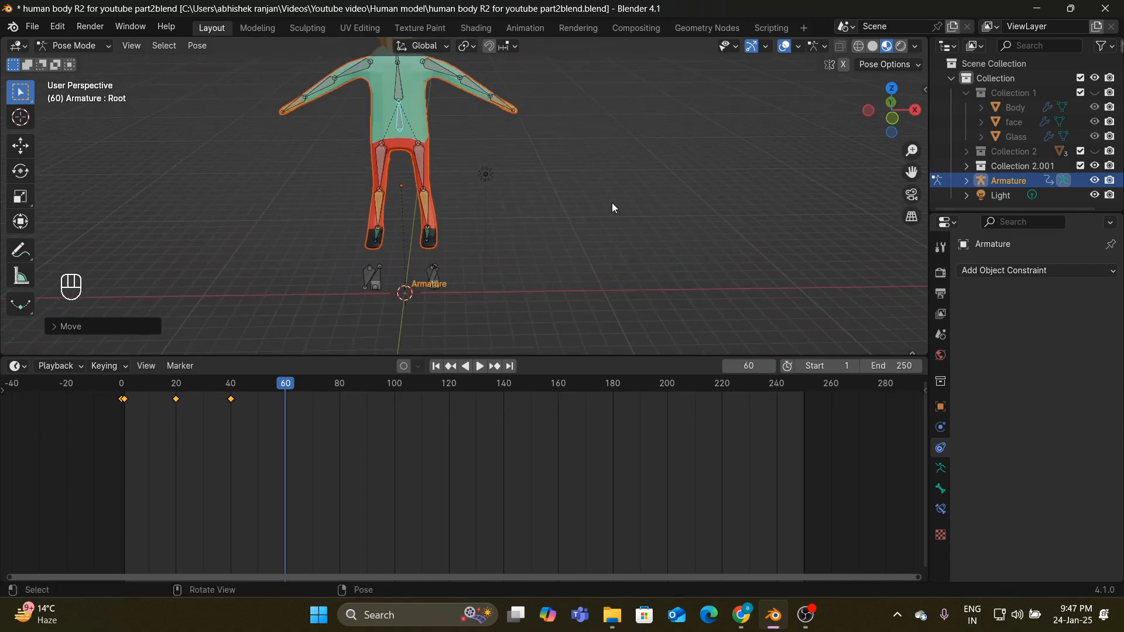
pyautogui.scroll(-3, 612, 203)
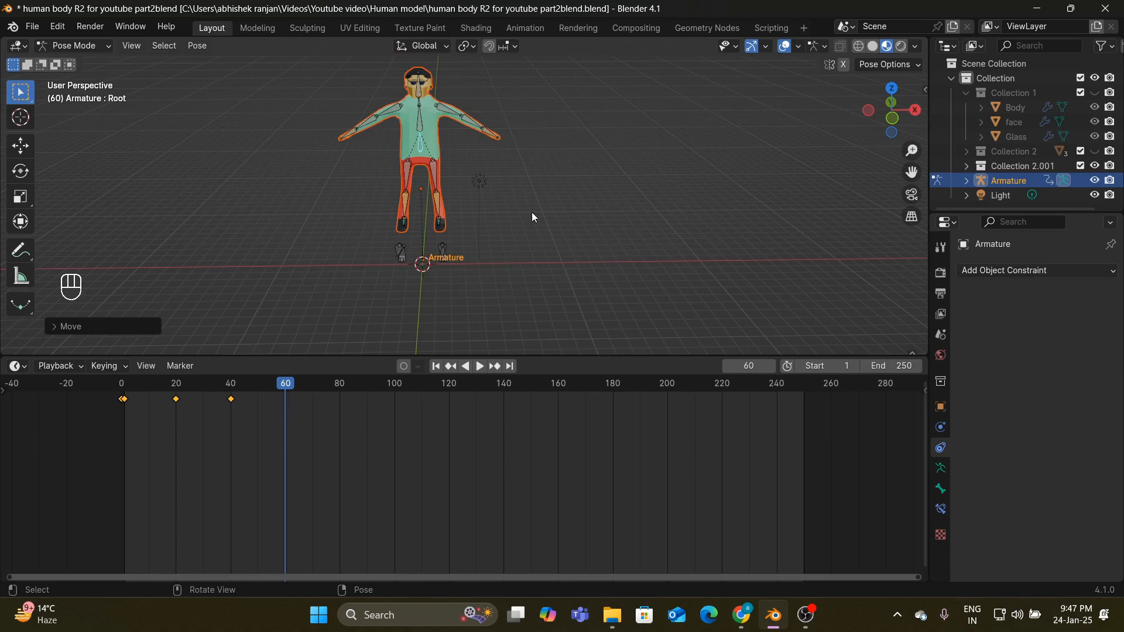
pyautogui.press('i')
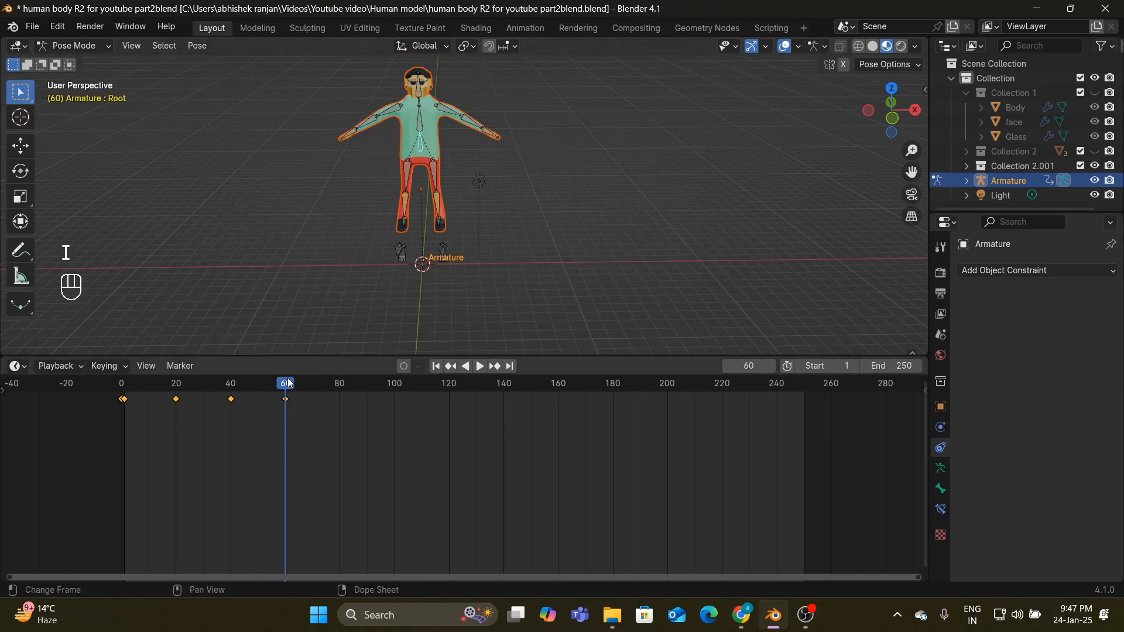
# - At frame 80, lower the Root bone along Z to bring the character's feet back to the ground
pyautogui.press('space')
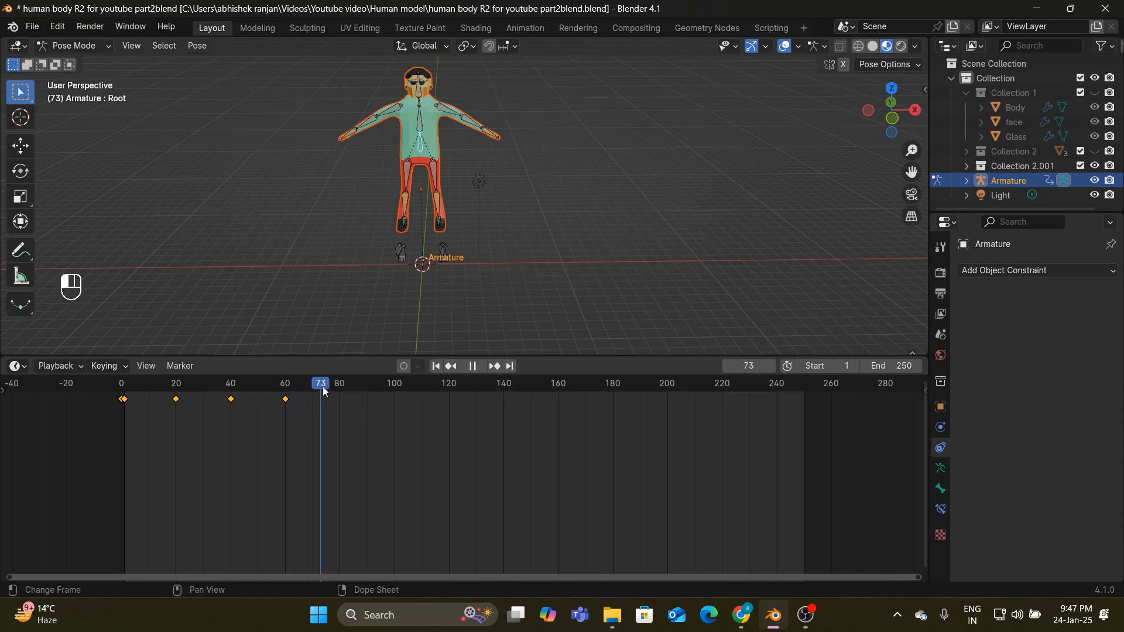
pyautogui.moveTo(340, 391); pyautogui.dragTo(341, 391)
pyautogui.scroll(-1, 574, 172)
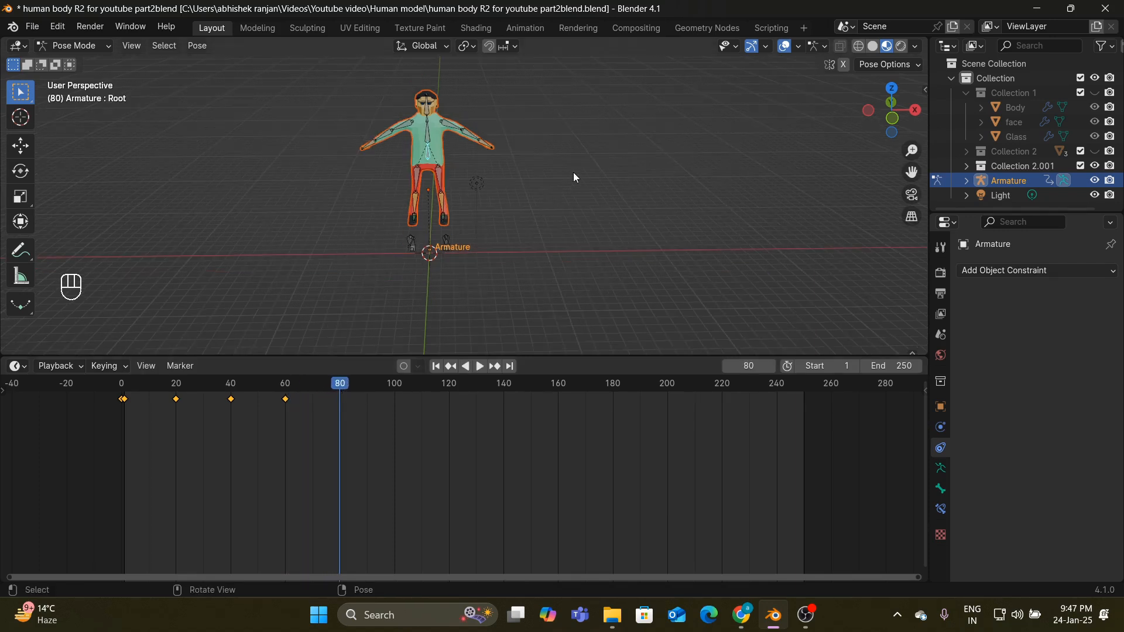
pyautogui.press('g')
pyautogui.press('z')
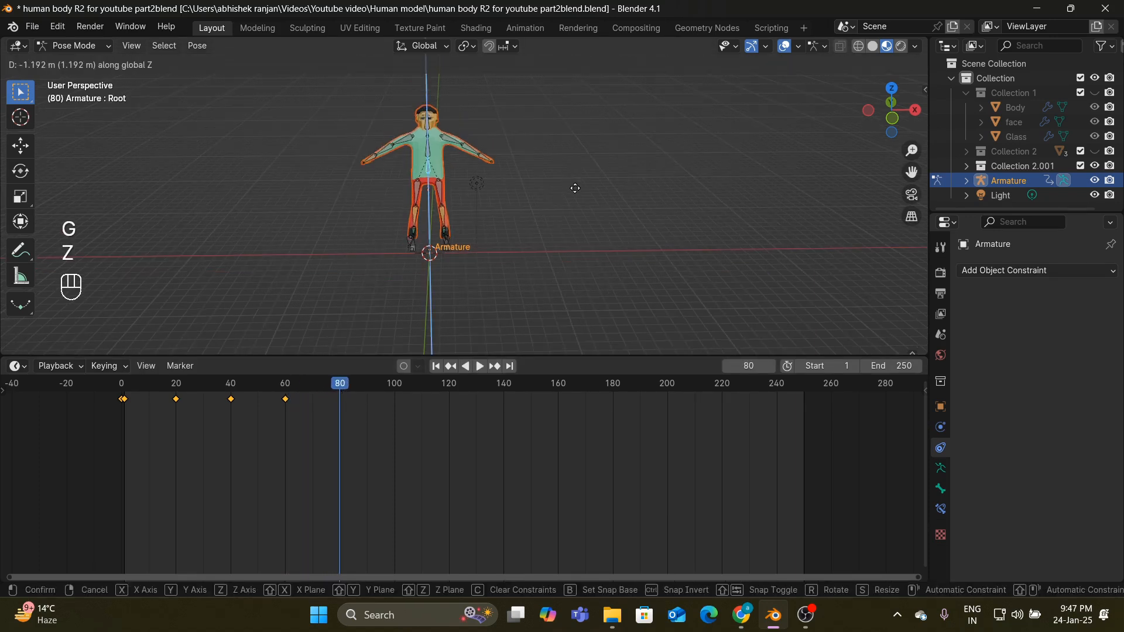
pyautogui.click(576, 199)
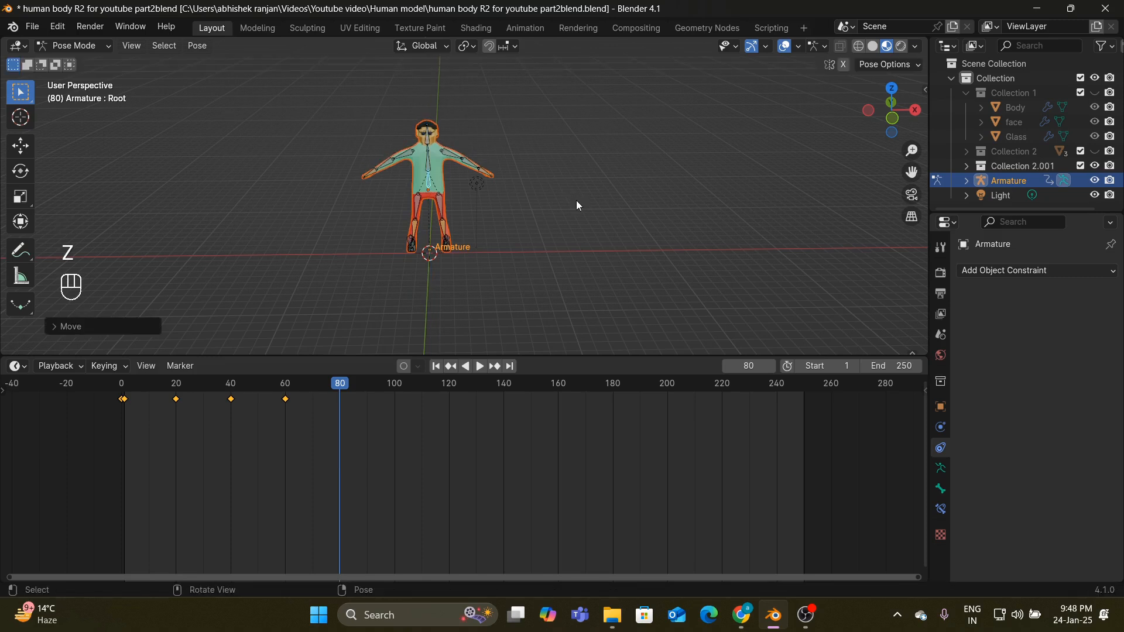
# - Insert a keyframe for the lowered Root bone at frame 80 and play the animation from the first frame
pyautogui.press('i')
pyautogui.click(435, 365)
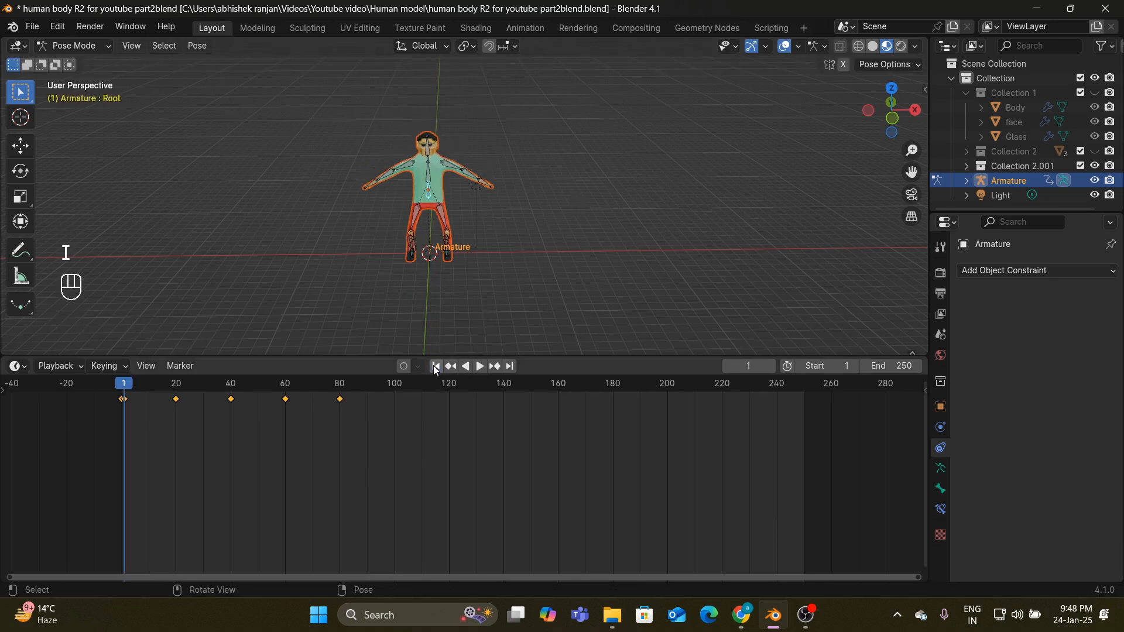
pyautogui.press('space')
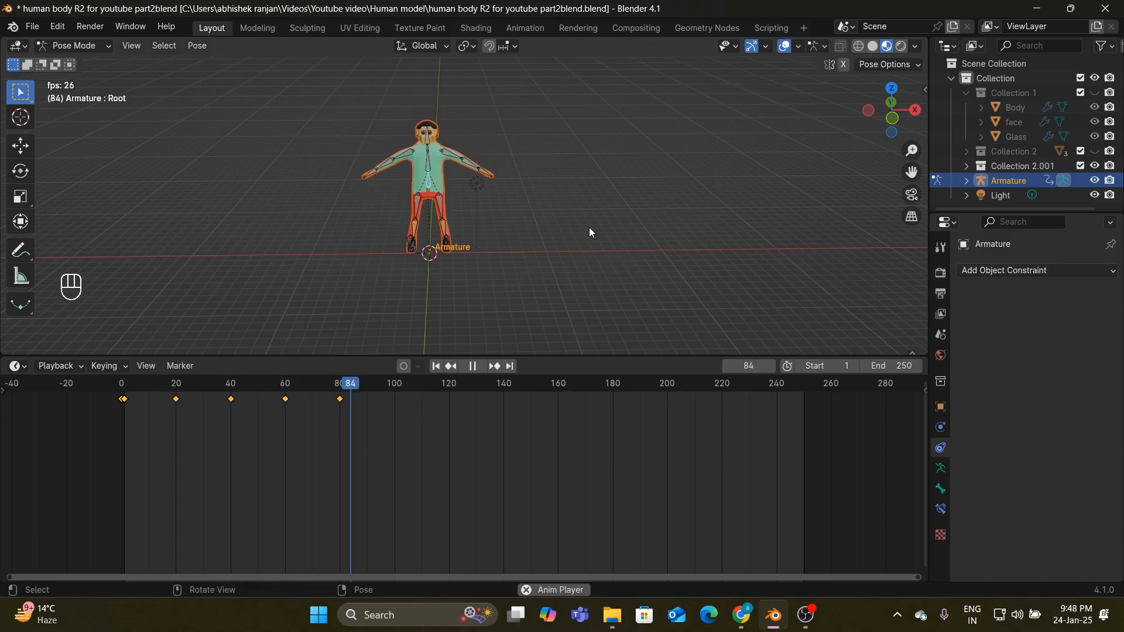
# - At frame 100, rotate the Root bone about 36° around global X so the character bends forward, and insert a keyframe
pyautogui.press('space')
pyautogui.scroll(2, 530, 225)
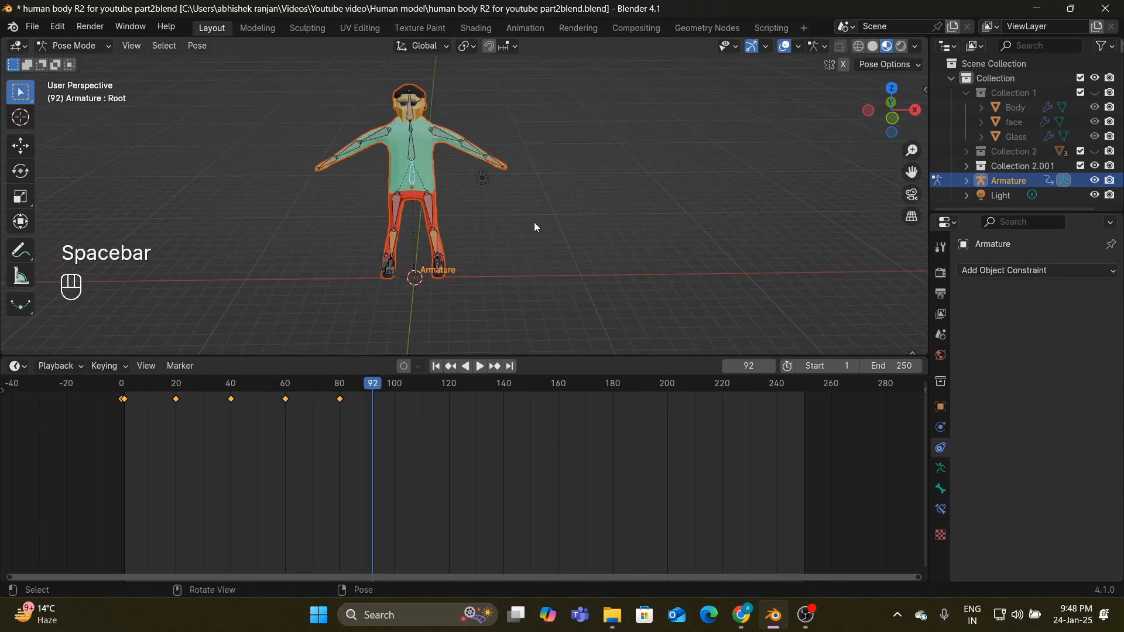
pyautogui.scroll(2, 534, 223)
pyautogui.moveTo(555, 220); pyautogui.dragTo(599, 277, button='middle')
pyautogui.press('space')
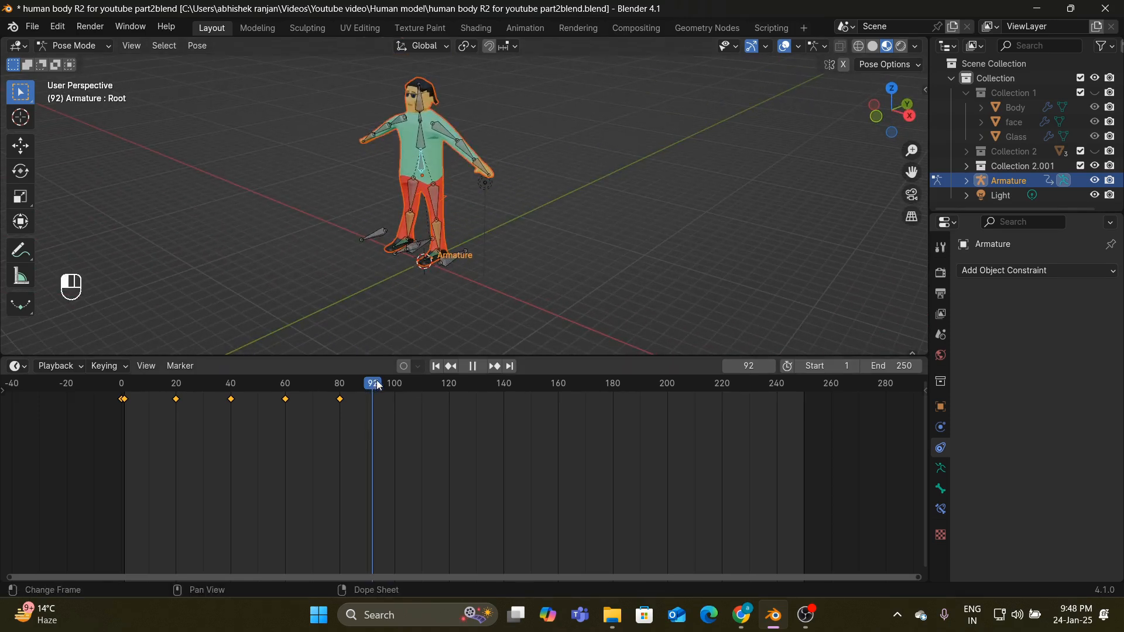
pyautogui.moveTo(395, 388); pyautogui.dragTo(395, 388)
pyautogui.click(395, 388)
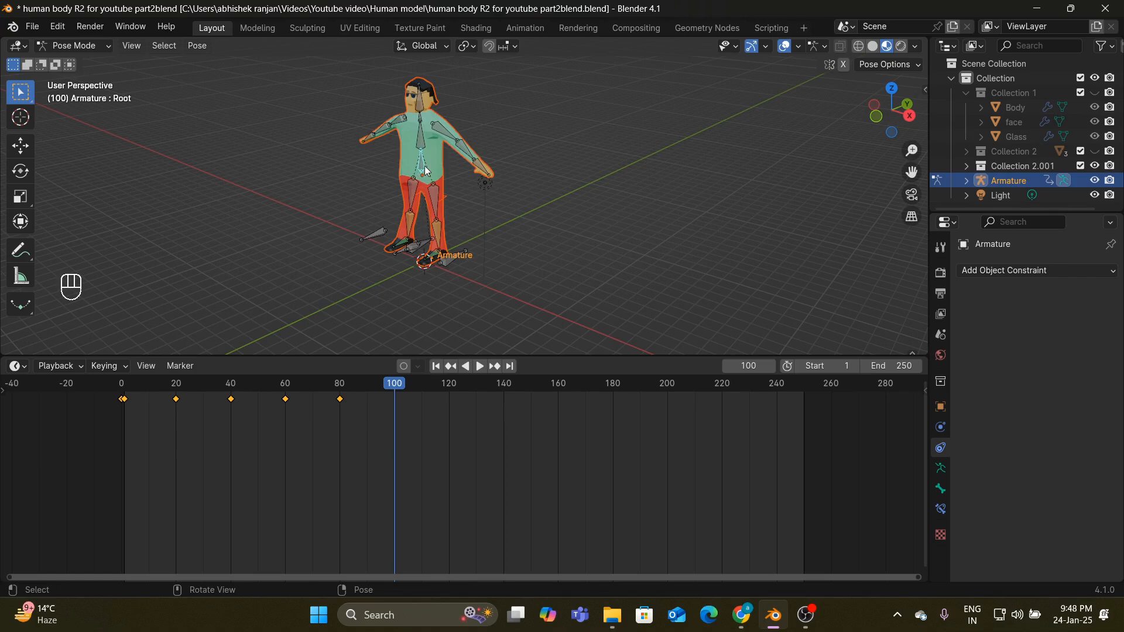
pyautogui.press('r')
pyautogui.press('x')
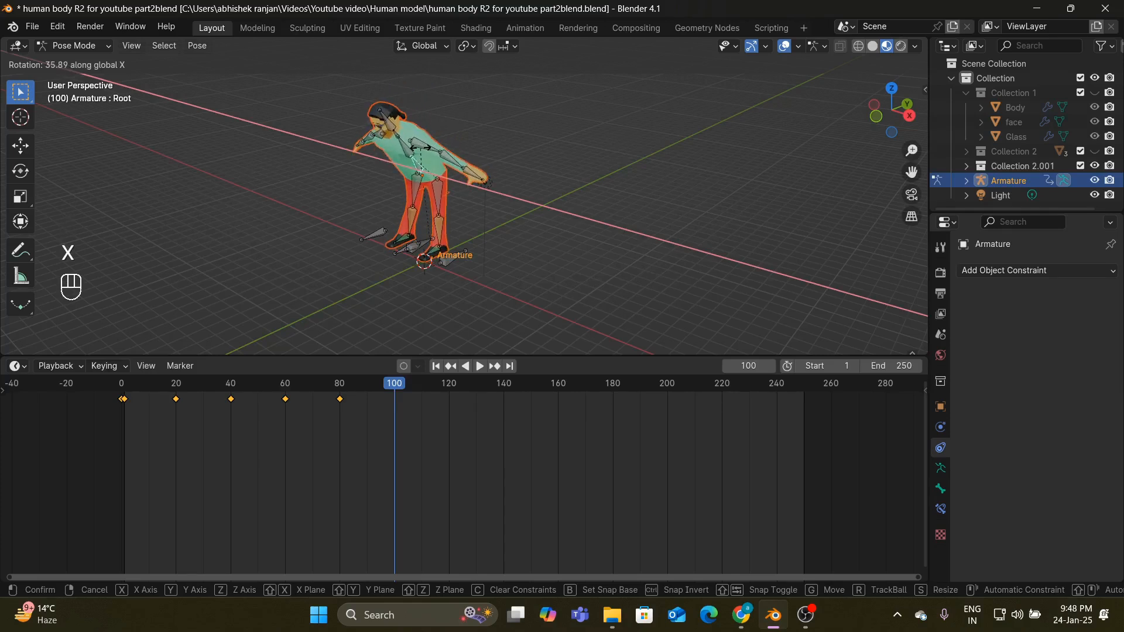
pyautogui.click(606, 296)
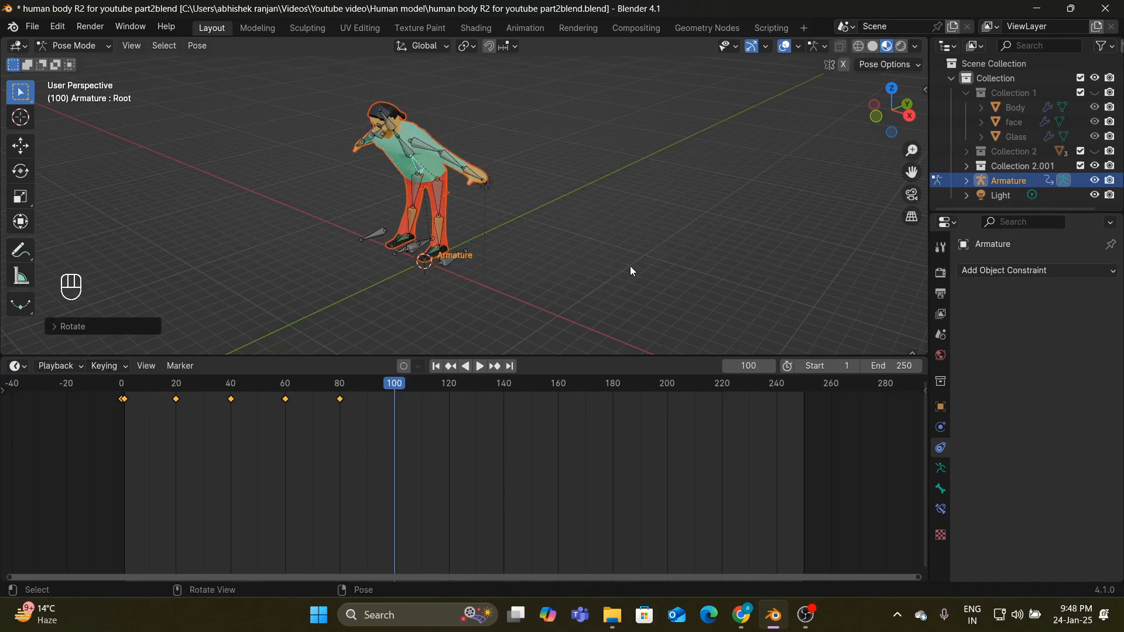
pyautogui.press('i')
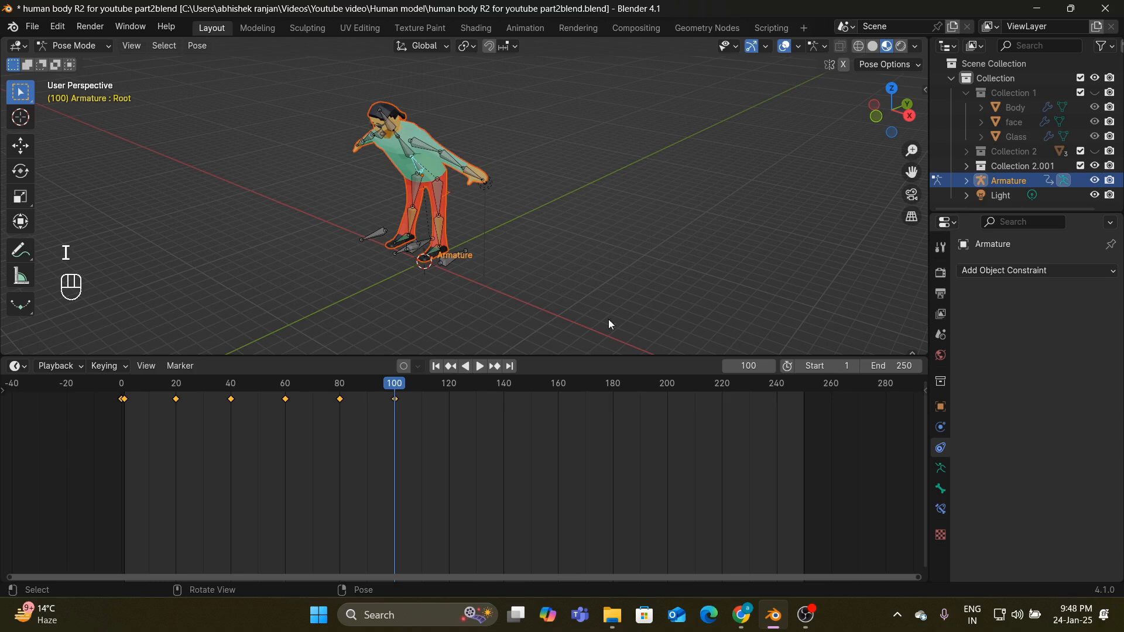
# - At frame 120, clear the rotation and location of all bones and insert a keyframe for the rest pose
pyautogui.press('space')
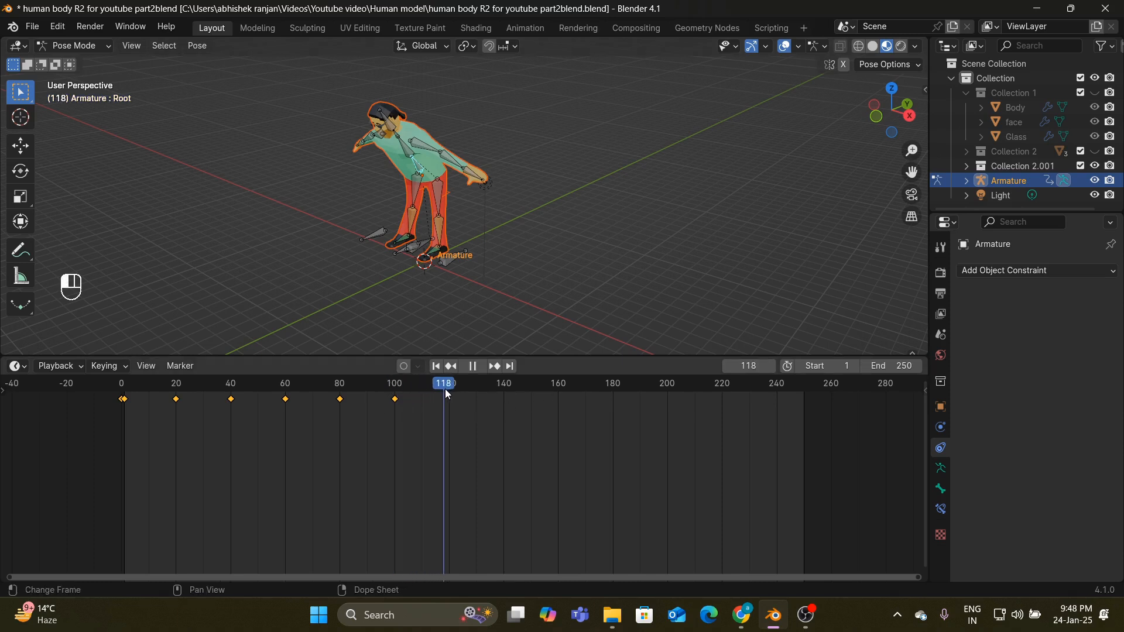
pyautogui.click(449, 389)
pyautogui.press('a')
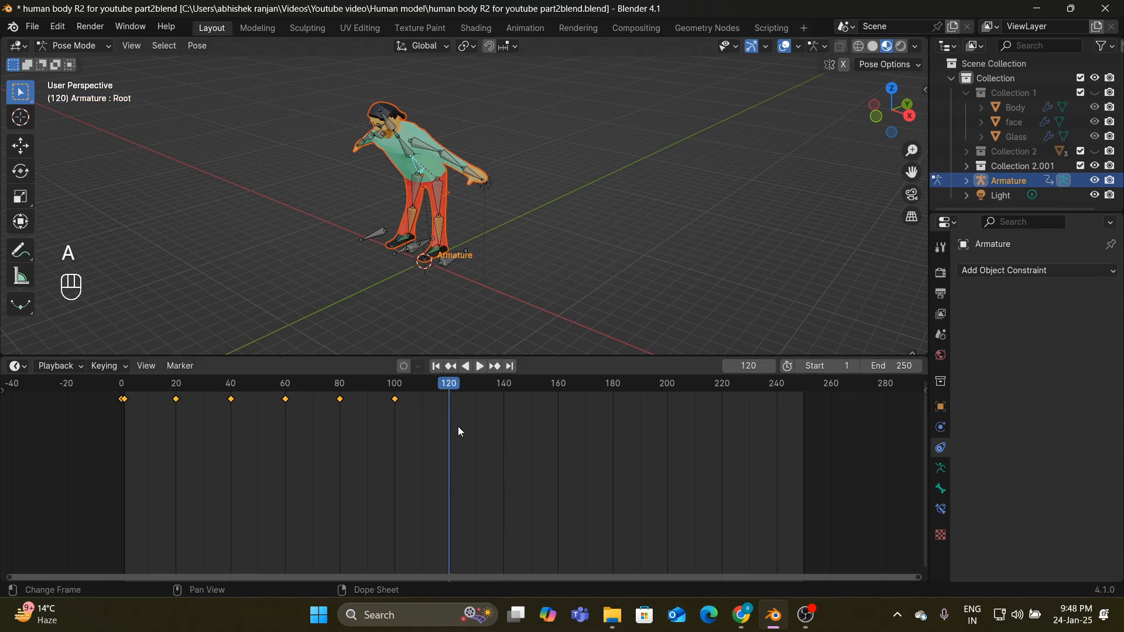
pyautogui.hotkey('alt', 'r')
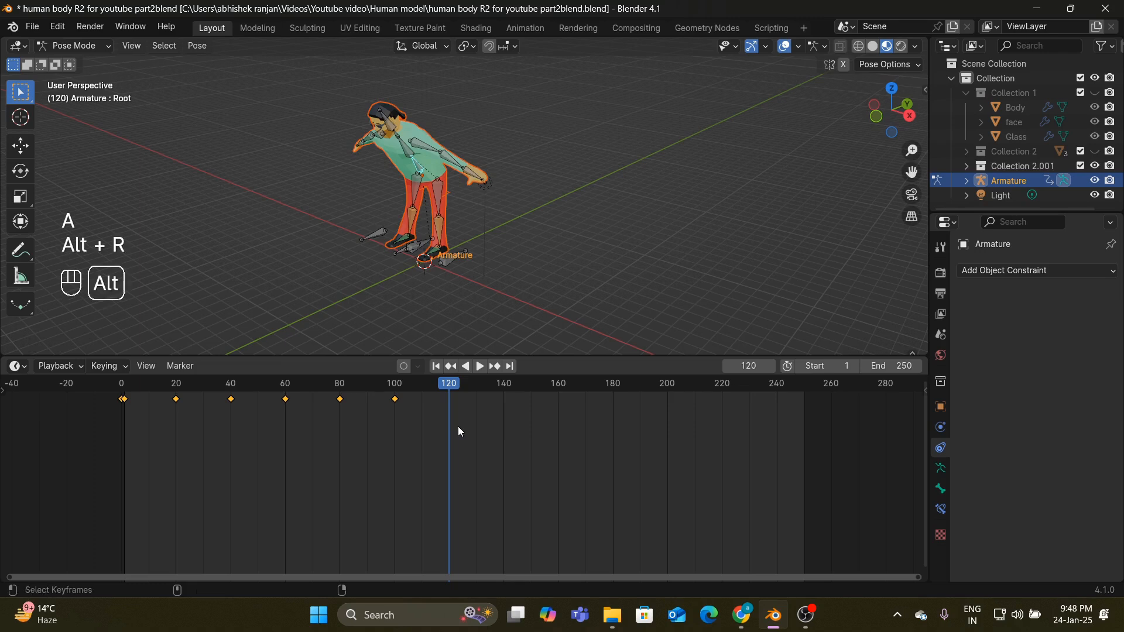
pyautogui.hotkey('alt', 'g')
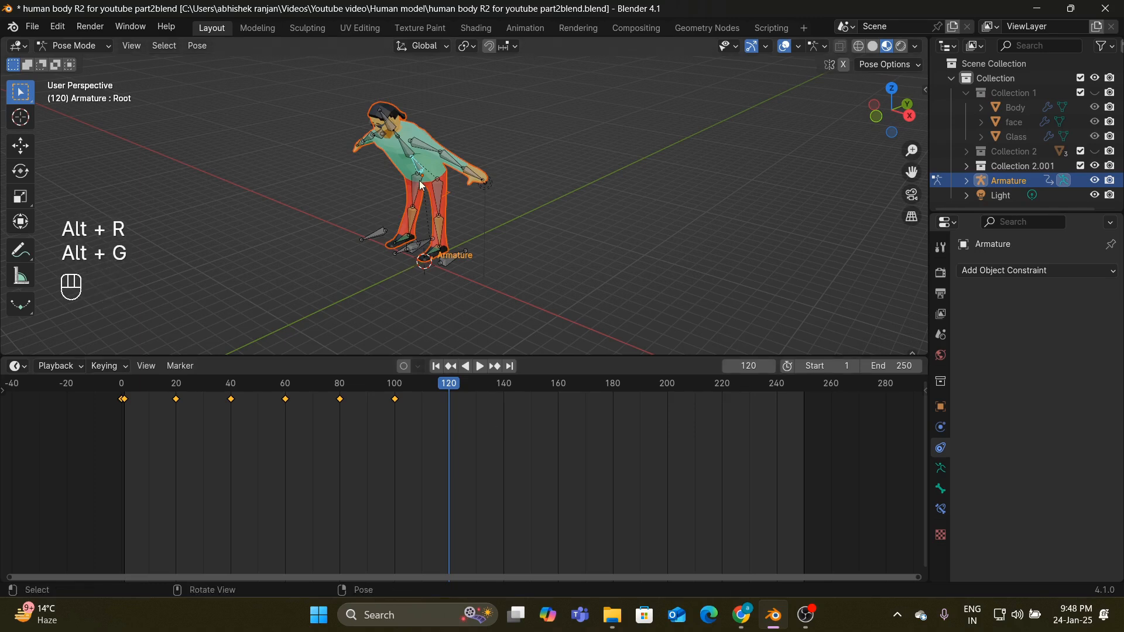
pyautogui.press('a')
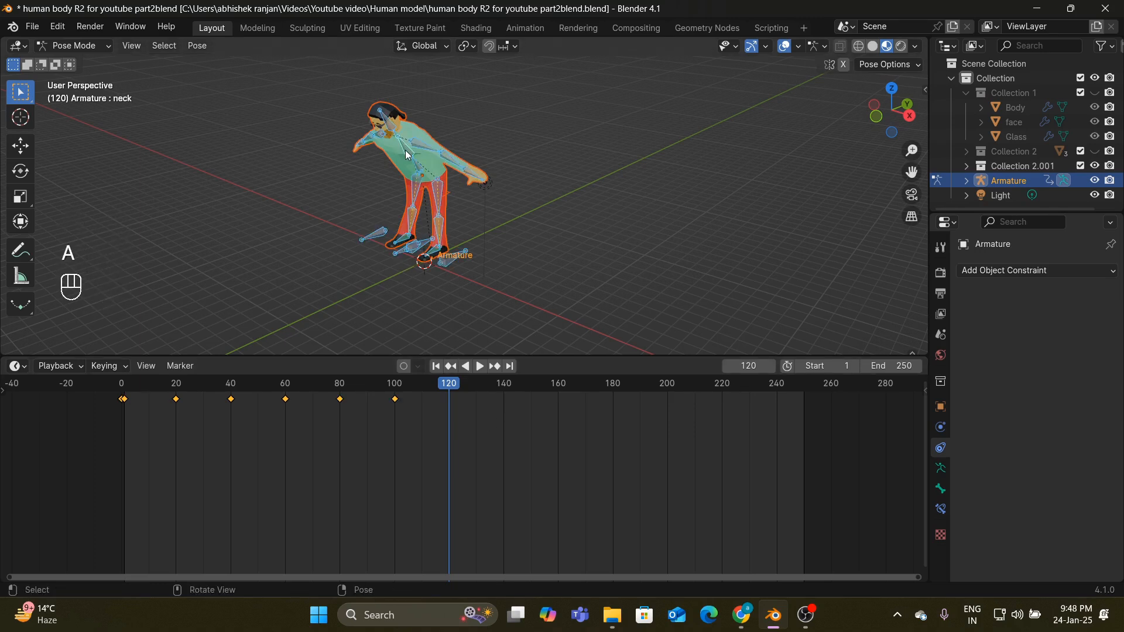
pyautogui.hotkey('alt', 'r')
pyautogui.hotkey('alt', 'g')
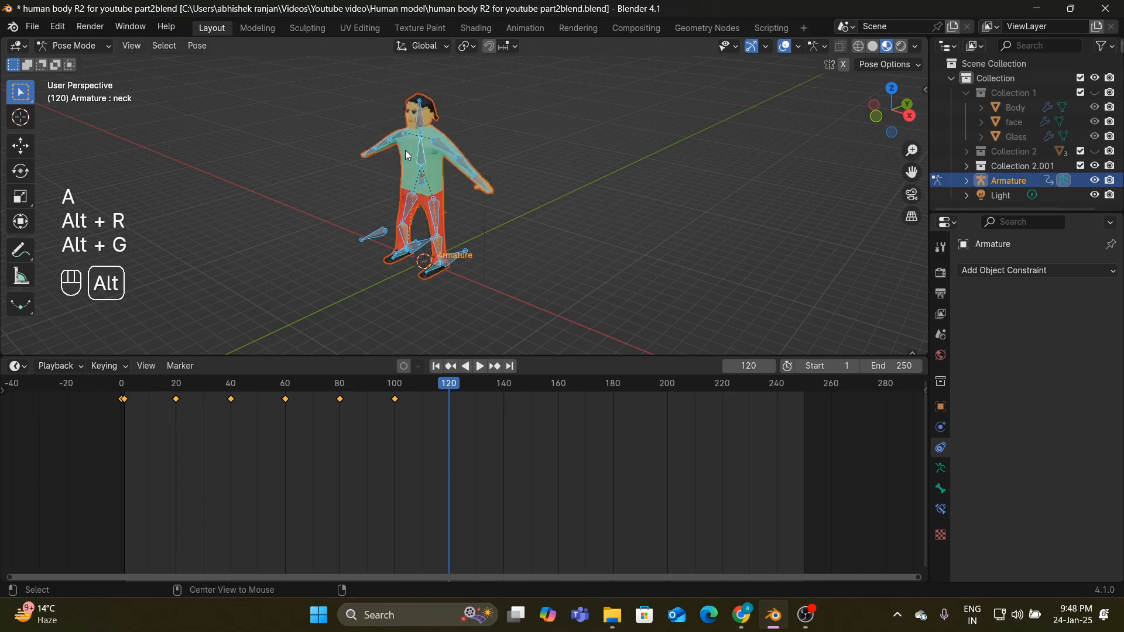
pyautogui.press('i')
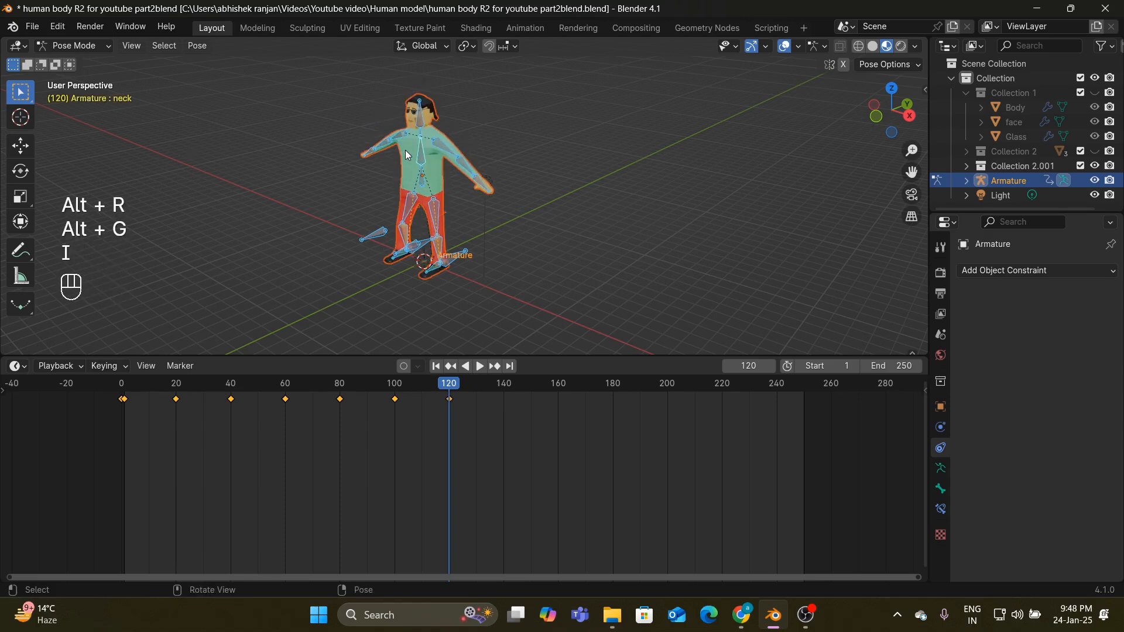
# - Play the animation from the first frame to check the bend and the return to the rest pose
pyautogui.click(436, 366)
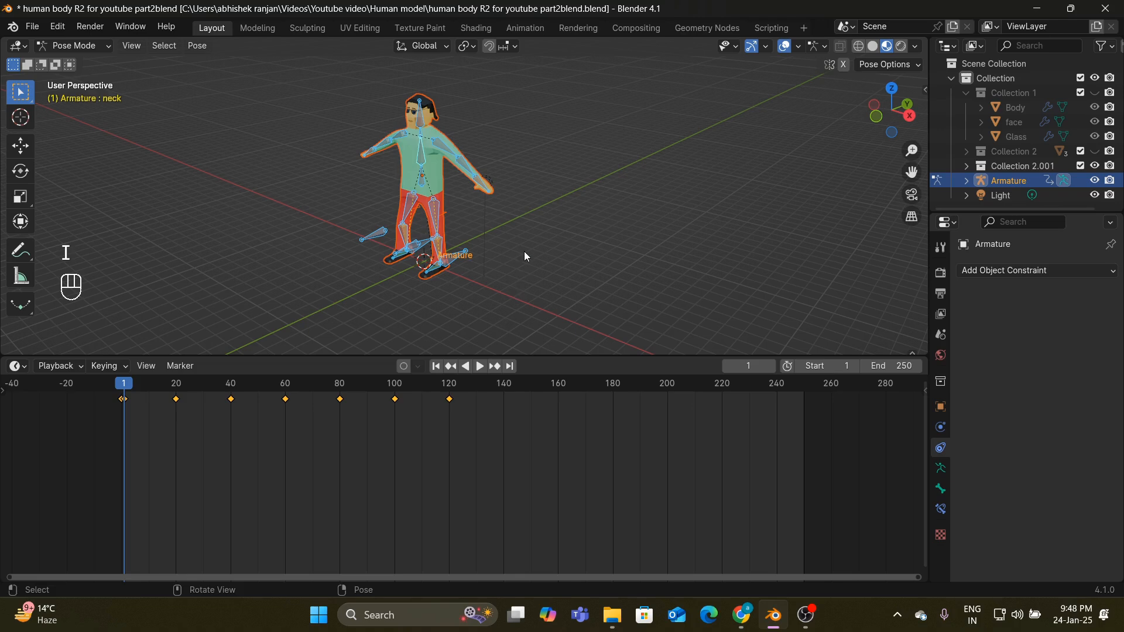
pyautogui.press('space')
pyautogui.moveTo(524, 251); pyautogui.dragTo(692, 251, button='middle')
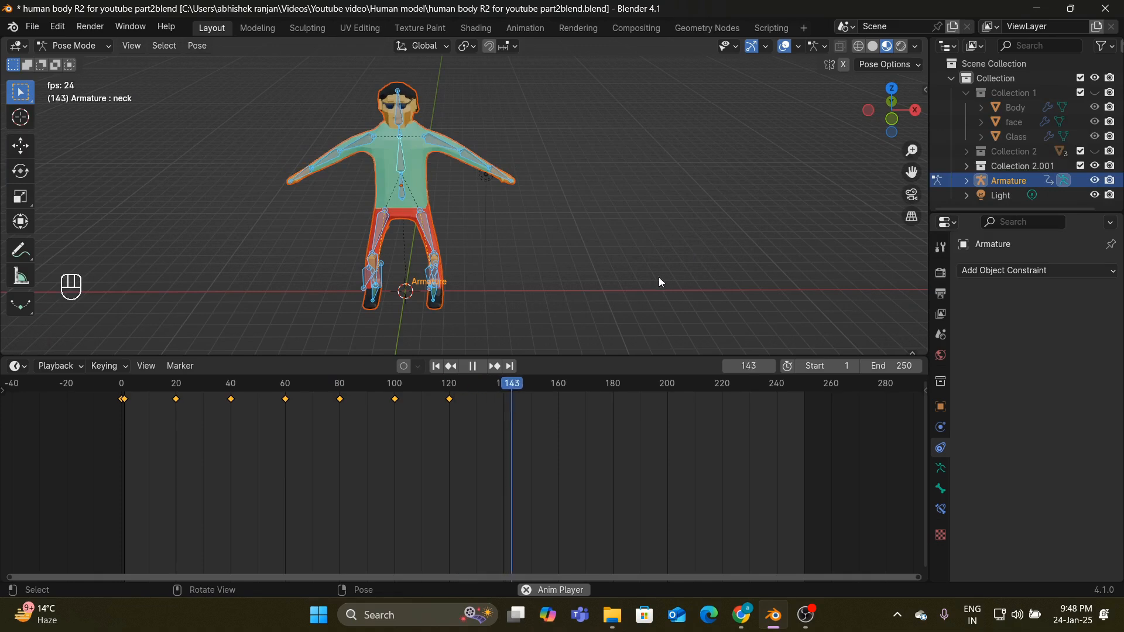
pyautogui.press('space')
pyautogui.moveTo(627, 233); pyautogui.dragTo(529, 199, button='middle')
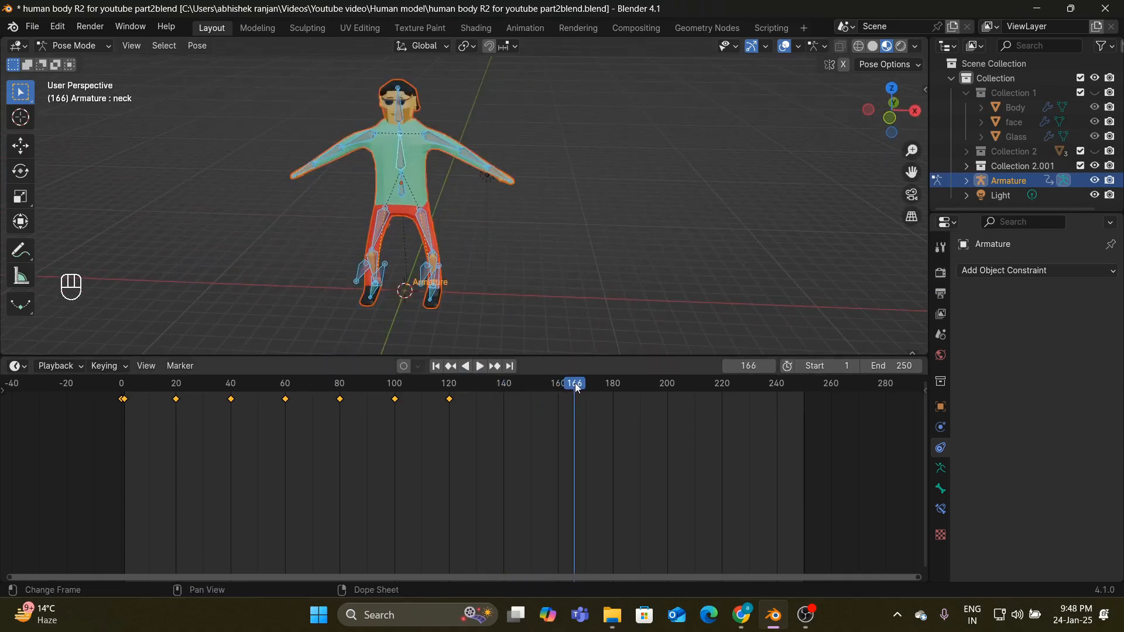
# - At frame 140, rotate the left upper arm bone downward toward the character's body
pyautogui.moveTo(571, 388); pyautogui.dragTo(506, 402)
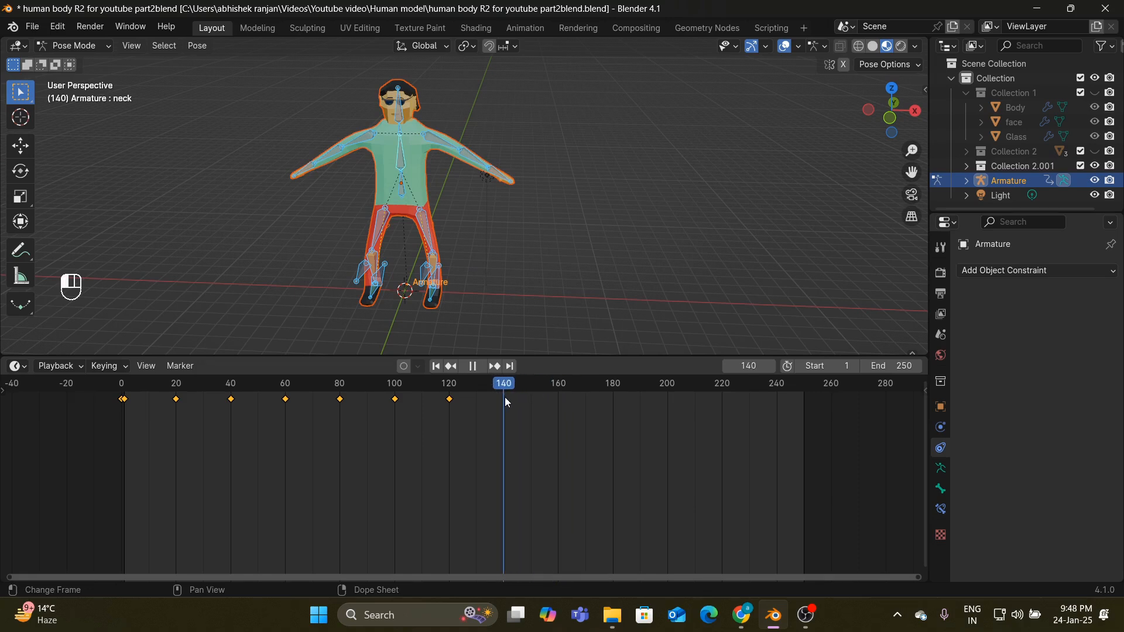
pyautogui.click(434, 137)
pyautogui.moveTo(444, 140); pyautogui.dragTo(549, 142, button='middle')
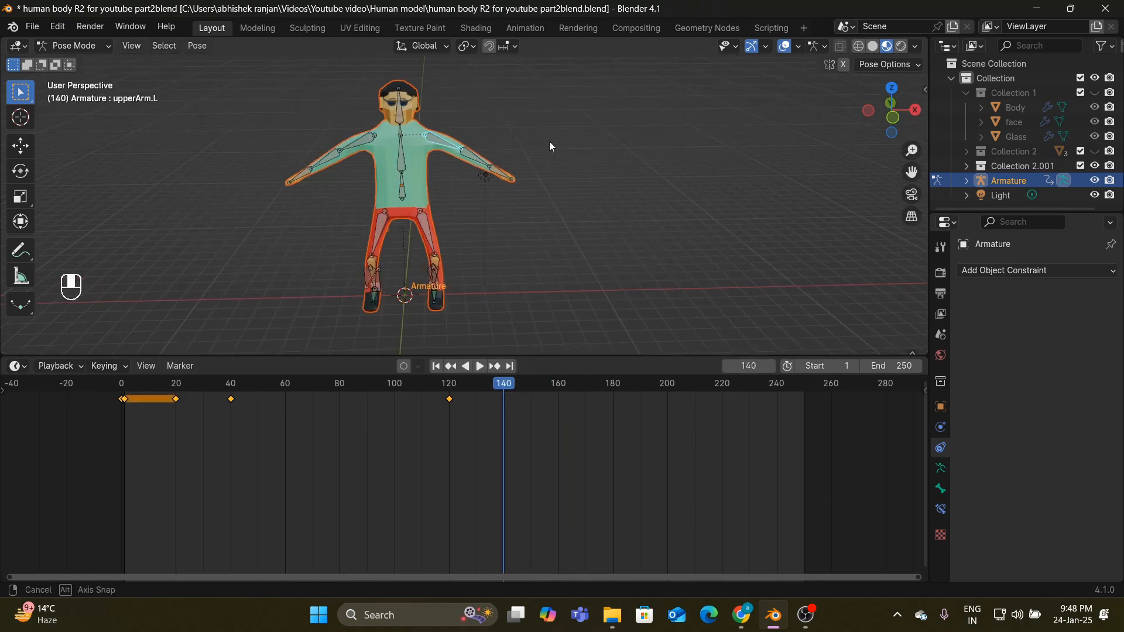
pyautogui.press('r')
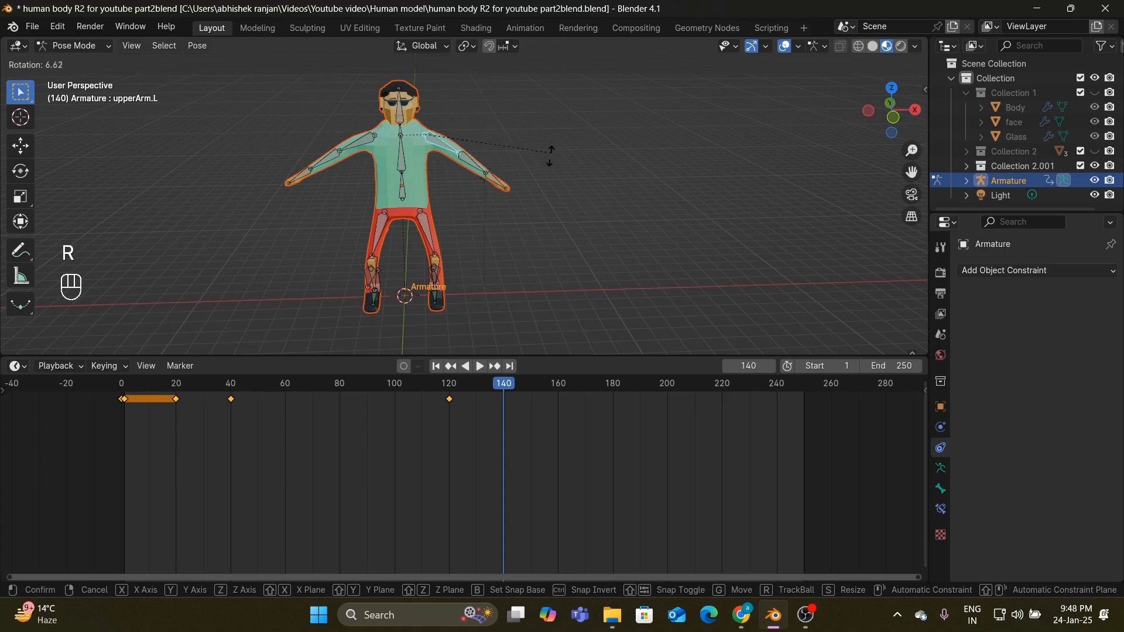
pyautogui.click(509, 185)
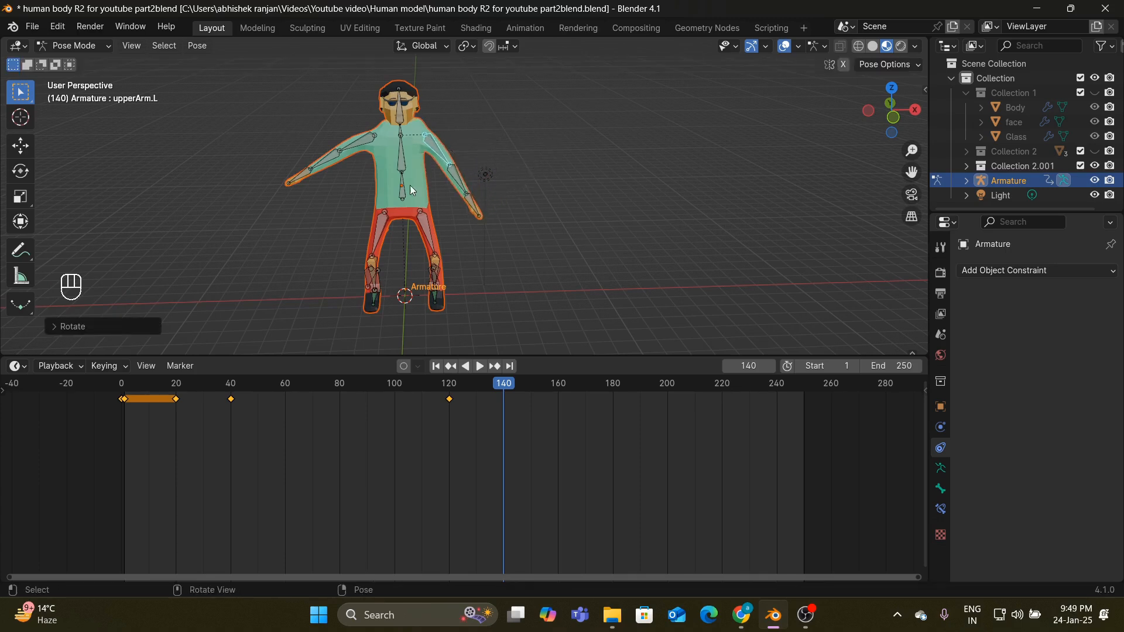
# - Rotate the right upper arm bone around global Z to swing the arm forward
pyautogui.click(359, 139)
pyautogui.moveTo(416, 153); pyautogui.dragTo(638, 173, button='middle')
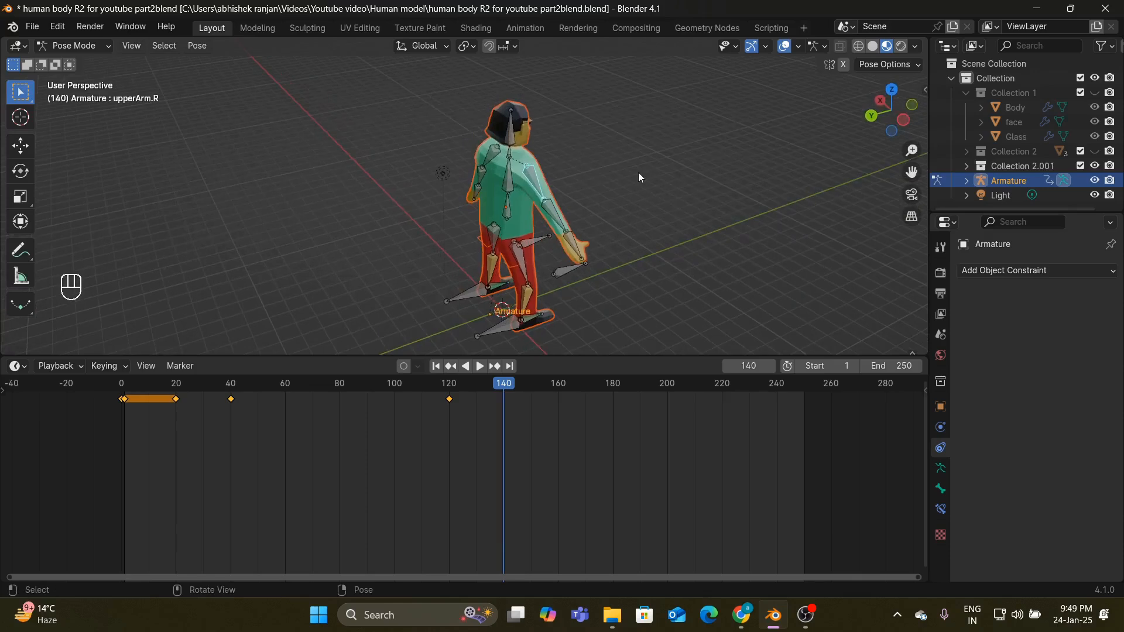
pyautogui.press('r')
pyautogui.press('z')
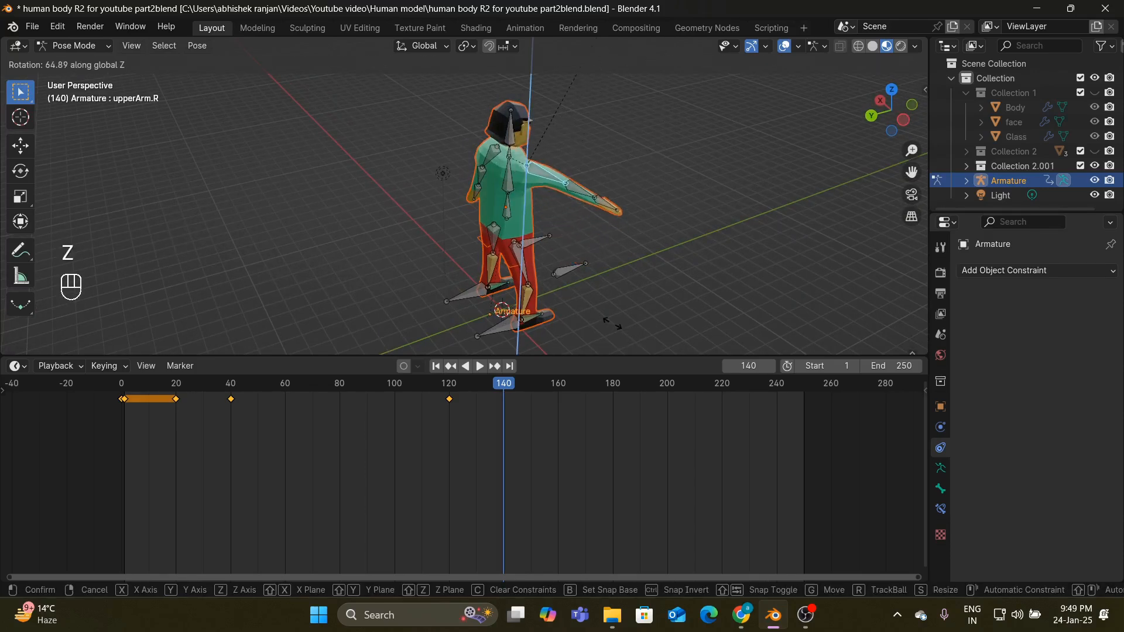
pyautogui.click(638, 268)
# - Rotate the right lower arm bone around global Z to bend the arm at the elbow
pyautogui.moveTo(639, 266); pyautogui.dragTo(578, 261, button='middle')
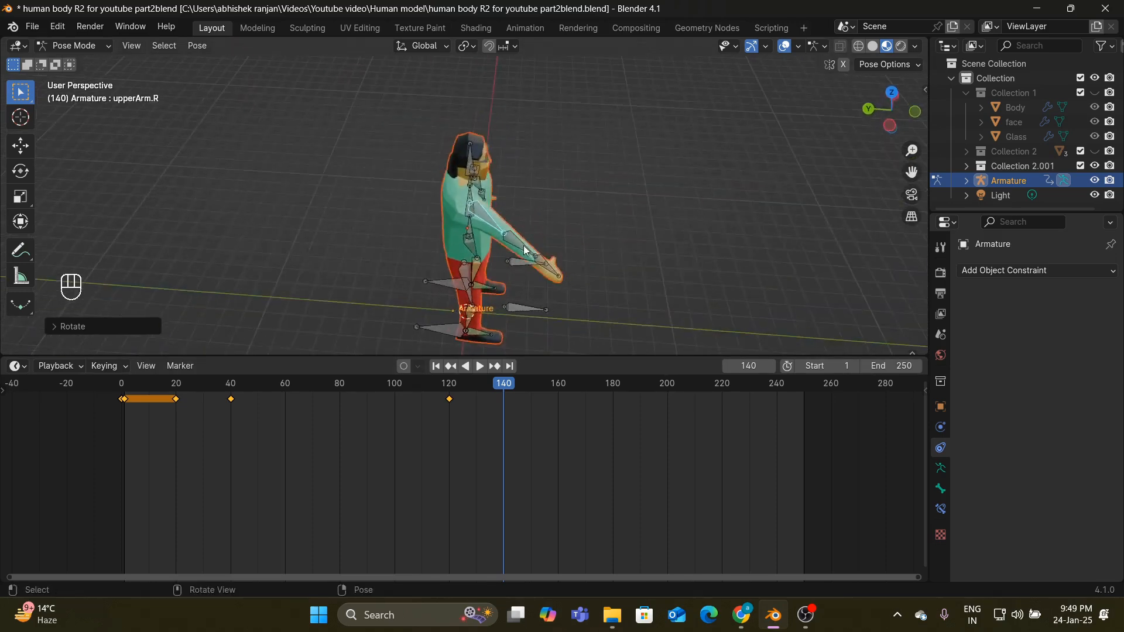
pyautogui.click(579, 265)
pyautogui.press('r')
pyautogui.press('z')
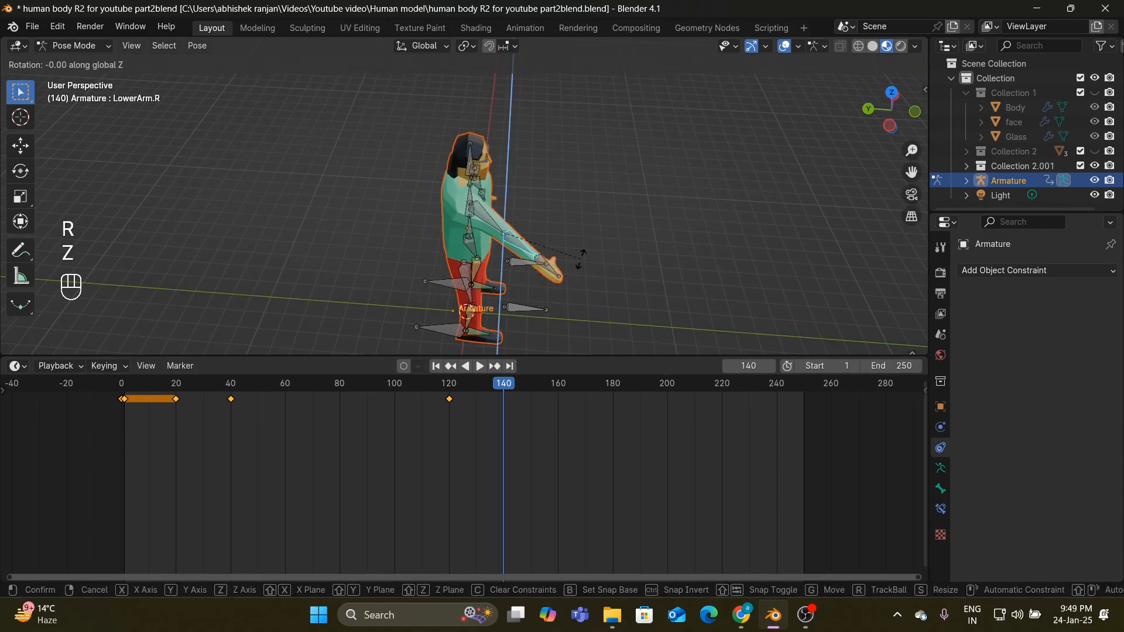
pyautogui.click(575, 184)
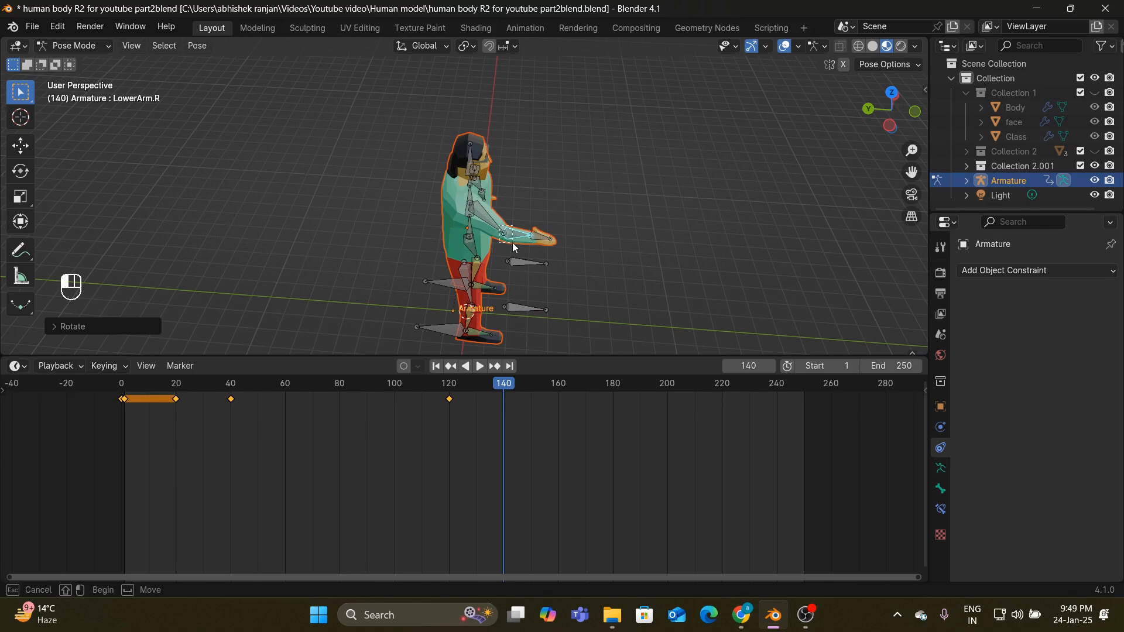
pyautogui.press('g')
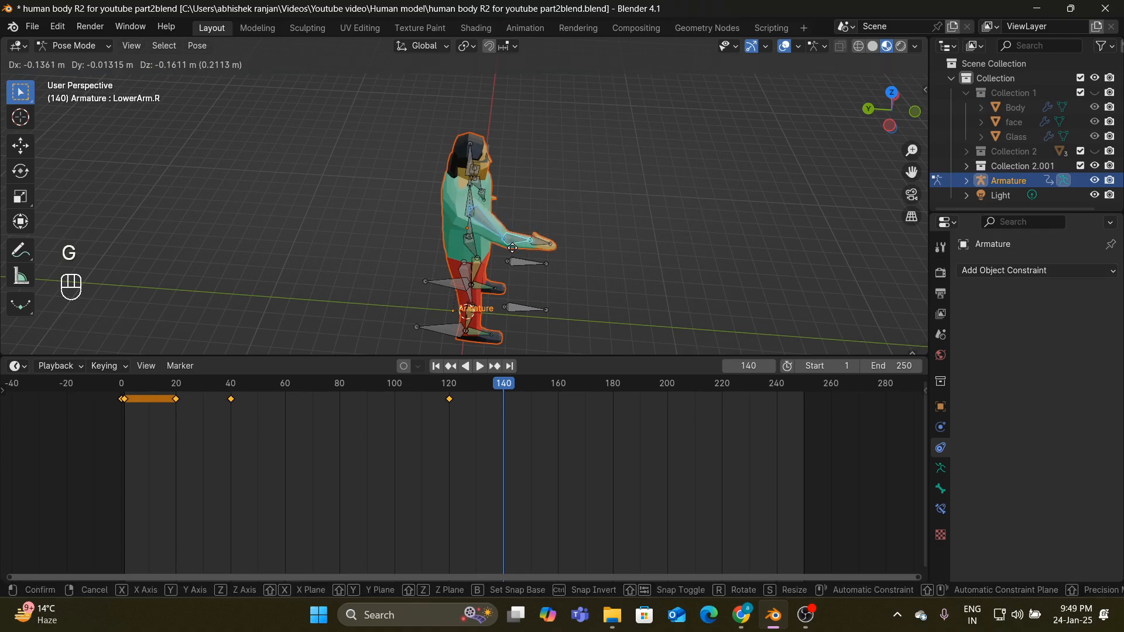
pyautogui.click(513, 242)
pyautogui.hotkey('ctrl', 'z')
# - Select all bones and insert a keyframe for the arm pose at frame 140
pyautogui.moveTo(550, 231); pyautogui.dragTo(499, 181, button='middle')
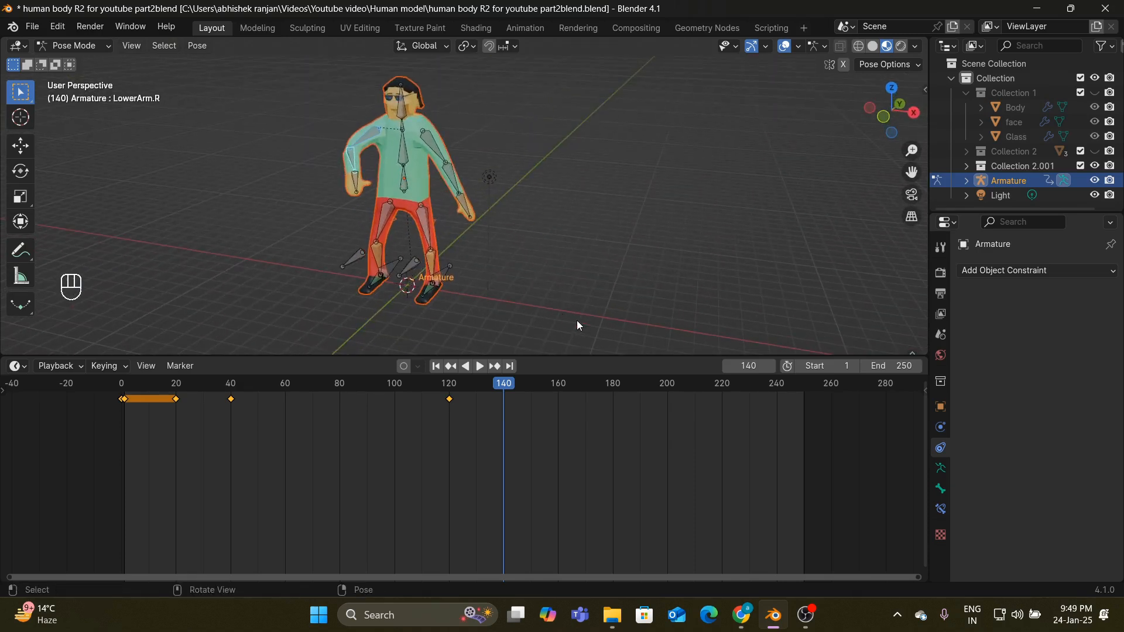
pyautogui.press('a')
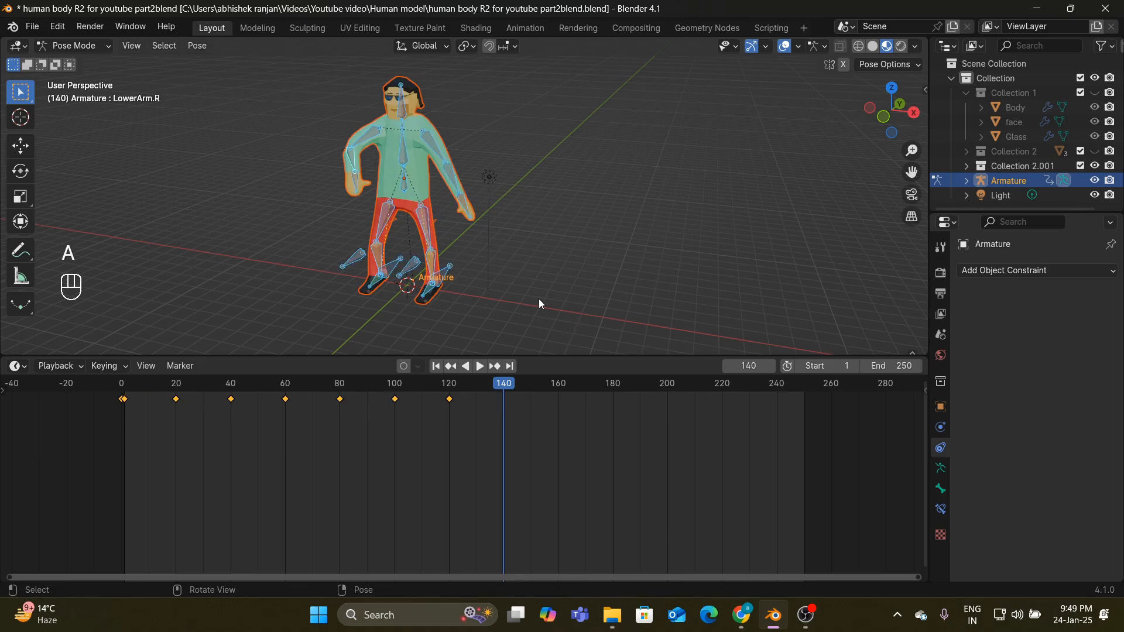
pyautogui.press('i')
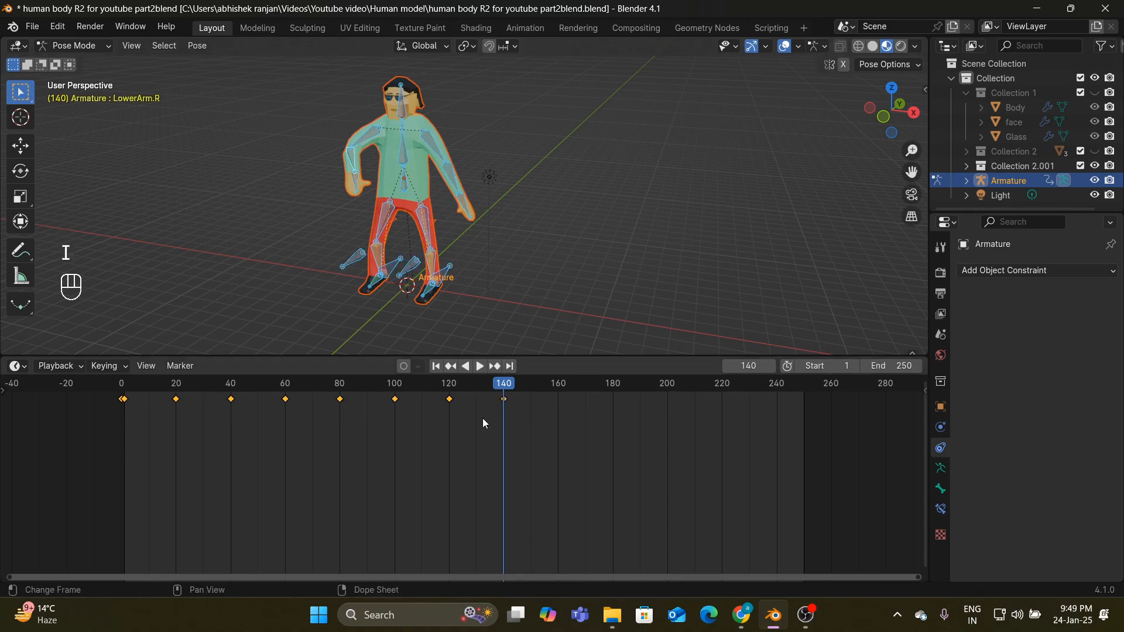
# - At frame 160, clear the rotation and location of all bones and insert a keyframe for them
pyautogui.moveTo(503, 384); pyautogui.dragTo(560, 397)
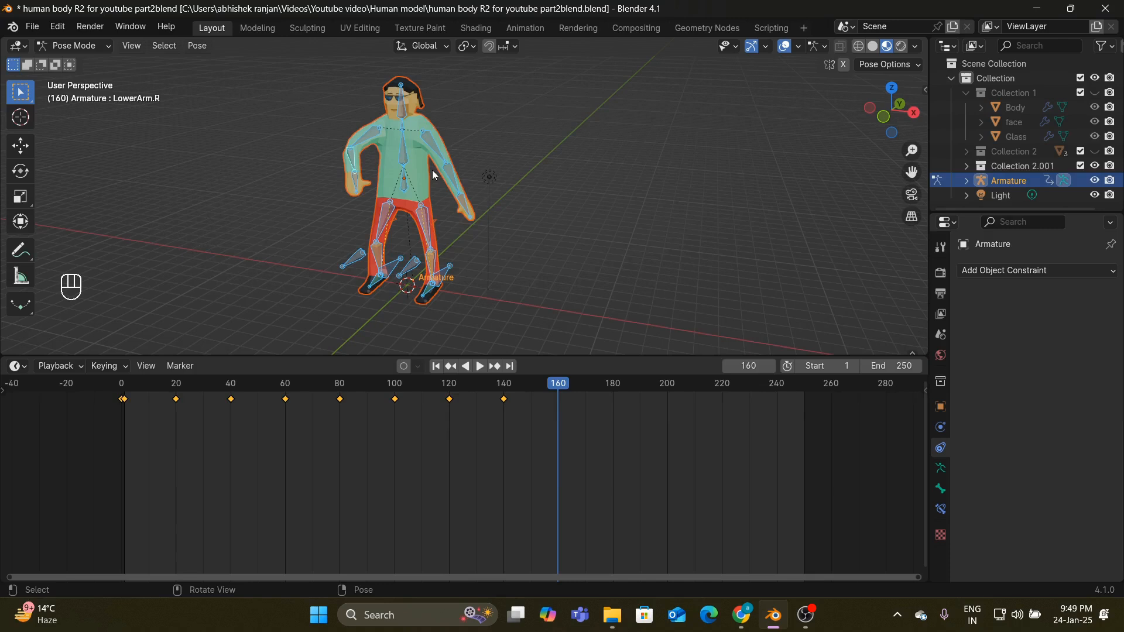
pyautogui.hotkey('alt', 'r')
pyautogui.hotkey('alt', 'g')
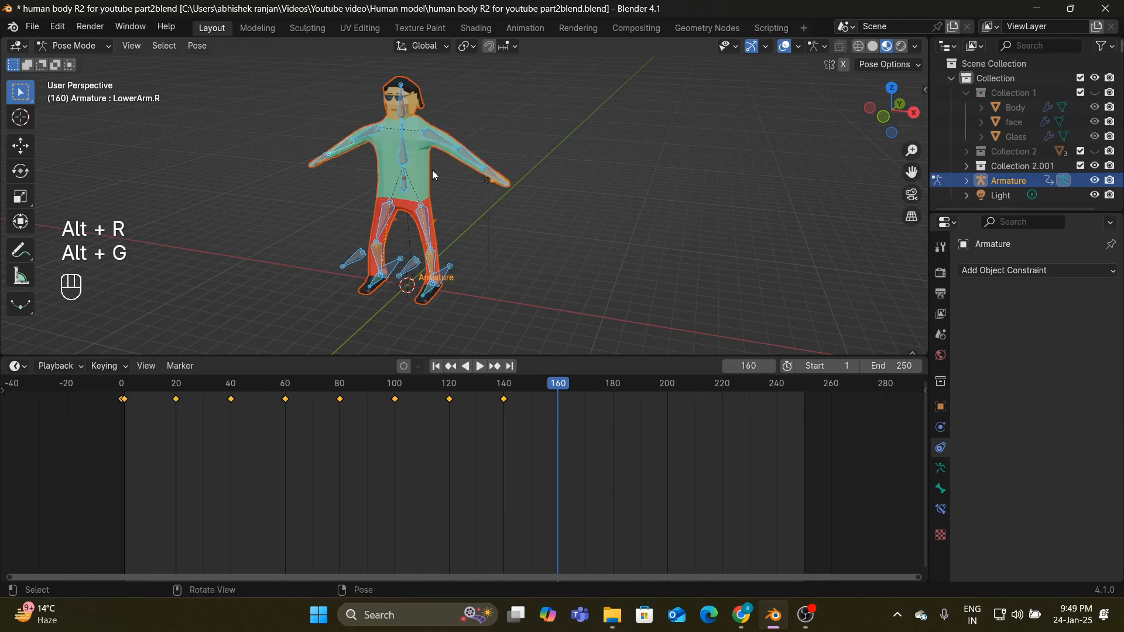
pyautogui.press('i')
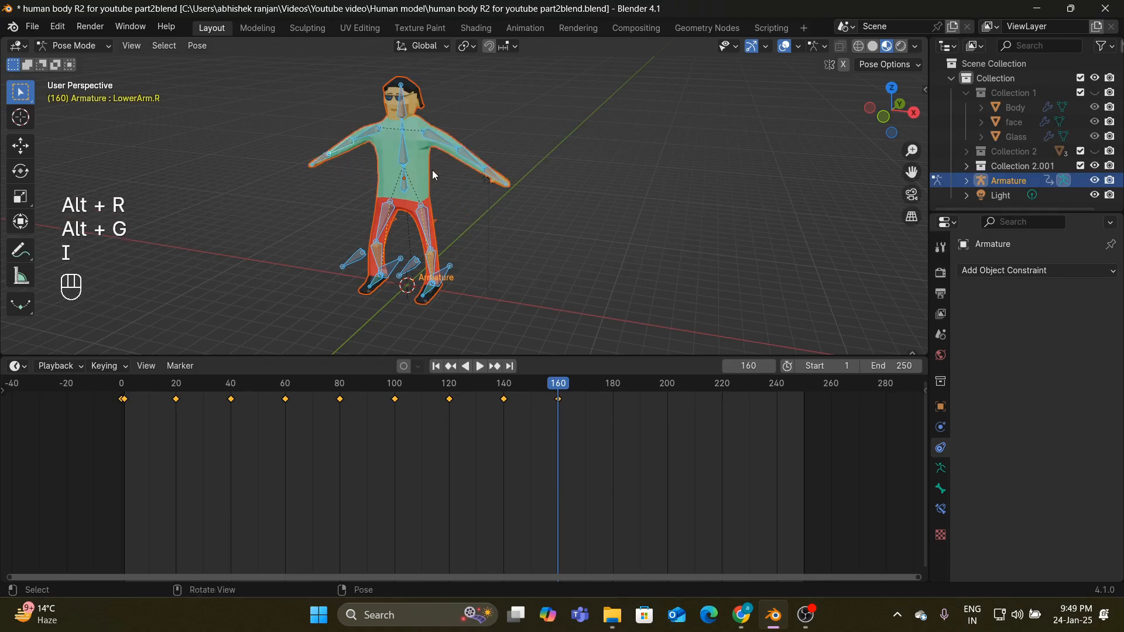
# - Play the complete animation from the first frame, stop it and inspect the character from several angles
pyautogui.click(436, 367)
pyautogui.press('space')
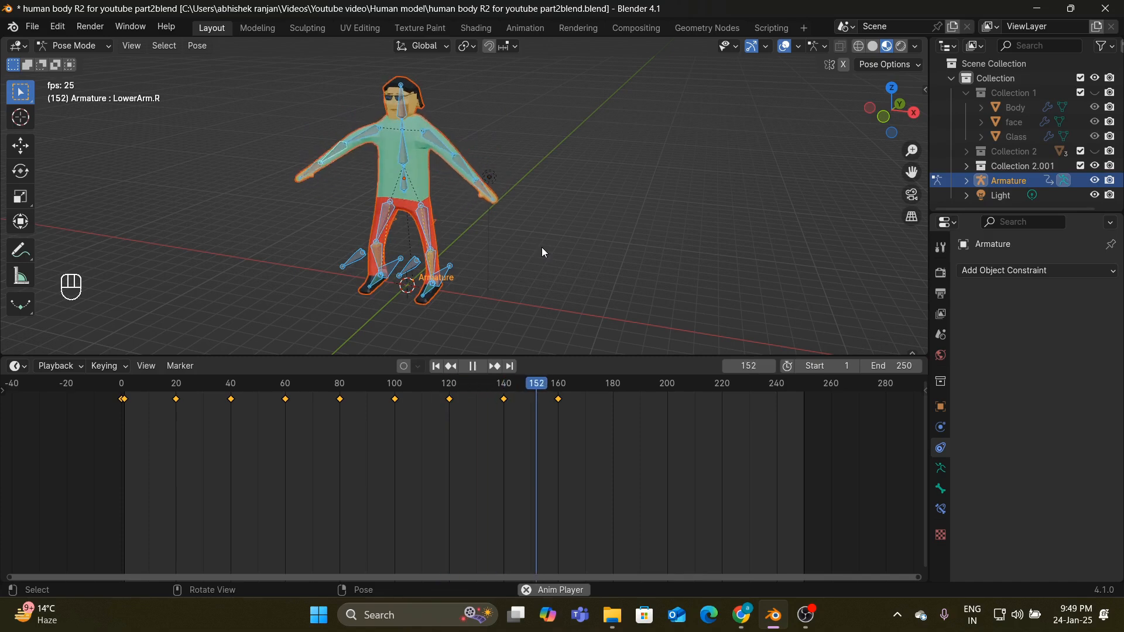
pyautogui.click(477, 367)
pyautogui.moveTo(537, 226); pyautogui.dragTo(612, 243, button='middle')
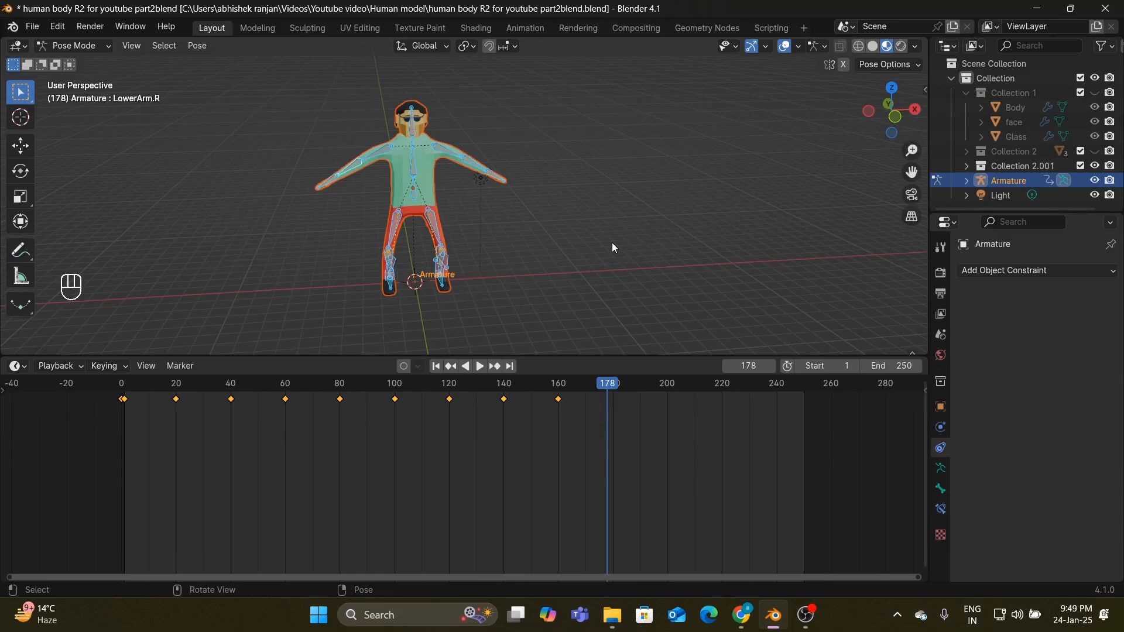
pyautogui.scroll(3, 613, 242)
pyautogui.scroll(-3, 612, 243)
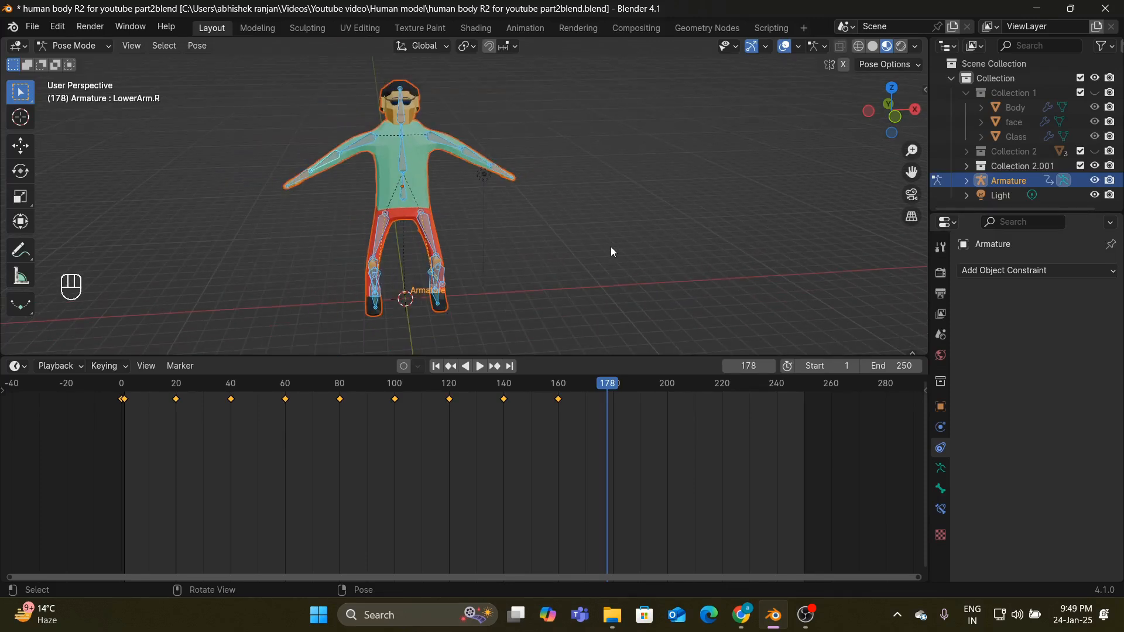
pyautogui.moveTo(610, 247); pyautogui.dragTo(584, 209, button='middle')
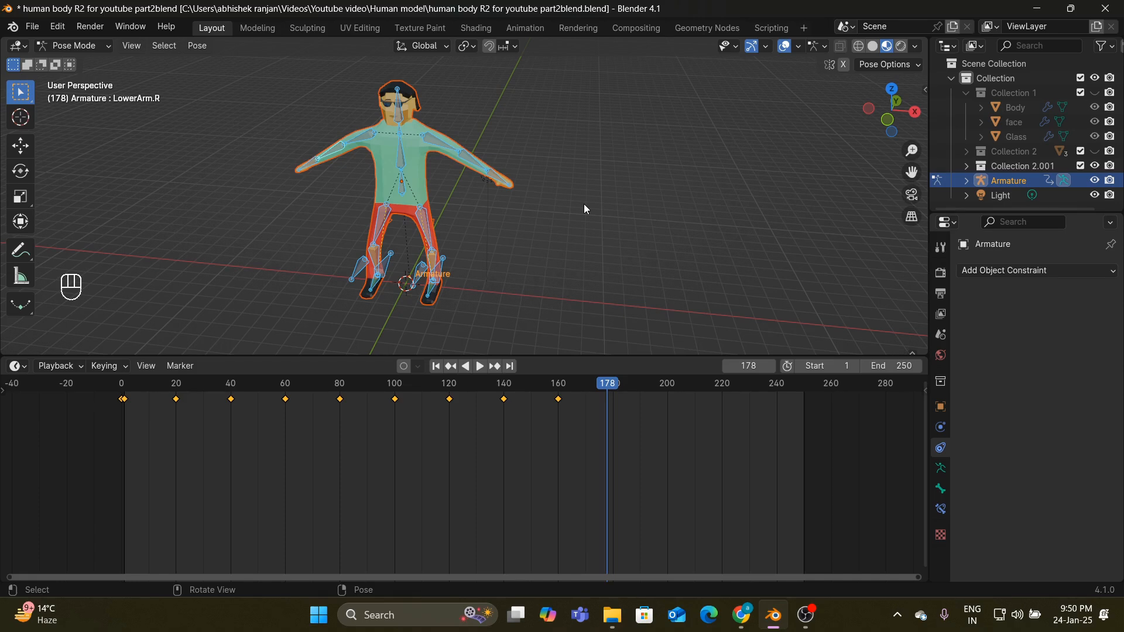
pyautogui.click(806, 614)
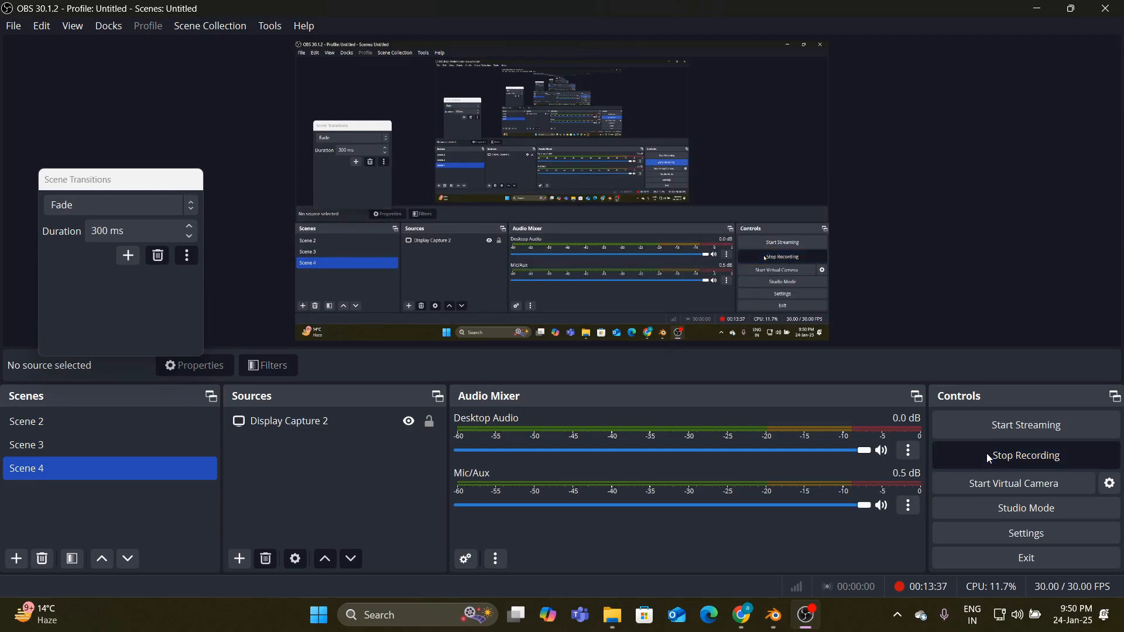
pyautogui.click(989, 459)
pyautogui.click(611, 322)
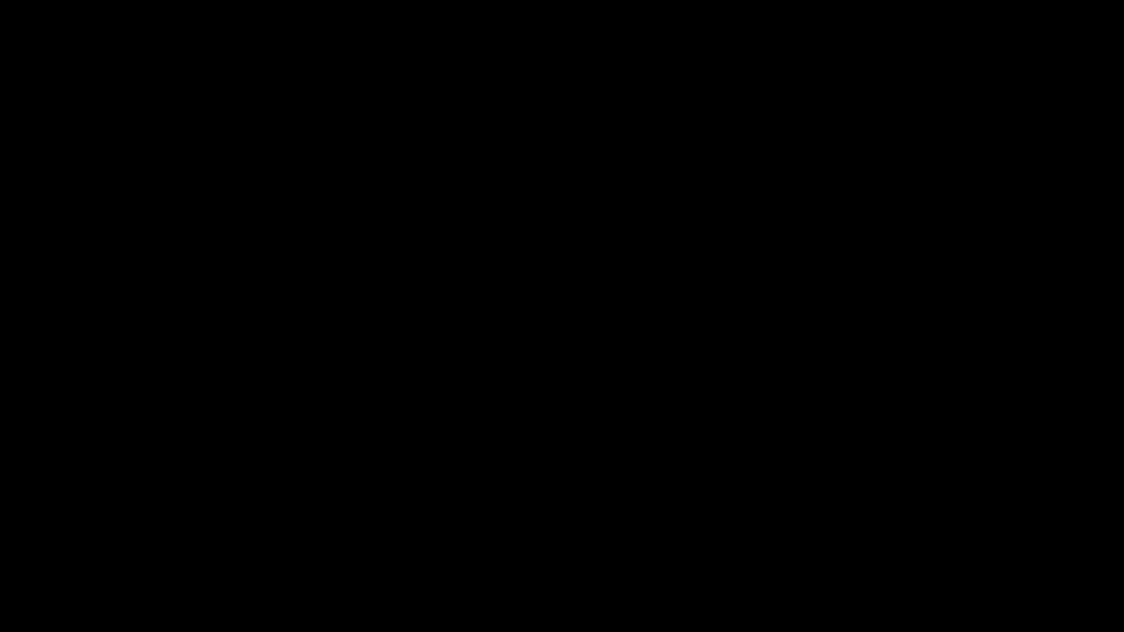